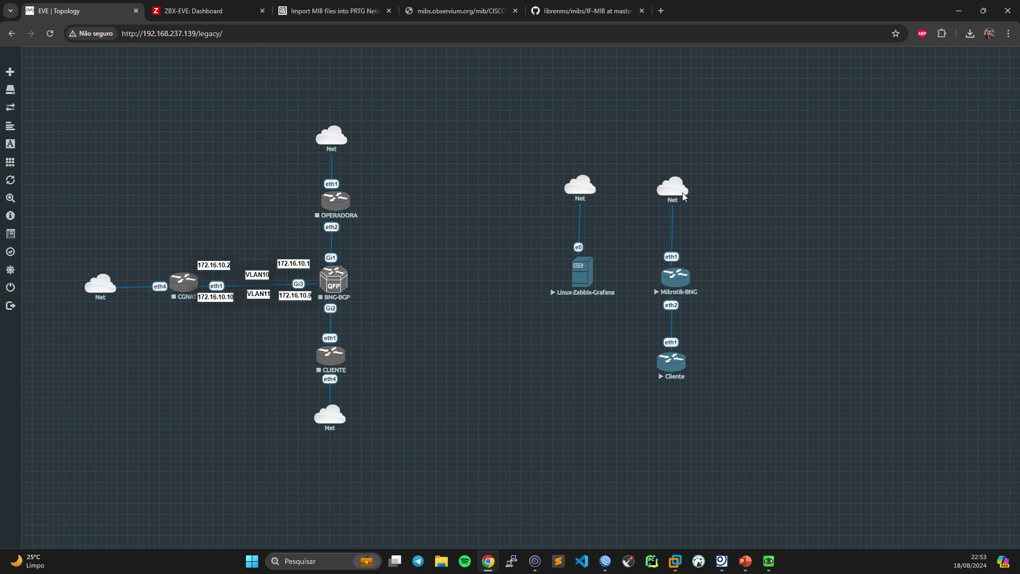
# - Show the CISCO-AAA-SESSION-MIB page and select OID .1.3.6.1.4.1.9.9.150.1.1.1 (casnActiveTableEntries)
pyautogui.moveTo(581, 178)
pyautogui.moveTo(332, 281)
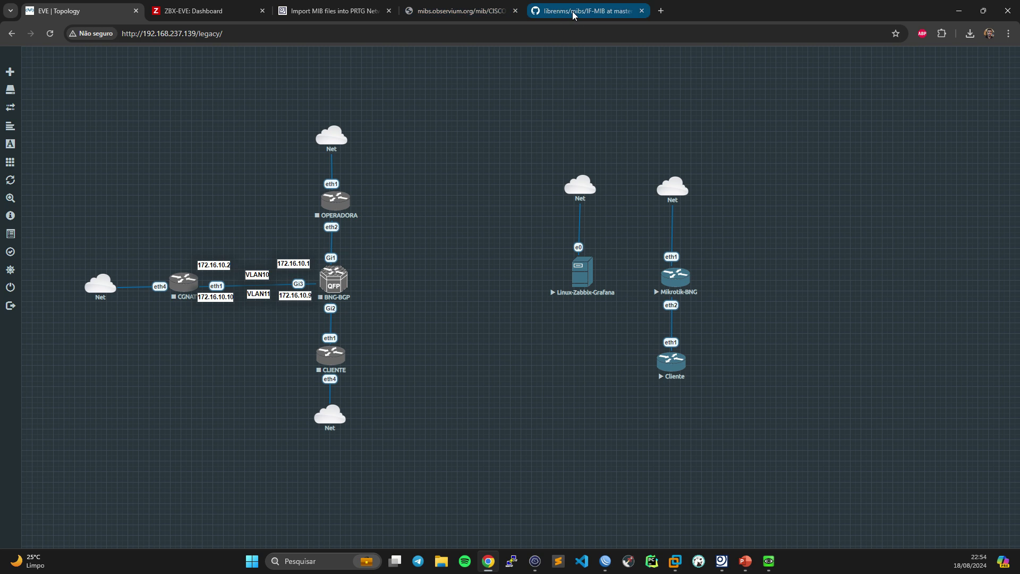
pyautogui.click(462, 10)
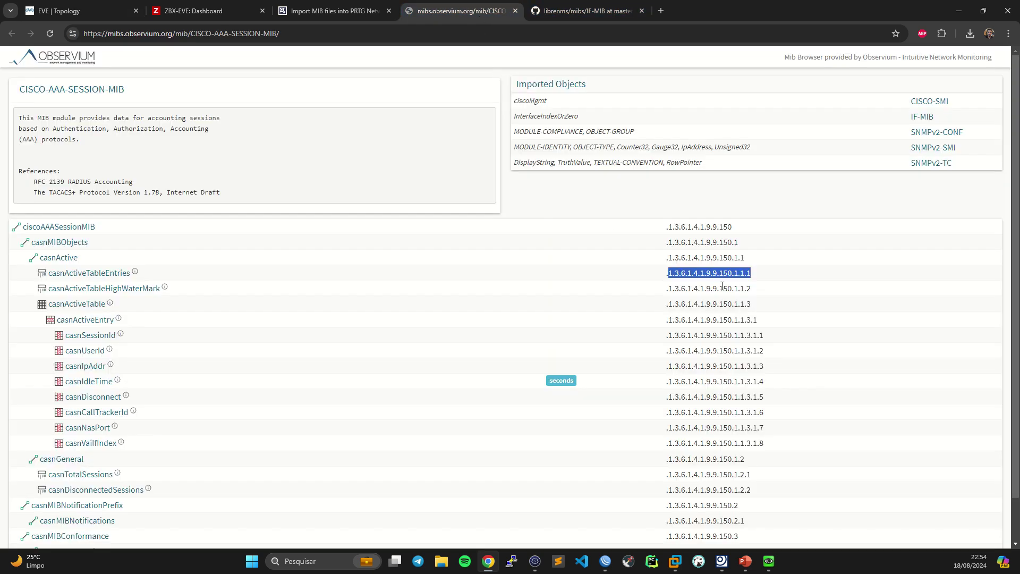
pyautogui.moveTo(766, 279); pyautogui.dragTo(664, 275)
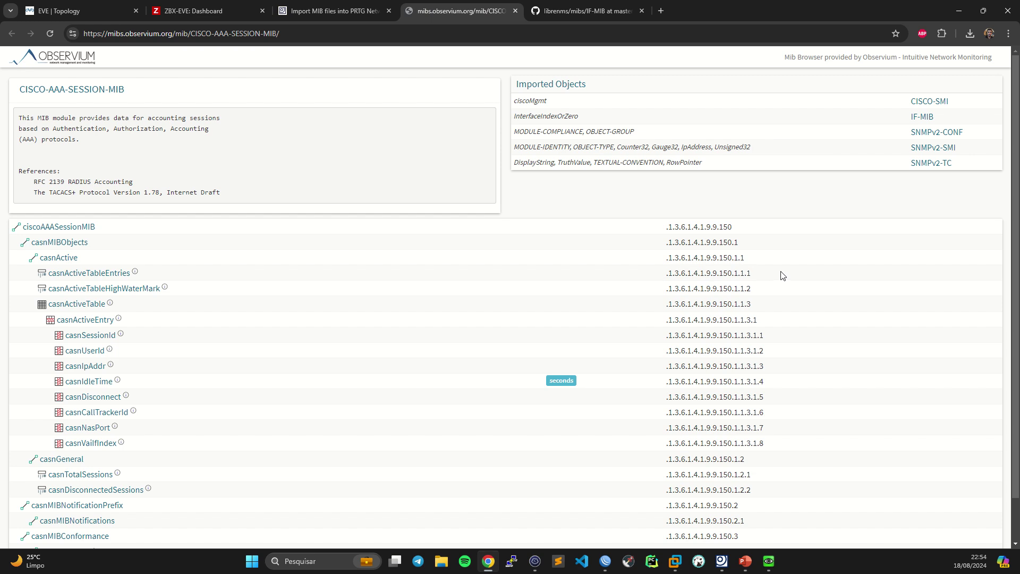
pyautogui.click(685, 276)
pyautogui.moveTo(767, 273); pyautogui.dragTo(653, 278)
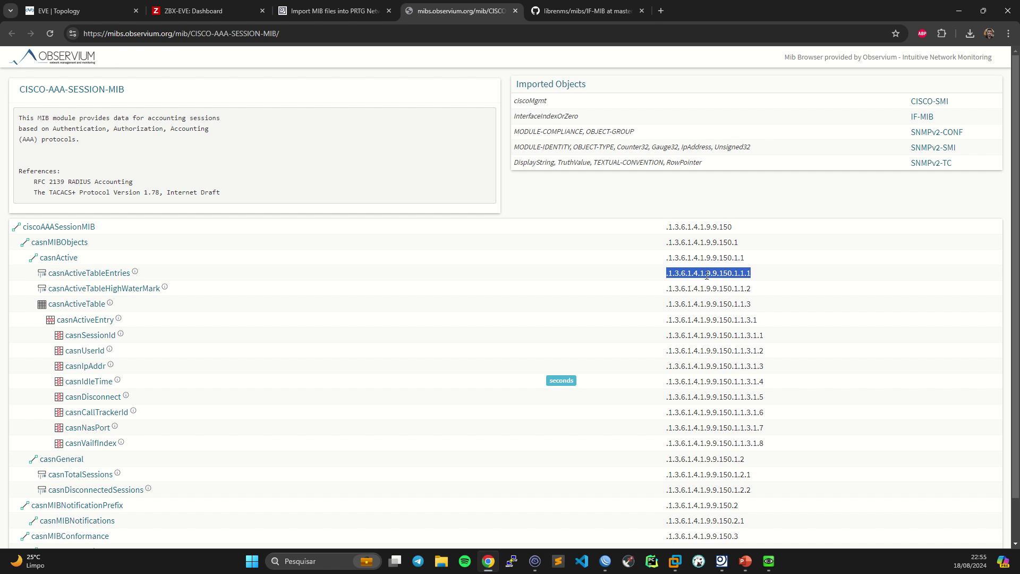
# - Reselect the casnActiveTableEntries OID and bring the Zabbix server terminal to the centre over it
pyautogui.click(753, 280)
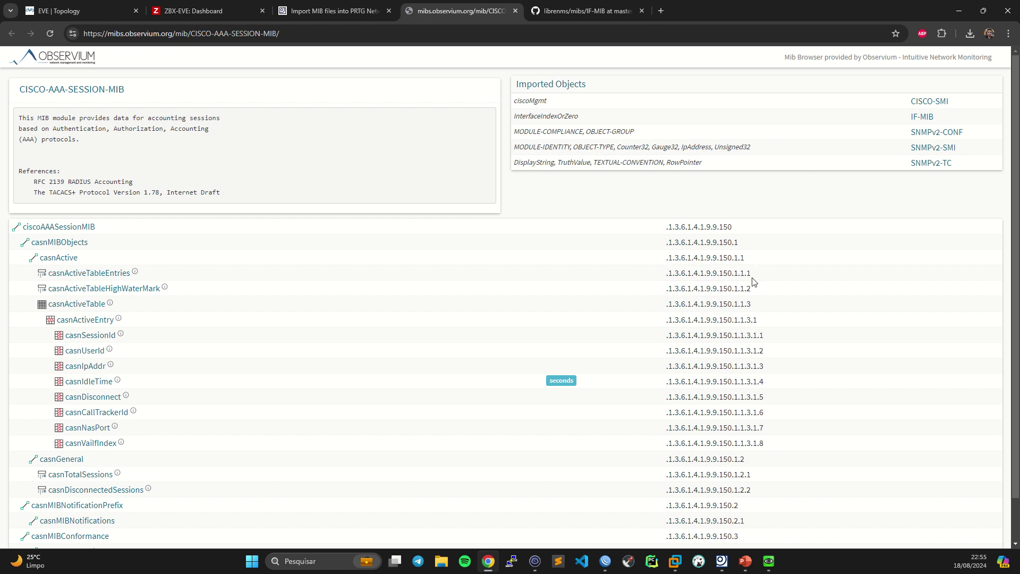
pyautogui.moveTo(771, 275); pyautogui.dragTo(651, 276)
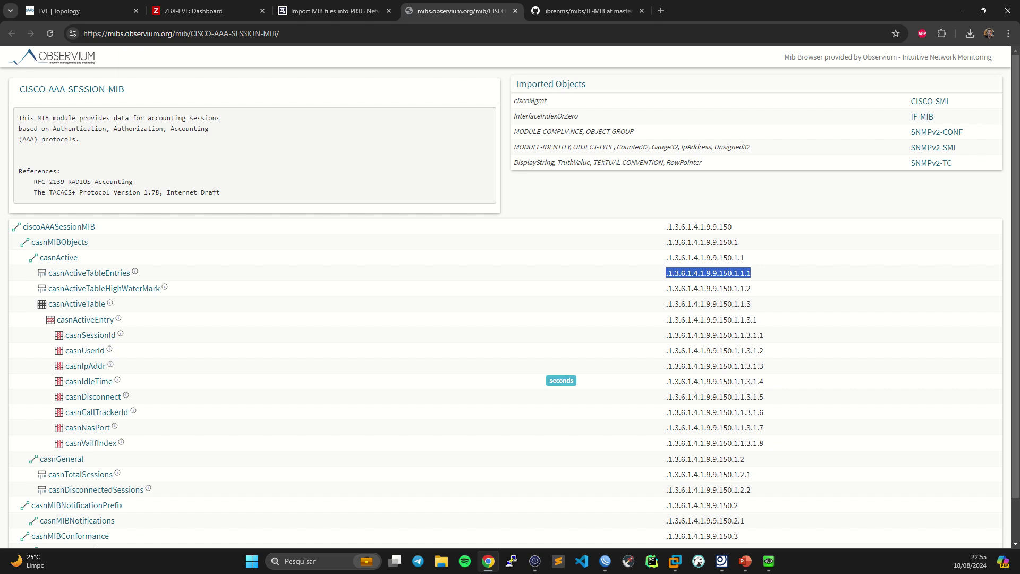
pyautogui.hotkey('alt', 'Tab')
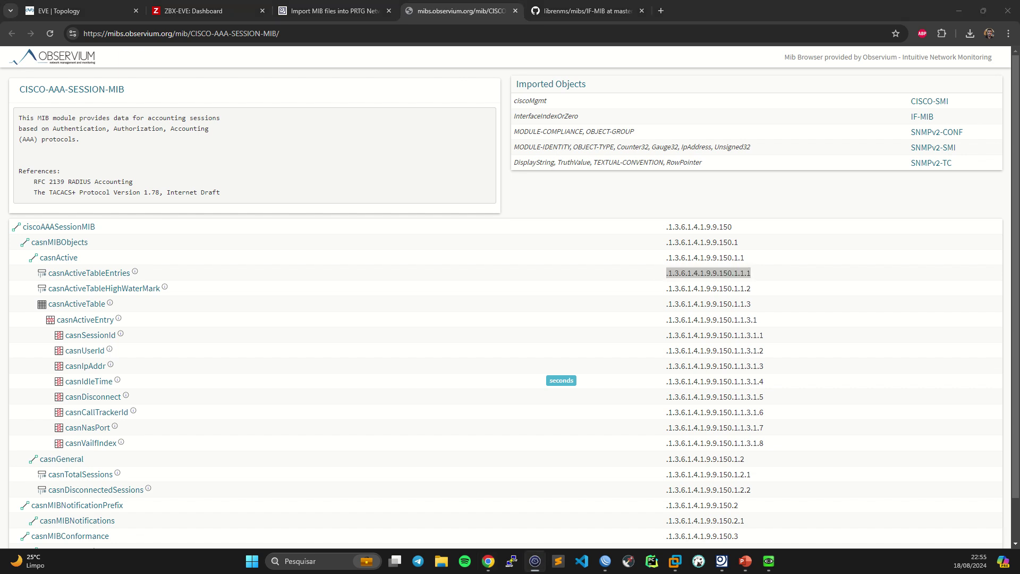
pyautogui.moveTo(1019, 153); pyautogui.dragTo(616, 66)
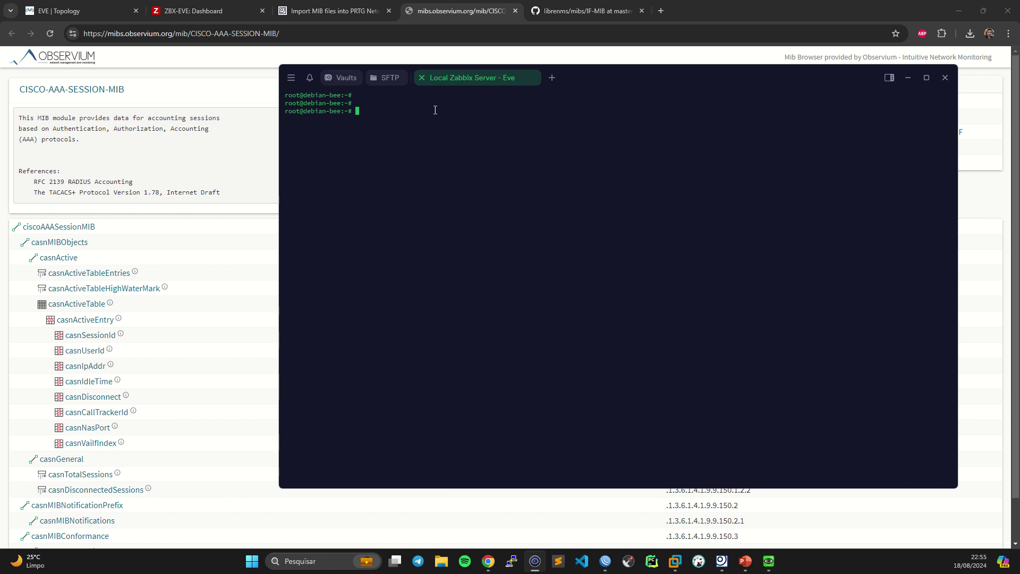
# - Enlarge the Zabbix terminal font two steps and reposition its window into full view
pyautogui.hotkey('ctrl', '=')
pyautogui.hotkey('ctrl', '=')
pyautogui.hotkey('ctrl', '=')
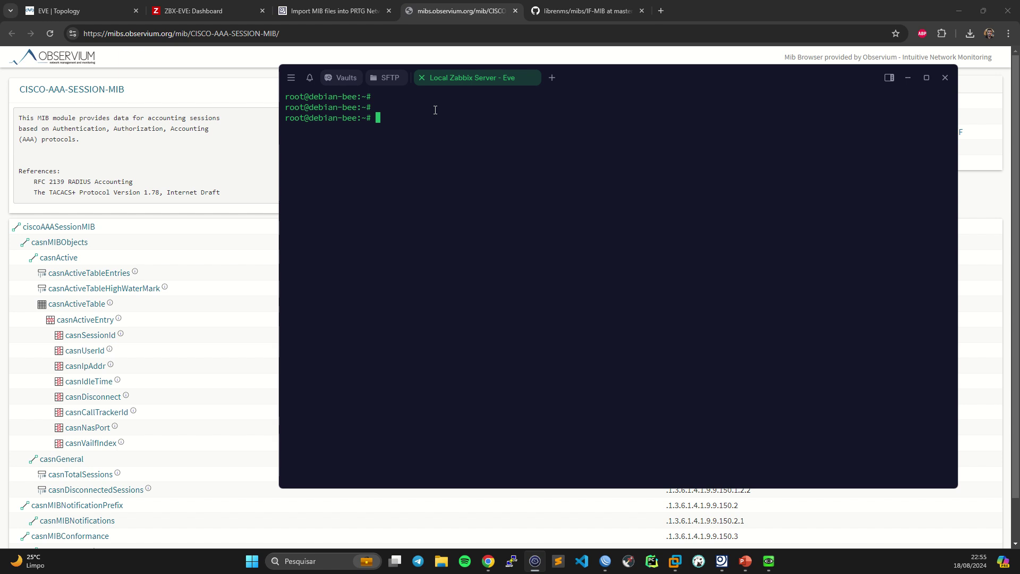
pyautogui.hotkey('ctrl', '=')
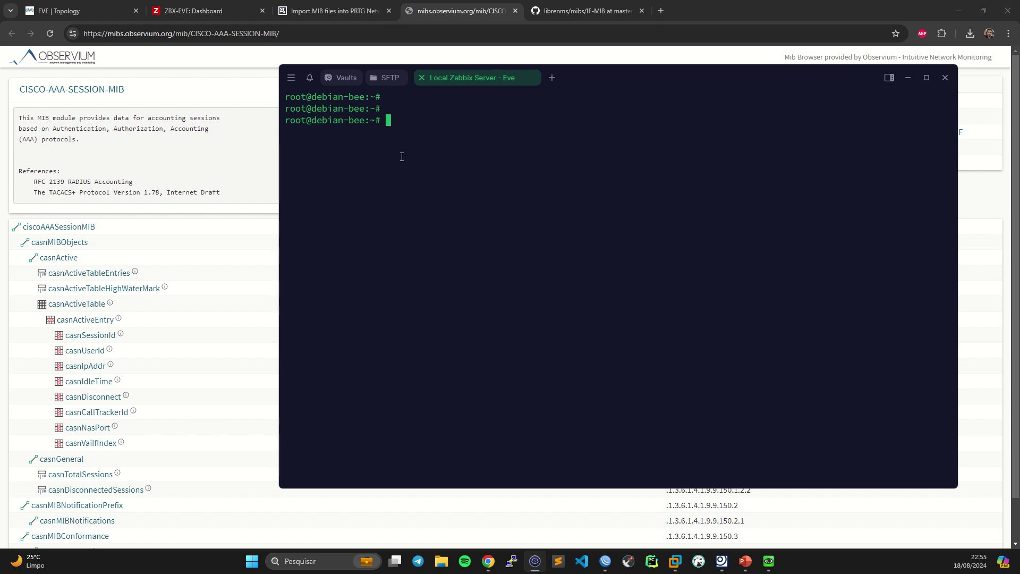
pyautogui.press('Return')
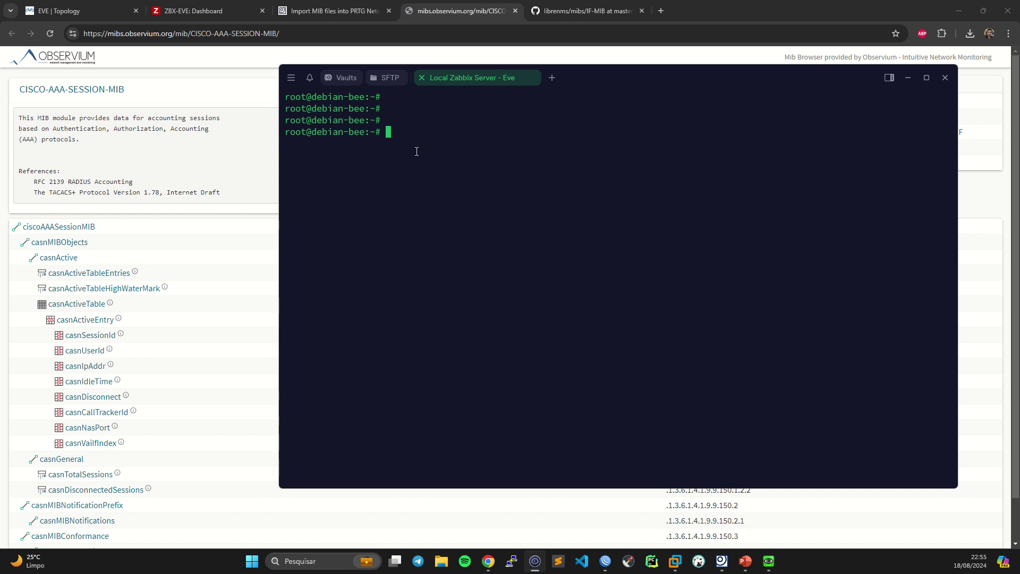
pyautogui.moveTo(616, 79); pyautogui.dragTo(577, 419)
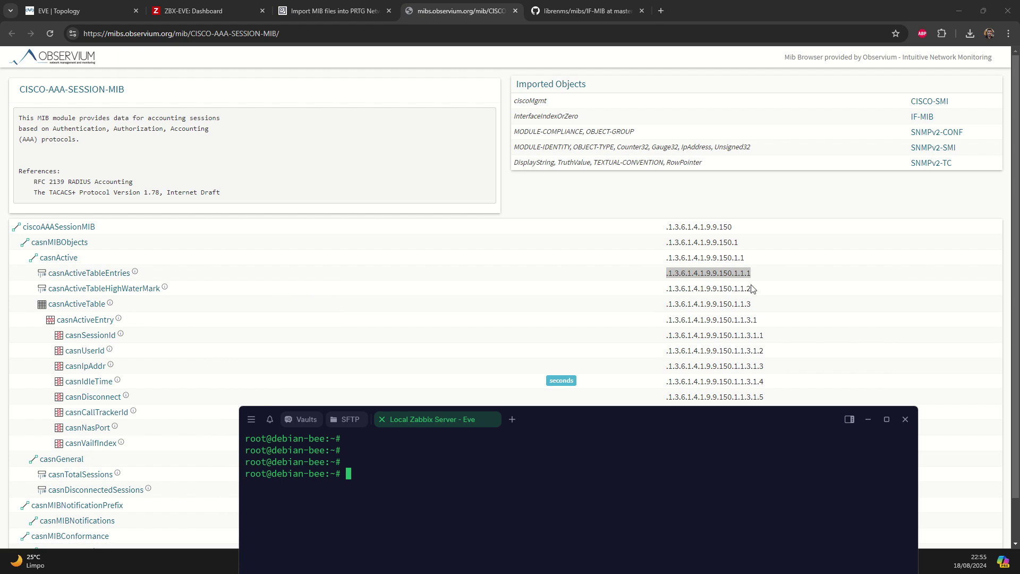
pyautogui.moveTo(569, 413); pyautogui.dragTo(582, 78)
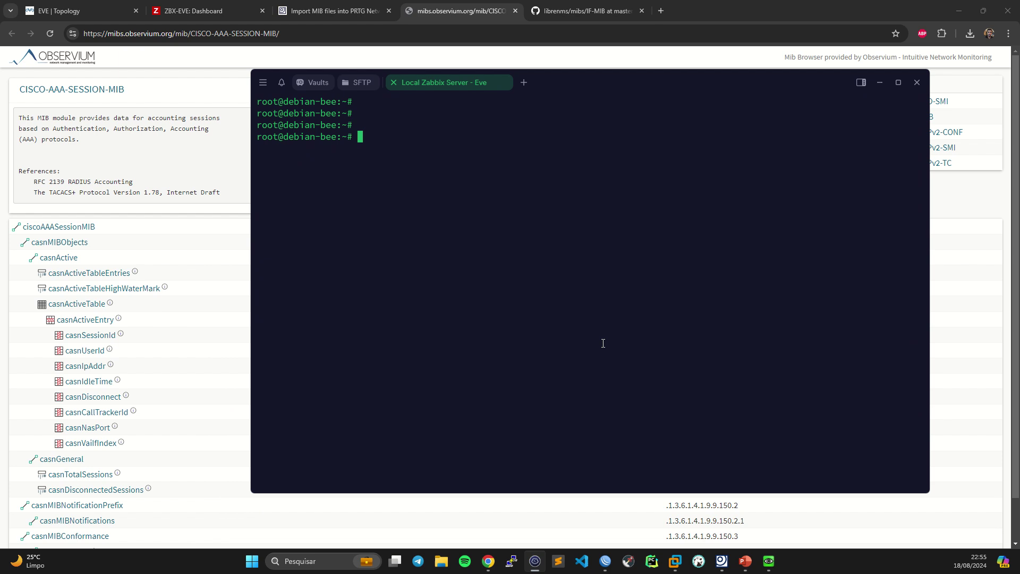
# - Bring the MikroTik router's WinBox session to the front and move it into view
pyautogui.moveTo(606, 561)
pyautogui.click(605, 561)
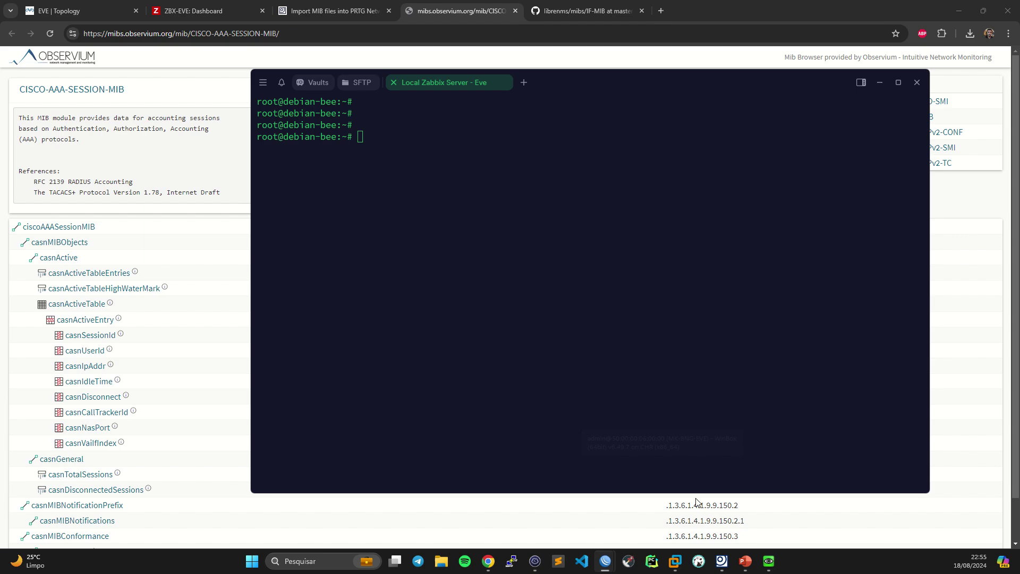
pyautogui.moveTo(1019, 133); pyautogui.dragTo(556, 1)
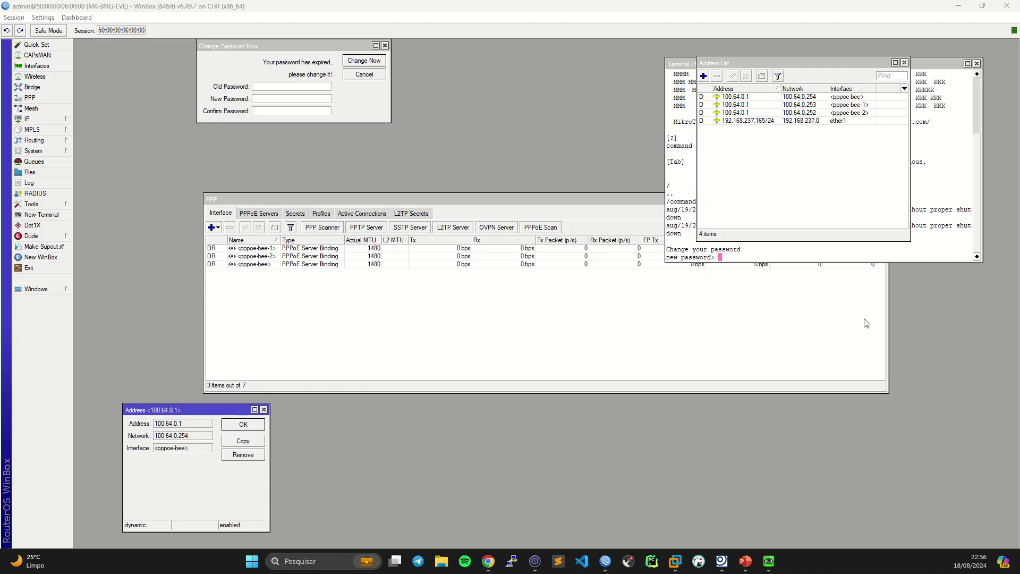
# - Close the router's address and password dialogs, its Terminal window and the PPP window
pyautogui.moveTo(431, 5); pyautogui.dragTo(521, 2)
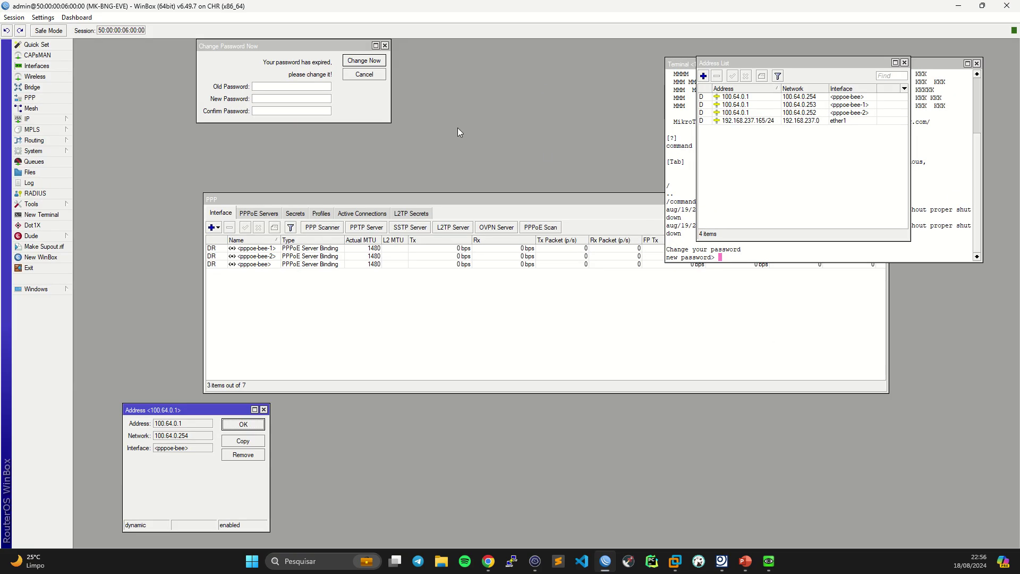
pyautogui.press('Escape')
pyautogui.press('Escape')
pyautogui.press('Escape')
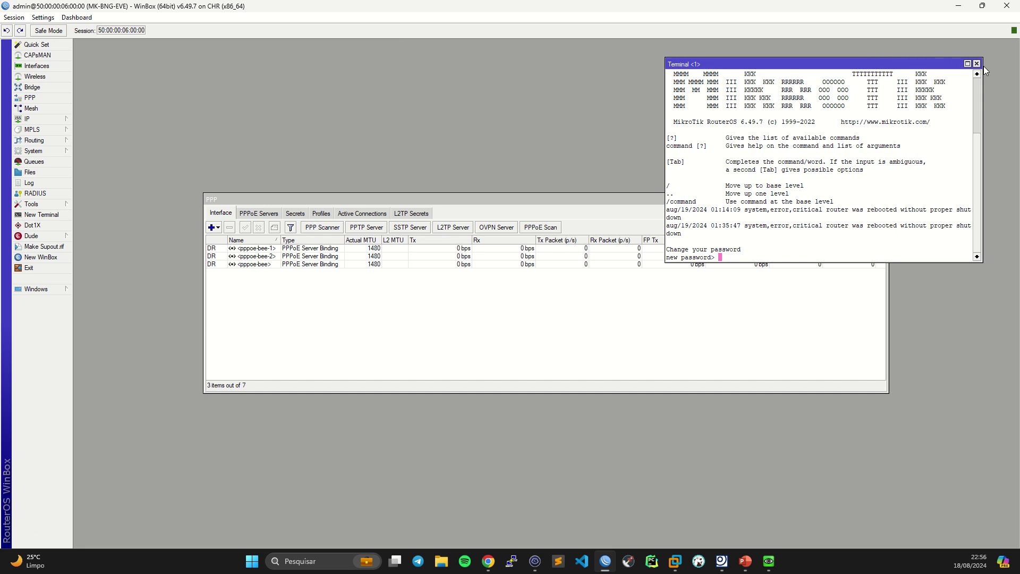
pyautogui.click(977, 63)
pyautogui.press('Escape')
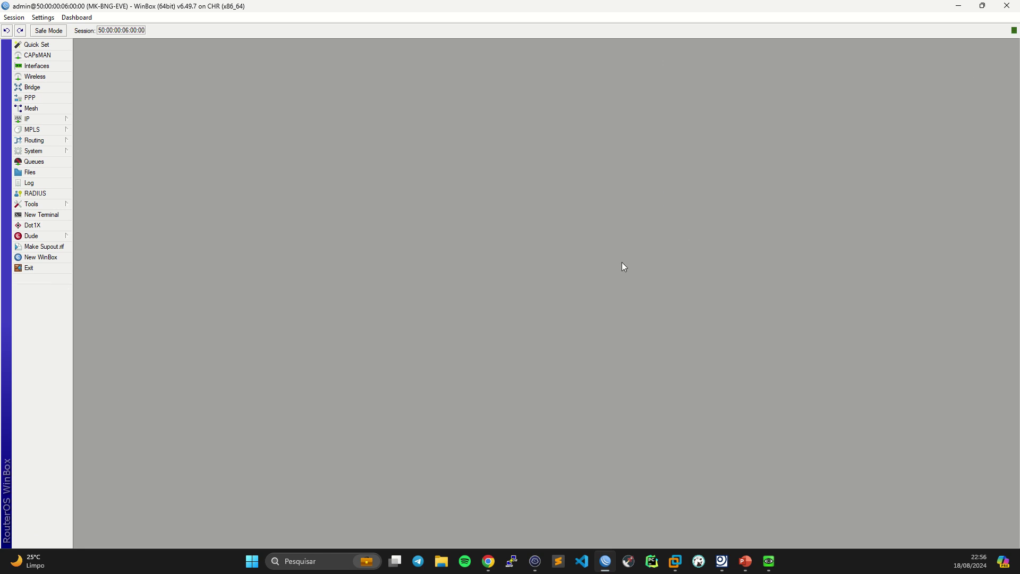
# - Restore the WinBox window to a smaller size beside the EVE topology, minimizing the Zabbix terminal
pyautogui.moveTo(322, 5); pyautogui.dragTo(478, 243)
pyautogui.click(879, 82)
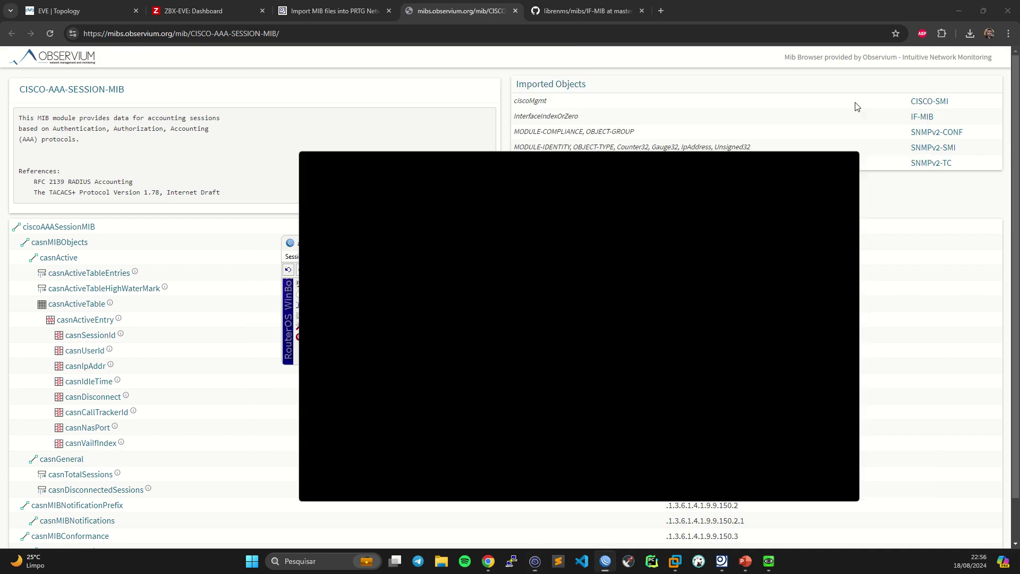
pyautogui.moveTo(575, 246); pyautogui.dragTo(534, 229)
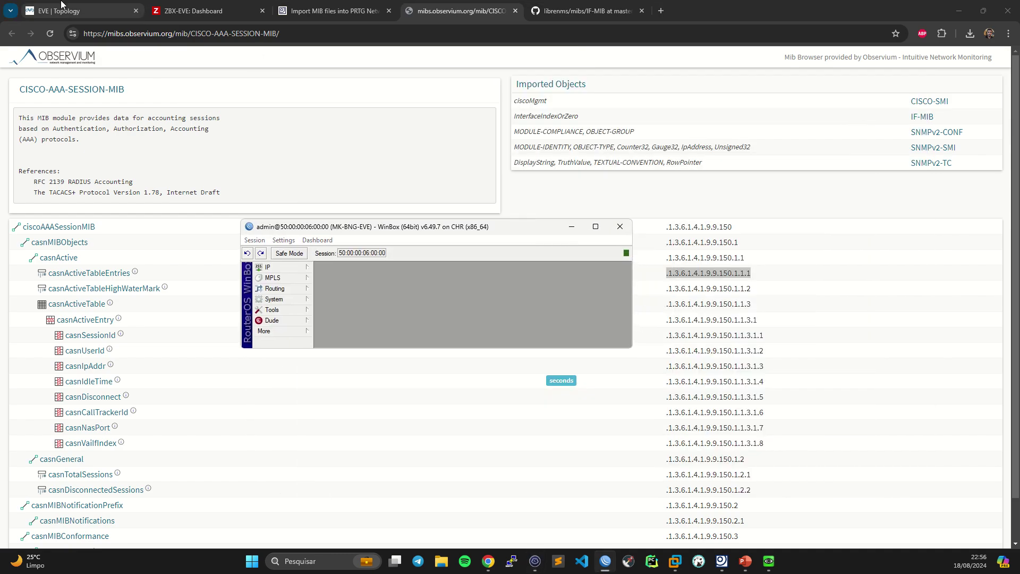
pyautogui.click(72, 10)
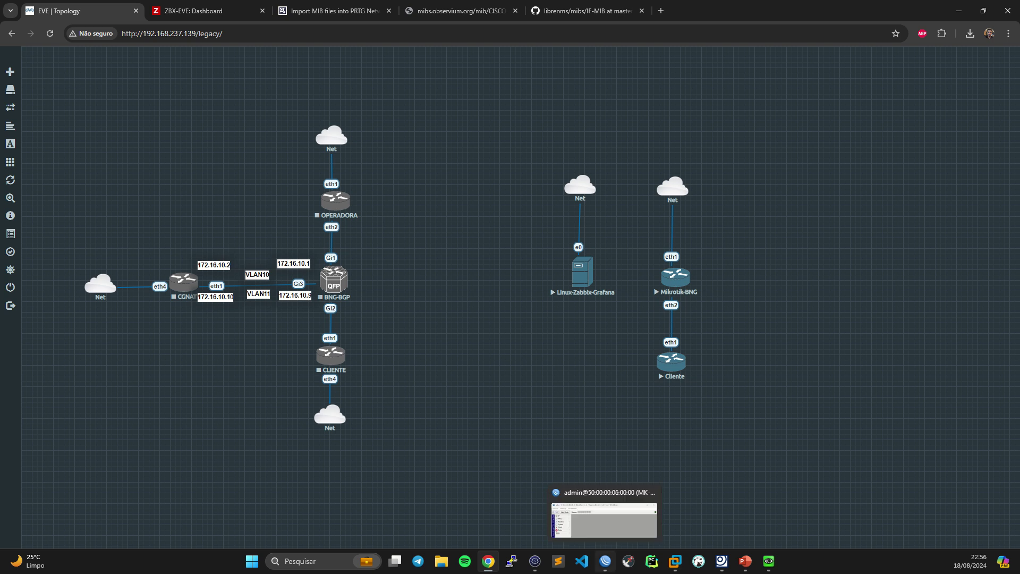
pyautogui.click(605, 561)
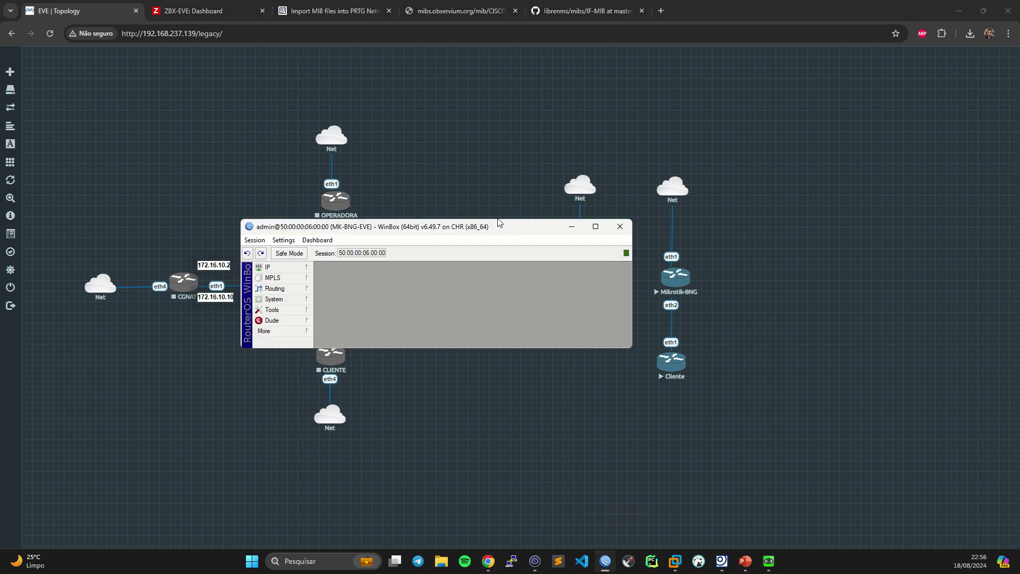
pyautogui.hotkey('alt', 'Tab')
pyautogui.click(606, 562)
# - Make the WinBox window taller and wider, then open the IP menu
pyautogui.moveTo(484, 217); pyautogui.dragTo(310, 80)
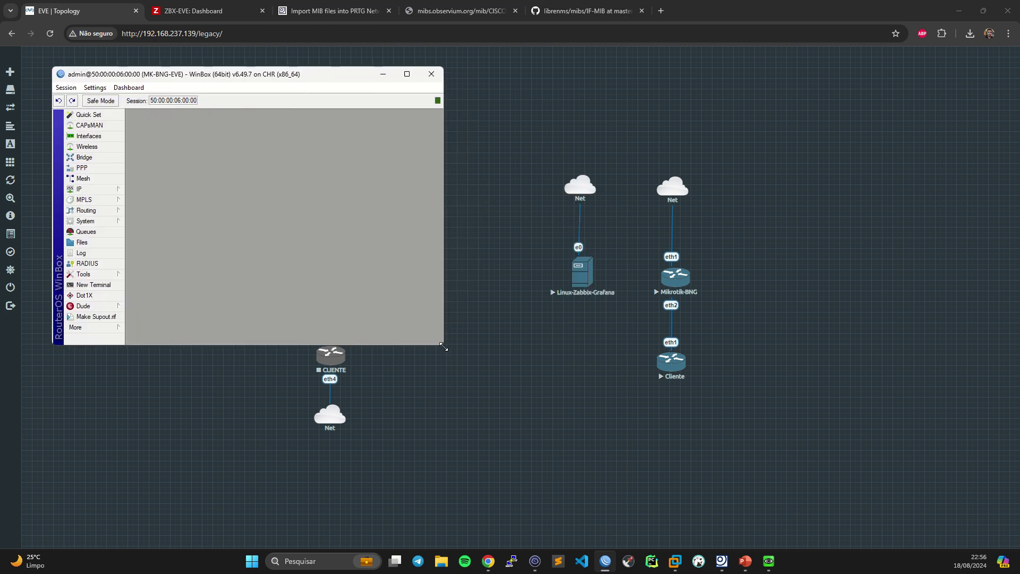
pyautogui.moveTo(442, 343); pyautogui.dragTo(449, 387)
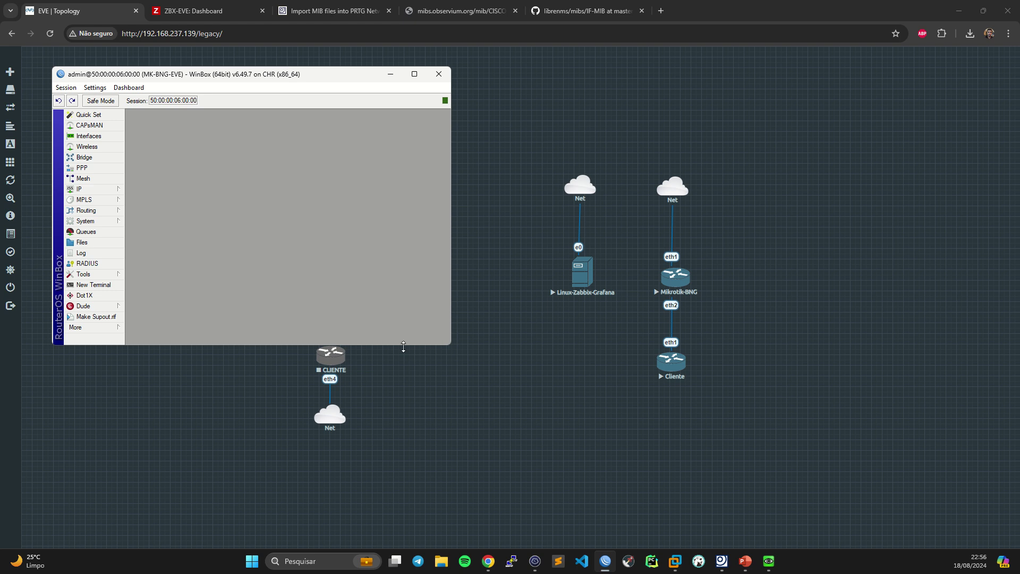
pyautogui.moveTo(405, 344); pyautogui.dragTo(419, 456)
pyautogui.moveTo(451, 278); pyautogui.dragTo(539, 282)
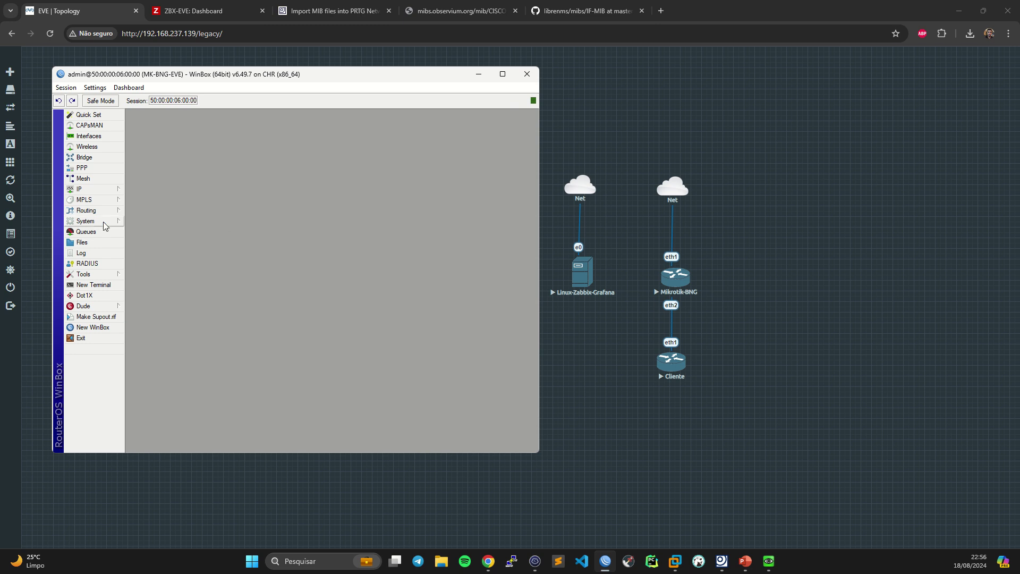
pyautogui.click(91, 190)
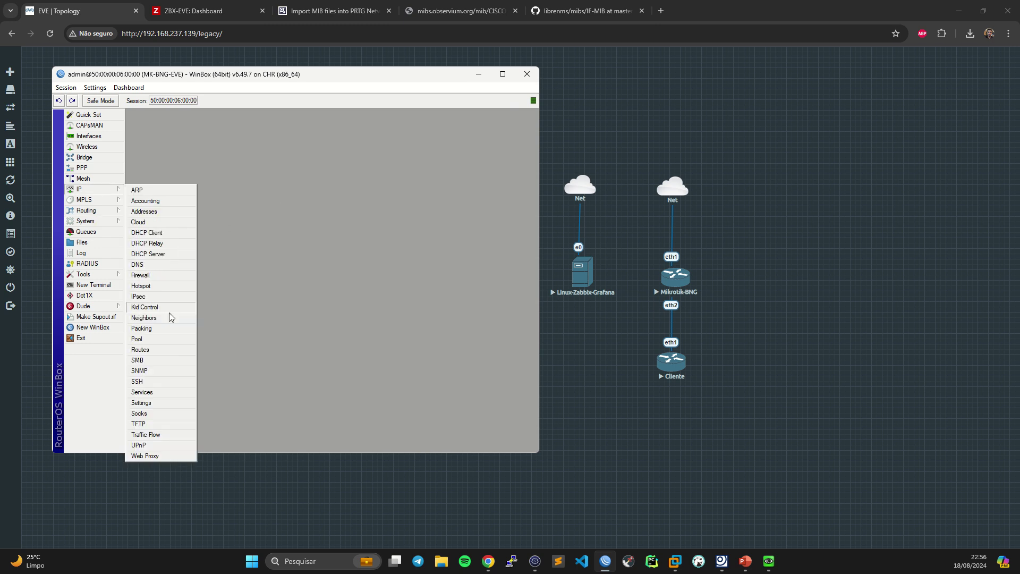
# - Open IP > SNMP showing trap community public and trap version 2, then open Communities
pyautogui.click(144, 372)
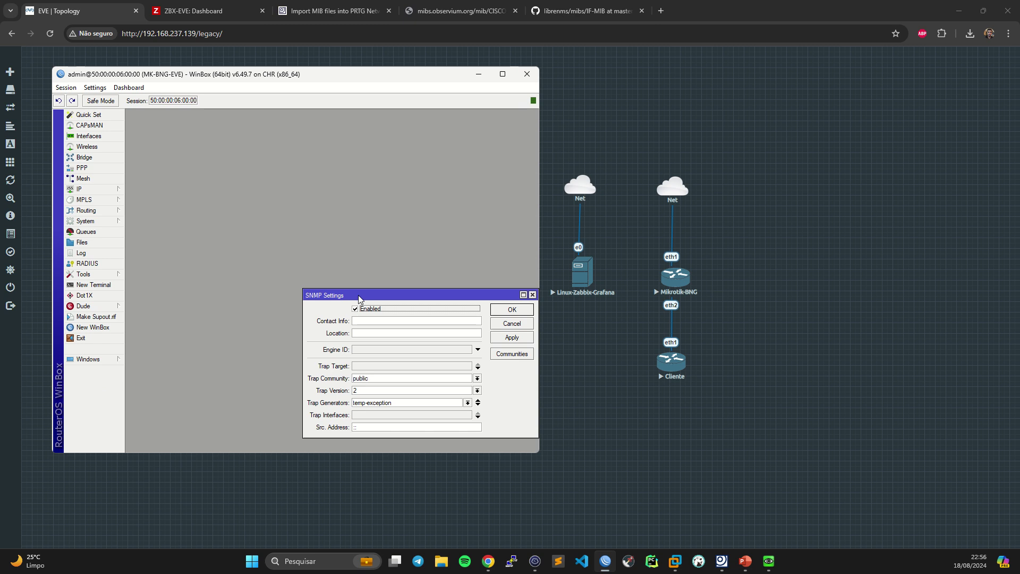
pyautogui.moveTo(359, 298); pyautogui.dragTo(240, 239)
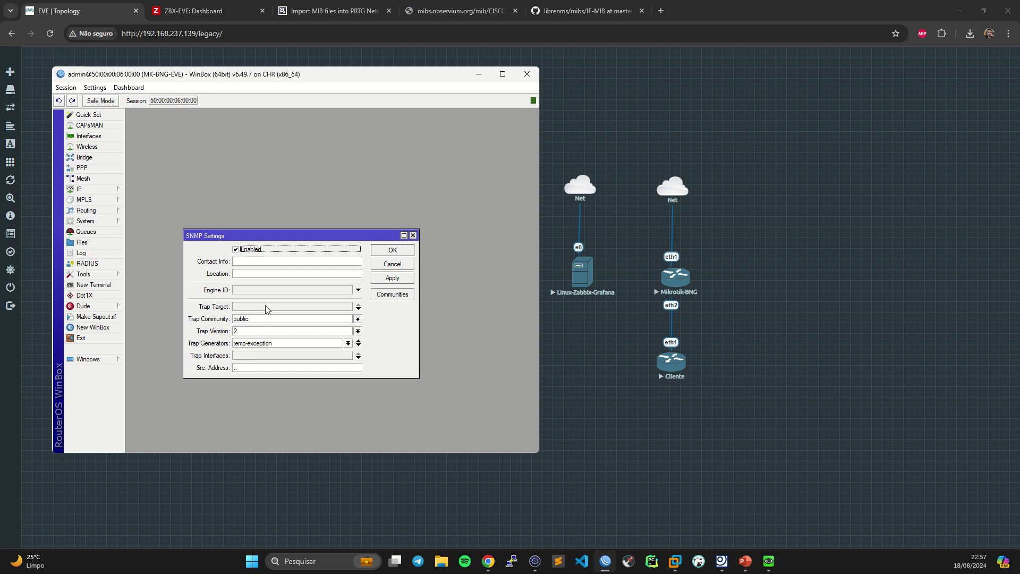
pyautogui.click(391, 295)
# - Rename the public community to beesolutions and begin replacing its ::/0 allowed address
pyautogui.doubleClick(265, 234)
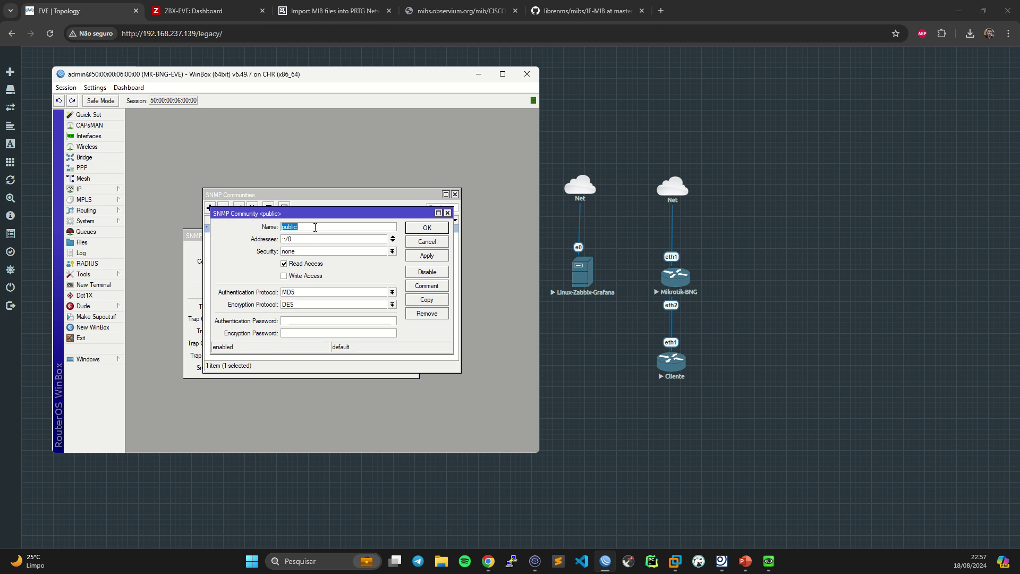
pyautogui.write('beesolutions')
pyautogui.press('Tab')
pyautogui.click(307, 240)
pyautogui.moveTo(299, 237); pyautogui.dragTo(235, 238)
pyautogui.write('192.16')
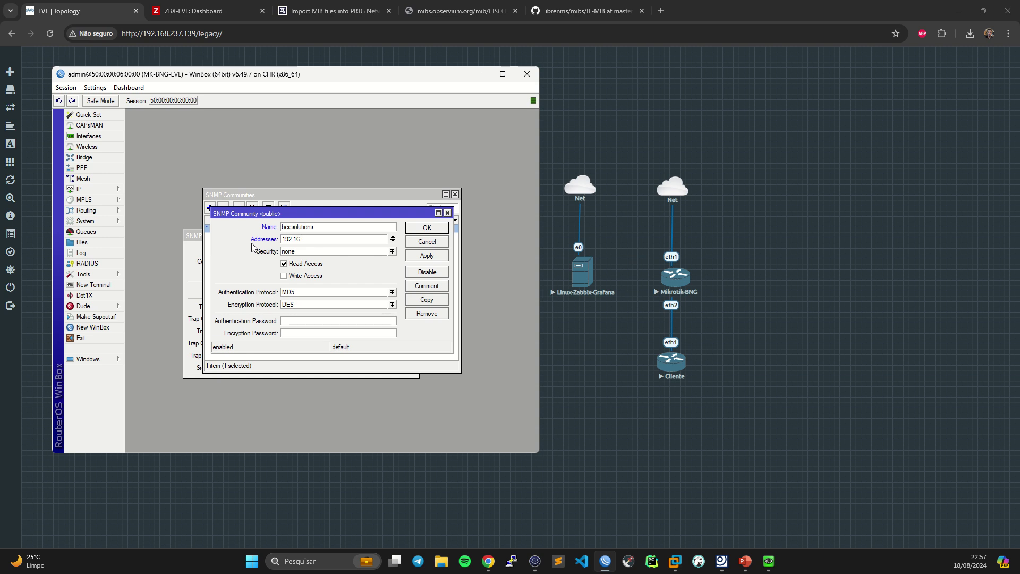
pyautogui.write('78.23')
# - Remove the extra 0.0.0.0/0 entries, keep 192.168.237.0/24, apply read-only access and close
pyautogui.press('Insert')
pyautogui.press('Insert')
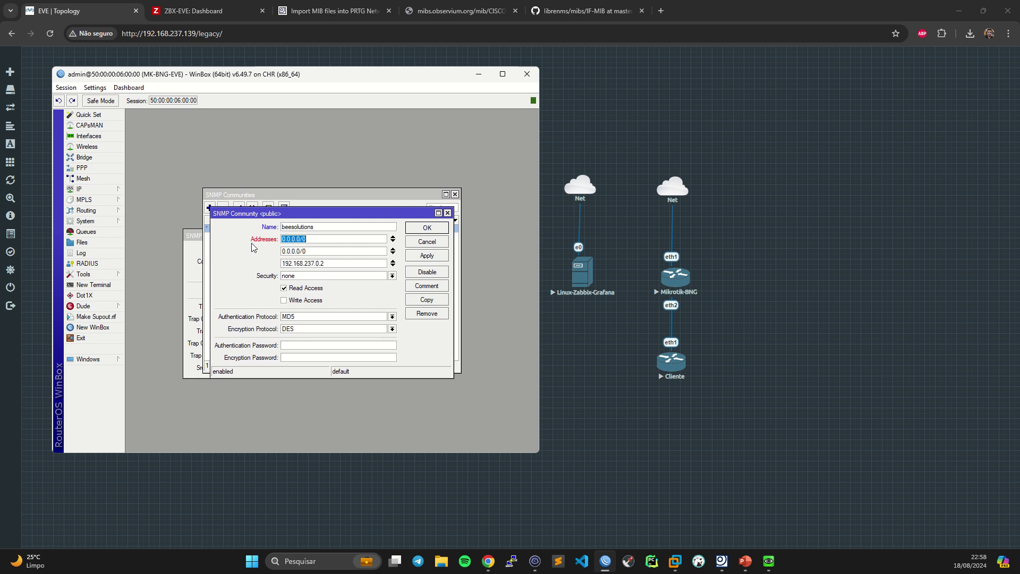
pyautogui.click(392, 248)
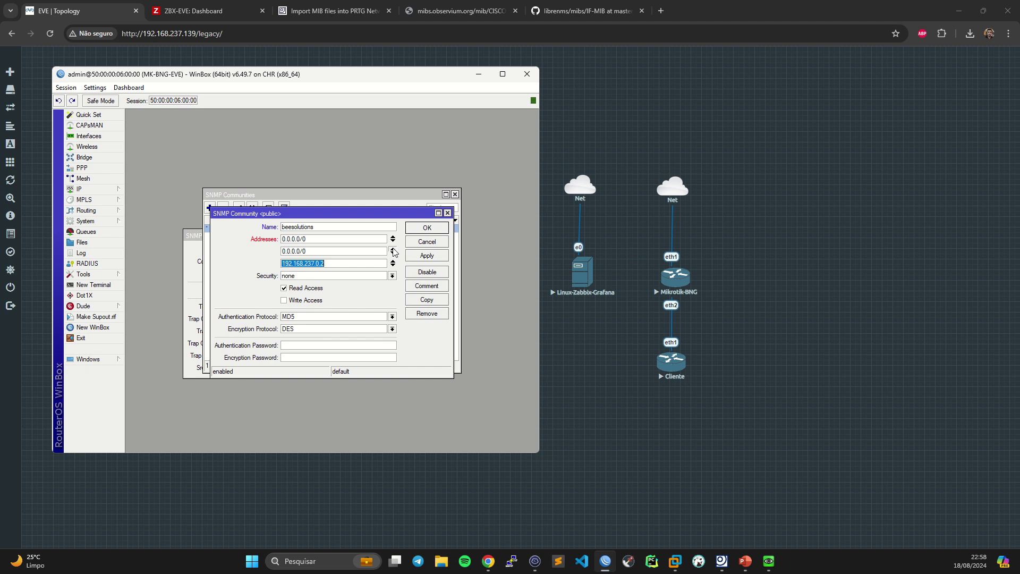
pyautogui.click(393, 239)
pyautogui.click(362, 240)
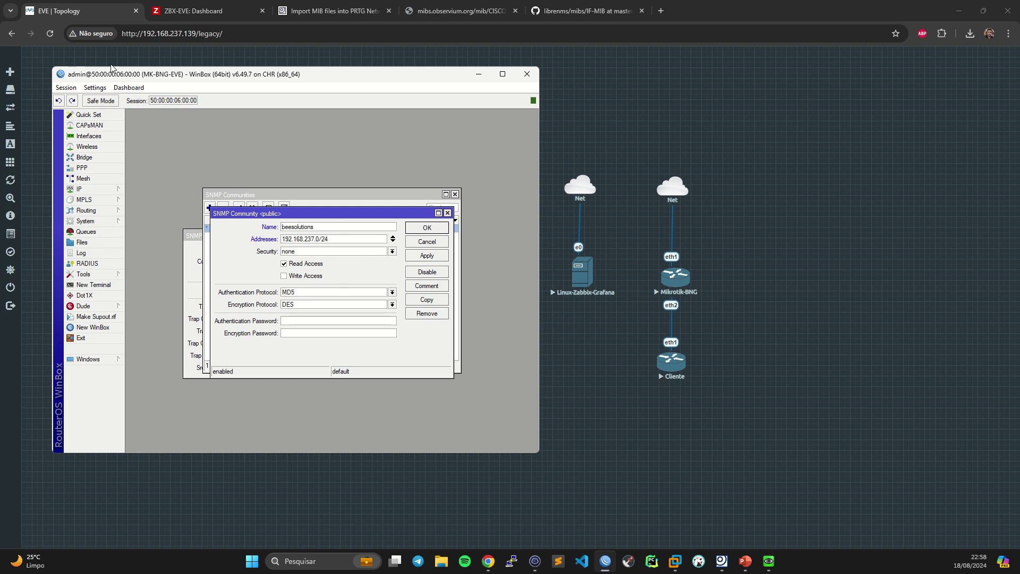
pyautogui.click(427, 256)
pyautogui.click(284, 263)
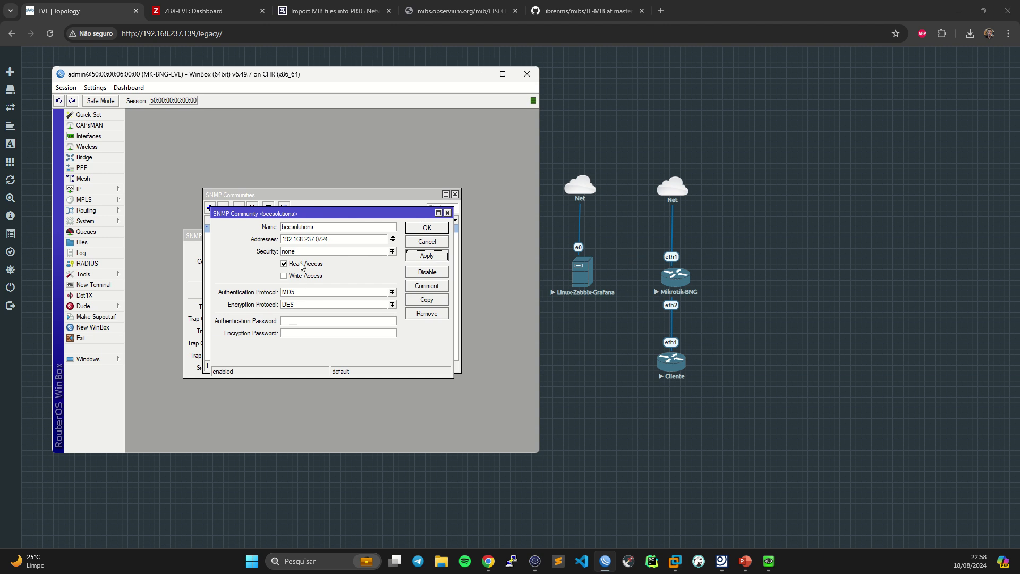
pyautogui.click(447, 212)
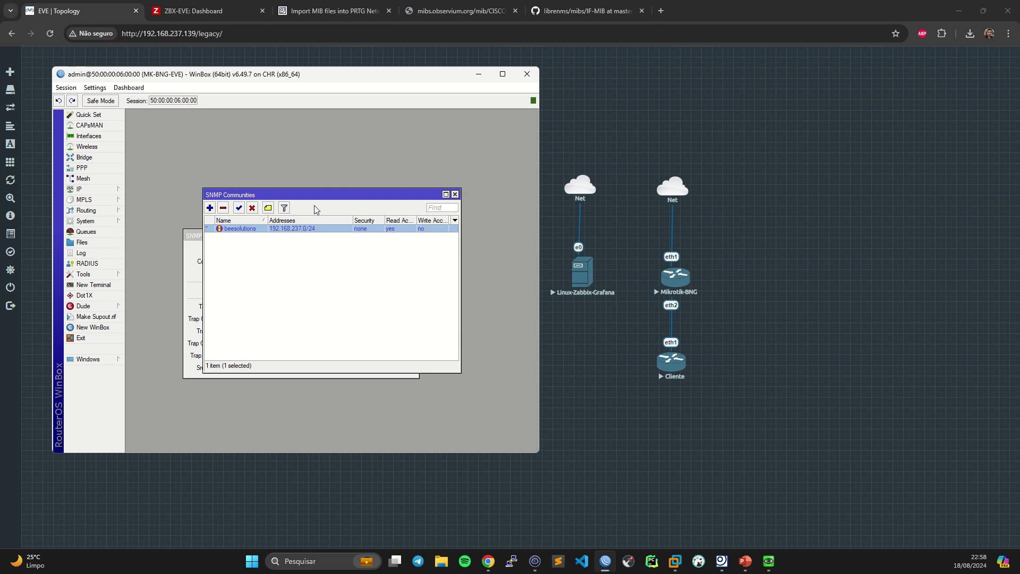
# - Close the SNMP Communities list, review contact info and source address, then close SNMP Settings
pyautogui.moveTo(332, 194); pyautogui.dragTo(372, 133)
pyautogui.click(494, 133)
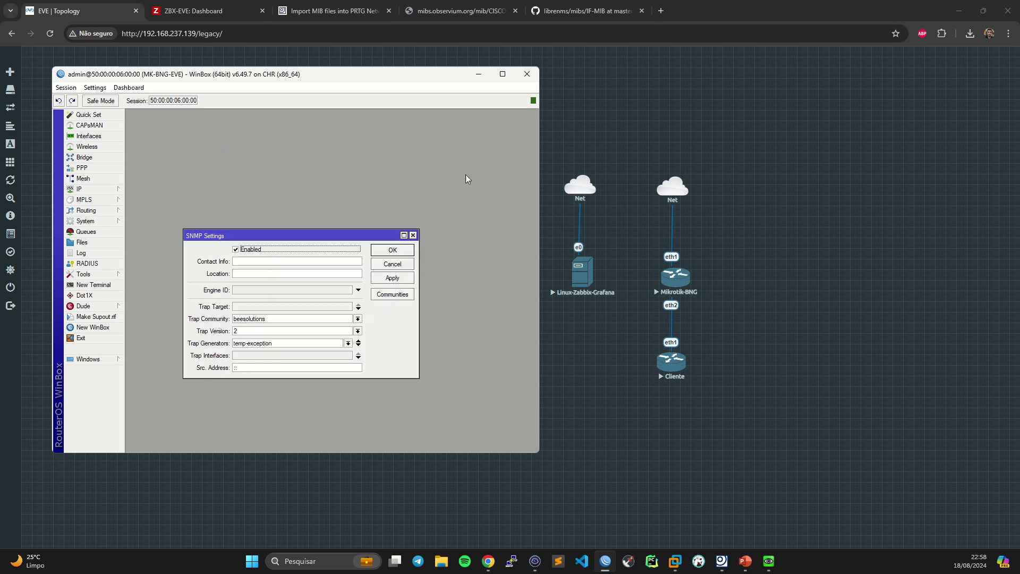
pyautogui.click(239, 262)
pyautogui.click(252, 366)
pyautogui.click(257, 368)
pyautogui.click(248, 368)
pyautogui.click(412, 235)
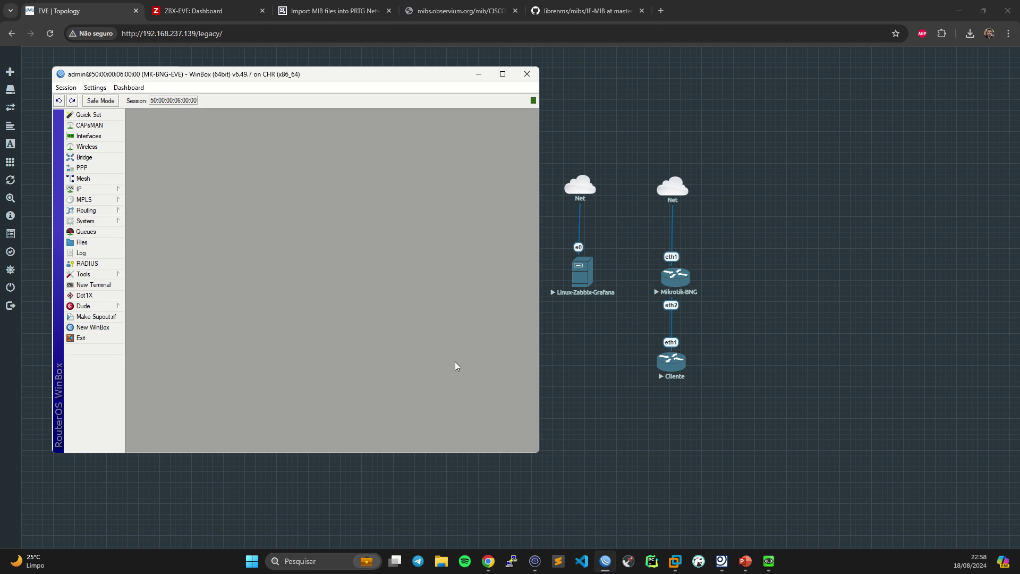
# - Open IP > Addresses showing 192.168.237.165/24 on ether1 beside the Zabbix server terminal
pyautogui.click(535, 562)
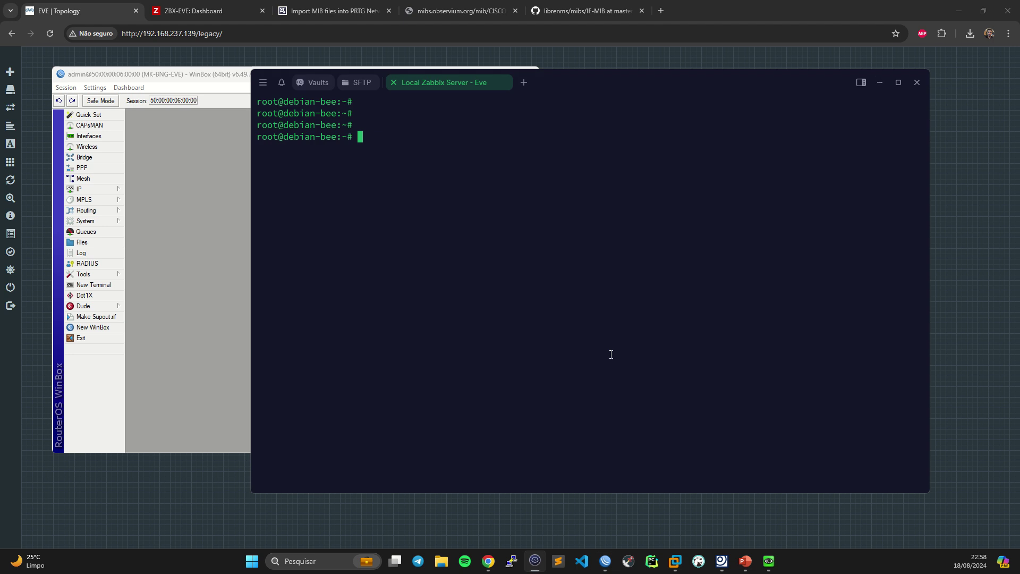
pyautogui.moveTo(560, 83); pyautogui.dragTo(651, 85)
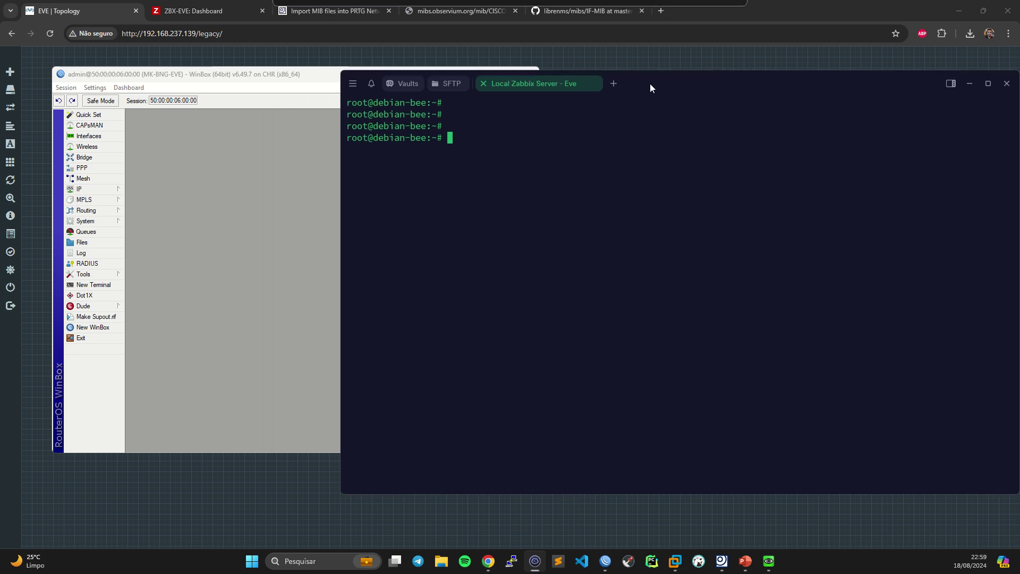
pyautogui.click(108, 191)
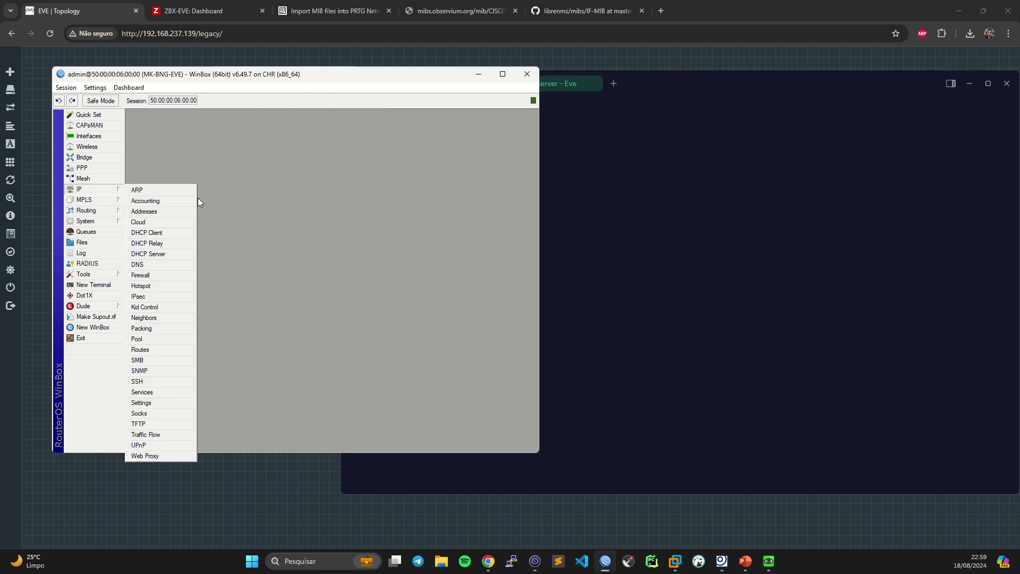
pyautogui.click(150, 210)
pyautogui.moveTo(434, 128); pyautogui.dragTo(266, 133)
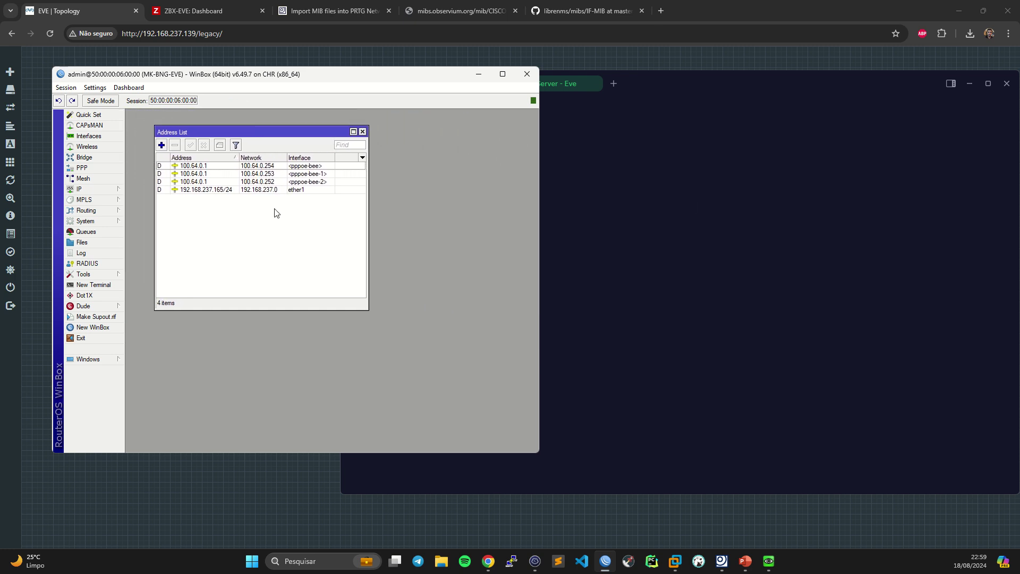
pyautogui.click(578, 205)
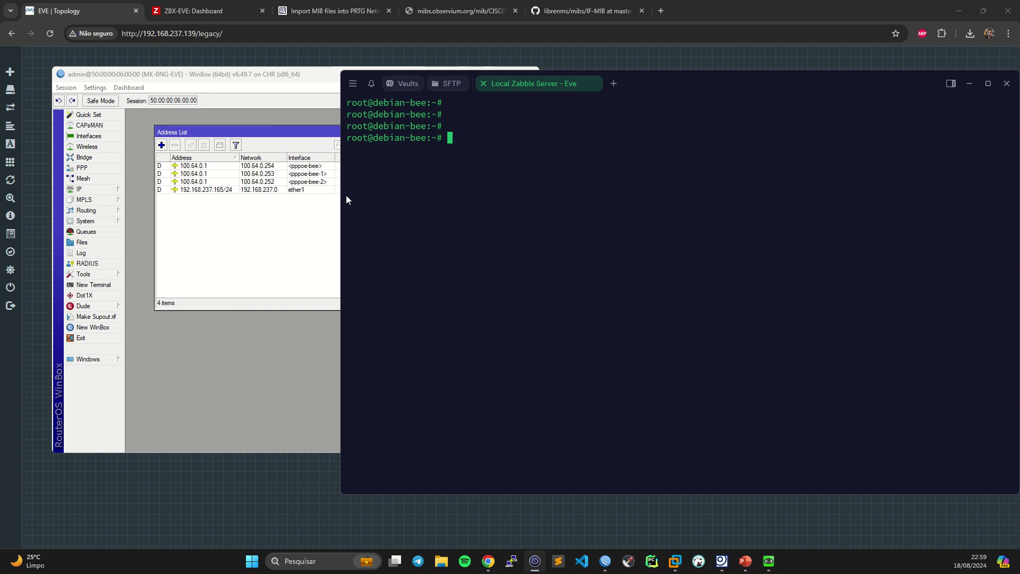
# - Rearrange the terminal window and run 'apt install snmp' as root
pyautogui.moveTo(343, 197); pyautogui.dragTo(424, 194)
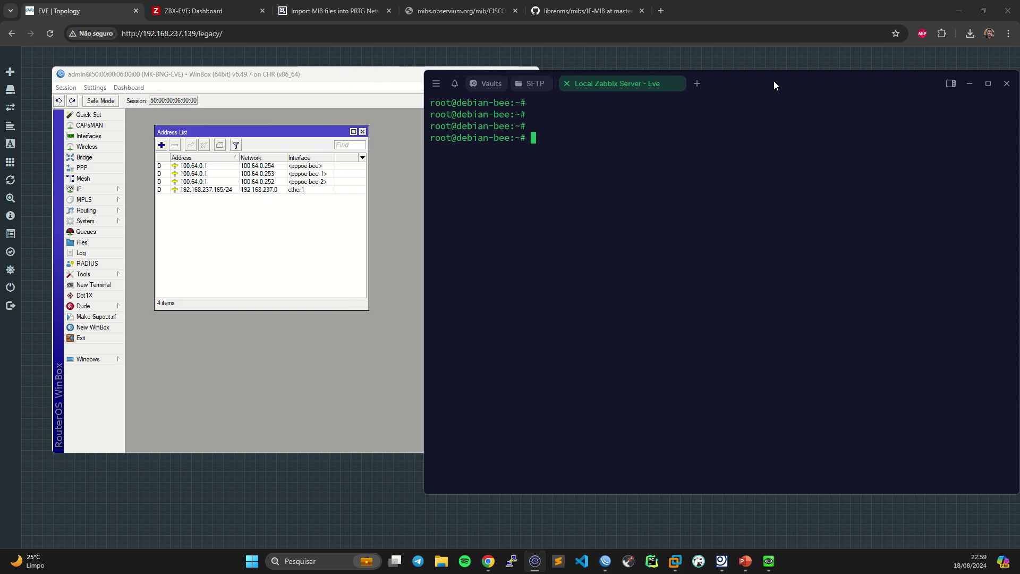
pyautogui.moveTo(774, 81); pyautogui.dragTo(741, 74)
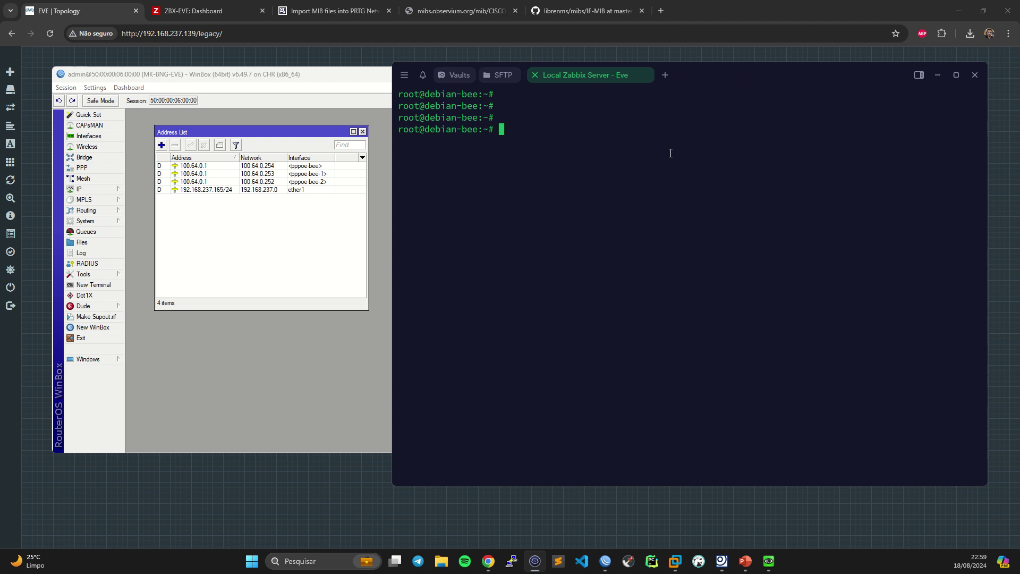
pyautogui.write('apt install snmp')
pyautogui.press('Return')
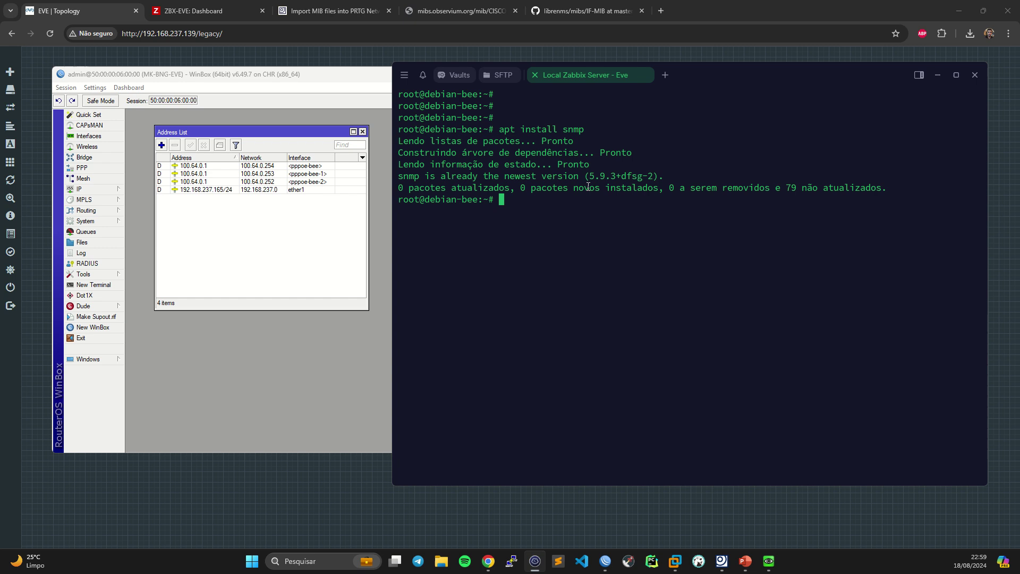
# - Check that snmp is already the newest version, 5.9.3+dfsg-2, then start fresh prompt lines
pyautogui.moveTo(579, 176); pyautogui.dragTo(634, 178)
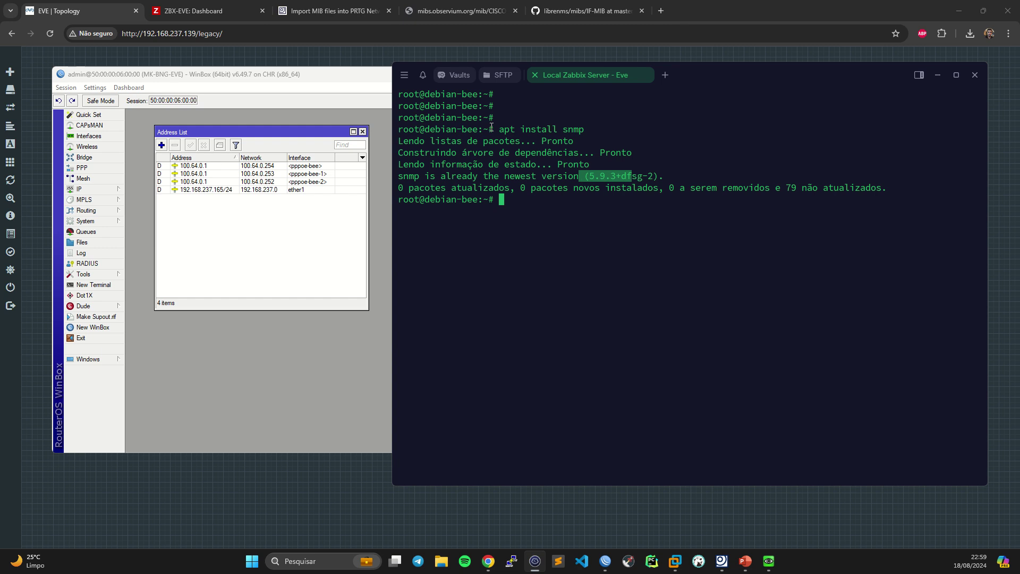
pyautogui.moveTo(498, 129); pyautogui.dragTo(584, 129)
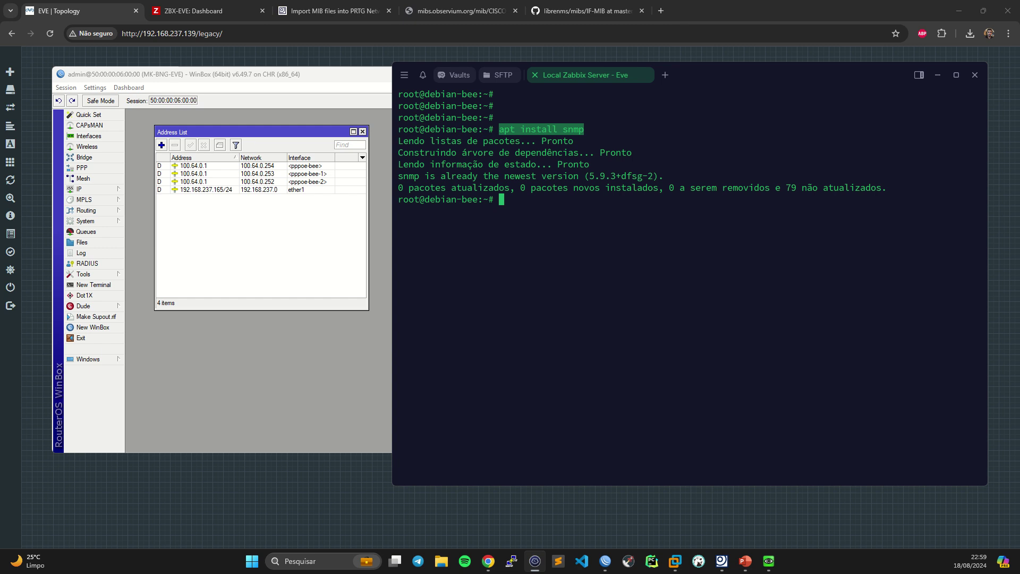
pyautogui.click(552, 217)
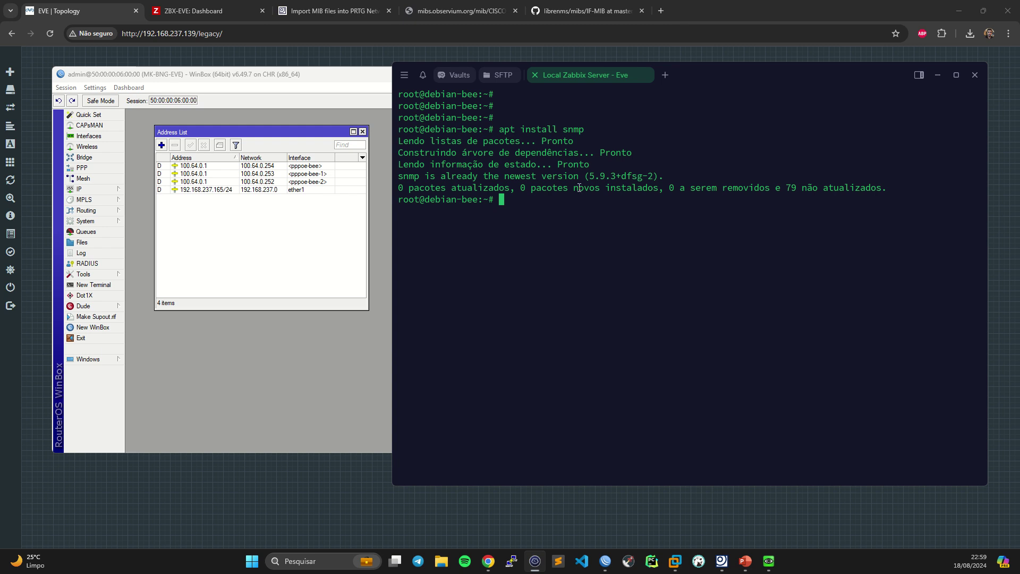
pyautogui.moveTo(500, 129); pyautogui.dragTo(583, 131)
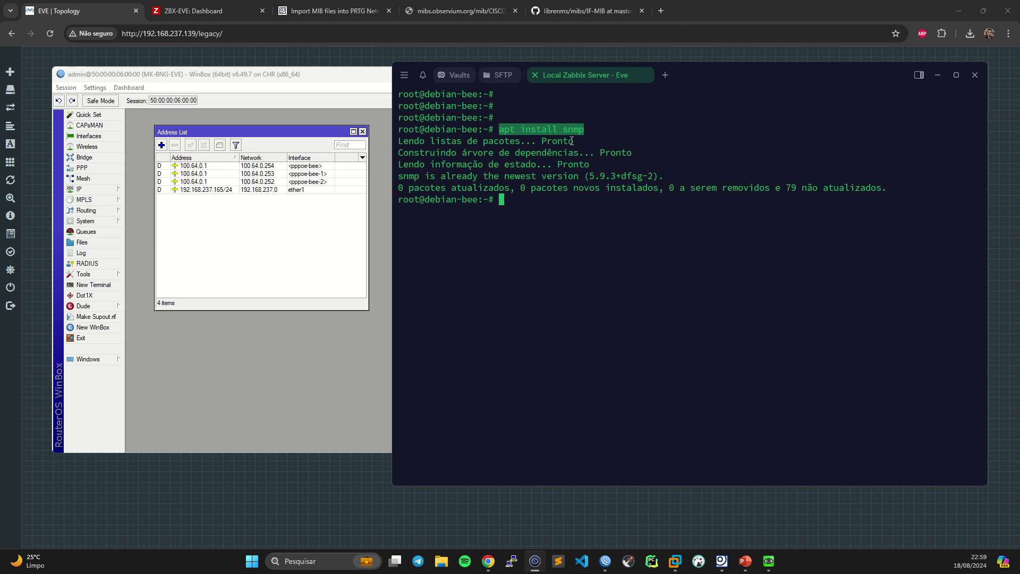
pyautogui.click(554, 153)
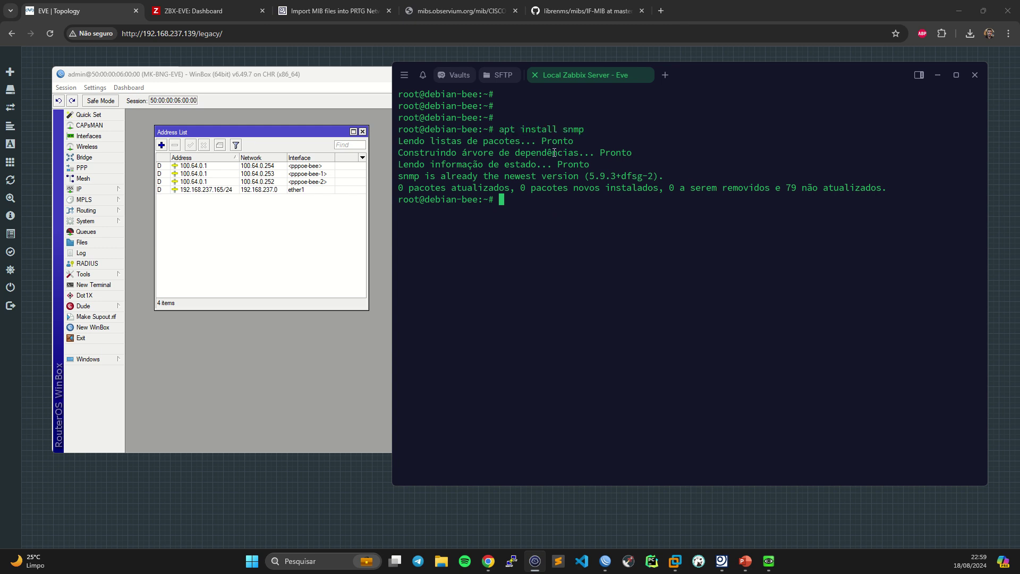
pyautogui.press('Return')
pyautogui.press('Return')
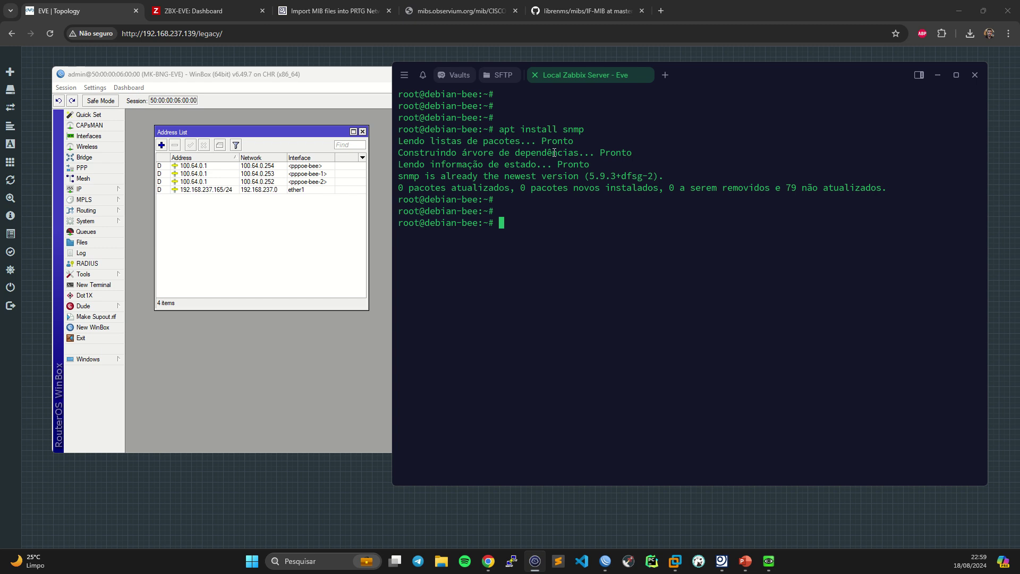
# - Type 'snmpwalk -v2c' at the Termius root prompt
pyautogui.write('snmw')
pyautogui.press('BackSpace')
pyautogui.write('pw')
pyautogui.press('Tab')
pyautogui.write('-')
pyautogui.press('BackSpace')
pyautogui.write('-v2cv')
pyautogui.moveTo(562, 222); pyautogui.dragTo(570, 224)
pyautogui.click(598, 225)
# - Add '-c beesolutions', run it to get 'No hostname specified', then append host 192.168.237.165
pyautogui.write('-c beesolutions')
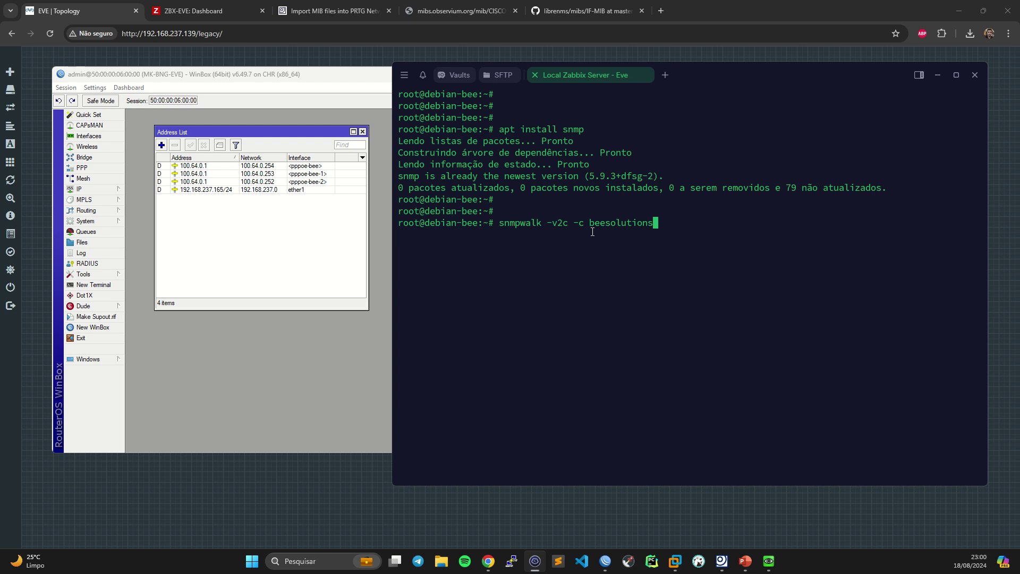
pyautogui.press('Return')
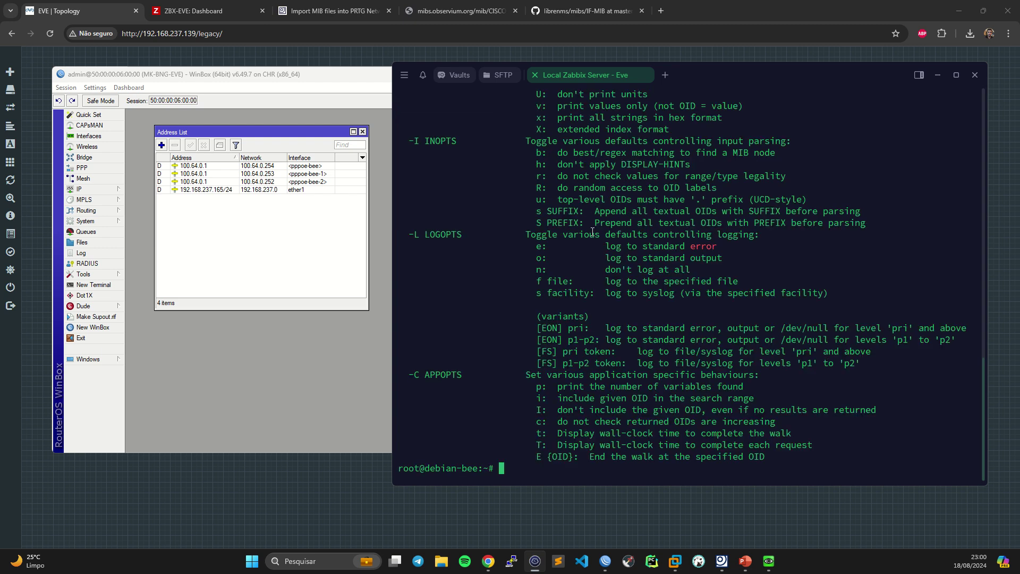
pyautogui.scroll(6, 714, 233)
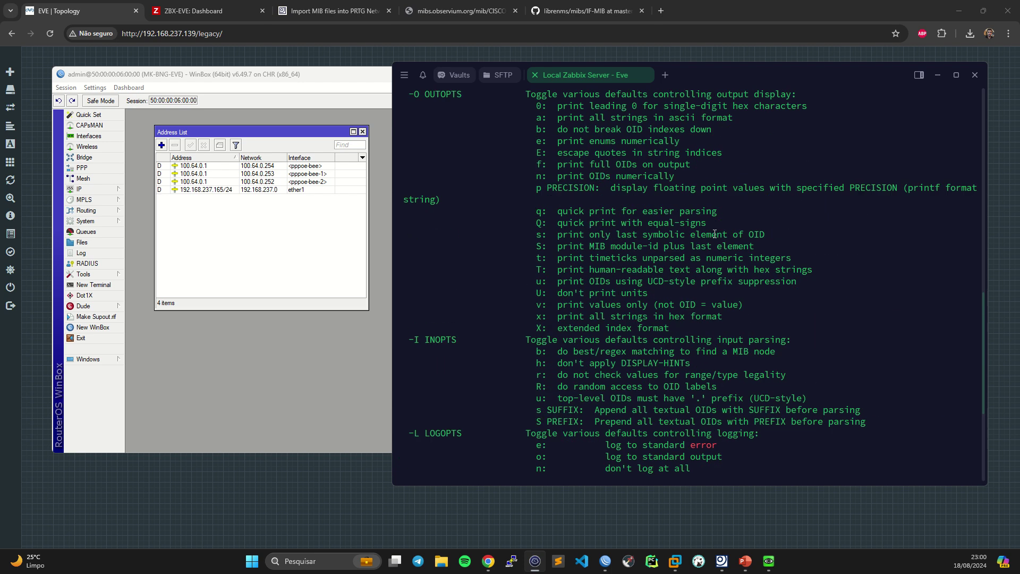
pyautogui.scroll(15, 714, 233)
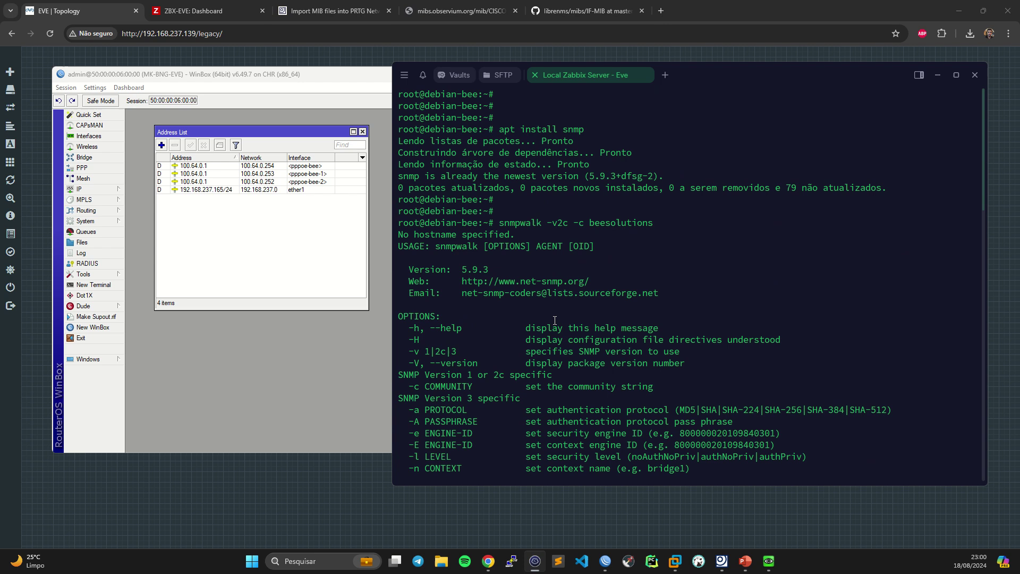
pyautogui.scroll(-20, 561, 317)
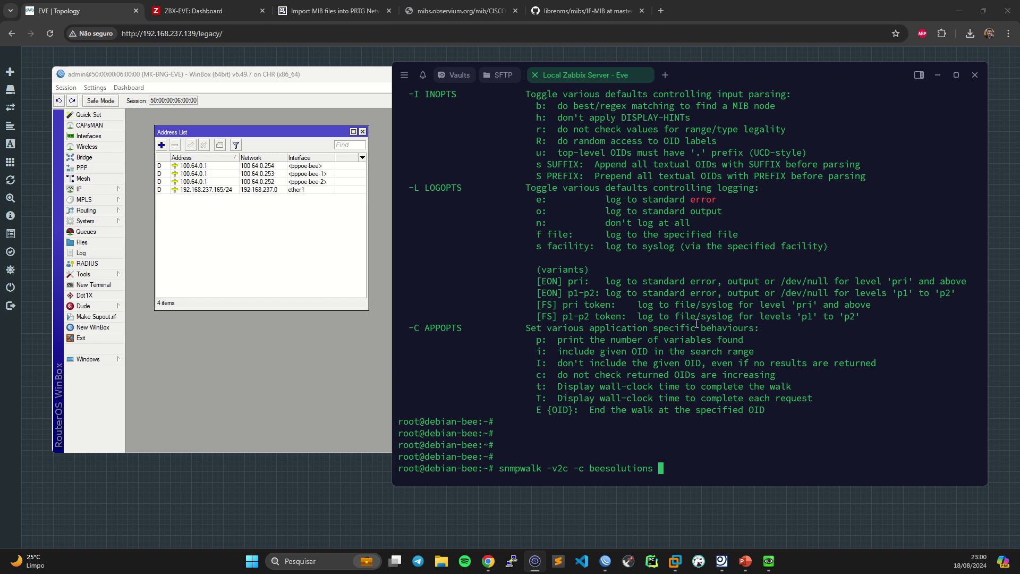
pyautogui.write('192.168.237')
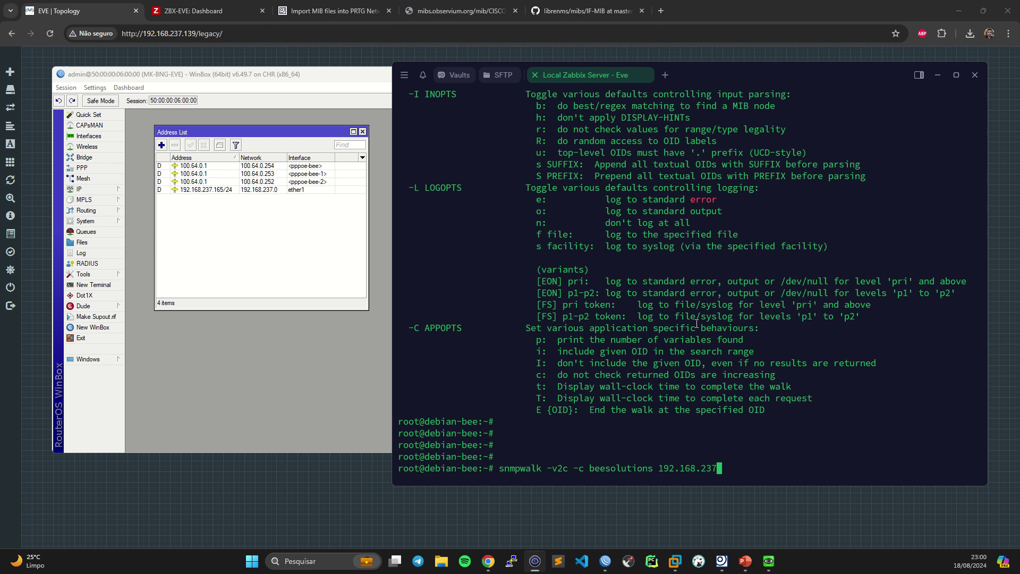
pyautogui.write('.165')
# - Run the snmpwalk against 192.168.237.165, stop it with Ctrl+C, and scroll through the output
pyautogui.press('Return')
pyautogui.hotkey('ctrl', 'c')
pyautogui.scroll(15, 729, 290)
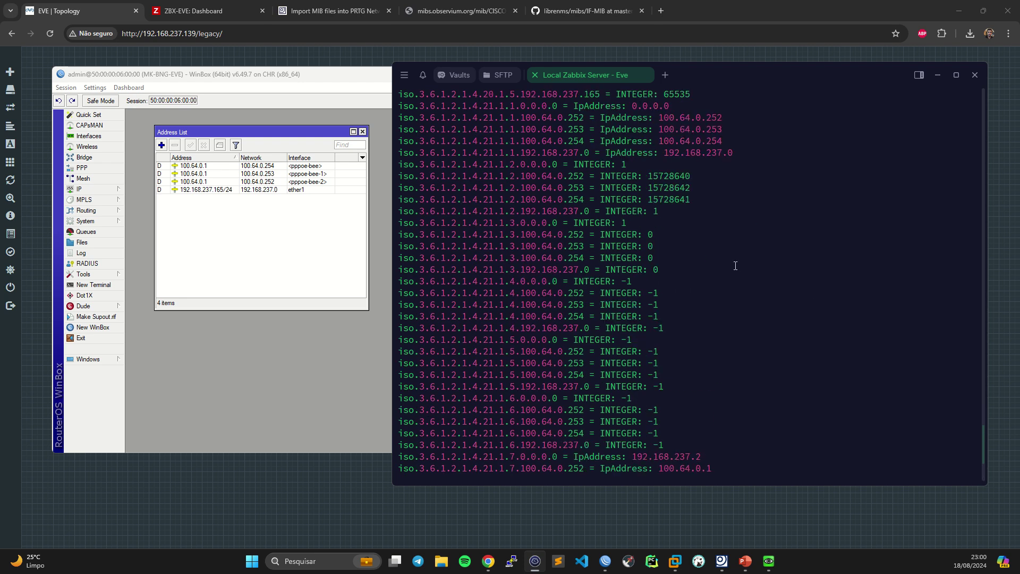
pyautogui.scroll(20, 742, 272)
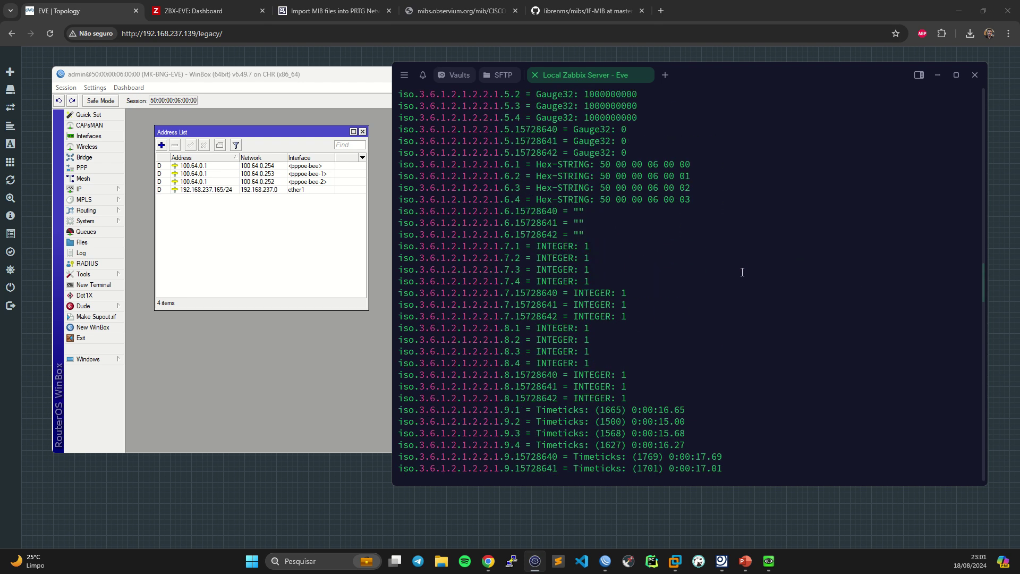
pyautogui.scroll(-16, 742, 273)
pyautogui.scroll(-20, 743, 272)
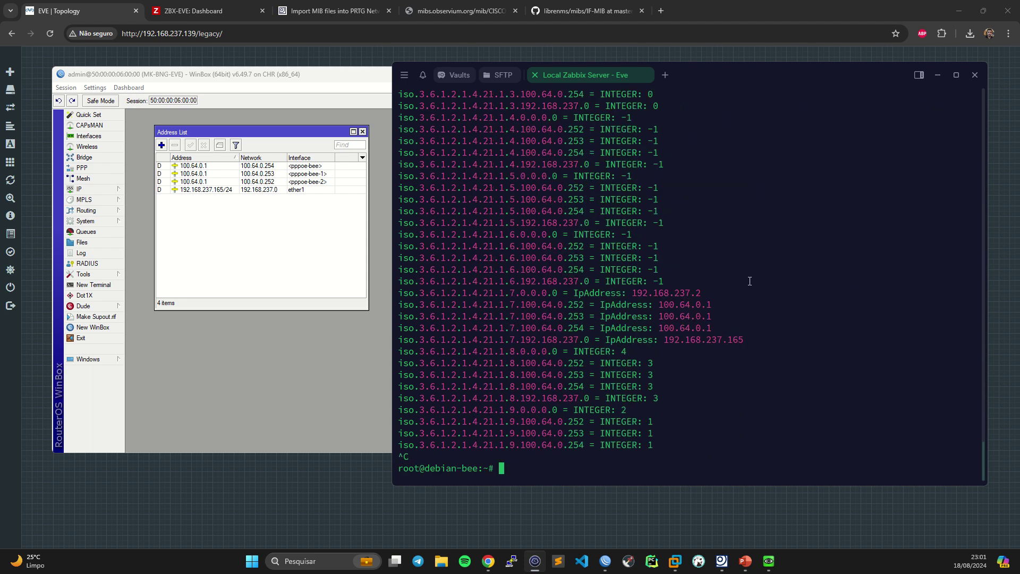
pyautogui.scroll(15, 749, 281)
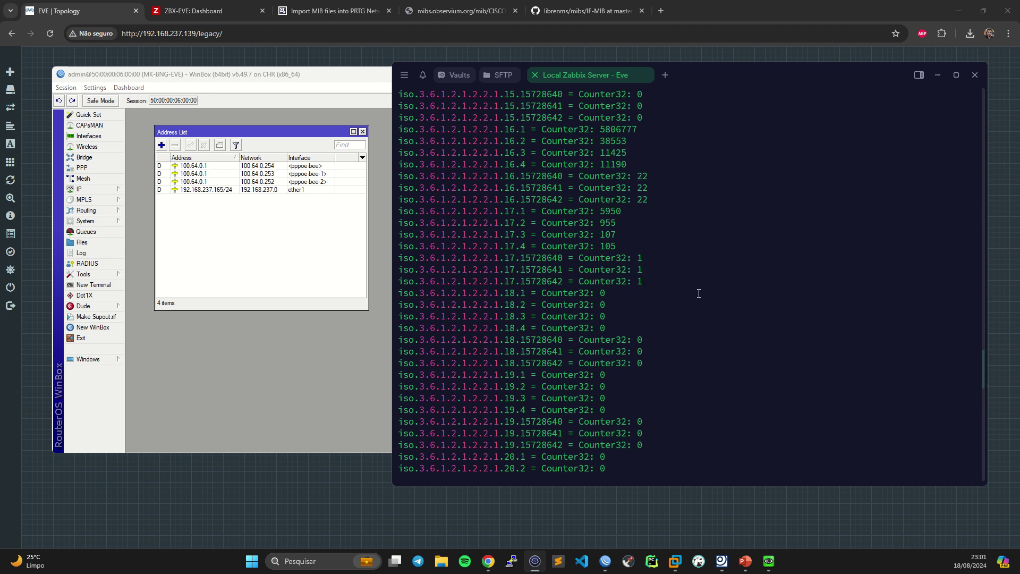
pyautogui.scroll(20, 664, 292)
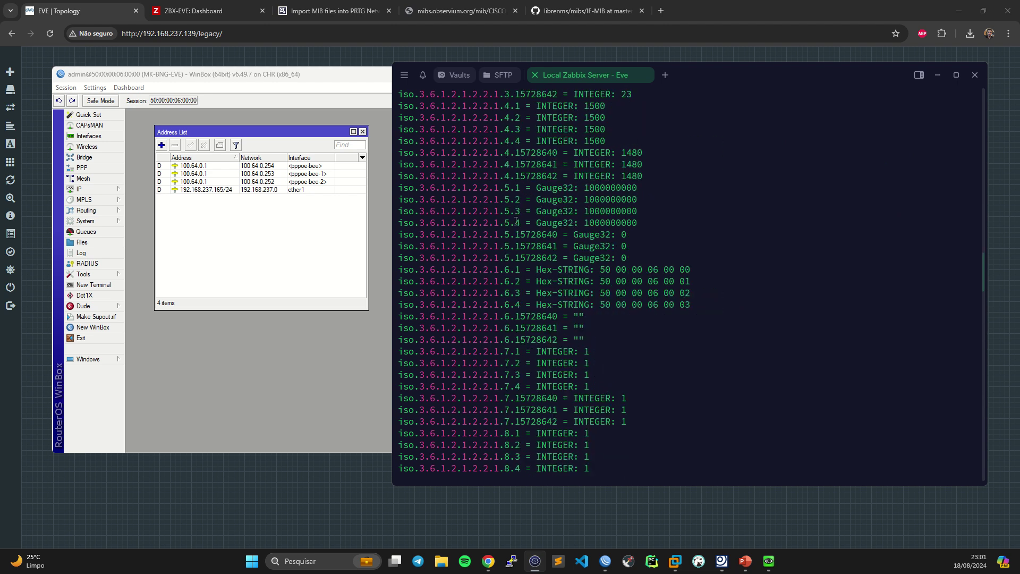
pyautogui.scroll(5, 577, 251)
pyautogui.scroll(-5, 579, 266)
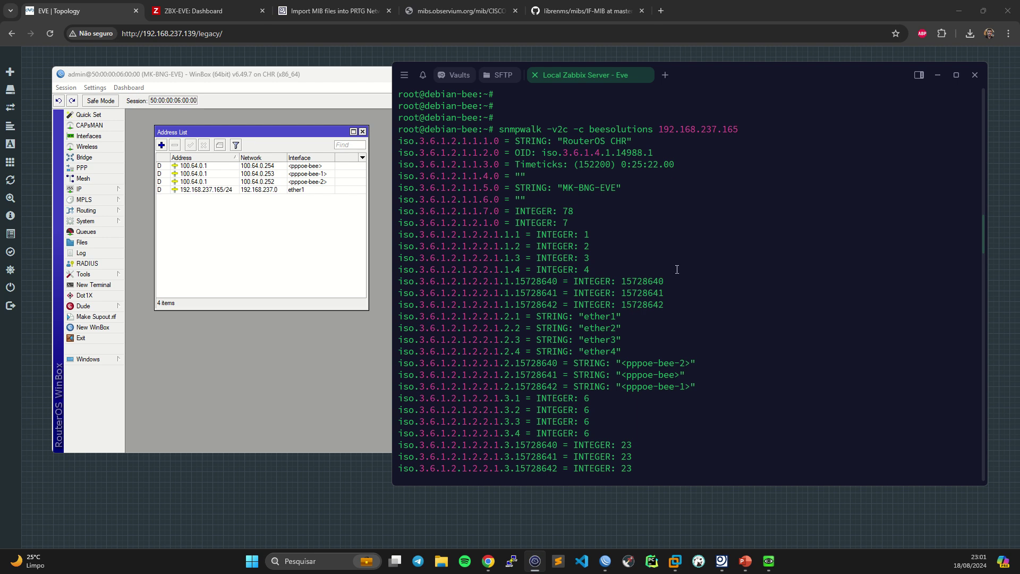
# - Highlight the first result lines, including the RouterOS CHR system description
pyautogui.moveTo(483, 140); pyautogui.dragTo(604, 141)
pyautogui.click(473, 144)
pyautogui.moveTo(524, 143); pyautogui.dragTo(634, 129)
pyautogui.click(559, 141)
pyautogui.moveTo(640, 139); pyautogui.dragTo(501, 138)
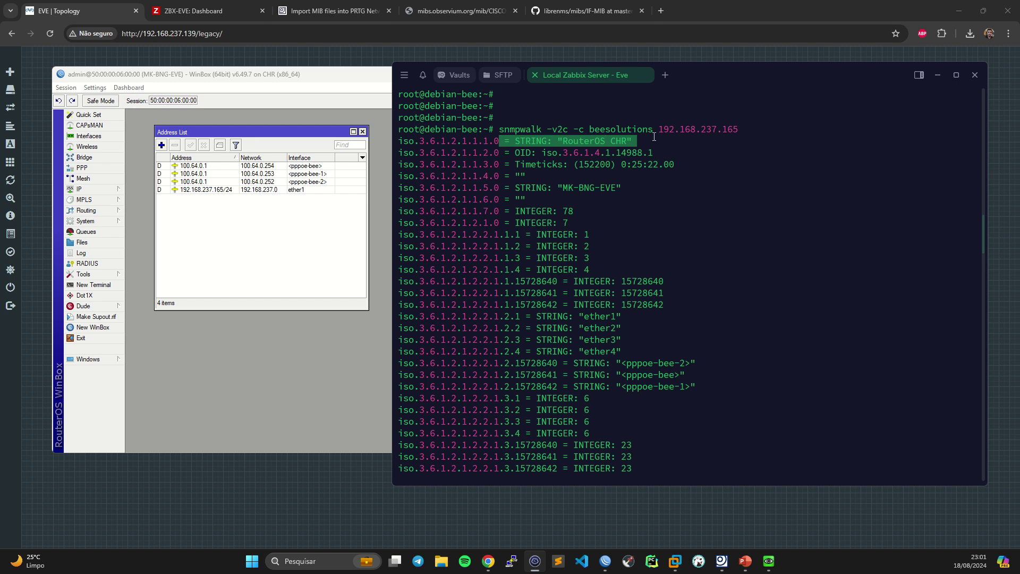
pyautogui.click(618, 151)
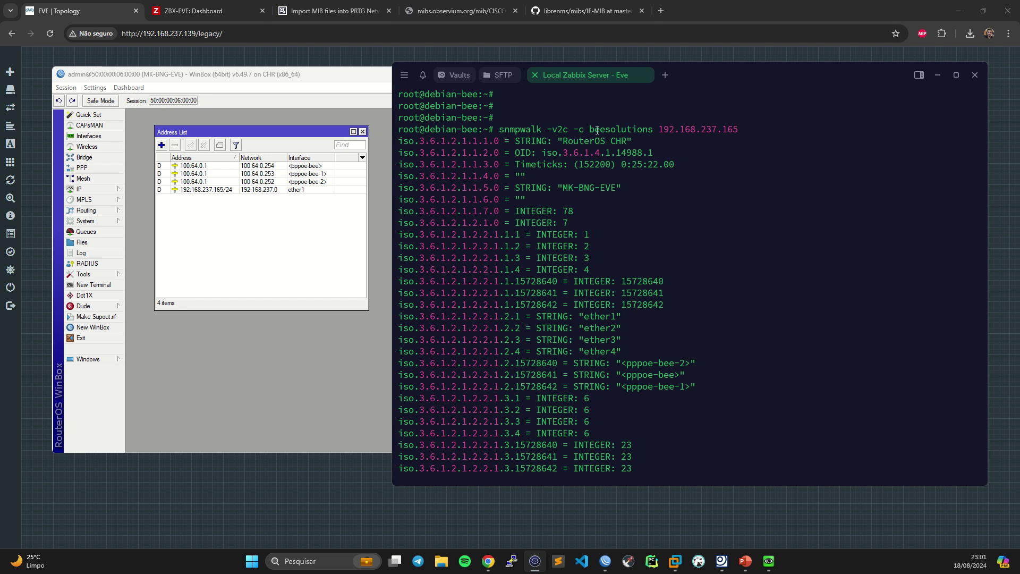
# - Mark the uptime OID iso.3.6.1.2.1.1.3.0, its 152200 timeticks and the 0:25:22 reading
pyautogui.moveTo(498, 164); pyautogui.dragTo(398, 164)
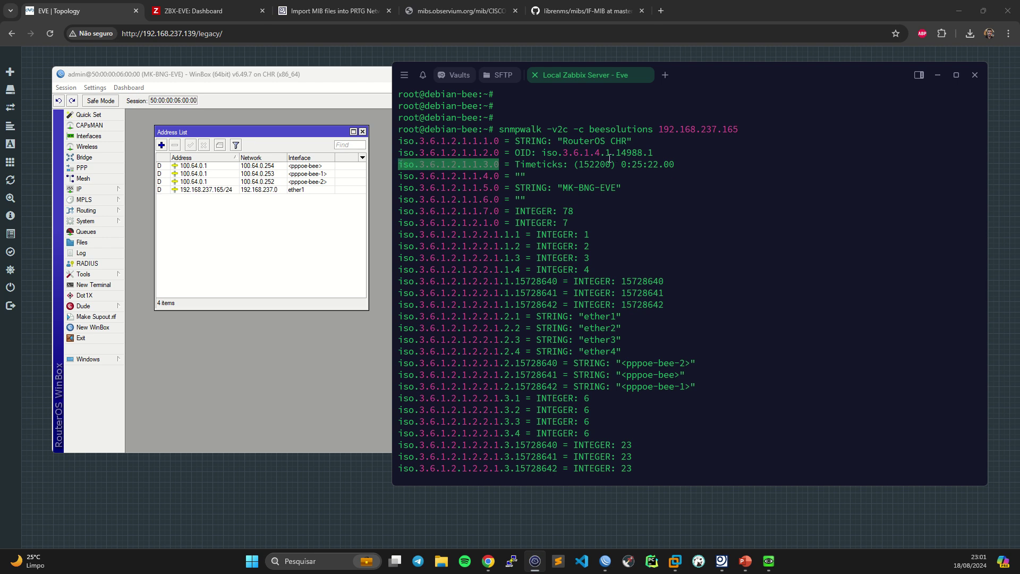
pyautogui.doubleClick(591, 166)
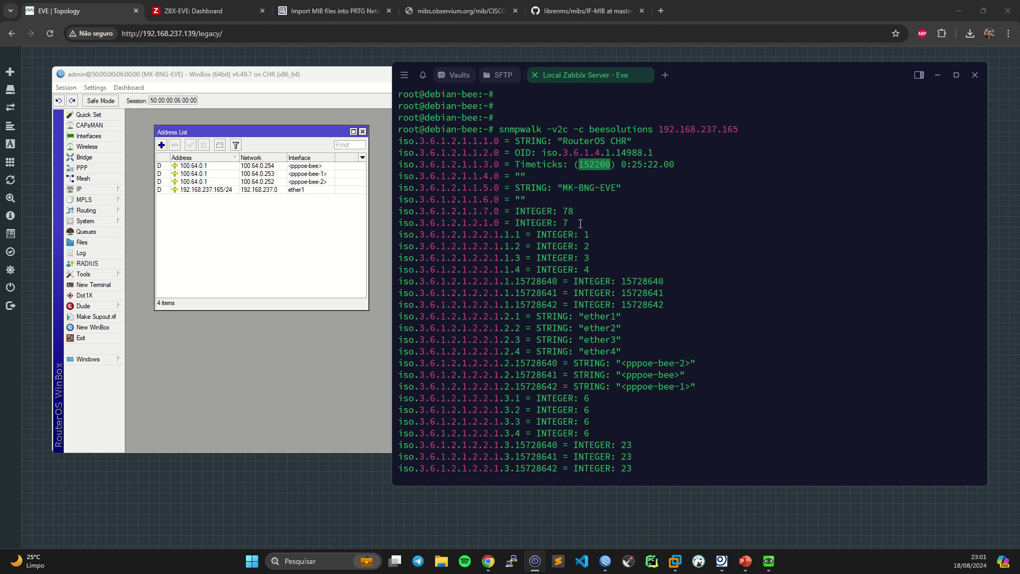
pyautogui.moveTo(621, 164); pyautogui.dragTo(681, 164)
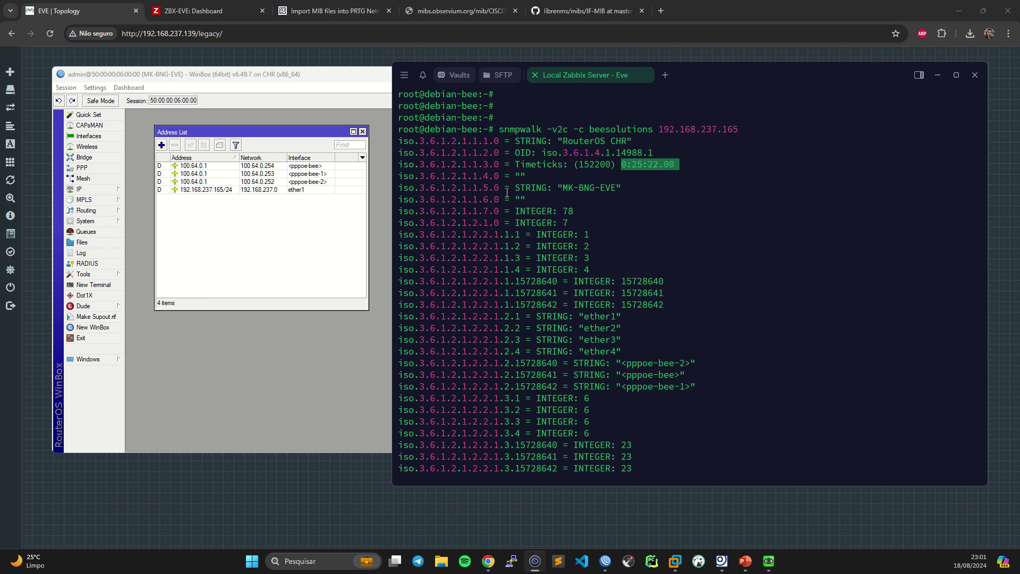
# - Add the router uptime to the WinBox dashboard
pyautogui.click(258, 77)
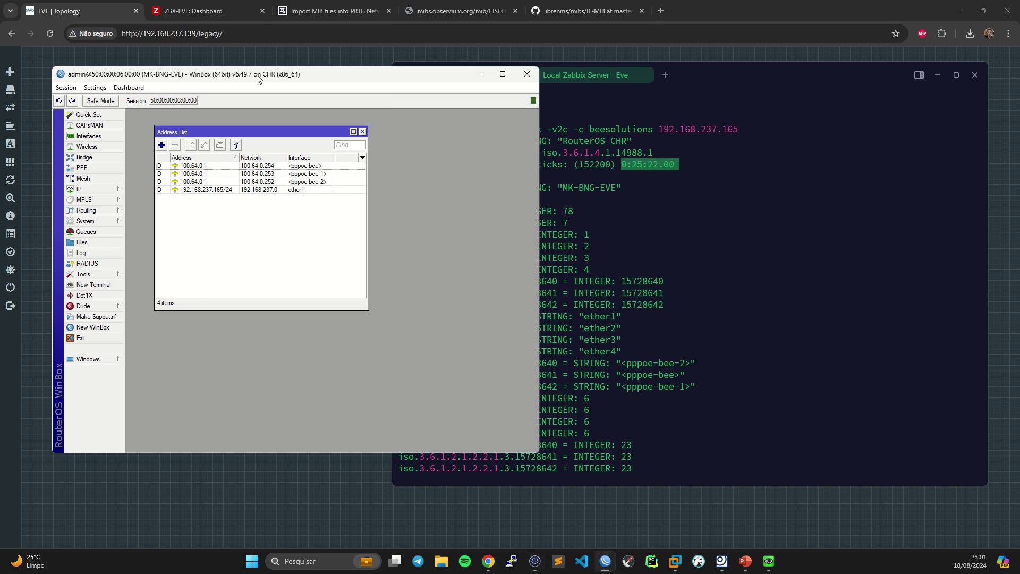
pyautogui.click(126, 90)
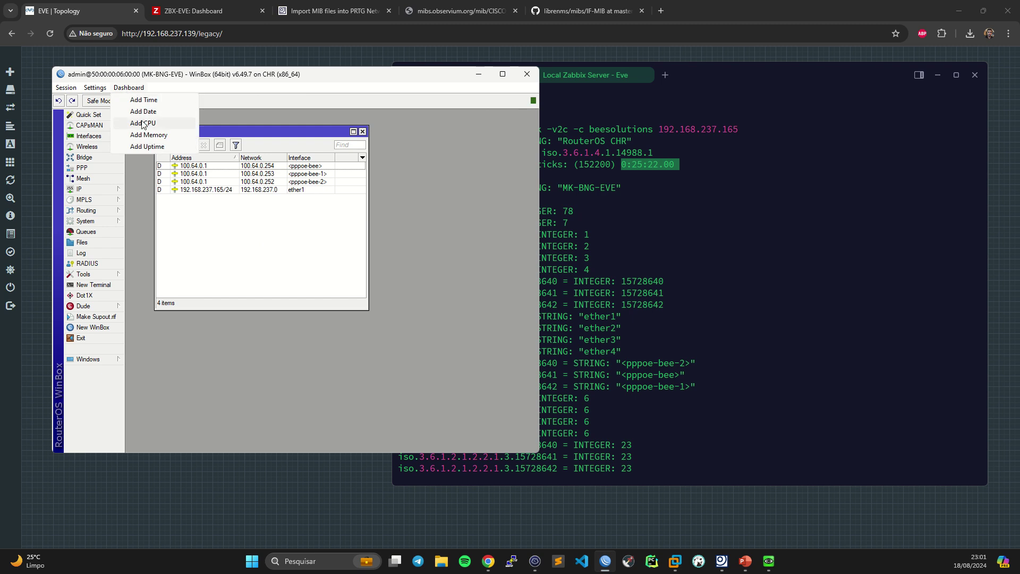
pyautogui.click(170, 146)
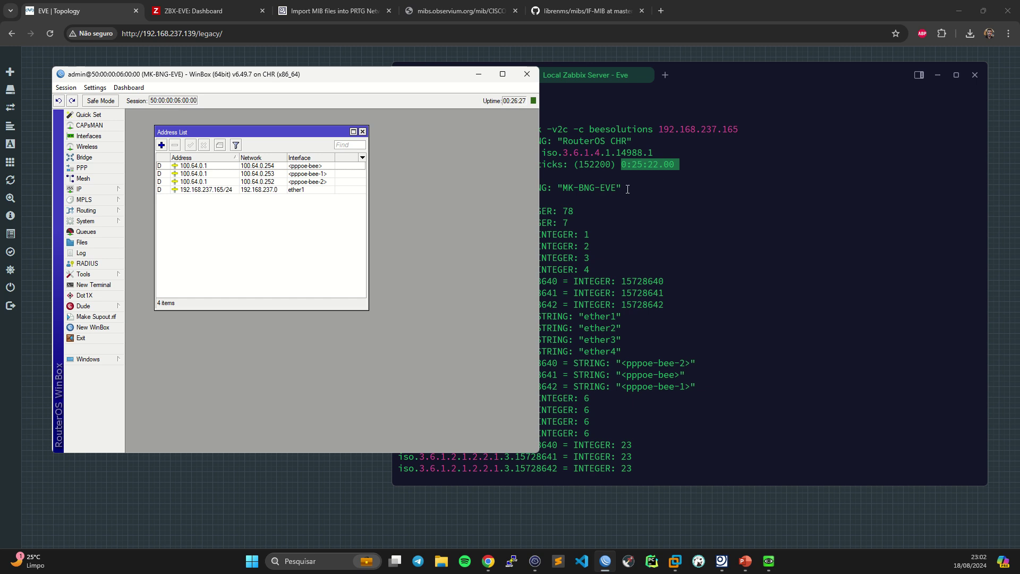
# - Stop and rerun the snmpwalk in the terminal, highlighting the new 0:26:32 uptime
pyautogui.click(660, 222)
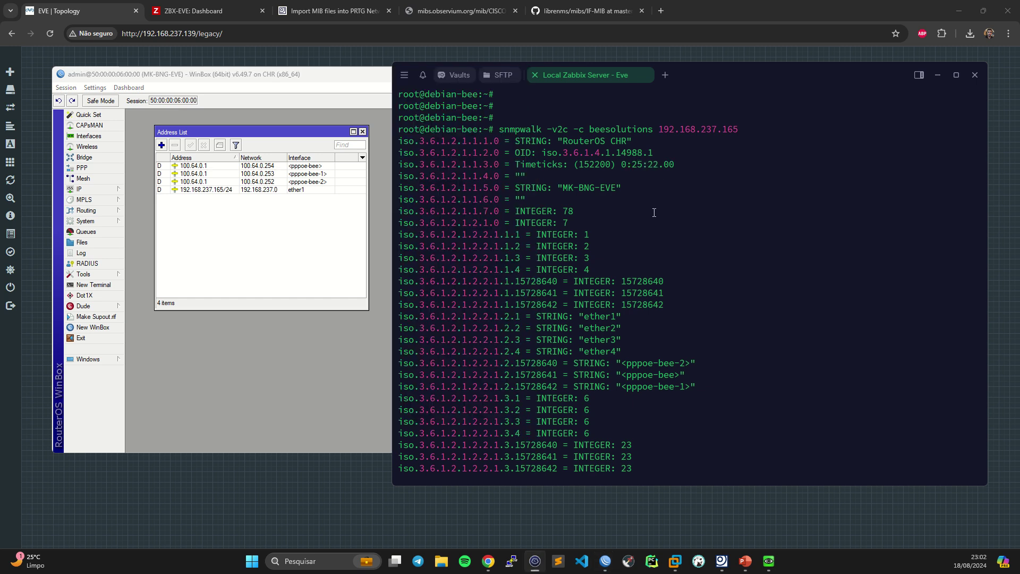
pyautogui.hotkey('ctrl', 'c')
pyautogui.press('Up')
pyautogui.press('Return')
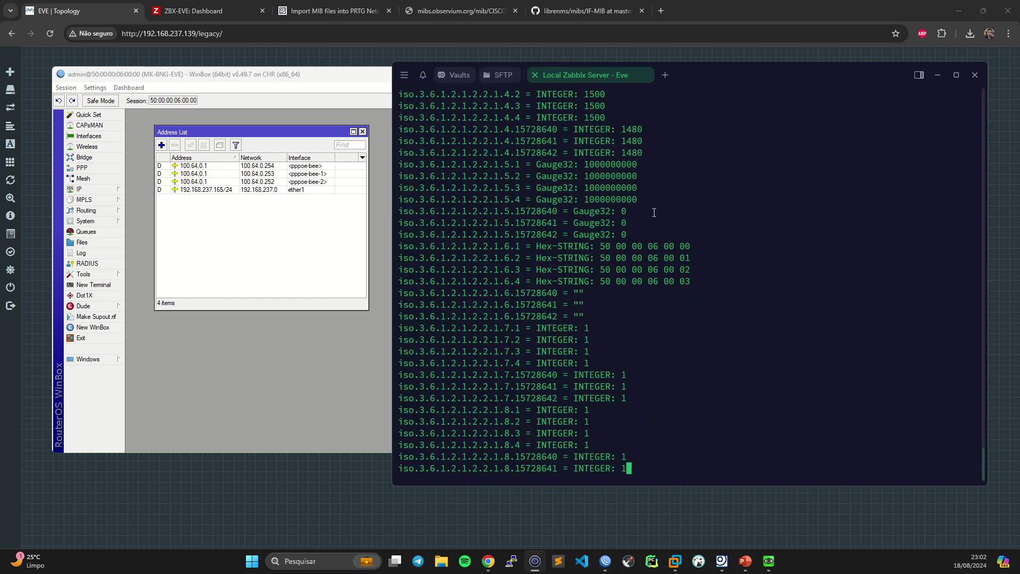
pyautogui.scroll(5, 656, 221)
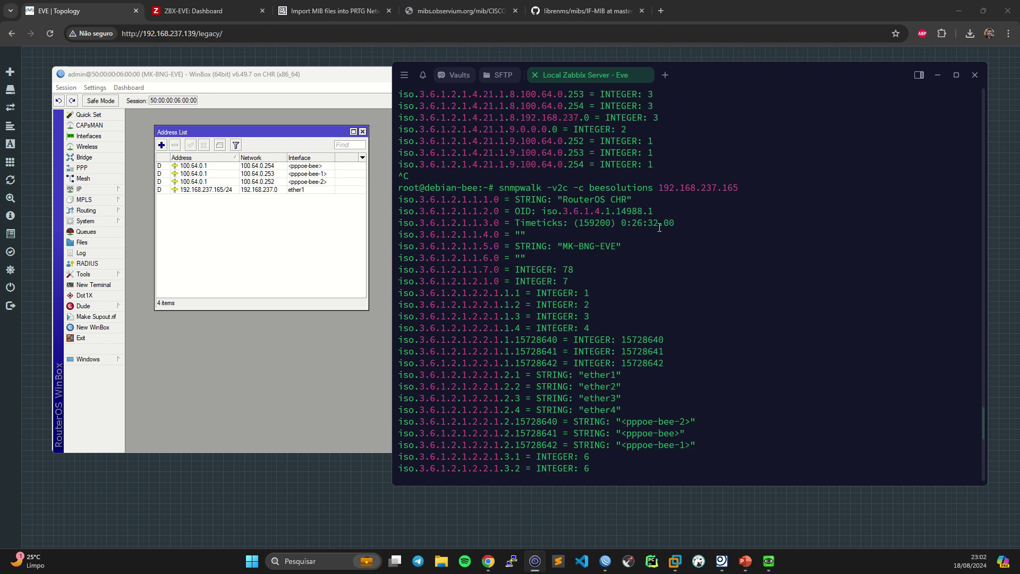
pyautogui.moveTo(632, 224); pyautogui.dragTo(658, 223)
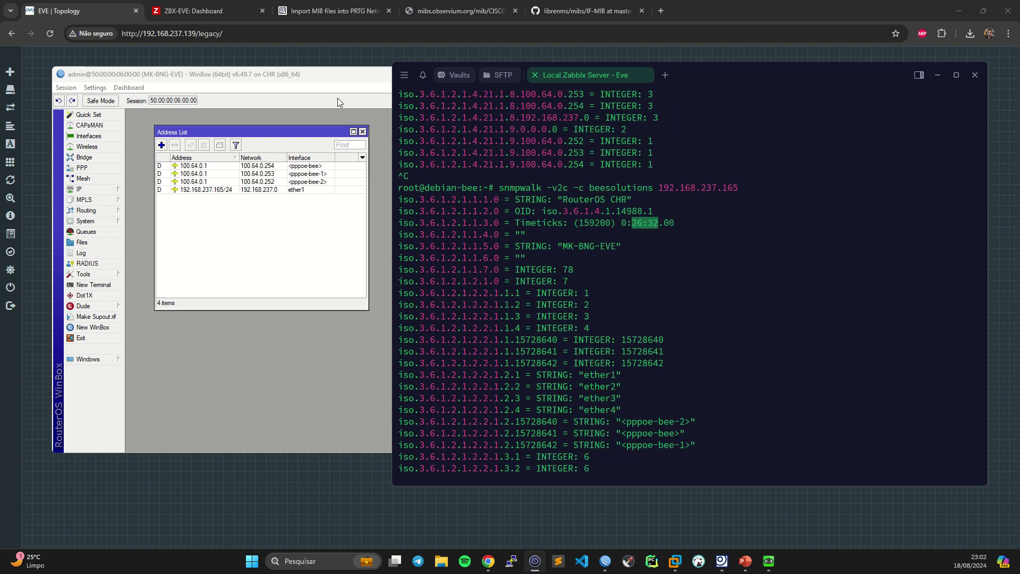
# - Compare with WinBox's uptime, highlighting the RouterOS CHR description and MK-BNG-EVE system name
pyautogui.click(379, 101)
pyautogui.click(700, 263)
pyautogui.moveTo(564, 198); pyautogui.dragTo(629, 197)
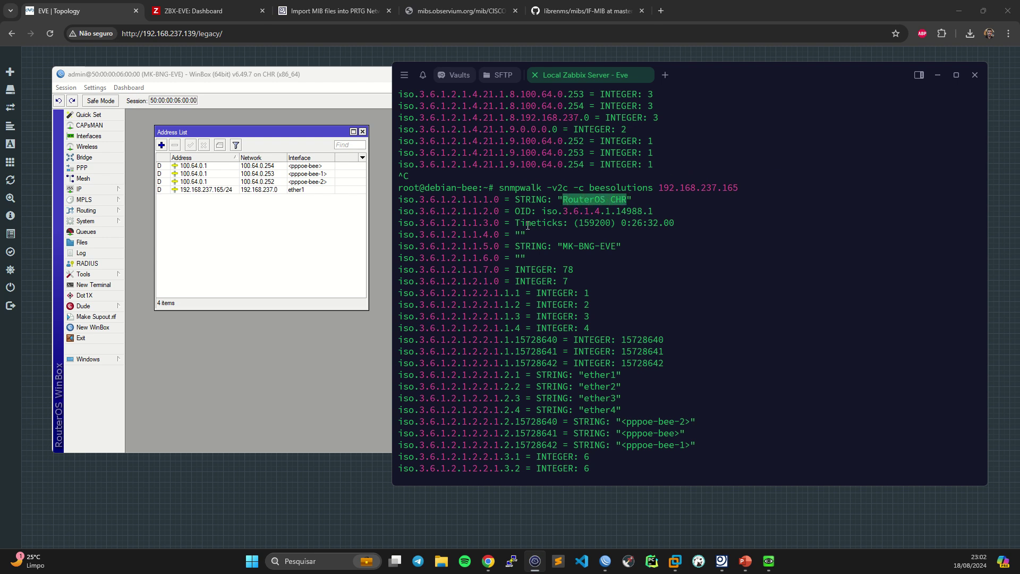
pyautogui.moveTo(527, 223); pyautogui.dragTo(638, 224)
pyautogui.click(628, 223)
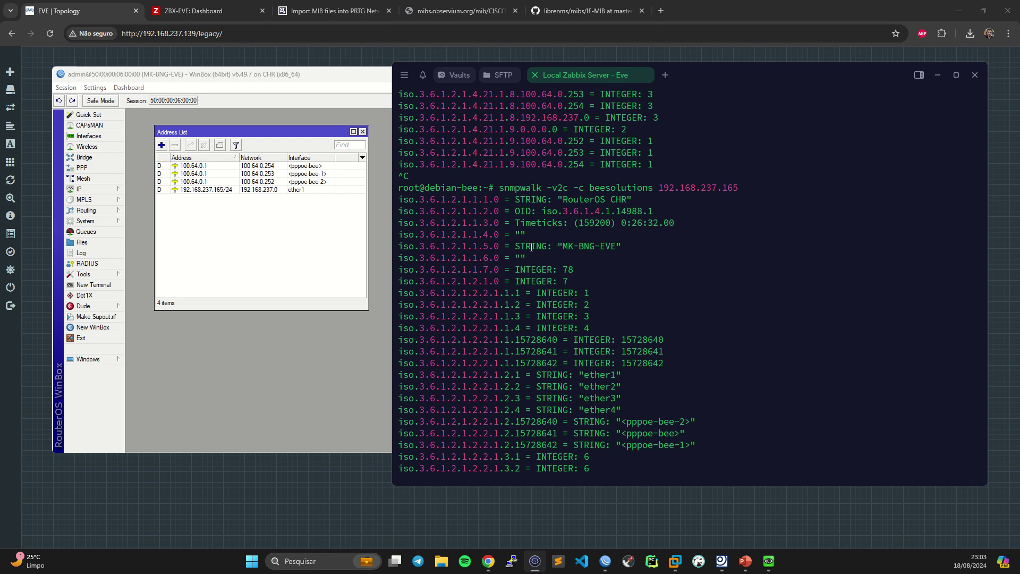
pyautogui.moveTo(532, 247); pyautogui.dragTo(617, 247)
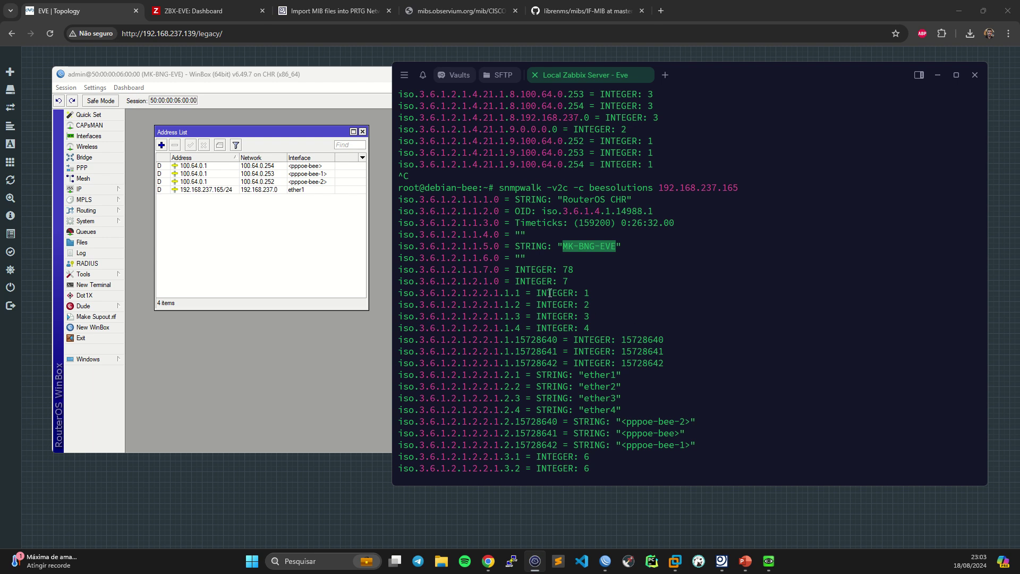
pyautogui.scroll(-2, 553, 291)
pyautogui.moveTo(540, 227); pyautogui.dragTo(627, 257)
pyautogui.click(557, 249)
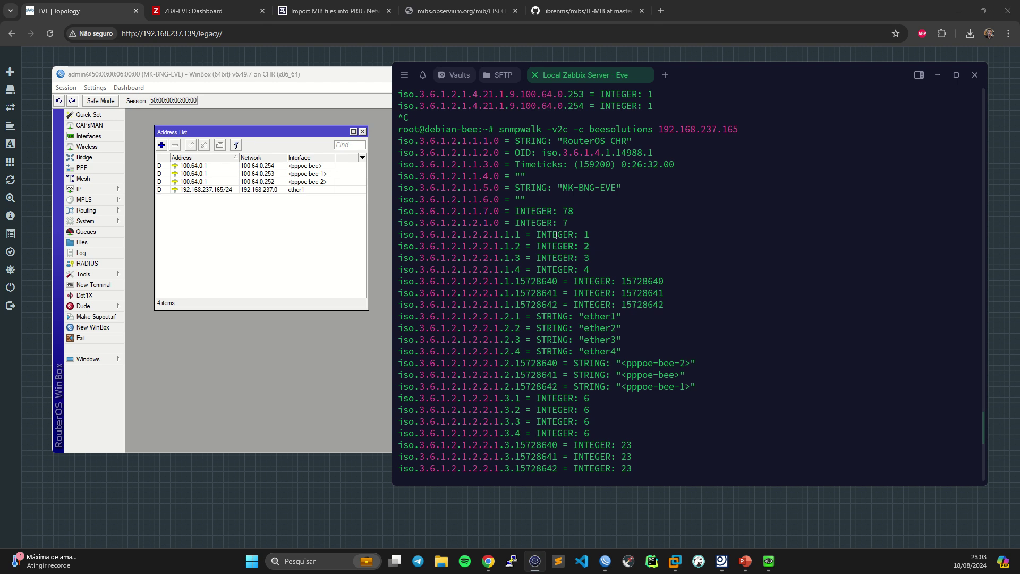
pyautogui.moveTo(557, 234); pyautogui.dragTo(620, 258)
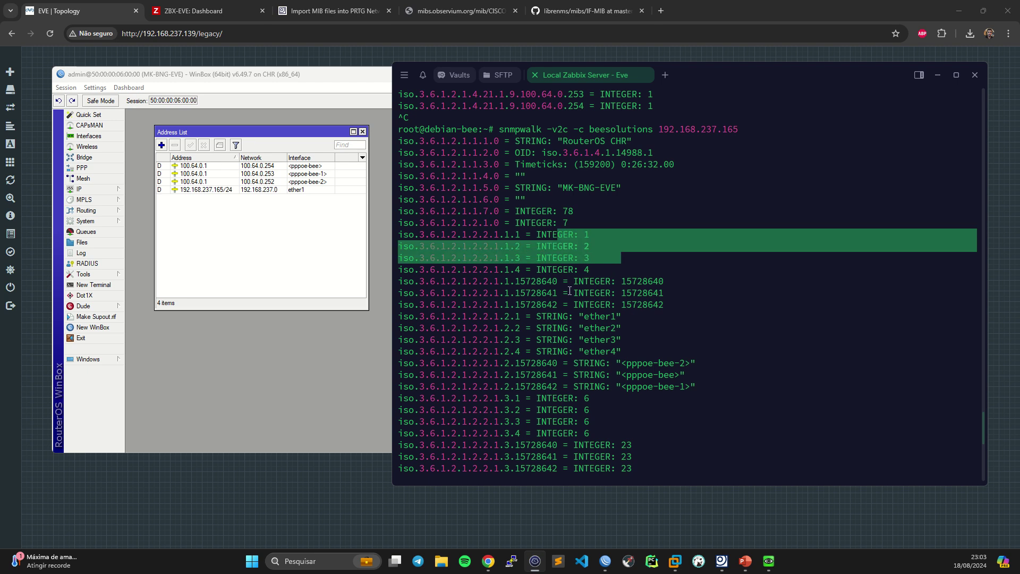
pyautogui.moveTo(547, 281); pyautogui.dragTo(683, 304)
pyautogui.scroll(-2, 671, 308)
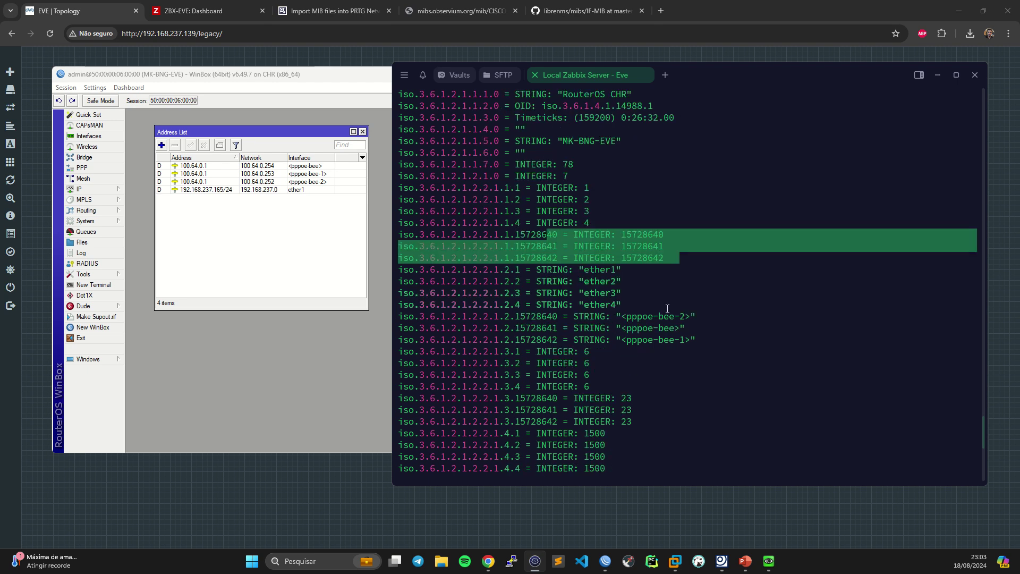
pyautogui.moveTo(529, 269); pyautogui.dragTo(643, 293)
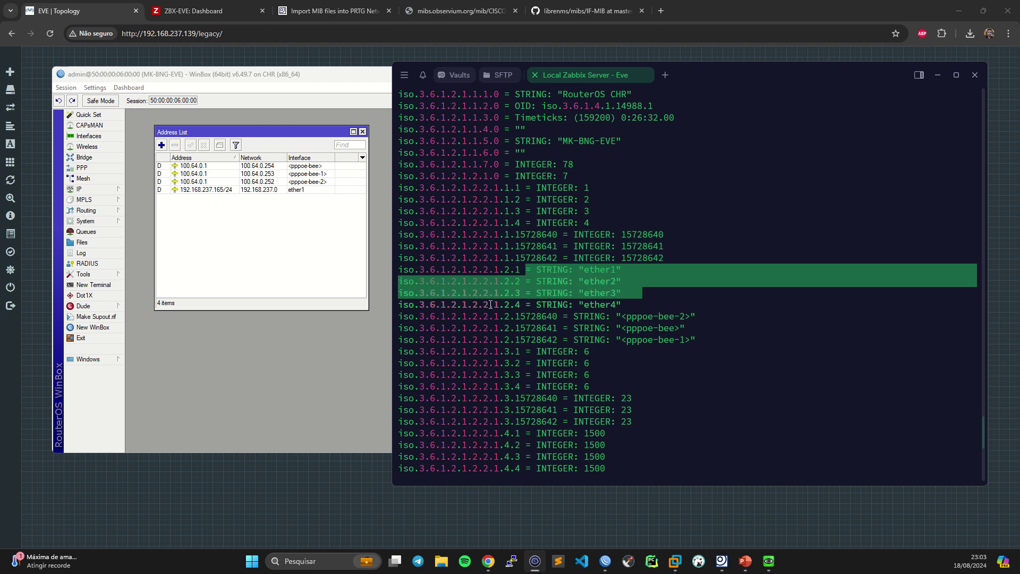
pyautogui.moveTo(520, 305); pyautogui.dragTo(701, 339)
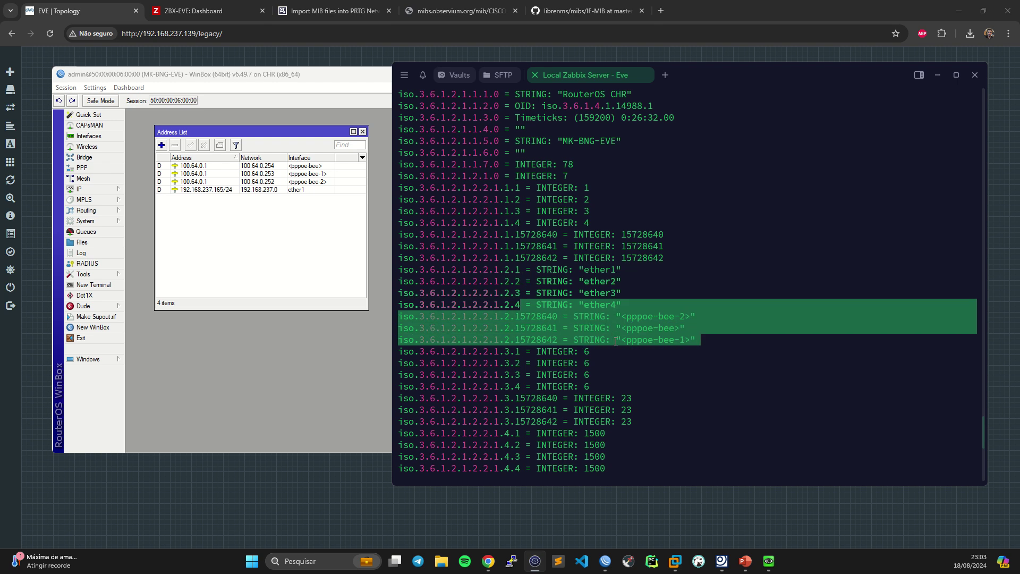
pyautogui.moveTo(504, 351); pyautogui.dragTo(649, 390)
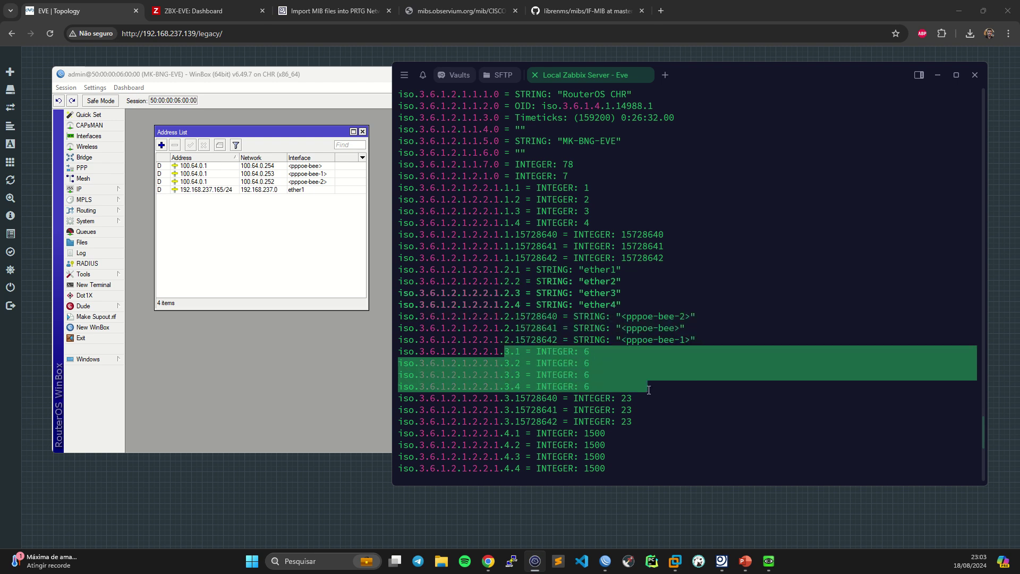
pyautogui.click(586, 357)
pyautogui.doubleClick(587, 352)
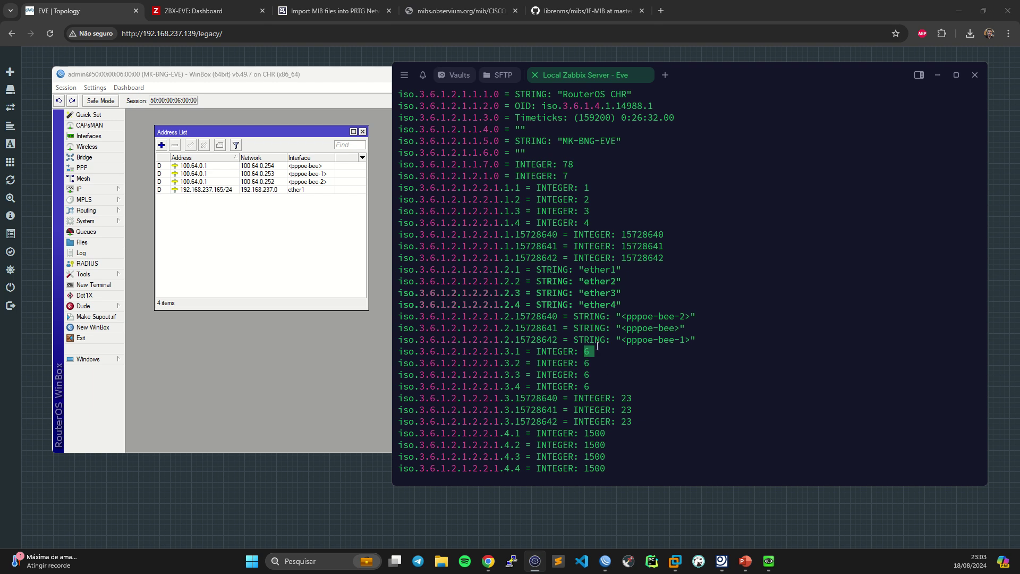
pyautogui.moveTo(602, 269); pyautogui.dragTo(625, 271)
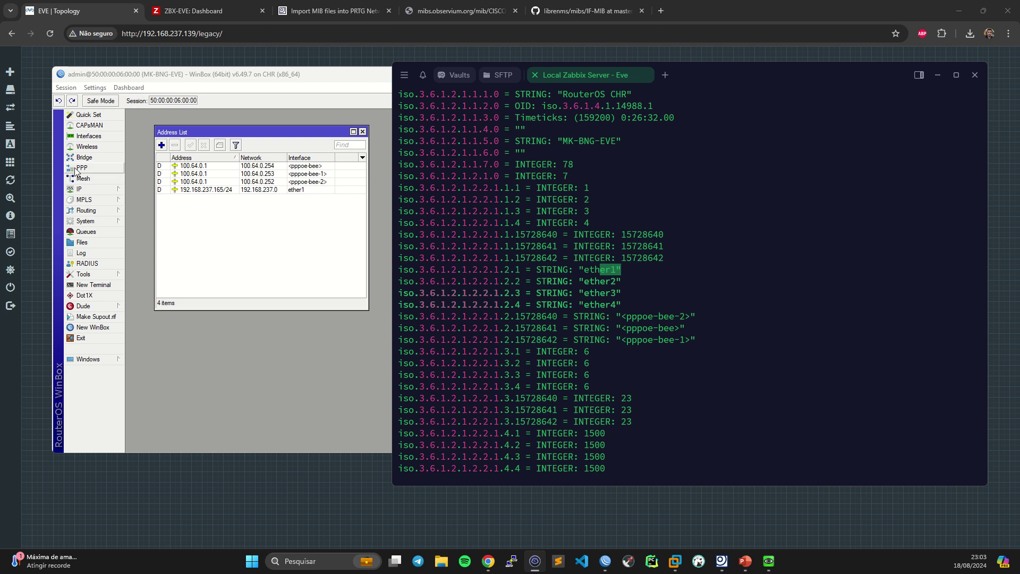
# - Select ether2 in WinBox's interface list and highlight interface 2 and 3 type values in the terminal
pyautogui.click(88, 136)
pyautogui.click(181, 315)
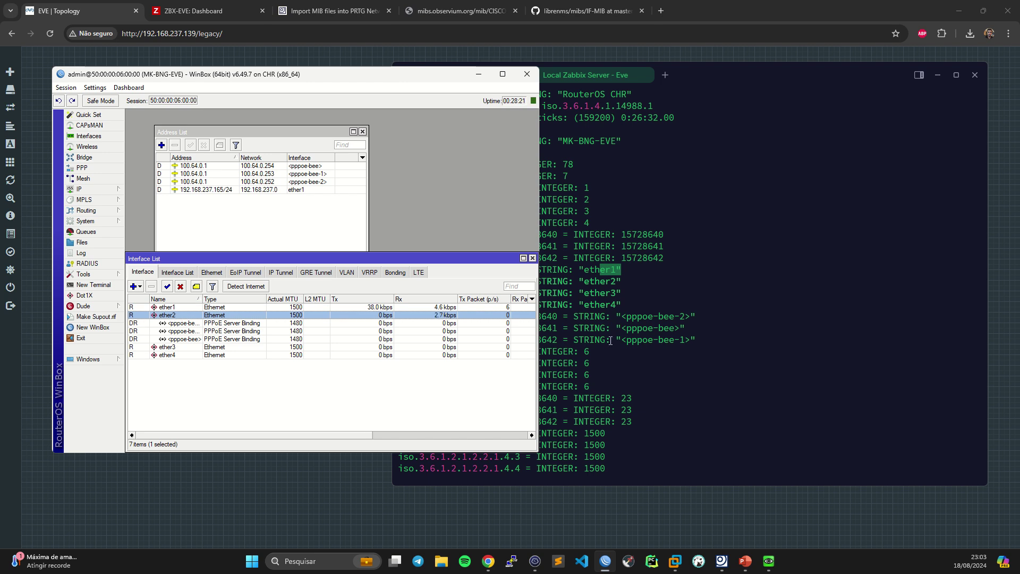
pyautogui.click(586, 352)
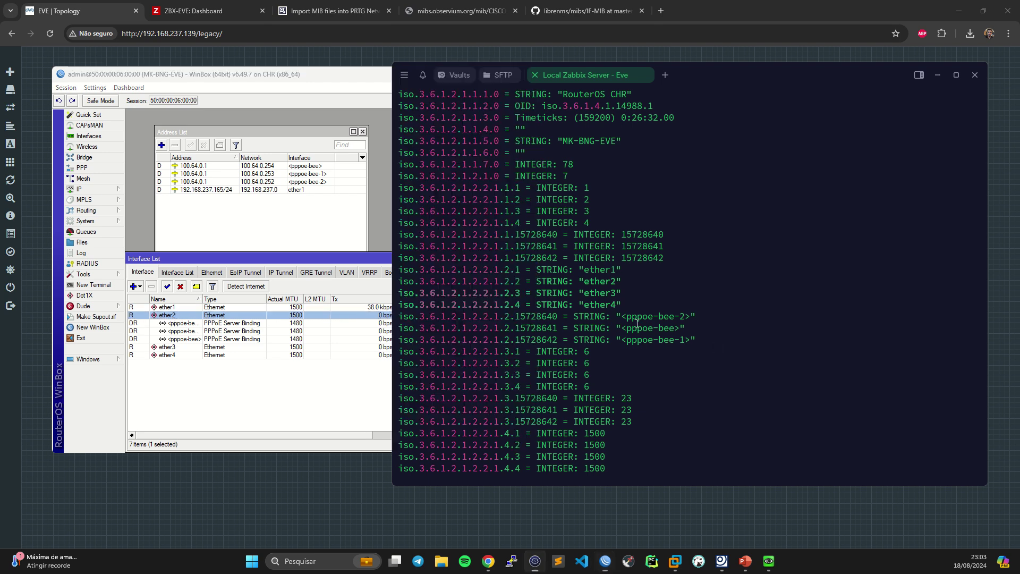
pyautogui.doubleClick(587, 363)
pyautogui.doubleClick(587, 374)
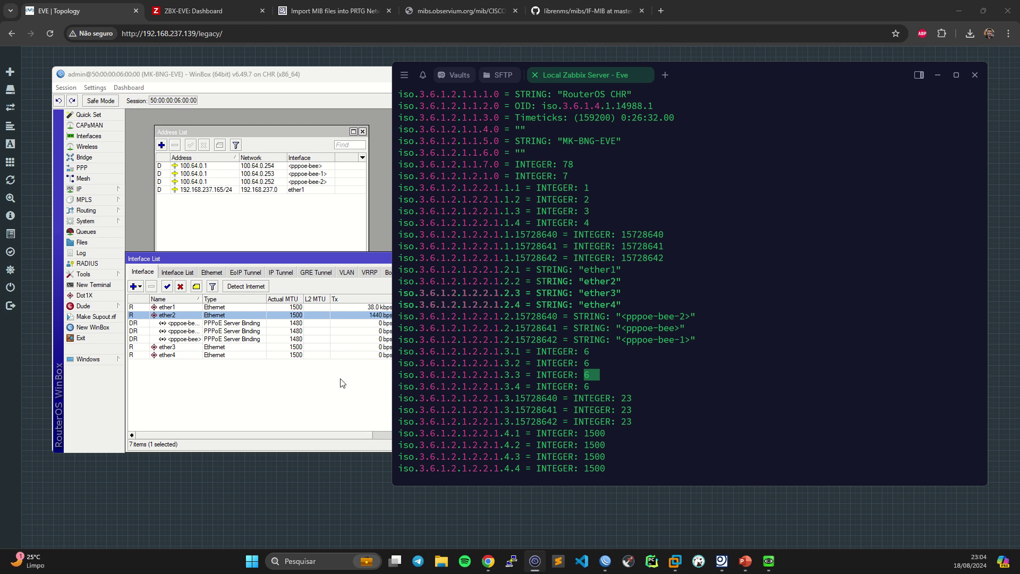
# - Create VLAN interface vlan10 with VLAN ID 10 on ether2, then recall the snmpwalk command
pyautogui.click(167, 314)
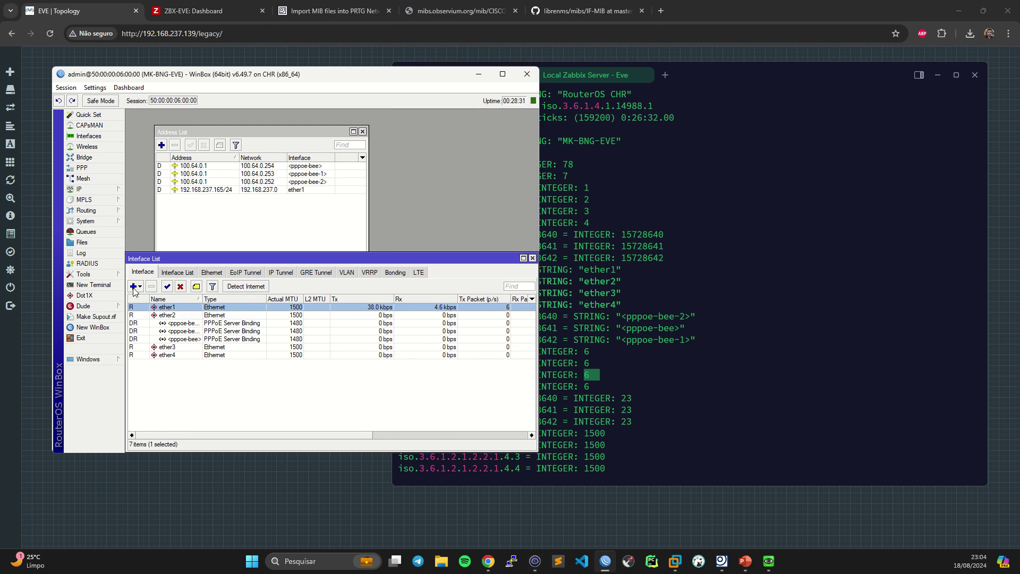
pyautogui.click(136, 287)
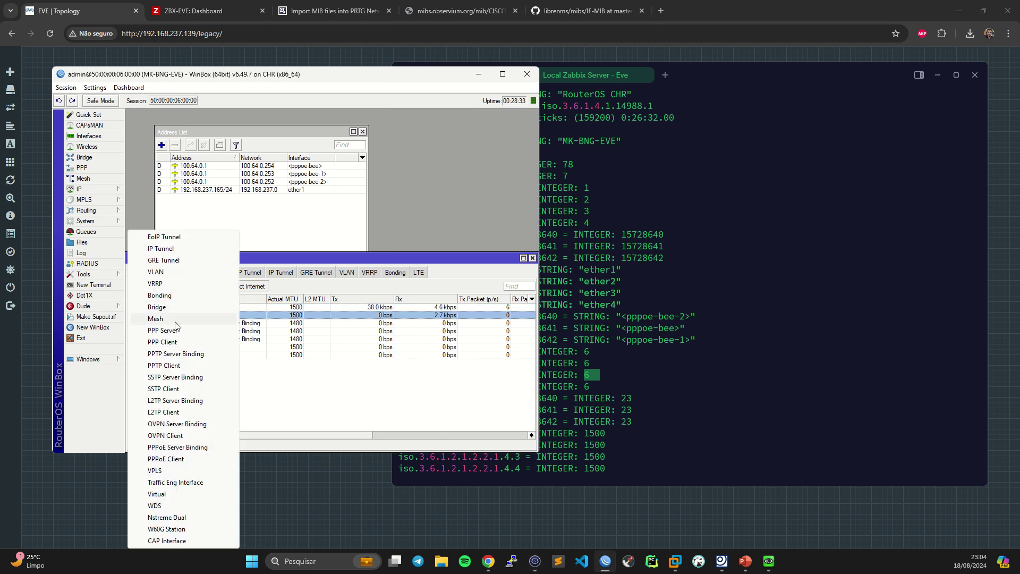
pyautogui.click(181, 272)
pyautogui.click(367, 248)
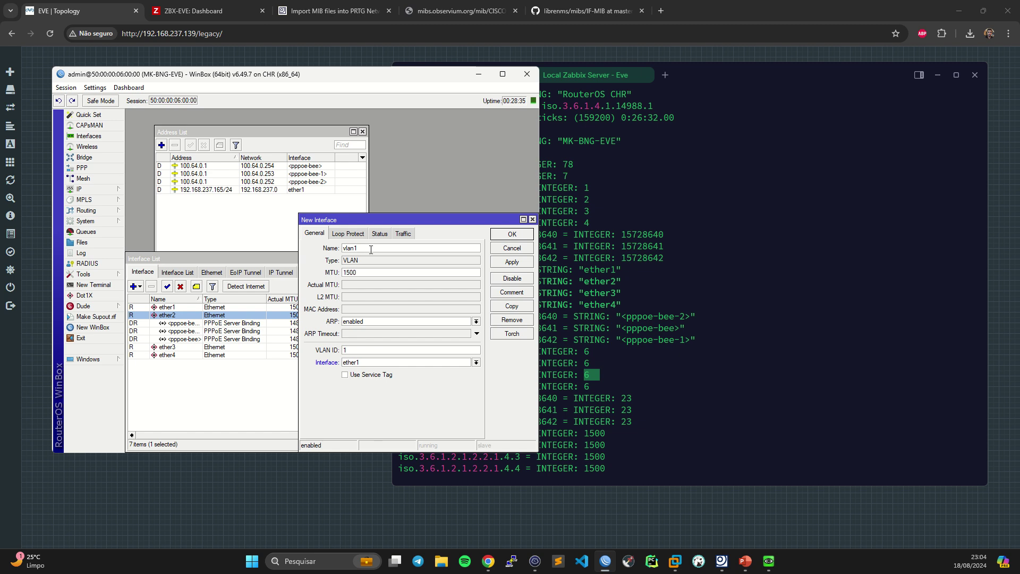
pyautogui.write('0')
pyautogui.click(350, 349)
pyautogui.write('0')
pyautogui.click(384, 362)
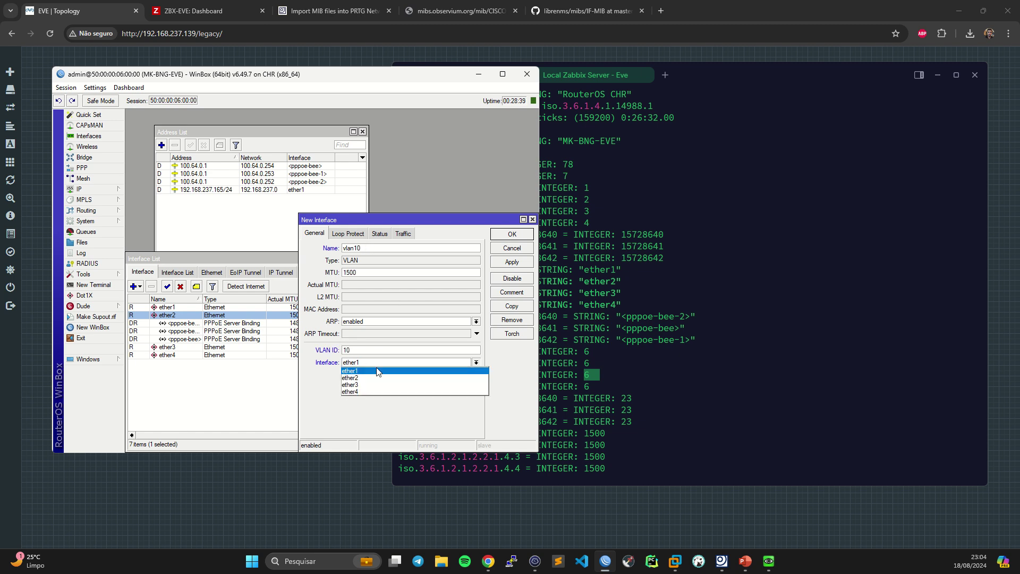
pyautogui.click(374, 378)
pyautogui.click(512, 262)
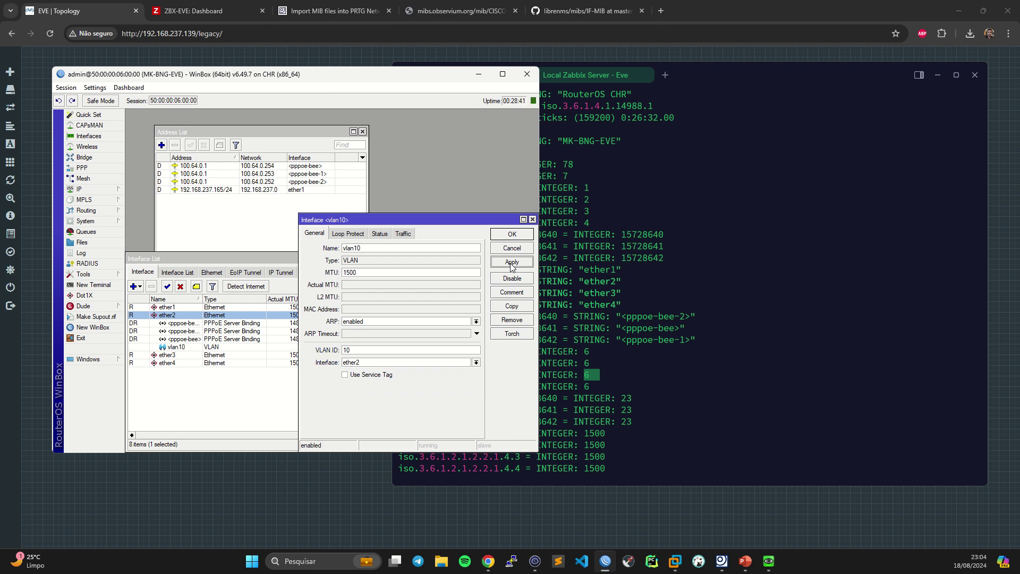
pyautogui.click(533, 219)
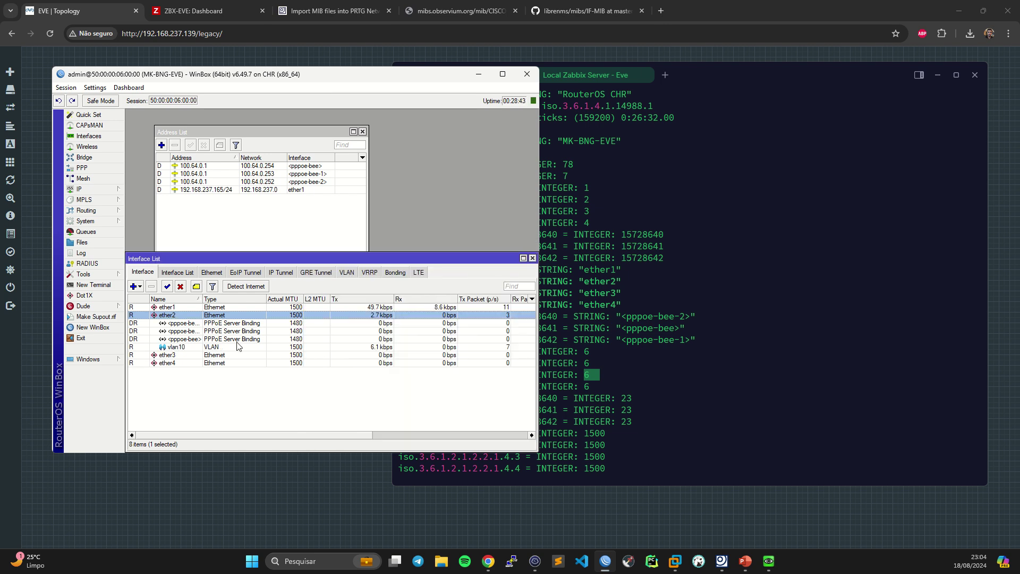
pyautogui.click(180, 348)
pyautogui.click(682, 365)
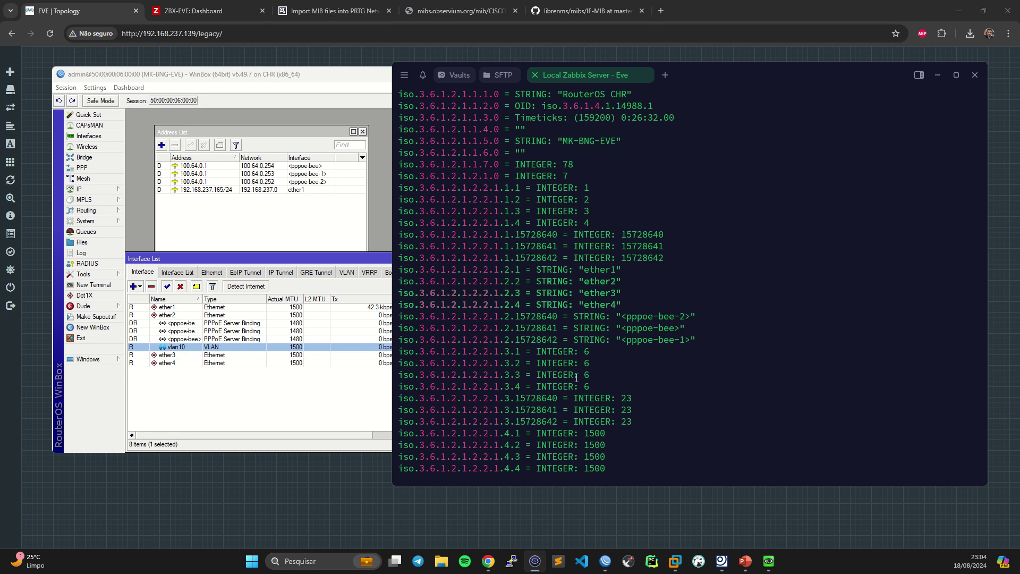
pyautogui.press('Up')
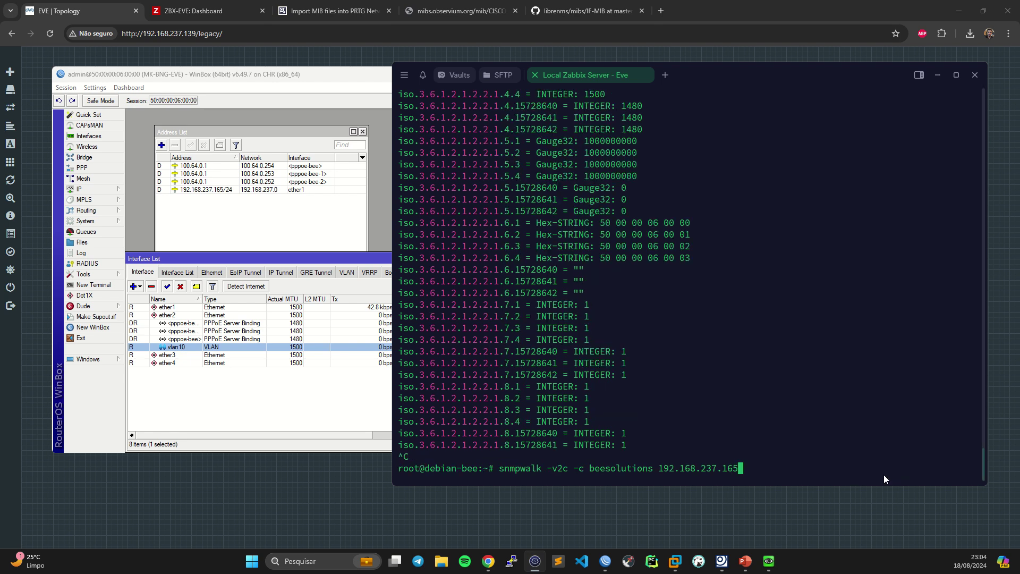
# - Rerun the snmpwalk and highlight vlan10's interface type value 135
pyautogui.press('Return')
pyautogui.hotkey('ctrl', 'c')
pyautogui.scroll(1, 885, 472)
pyautogui.scroll(20, 704, 407)
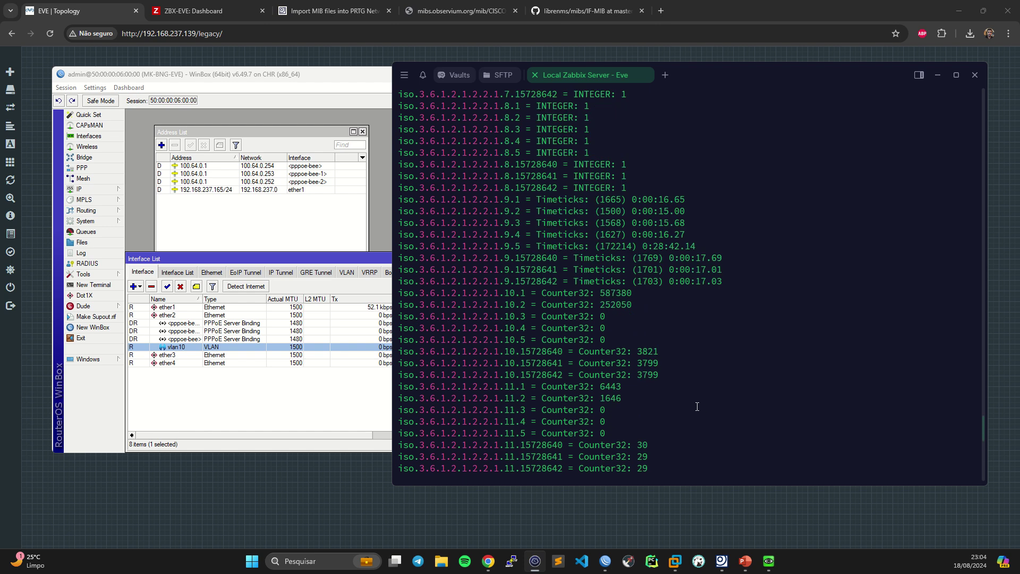
pyautogui.scroll(14, 675, 391)
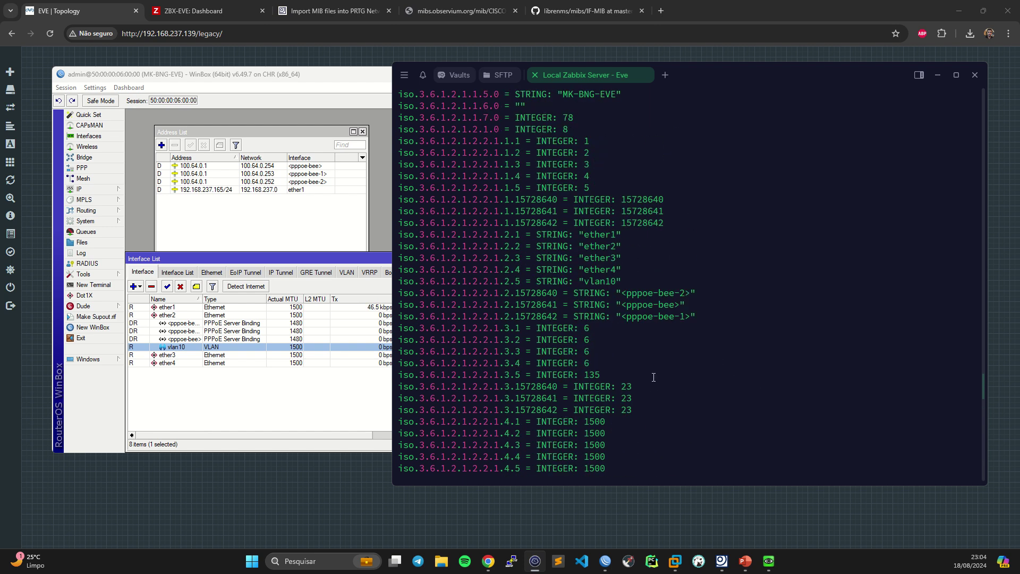
pyautogui.moveTo(562, 374); pyautogui.dragTo(601, 373)
pyautogui.click(568, 375)
pyautogui.click(602, 374)
# - Scroll down through the rest of the ifTable output
pyautogui.scroll(-2, 584, 359)
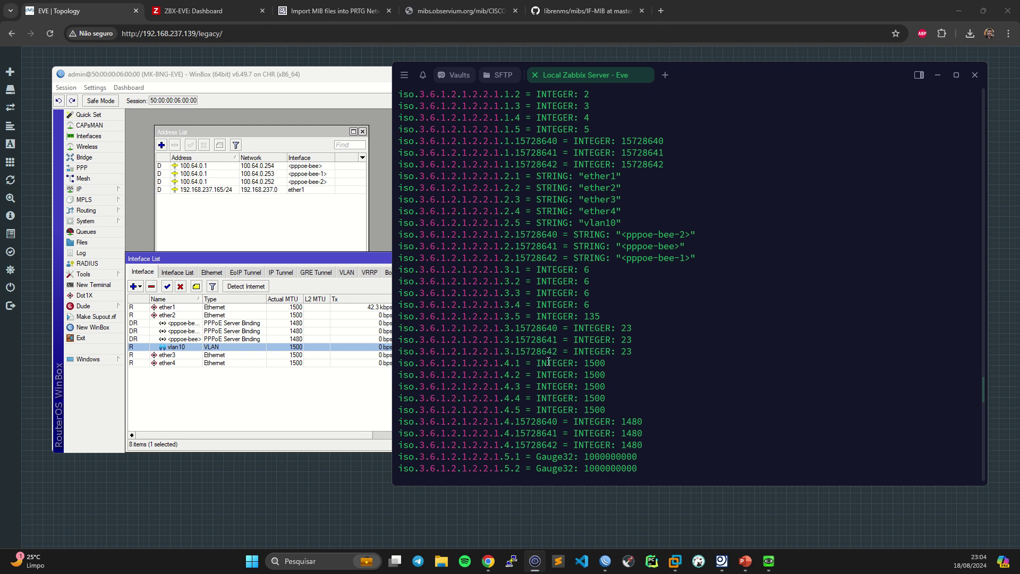
pyautogui.scroll(-2, 552, 361)
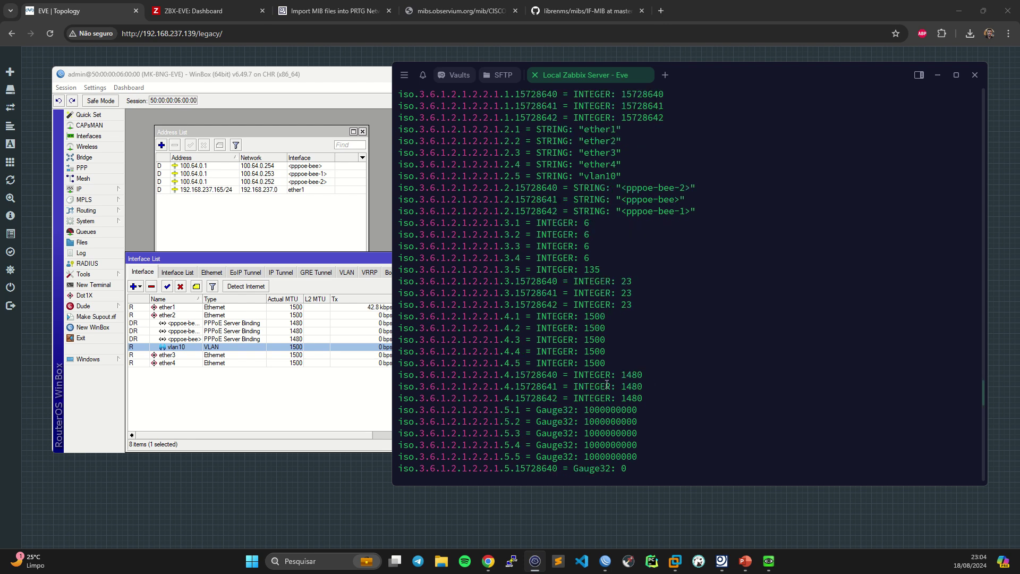
pyautogui.scroll(-2, 609, 375)
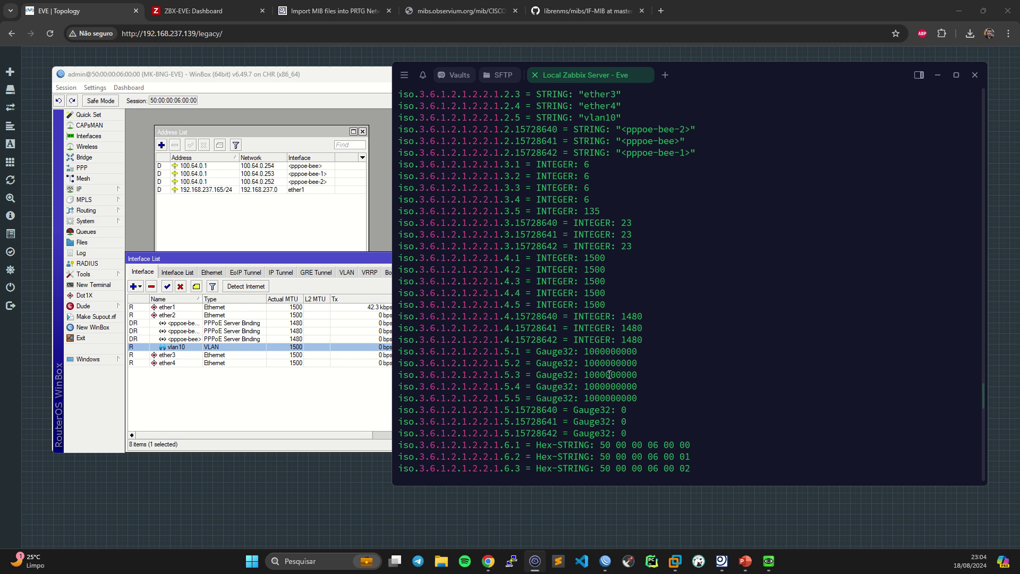
pyautogui.scroll(-2, 631, 418)
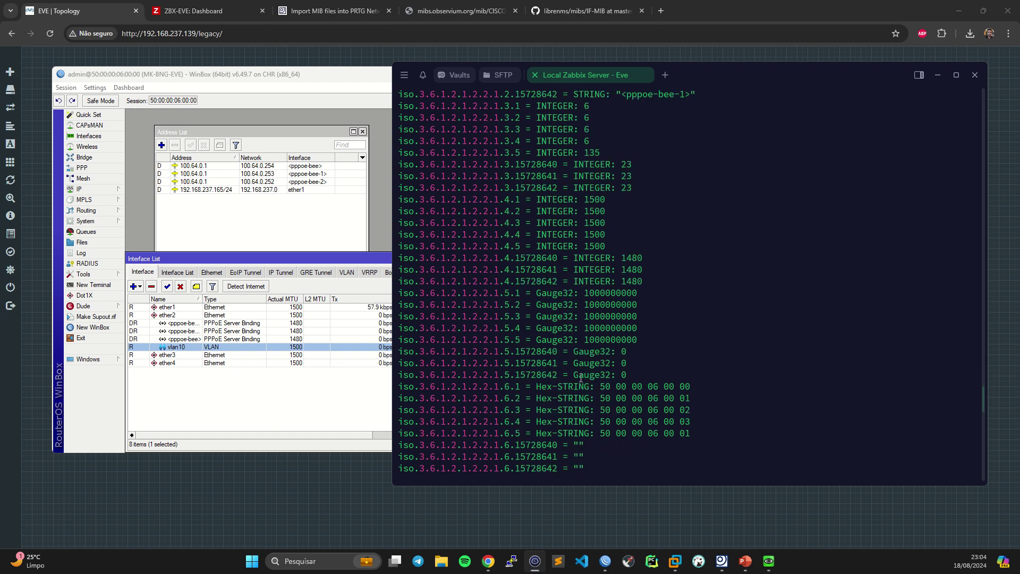
pyautogui.scroll(-2, 651, 362)
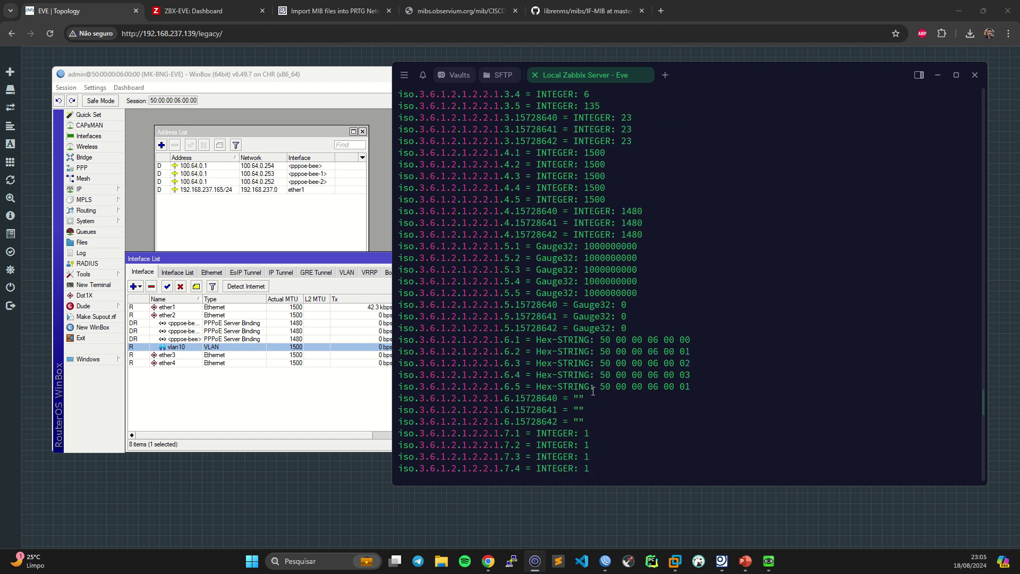
pyautogui.scroll(-10, 593, 390)
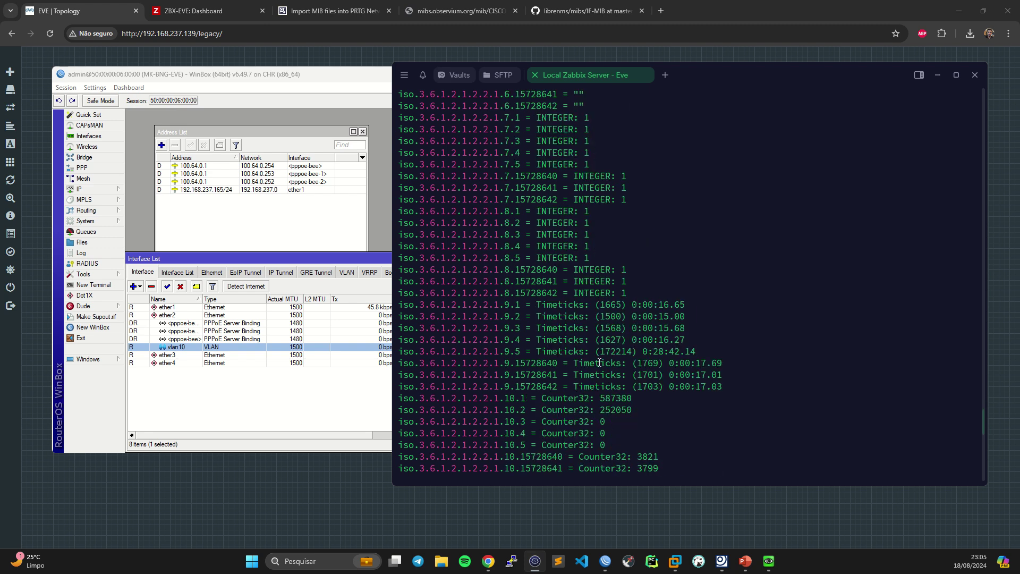
pyautogui.scroll(-2, 598, 398)
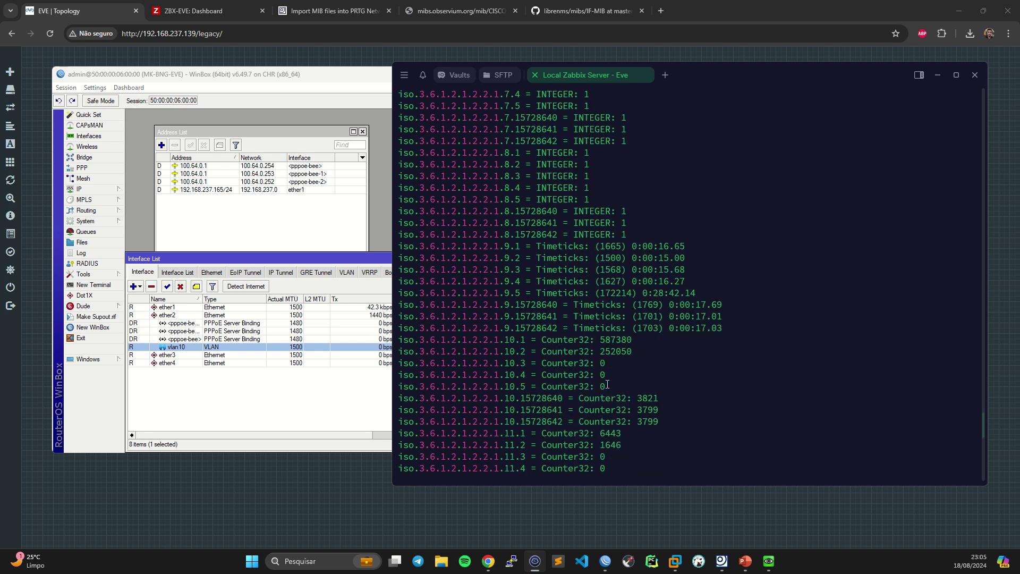
pyautogui.scroll(-15, 606, 372)
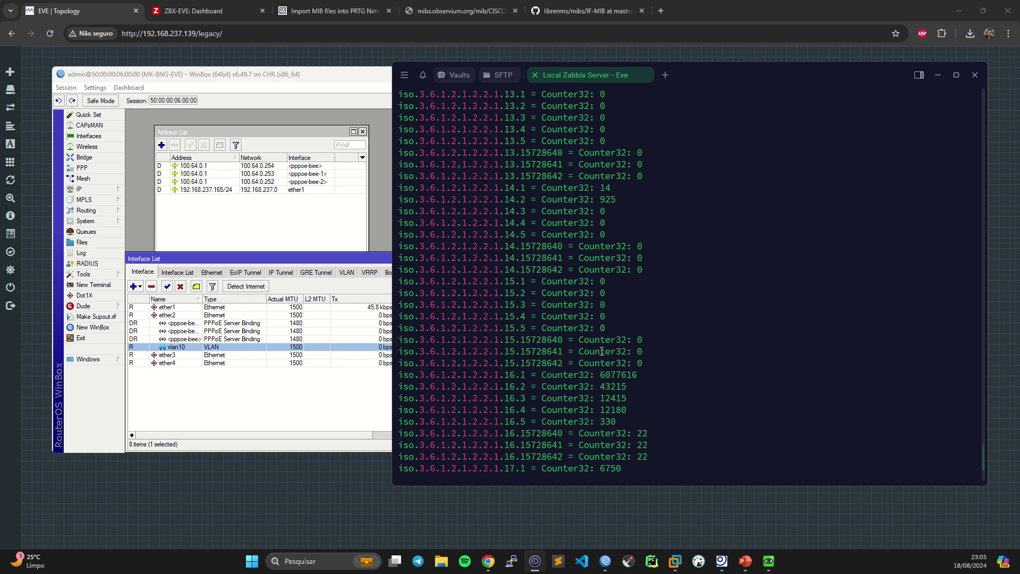
pyautogui.hotkey('ctrl', 'c')
pyautogui.scroll(14, 611, 379)
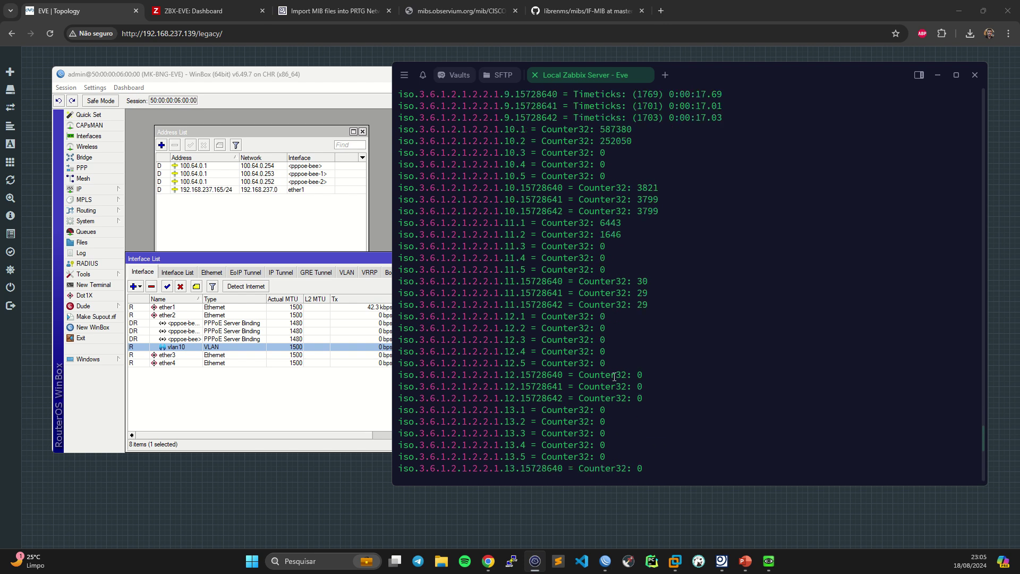
pyautogui.scroll(20, 640, 377)
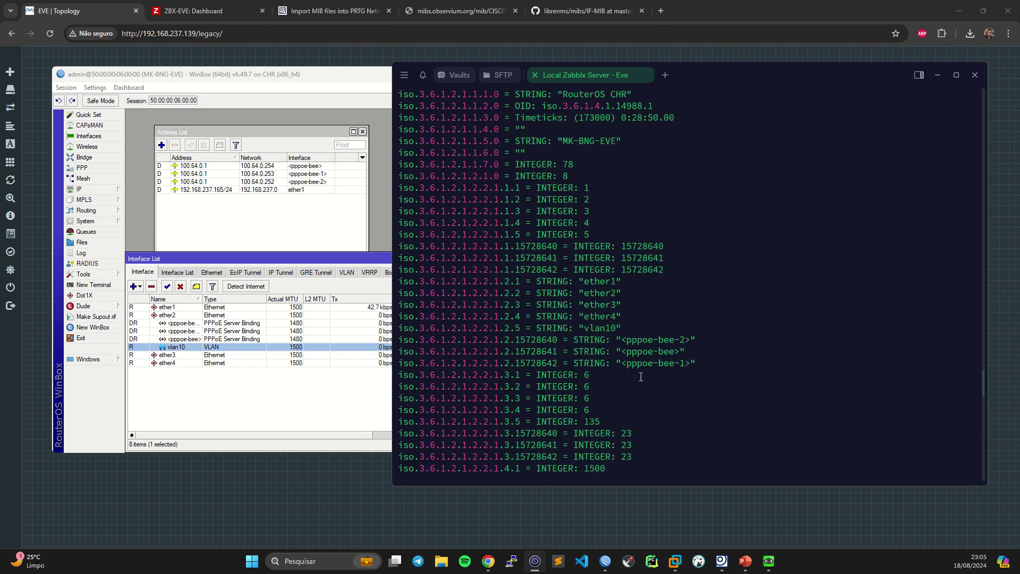
pyautogui.scroll(-2, 638, 373)
pyautogui.scroll(-20, 638, 373)
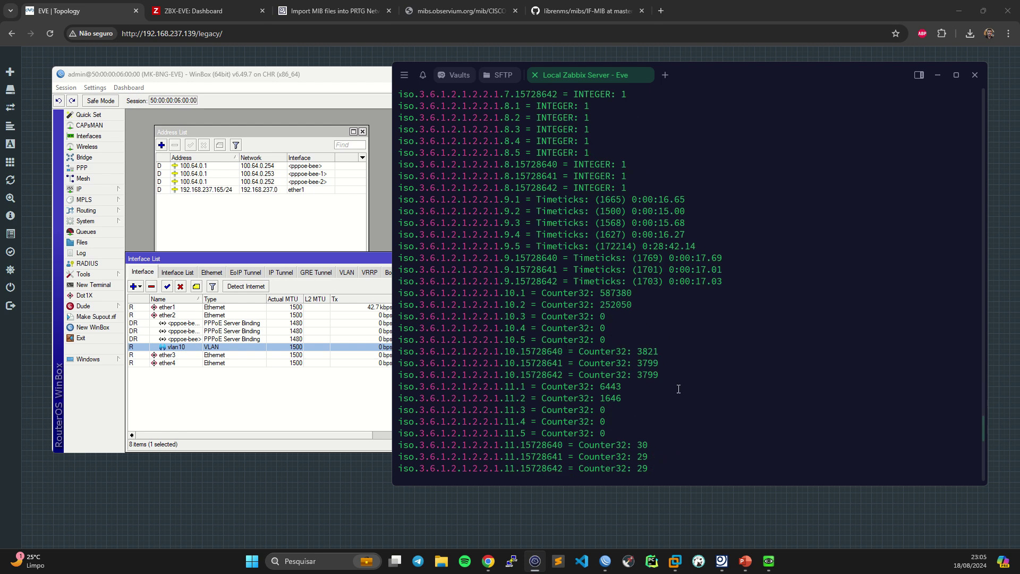
pyautogui.scroll(20, 742, 398)
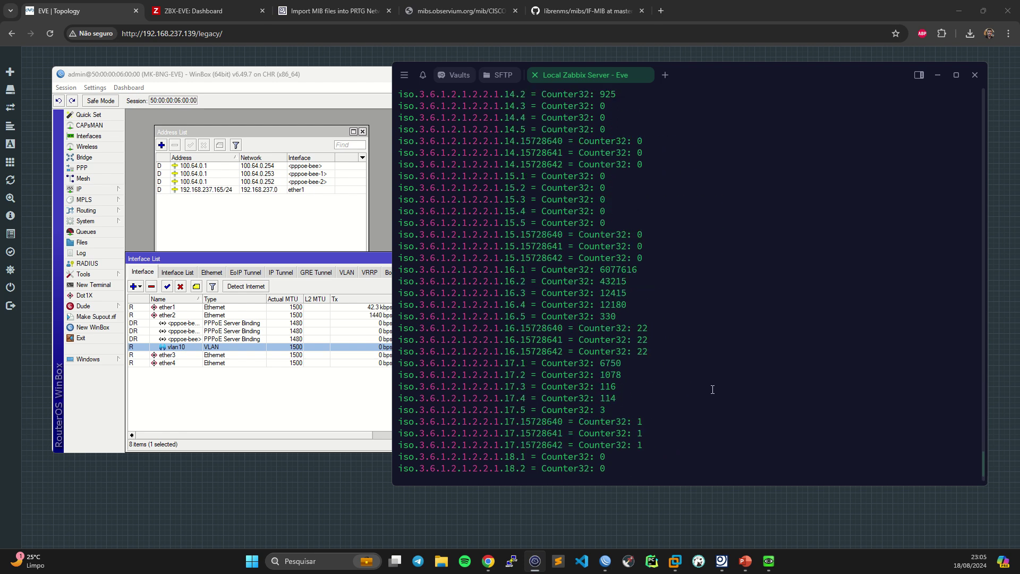
pyautogui.scroll(20, 707, 388)
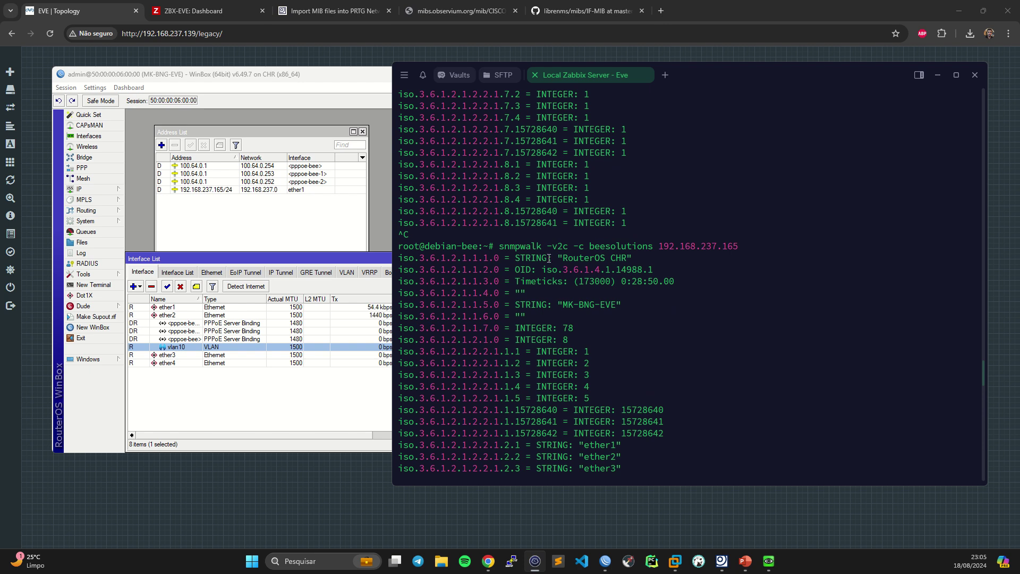
pyautogui.moveTo(648, 258); pyautogui.dragTo(500, 258)
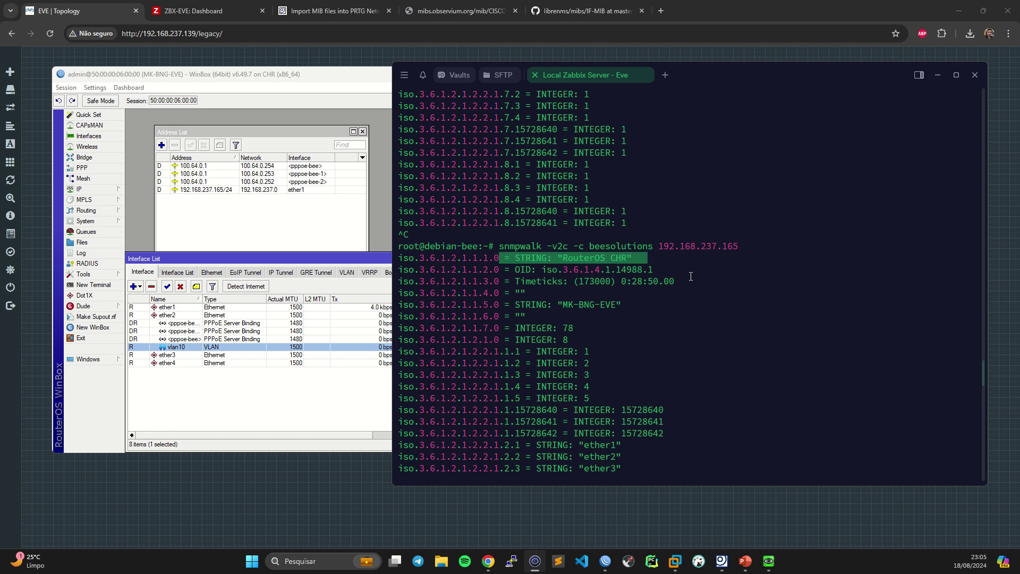
pyautogui.click(503, 258)
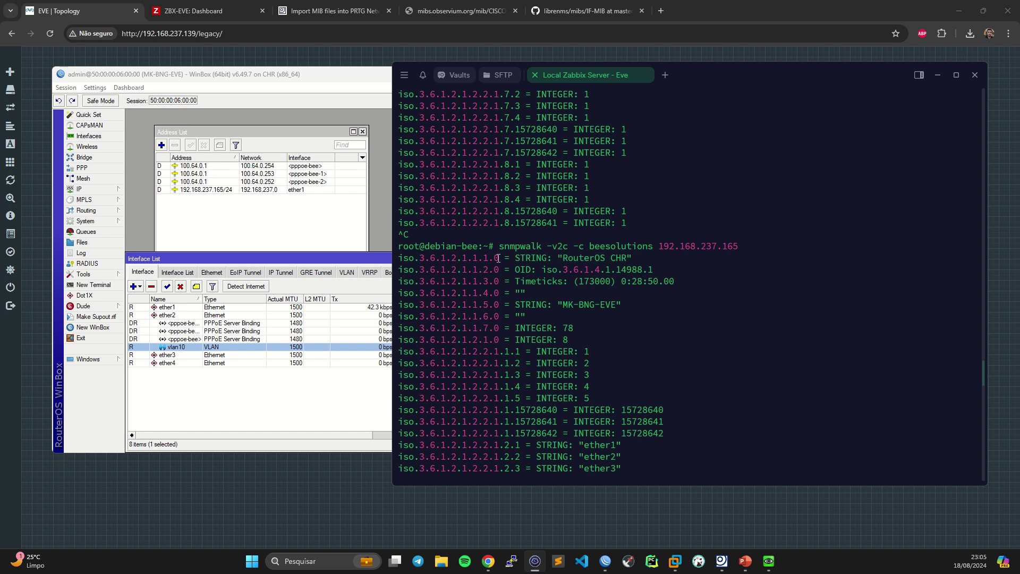
# - Copy OID iso.3.6.1.2.1.1.1.0 and snmpwalk just that OID
pyautogui.doubleClick(453, 259)
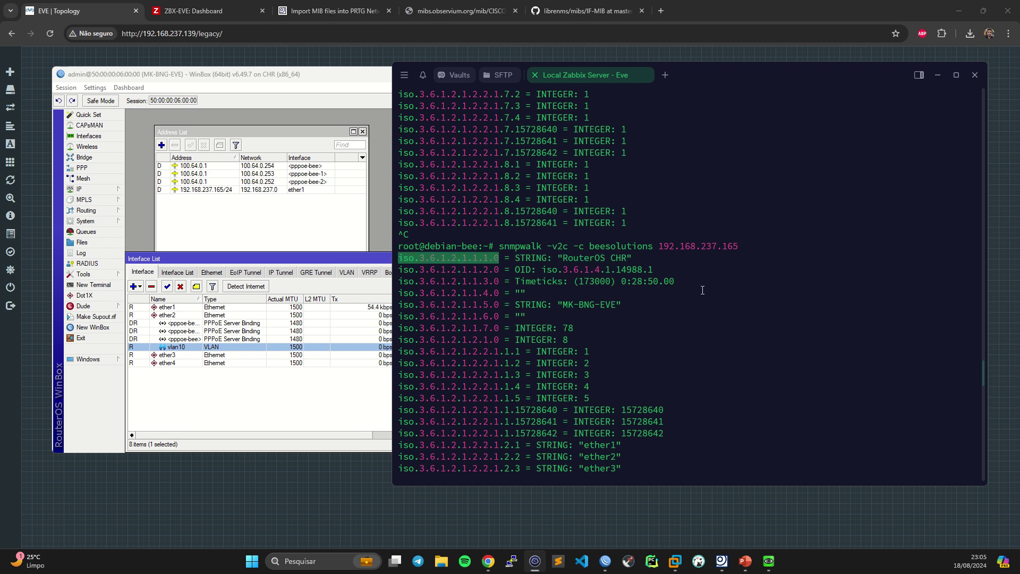
pyautogui.hotkey('ctrl', 'c')
pyautogui.press('Return')
pyautogui.press('Up')
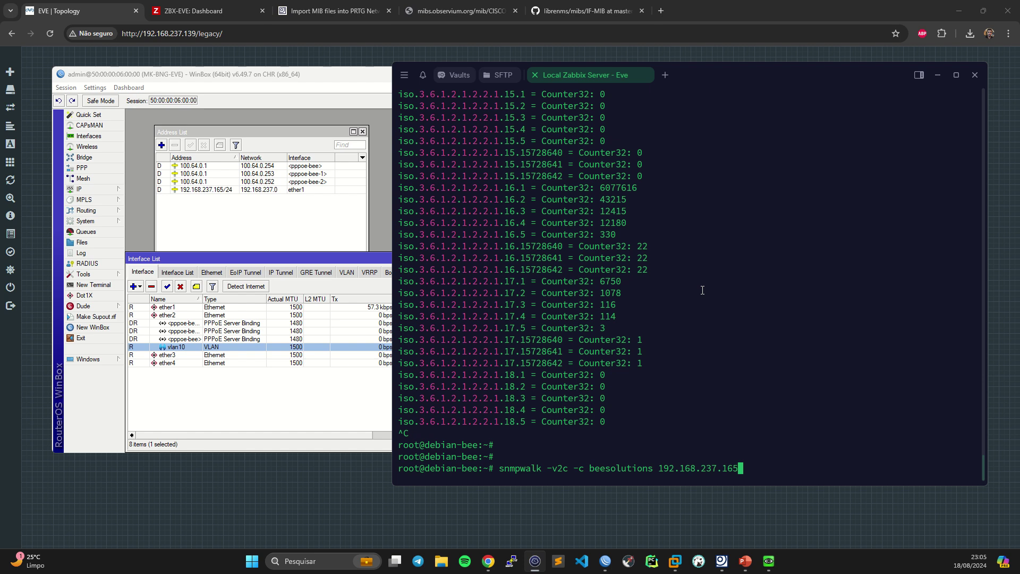
pyautogui.hotkey('ctrl', 'shift', 'v')
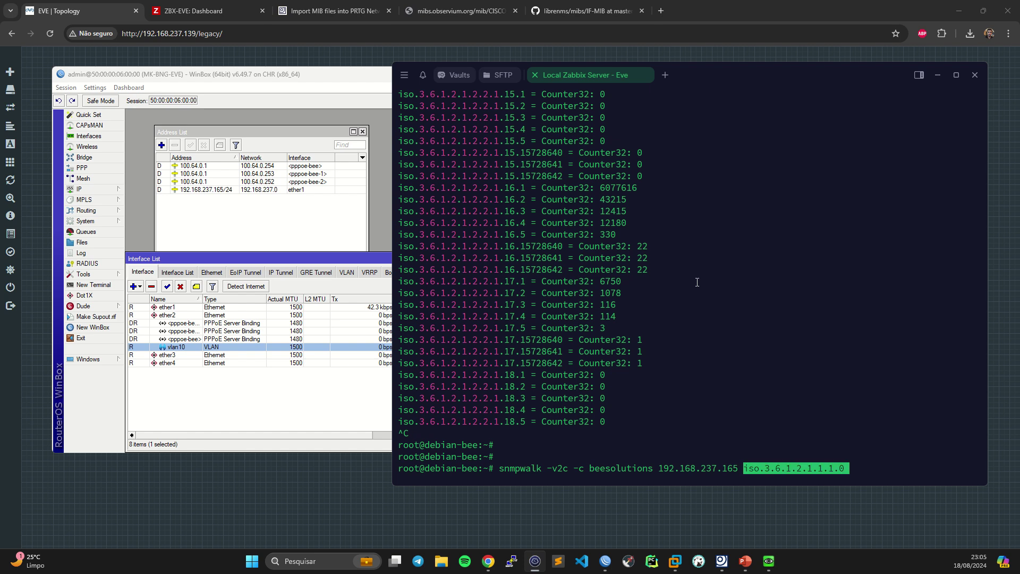
pyautogui.press('Return')
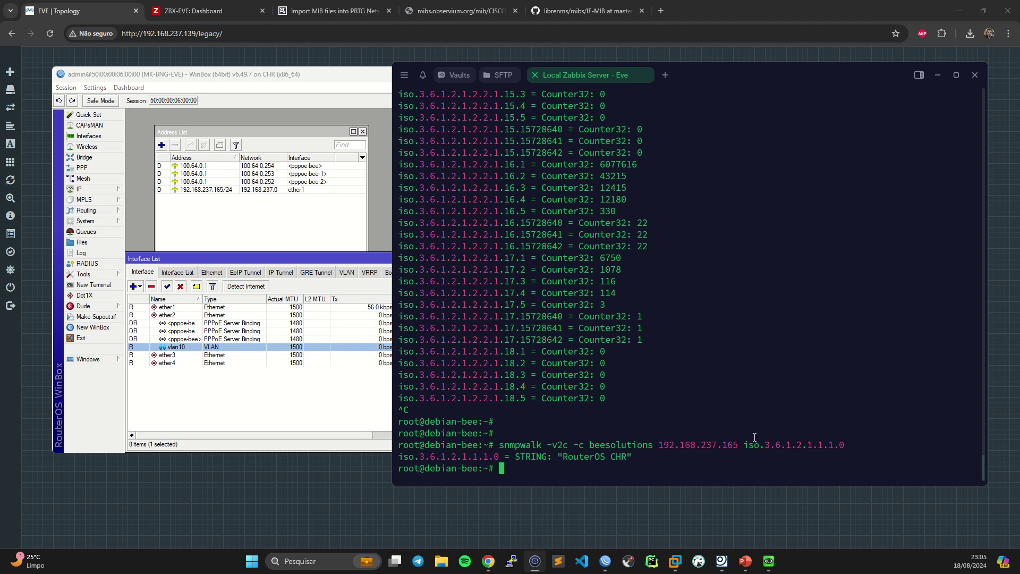
# - Rerun the query with the numeric form 1.3.6.1.2.1.1.1.0
pyautogui.doubleClick(750, 444)
pyautogui.press('Return')
pyautogui.press('Return')
pyautogui.press('Up')
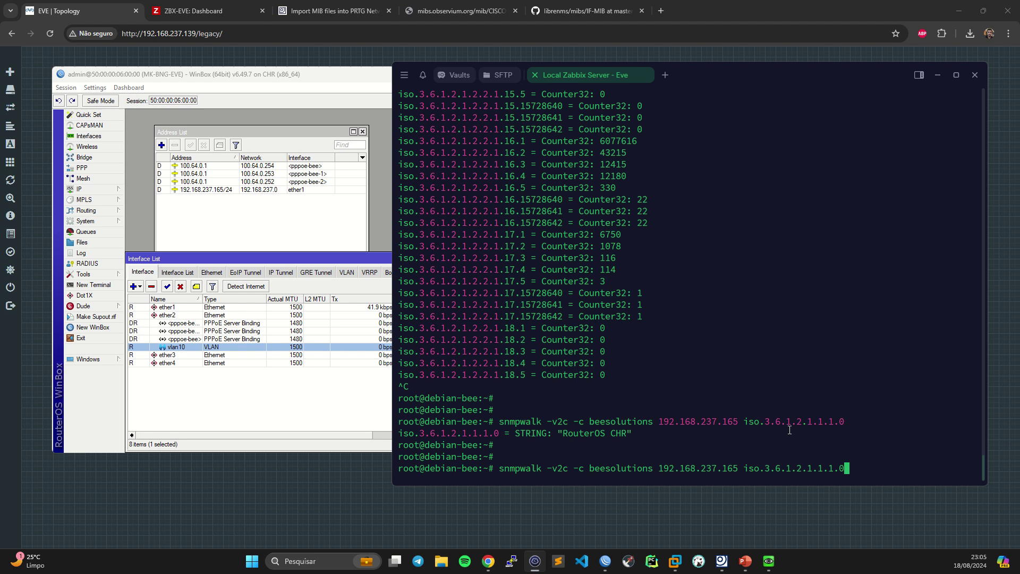
pyautogui.press('Left')
pyautogui.press('Left')
pyautogui.press('Left')
pyautogui.press('Left')
pyautogui.press('Left')
pyautogui.press('Left')
pyautogui.press('Left')
pyautogui.press('Left')
pyautogui.press('Left')
pyautogui.press('Left')
pyautogui.press('Left')
pyautogui.press('Left')
pyautogui.press('Left')
pyautogui.press('Left')
pyautogui.press('Left')
pyautogui.press('Left')
pyautogui.press('BackSpace')
pyautogui.press('BackSpace')
pyautogui.press('BackSpace')
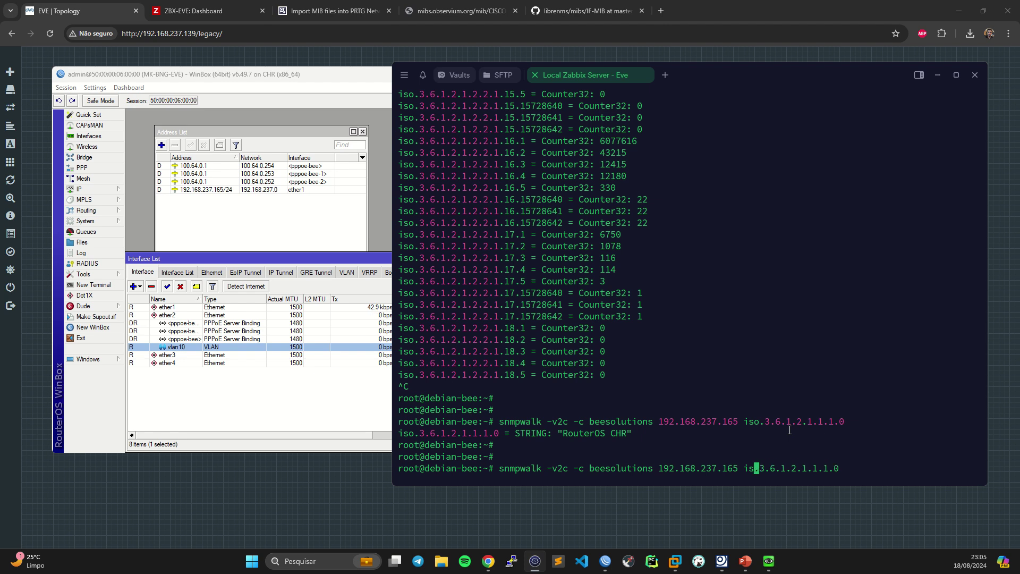
pyautogui.write('1')
pyautogui.press('Return')
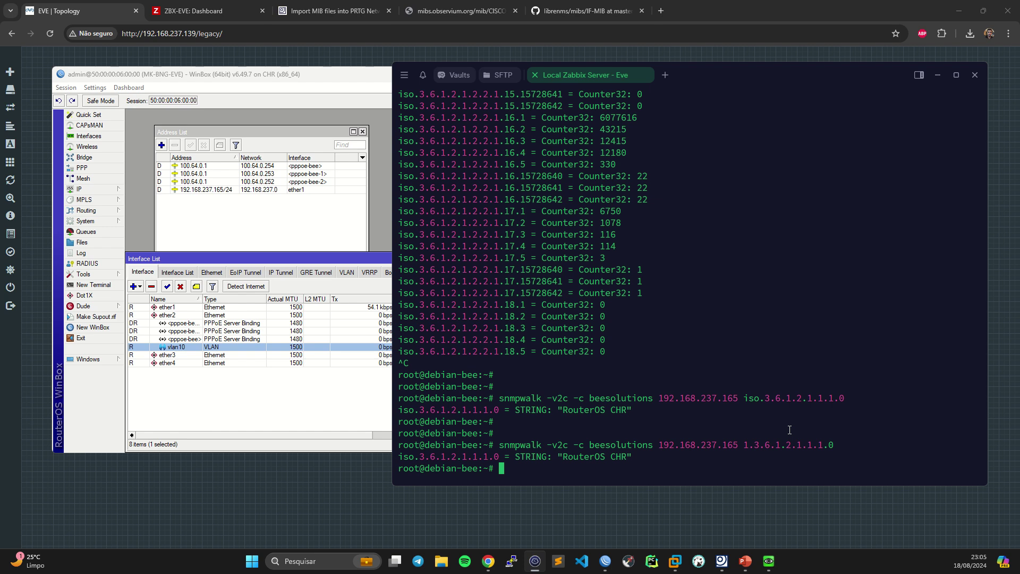
# - Rerun the query with the leading-dot form .1.3.6.1.2.1.1.1.0
pyautogui.press('Up')
pyautogui.press('Left')
pyautogui.press('Left')
pyautogui.press('Left')
pyautogui.press('Left')
pyautogui.press('Left')
pyautogui.press('Left')
pyautogui.press('Left')
pyautogui.press('Left')
pyautogui.press('Left')
pyautogui.press('Left')
pyautogui.press('Left')
pyautogui.press('Left')
pyautogui.press('Left')
pyautogui.press('Left')
pyautogui.press('Left')
pyautogui.press('Left')
pyautogui.press('Left')
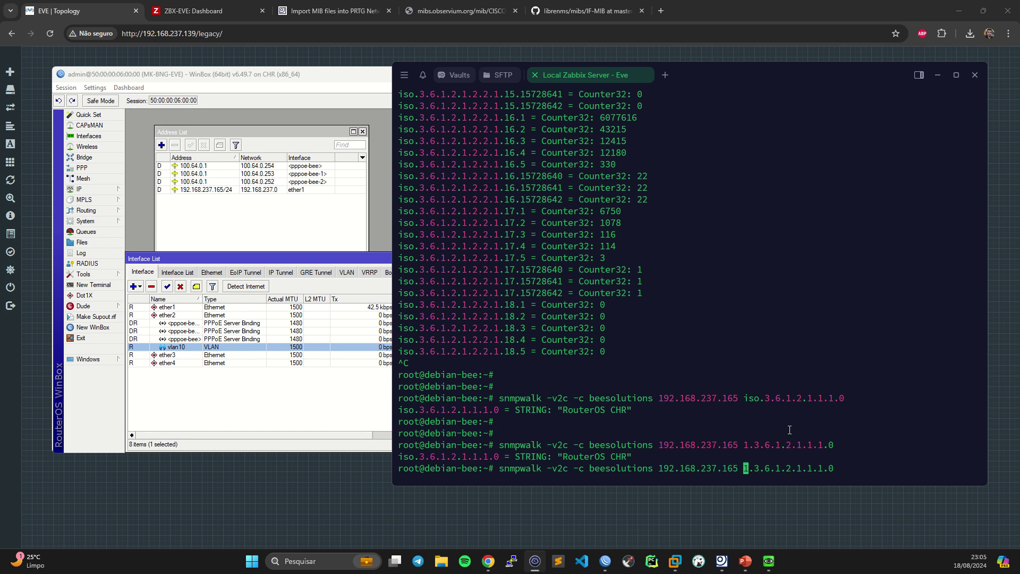
pyautogui.write('.')
pyautogui.press('Return')
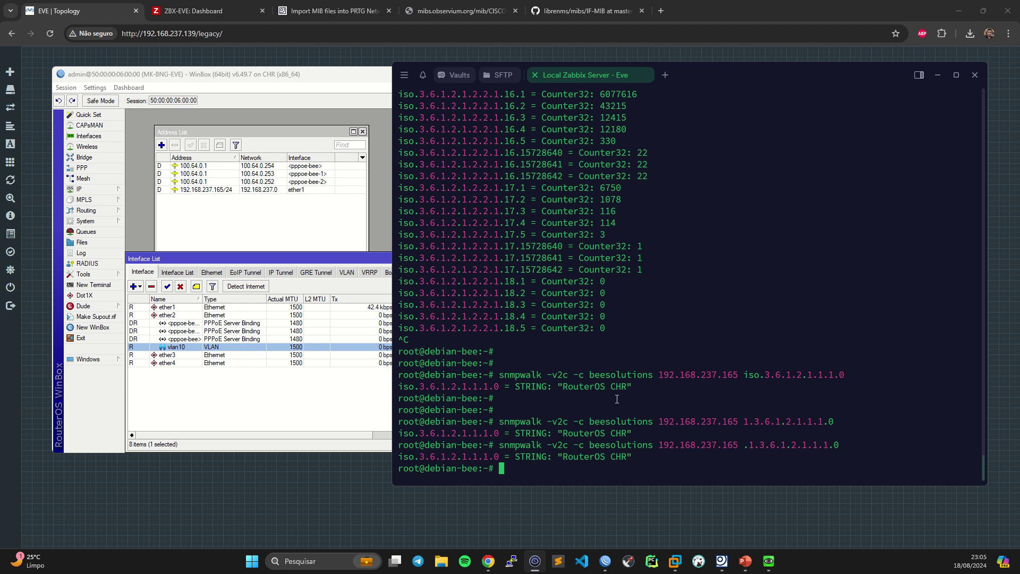
# - Rerun the sysDescr query, then add -On so the OID prints as .1.3.6.1.2.1.1.1.0
pyautogui.press('Return')
pyautogui.press('Return')
pyautogui.press('Up')
pyautogui.press('Up')
pyautogui.press('Up')
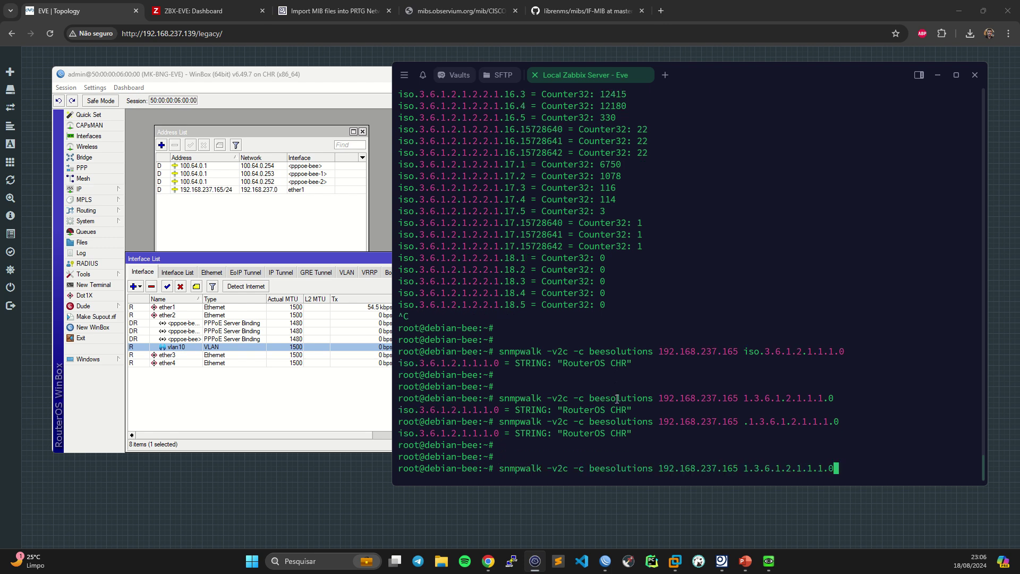
pyautogui.press('Return')
pyautogui.press('Return')
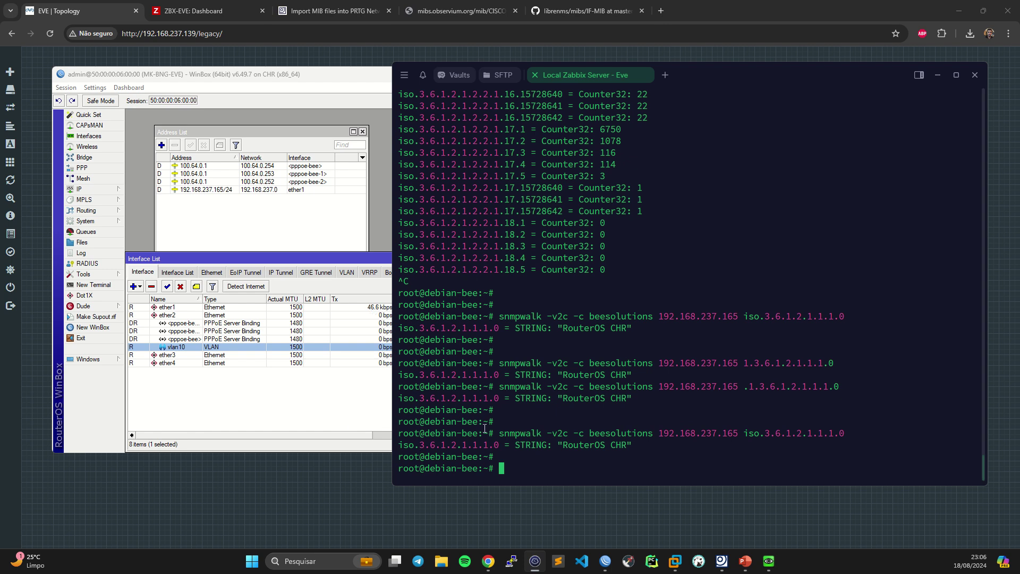
pyautogui.press('Up')
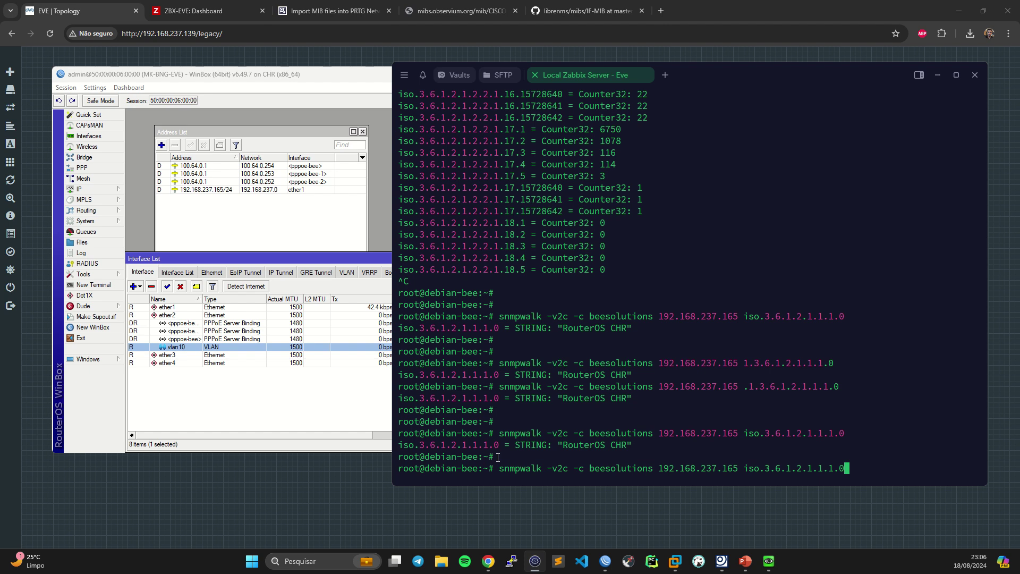
pyautogui.press('Home')
pyautogui.press('Right')
pyautogui.press('Right')
pyautogui.press('Right')
pyautogui.press('Right')
pyautogui.press('Right')
pyautogui.press('Right')
pyautogui.press('Right')
pyautogui.press('Right')
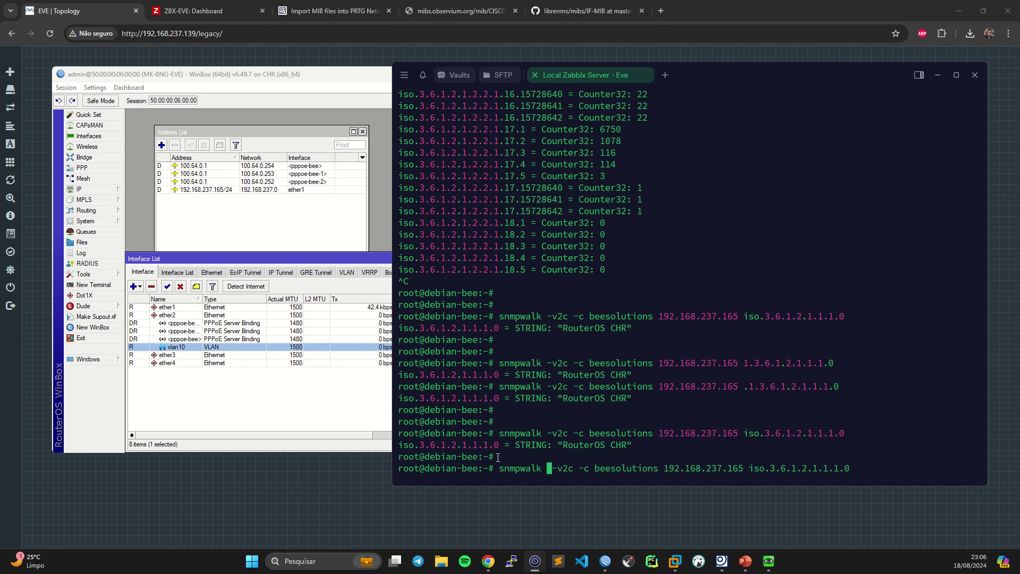
pyautogui.write('-')
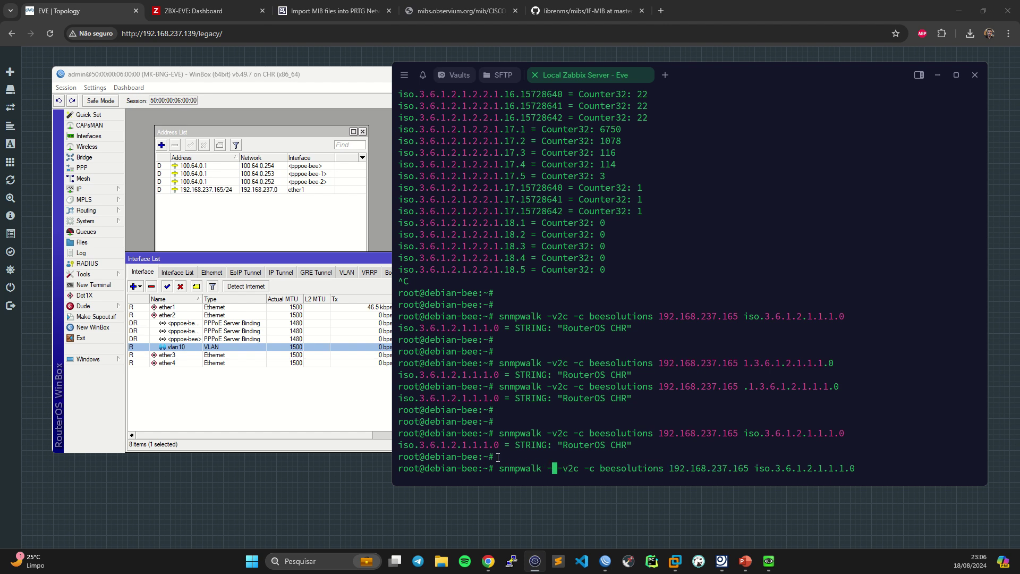
pyautogui.write('On')
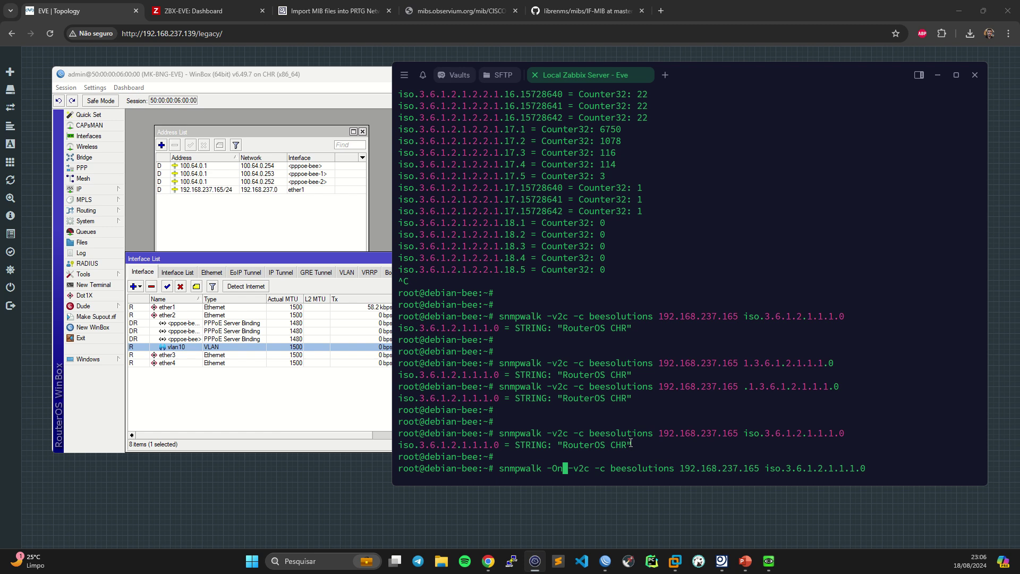
pyautogui.press('Right')
pyautogui.press('Right')
pyautogui.press('Right')
pyautogui.press('Right')
pyautogui.press('Right')
pyautogui.press('Right')
pyautogui.press('Right')
pyautogui.press('Right')
pyautogui.press('Right')
pyautogui.press('Right')
pyautogui.press('Right')
pyautogui.press('Right')
pyautogui.press('Right')
pyautogui.press('Right')
pyautogui.press('Right')
pyautogui.press('Right')
pyautogui.press('Right')
pyautogui.press('Right')
pyautogui.press('Right')
pyautogui.press('Right')
pyautogui.press('Right')
pyautogui.press('Right')
pyautogui.press('Right')
pyautogui.press('Right')
pyautogui.press('Right')
pyautogui.press('Right')
pyautogui.press('Right')
pyautogui.press('Right')
pyautogui.press('Right')
pyautogui.press('Right')
pyautogui.press('Right')
pyautogui.press('Right')
pyautogui.press('Right')
pyautogui.press('Right')
pyautogui.press('Return')
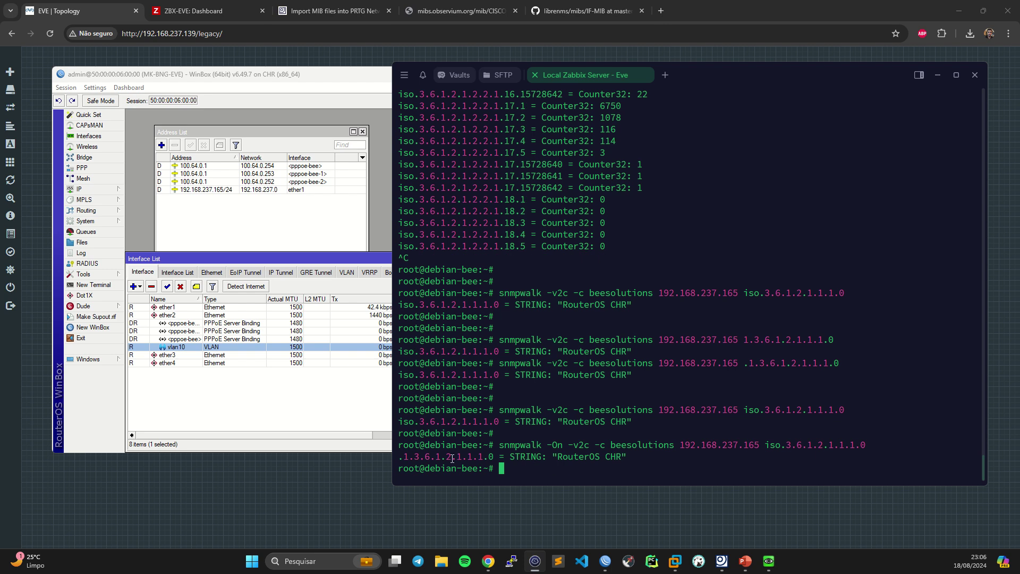
# - Highlight the snmpwalk -On option in the last command
pyautogui.moveTo(547, 444); pyautogui.dragTo(562, 445)
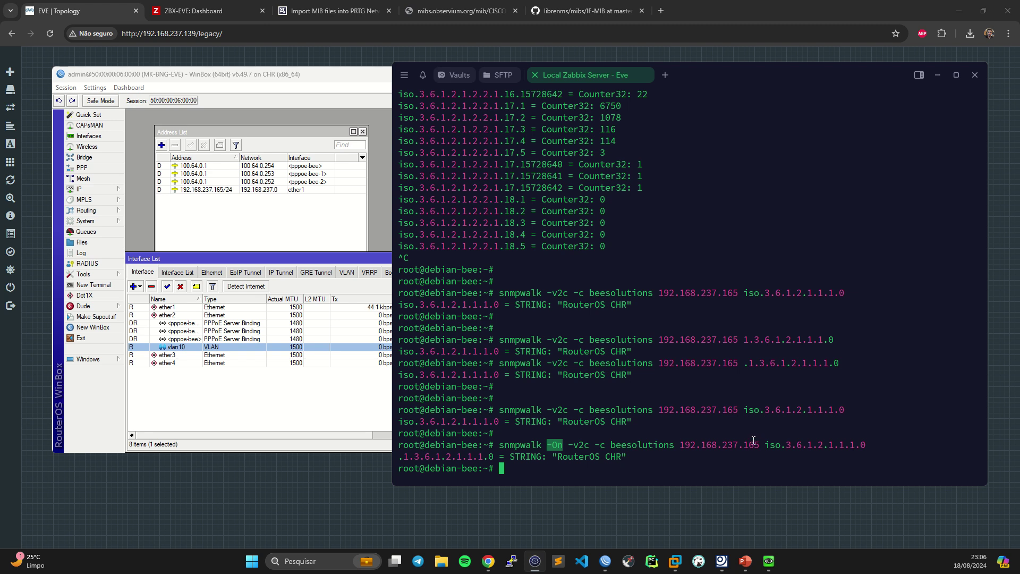
pyautogui.click(540, 445)
pyautogui.moveTo(500, 444); pyautogui.dragTo(563, 444)
pyautogui.click(541, 444)
# - Run snmpwalk -On with no OID to walk the router's whole SNMP tree
pyautogui.press('Up')
pyautogui.press('BackSpace')
pyautogui.press('BackSpace')
pyautogui.press('BackSpace')
pyautogui.press('BackSpace')
pyautogui.press('BackSpace')
pyautogui.press('BackSpace')
pyautogui.press('BackSpace')
pyautogui.press('BackSpace')
pyautogui.press('BackSpace')
pyautogui.press('BackSpace')
pyautogui.press('BackSpace')
pyautogui.press('BackSpace')
pyautogui.press('BackSpace')
pyautogui.press('BackSpace')
pyautogui.press('BackSpace')
pyautogui.press('BackSpace')
pyautogui.press('BackSpace')
pyautogui.press('BackSpace')
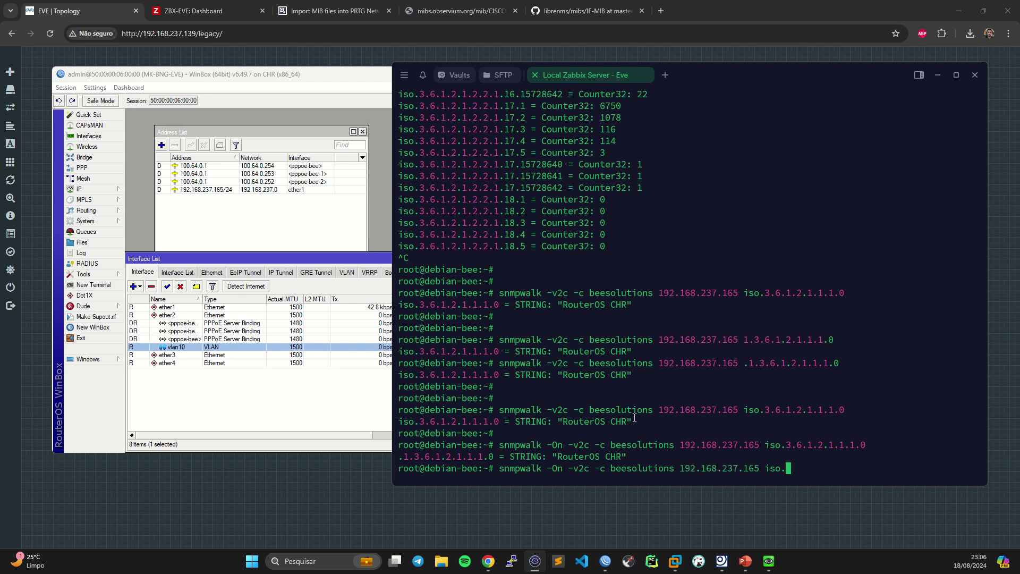
pyautogui.press('BackSpace')
pyautogui.press('Return')
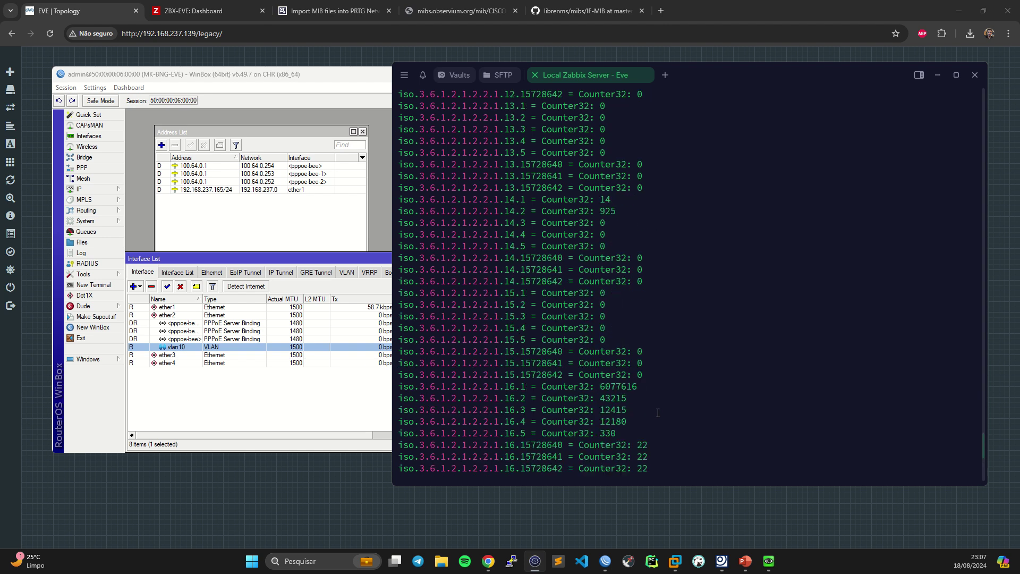
# - Query uptime OID iso.3.6.1.2.1.1.3.0, returning .1.3.6.1.2.1.1.3.0 as 0:31:36.00
pyautogui.scroll(18, 663, 411)
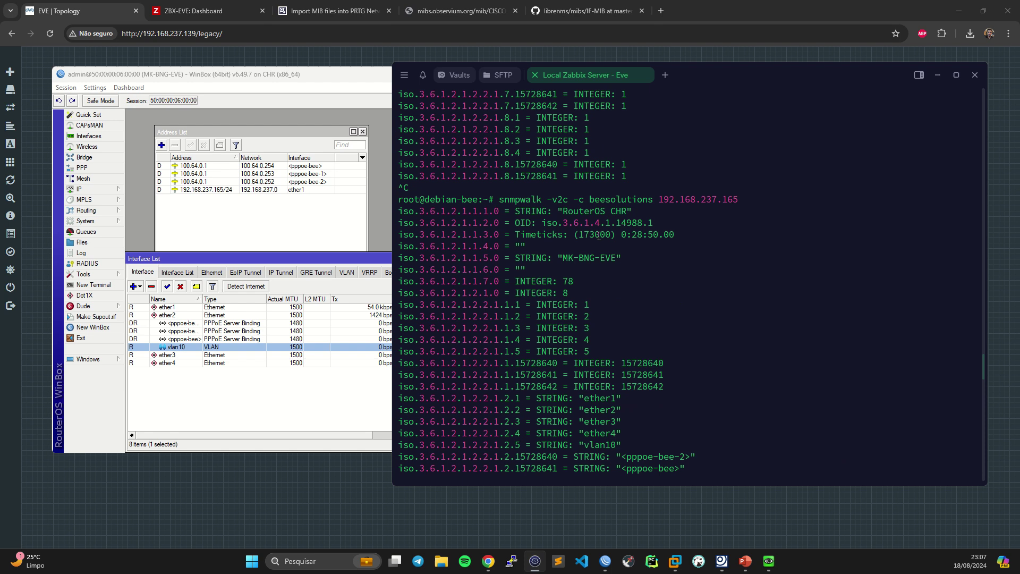
pyautogui.moveTo(637, 234); pyautogui.dragTo(578, 234)
pyautogui.moveTo(499, 234); pyautogui.dragTo(397, 235)
pyautogui.scroll(-9, 616, 341)
pyautogui.scroll(-20, 615, 342)
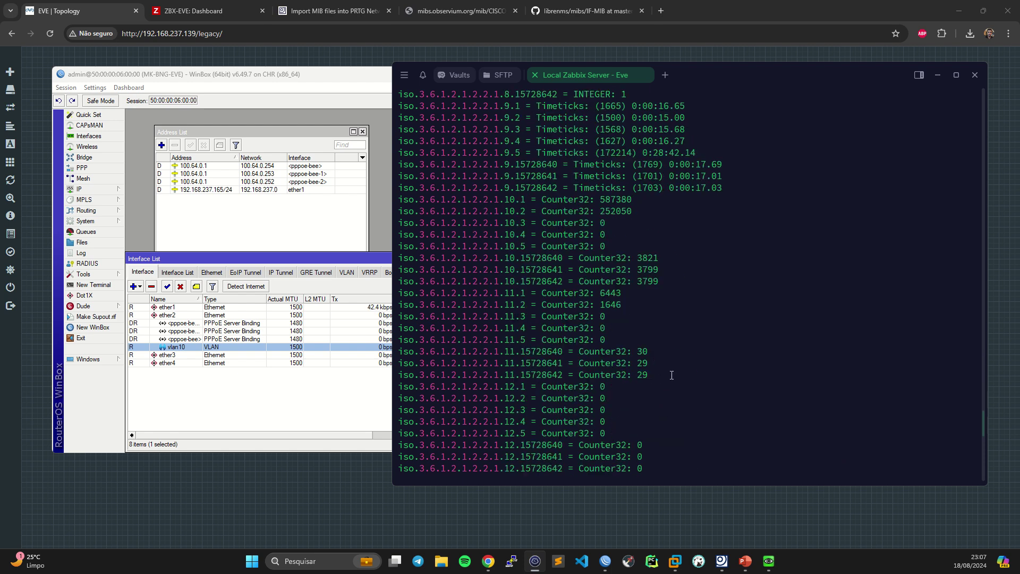
pyautogui.rightClick(771, 361)
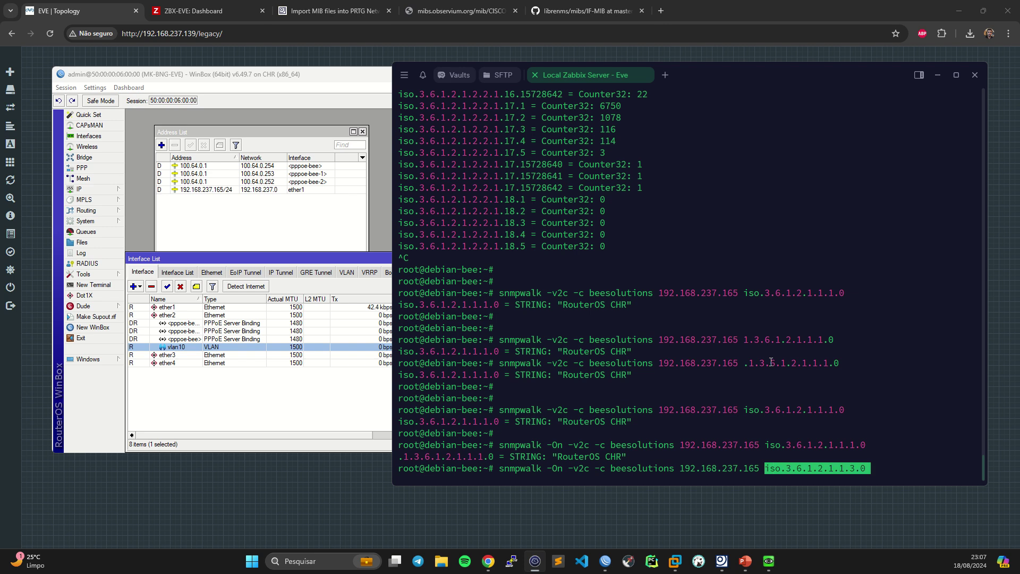
pyautogui.press('Return')
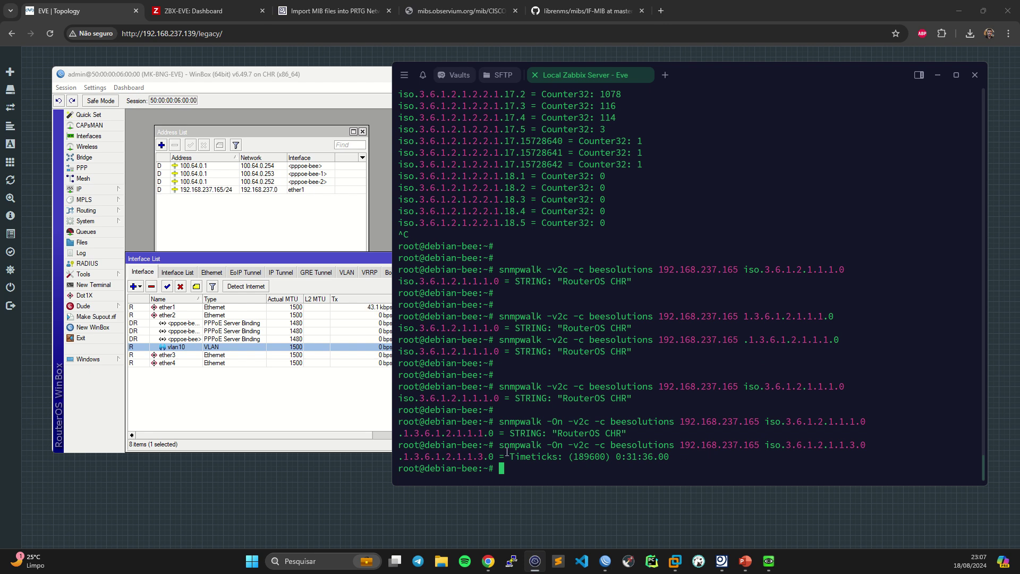
pyautogui.doubleClick(470, 455)
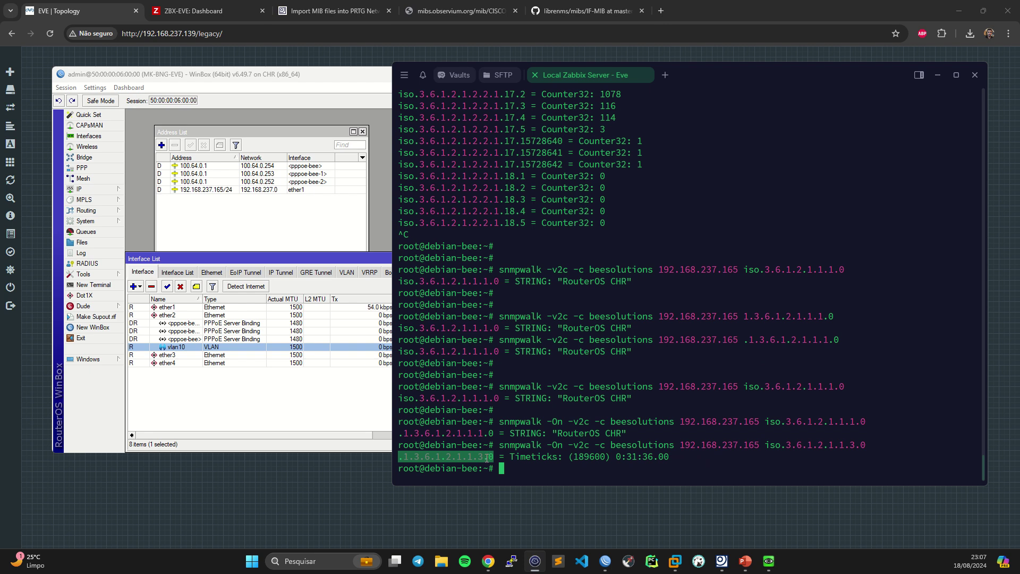
pyautogui.click(480, 457)
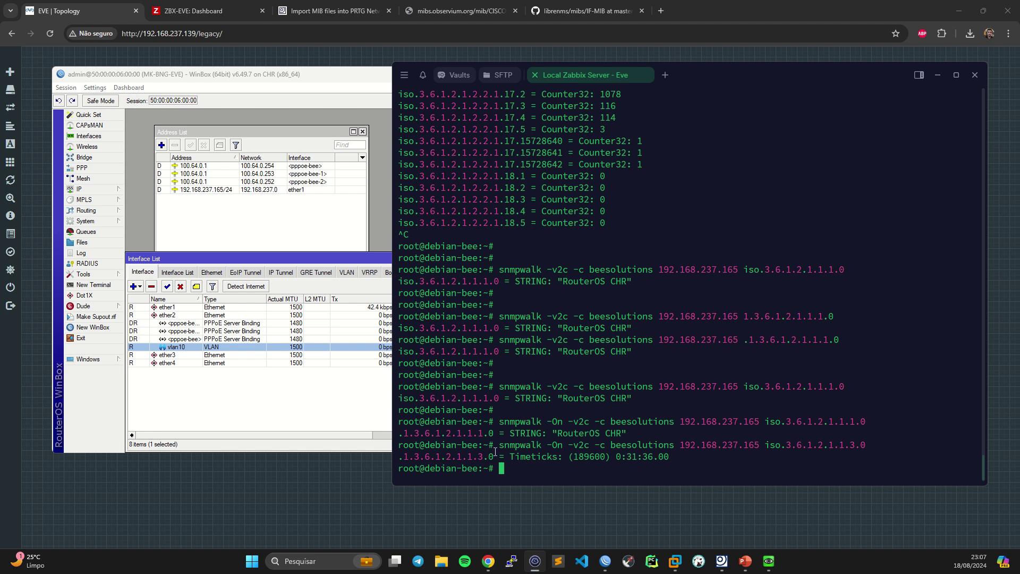
# - Rerun the uptime query as iso.3.6.1.2.1.1.3; it still returns .1.3.6.1.2.1.1.3.0
pyautogui.press('Up')
pyautogui.press('BackSpace')
pyautogui.press('BackSpace')
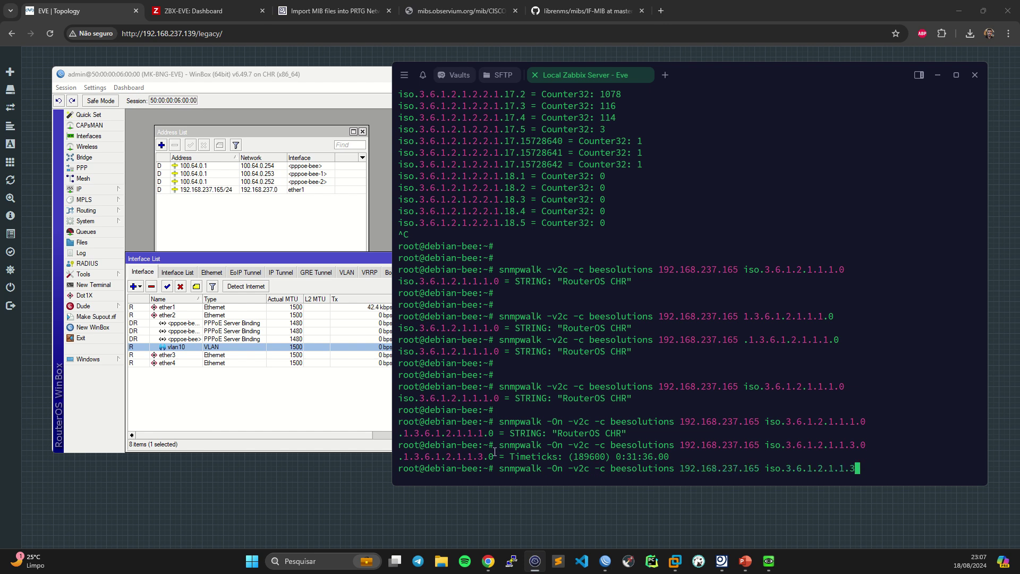
pyautogui.press('Return')
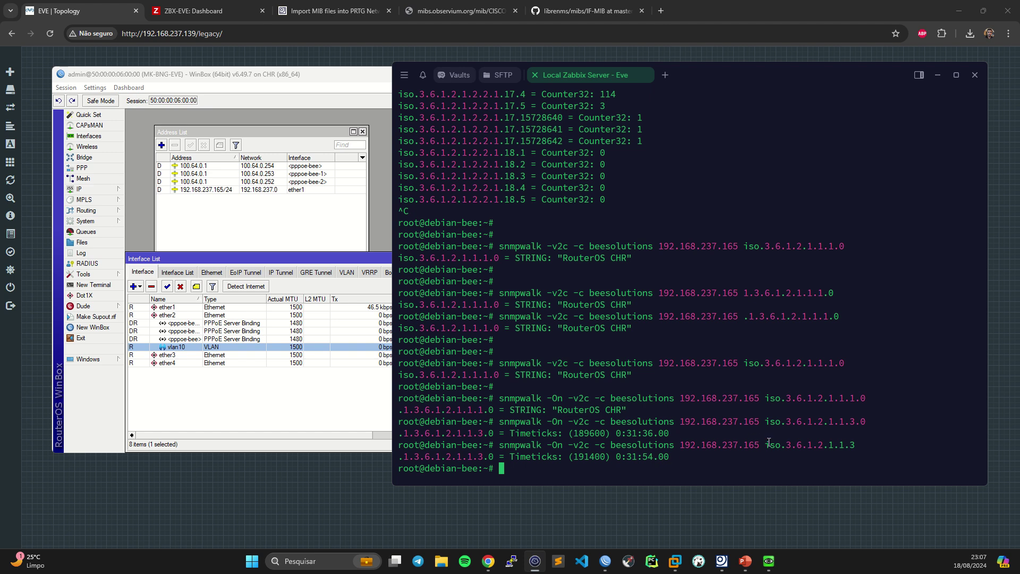
pyautogui.moveTo(765, 444); pyautogui.dragTo(856, 444)
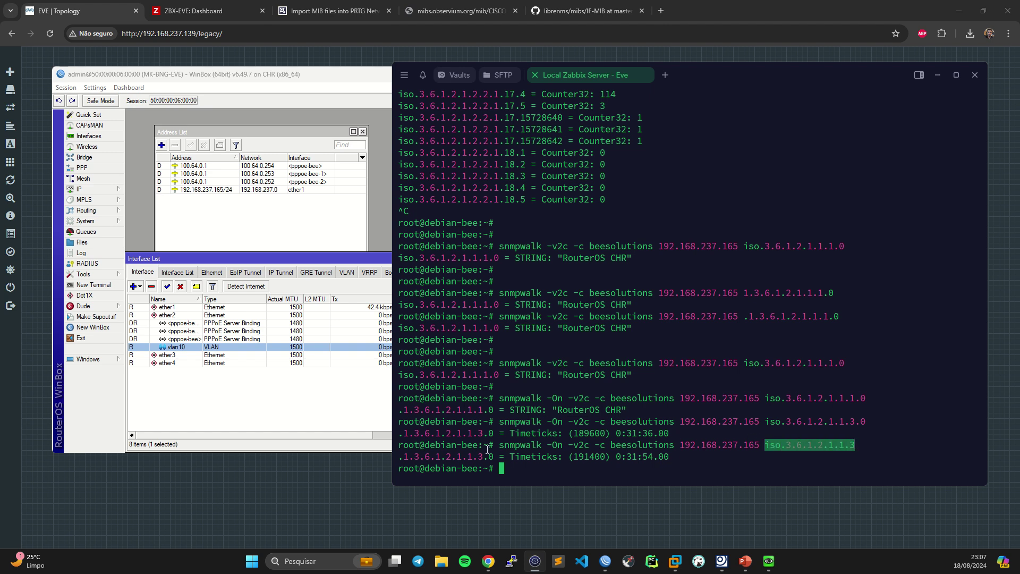
pyautogui.moveTo(485, 457); pyautogui.dragTo(494, 457)
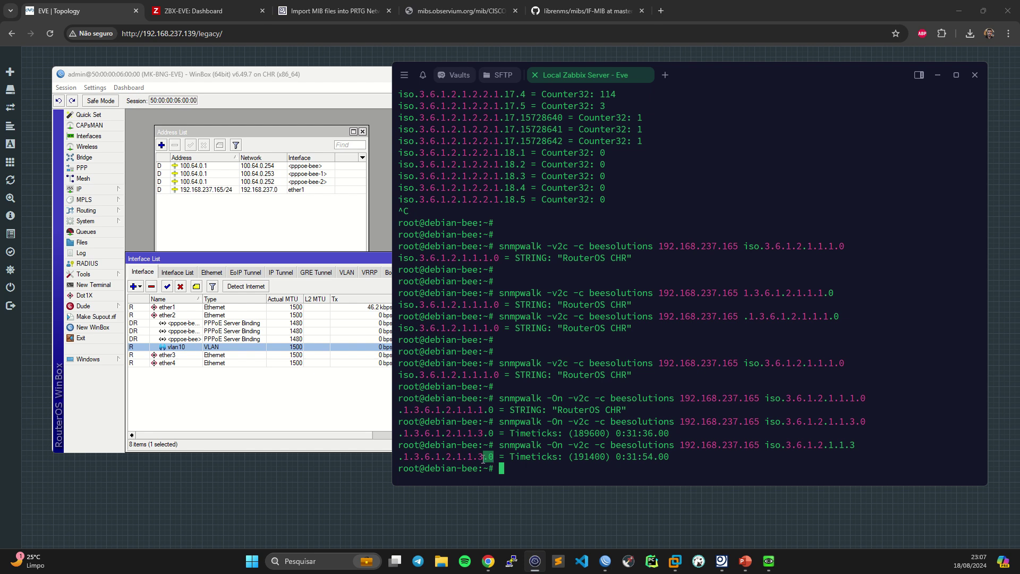
pyautogui.moveTo(400, 457); pyautogui.dragTo(494, 460)
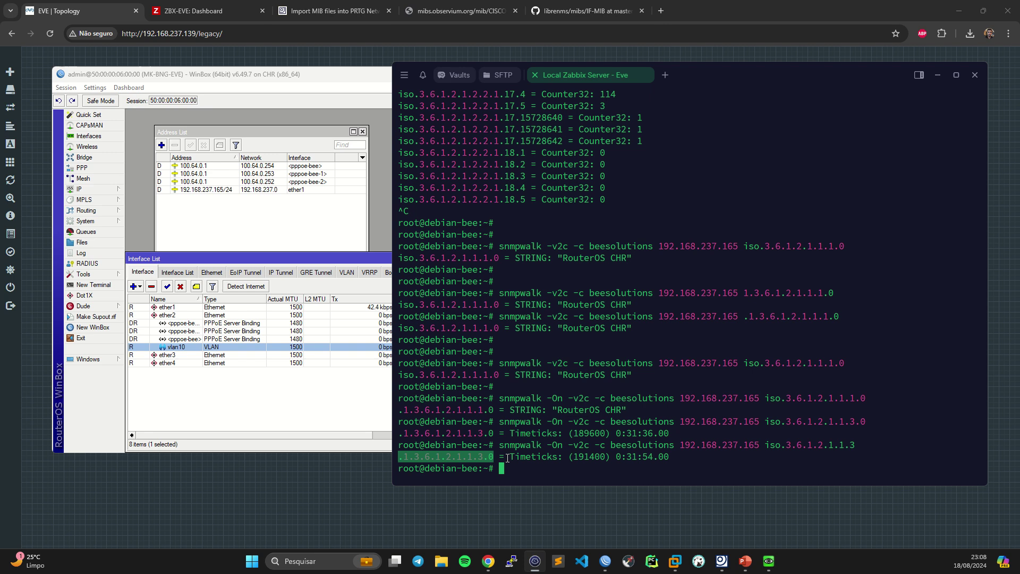
# - Walk the ifDescr OID iso.3.6.1.2.1.2.2.1.2 pasted from earlier output
pyautogui.press('Up')
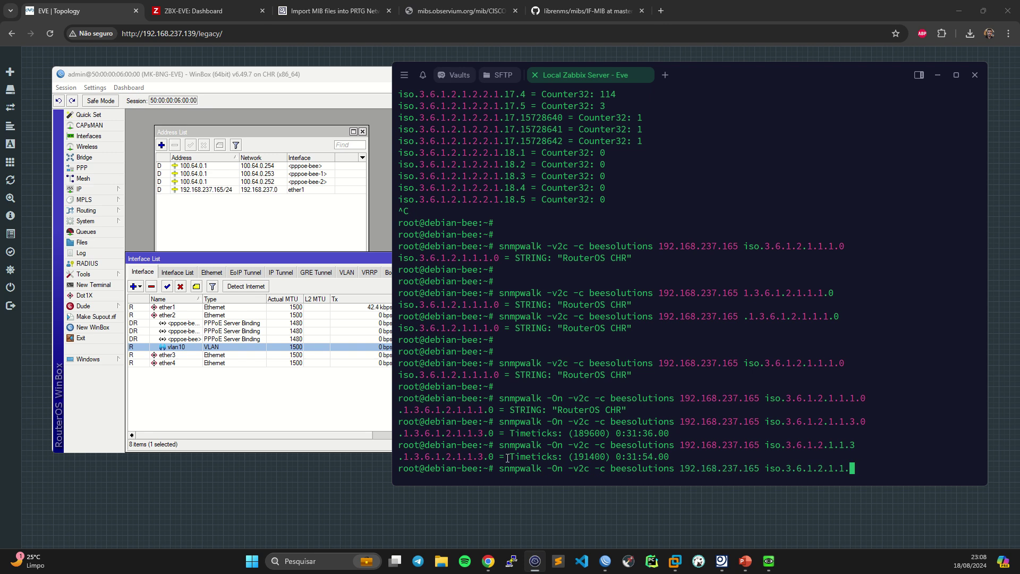
pyautogui.press('BackSpace')
pyautogui.press('BackSpace')
pyautogui.press('BackSpace')
pyautogui.press('BackSpace')
pyautogui.press('BackSpace')
pyautogui.press('BackSpace')
pyautogui.press('BackSpace')
pyautogui.press('BackSpace')
pyautogui.press('BackSpace')
pyautogui.press('BackSpace')
pyautogui.press('BackSpace')
pyautogui.press('BackSpace')
pyautogui.press('BackSpace')
pyautogui.press('BackSpace')
pyautogui.press('BackSpace')
pyautogui.press('BackSpace')
pyautogui.press('BackSpace')
pyautogui.scroll(20, 630, 320)
pyautogui.scroll(20, 630, 320)
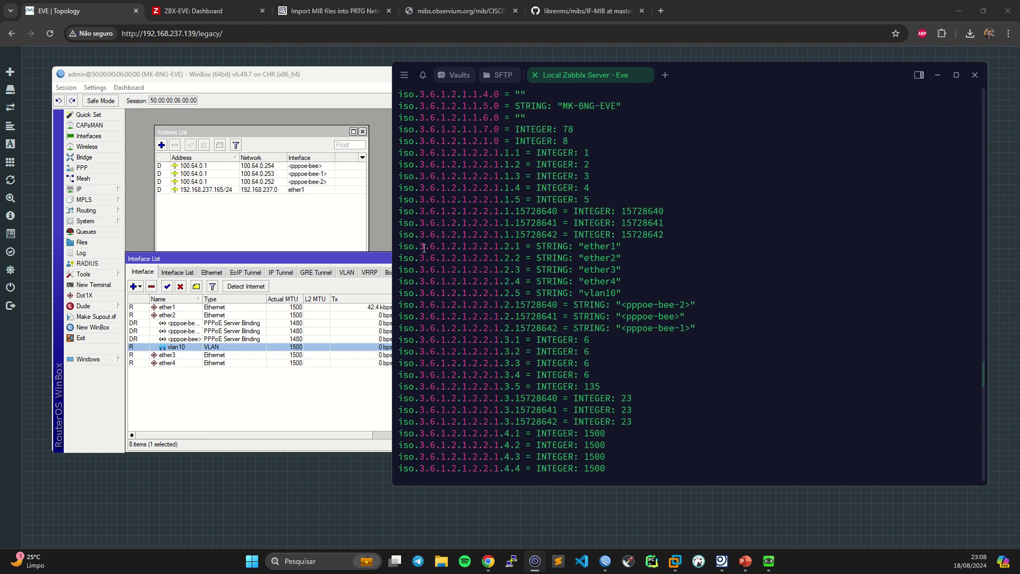
pyautogui.moveTo(402, 247); pyautogui.dragTo(502, 247)
pyautogui.scroll(-20, 677, 388)
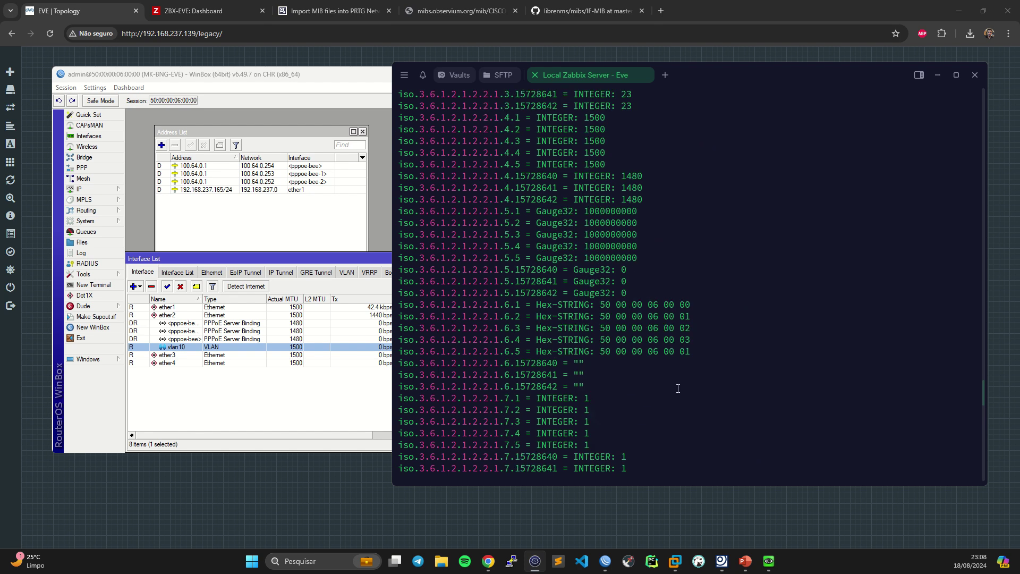
pyautogui.scroll(-15, 676, 388)
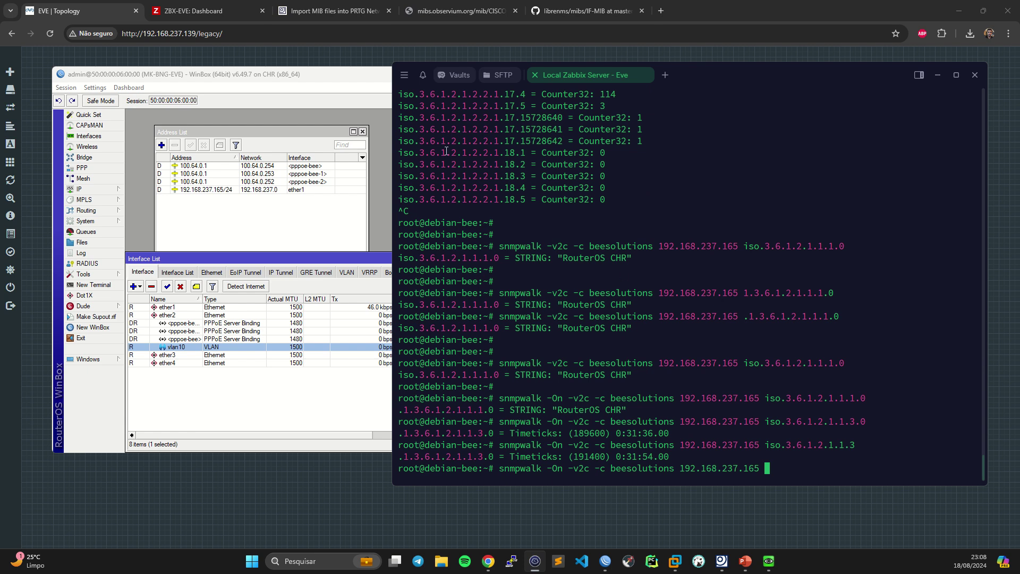
pyautogui.write('iso.3.6.1.2.1.2.2.1.2')
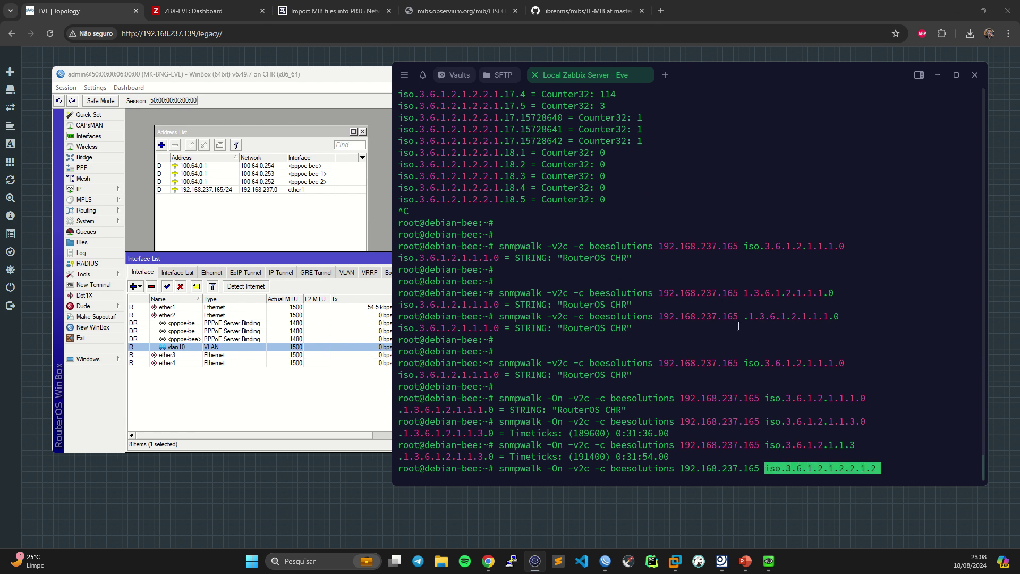
pyautogui.press('Return')
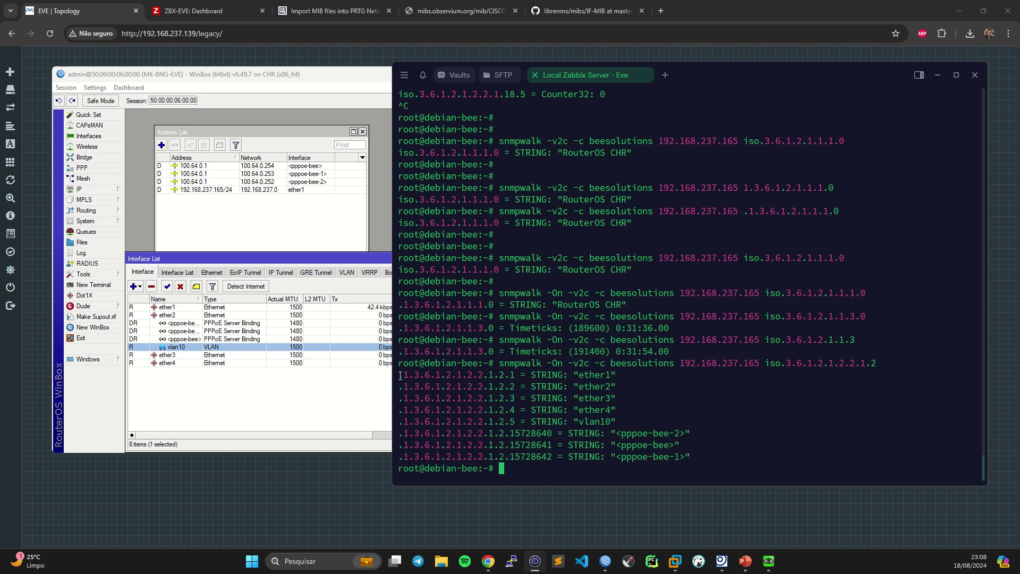
# - Highlight the OID prefix and the index suffixes 1 (ether1) and 5 (vlan10)
pyautogui.moveTo(400, 375); pyautogui.dragTo(505, 375)
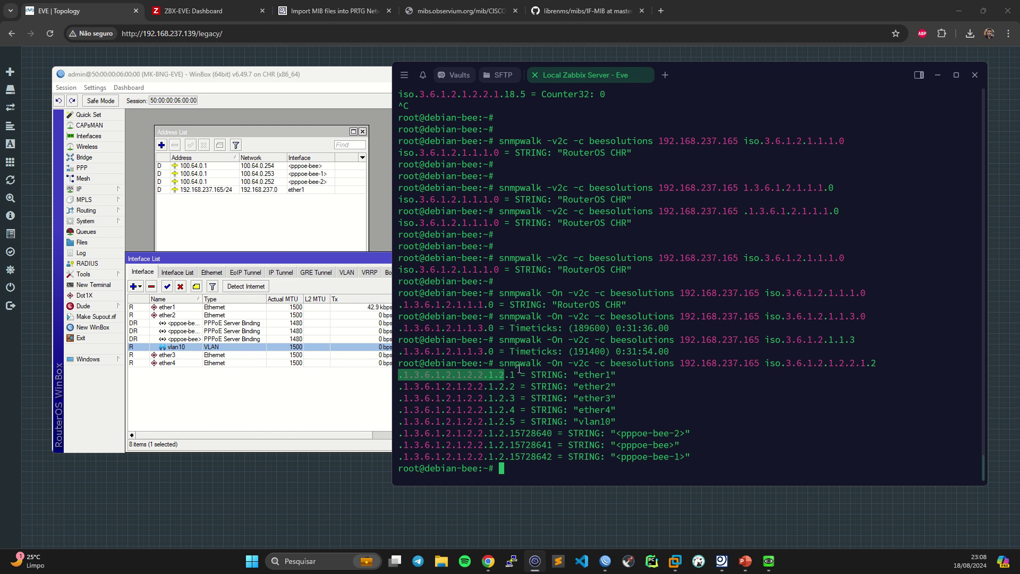
pyautogui.moveTo(510, 375); pyautogui.dragTo(515, 398)
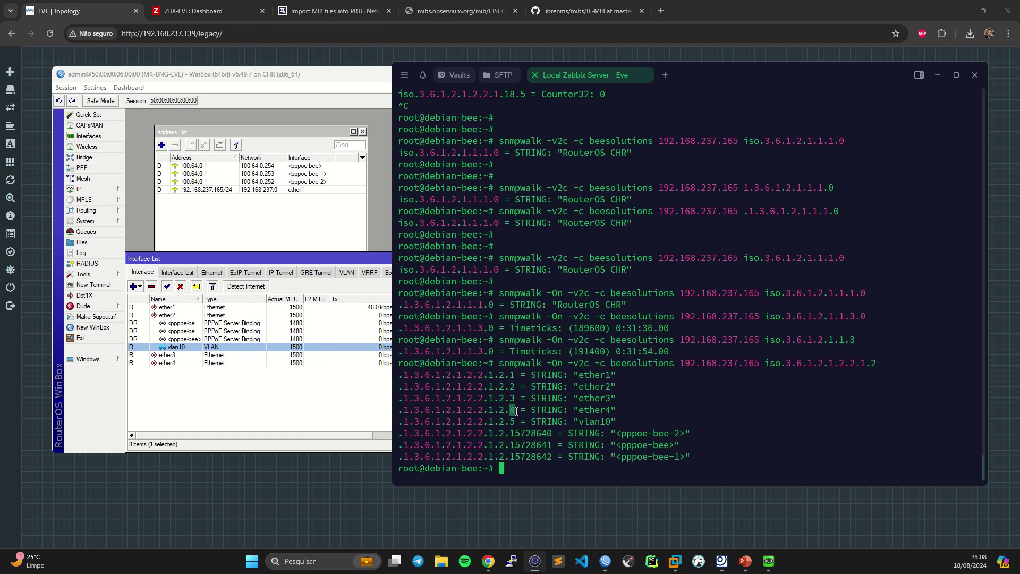
pyautogui.doubleClick(512, 421)
pyautogui.doubleClick(512, 374)
pyautogui.click(513, 384)
pyautogui.moveTo(509, 375); pyautogui.dragTo(516, 373)
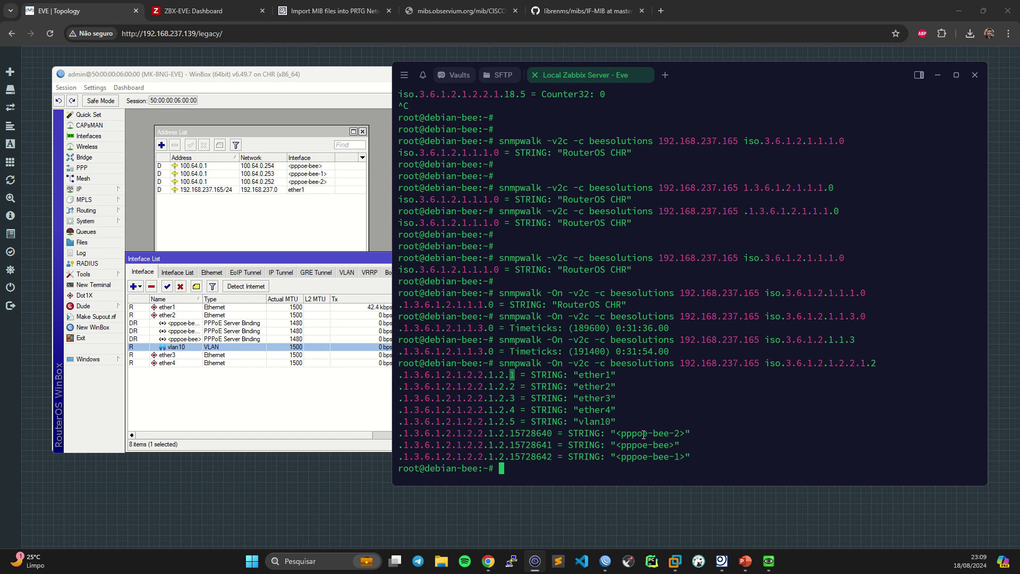
# - Highlight the PPPoE description, the queried OID, and the first result's prefix and index 1
pyautogui.moveTo(652, 433); pyautogui.dragTo(557, 435)
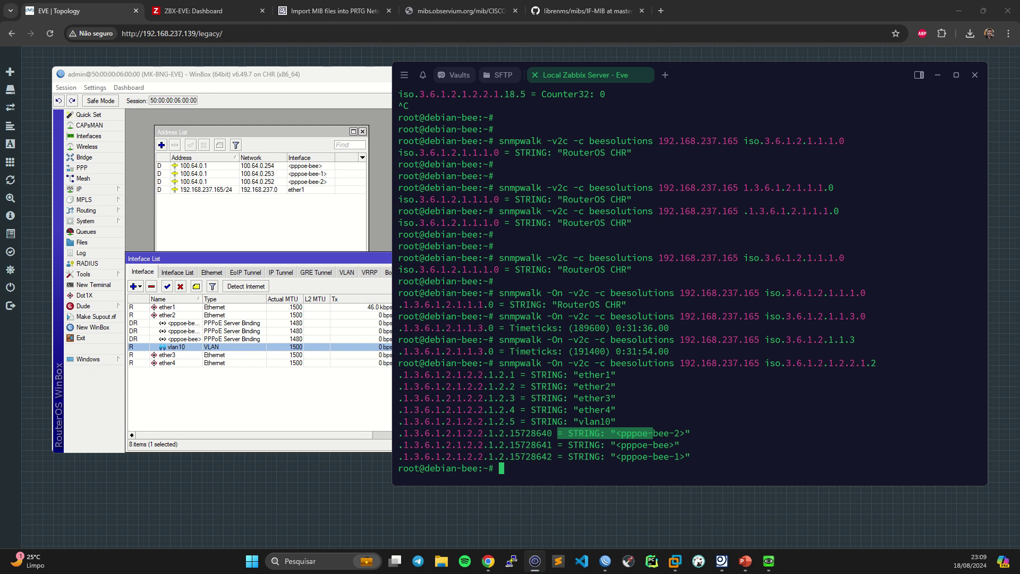
pyautogui.click(627, 405)
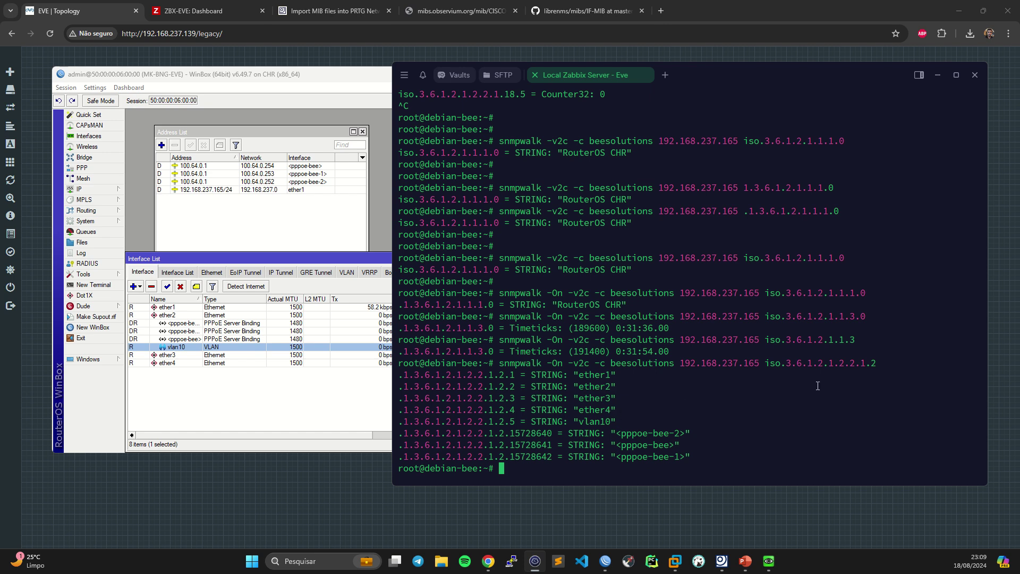
pyautogui.moveTo(766, 365); pyautogui.dragTo(879, 364)
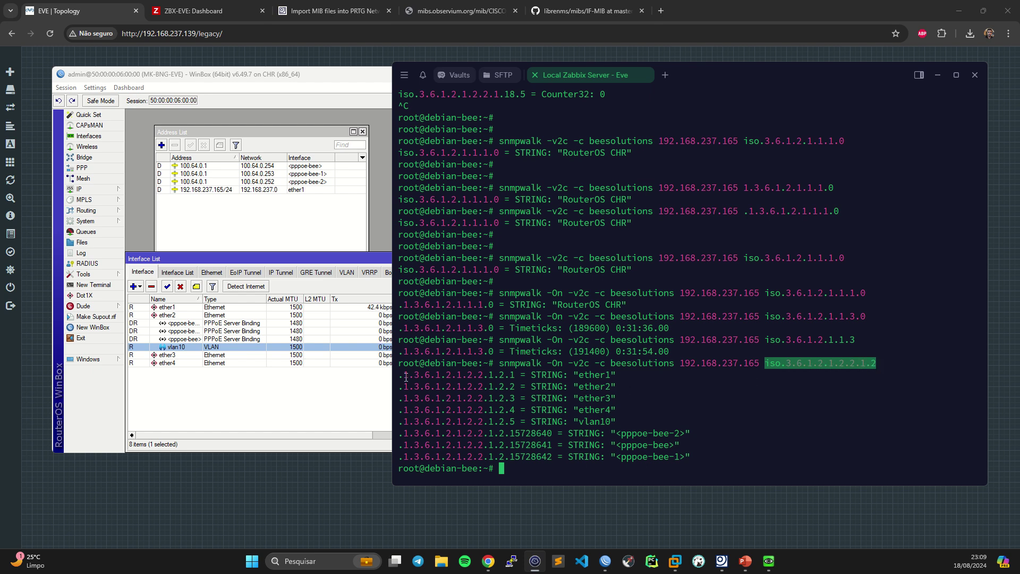
pyautogui.moveTo(399, 375); pyautogui.dragTo(504, 373)
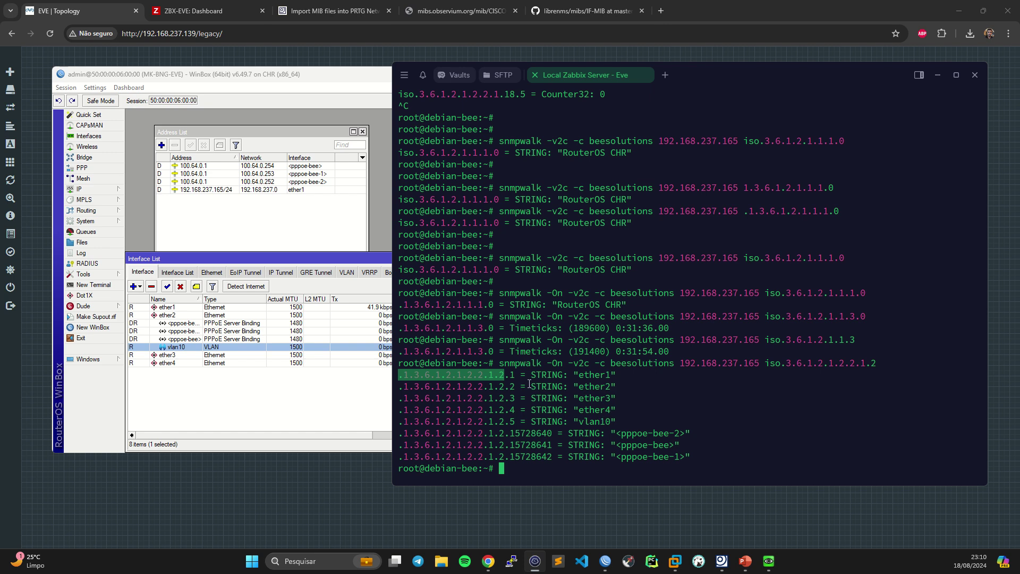
pyautogui.moveTo(510, 375); pyautogui.dragTo(517, 376)
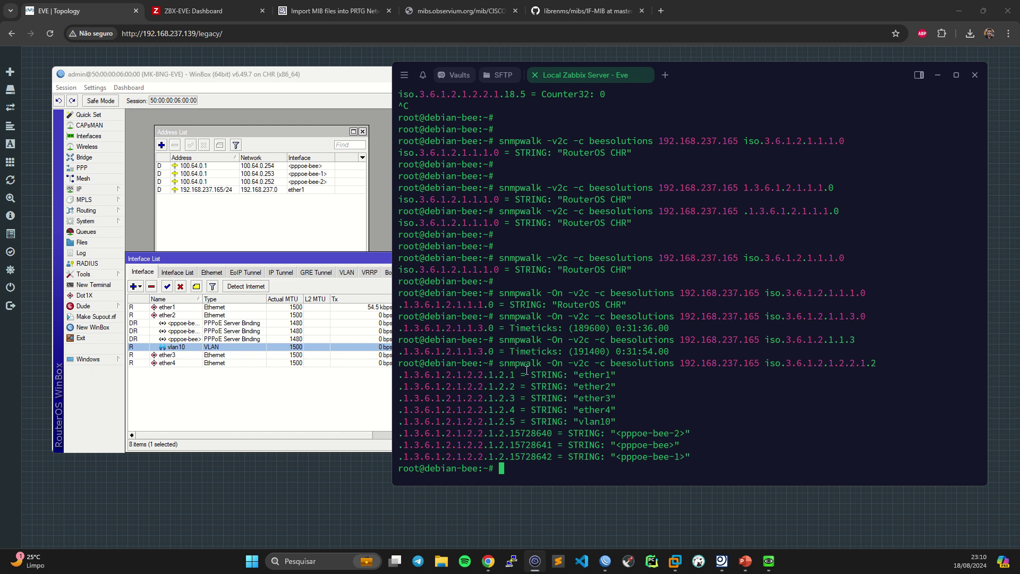
# - Query ifDescr index .1 alone, returning ether1
pyautogui.press('Up')
pyautogui.write('.1')
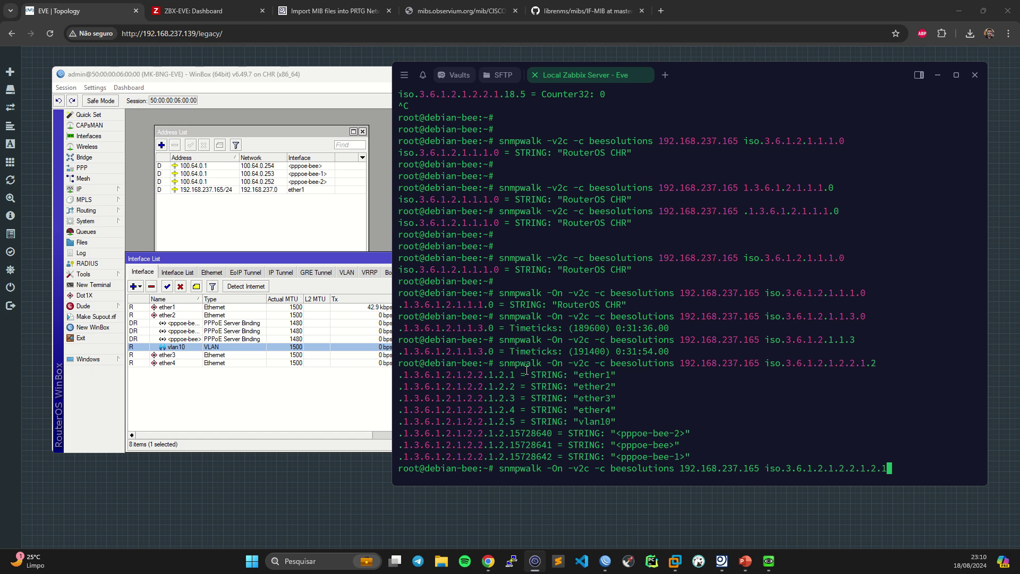
pyautogui.press('Return')
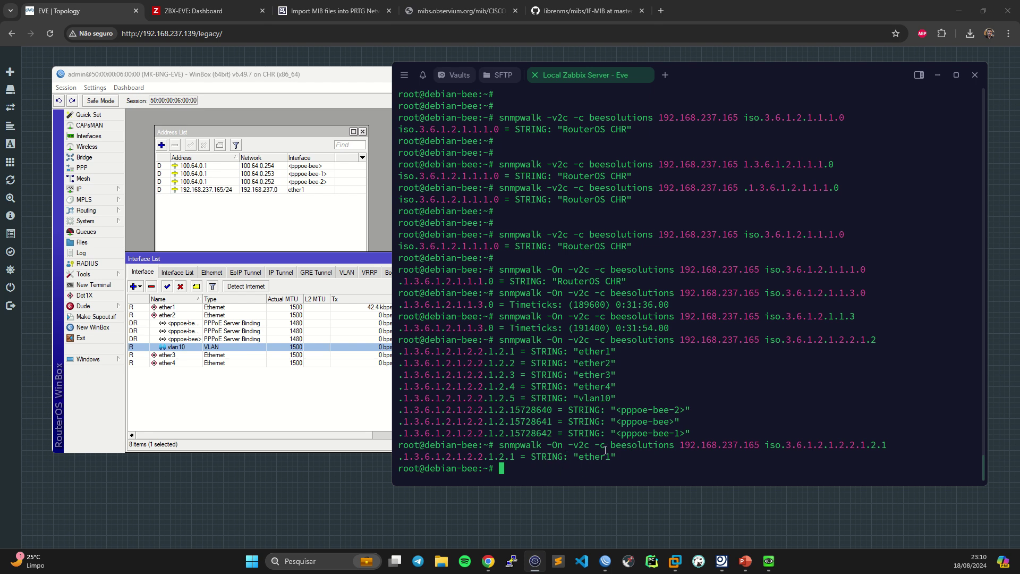
# - Walk the ifType OID iso.3.6.1.2.1.2.2.1.3, showing types 6, 135 and 23
pyautogui.scroll(15, 582, 434)
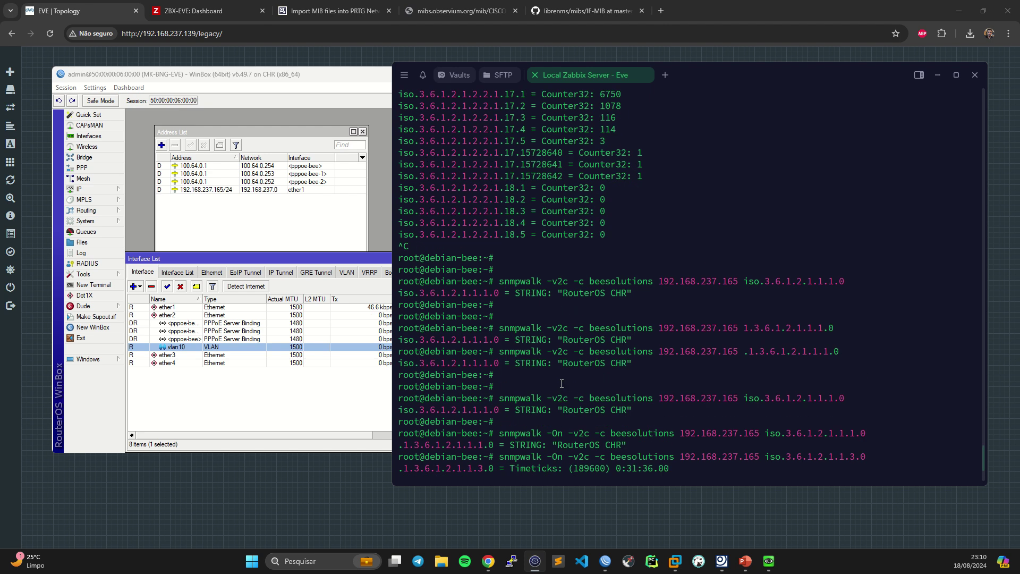
pyautogui.scroll(15, 562, 383)
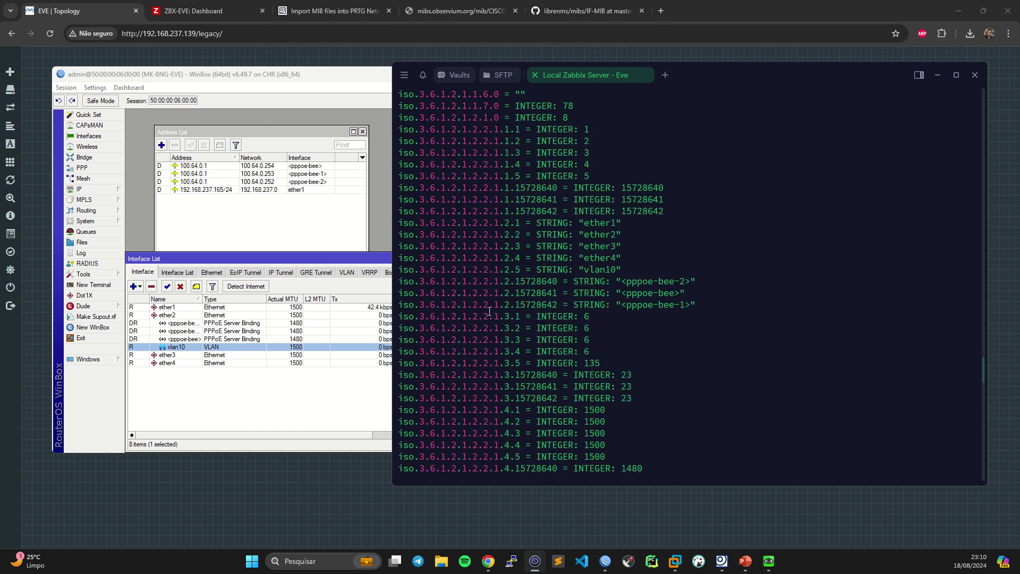
pyautogui.moveTo(506, 316); pyautogui.dragTo(399, 318)
pyautogui.scroll(-20, 480, 322)
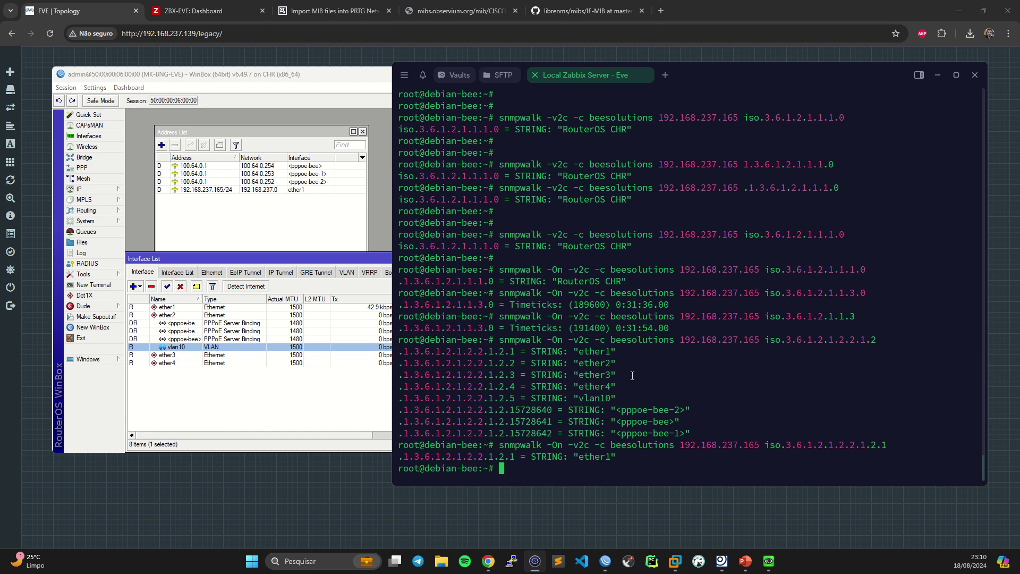
pyautogui.press('Up')
pyautogui.press('BackSpace')
pyautogui.press('BackSpace')
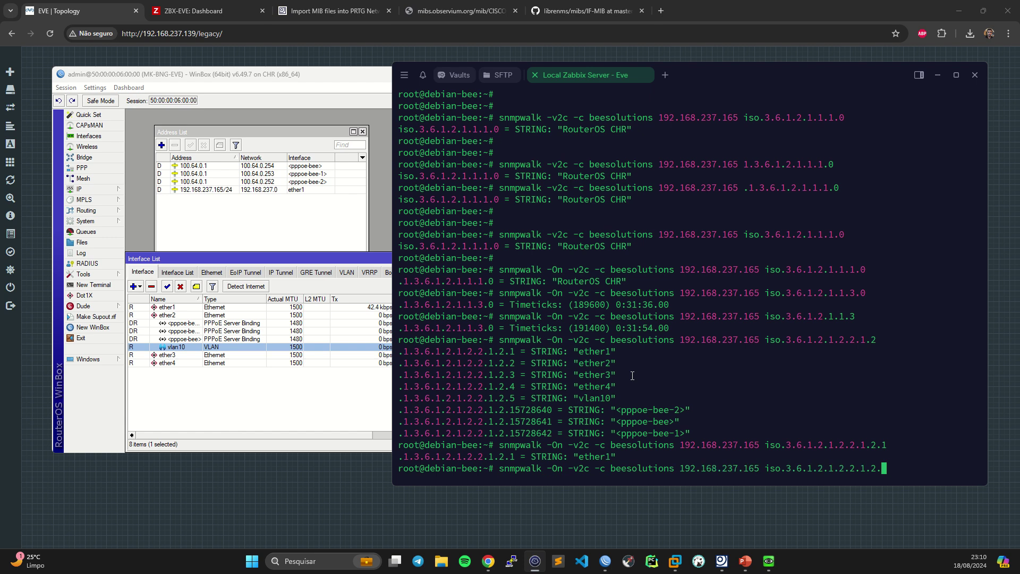
pyautogui.press('BackSpace')
pyautogui.press('BackSpace')
pyautogui.press('BackSpace')
pyautogui.press('BackSpace')
pyautogui.press('BackSpace')
pyautogui.press('BackSpace')
pyautogui.press('BackSpace')
pyautogui.press('BackSpace')
pyautogui.press('BackSpace')
pyautogui.press('BackSpace')
pyautogui.press('BackSpace')
pyautogui.press('BackSpace')
pyautogui.press('BackSpace')
pyautogui.press('BackSpace')
pyautogui.press('BackSpace')
pyautogui.press('BackSpace')
pyautogui.press('BackSpace')
pyautogui.press('BackSpace')
pyautogui.press('BackSpace')
pyautogui.press('BackSpace')
pyautogui.write('iso.3.6.1.2.1.2.2.1.3')
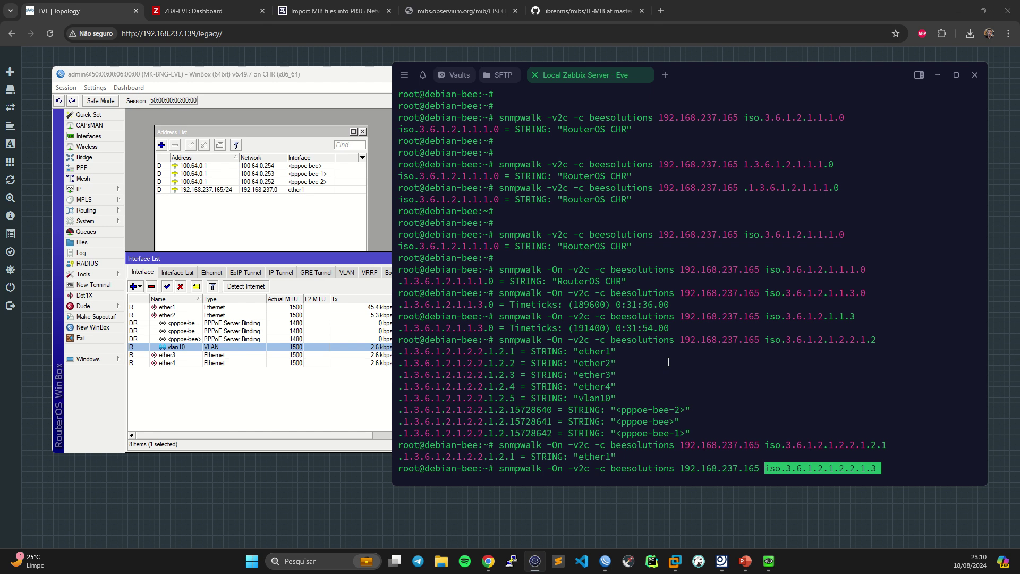
pyautogui.press('Return')
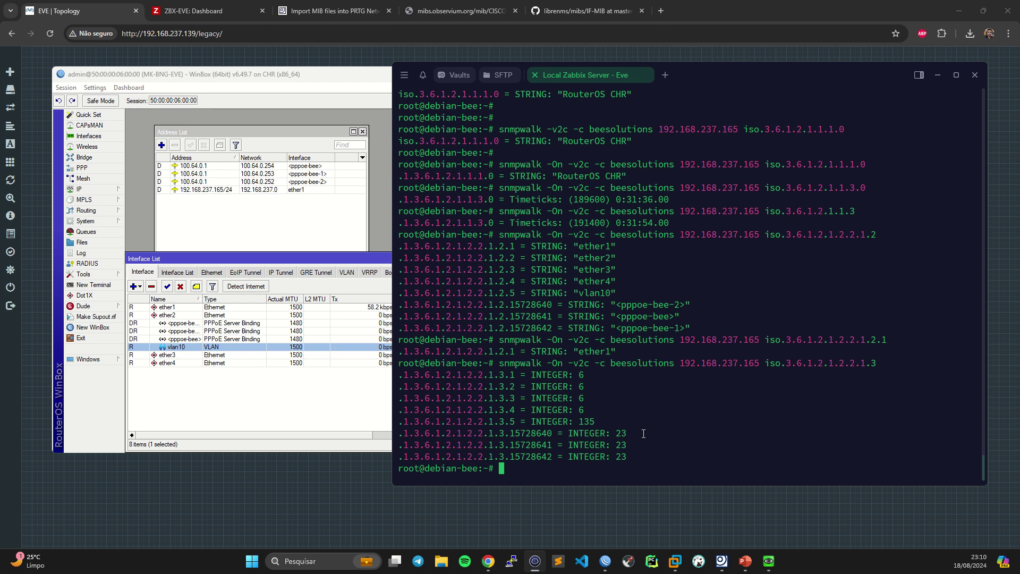
# - Query the ifType of interface index .1 alone, returning INTEGER: 6
pyautogui.press('Up')
pyautogui.write('.1')
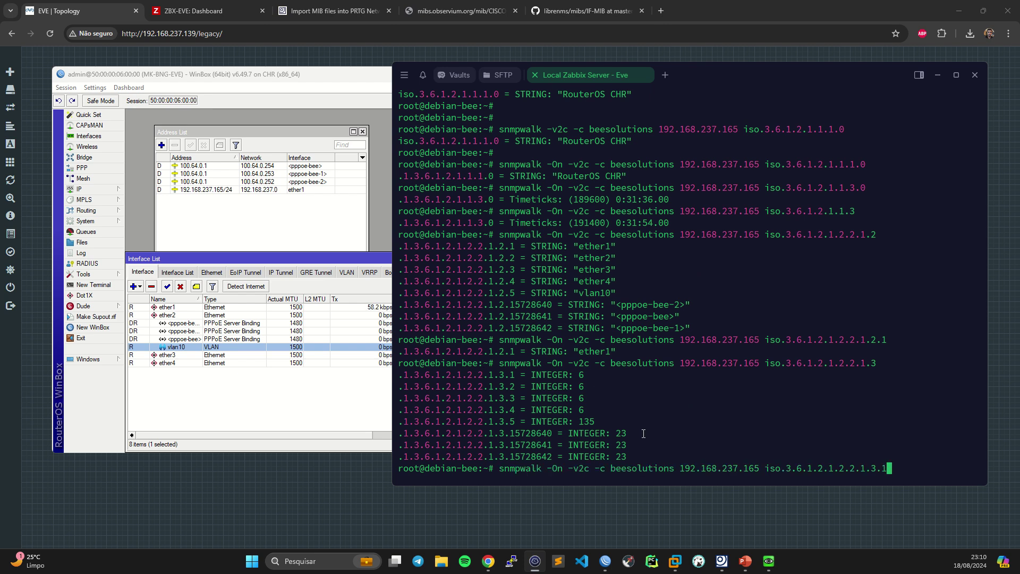
pyautogui.press('Return')
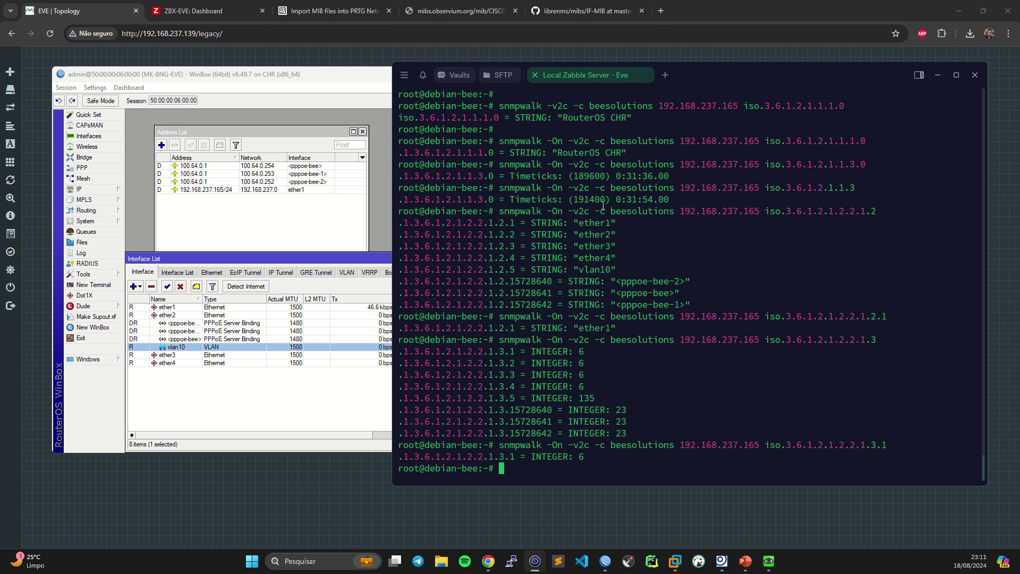
# - Highlight the ether1 index and name, the ifType OID and value 6, then minimise the terminal
pyautogui.moveTo(504, 224); pyautogui.dragTo(515, 223)
pyautogui.moveTo(600, 223); pyautogui.dragTo(616, 223)
pyautogui.moveTo(764, 339); pyautogui.dragTo(877, 338)
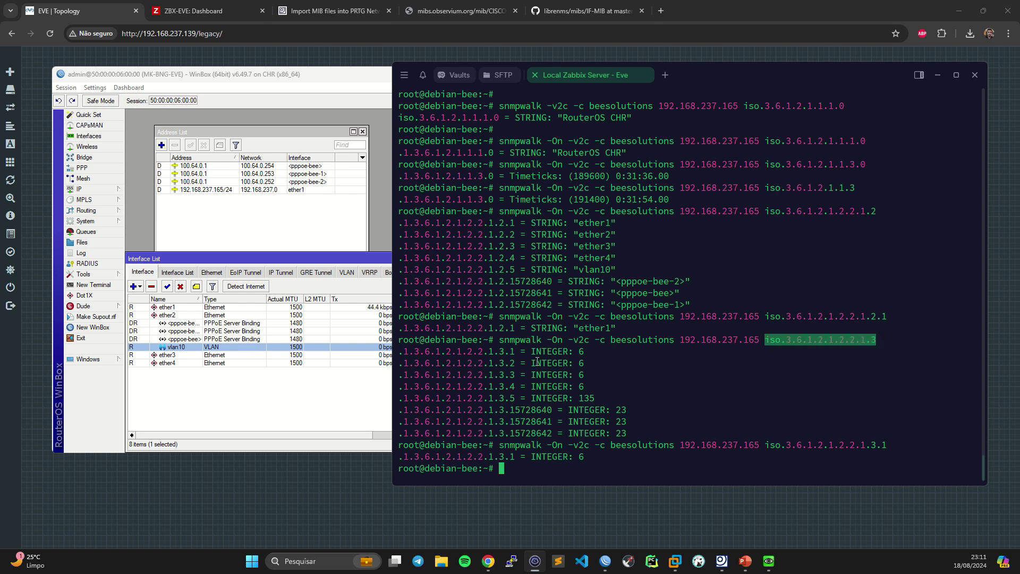
pyautogui.moveTo(509, 353)
pyautogui.mouseDown()
pyautogui.moveTo(519, 353)
pyautogui.moveTo(511, 363)
pyautogui.mouseUp()
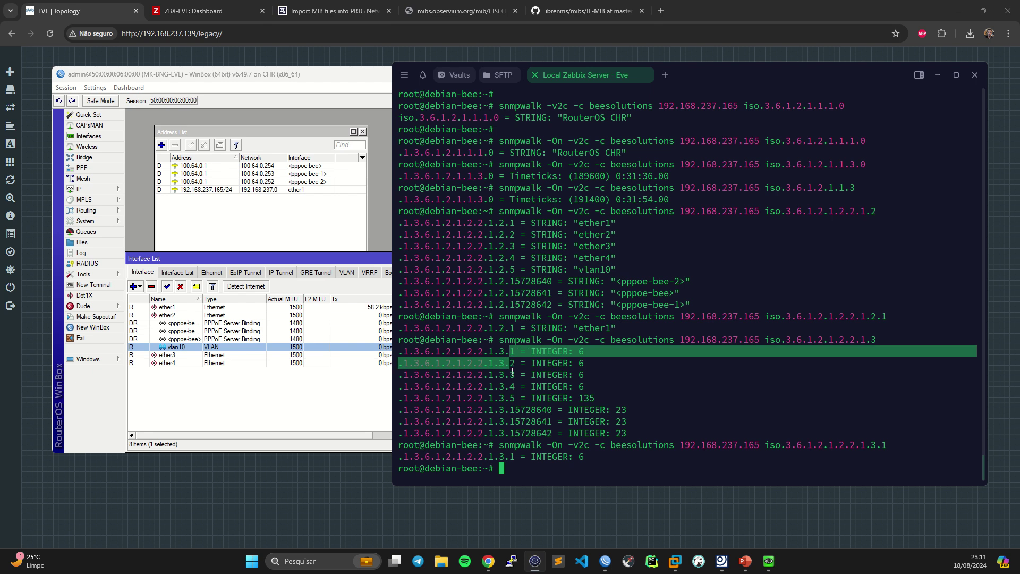
pyautogui.click(512, 373)
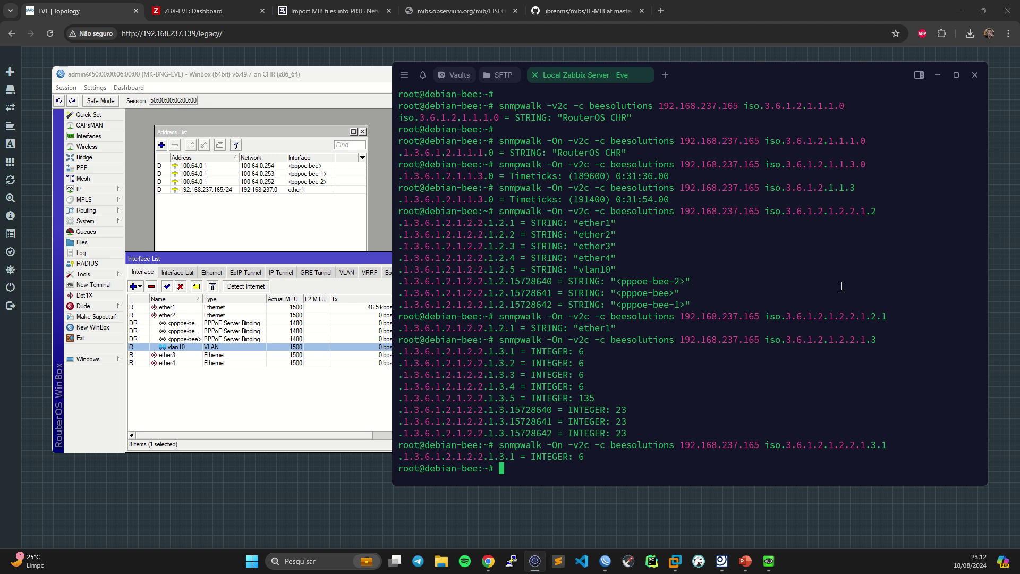
pyautogui.click(936, 78)
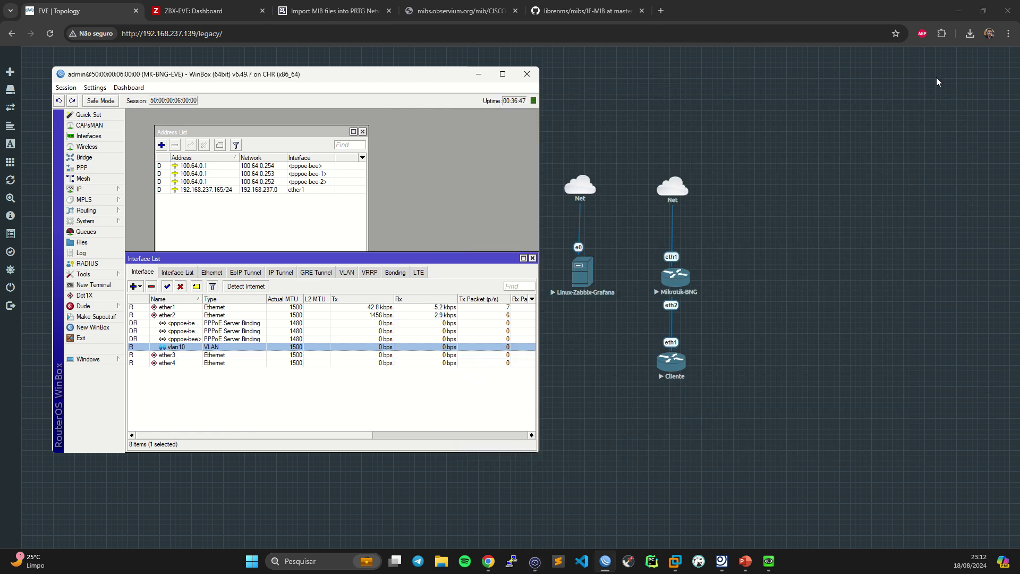
# - Minimize WinBox and bring up the Paessler MIB Importer 3.5.8 download page in the browser
pyautogui.click(478, 75)
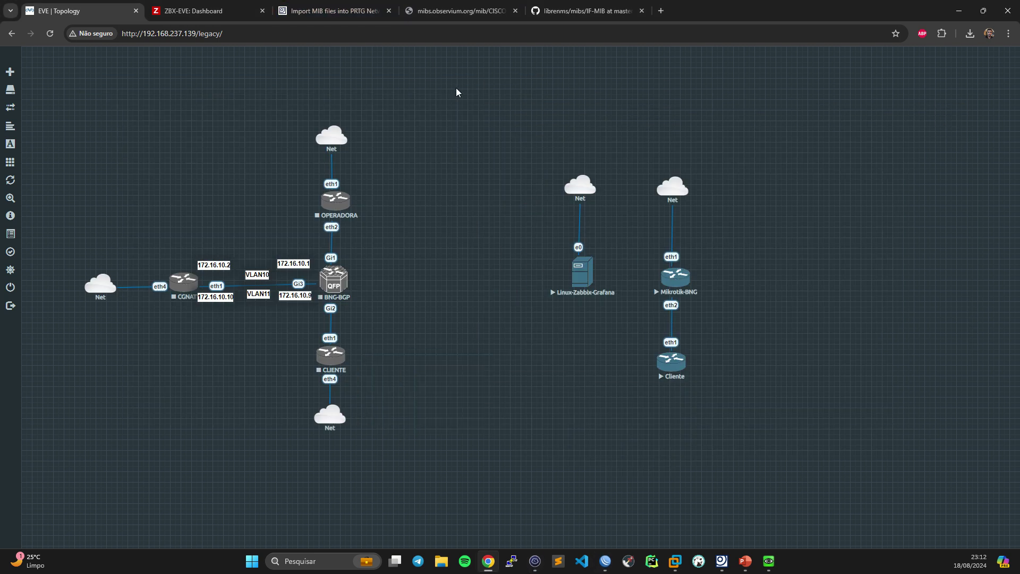
pyautogui.click(332, 7)
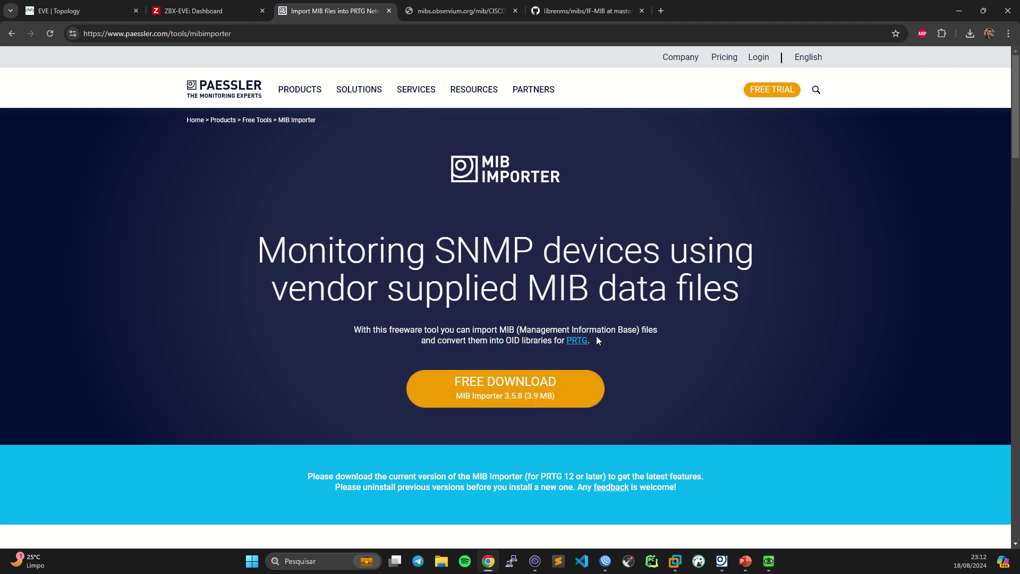
pyautogui.click(721, 561)
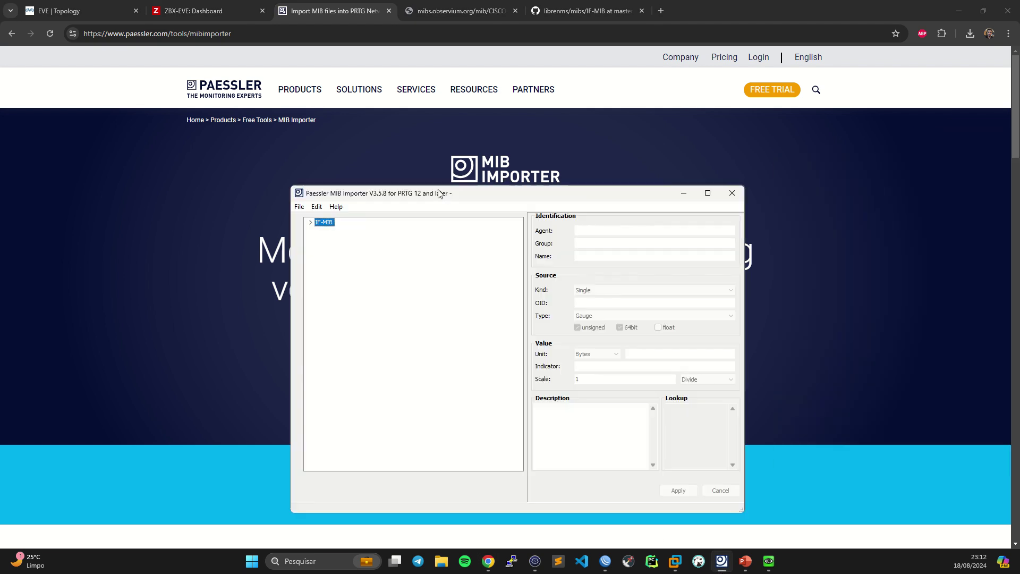
# - Import the IF-MIB module through File > Import MIB File and reposition the importer window
pyautogui.moveTo(478, 192); pyautogui.dragTo(296, 95)
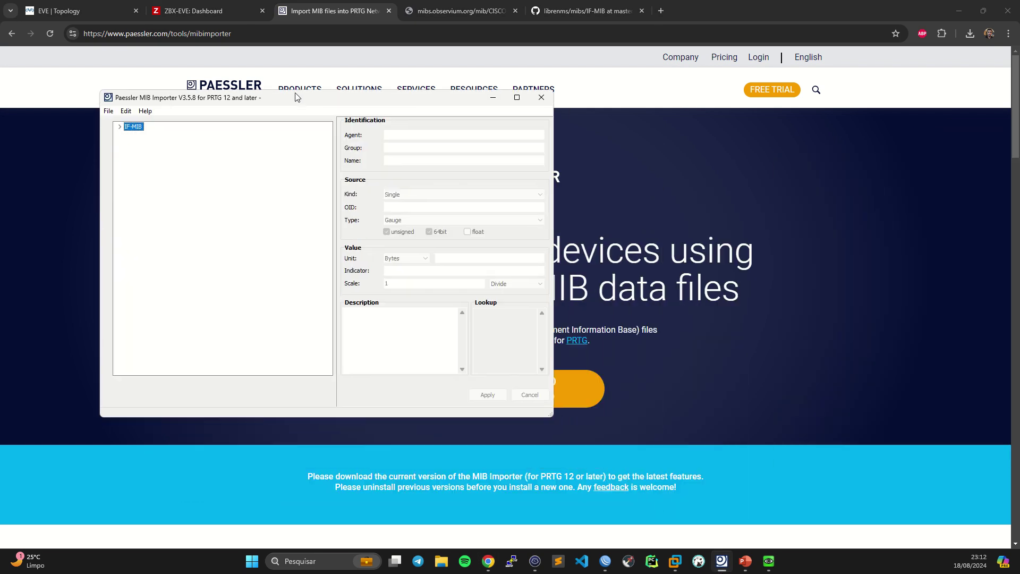
pyautogui.click(107, 109)
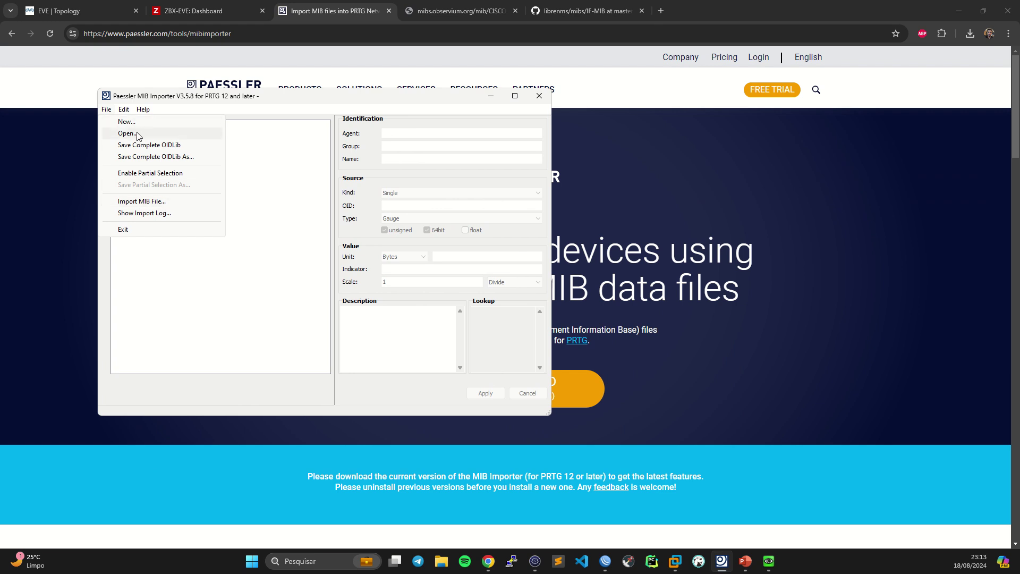
pyautogui.click(152, 202)
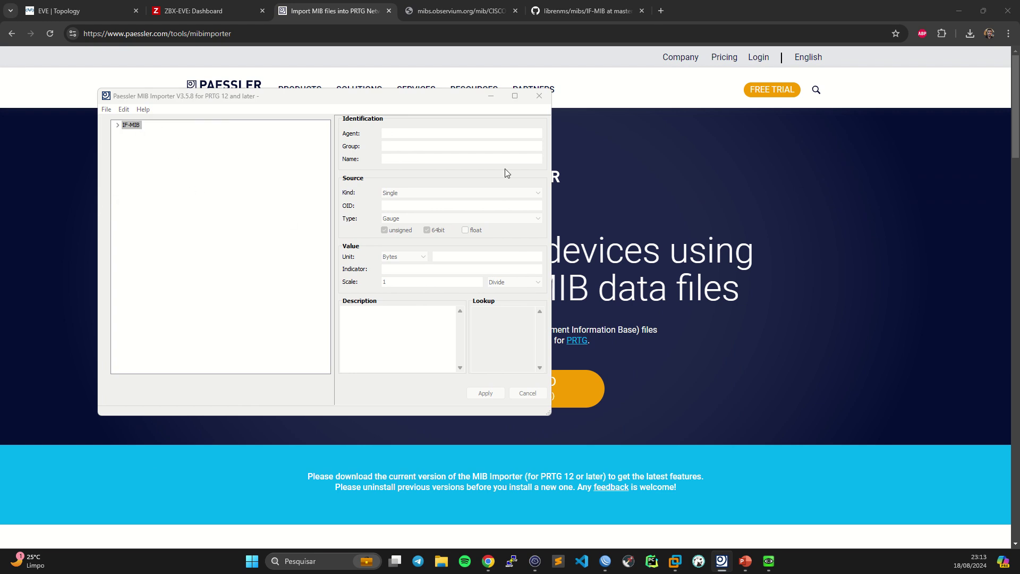
pyautogui.click(386, 171)
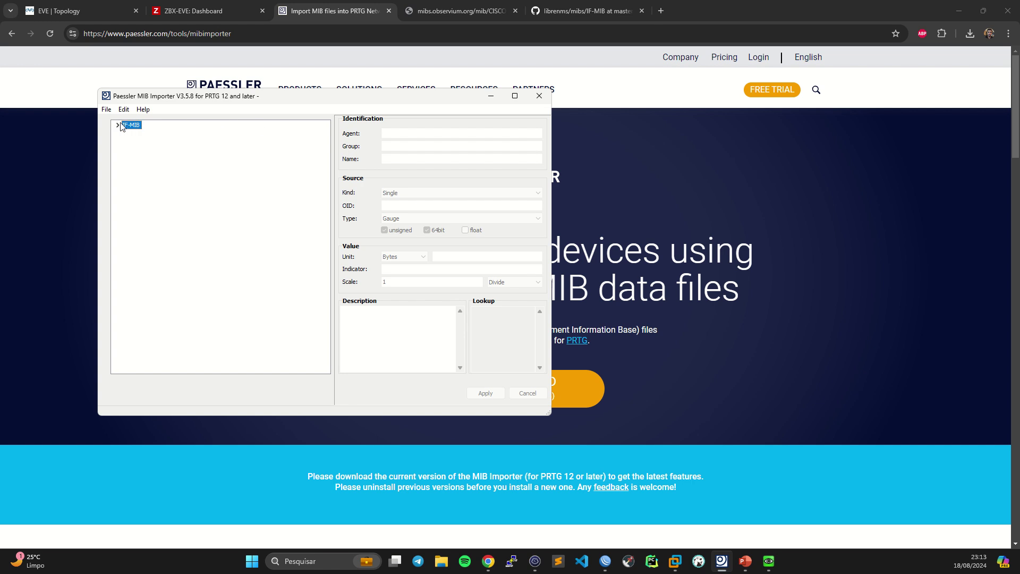
pyautogui.moveTo(175, 101); pyautogui.dragTo(464, 106)
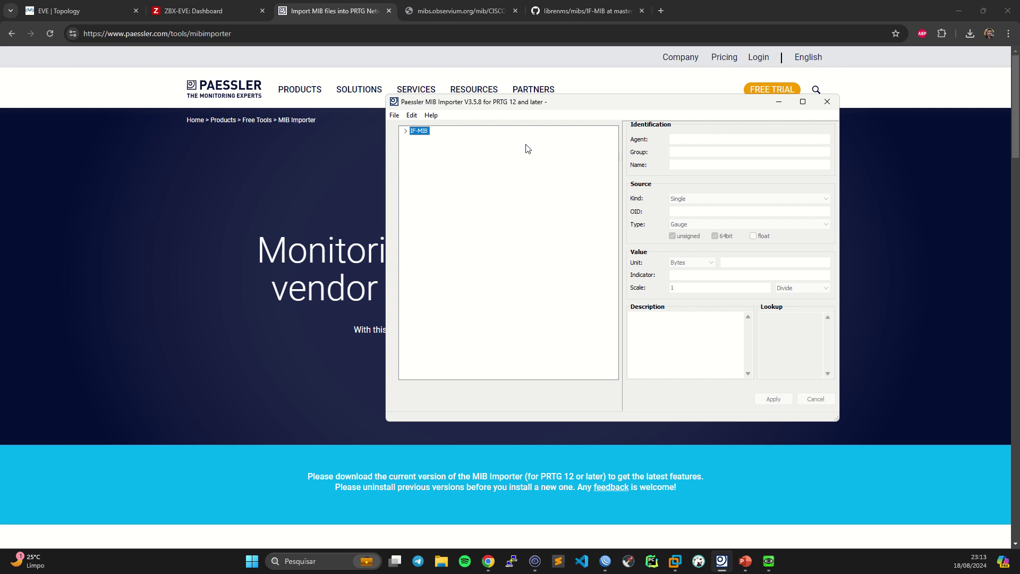
# - Expand the IF-MIB module node and move the importer window up and right
pyautogui.click(406, 131)
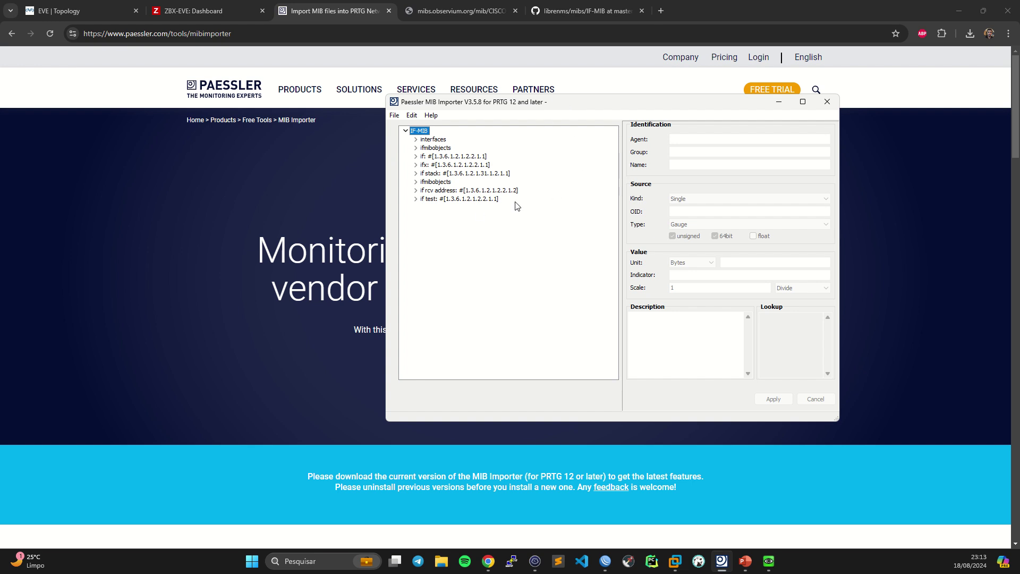
pyautogui.click(394, 116)
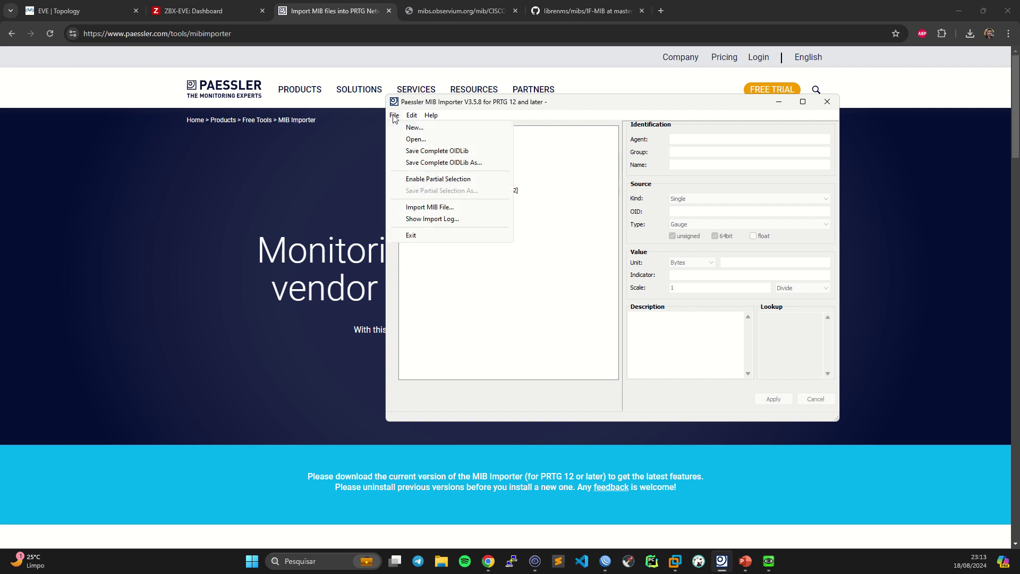
pyautogui.moveTo(438, 101); pyautogui.dragTo(493, 114)
pyautogui.click(423, 120)
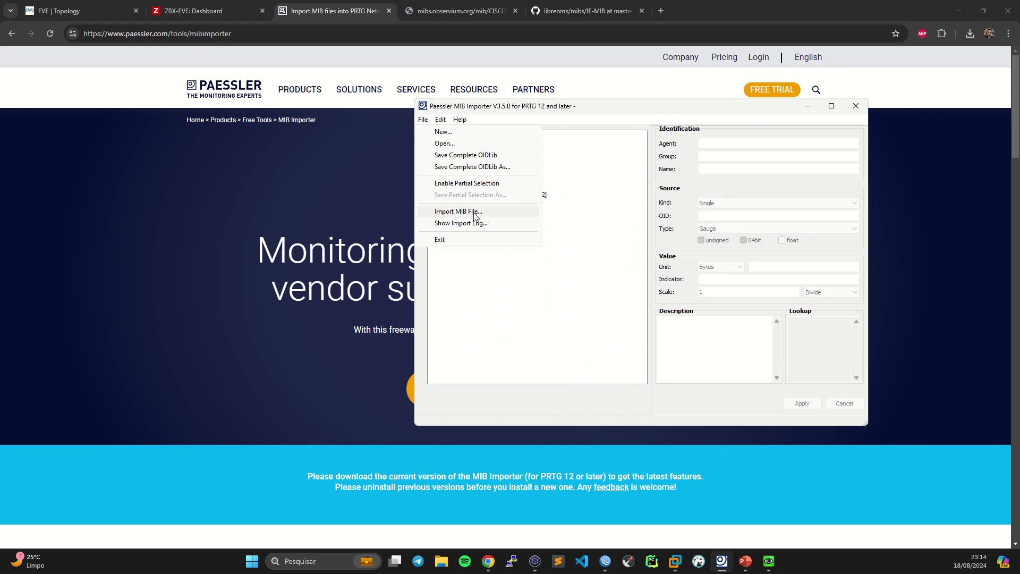
pyautogui.click(569, 299)
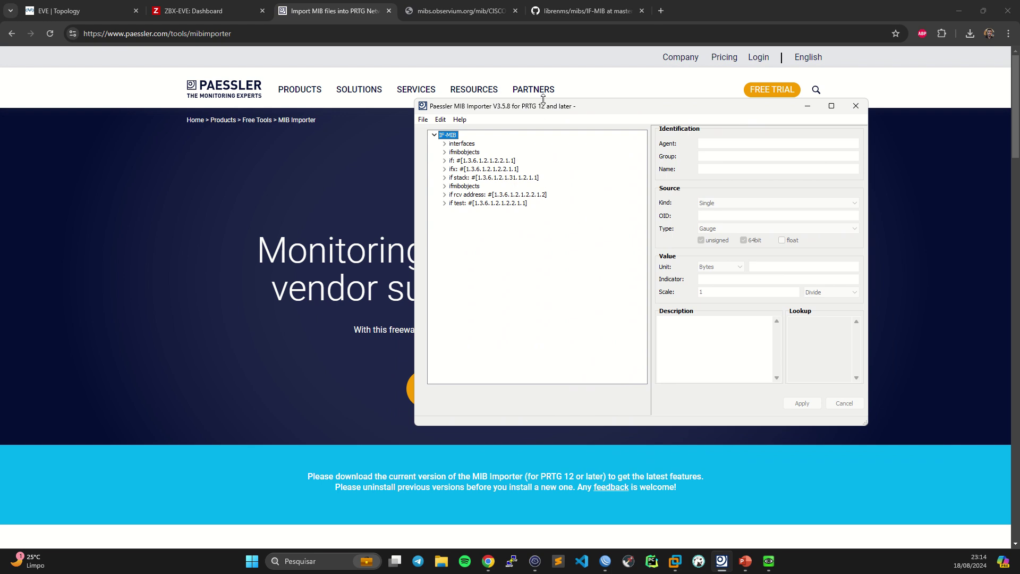
pyautogui.moveTo(542, 109); pyautogui.dragTo(604, 71)
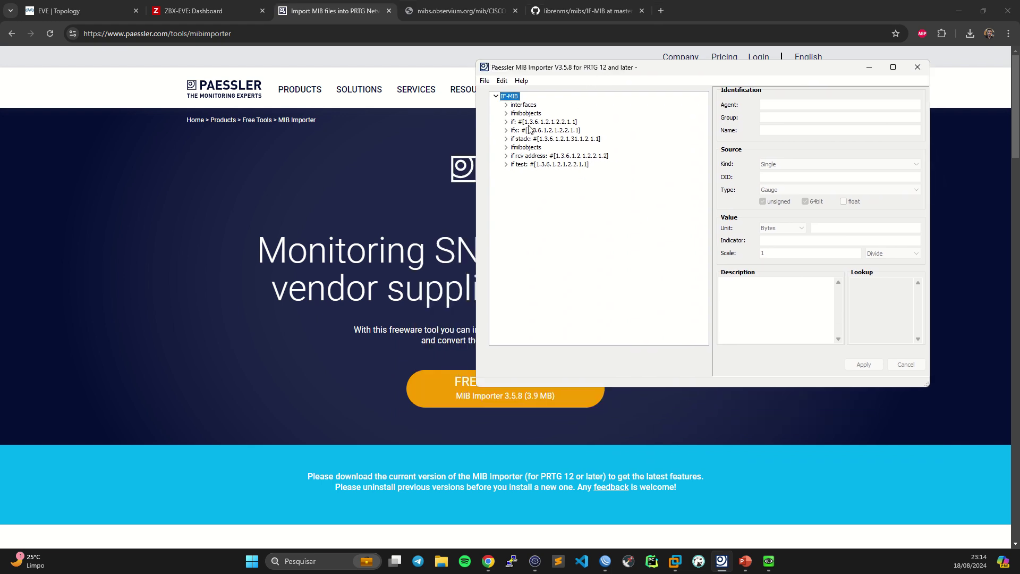
# - Expand the interfaces, if: and ifx branches to list descr, type, mtu and speed
pyautogui.click(505, 106)
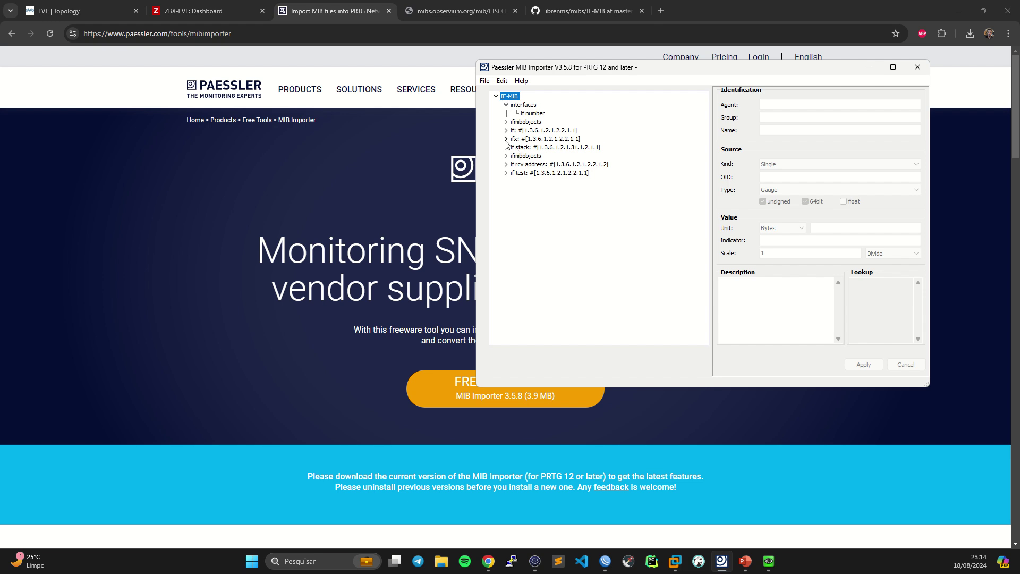
pyautogui.click(505, 130)
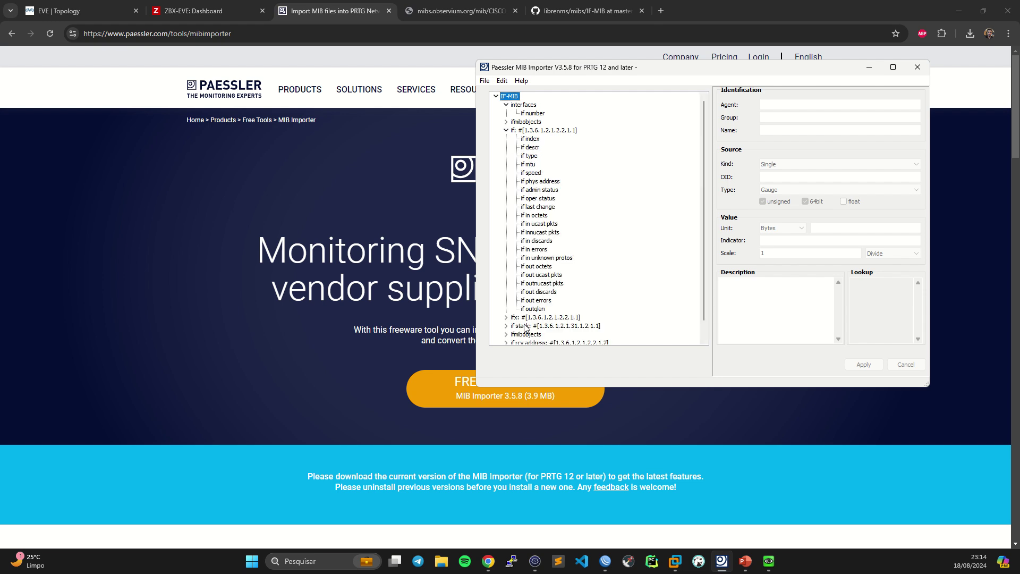
pyautogui.click(506, 317)
pyautogui.scroll(6, 551, 229)
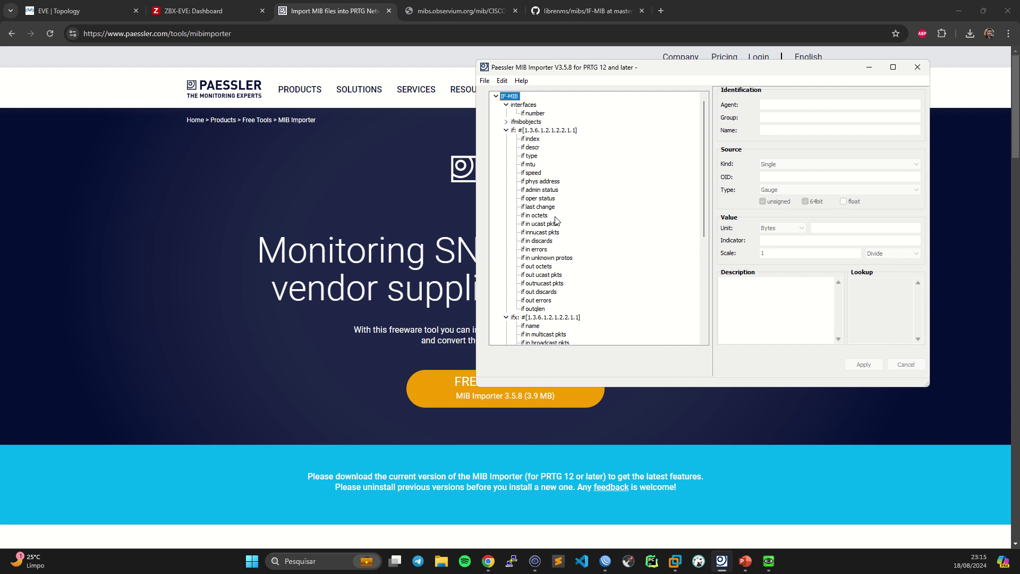
# - Scroll through the IF-MIB object tree, then return to the terminal session with the earlier snmpwalk results
pyautogui.scroll(-3, 568, 234)
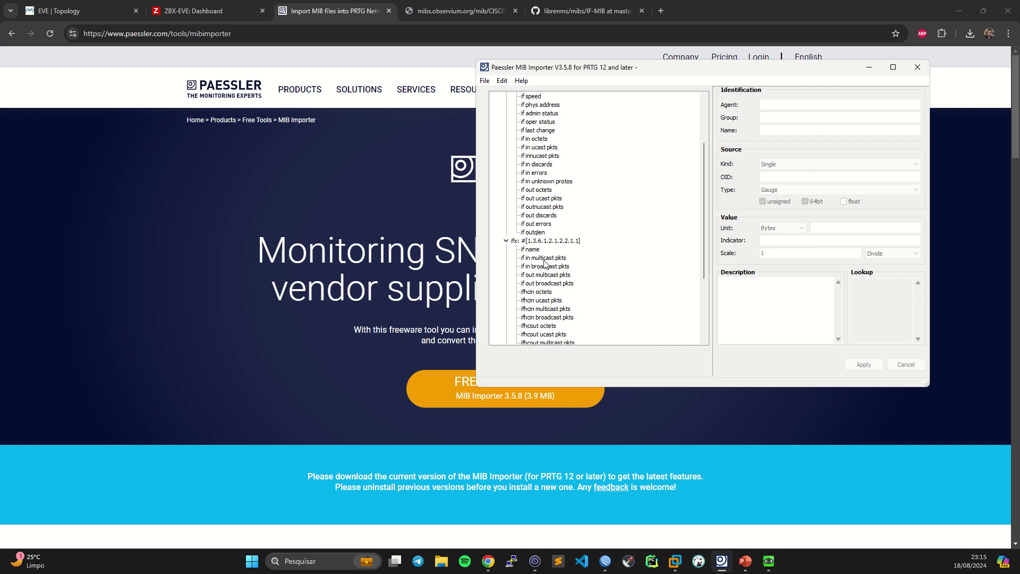
pyautogui.scroll(-4, 544, 261)
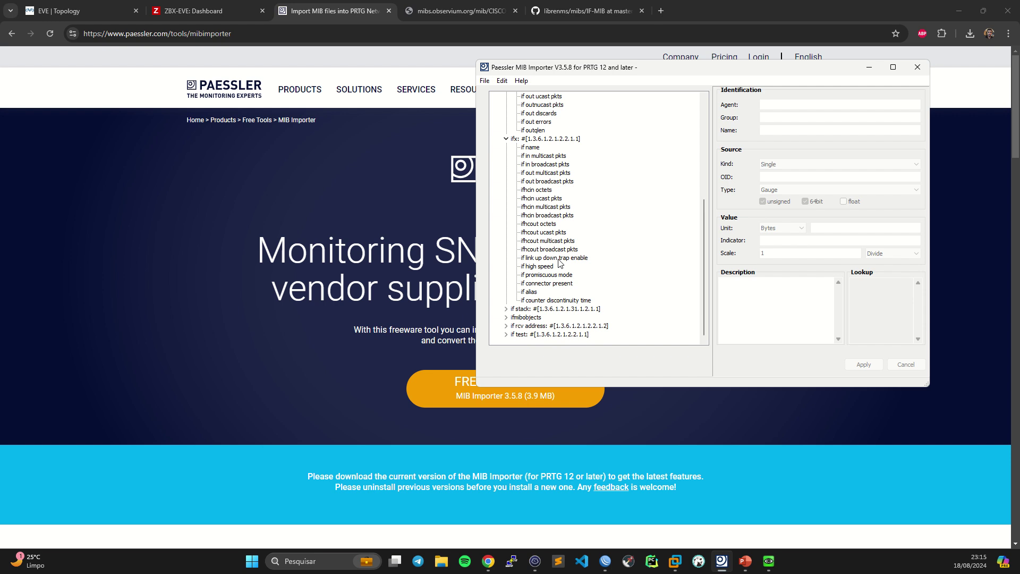
pyautogui.scroll(7, 618, 235)
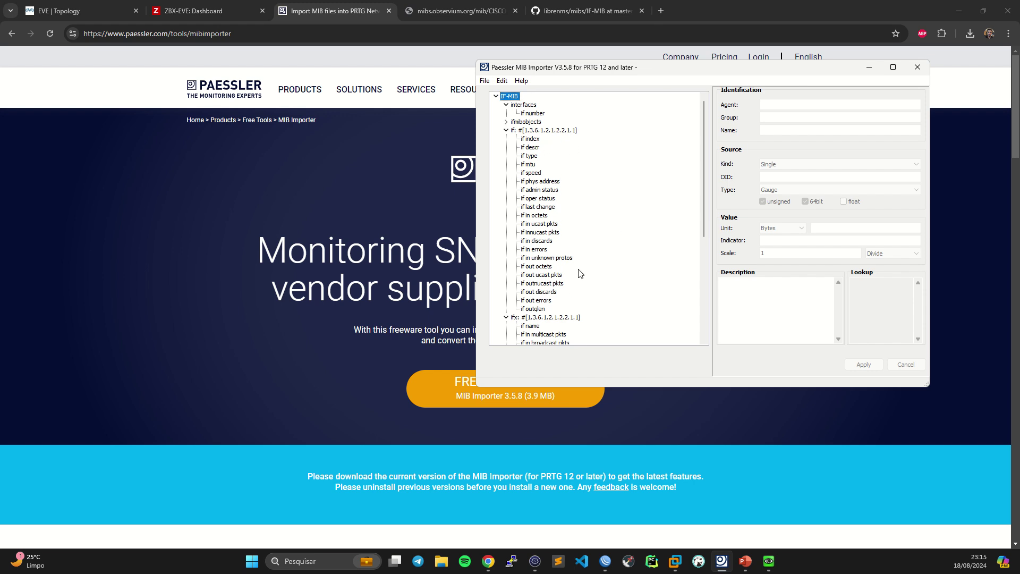
pyautogui.click(536, 562)
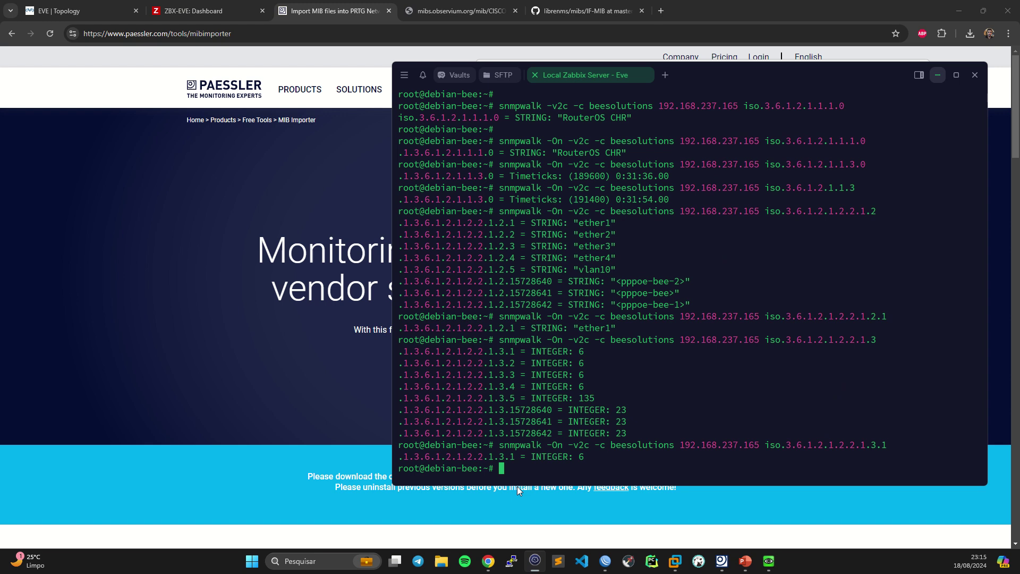
# - Select the ifName object in MIB Importer and copy its OID 1.3.6.1.2.1.31.1.1.1.1
pyautogui.doubleClick(579, 226)
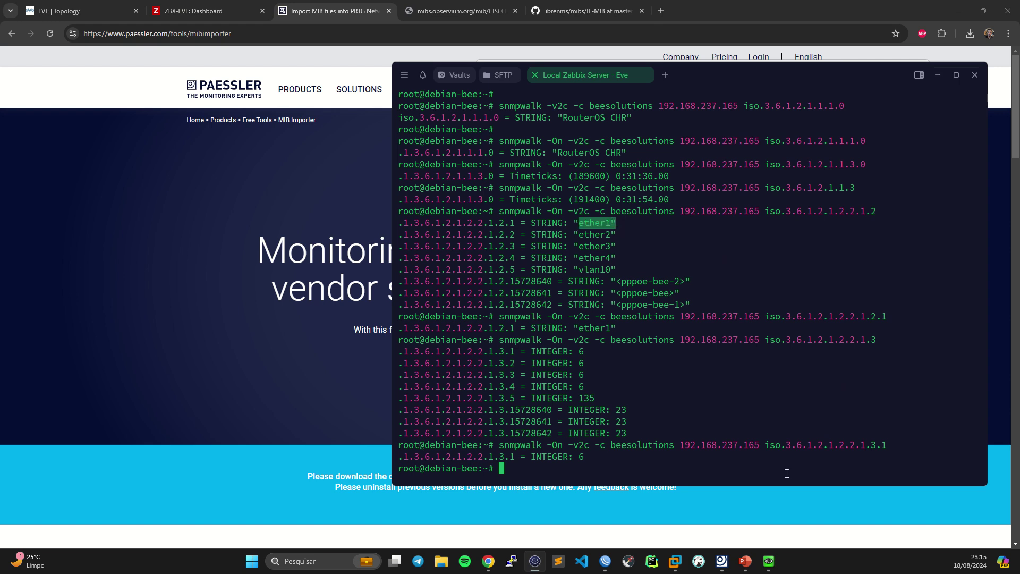
pyautogui.click(721, 561)
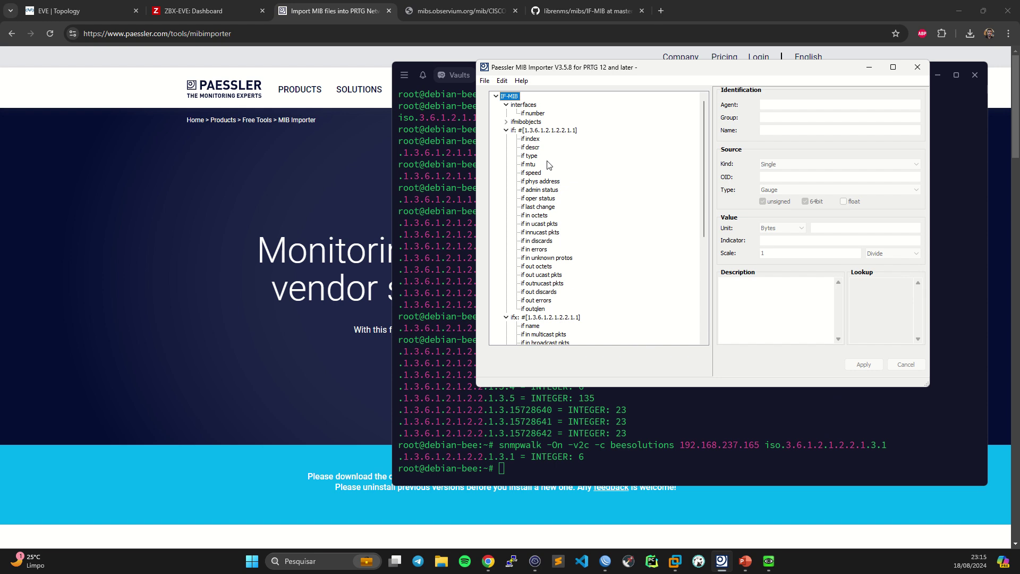
pyautogui.scroll(-3, 611, 216)
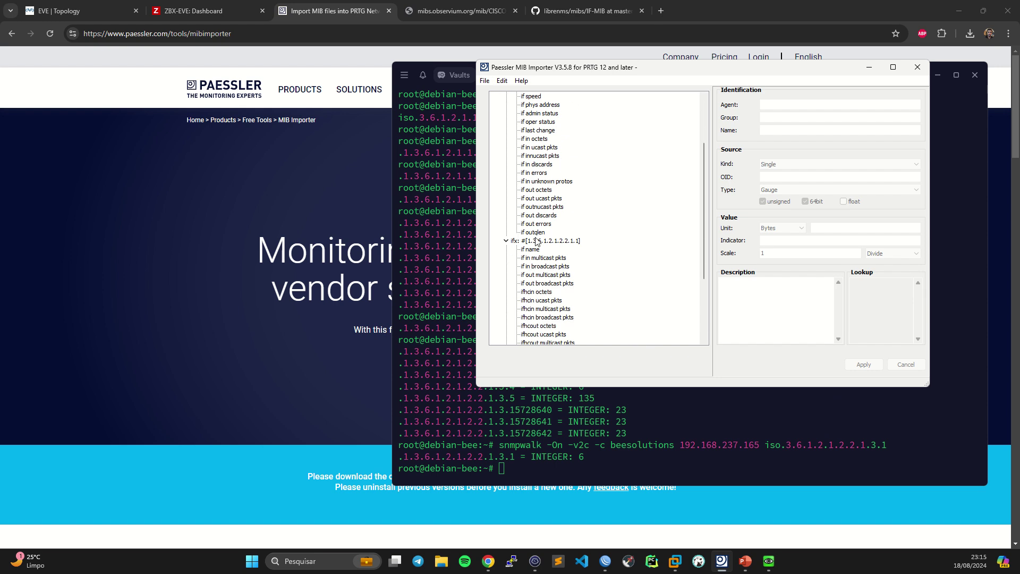
pyautogui.click(530, 250)
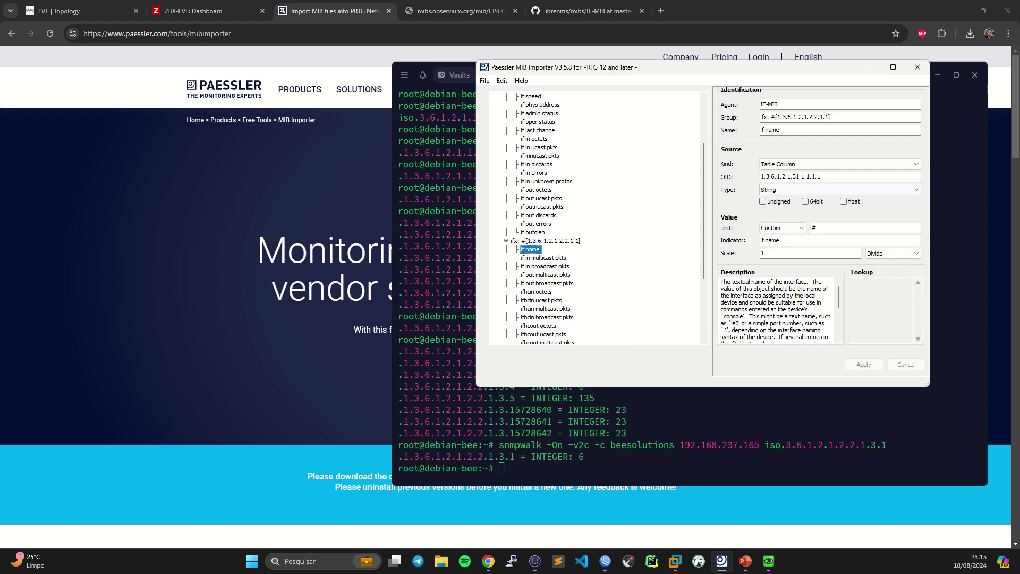
pyautogui.click(862, 116)
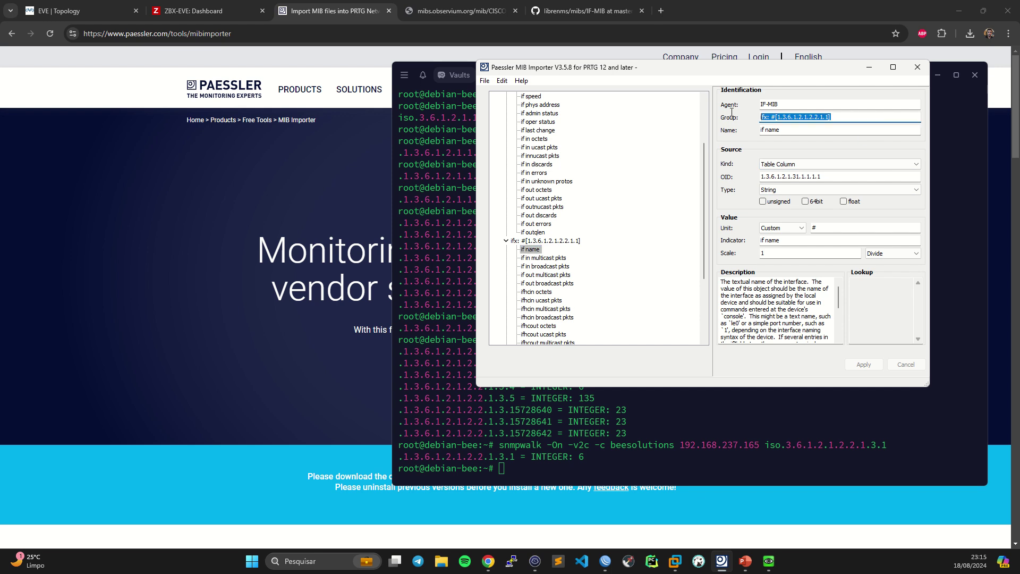
pyautogui.click(854, 179)
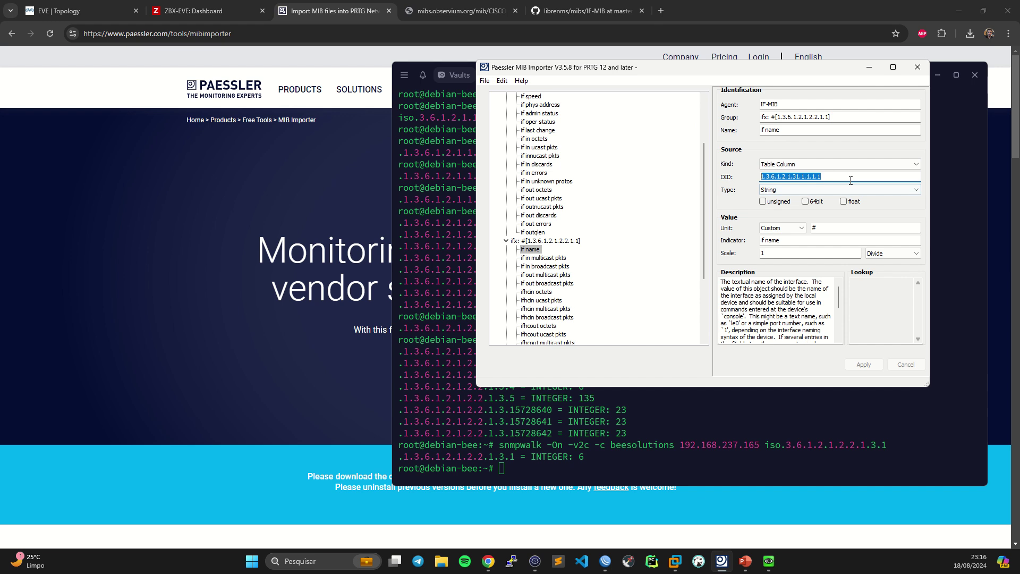
pyautogui.moveTo(857, 176); pyautogui.dragTo(676, 192)
pyautogui.hotkey('ctrl', 'c')
# - Rerun snmpwalk with OID 1.3.6.1.2.1.31.1.1.1.1 to list the router's interface names
pyautogui.click(682, 420)
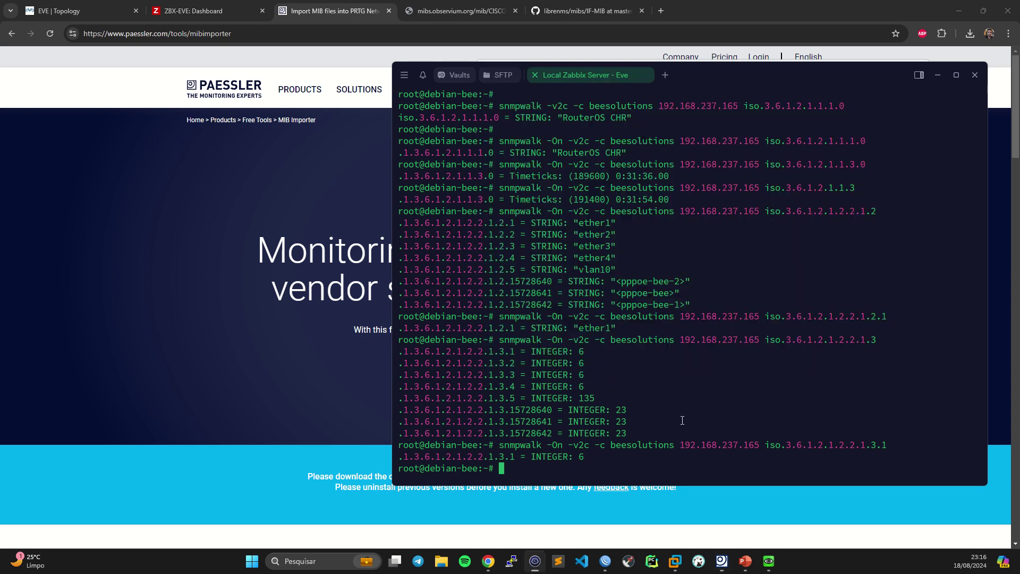
pyautogui.press('Return')
pyautogui.press('Return')
pyautogui.press('Up')
pyautogui.press('BackSpace')
pyautogui.press('BackSpace')
pyautogui.press('BackSpace')
pyautogui.press('BackSpace')
pyautogui.press('BackSpace')
pyautogui.press('BackSpace')
pyautogui.press('BackSpace')
pyautogui.press('BackSpace')
pyautogui.press('BackSpace')
pyautogui.press('BackSpace')
pyautogui.press('BackSpace')
pyautogui.press('BackSpace')
pyautogui.press('BackSpace')
pyautogui.press('BackSpace')
pyautogui.press('BackSpace')
pyautogui.press('BackSpace')
pyautogui.press('BackSpace')
pyautogui.press('BackSpace')
pyautogui.press('BackSpace')
pyautogui.press('BackSpace')
pyautogui.press('BackSpace')
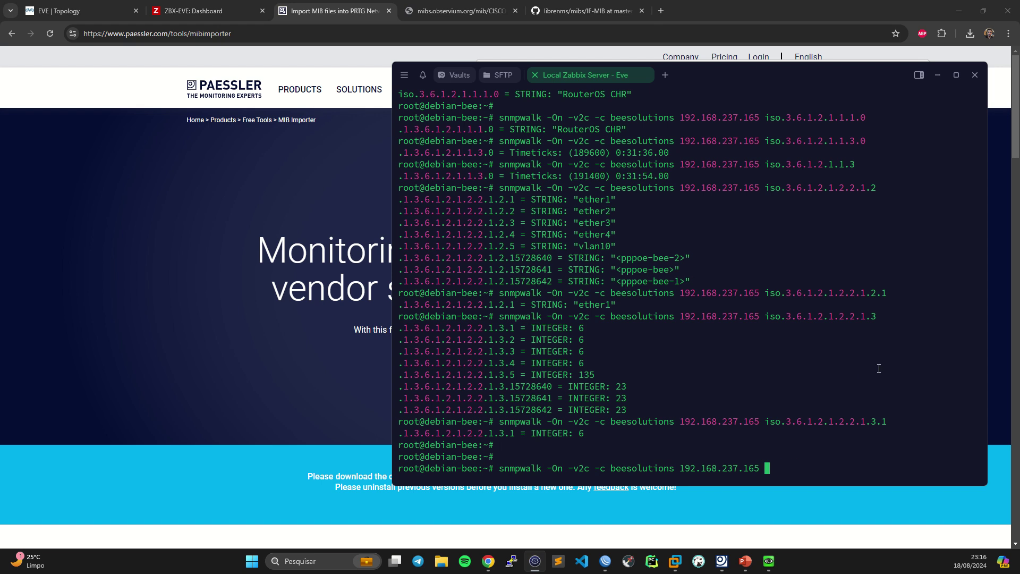
pyautogui.hotkey('ctrl', 'shift', 'v')
pyautogui.press('Return')
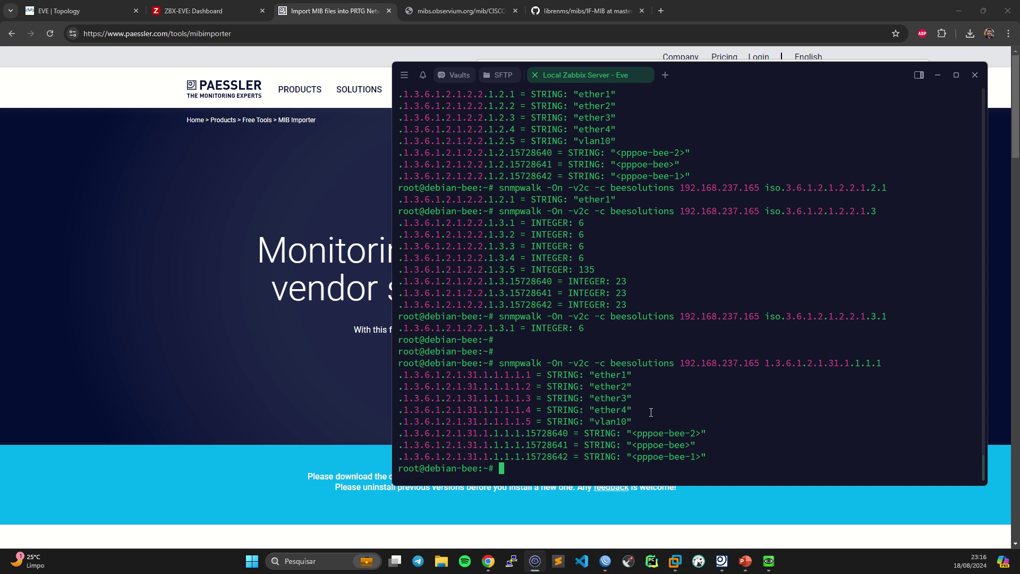
pyautogui.press('Return')
pyautogui.press('Return')
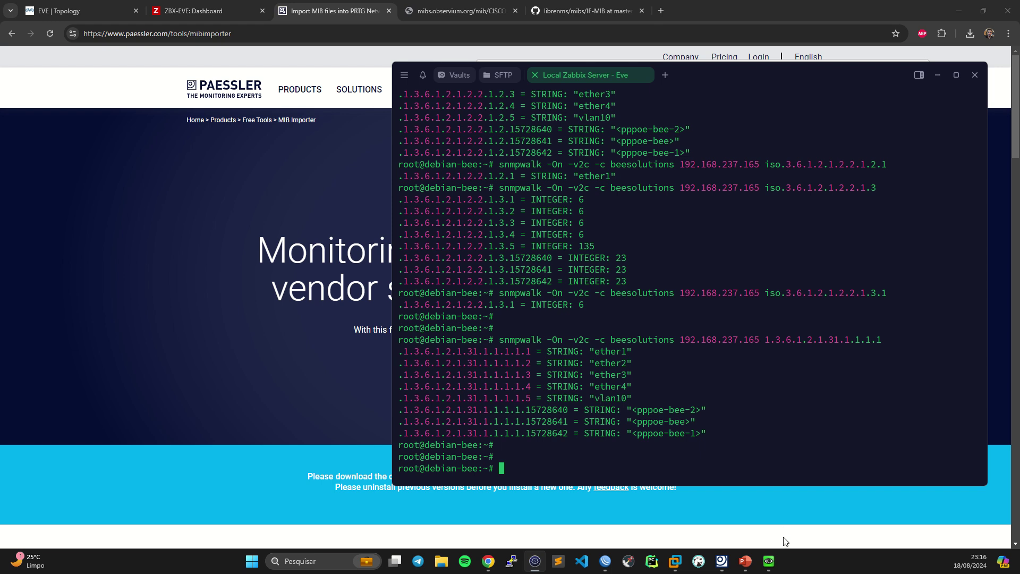
pyautogui.click(721, 560)
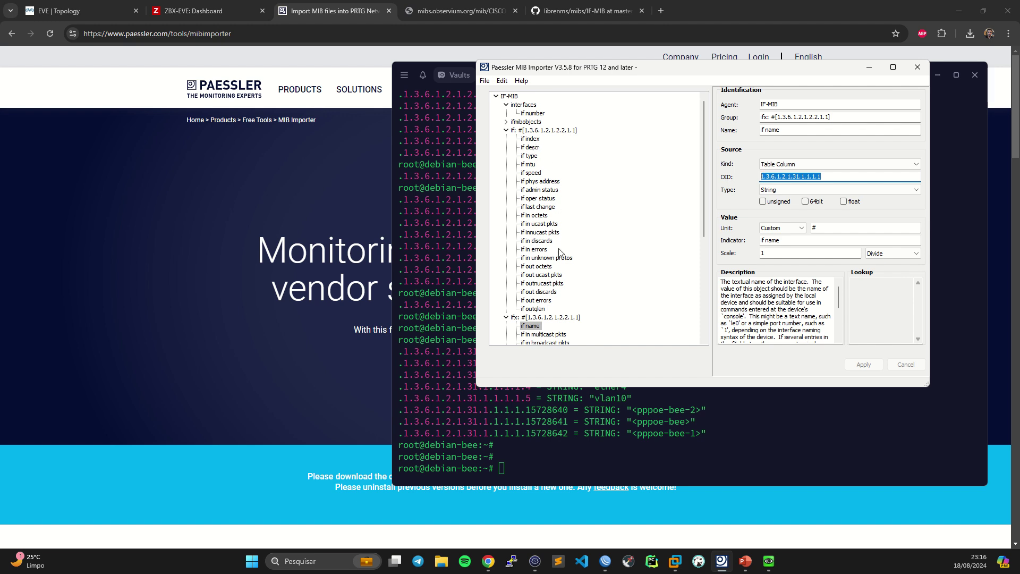
# - Select the ifAlias object in MIB Importer and copy its OID 1.3.6.1.2.1.31.1.1.1.18
pyautogui.scroll(-6, 559, 251)
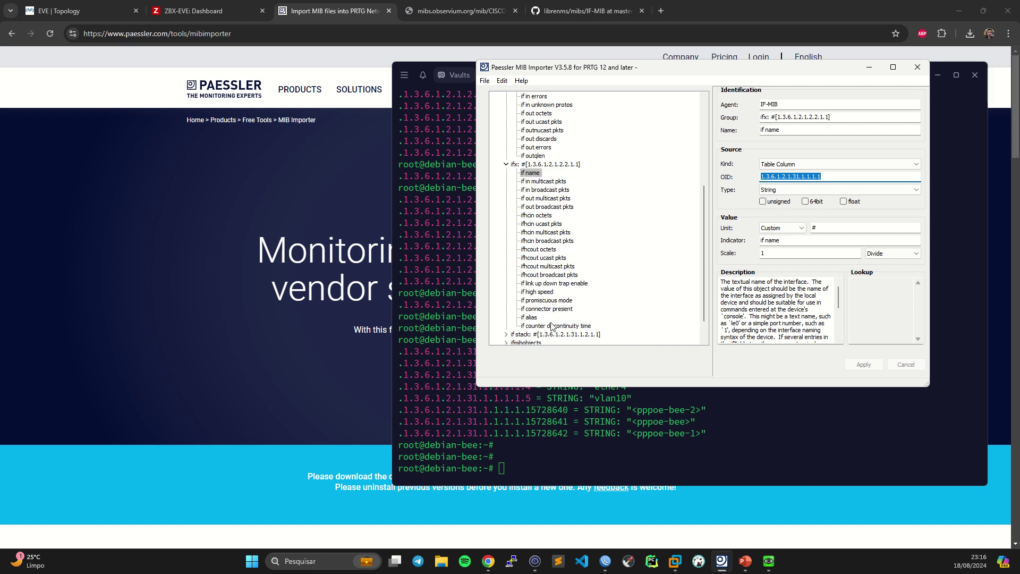
pyautogui.click(530, 318)
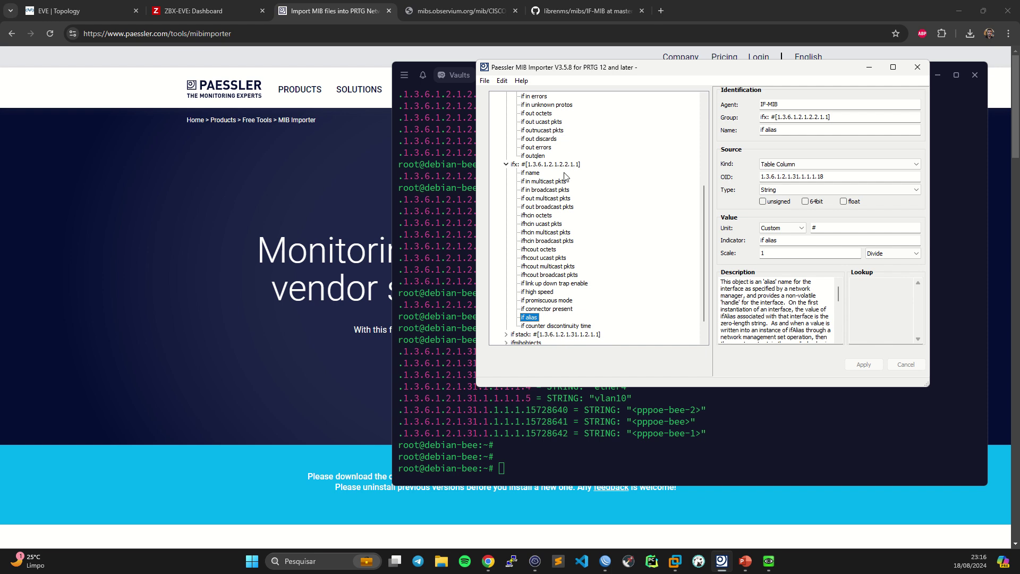
pyautogui.click(826, 175)
pyautogui.doubleClick(826, 176)
pyautogui.hotkey('ctrl', 'c')
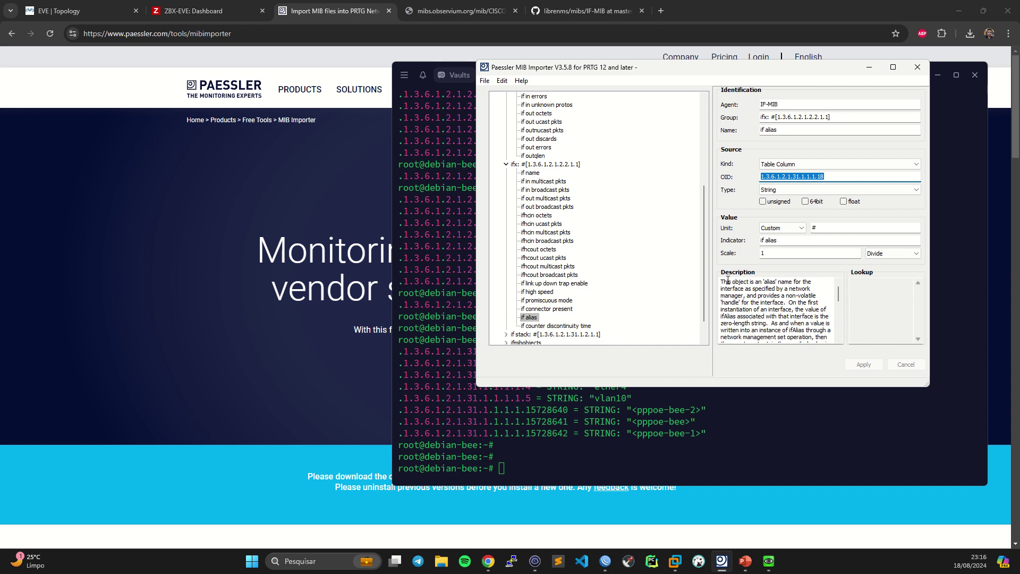
# - Run snmpwalk on 1.3.6.1.2.1.31.1.1.1.18, which returns empty aliases for every interface
pyautogui.click(681, 420)
pyautogui.press('Return')
pyautogui.press('Up')
pyautogui.press('BackSpace')
pyautogui.press('BackSpace')
pyautogui.press('BackSpace')
pyautogui.press('BackSpace')
pyautogui.press('BackSpace')
pyautogui.press('BackSpace')
pyautogui.press('BackSpace')
pyautogui.press('BackSpace')
pyautogui.press('BackSpace')
pyautogui.press('BackSpace')
pyautogui.press('BackSpace')
pyautogui.press('BackSpace')
pyautogui.press('BackSpace')
pyautogui.press('BackSpace')
pyautogui.press('BackSpace')
pyautogui.press('BackSpace')
pyautogui.press('BackSpace')
pyautogui.press('BackSpace')
pyautogui.press('BackSpace')
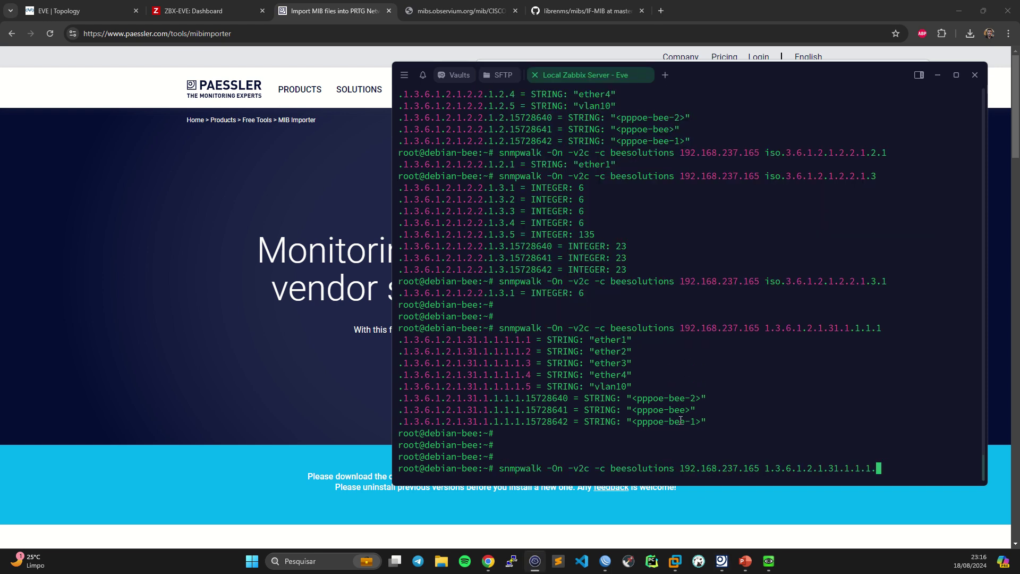
pyautogui.press('BackSpace')
pyautogui.press('BackSpace')
pyautogui.press('BackSpace')
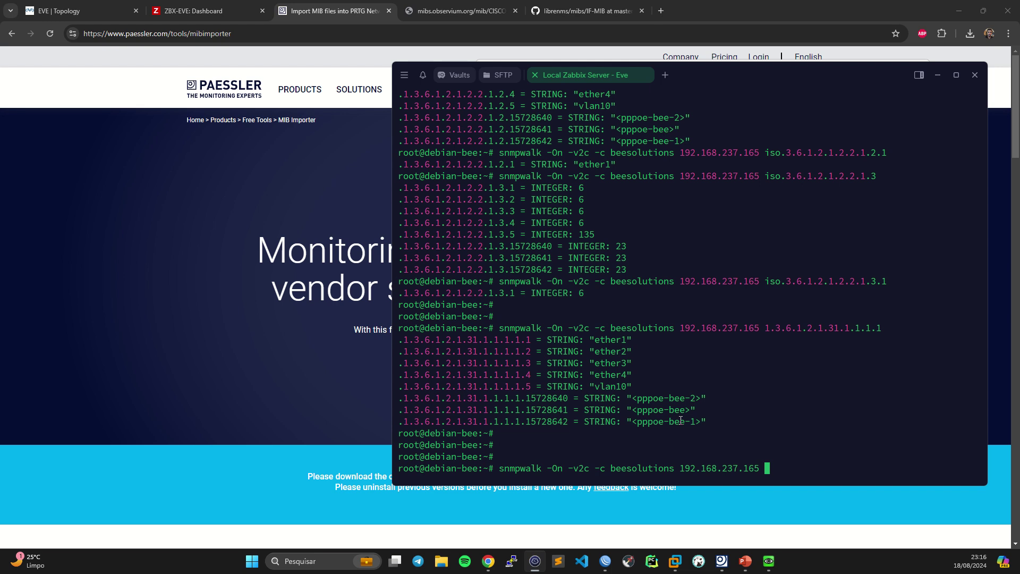
pyautogui.hotkey('ctrl', 'shift', 'v')
pyautogui.press('Return')
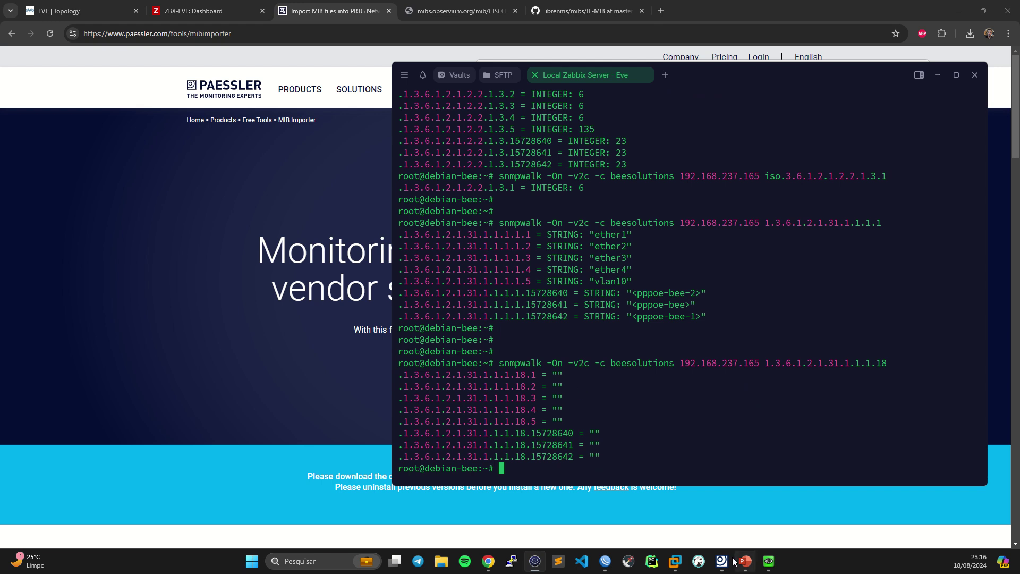
# - In WinBox, give interface ether1 the comment 'Uplink'
pyautogui.click(606, 561)
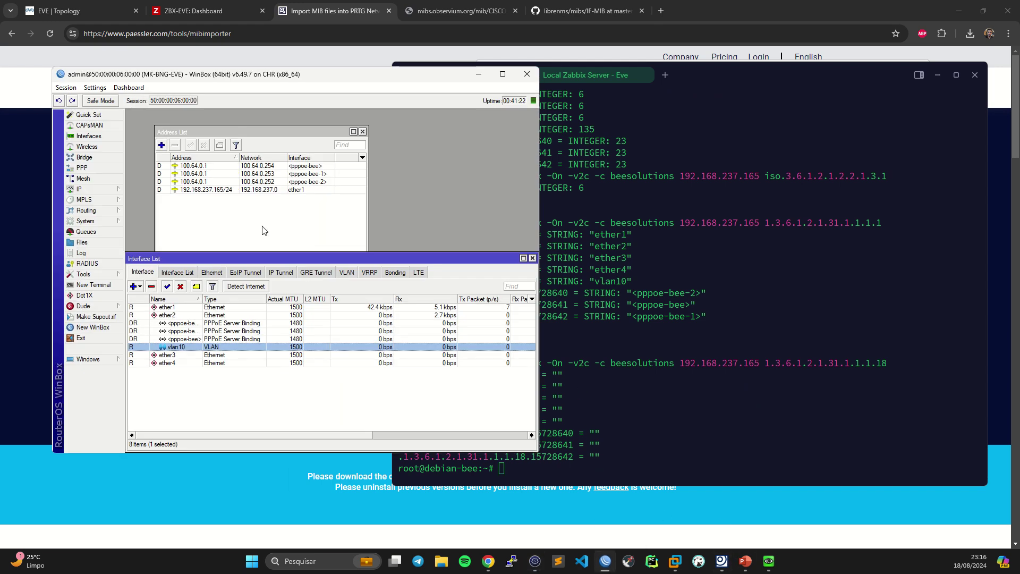
pyautogui.doubleClick(186, 308)
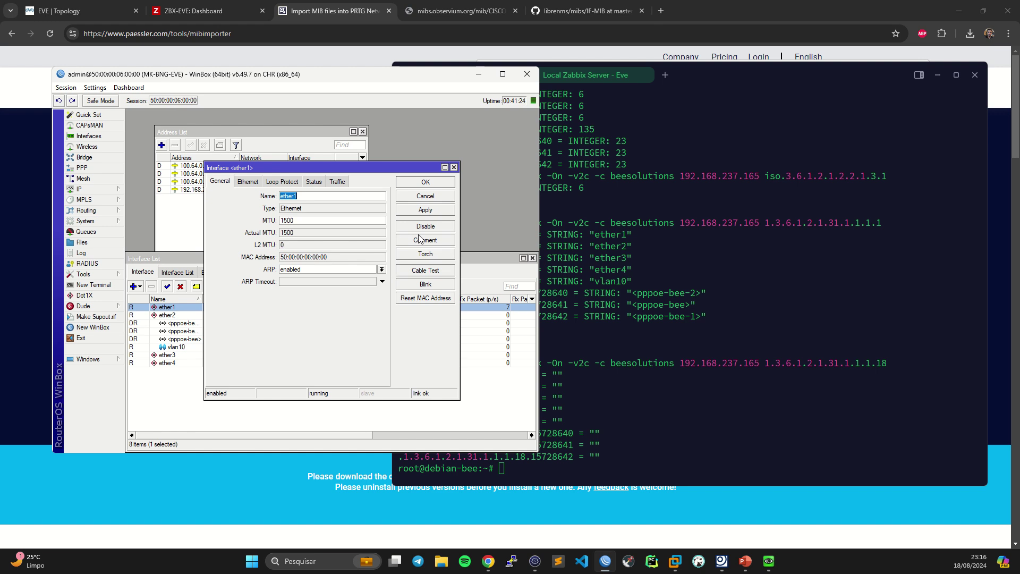
pyautogui.click(425, 240)
pyautogui.write('U')
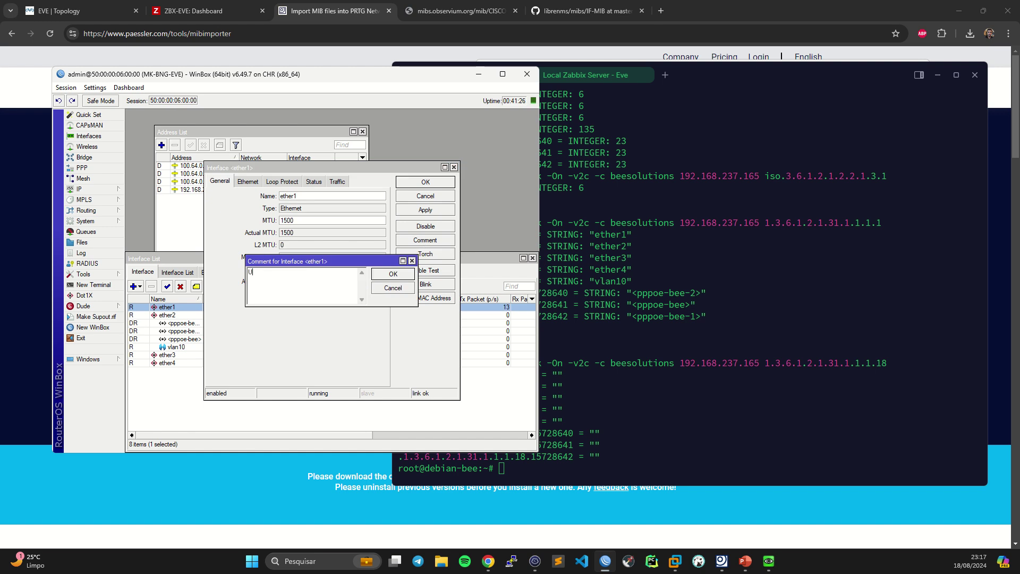
pyautogui.write('plink')
pyautogui.press('Return')
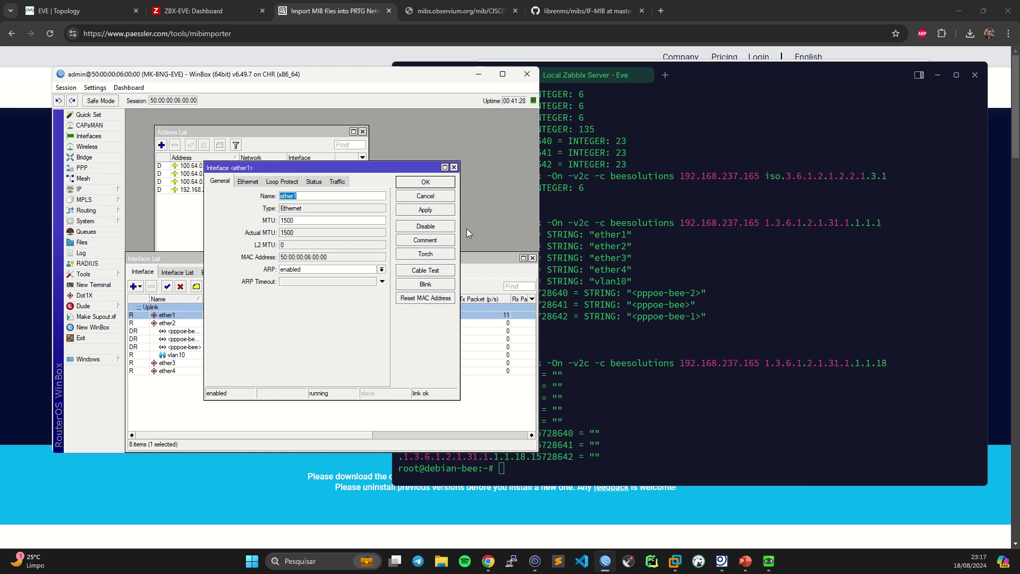
pyautogui.click(443, 183)
# - Rerun the ifAlias snmpwalk to confirm interface 1 now reports 'Uplink'
pyautogui.click(767, 299)
pyautogui.press('Return')
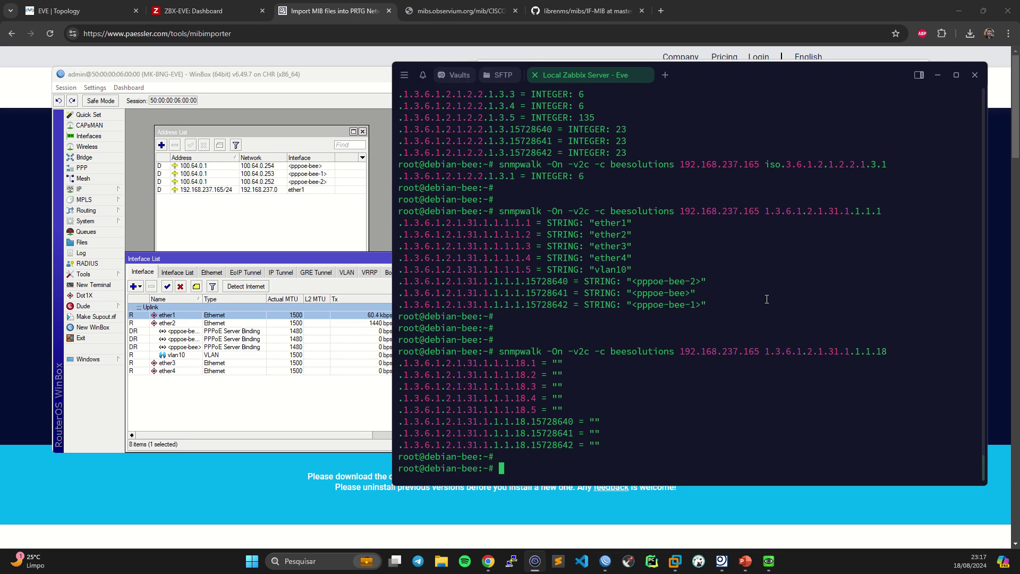
pyautogui.press('Up')
pyautogui.press('Return')
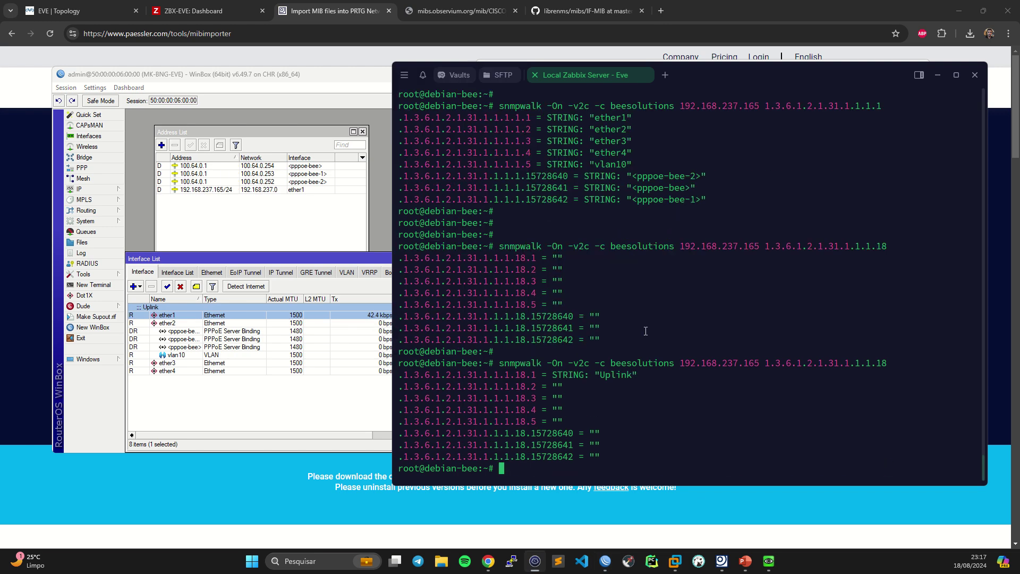
pyautogui.moveTo(594, 376); pyautogui.dragTo(672, 385)
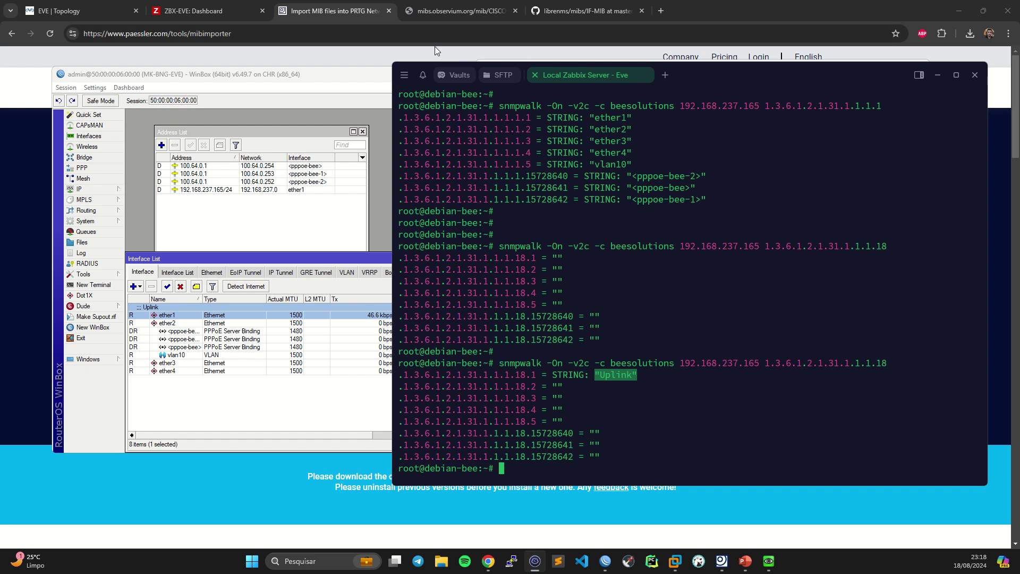
# - Glance at the Observium MIB Browser, then show the librenms IF-MIB source file on GitHub
pyautogui.click(344, 41)
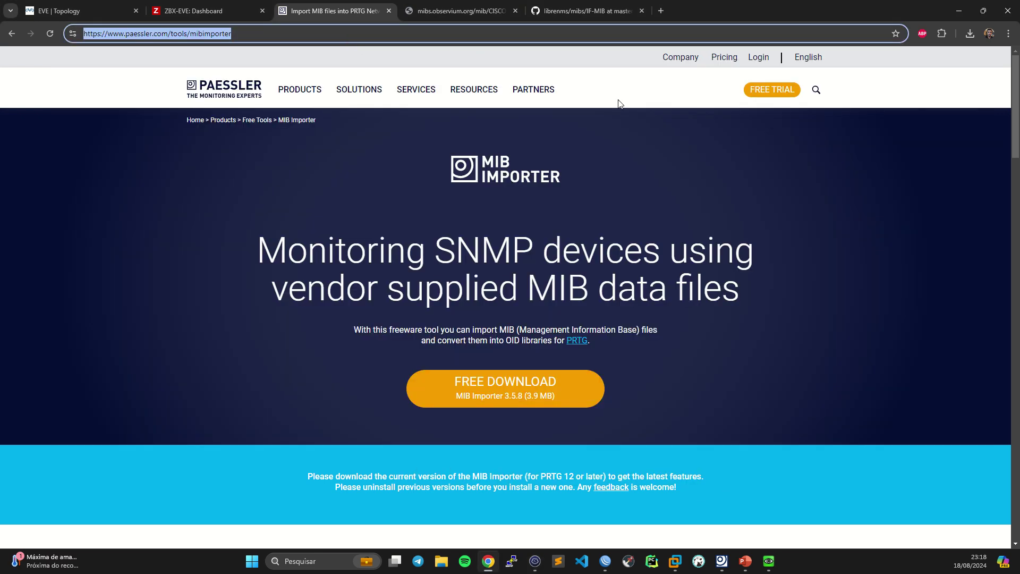
pyautogui.click(599, 90)
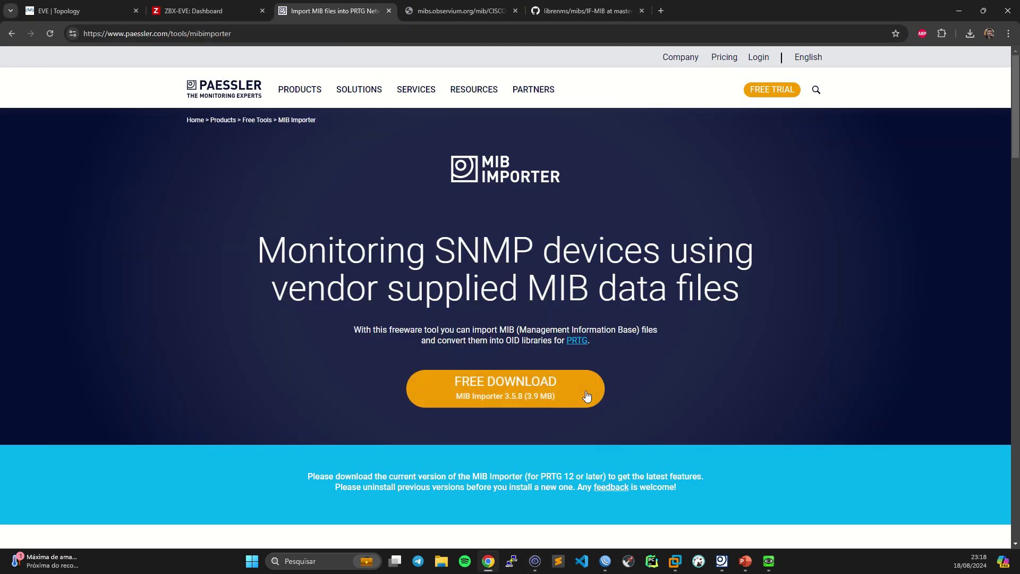
pyautogui.click(452, 11)
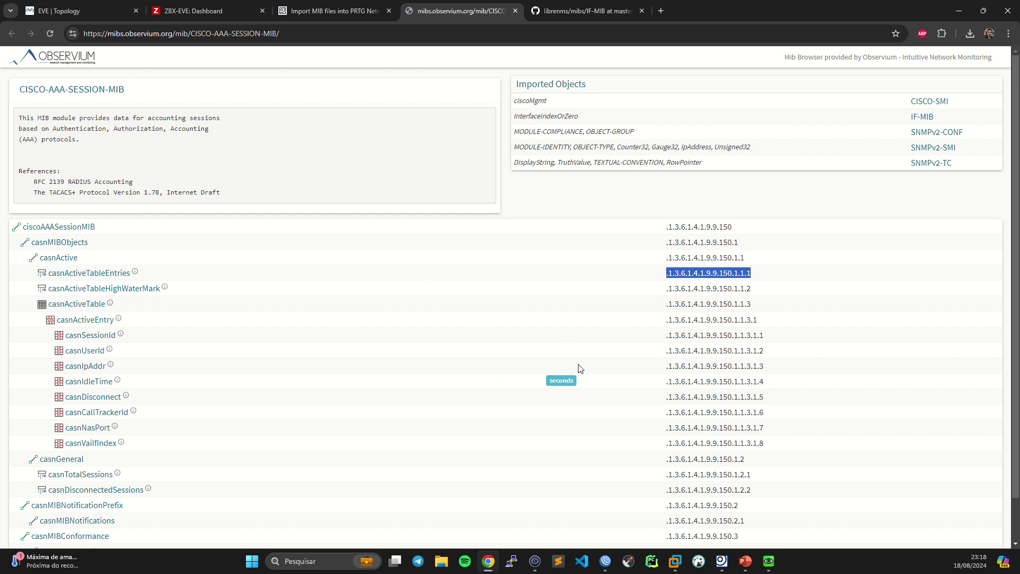
pyautogui.click(721, 561)
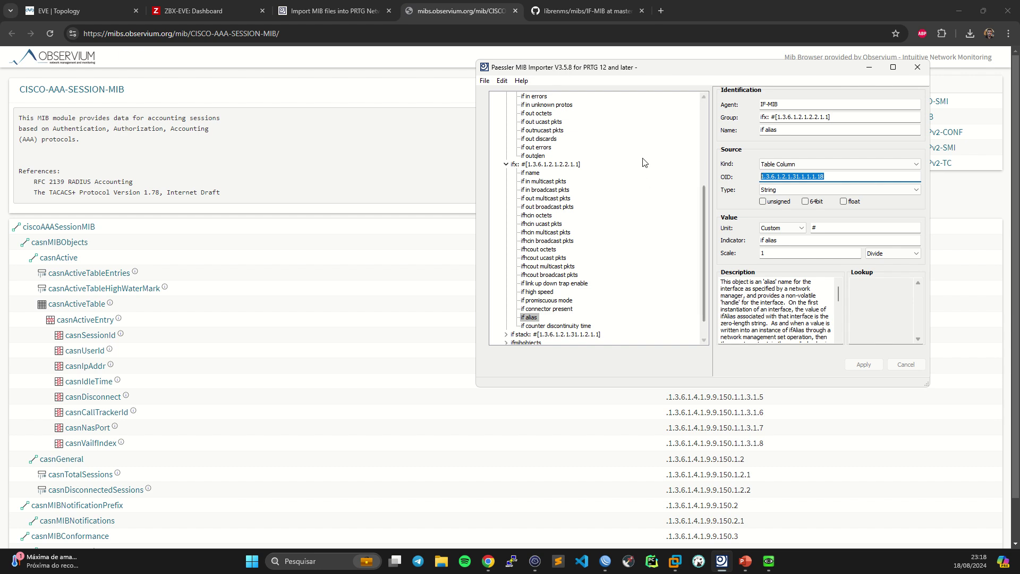
pyautogui.click(460, 154)
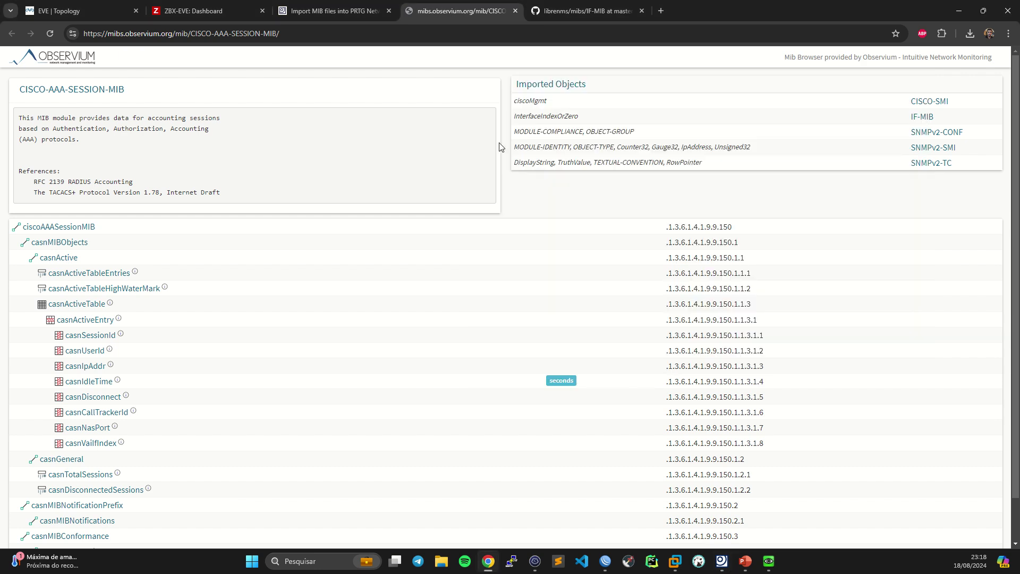
pyautogui.click(577, 6)
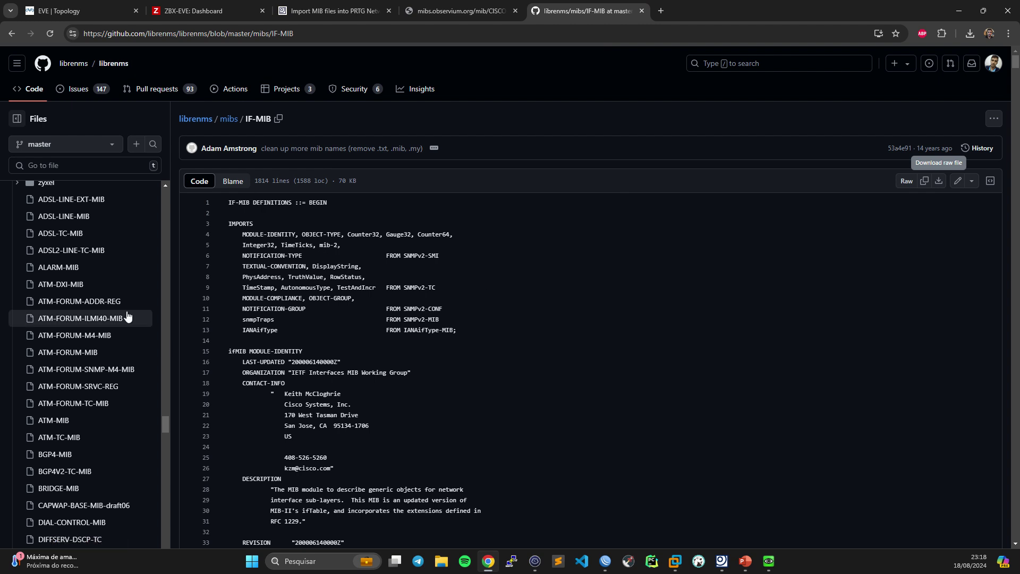
pyautogui.scroll(7, 99, 313)
pyautogui.scroll(15, 99, 313)
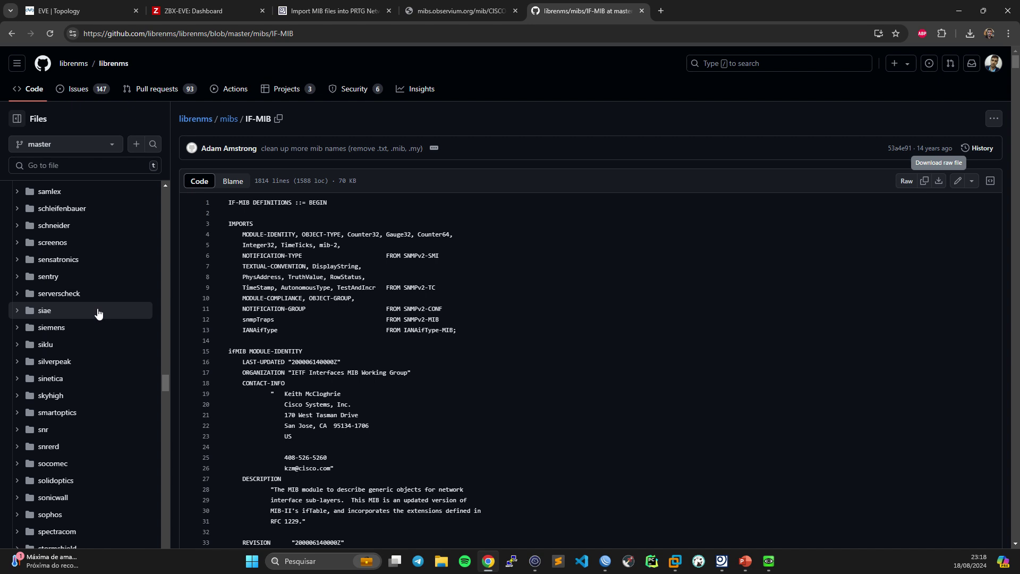
pyautogui.scroll(15, 97, 314)
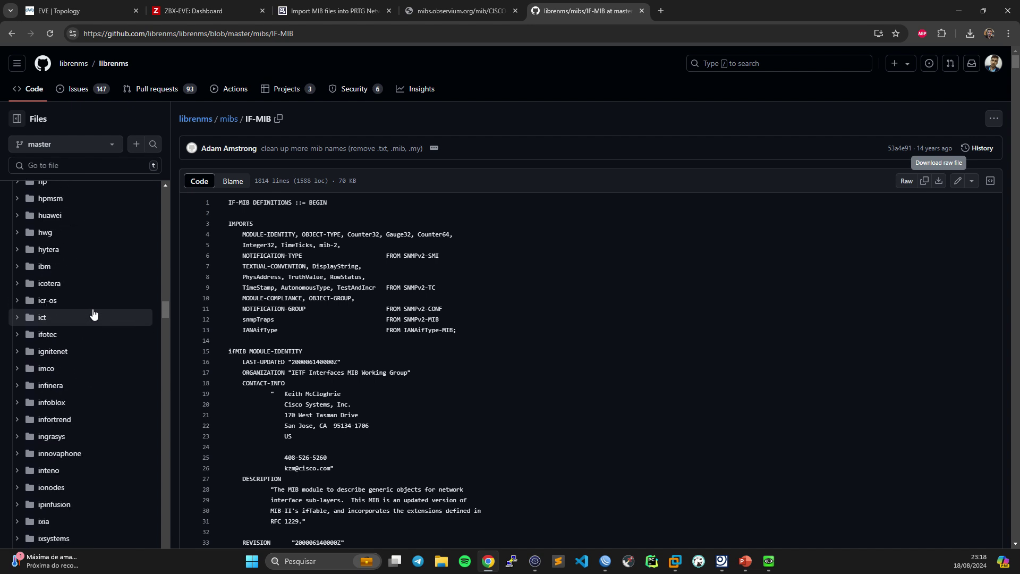
pyautogui.scroll(12, 93, 315)
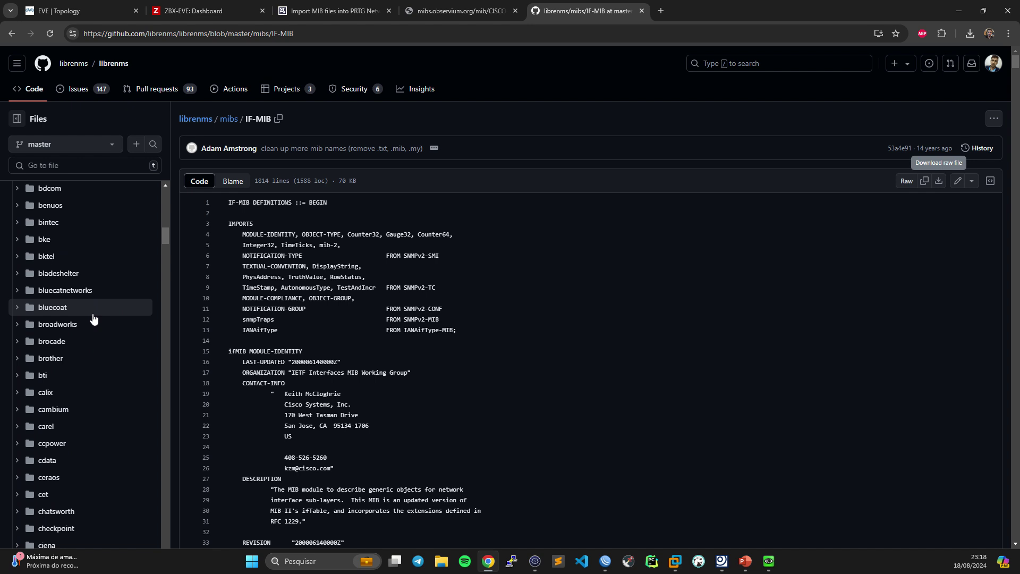
pyautogui.scroll(20, 93, 317)
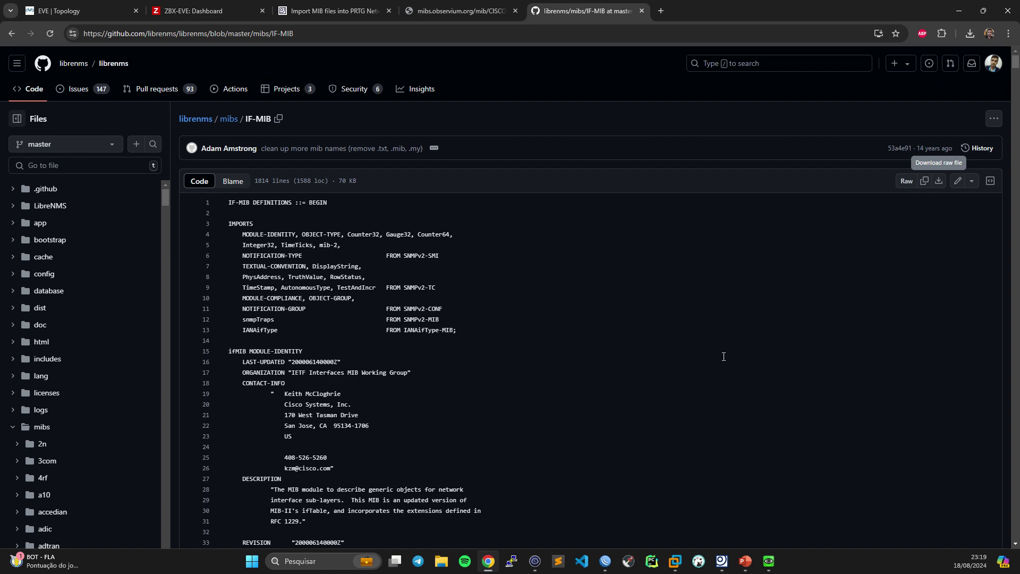
# - Check the if alias OID 1.3.6.1.2.1.31.1.1.1.18 and description, then return to the CISCO-AAA-SESSION-MIB page
pyautogui.click(722, 561)
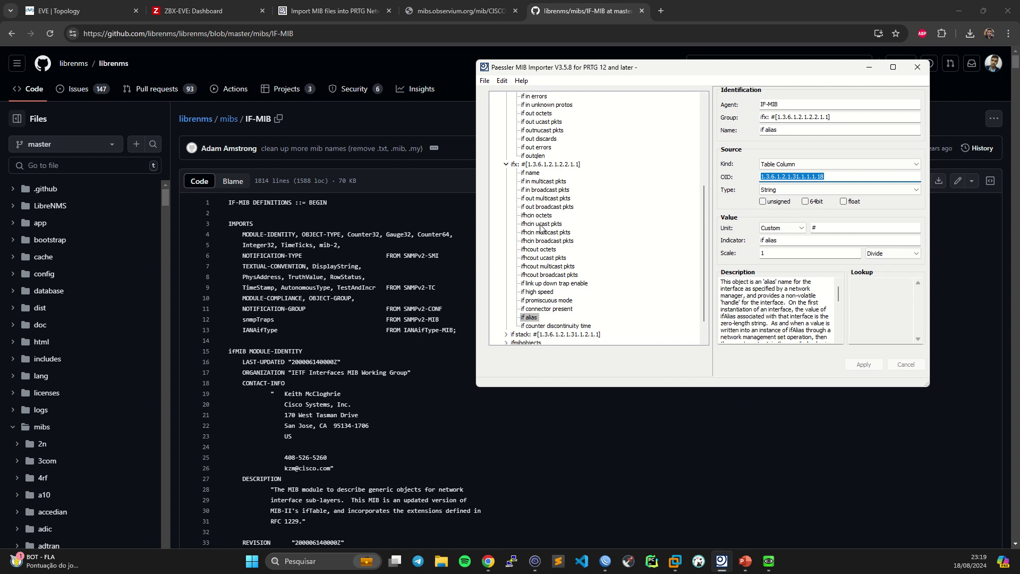
pyautogui.click(842, 178)
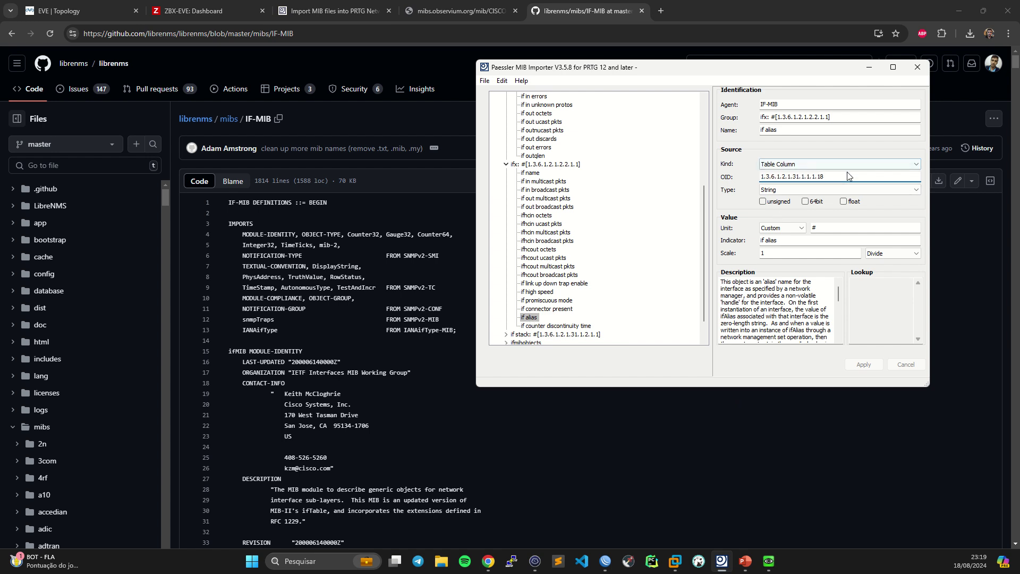
pyautogui.scroll(-3, 783, 309)
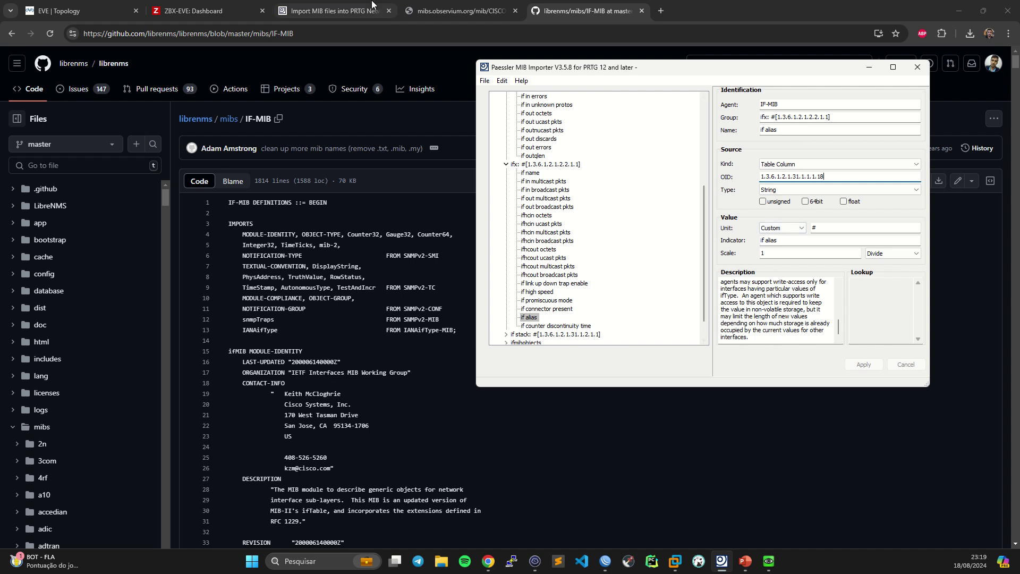
pyautogui.click(436, 9)
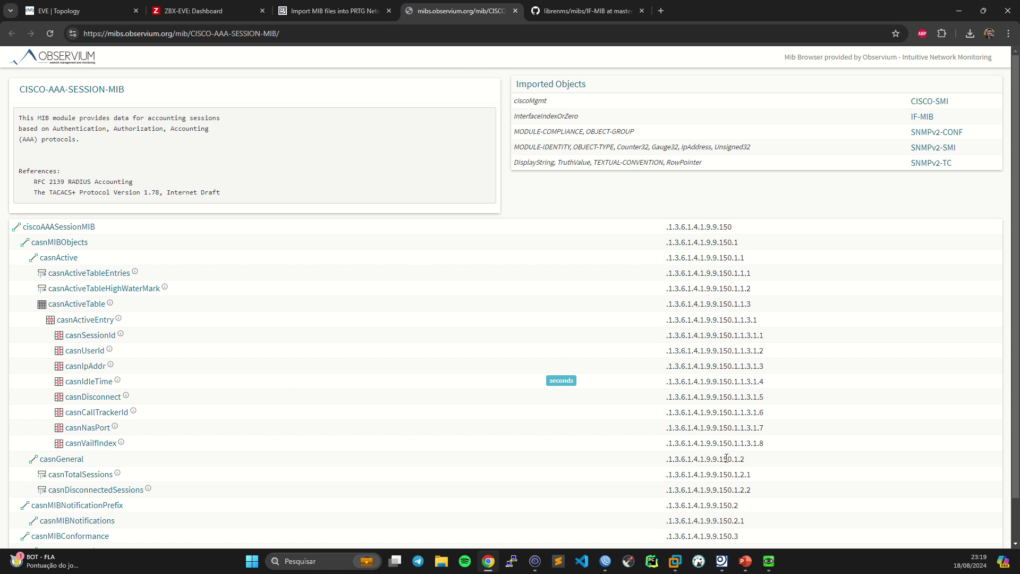
# - Scroll the IF-MIB tree in MIB Importer, then bring up the terminal showing ifAlias 'Uplink' for interface 1
pyautogui.scroll(-1, 736, 360)
pyautogui.scroll(1, 611, 449)
pyautogui.click(721, 561)
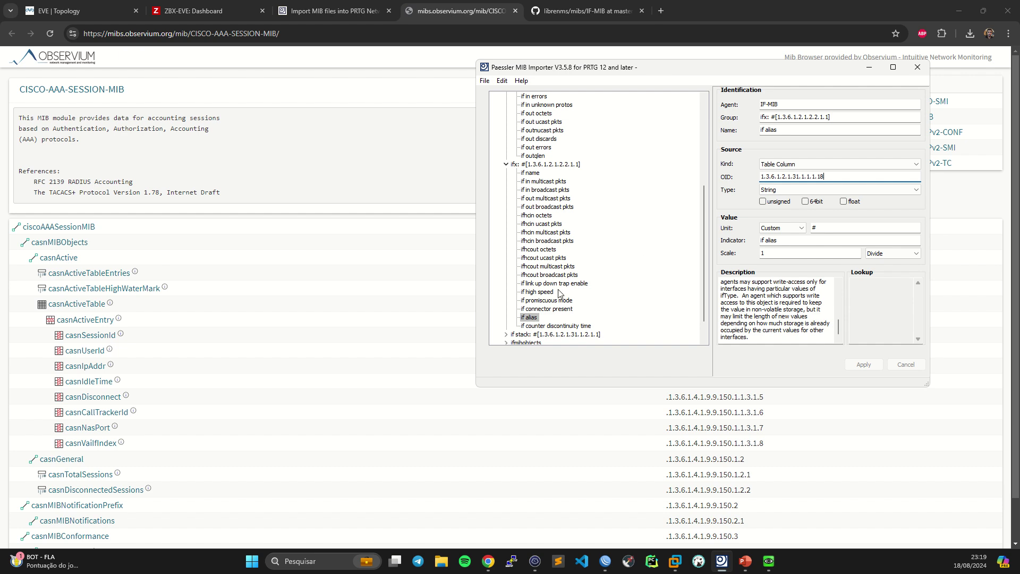
pyautogui.scroll(6, 561, 292)
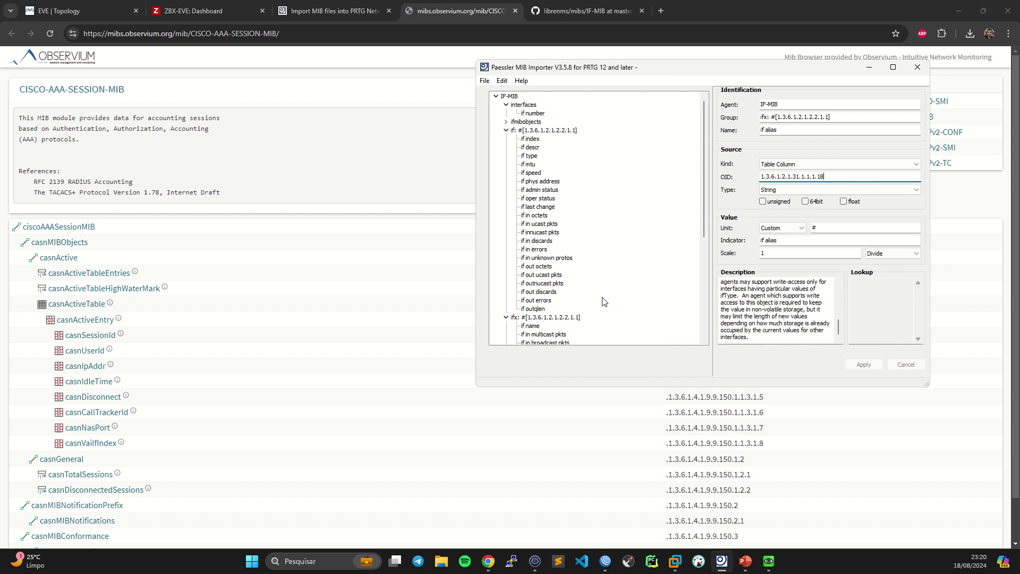
pyautogui.scroll(-2, 604, 300)
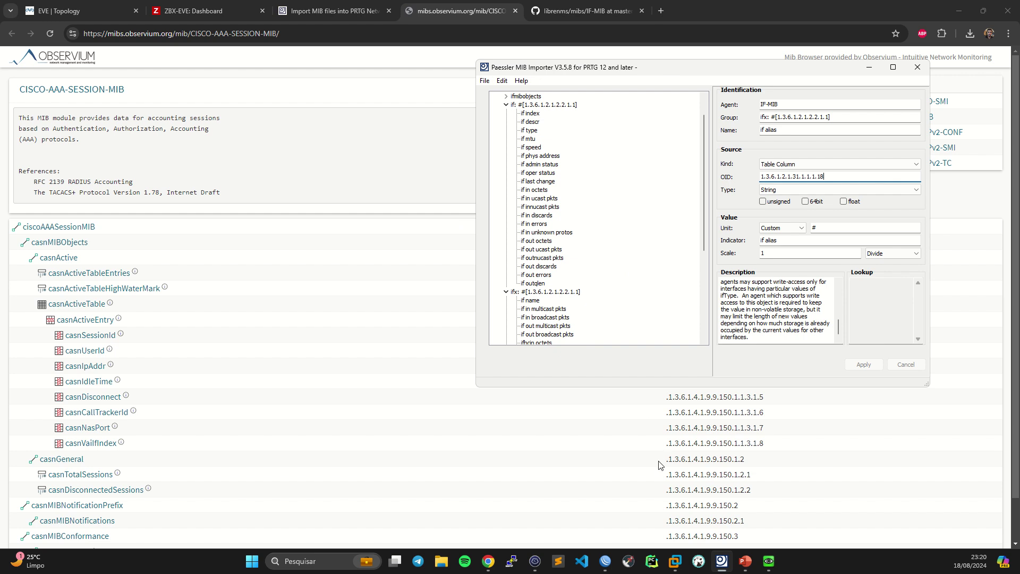
pyautogui.click(542, 563)
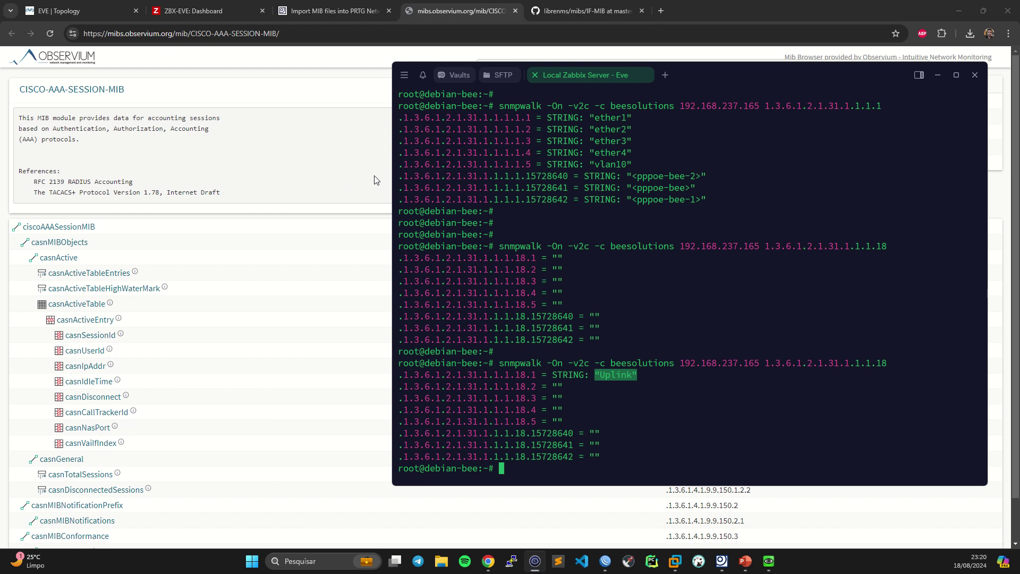
# - Bring the browser window in front of the terminal
pyautogui.click(269, 167)
# - In Zabbix, review the Templates list and new-template form, then go to Data collection > Hosts
pyautogui.click(218, 10)
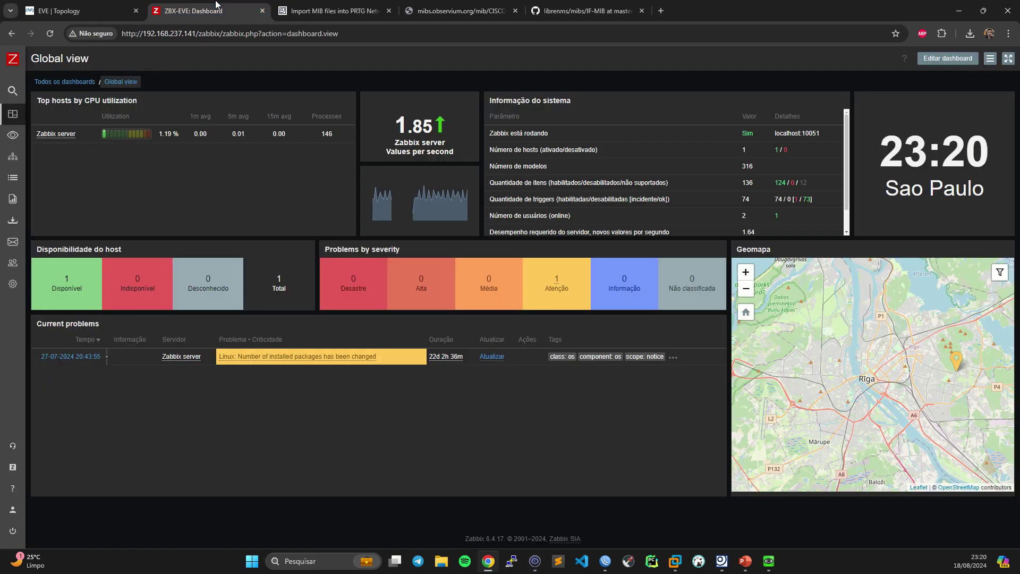
pyautogui.click(13, 242)
pyautogui.click(36, 220)
pyautogui.click(40, 271)
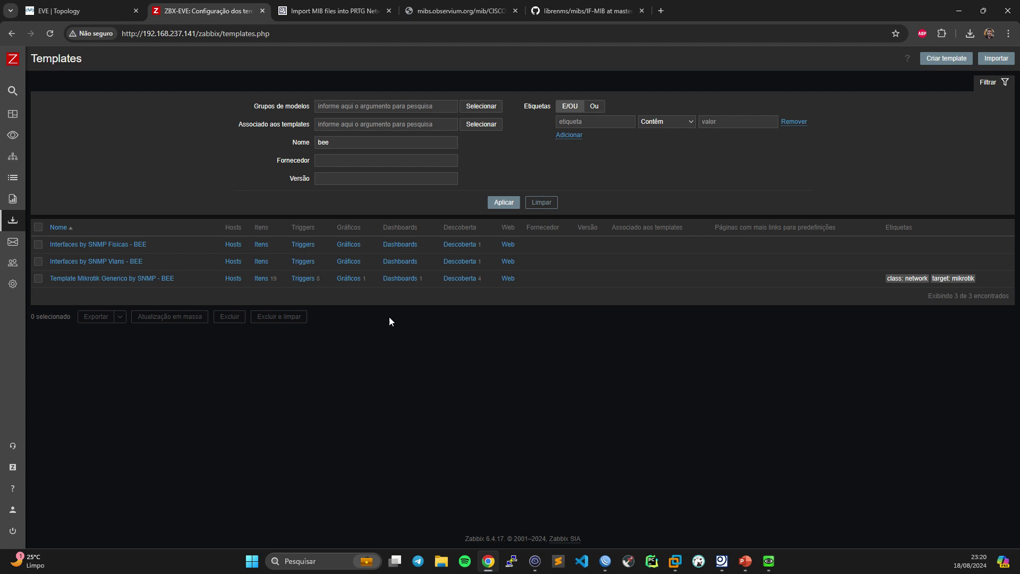
pyautogui.click(945, 59)
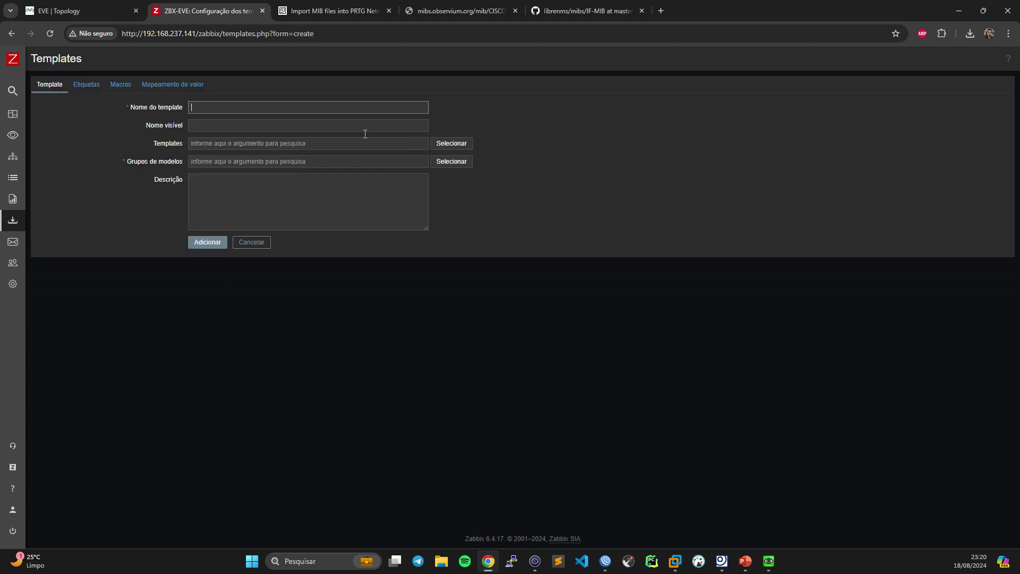
pyautogui.click(51, 291)
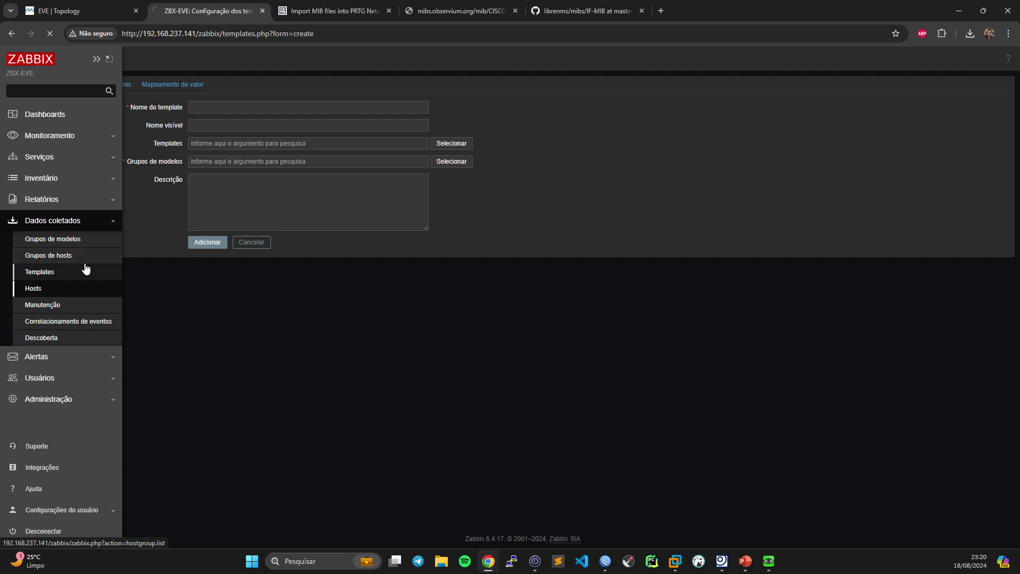
# - Start a new host named MK-BNG-EVE in group BEE with an SNMP interface
pyautogui.click(952, 58)
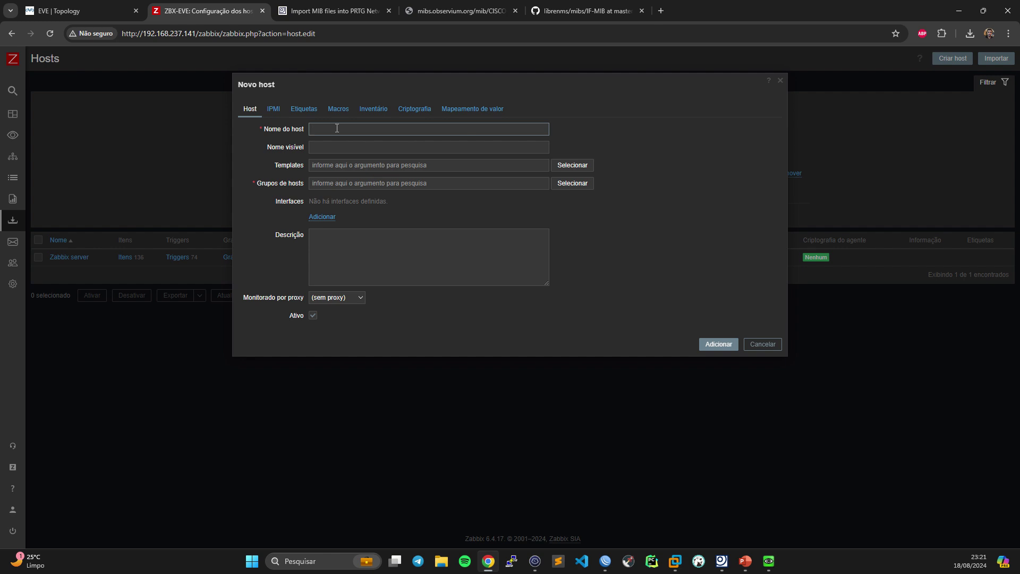
pyautogui.write('MK-BNG-EVE')
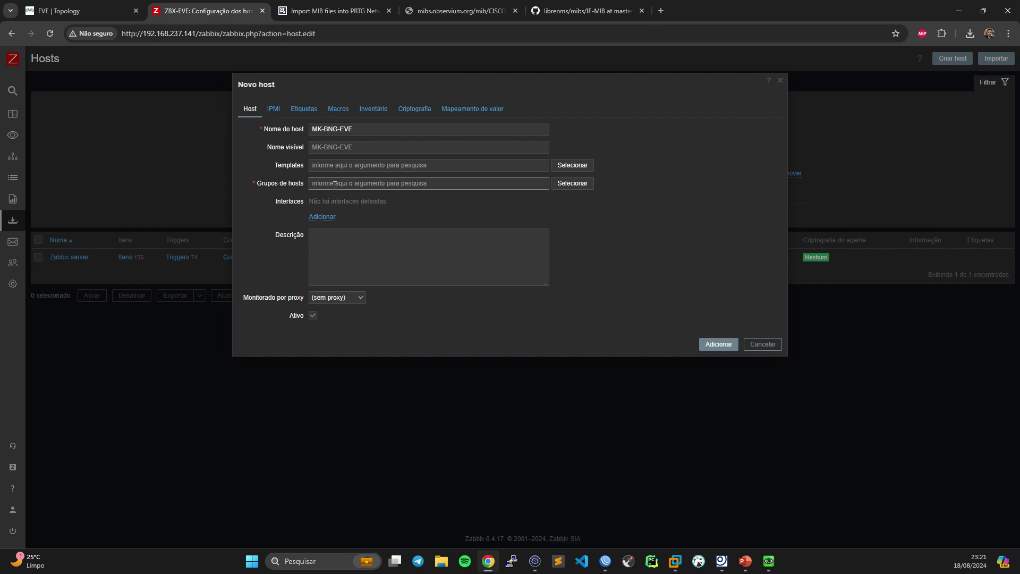
pyautogui.write('BEE')
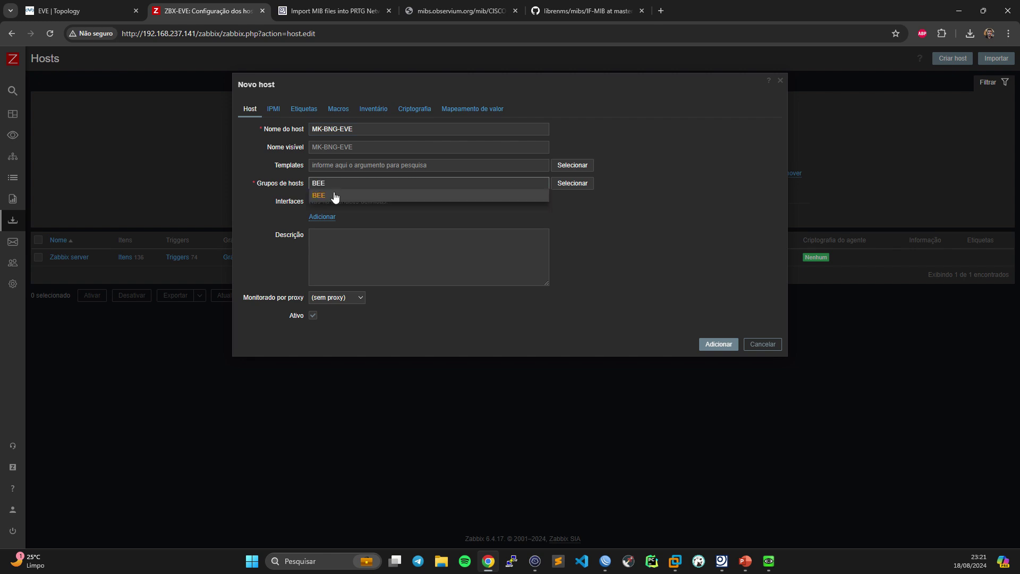
pyautogui.click(335, 195)
pyautogui.click(321, 227)
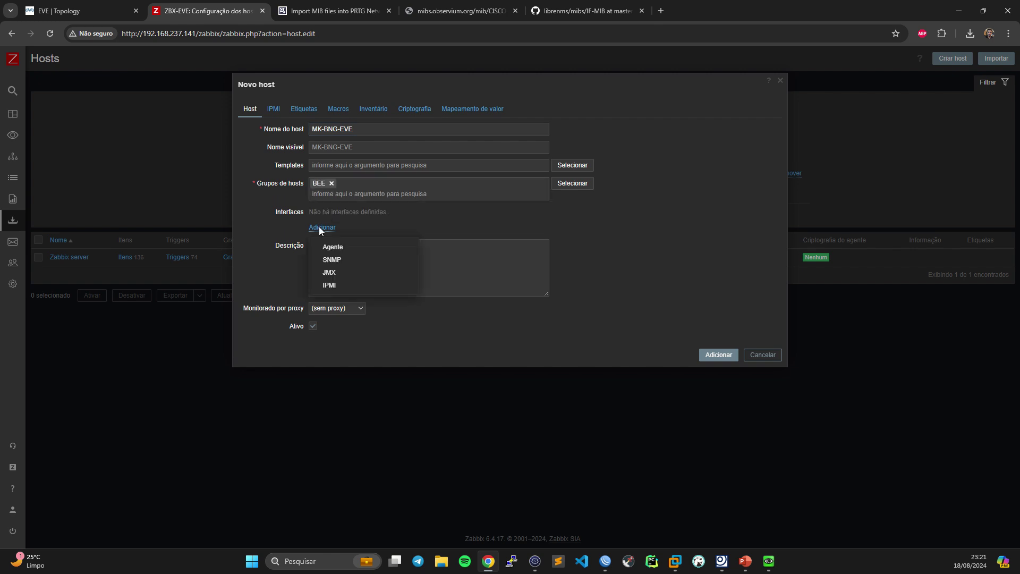
pyautogui.click(332, 260)
# - Set the SNMP interface IP to 192.168.237.165, copied from the terminal output
pyautogui.doubleClick(380, 227)
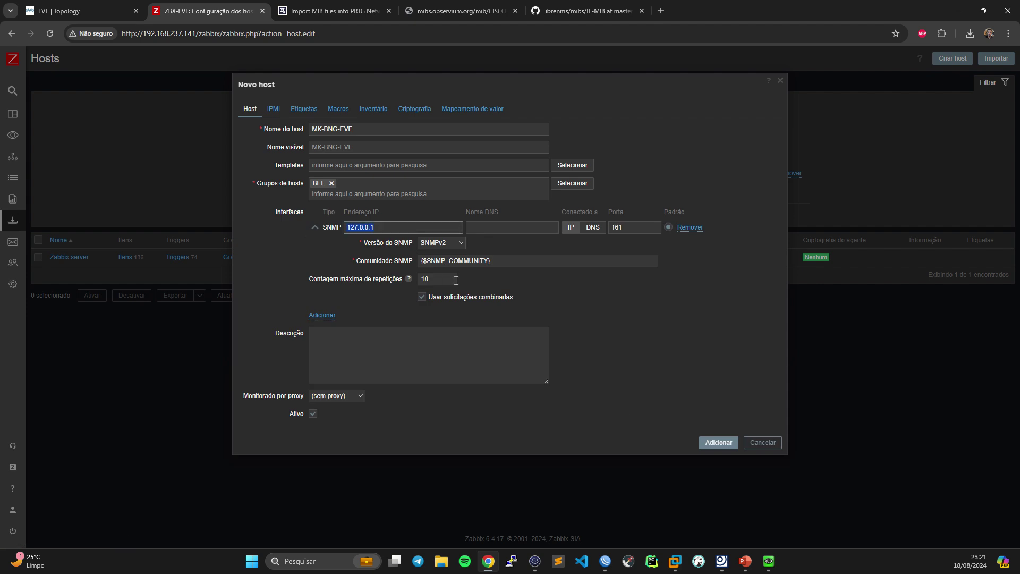
pyautogui.click(535, 561)
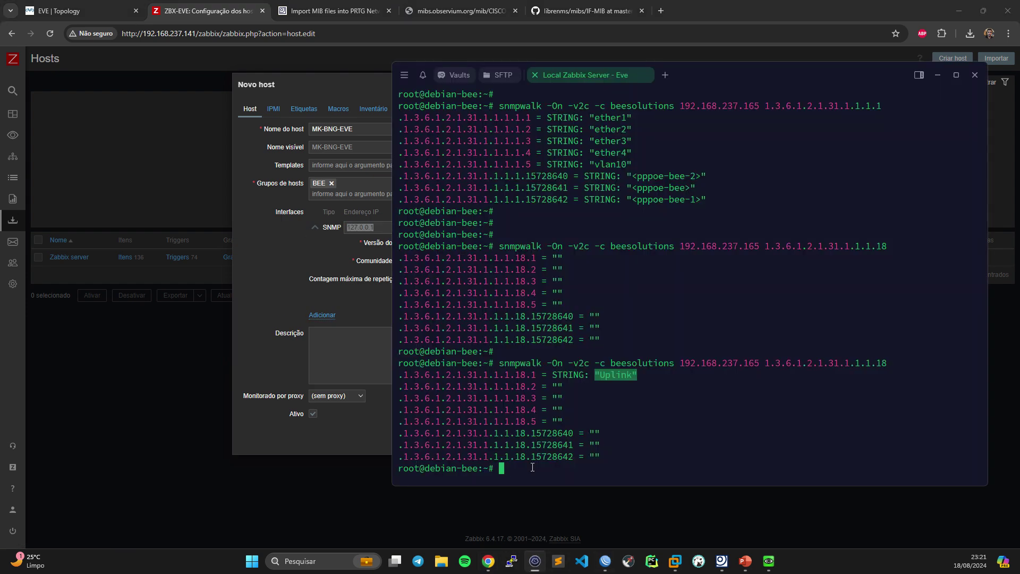
pyautogui.doubleClick(705, 363)
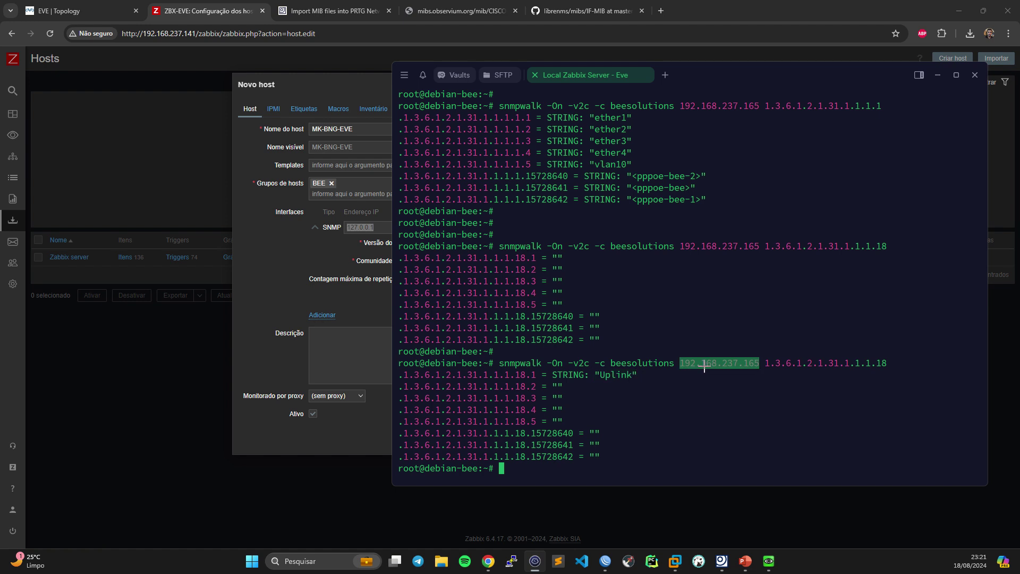
pyautogui.hotkey('alt', 'Tab')
pyautogui.hotkey('ctrl', 'a')
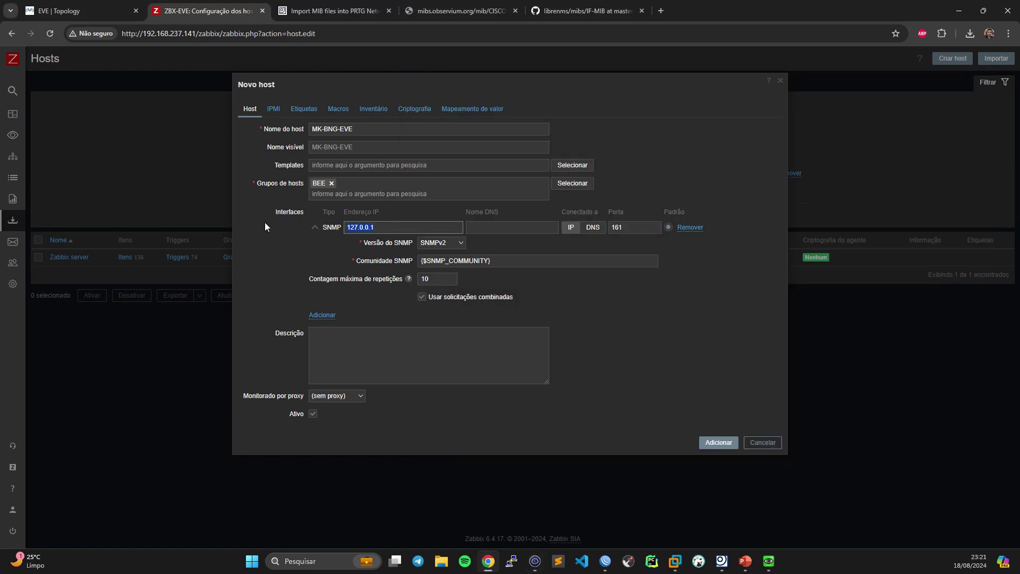
pyautogui.write('192.168.237.165')
# - Keep the SNMP community as {$SNMP_COMMUNITY} and save host MK-BNG-EVE
pyautogui.moveTo(519, 261); pyautogui.dragTo(375, 262)
pyautogui.hotkey('ctrl', 'c')
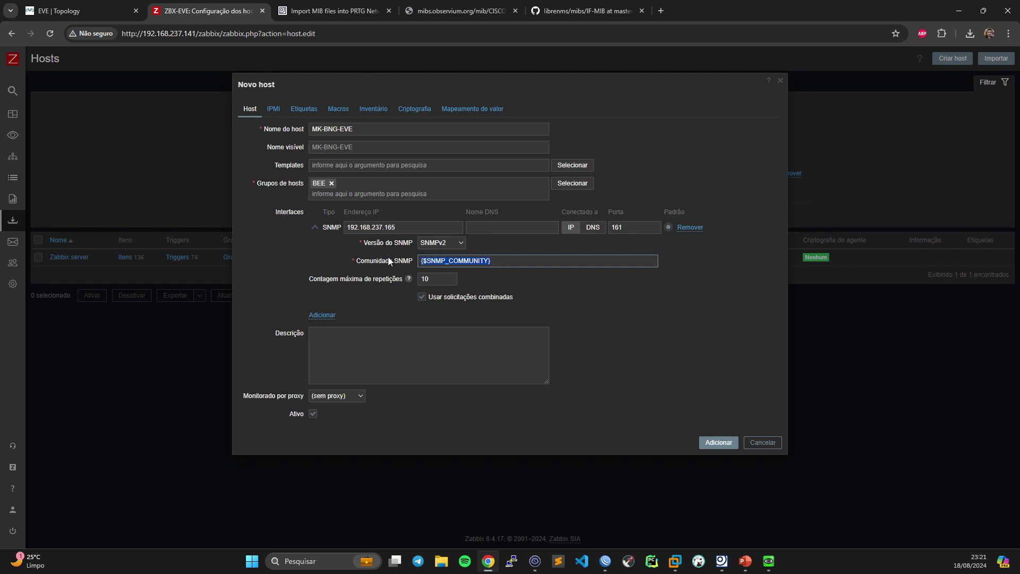
pyautogui.press('BackSpace')
pyautogui.write('bee')
pyautogui.write('solit')
pyautogui.write('lutions')
pyautogui.hotkey('ctrl', 'v')
pyautogui.click(717, 442)
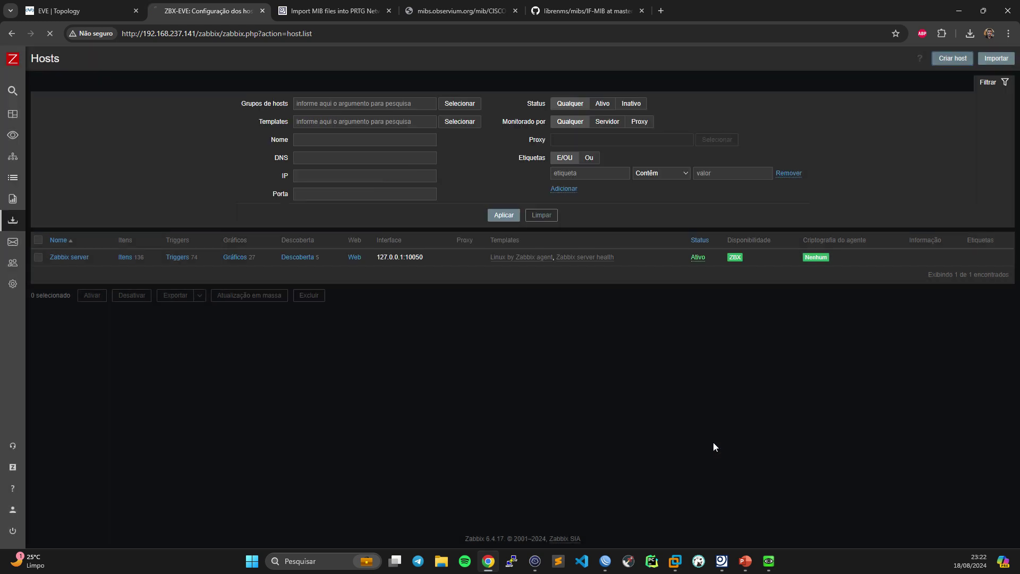
# - Check that the global community macro value is public, then open the Dados coletados Hosts list
pyautogui.click(42, 284)
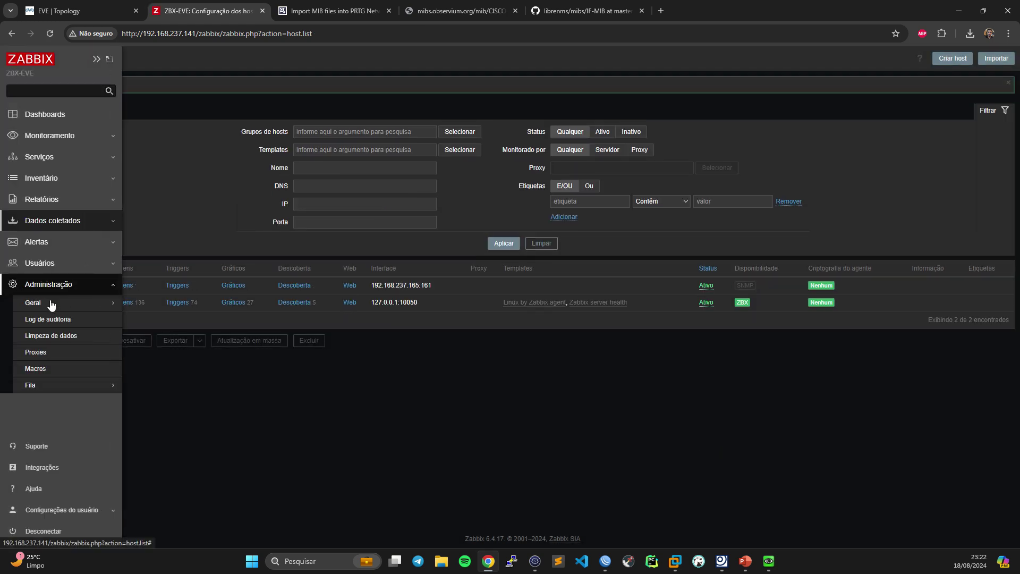
pyautogui.moveTo(50, 303)
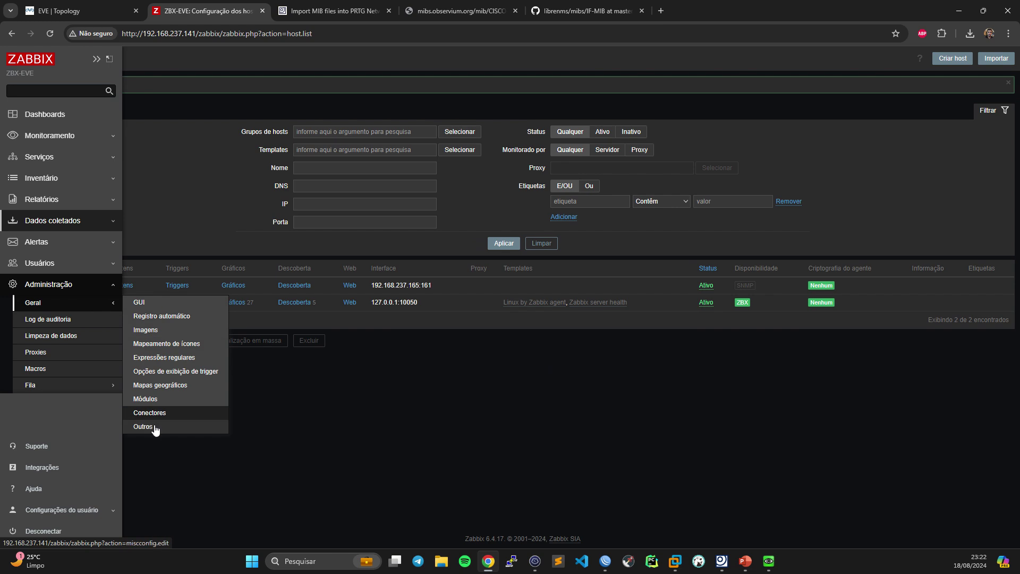
pyautogui.click(57, 372)
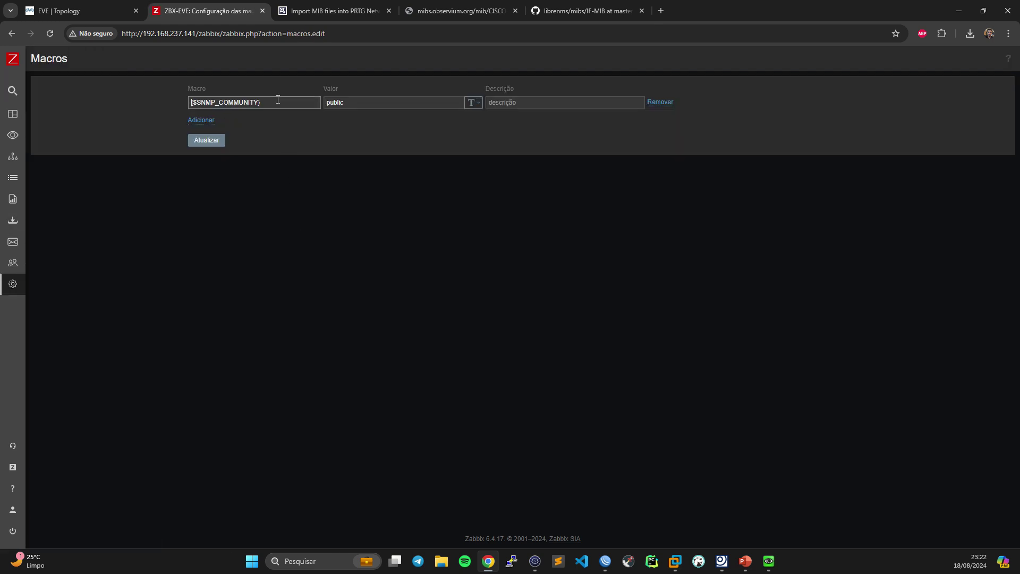
pyautogui.press('Tab')
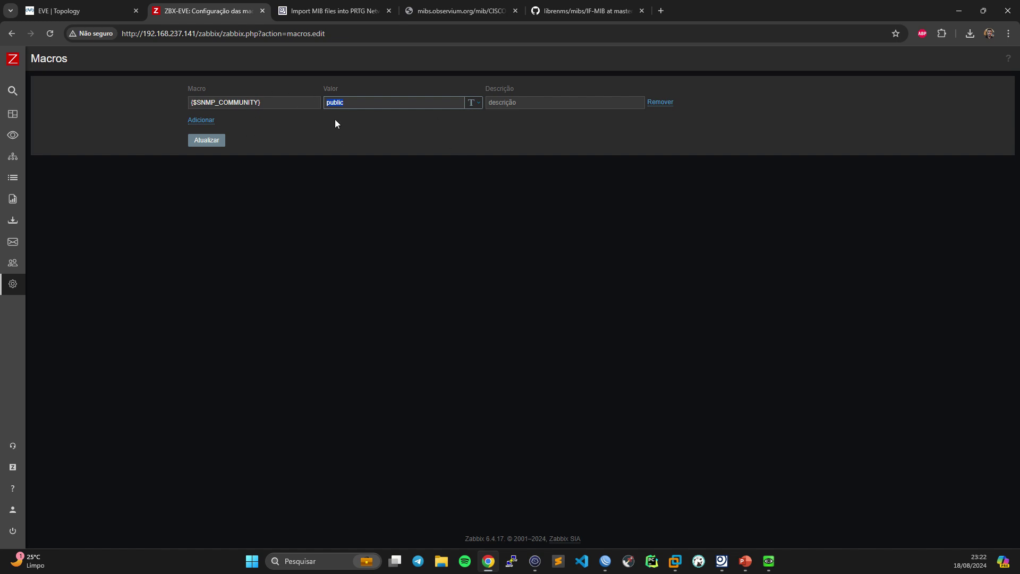
pyautogui.click(28, 222)
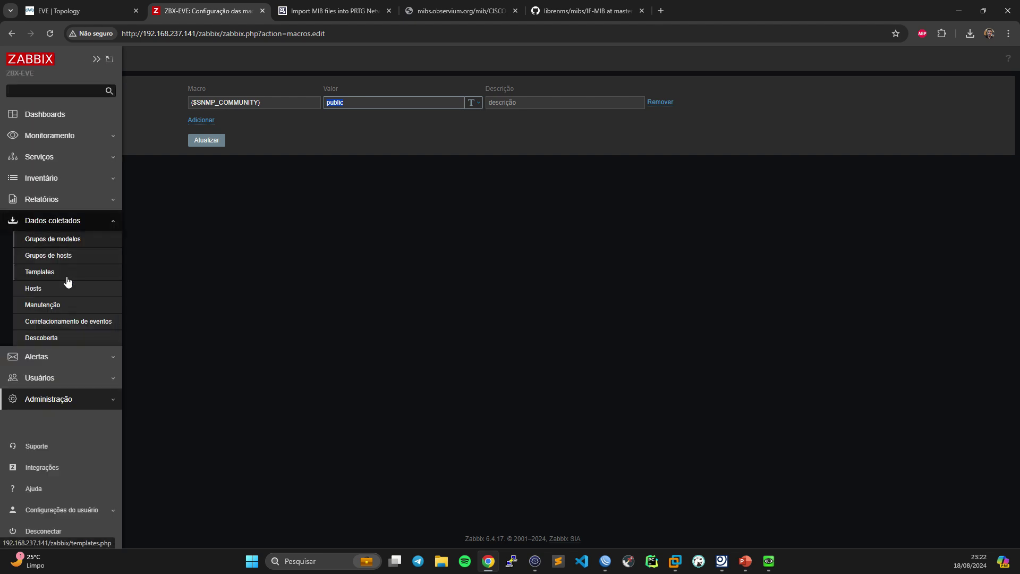
pyautogui.click(45, 292)
# - Add a {$SNMP_COMMUNITY} host macro with the community string to MK-BNG-EVE and save
pyautogui.click(81, 258)
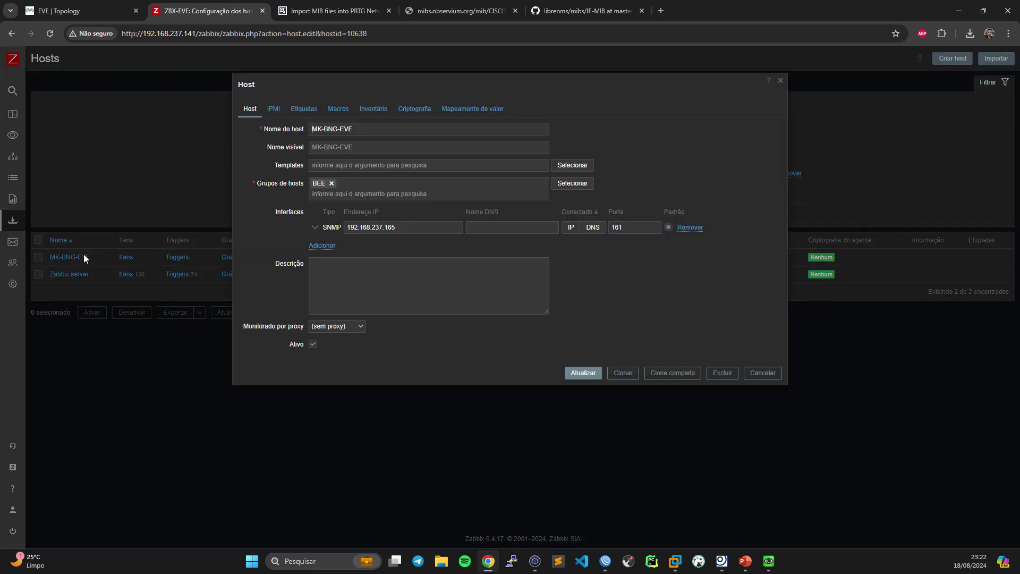
pyautogui.click(337, 110)
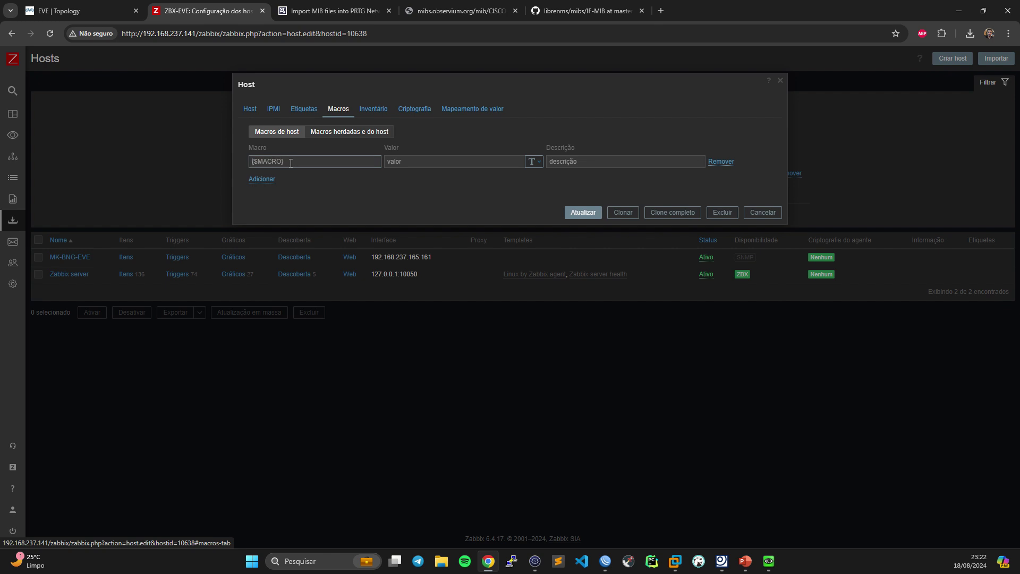
pyautogui.hotkey('ctrl', 'v')
pyautogui.click(414, 161)
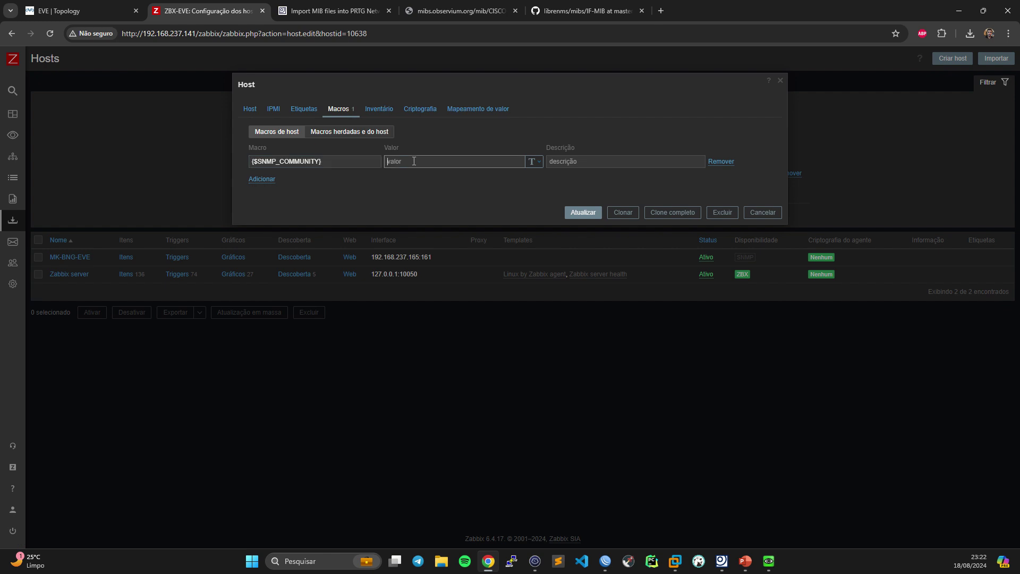
pyautogui.write('beesolutions')
pyautogui.click(243, 111)
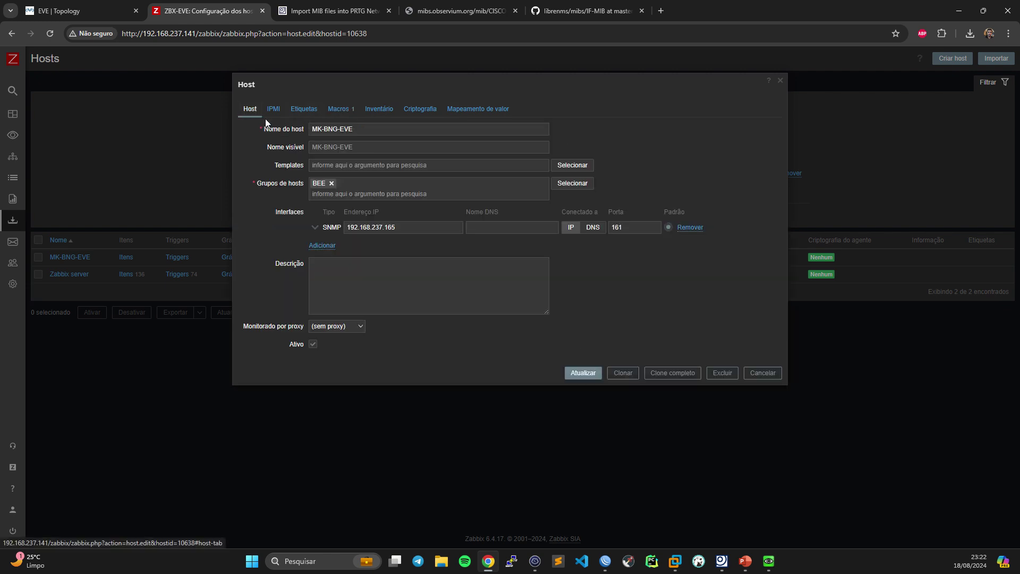
pyautogui.click(585, 373)
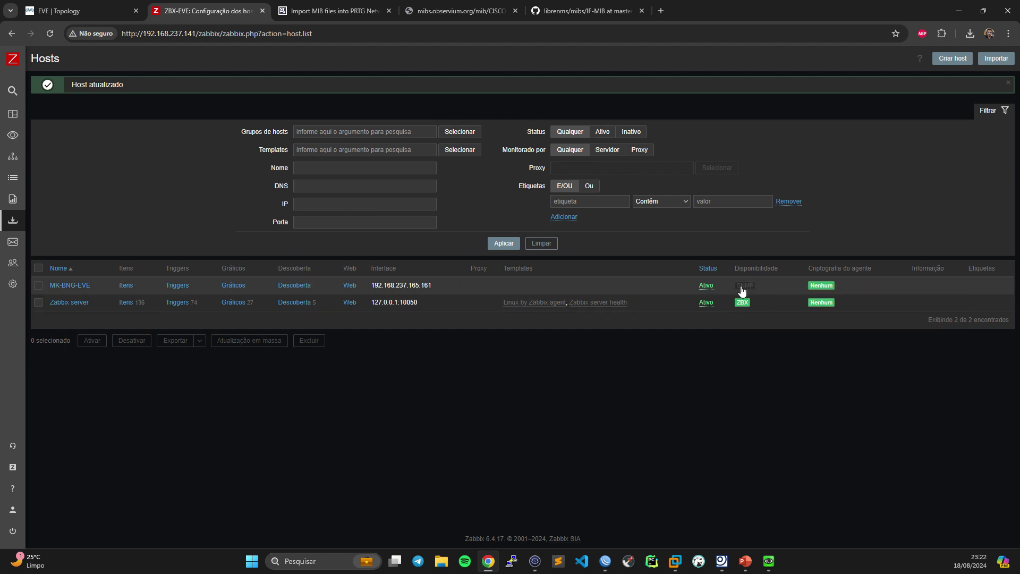
pyautogui.moveTo(742, 291)
# - Create a new item on MK-BNG-EVE with type Agente SNMP
pyautogui.click(125, 287)
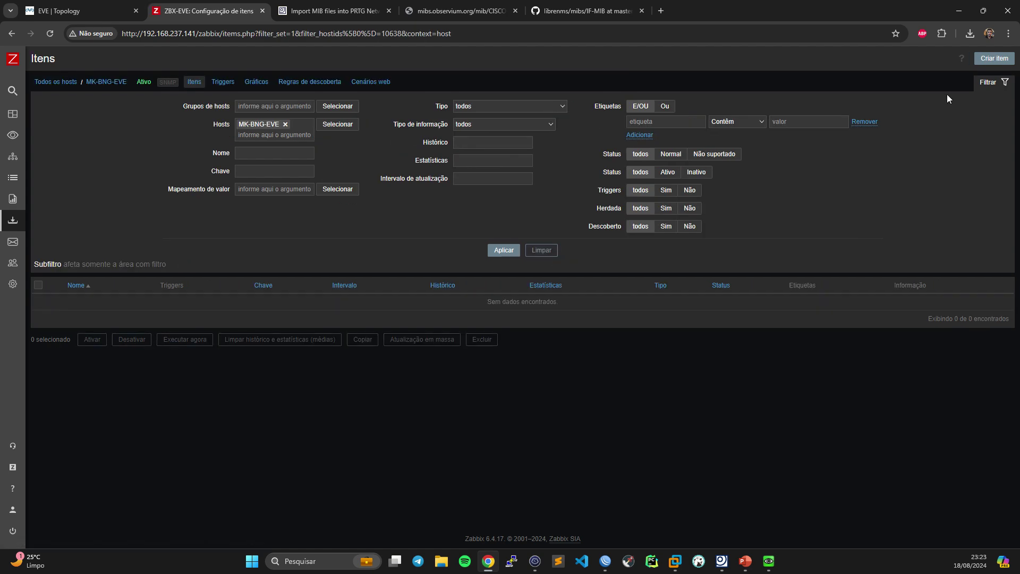
pyautogui.click(980, 62)
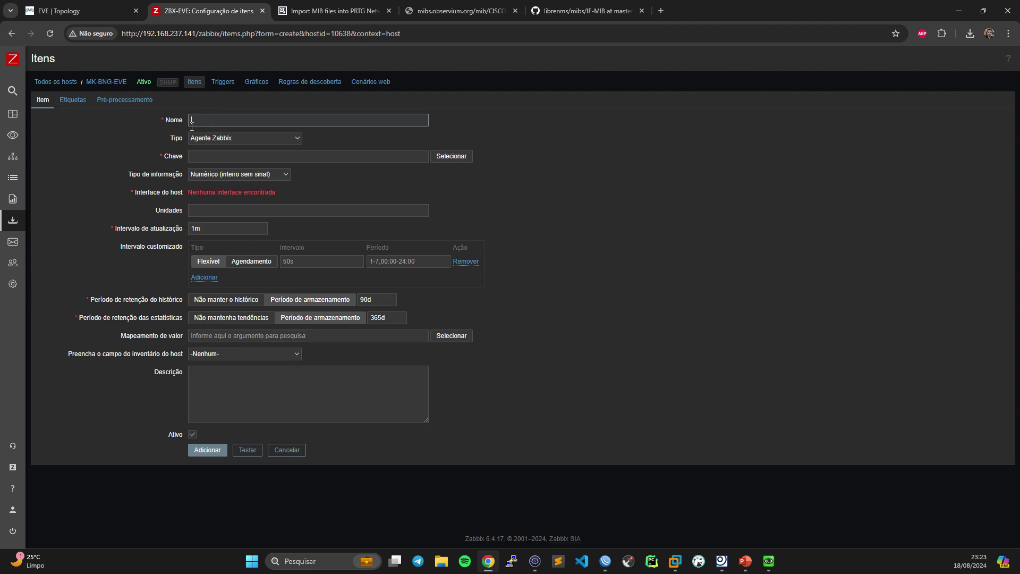
pyautogui.click(225, 139)
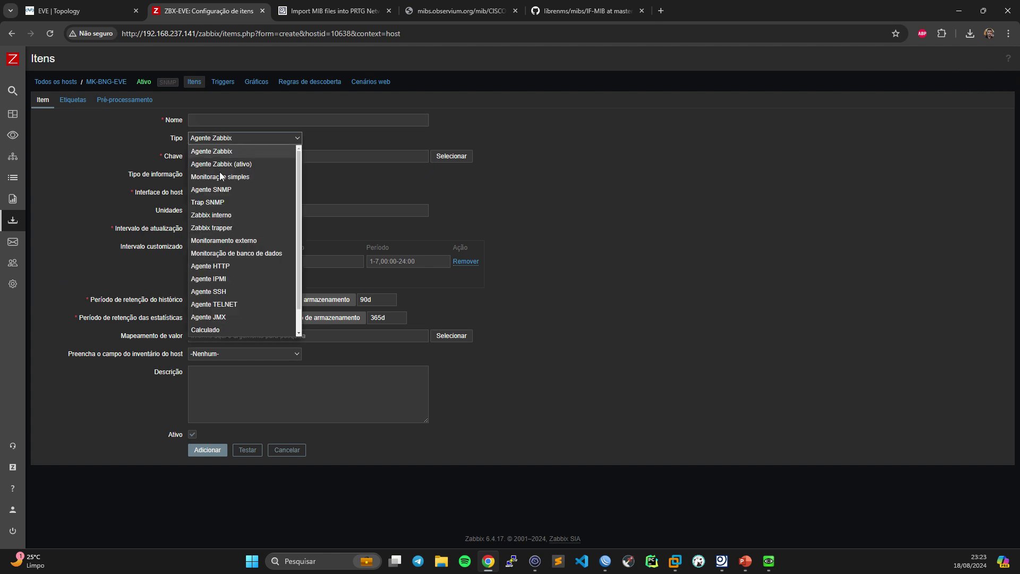
pyautogui.click(221, 190)
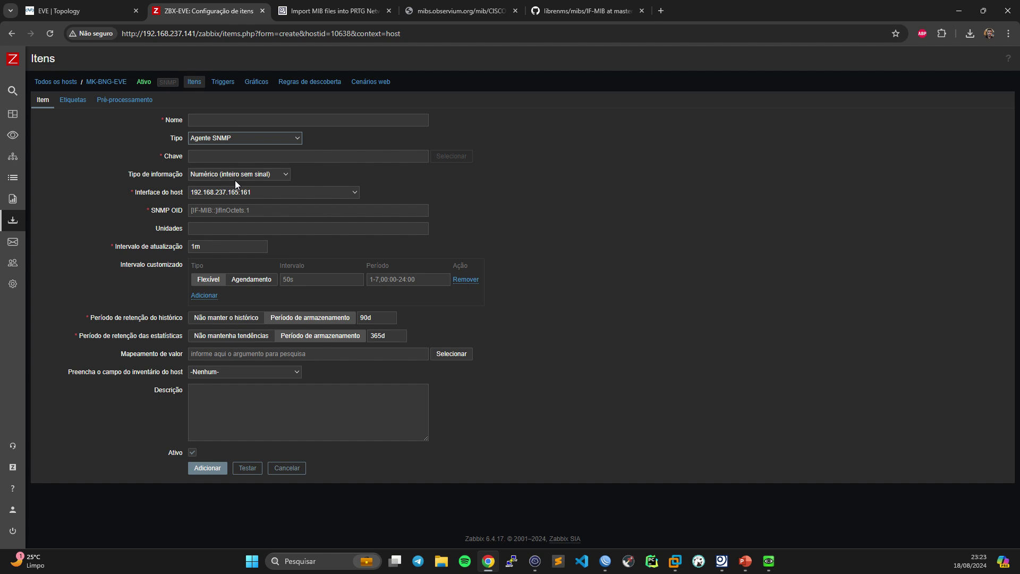
# - Name the item Uptime and set its units to uptime
pyautogui.click(220, 120)
pyautogui.write('Uptime')
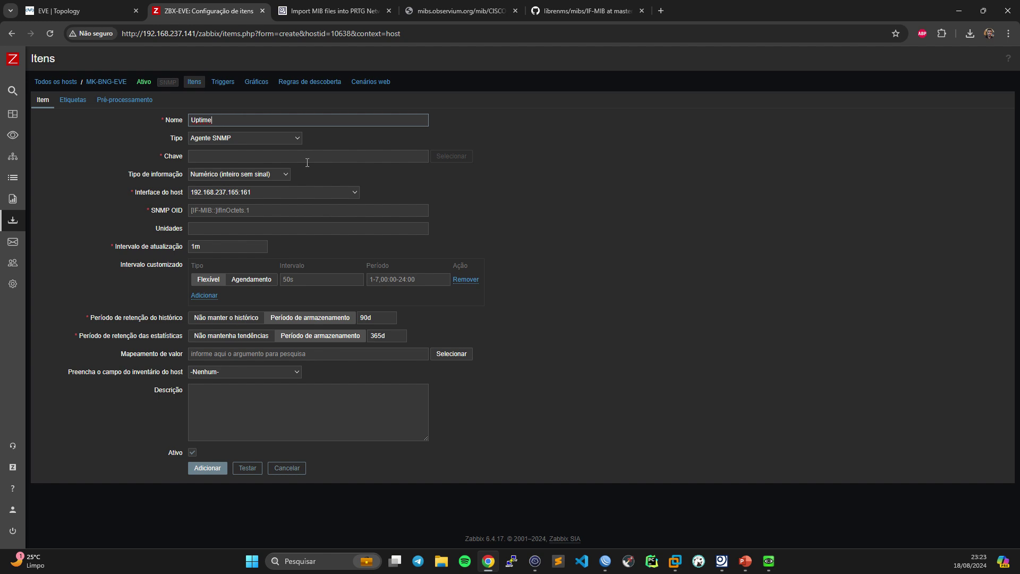
pyautogui.click(255, 159)
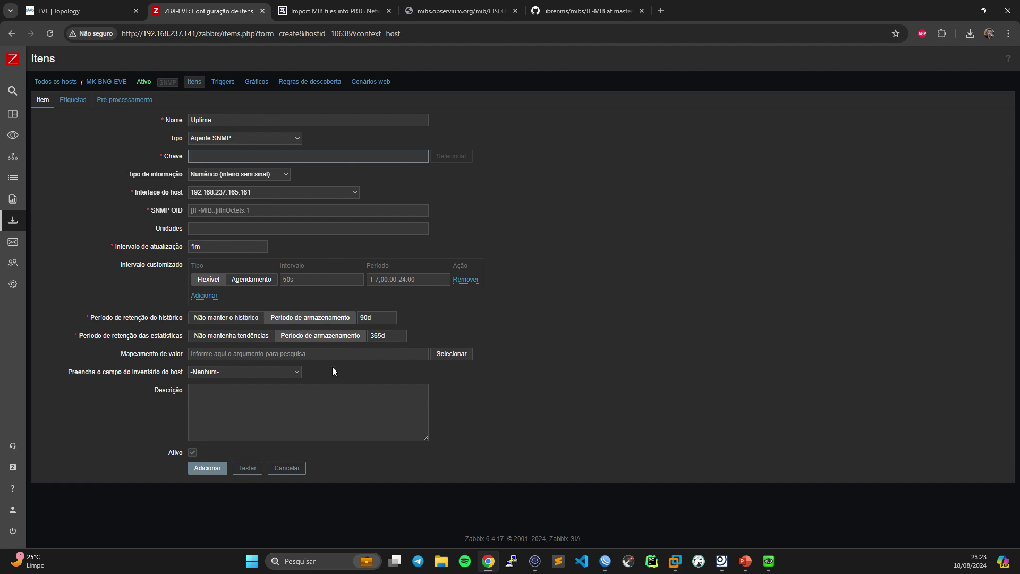
pyautogui.moveTo(228, 118); pyautogui.dragTo(120, 125)
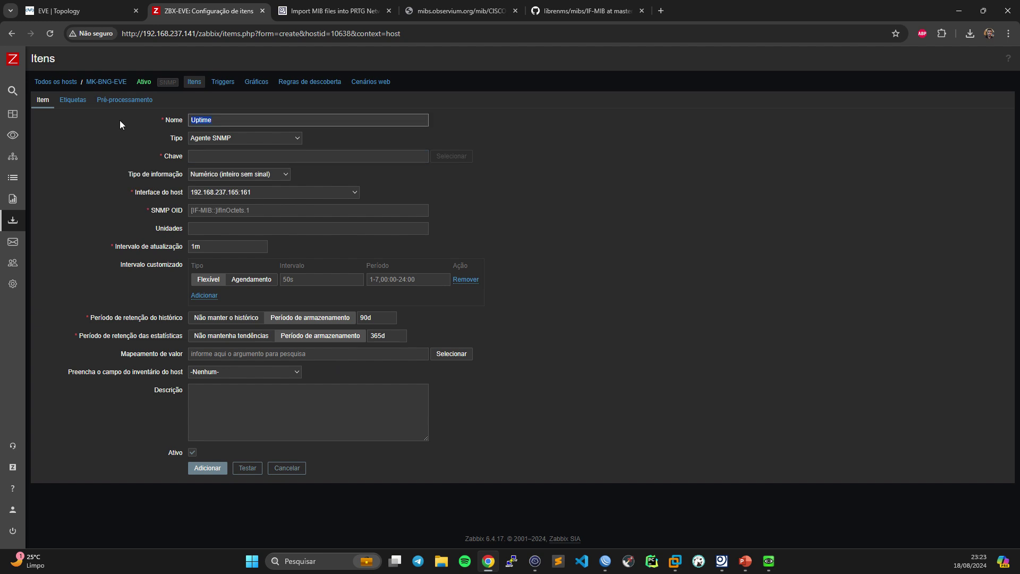
pyautogui.click(203, 228)
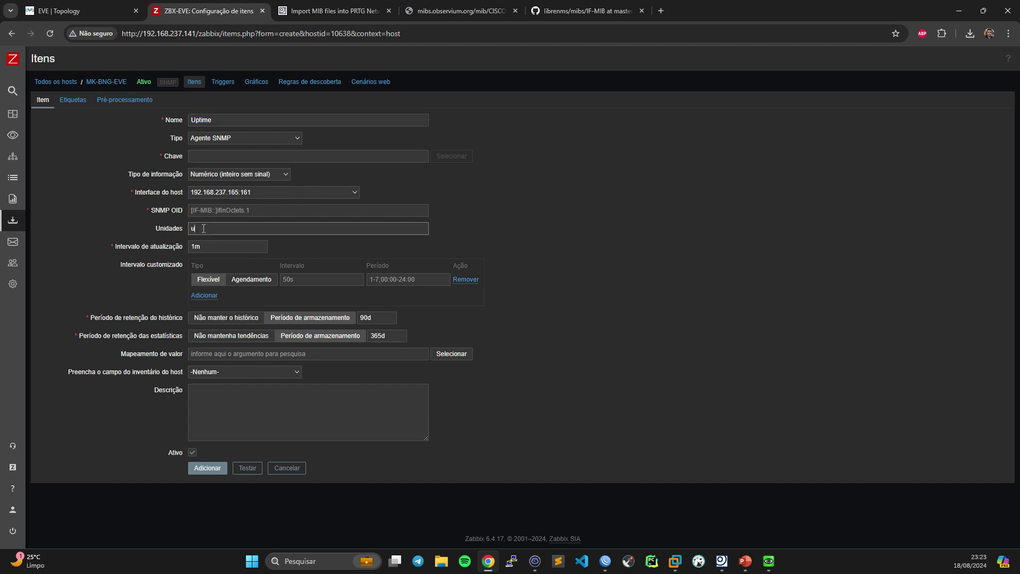
pyautogui.write('uptime')
pyautogui.click(217, 211)
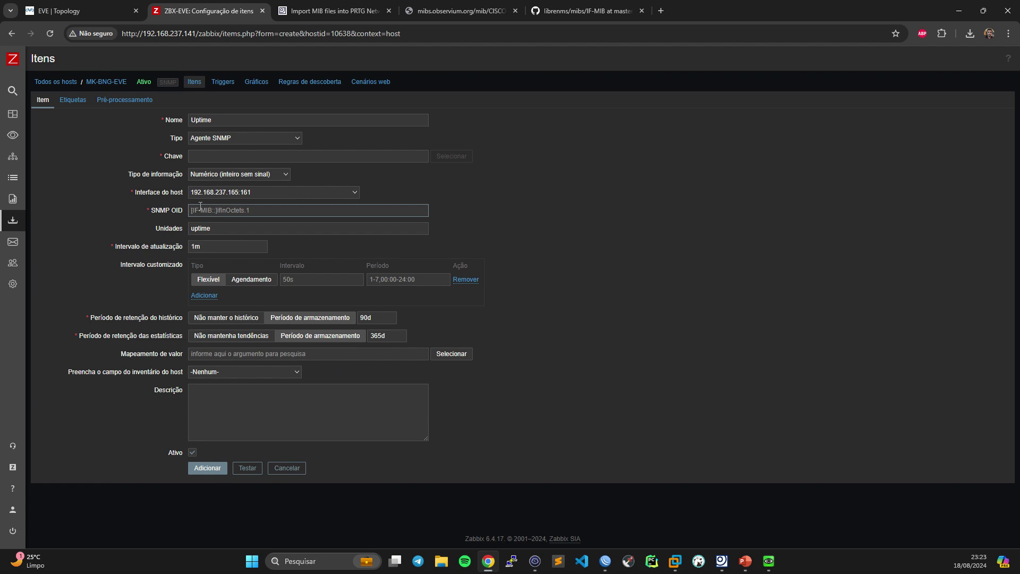
# - Copy OID iso.3.6.1.2.1.1.3.0 from the snmpwalk output into the Uptime item's SNMP OID
pyautogui.click(536, 566)
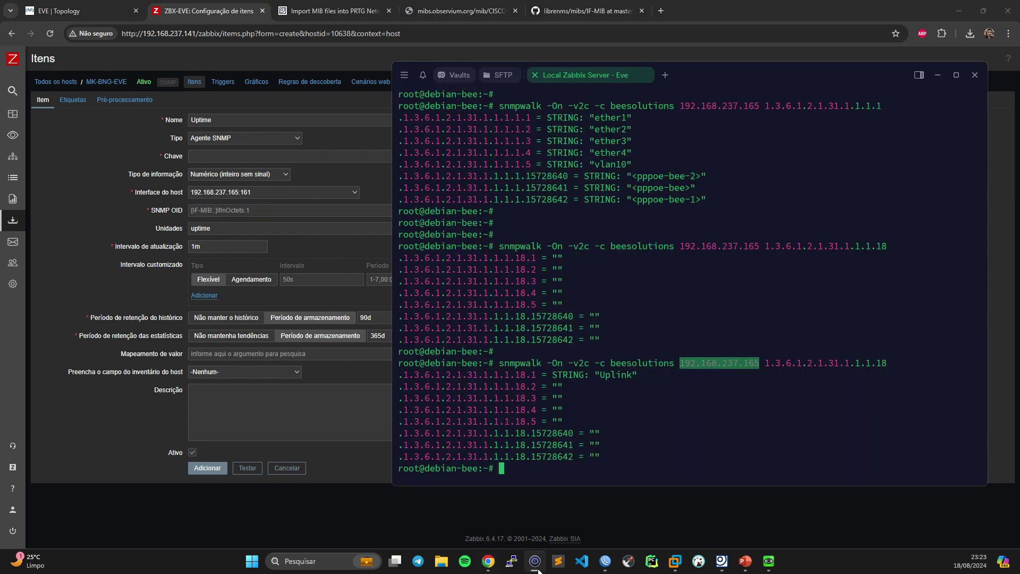
pyautogui.scroll(15, 560, 402)
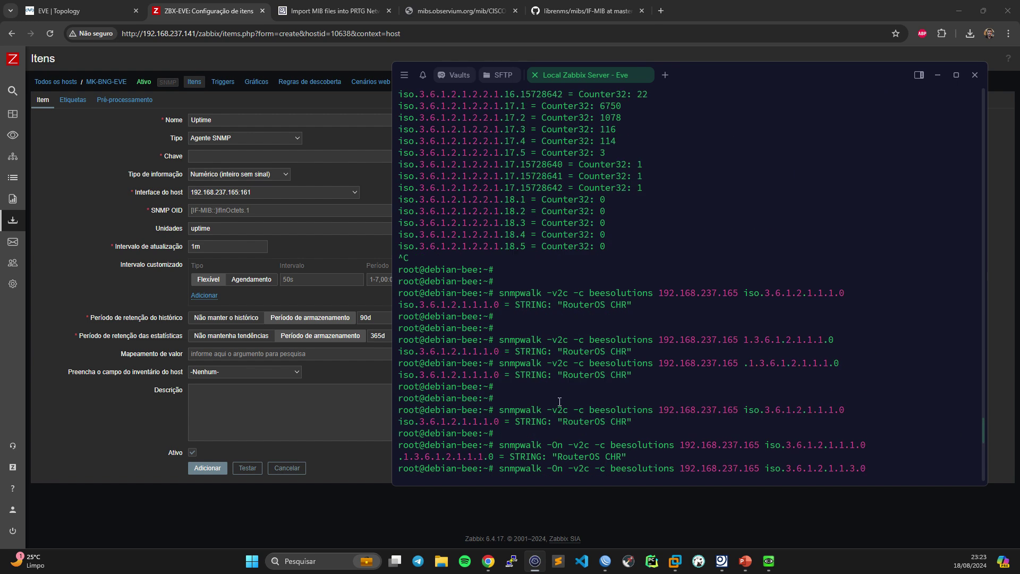
pyautogui.scroll(20, 559, 401)
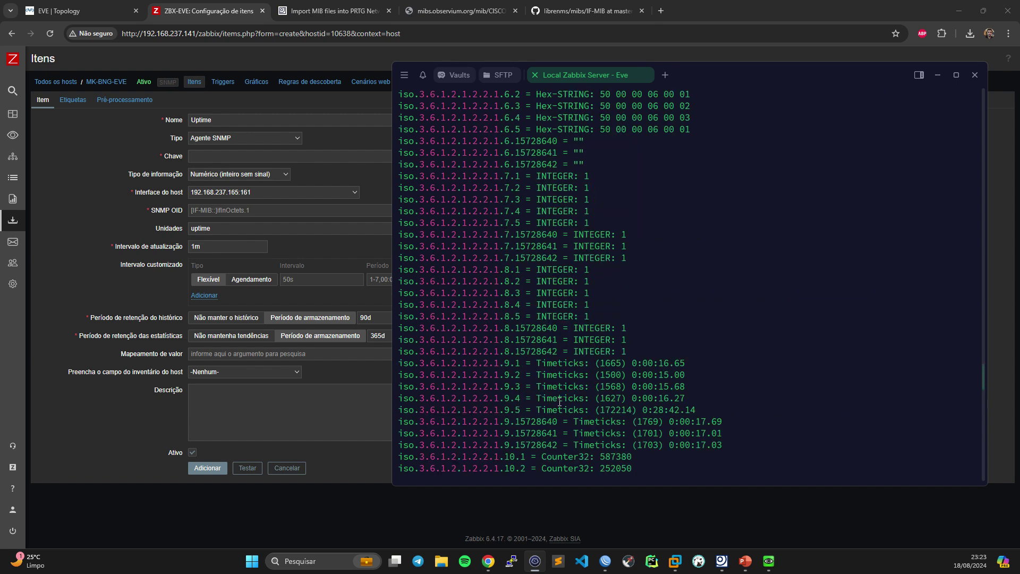
pyautogui.scroll(15, 559, 401)
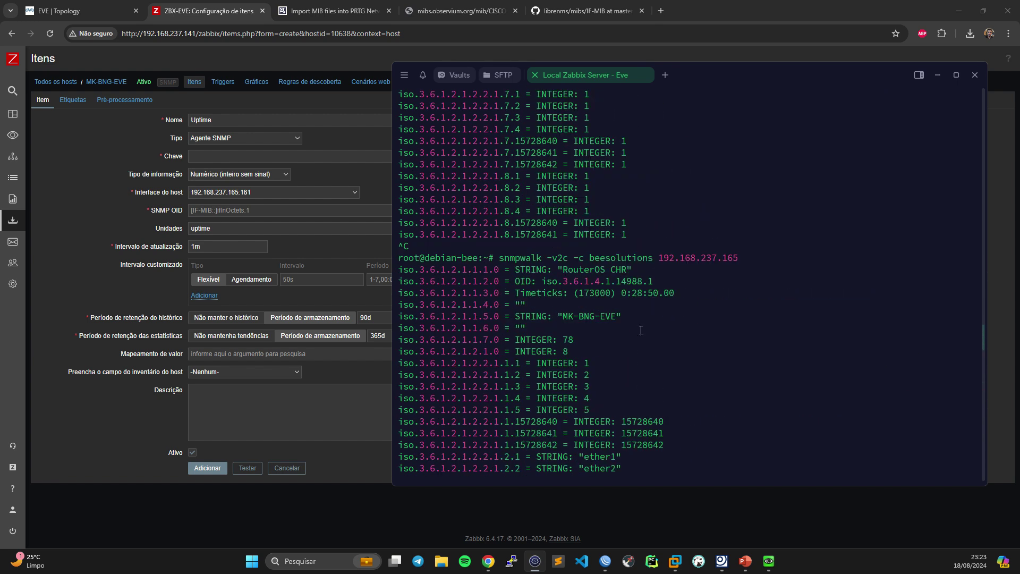
pyautogui.moveTo(652, 294); pyautogui.dragTo(611, 294)
pyautogui.click(558, 301)
pyautogui.click(477, 293)
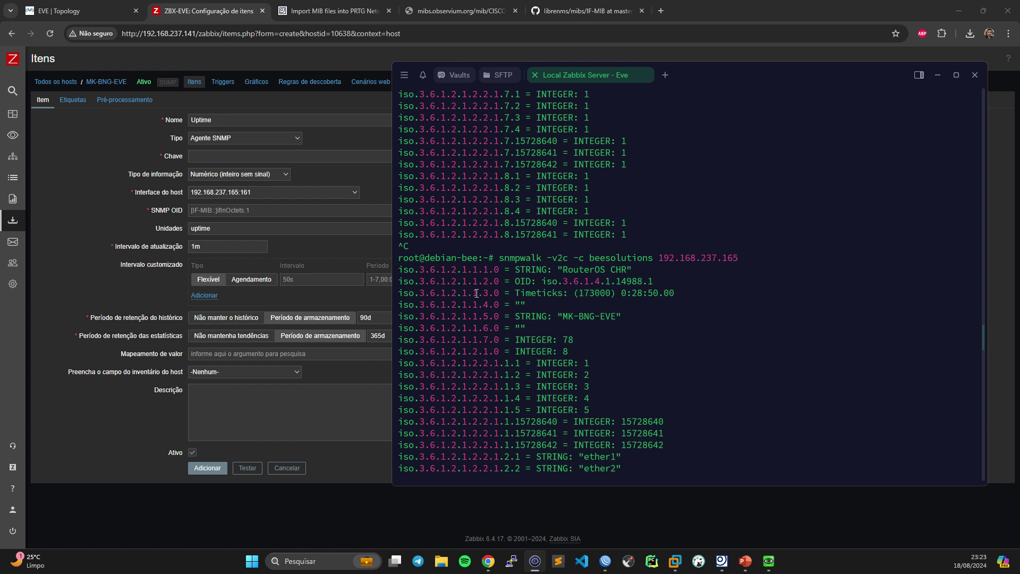
pyautogui.click(214, 211)
pyautogui.write('iso.3.6.1.2.1.1.3.0')
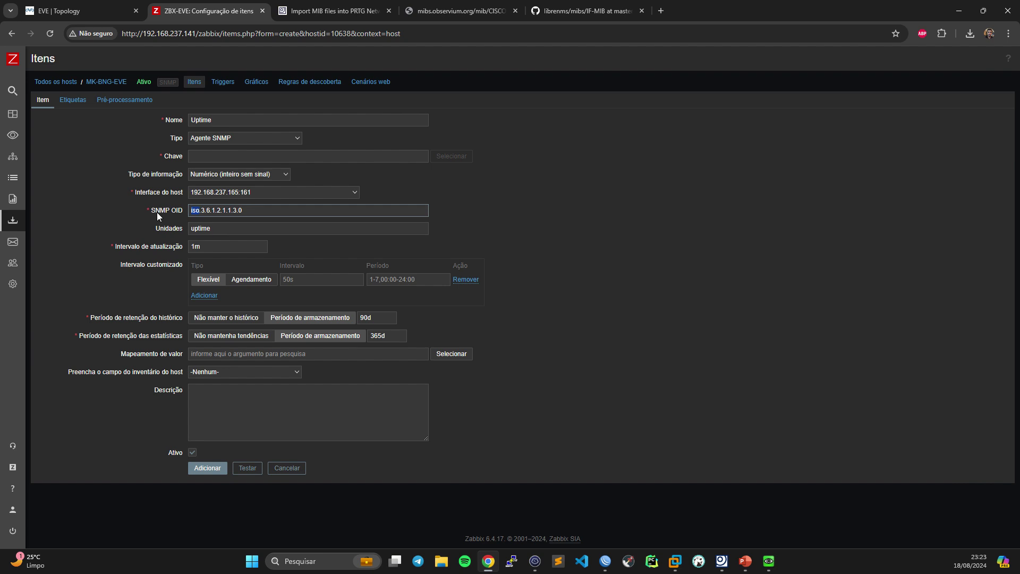
# - Change the OID to 1.3.6.1.2.1.1.3.0 and use it as the item key too
pyautogui.write('1')
pyautogui.moveTo(248, 210); pyautogui.dragTo(135, 212)
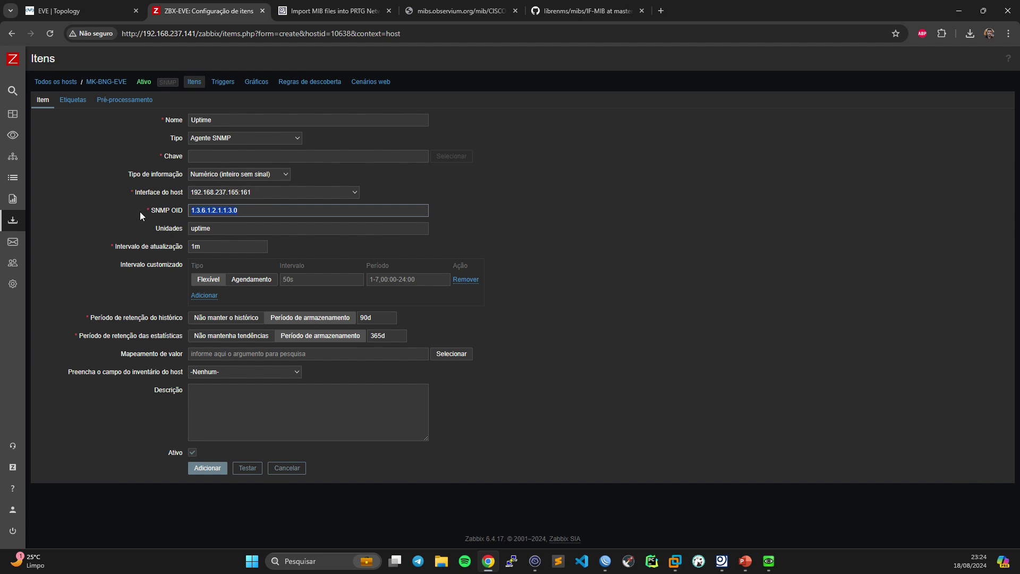
pyautogui.hotkey('ctrl', 'c')
pyautogui.click(206, 156)
pyautogui.hotkey('ctrl', 'v')
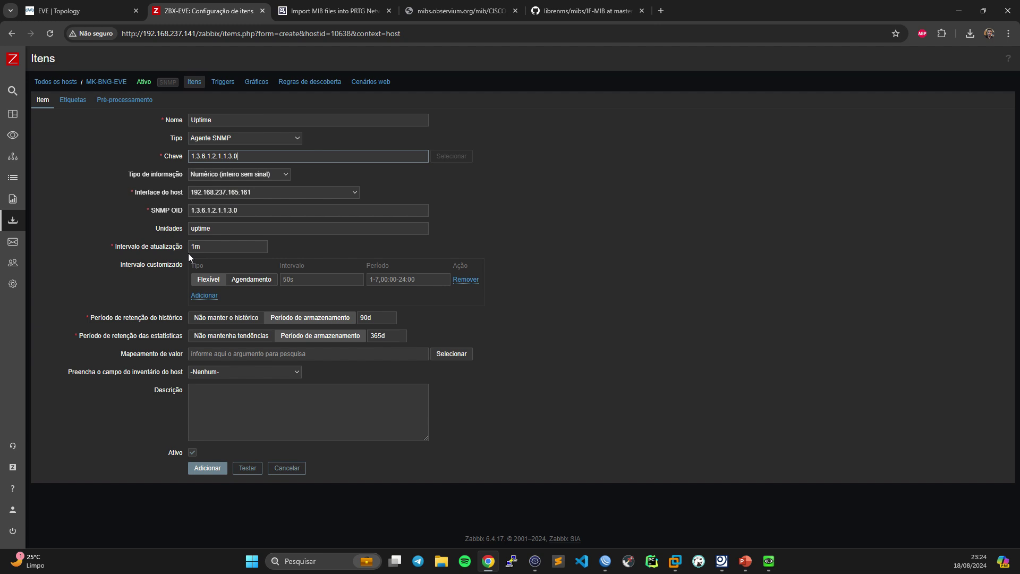
# - Set history retention to 7d and add the Uptime item
pyautogui.click(369, 319)
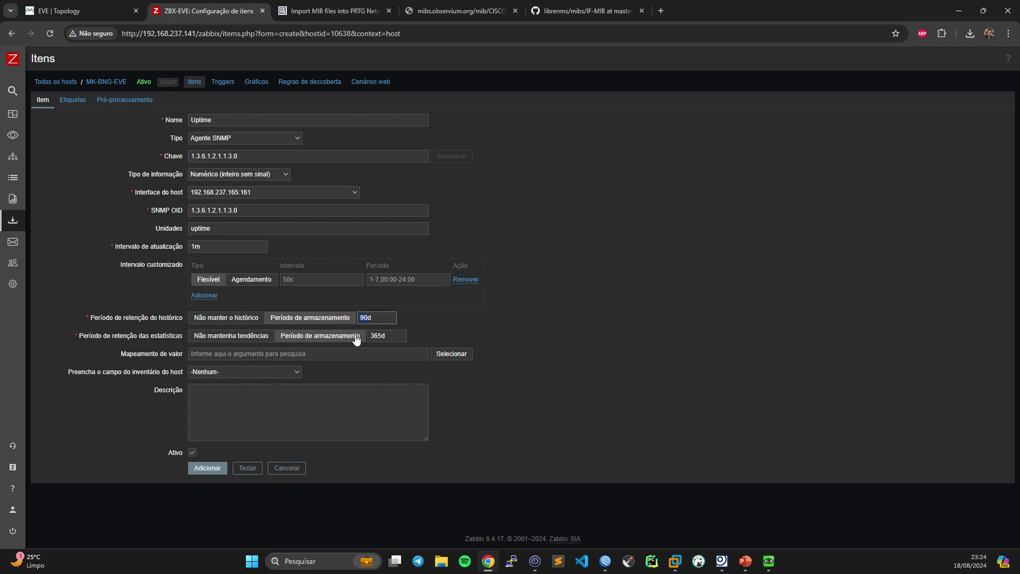
pyautogui.press('BackSpace')
pyautogui.press('BackSpace')
pyautogui.write('15')
pyautogui.press('BackSpace')
pyautogui.press('BackSpace')
pyautogui.write('7')
pyautogui.click(206, 469)
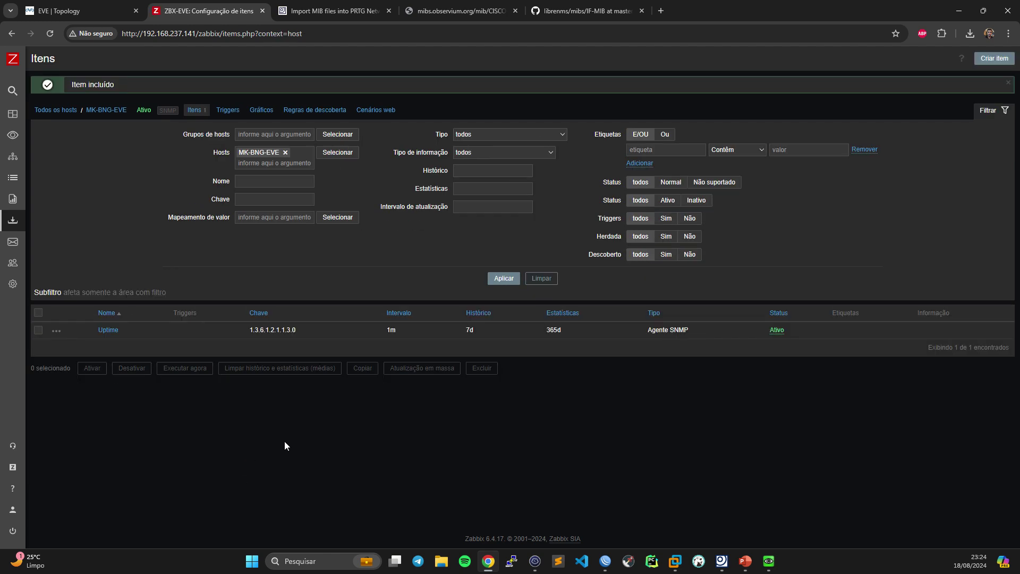
# - Reopen the Uptime item and test fetching its current value from the device
pyautogui.click(109, 316)
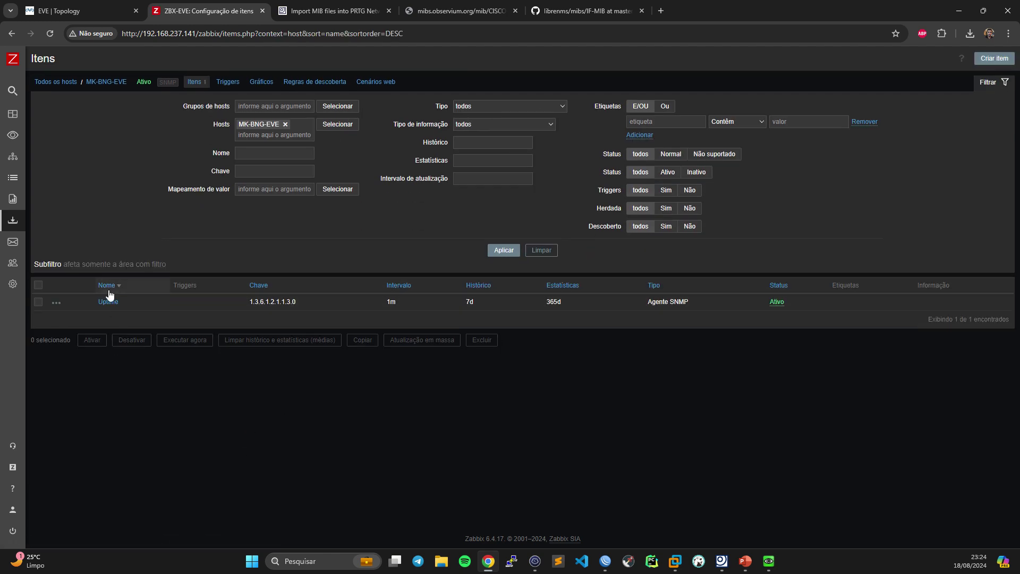
pyautogui.click(108, 303)
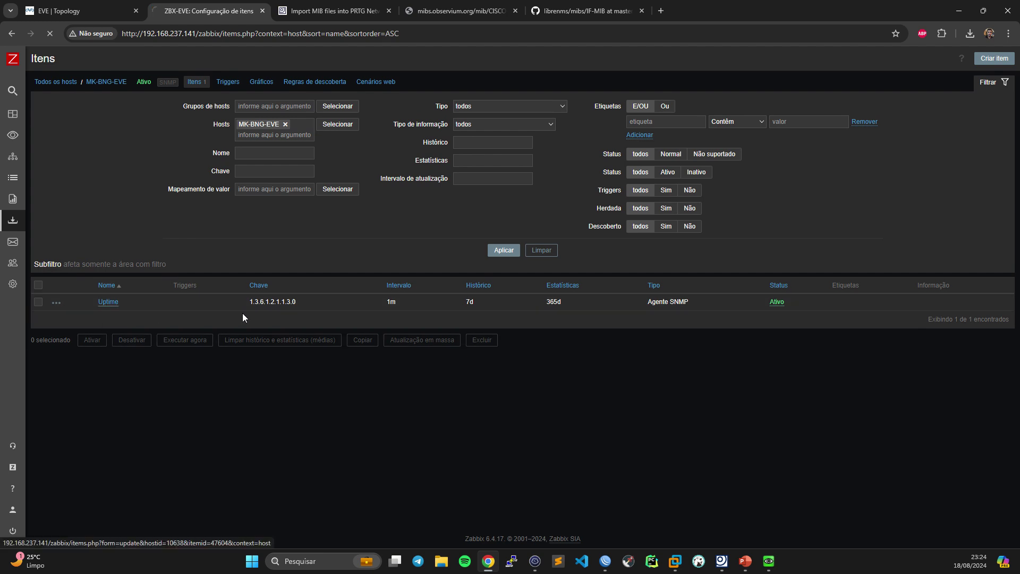
pyautogui.click(340, 485)
pyautogui.click(657, 322)
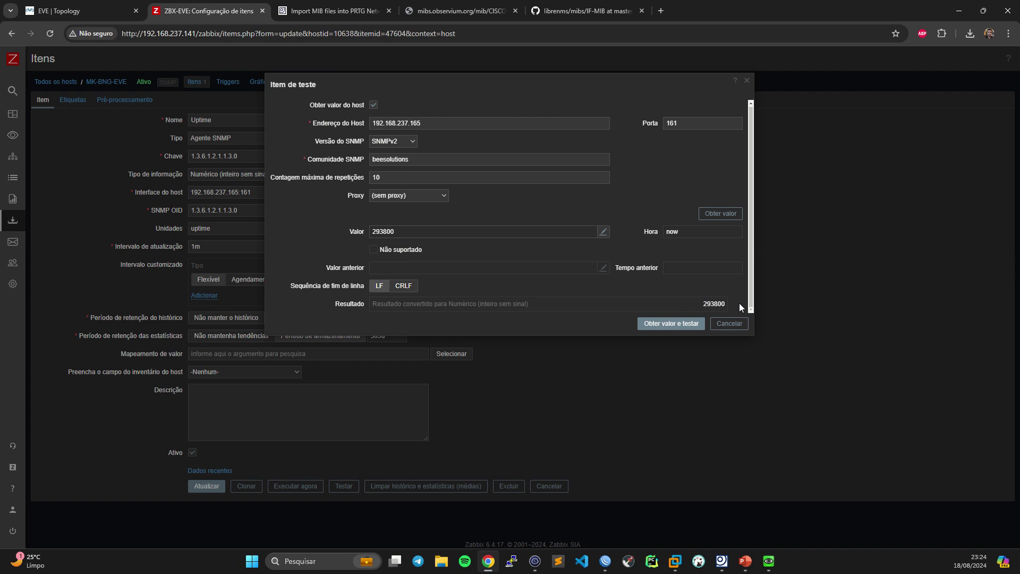
# - Get the Uptime test value 293800, close the test, and expand Monitoramento
pyautogui.click(677, 325)
pyautogui.click(720, 325)
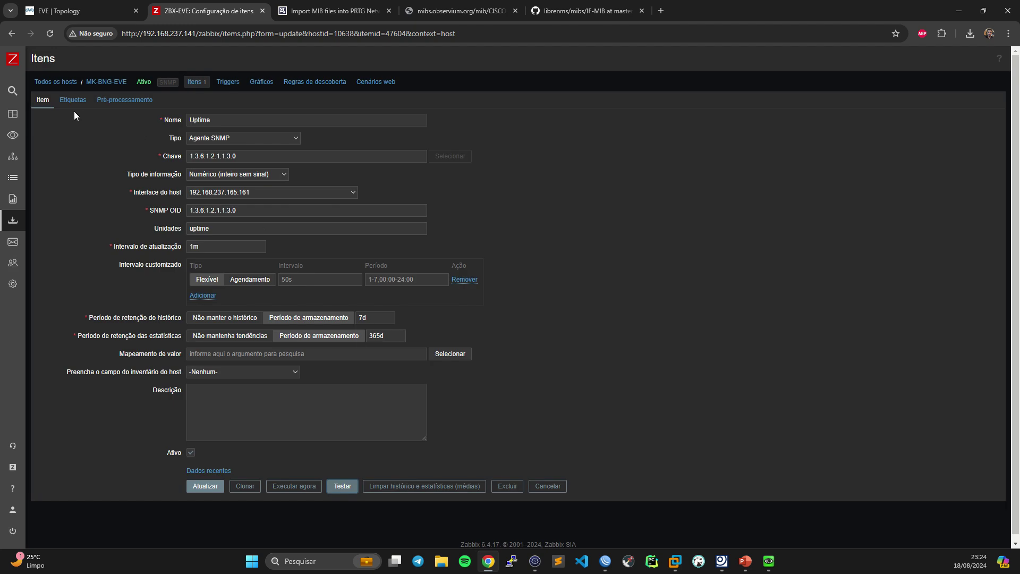
pyautogui.click(47, 136)
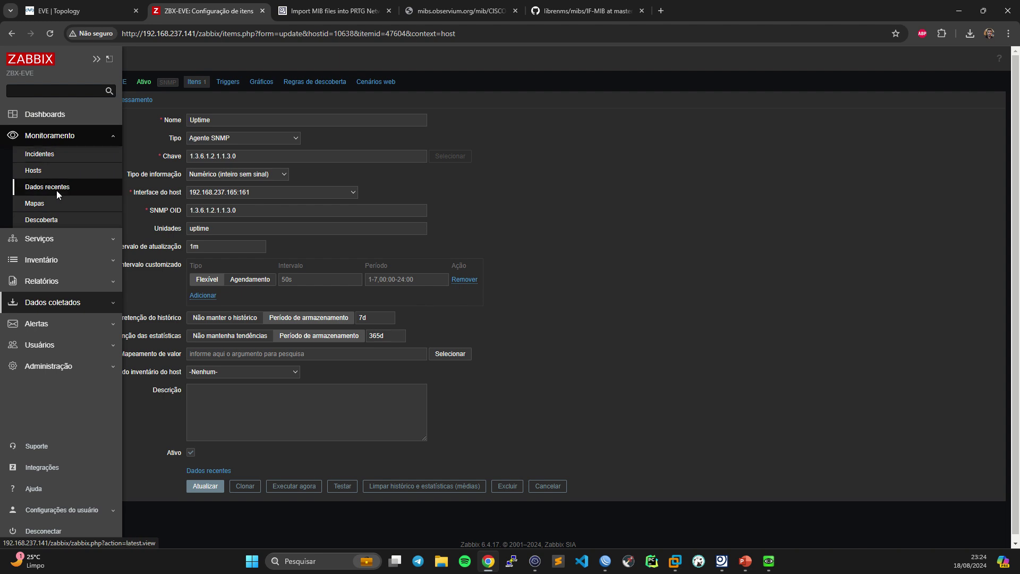
# - Poll Uptime and compare its latest value 3 dias, 10:15:00 with the snmpwalk timeticks
pyautogui.click(215, 471)
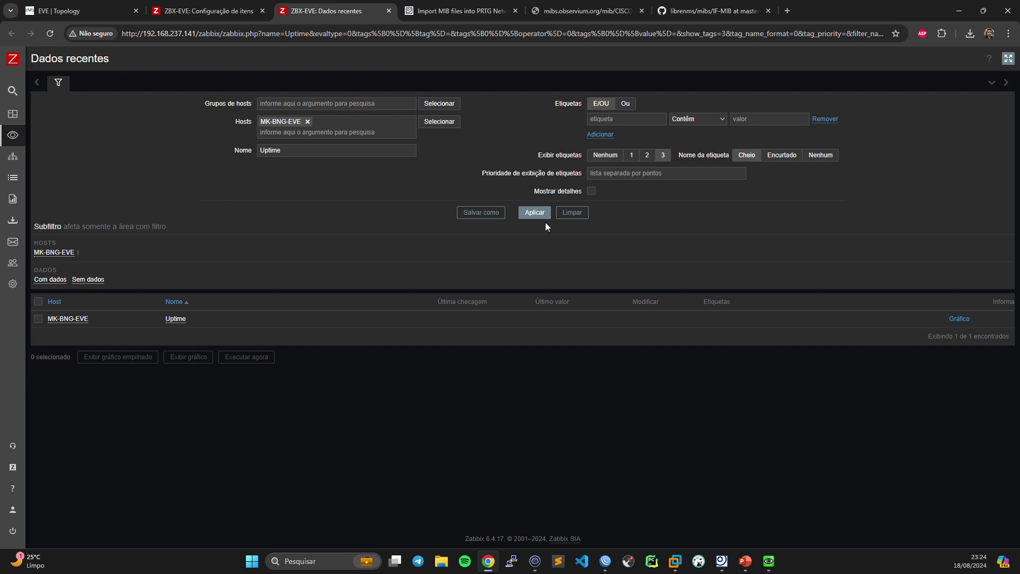
pyautogui.click(213, 11)
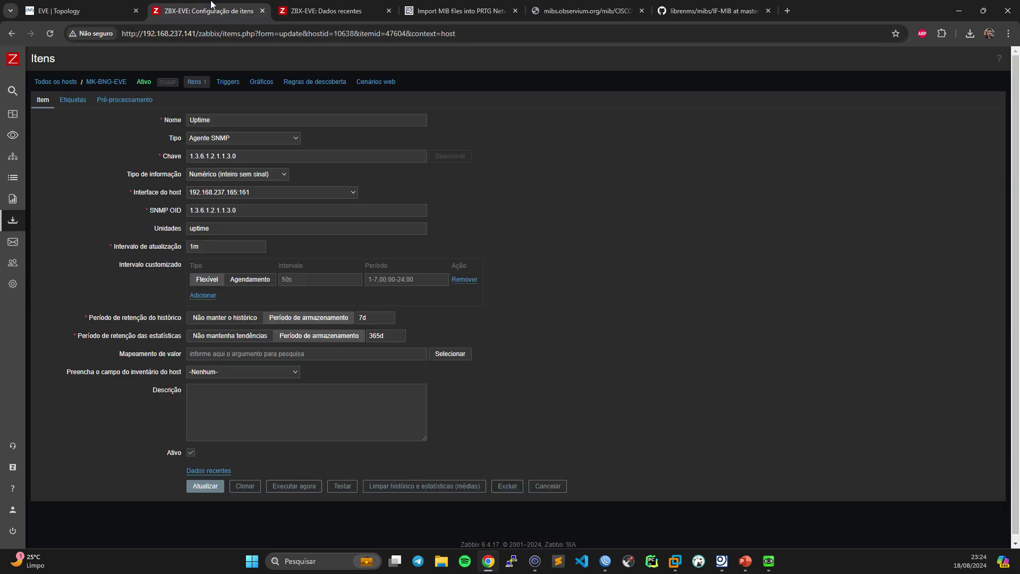
pyautogui.click(308, 487)
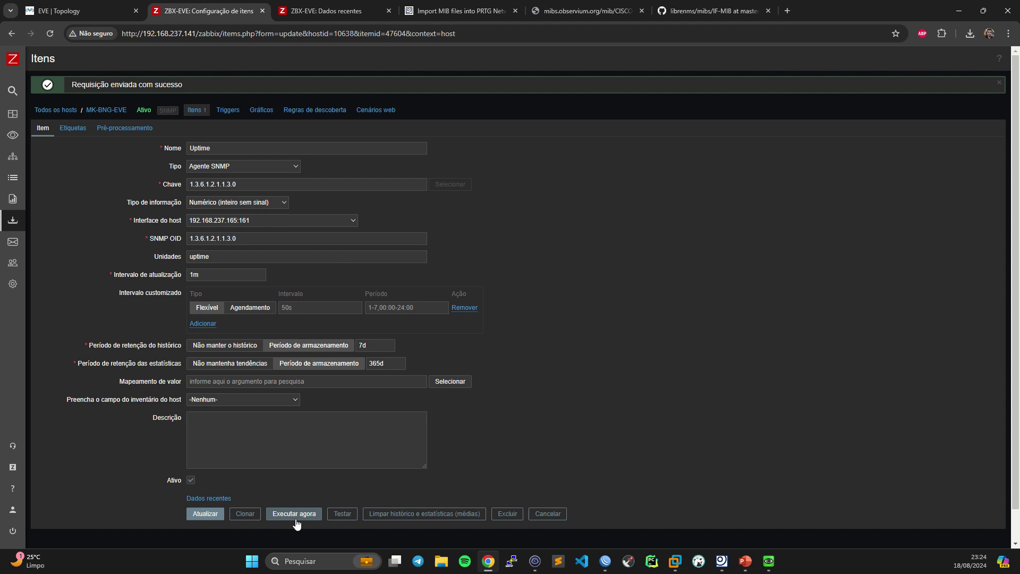
pyautogui.click(333, 10)
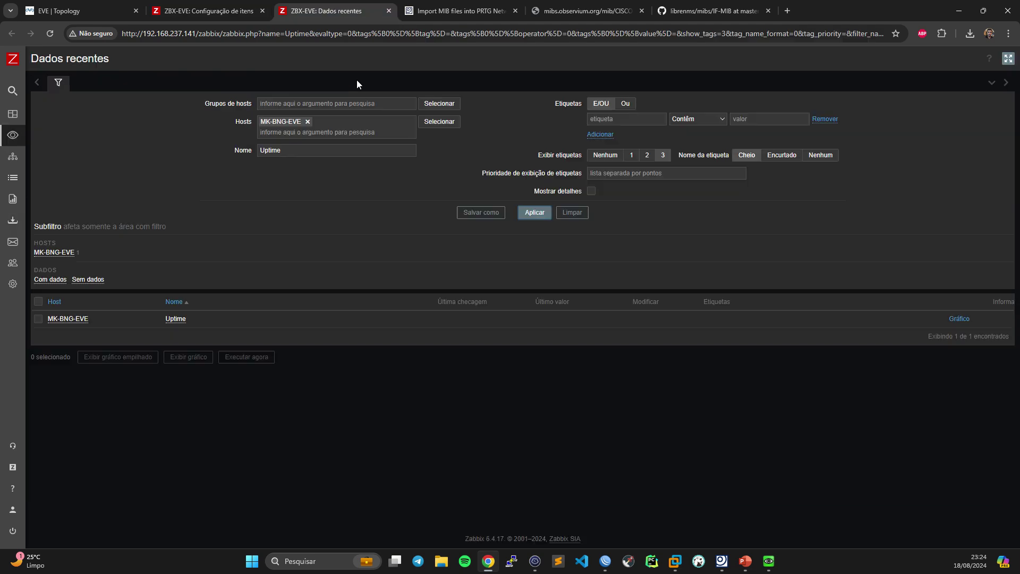
pyautogui.click(535, 212)
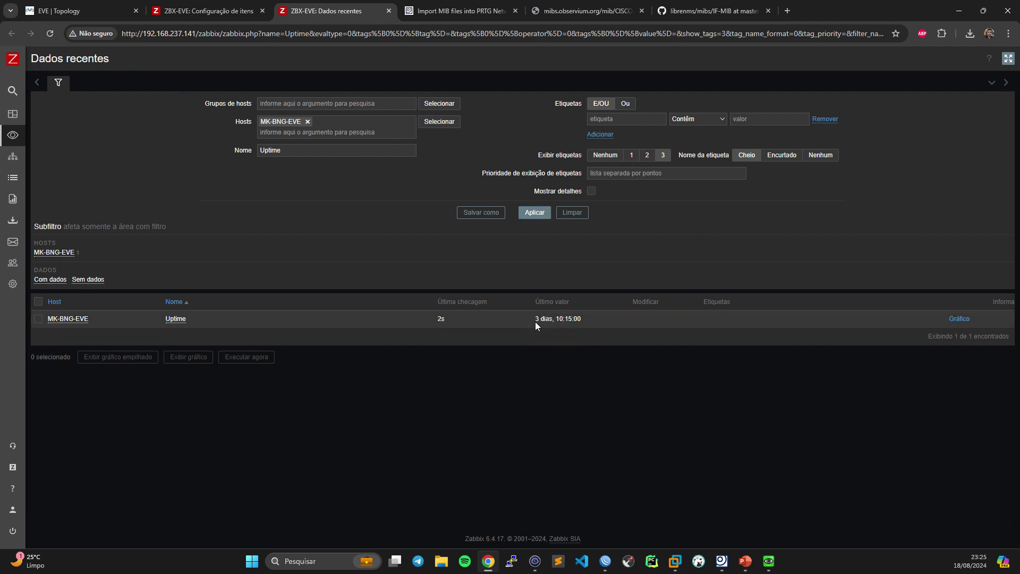
pyautogui.moveTo(535, 320); pyautogui.dragTo(585, 321)
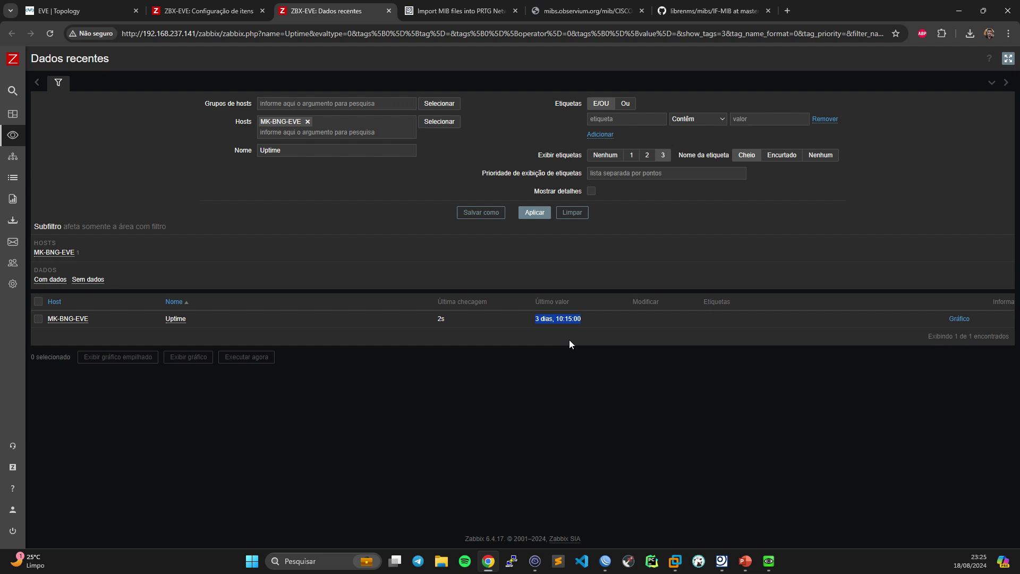
pyautogui.click(535, 561)
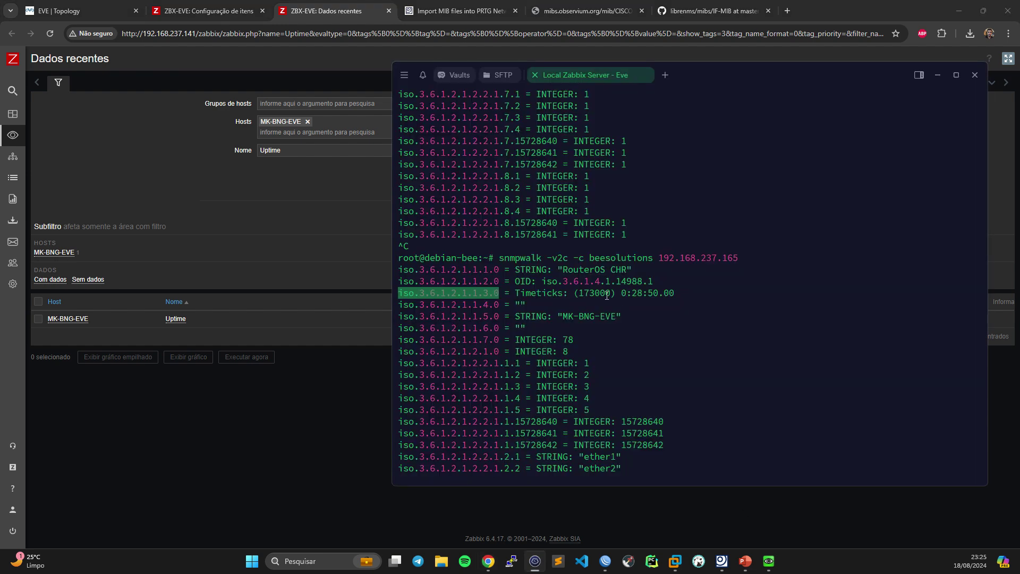
pyautogui.click(305, 216)
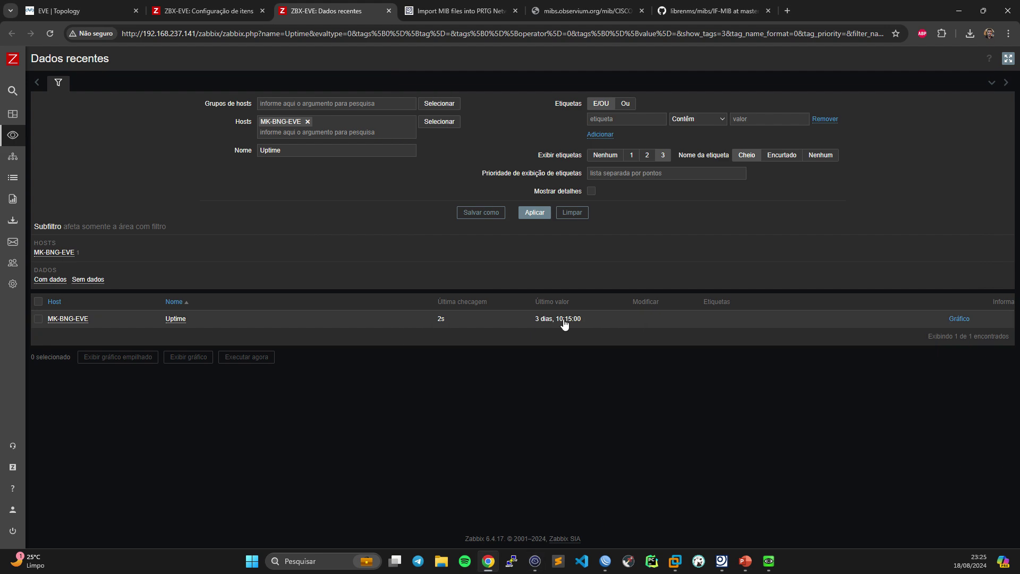
# - Add a Multiplicador preprocessing step with value 0.01 to Uptime and update the item
pyautogui.click(202, 7)
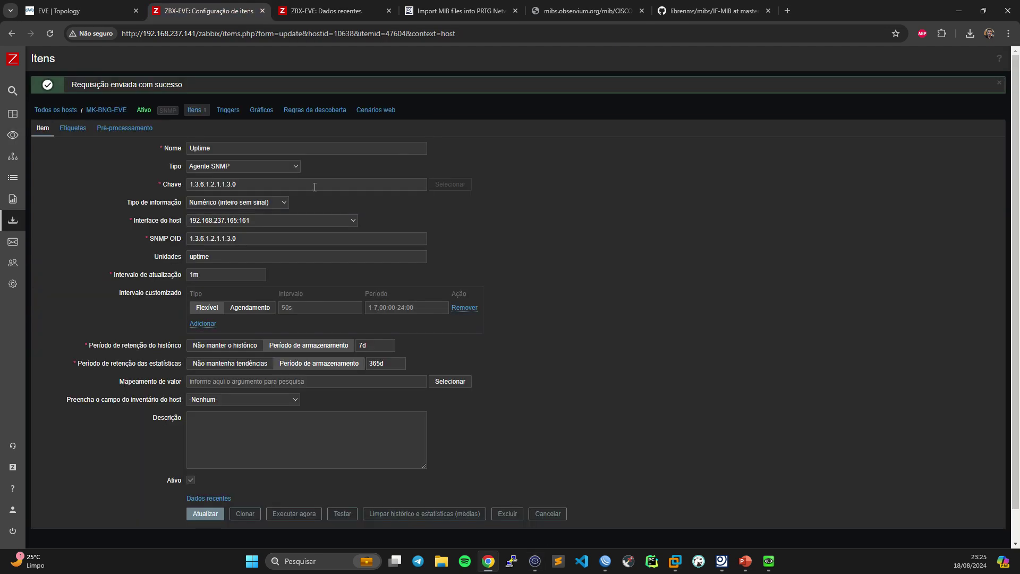
pyautogui.click(137, 131)
pyautogui.click(201, 148)
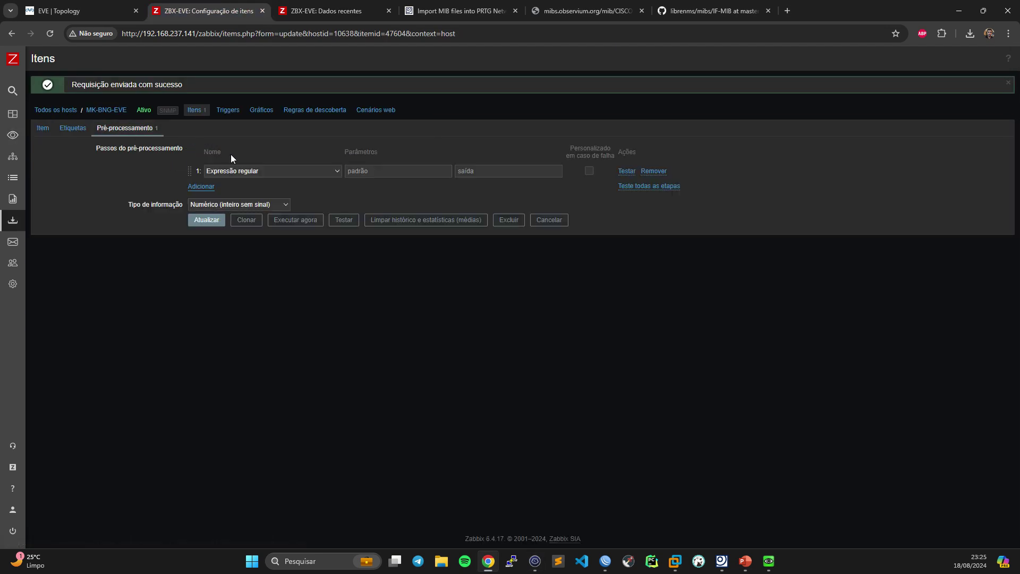
pyautogui.click(253, 171)
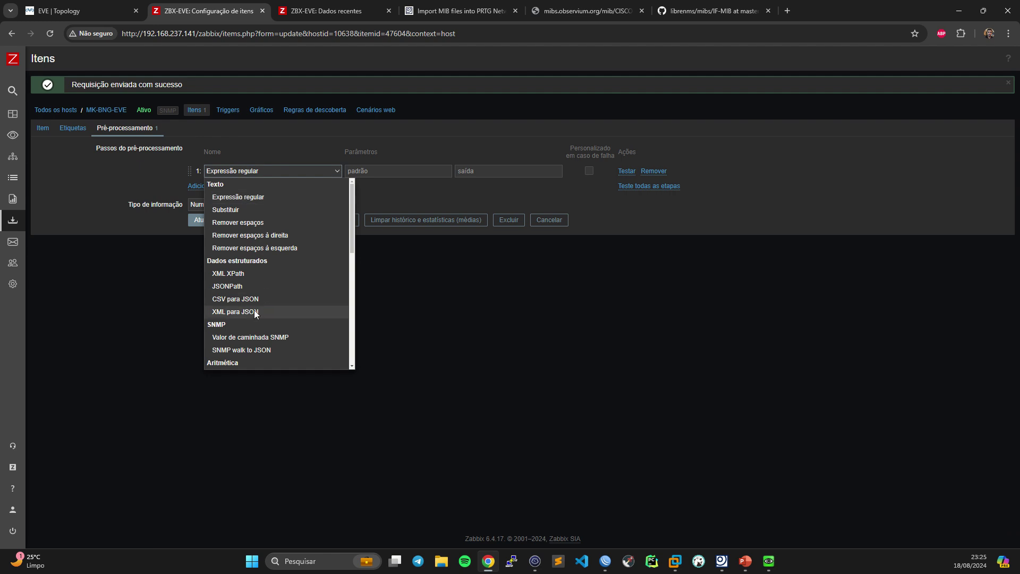
pyautogui.scroll(-1, 254, 311)
pyautogui.click(246, 322)
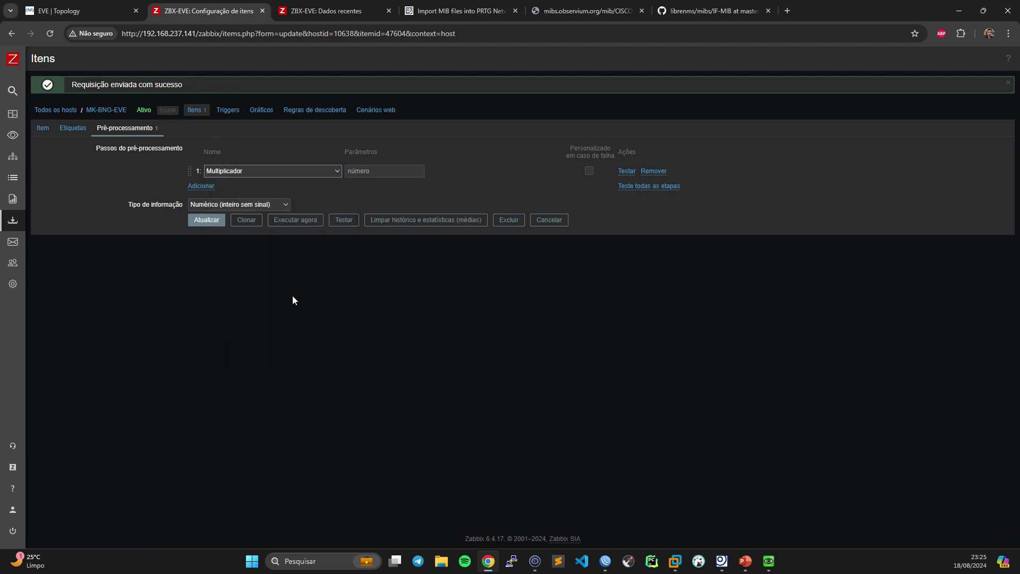
pyautogui.click(372, 175)
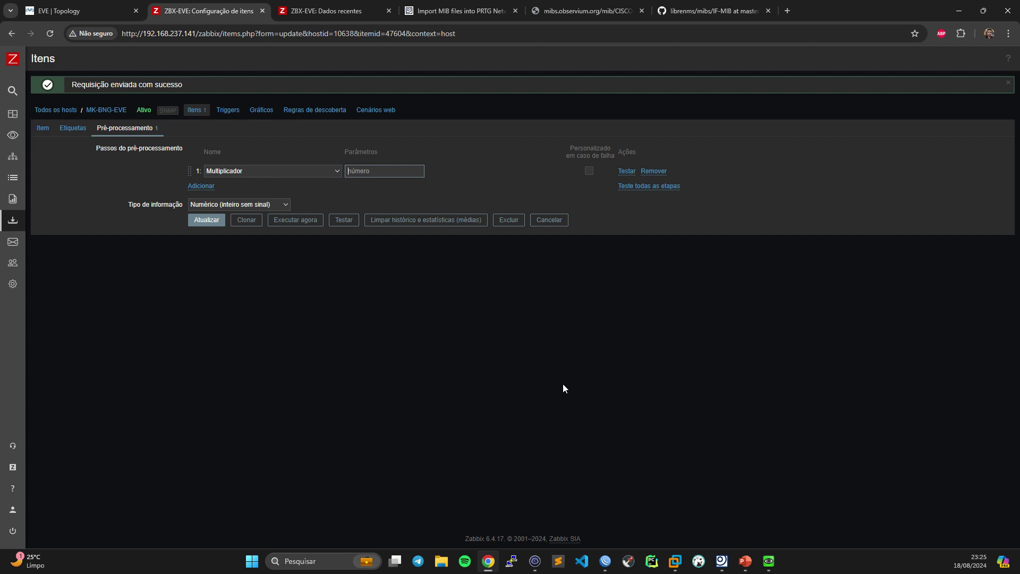
pyautogui.write('0.01')
pyautogui.click(209, 222)
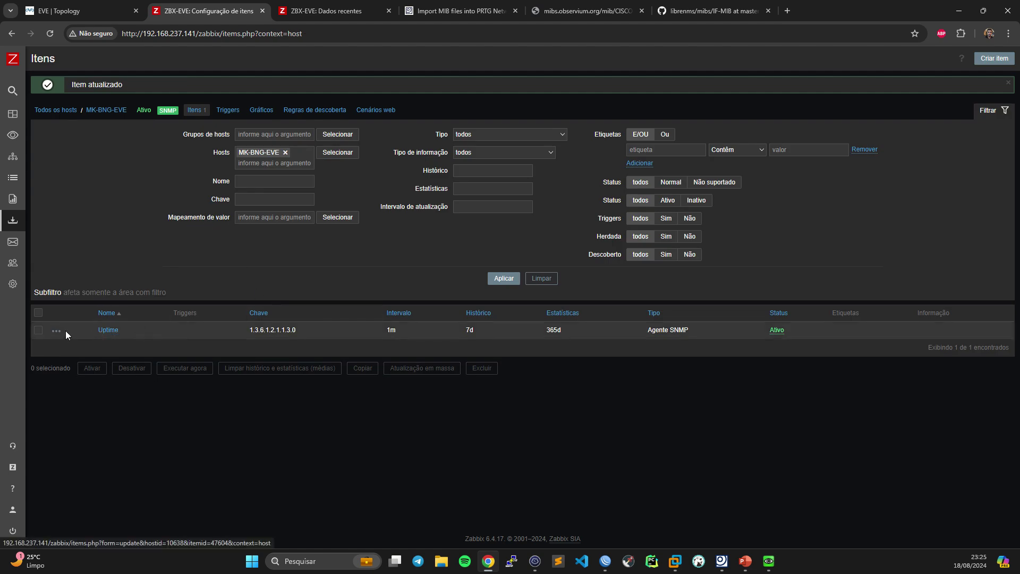
# - Request an immediate Uptime check with Executar agora, repeated three times
pyautogui.click(38, 330)
pyautogui.click(186, 368)
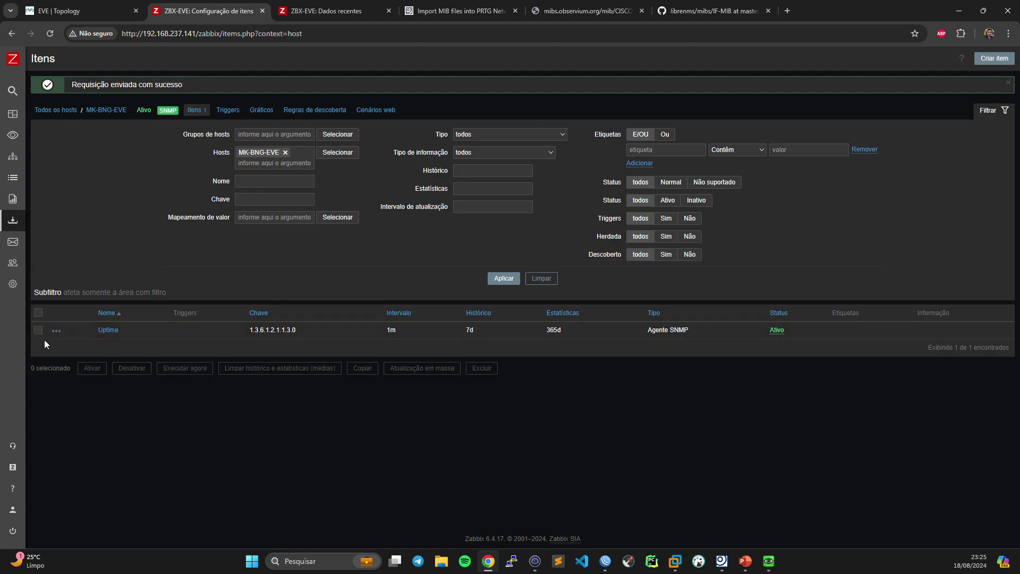
pyautogui.click(38, 330)
pyautogui.click(185, 368)
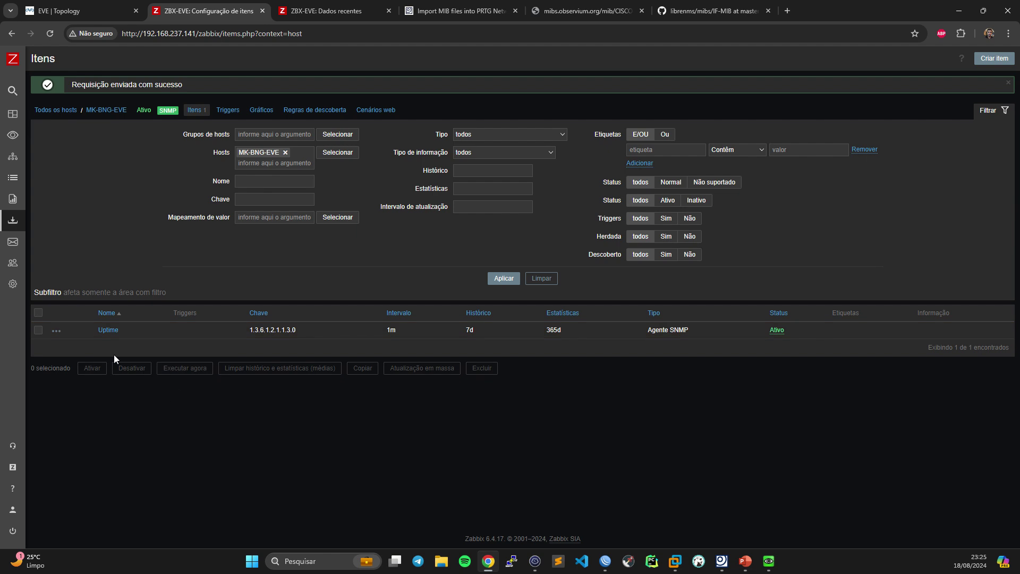
pyautogui.click(39, 330)
pyautogui.click(183, 368)
pyautogui.click(605, 562)
pyautogui.click(605, 562)
# - Refresh latest data to confirm Uptime now reads 00:50:06, then return to item configuration
pyautogui.click(340, 13)
pyautogui.click(534, 212)
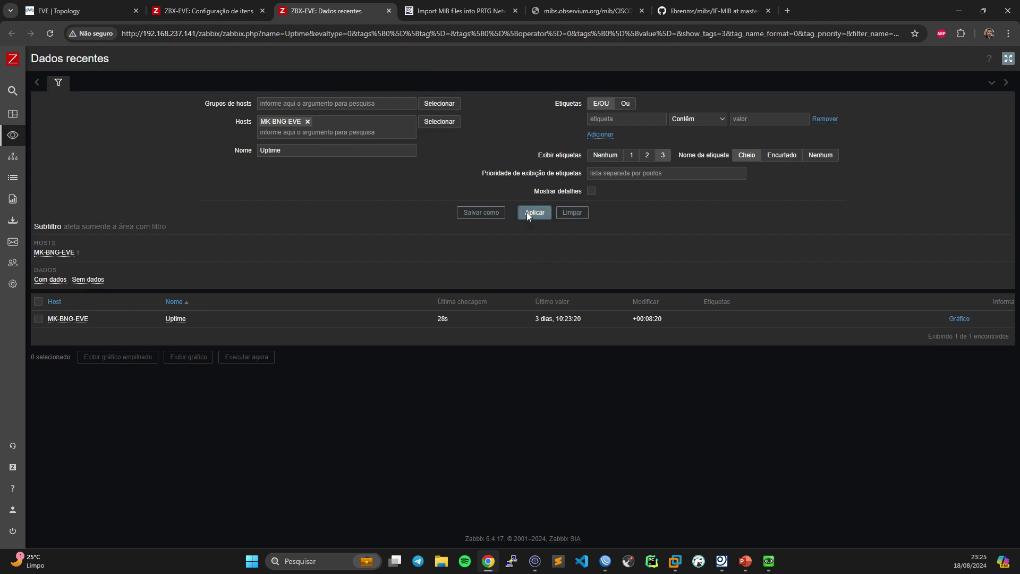
pyautogui.moveTo(523, 318); pyautogui.dragTo(581, 323)
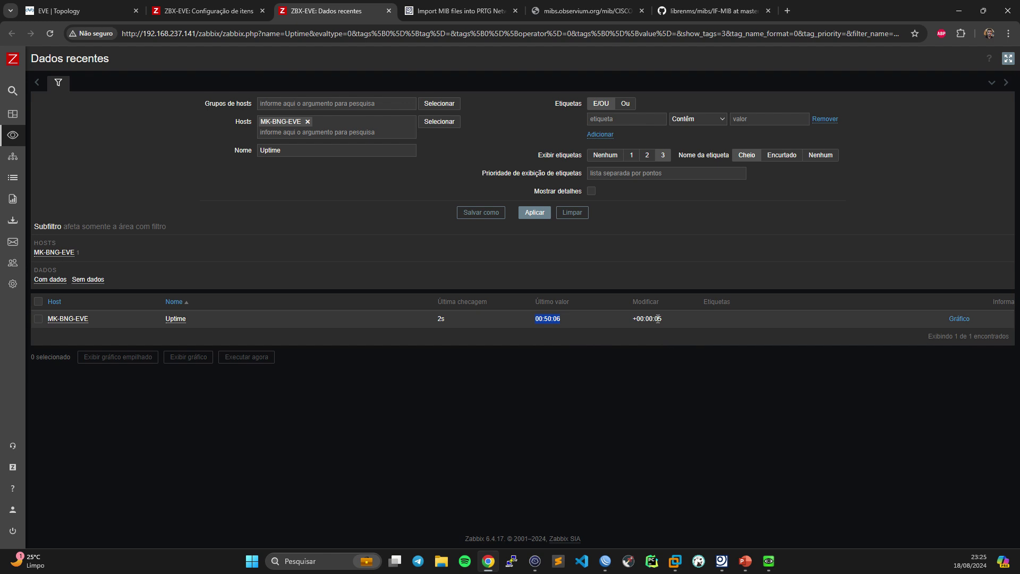
pyautogui.moveTo(543, 322)
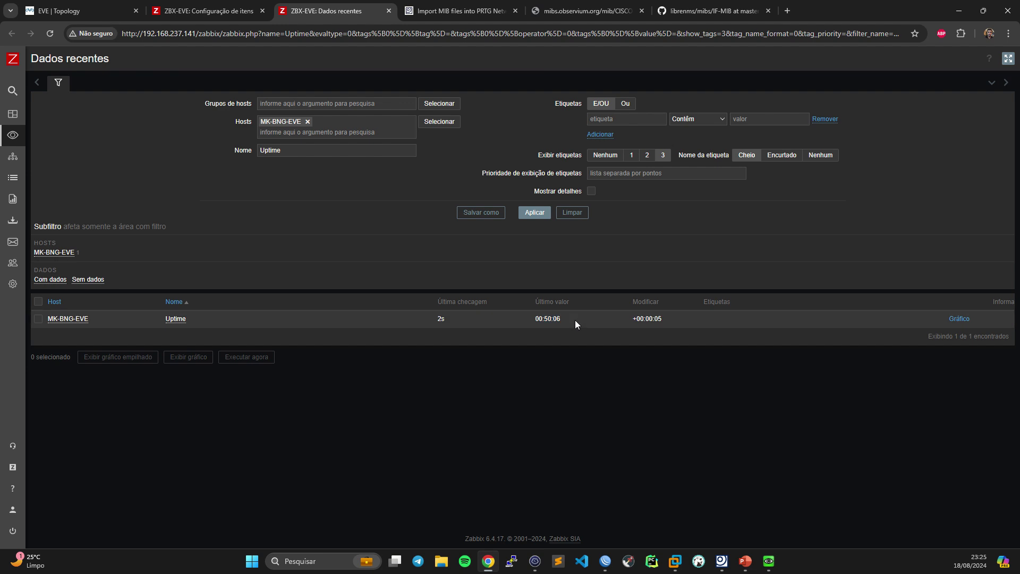
pyautogui.click(550, 323)
pyautogui.click(215, 5)
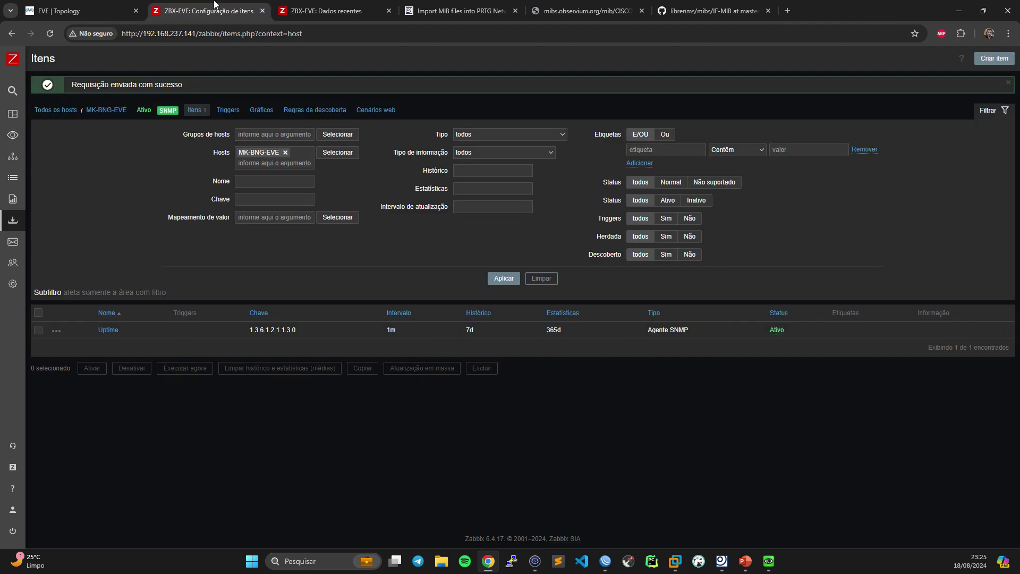
# - Create a new MK-BNG-EVE item named Clientes Onlines with type Agente SNMP
pyautogui.click(193, 110)
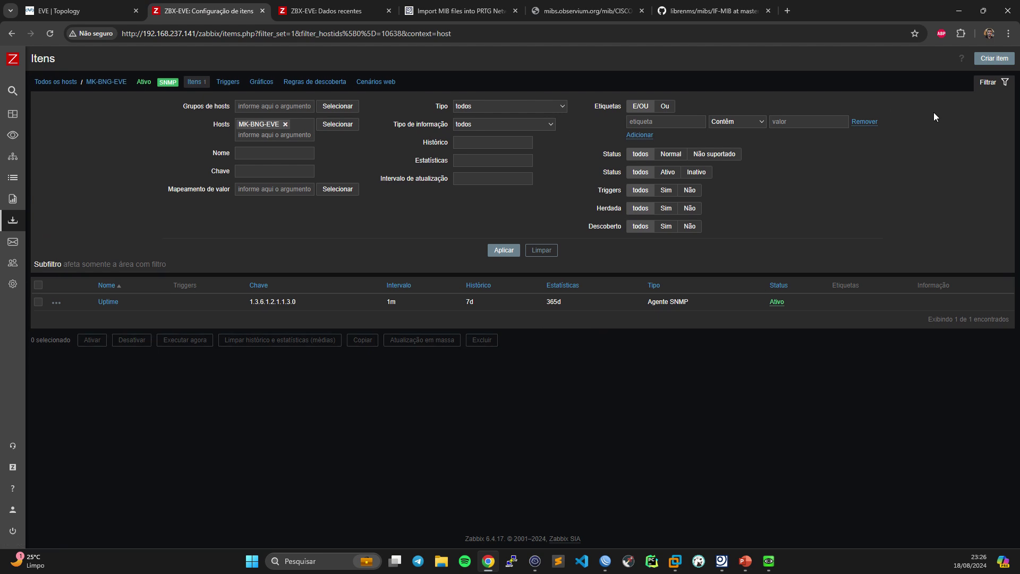
pyautogui.click(994, 59)
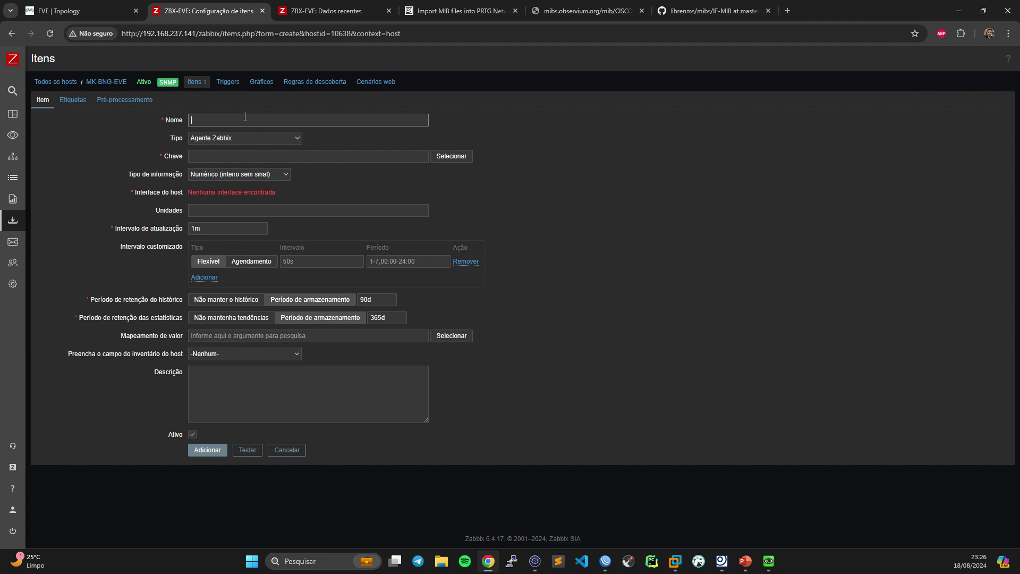
pyautogui.write('Clientes Onlines')
pyautogui.click(255, 137)
pyautogui.click(228, 187)
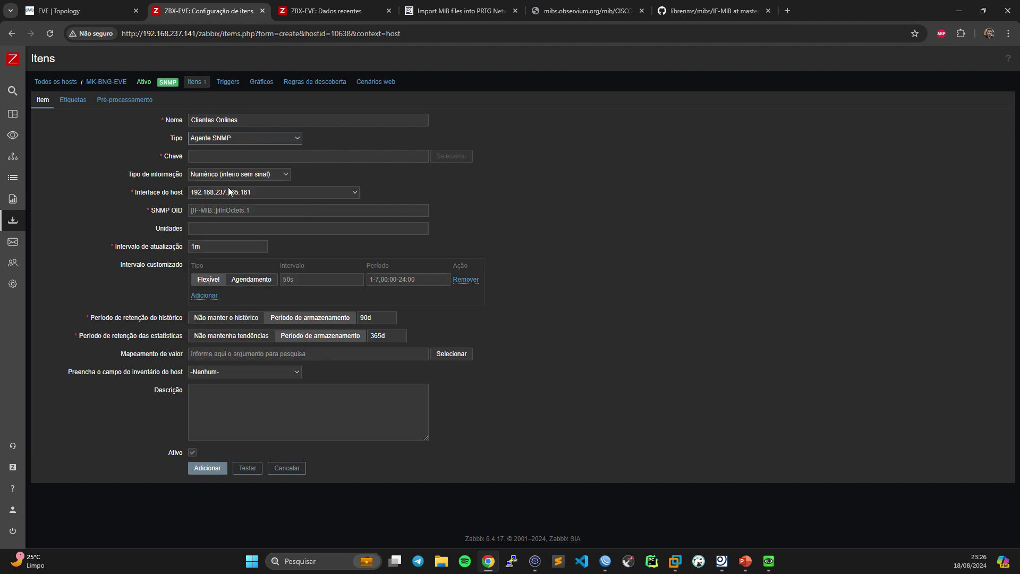
pyautogui.click(201, 156)
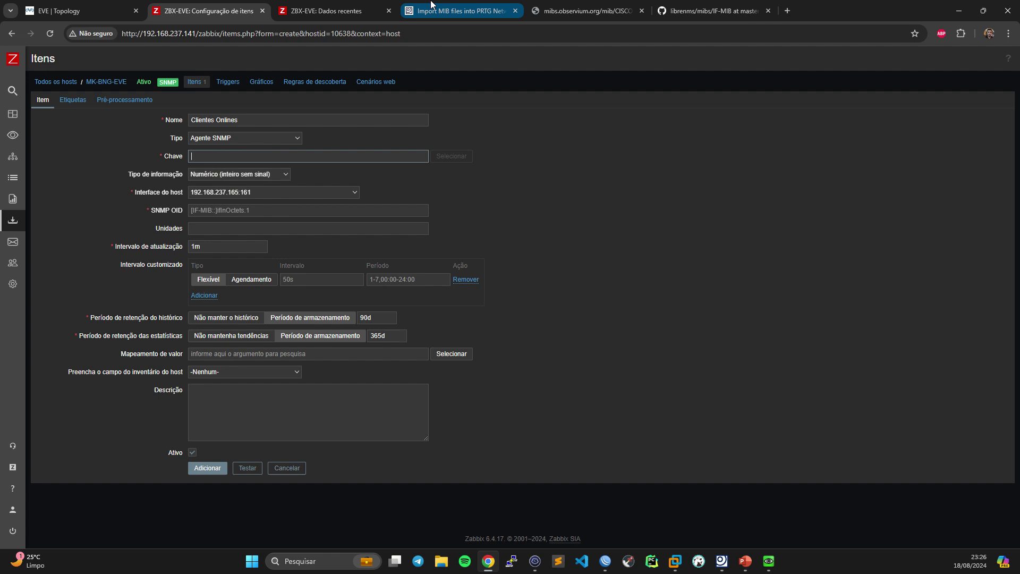
# - Run snmpwalk in Termius on casnActiveTableEntries OID 1.3.6.1.4.1.9.9.150.1.1.1, taken from the Observium MIB page
pyautogui.click(579, 6)
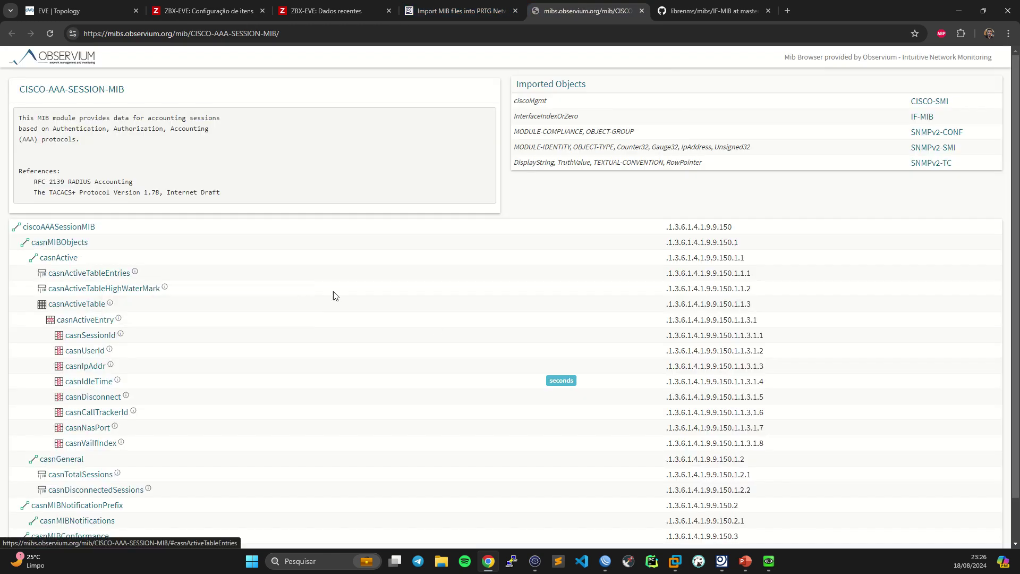
pyautogui.doubleClick(725, 275)
pyautogui.hotkey('ctrl', 'c')
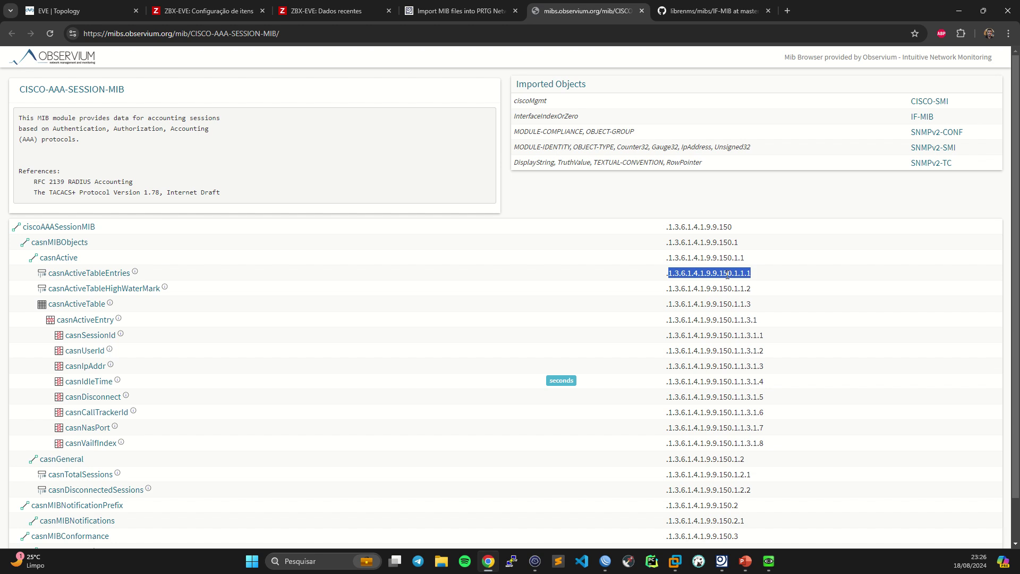
pyautogui.click(535, 561)
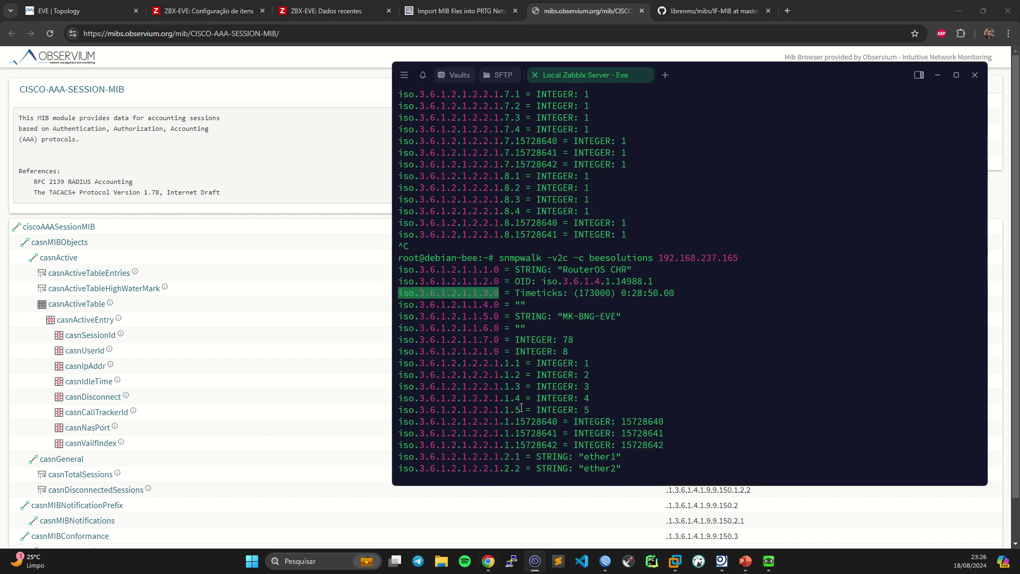
pyautogui.click(624, 345)
pyautogui.press('Return')
pyautogui.press('Return')
pyautogui.press('Return')
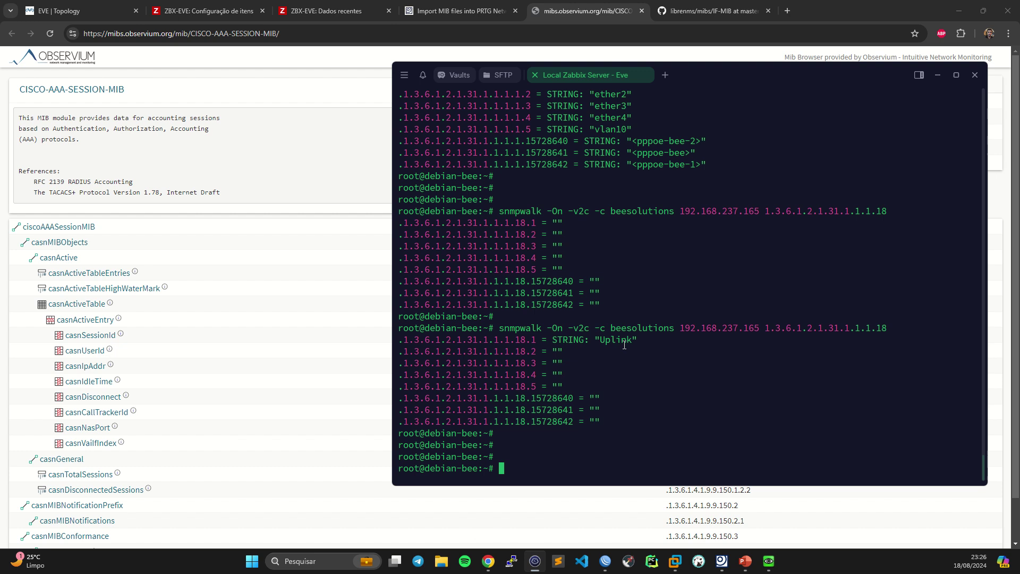
pyautogui.press('Up')
pyautogui.press('BackSpace')
pyautogui.press('BackSpace')
pyautogui.press('BackSpace')
pyautogui.press('BackSpace')
pyautogui.press('BackSpace')
pyautogui.press('BackSpace')
pyautogui.press('BackSpace')
pyautogui.press('BackSpace')
pyautogui.press('BackSpace')
pyautogui.press('BackSpace')
pyautogui.press('BackSpace')
pyautogui.press('BackSpace')
pyautogui.press('BackSpace')
pyautogui.press('BackSpace')
pyautogui.press('BackSpace')
pyautogui.press('BackSpace')
pyautogui.press('BackSpace')
pyautogui.press('BackSpace')
pyautogui.press('BackSpace')
pyautogui.press('BackSpace')
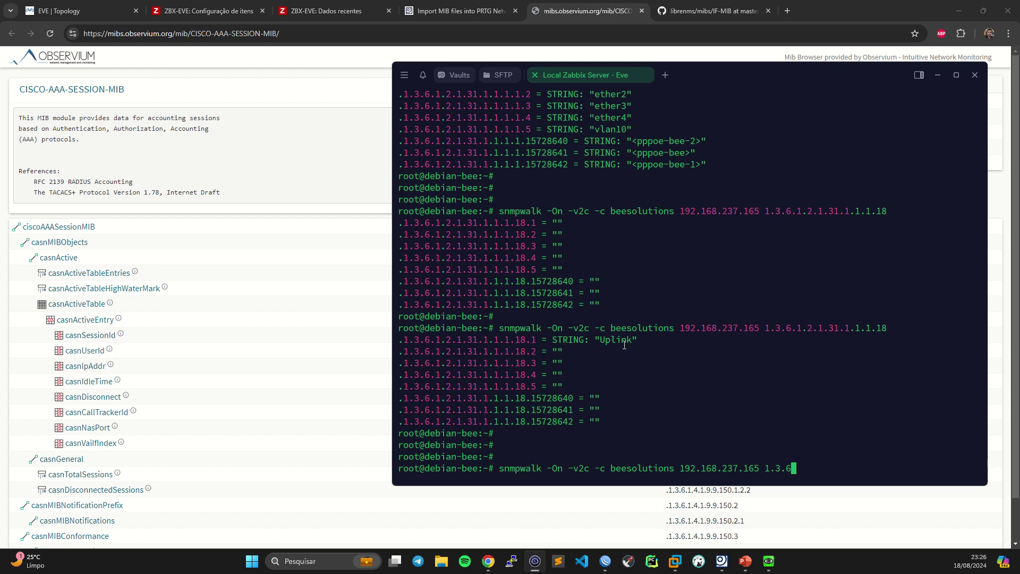
pyautogui.press('BackSpace')
pyautogui.press('BackSpace')
pyautogui.hotkey('ctrl', 'shift', 'v')
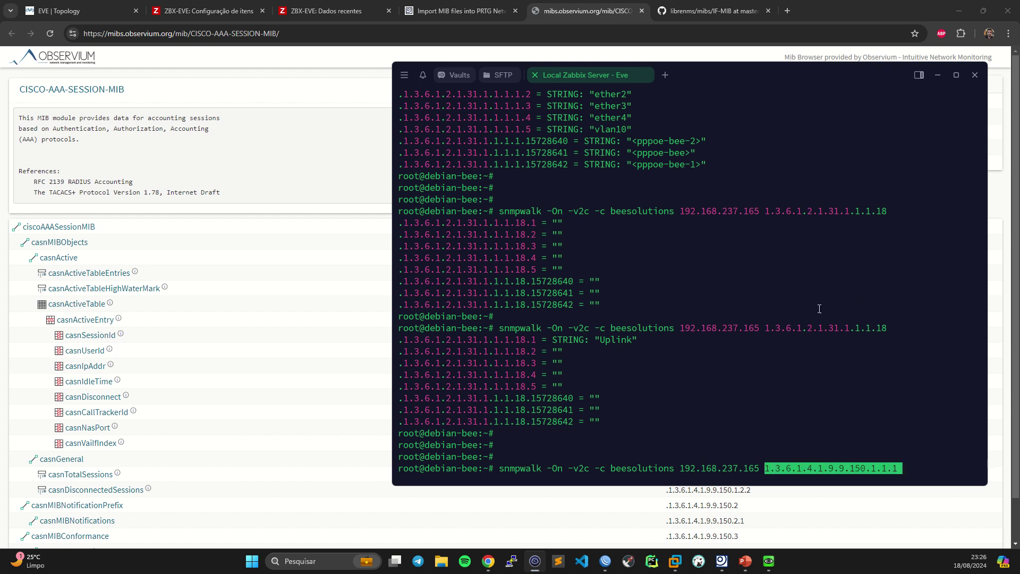
pyautogui.press('Return')
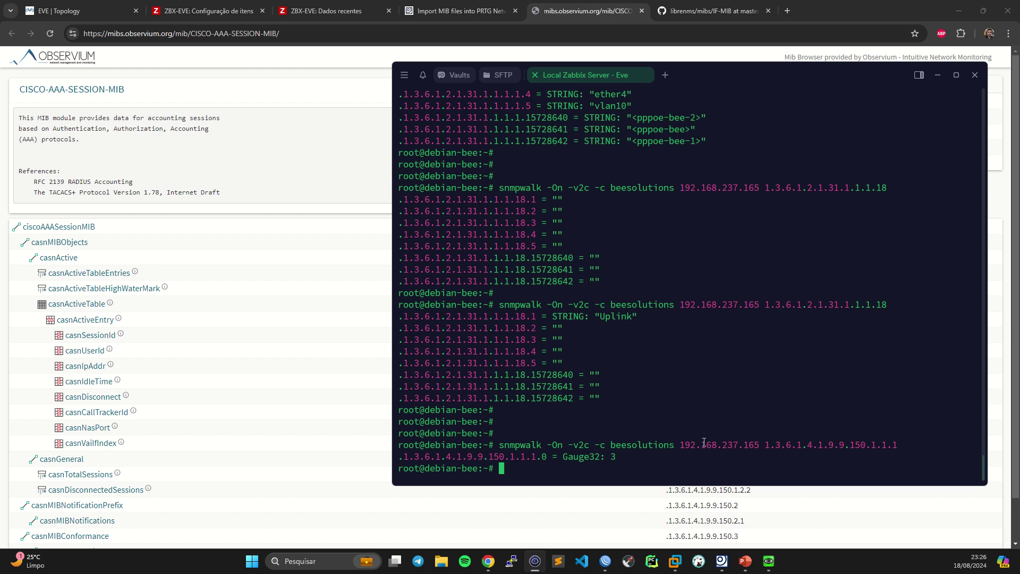
# - Check the walk result of 3 sessions, then copy the casnActiveTableEntries OID from the MIB page
pyautogui.doubleClick(613, 457)
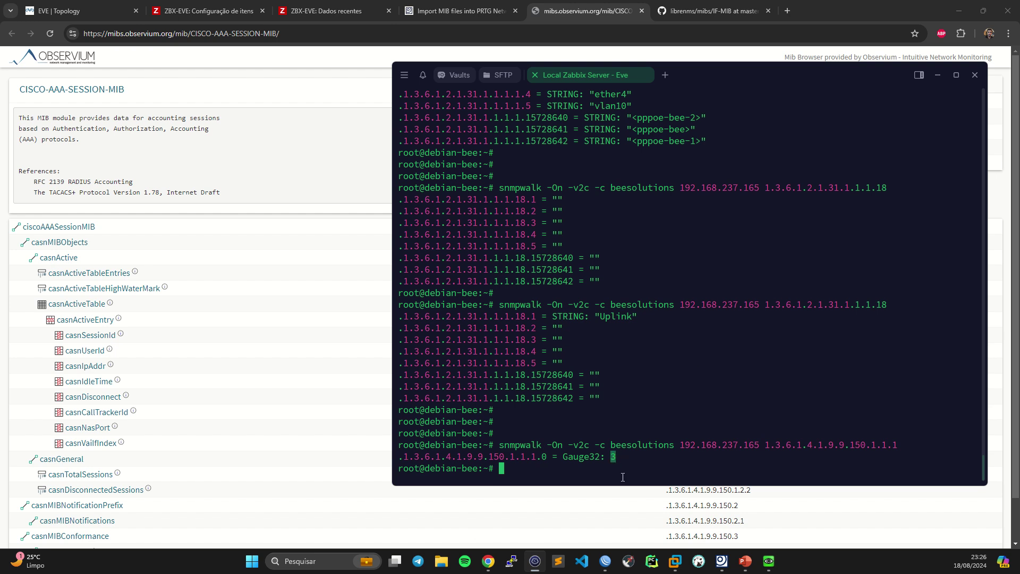
pyautogui.click(605, 560)
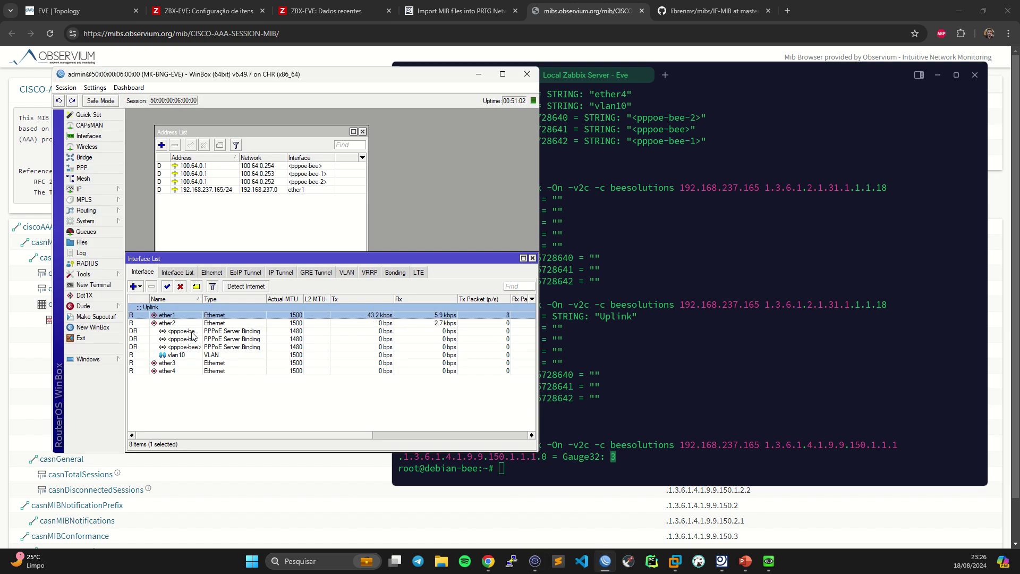
pyautogui.click(638, 354)
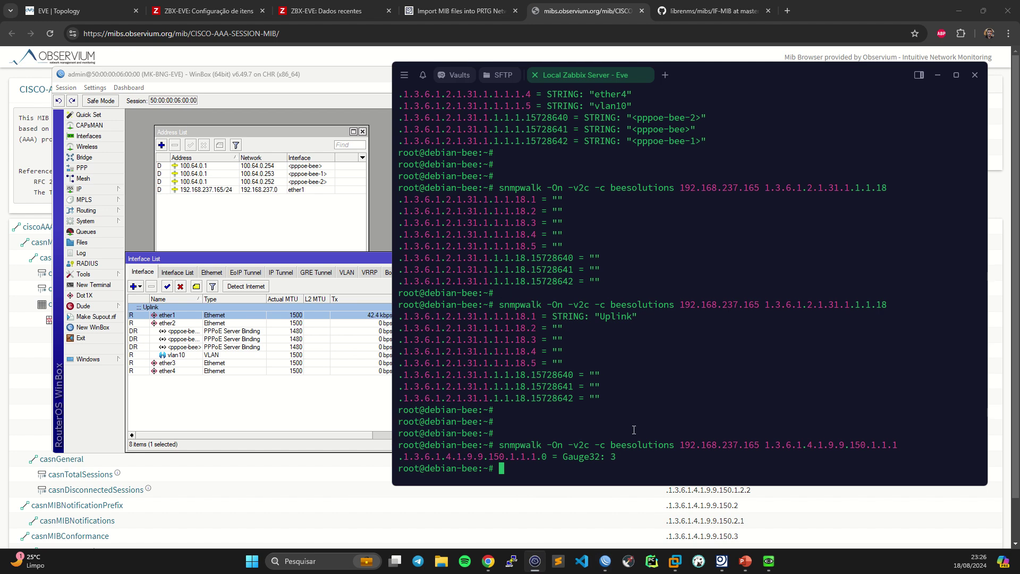
pyautogui.doubleClick(827, 444)
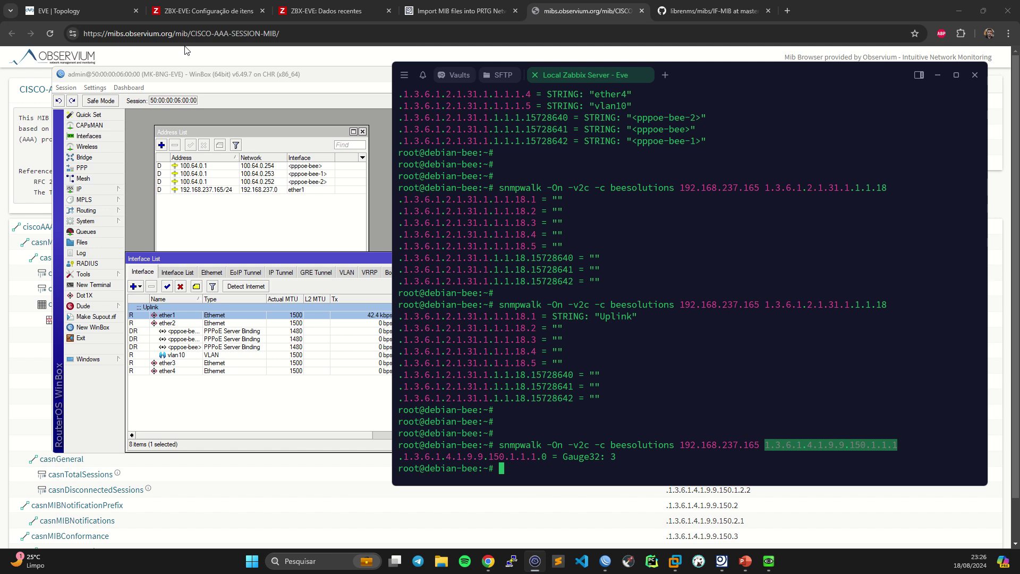
pyautogui.click(128, 55)
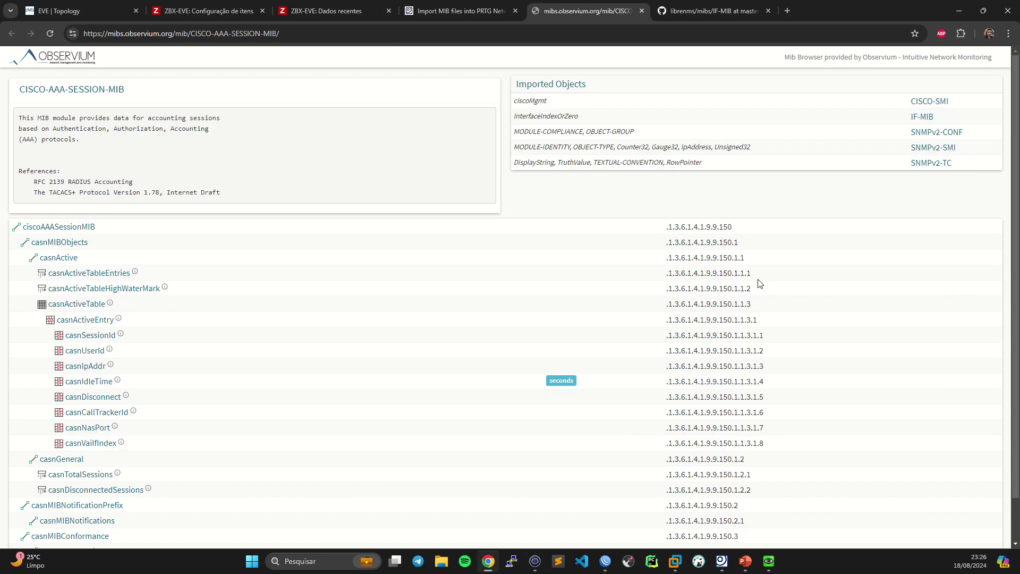
pyautogui.moveTo(757, 277); pyautogui.dragTo(624, 278)
pyautogui.hotkey('ctrl', 'c')
pyautogui.moveTo(349, 278); pyautogui.dragTo(79, 273)
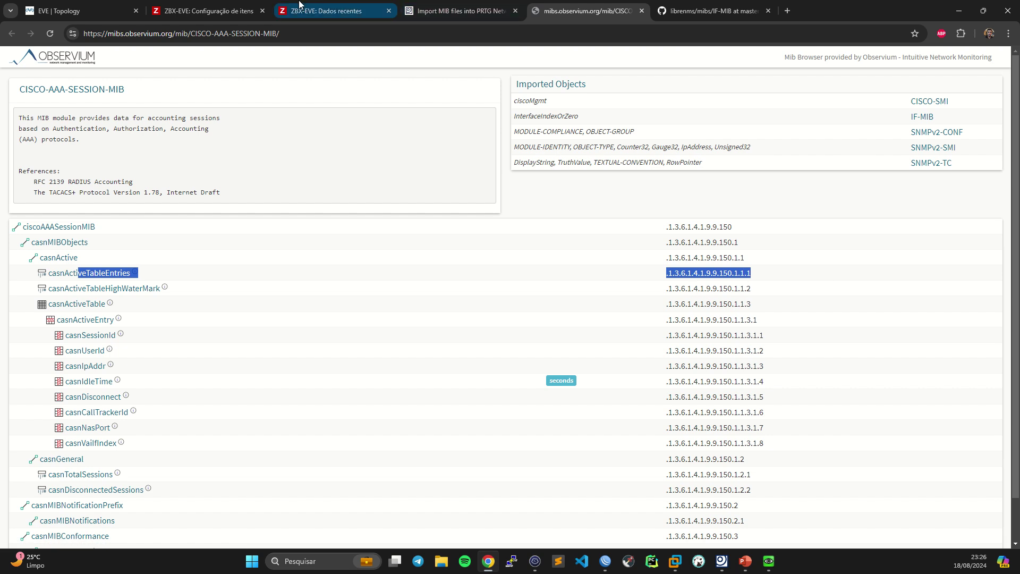
pyautogui.click(212, 11)
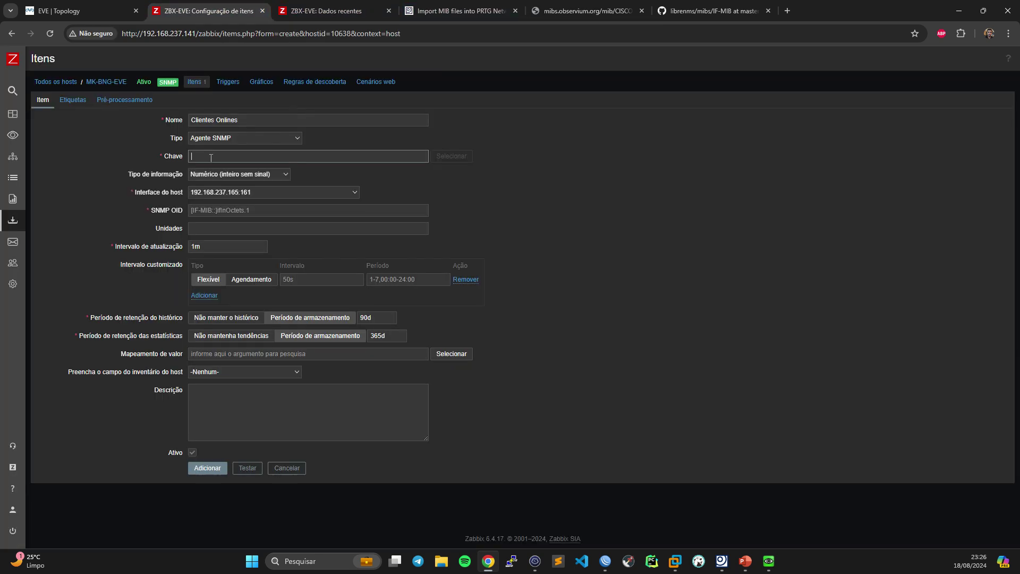
# - Use OID 1.3.6.1.4.1.9.9.150.1.1.1 as both item key and SNMP OID, with 7d history
pyautogui.hotkey('ctrl', 'v')
pyautogui.click(234, 210)
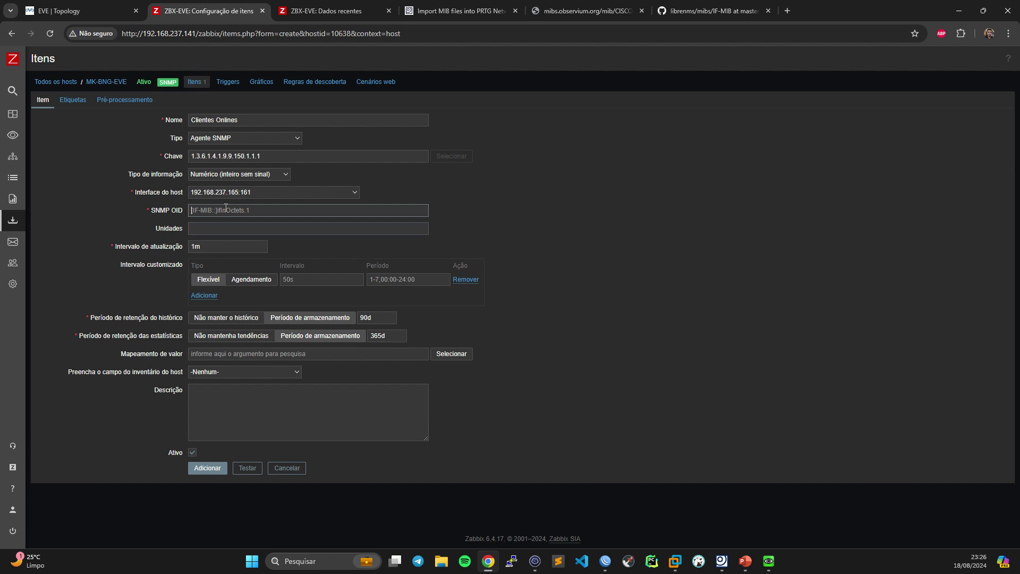
pyautogui.hotkey('ctrl', 'v')
pyautogui.click(230, 232)
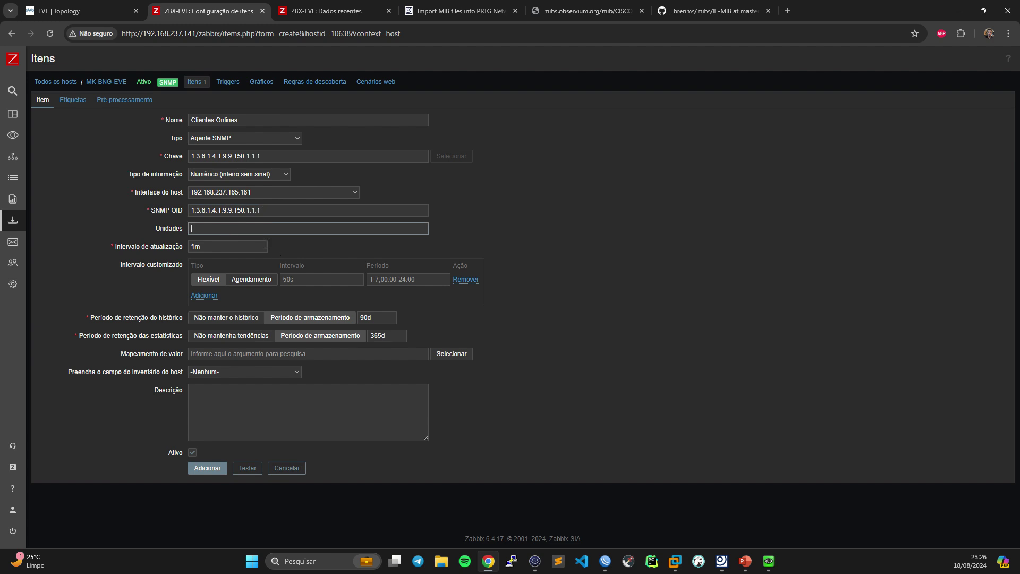
pyautogui.doubleClick(369, 318)
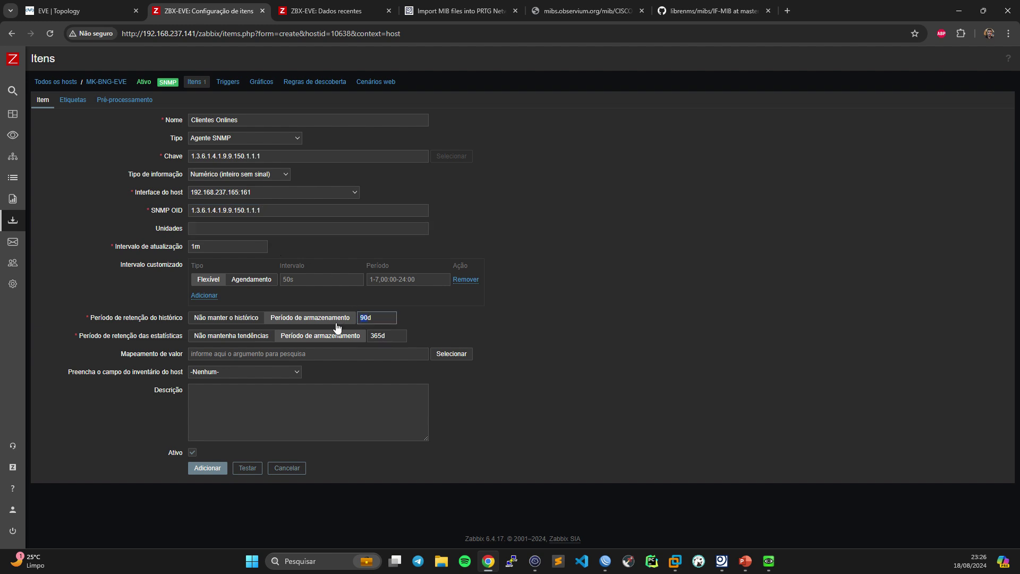
pyautogui.write('7d')
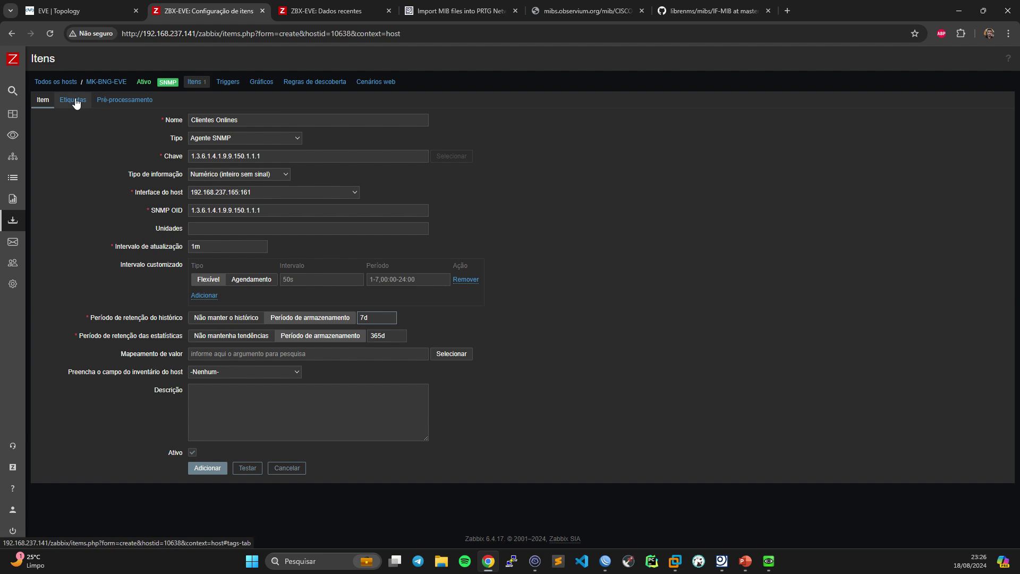
# - Tag the item Clientes Onlines and add it
pyautogui.click(76, 102)
pyautogui.click(222, 153)
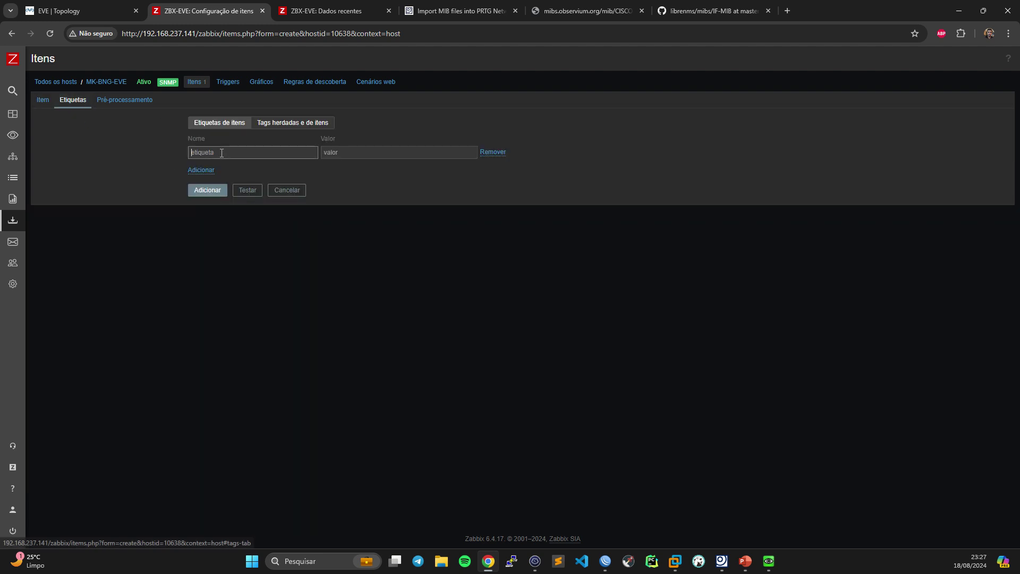
pyautogui.write('Clientes')
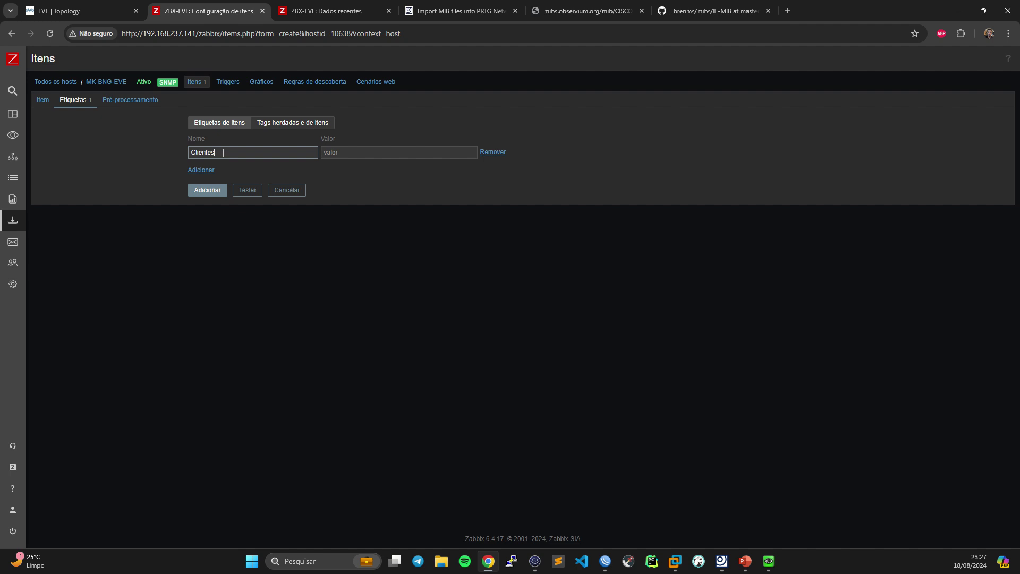
pyautogui.write(' Onlines')
pyautogui.click(41, 101)
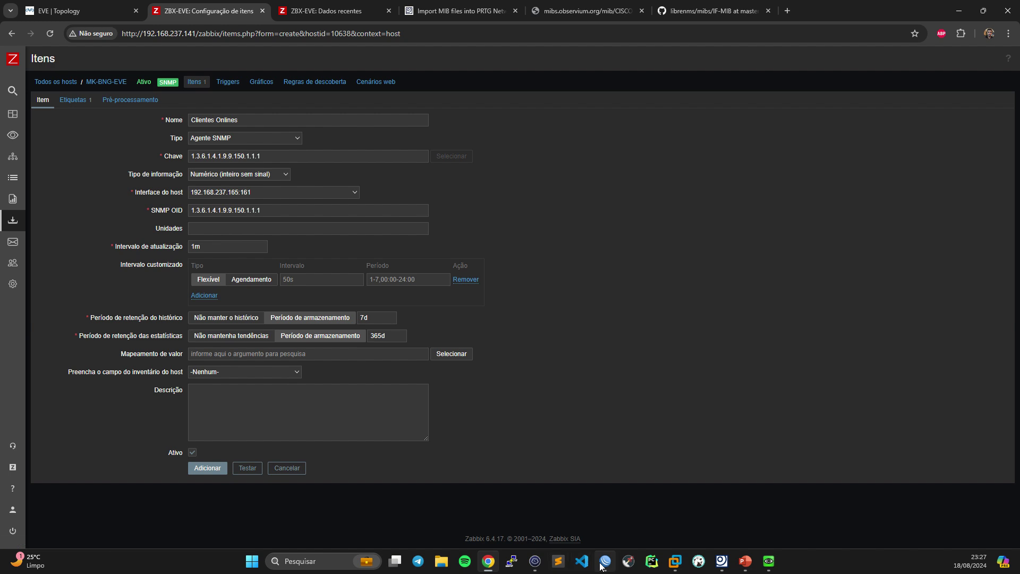
pyautogui.moveTo(601, 564)
pyautogui.click(219, 467)
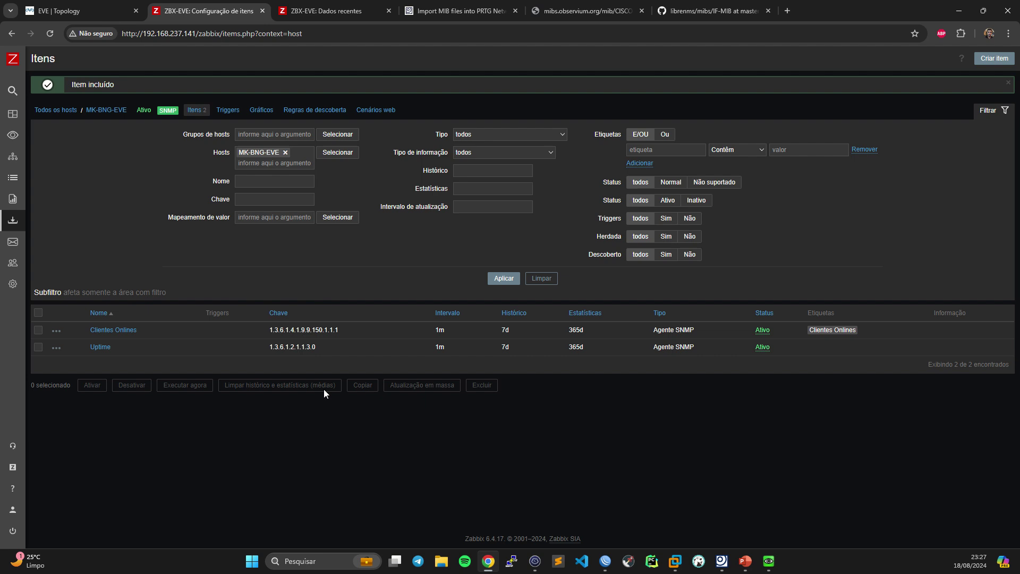
# - Test the Clientes Onlines item, which returns an SNMP error
pyautogui.click(119, 330)
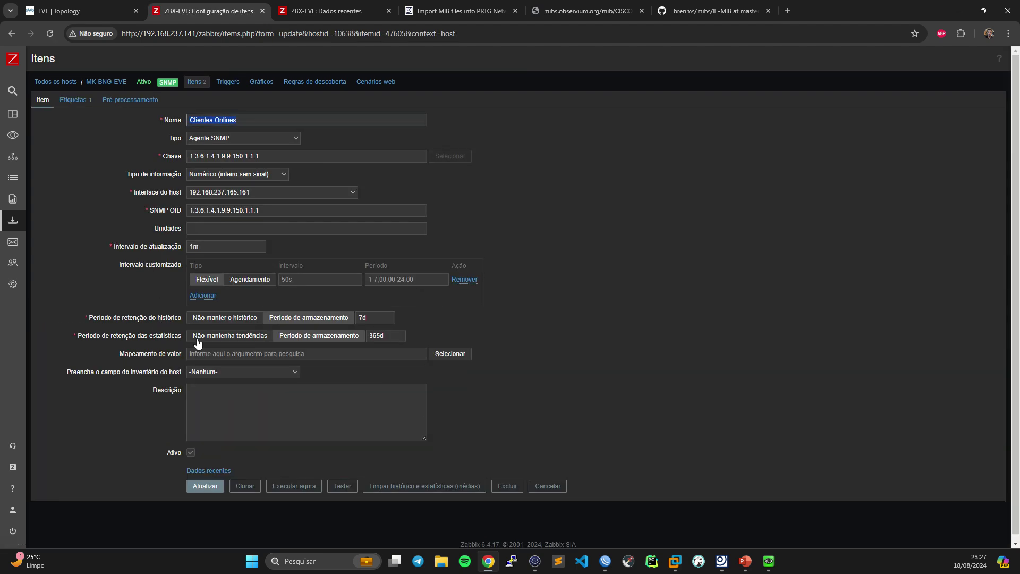
pyautogui.click(343, 486)
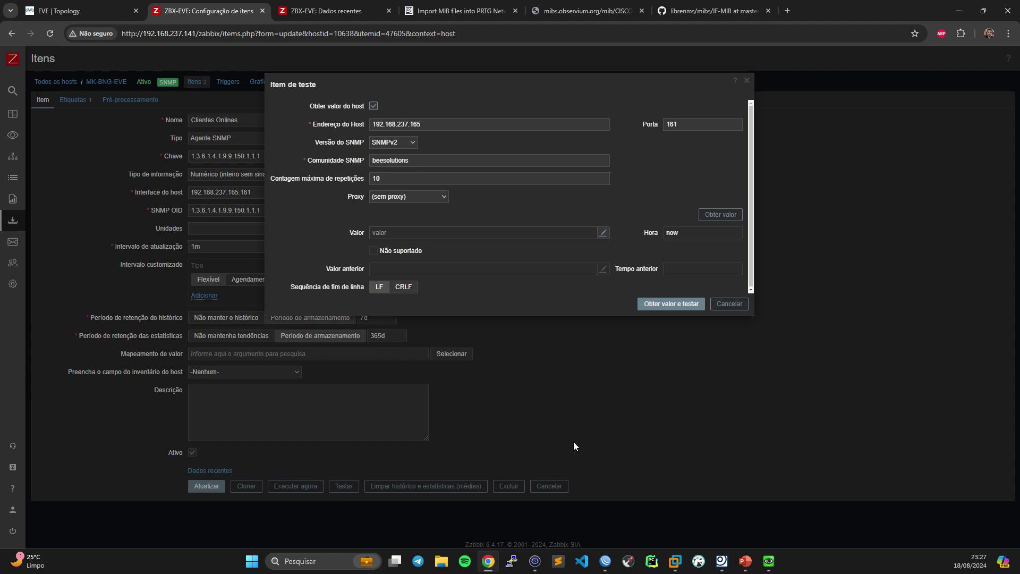
pyautogui.click(660, 304)
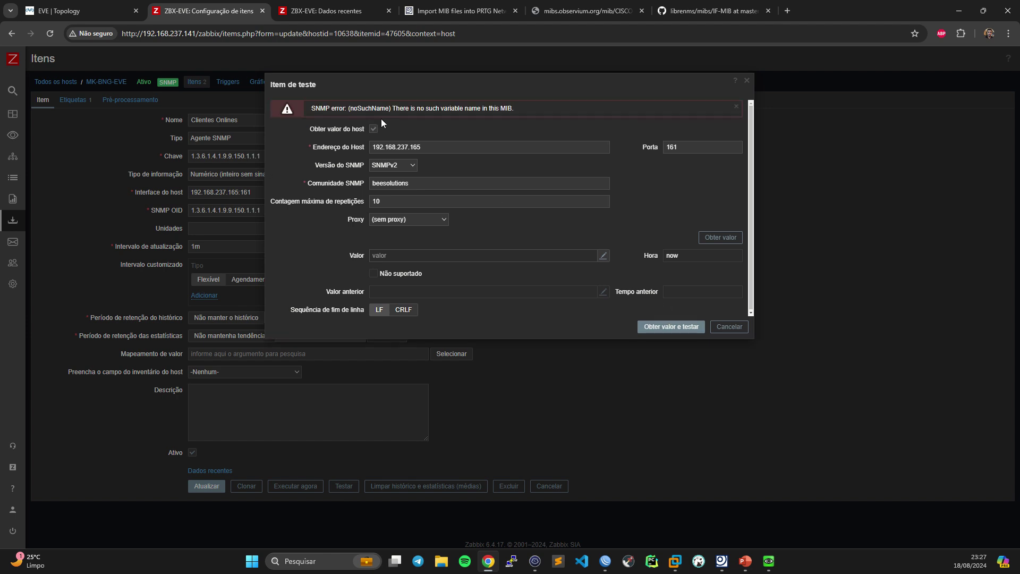
pyautogui.moveTo(354, 104); pyautogui.dragTo(525, 107)
pyautogui.click(362, 113)
pyautogui.click(729, 327)
# - Copy the full returned OID ending in .0 from the snmpwalk output in the terminal
pyautogui.moveTo(259, 212); pyautogui.dragTo(101, 214)
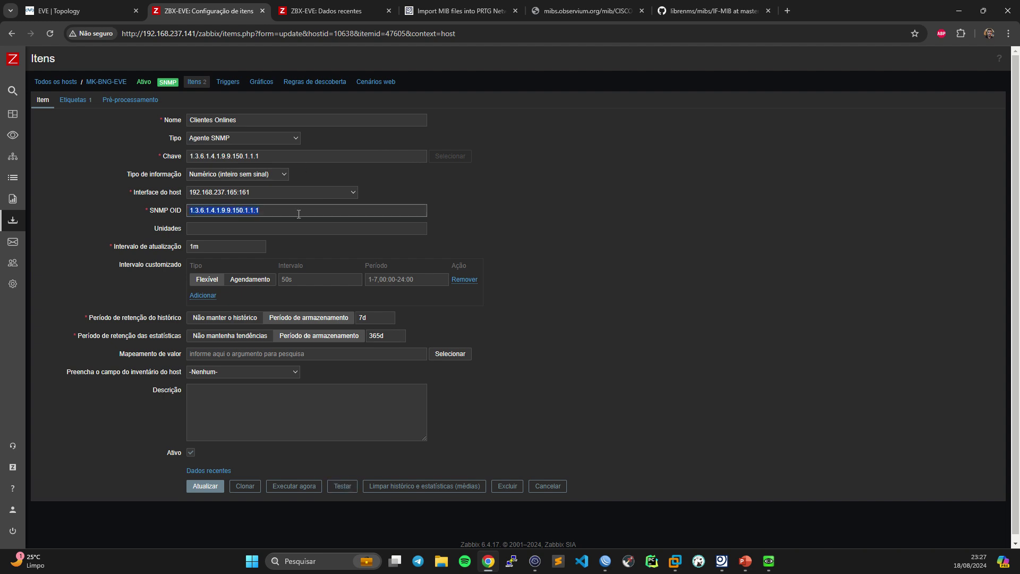
pyautogui.click(535, 561)
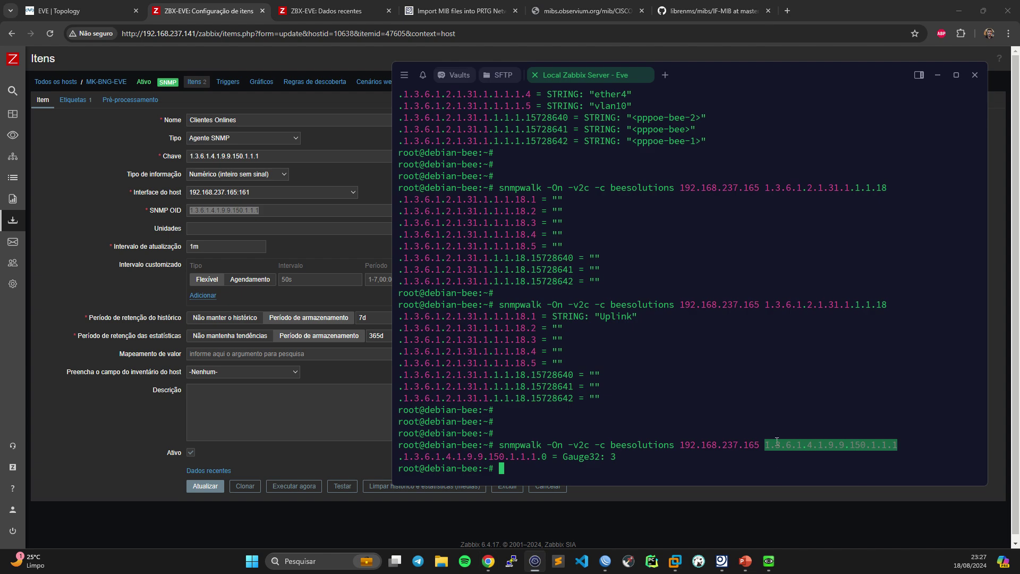
pyautogui.click(776, 442)
pyautogui.moveTo(766, 445); pyautogui.dragTo(897, 451)
pyautogui.moveTo(536, 457); pyautogui.dragTo(547, 456)
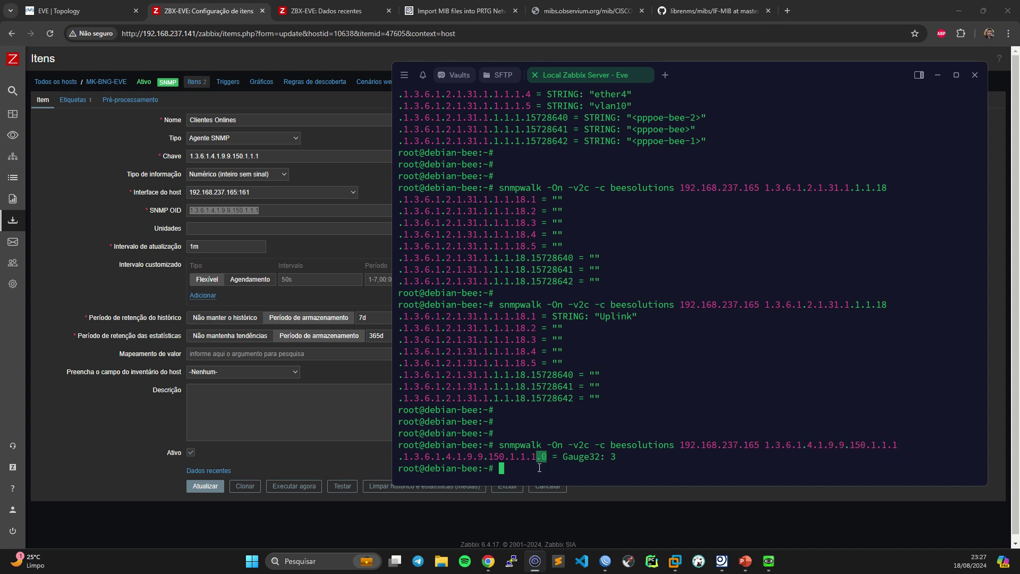
pyautogui.doubleClick(493, 455)
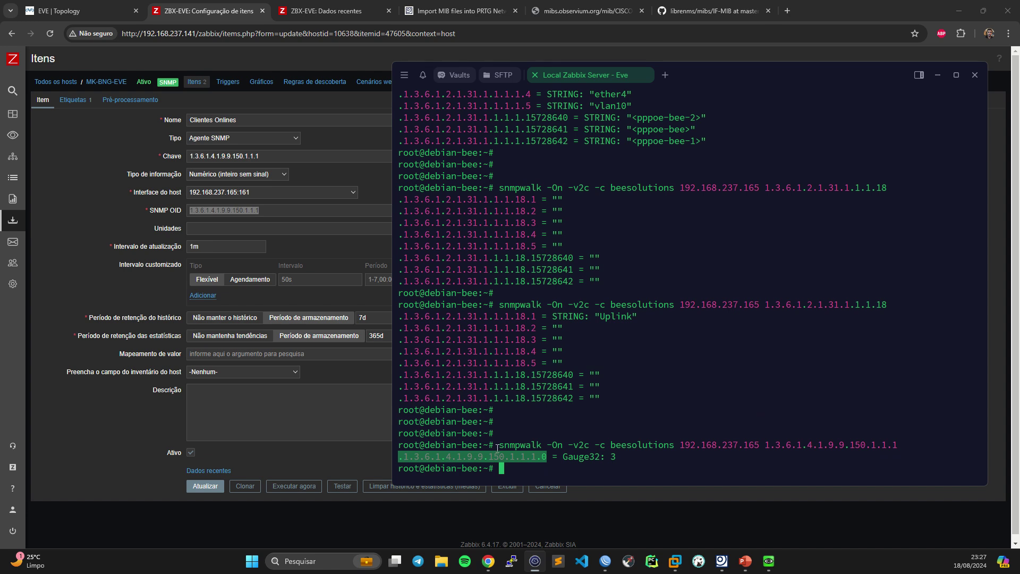
pyautogui.click(273, 214)
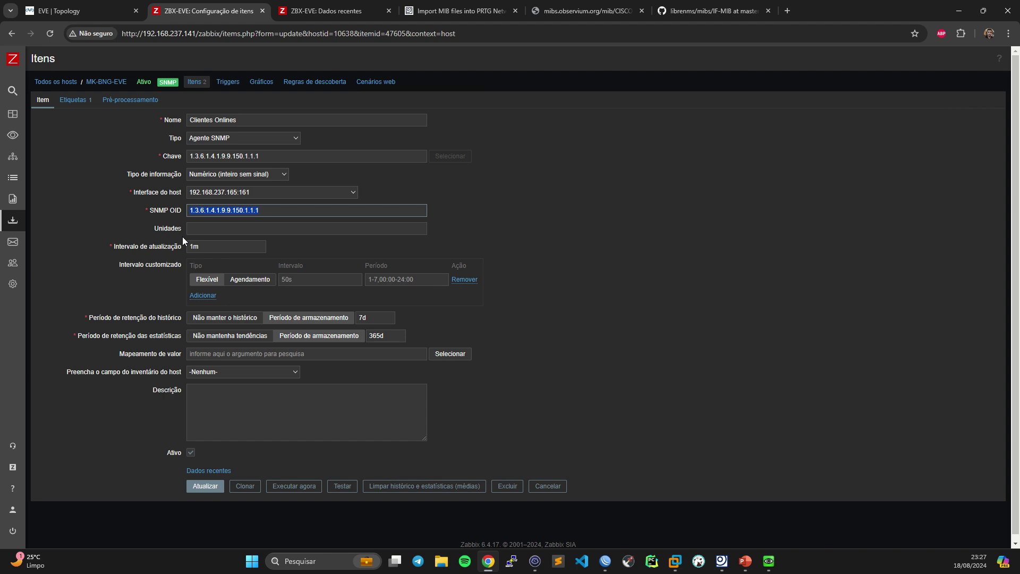
# - Set the key and SNMP OID to 1.3.6.1.4.1.9.9.150.1.1.1.0 and save the item
pyautogui.write('.1.3.6.1.4.1.9.9.150.1.1.1.0')
pyautogui.doubleClick(270, 156)
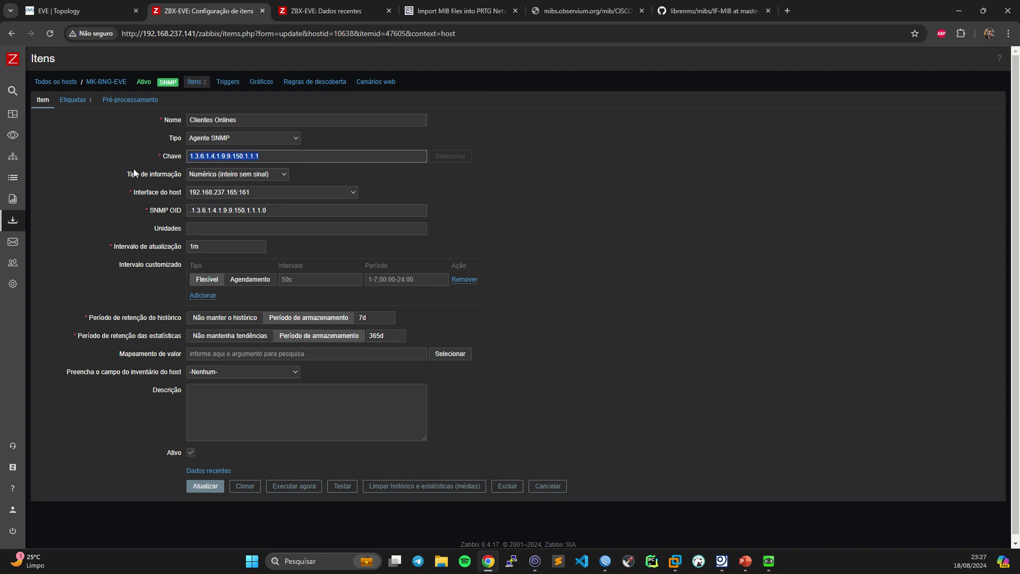
pyautogui.write('.1.3.6.1.4.1.9.9.150.1.1.1.0')
pyautogui.press('Delete')
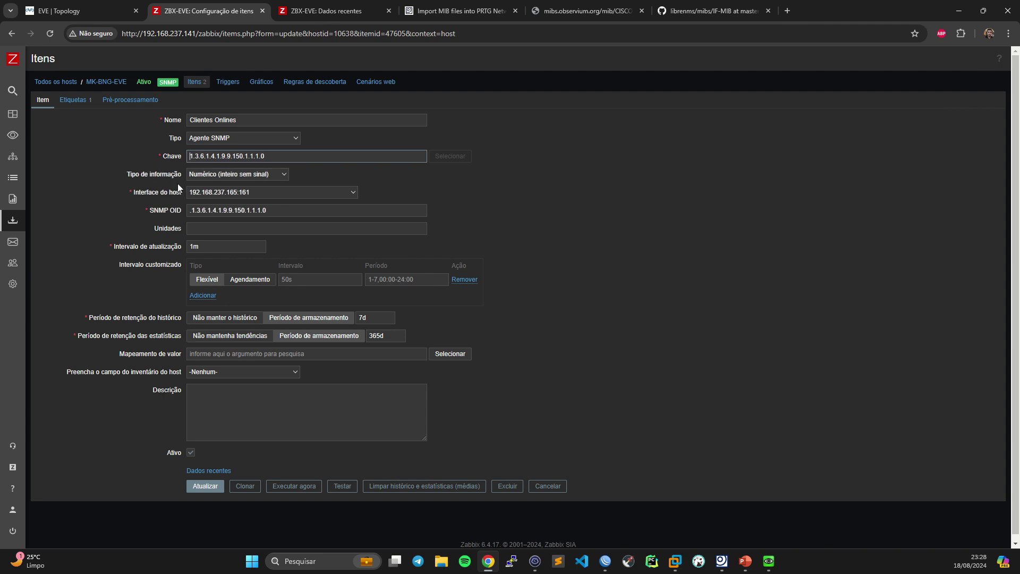
pyautogui.click(161, 209)
pyautogui.press('Delete')
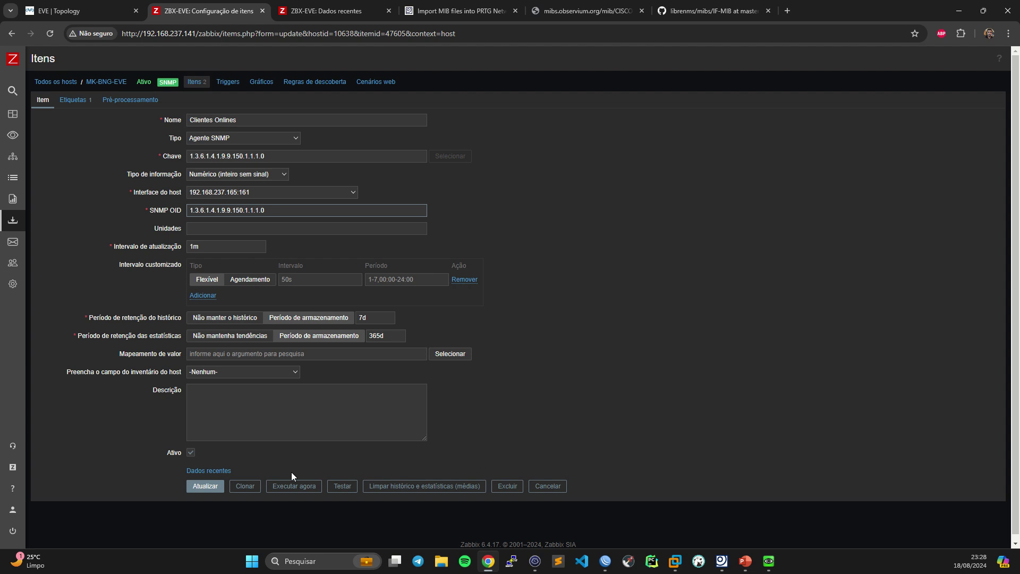
pyautogui.click(204, 486)
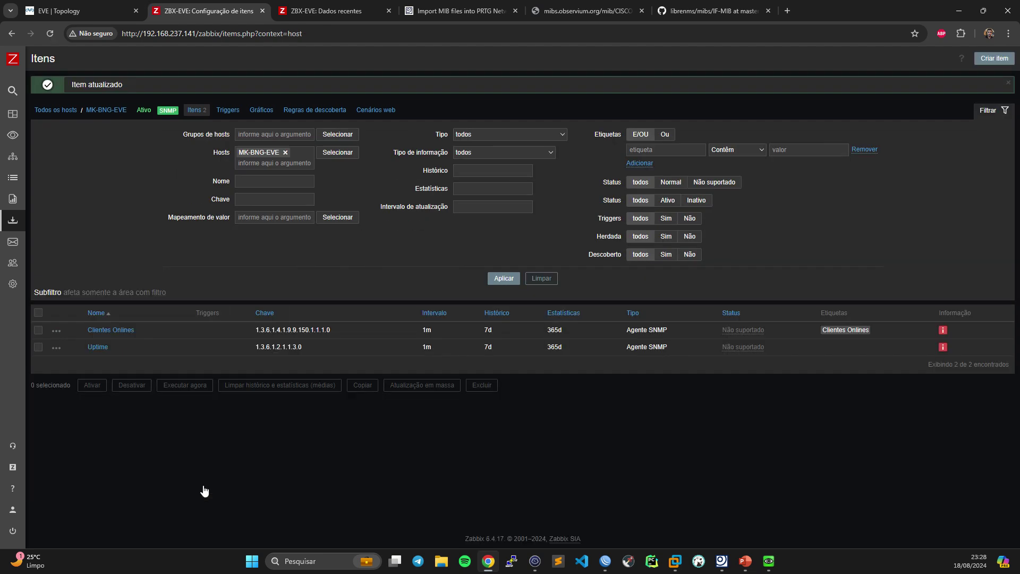
# - Retest the Clientes Onlines item, which now returns 3, then leave the form
pyautogui.click(110, 332)
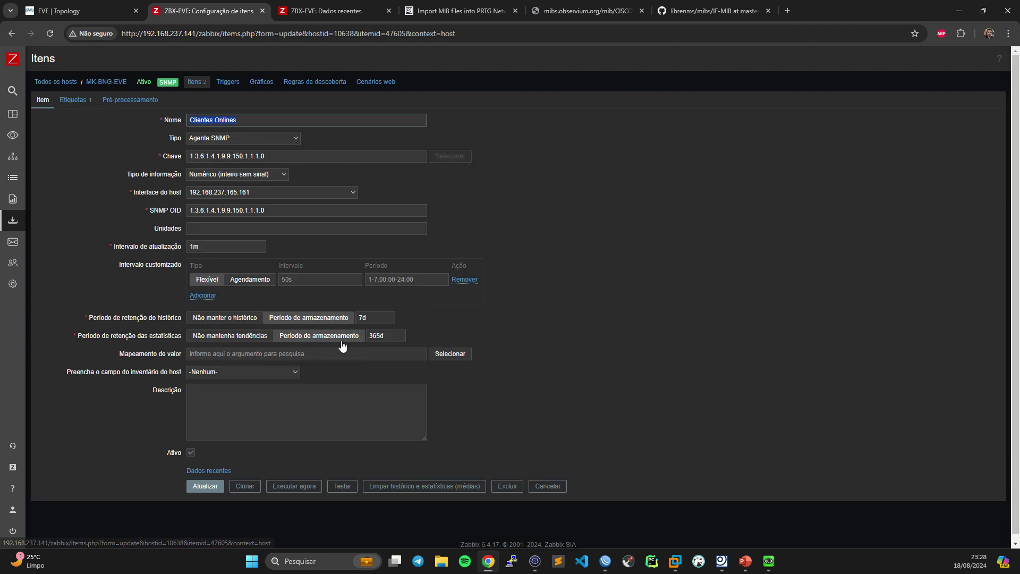
pyautogui.click(341, 486)
pyautogui.click(662, 302)
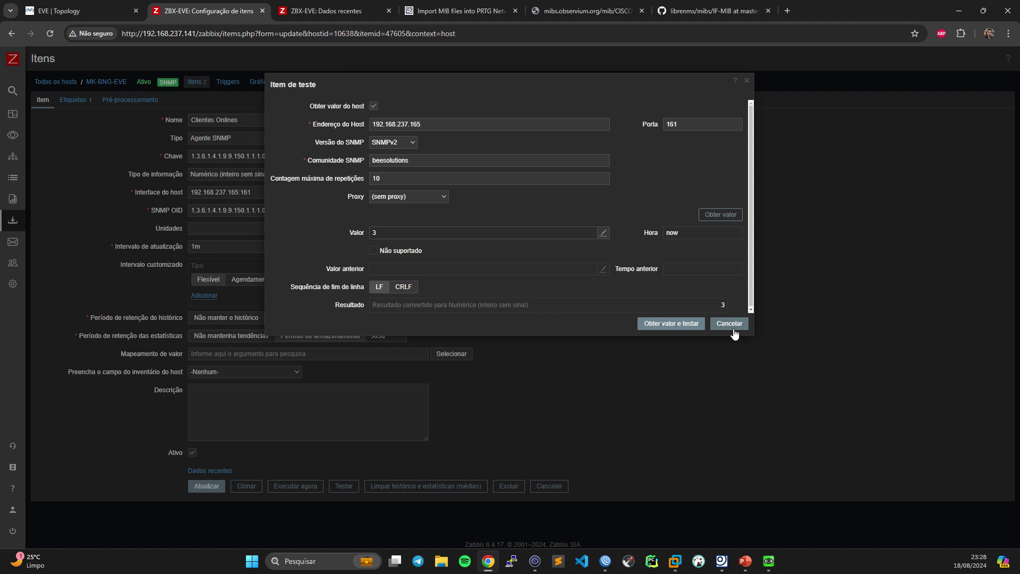
pyautogui.click(728, 324)
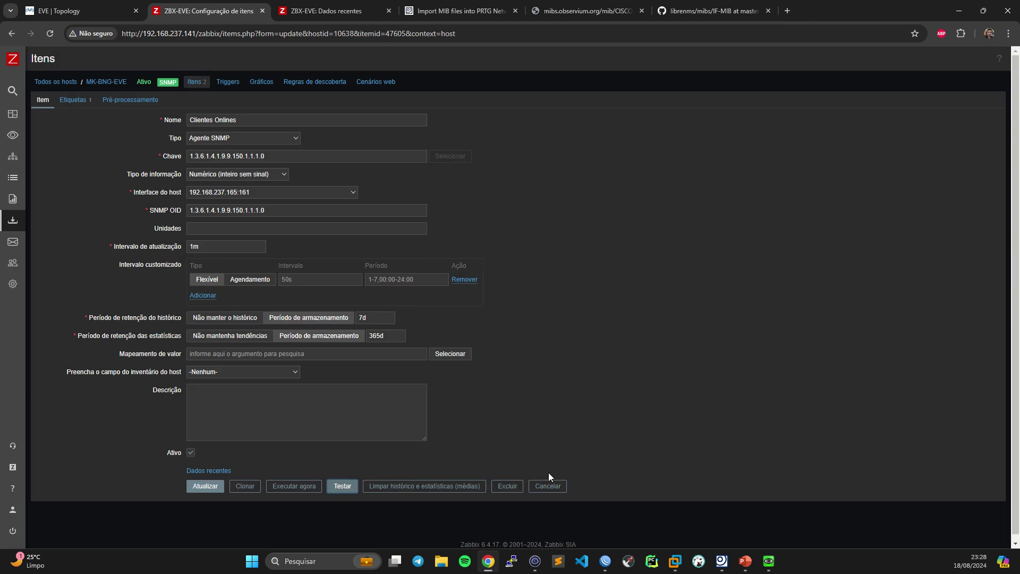
pyautogui.click(553, 485)
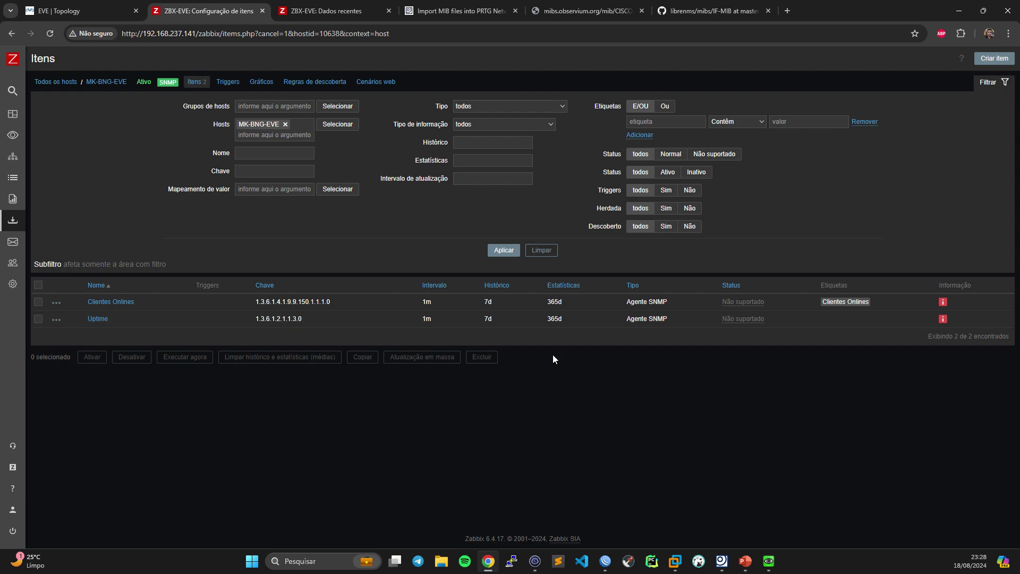
# - Select both Clientes Onlines and Uptime items and run Executar agora on them twice
pyautogui.click(39, 285)
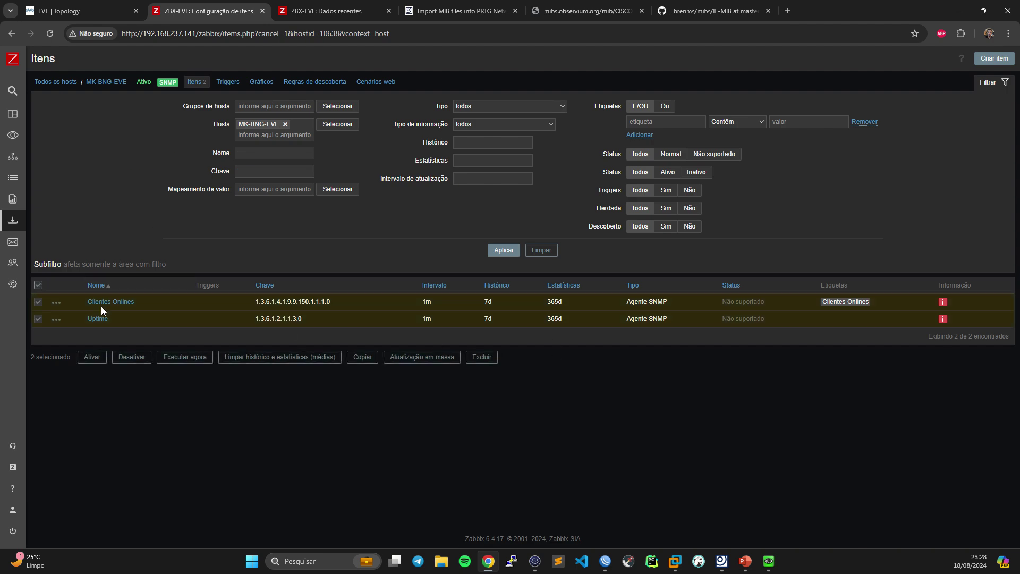
pyautogui.click(197, 358)
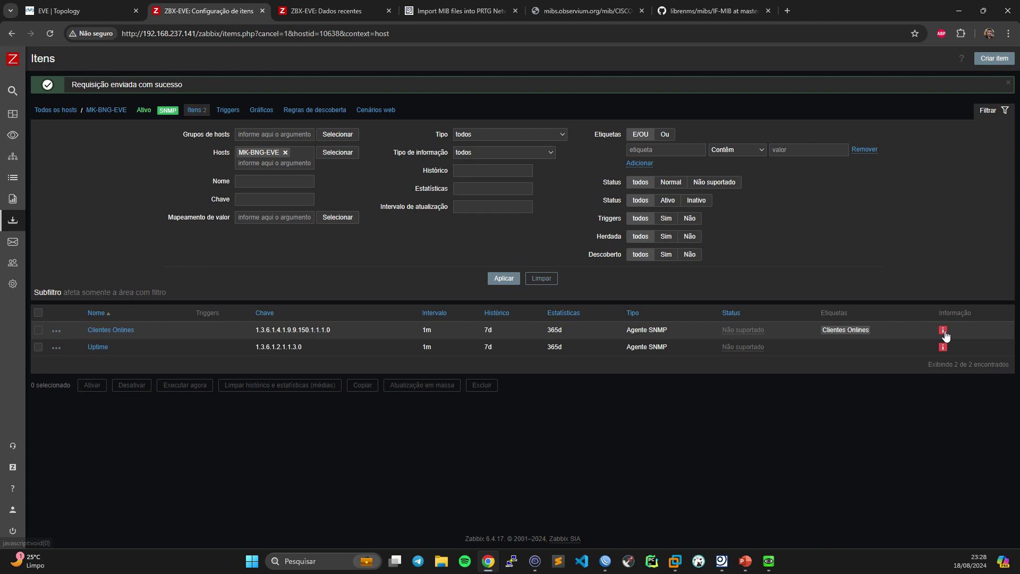
pyautogui.moveTo(943, 350)
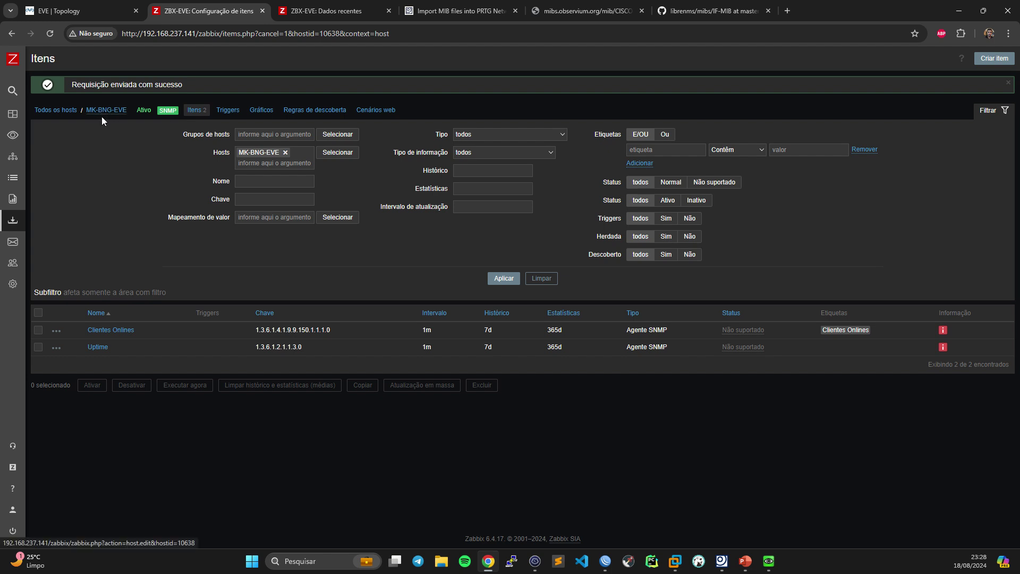
pyautogui.click(38, 312)
pyautogui.click(185, 385)
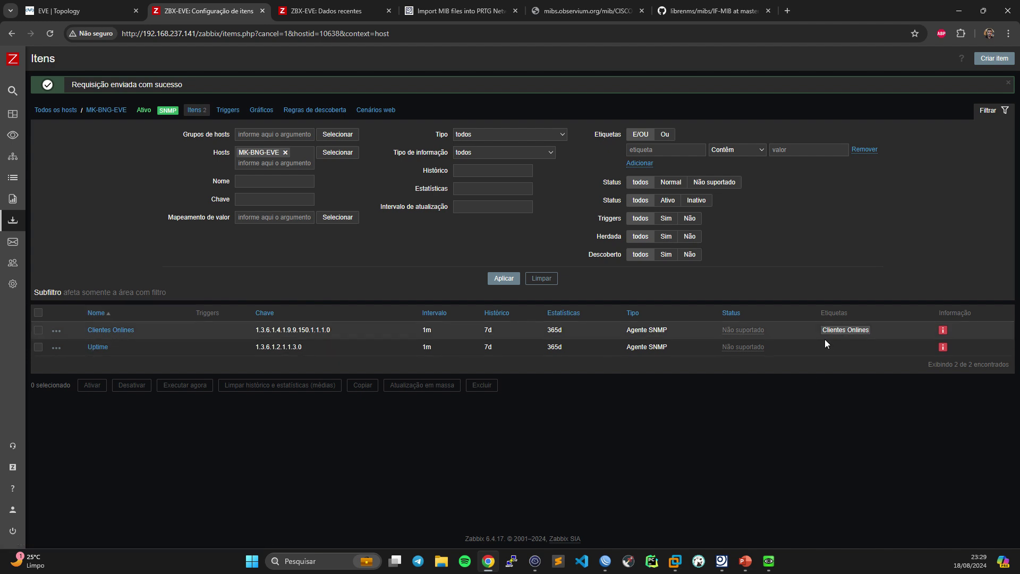
# - Give the Uptime item an Uptime tag and save it
pyautogui.click(103, 347)
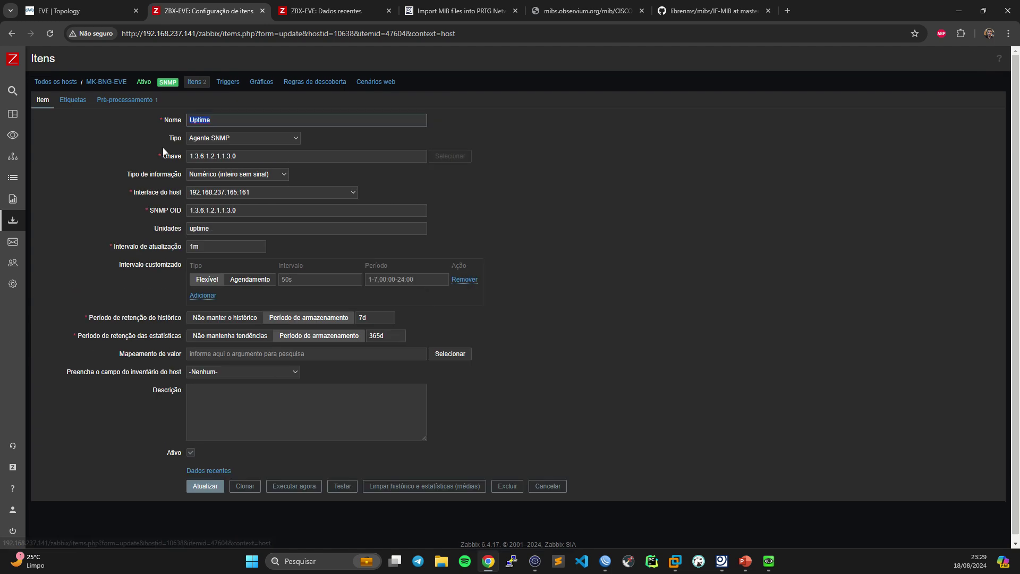
pyautogui.click(73, 100)
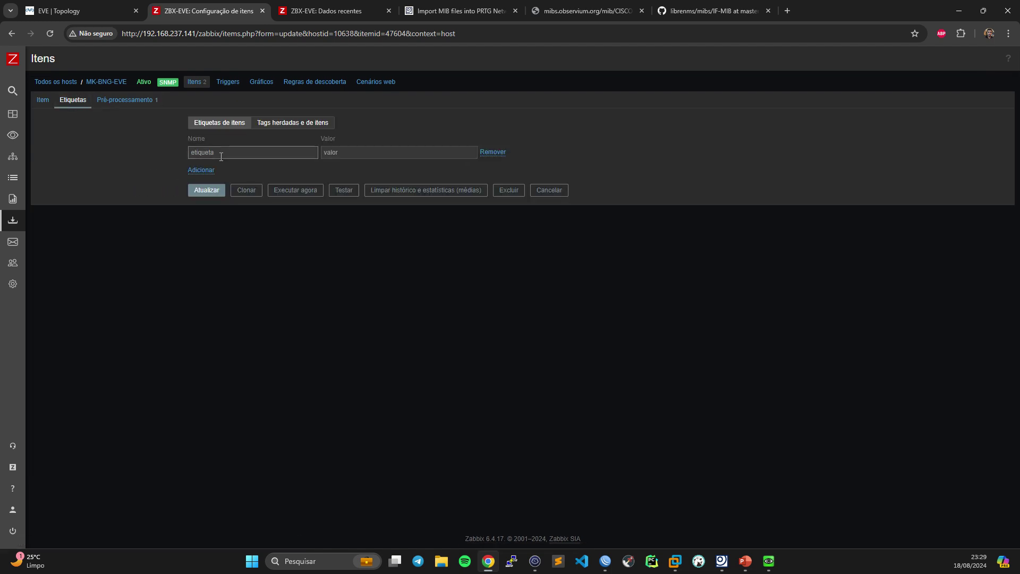
pyautogui.write('Uptime')
pyautogui.click(207, 190)
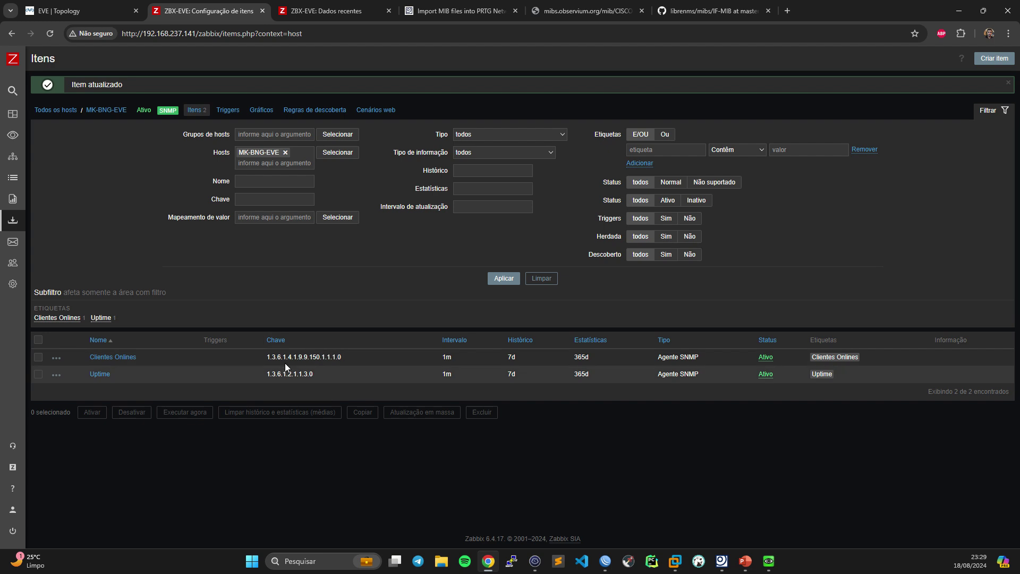
pyautogui.moveTo(2, 199)
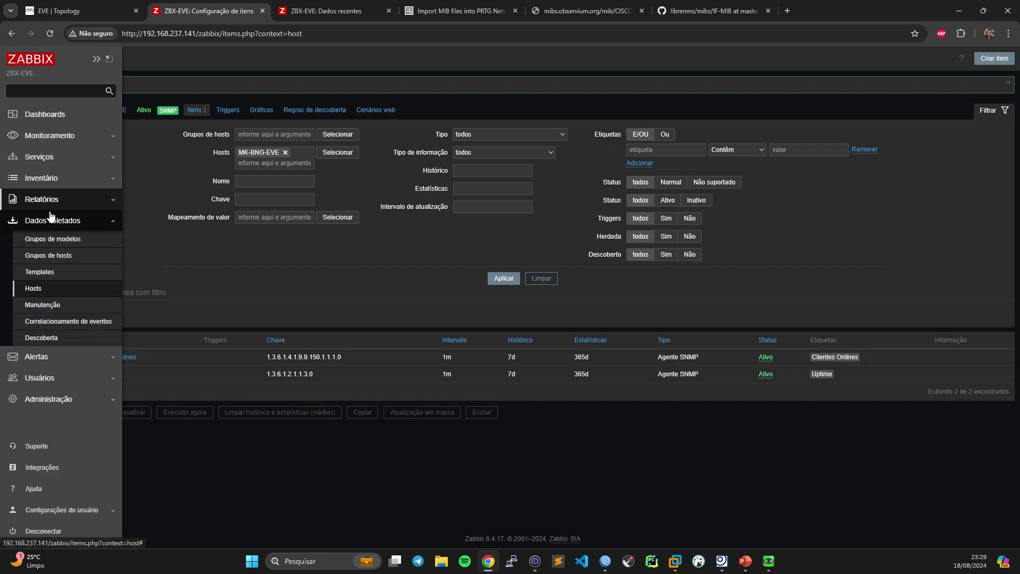
# - Copy Uptime key 1.3.6.1.2.1.1.3.0, then name a new template 'Template Mikrotik Bee Aula - BEE' in new group BEE
pyautogui.doubleClick(302, 375)
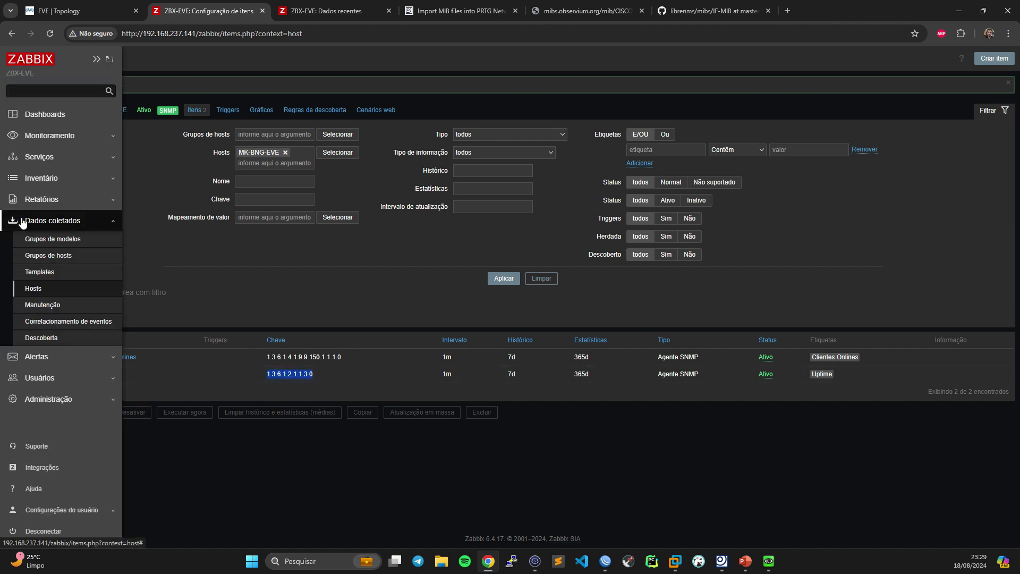
pyautogui.click(21, 271)
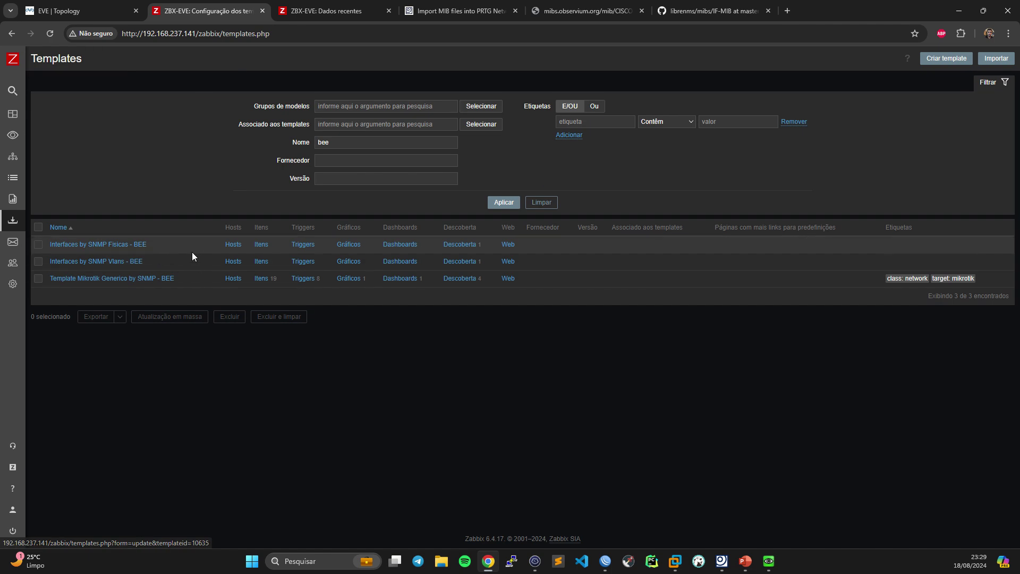
pyautogui.click(948, 59)
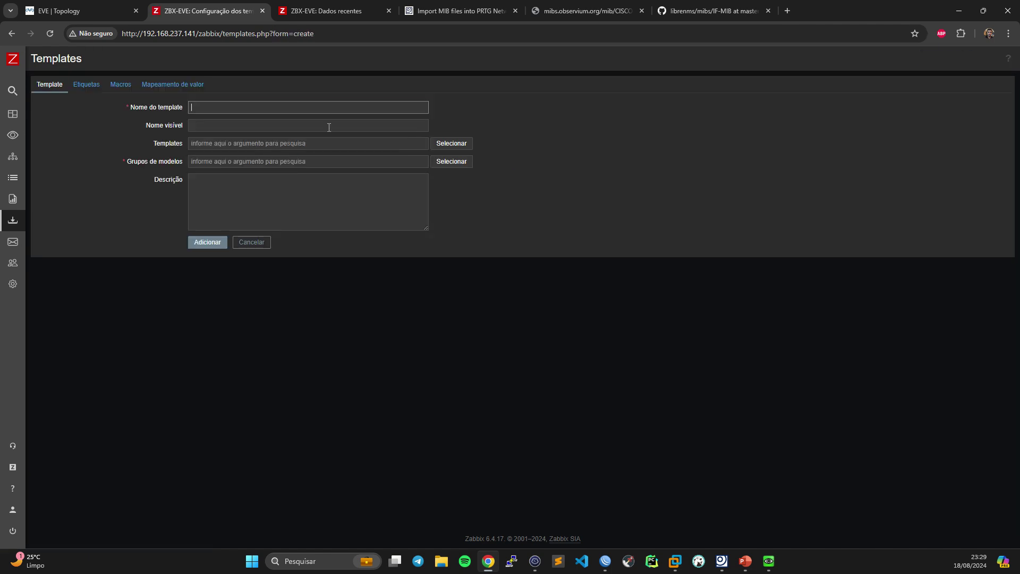
pyautogui.write('Template Mikrotik Bee')
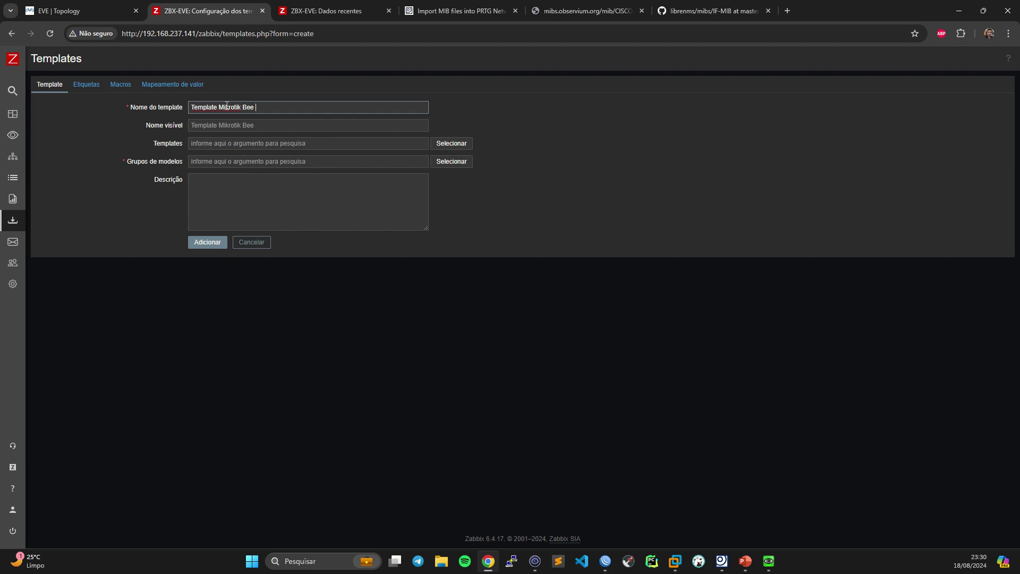
pyautogui.write(' - BEE')
pyautogui.click(219, 163)
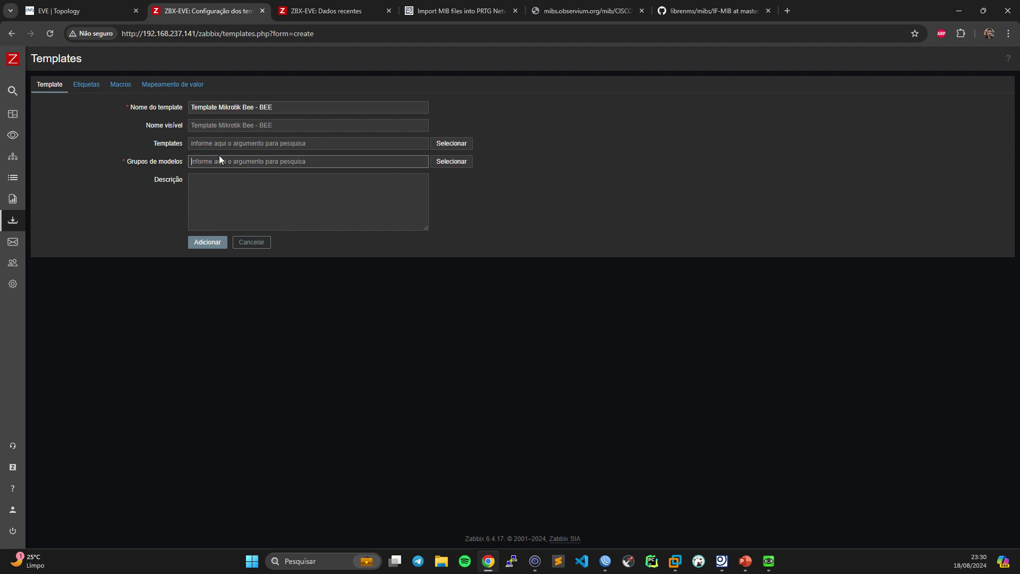
pyautogui.write('BEE')
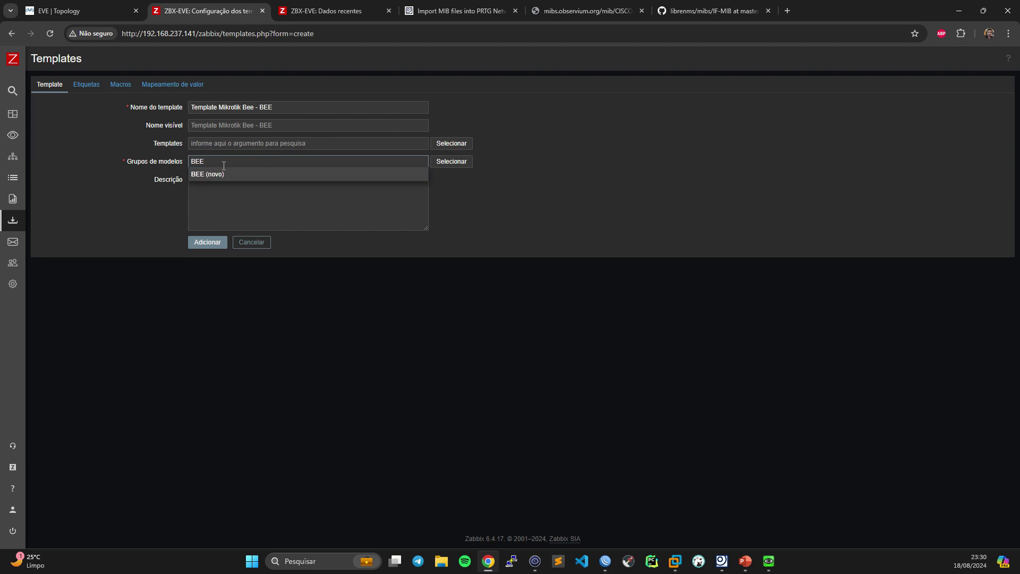
pyautogui.click(230, 174)
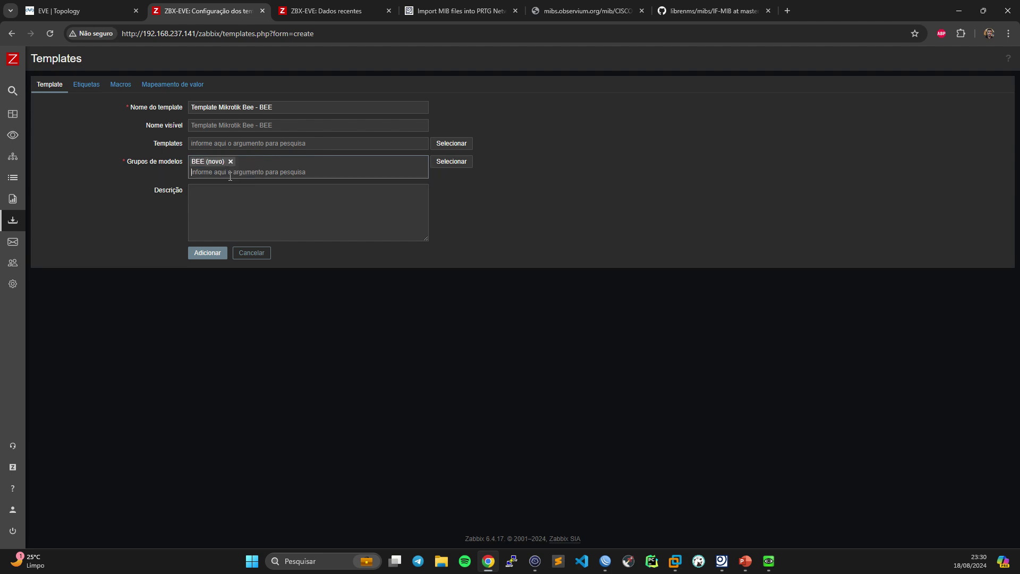
pyautogui.click(255, 107)
pyautogui.write('Aula')
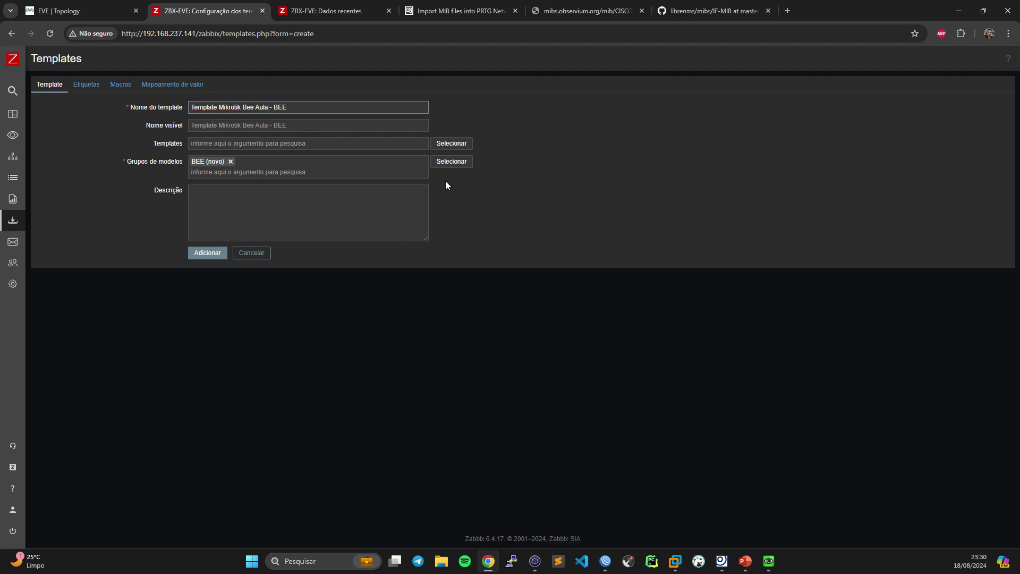
# - Write the description with developer Bee Solutions, the author line, and date 18-08-2024 - 23:31
pyautogui.click(252, 217)
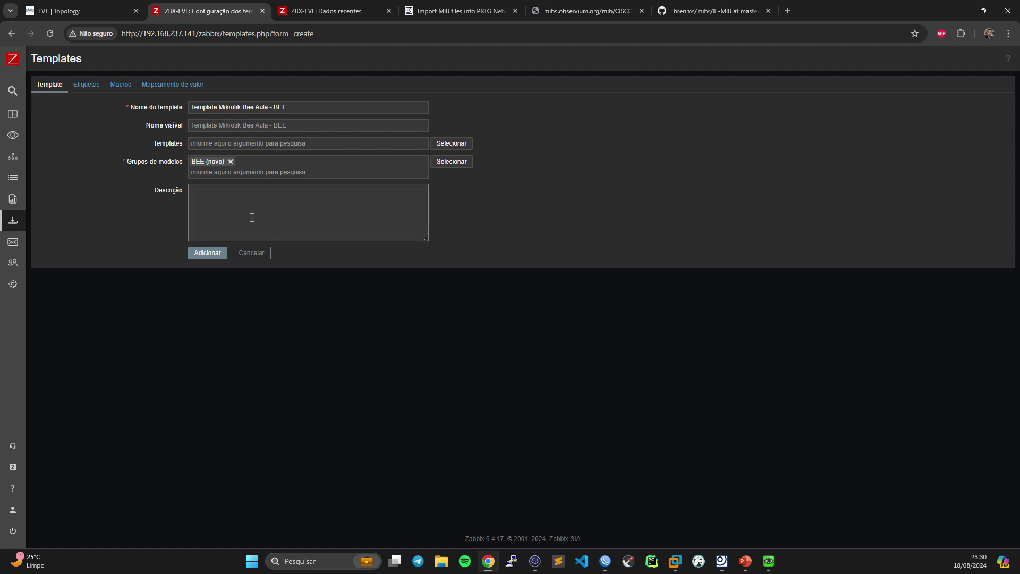
pyautogui.write('Desen')
pyautogui.write('volvido por')
pyautogui.write(': F')
pyautogui.write('N')
pyautogui.write('Bee so')
pyautogui.press('BackSpace')
pyautogui.write('SolutionsAutor: Fw')
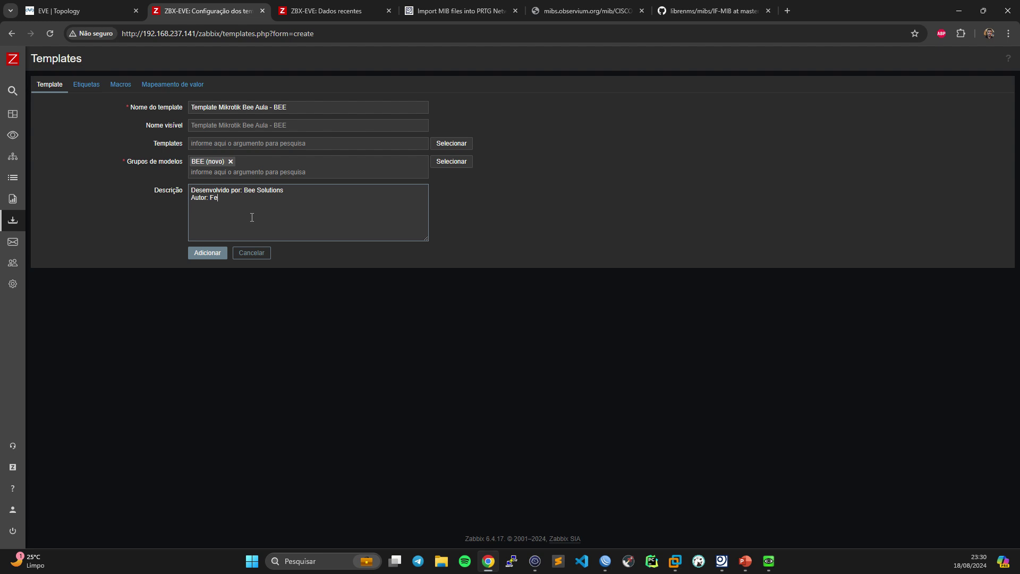
pyautogui.write('rnando Almondes')
pyautogui.press('Return')
pyautogui.write('Da')
pyautogui.write('18-08-2024 - 23:31')
# - Save the template, filter the template list by 'au', and open its items
pyautogui.click(198, 258)
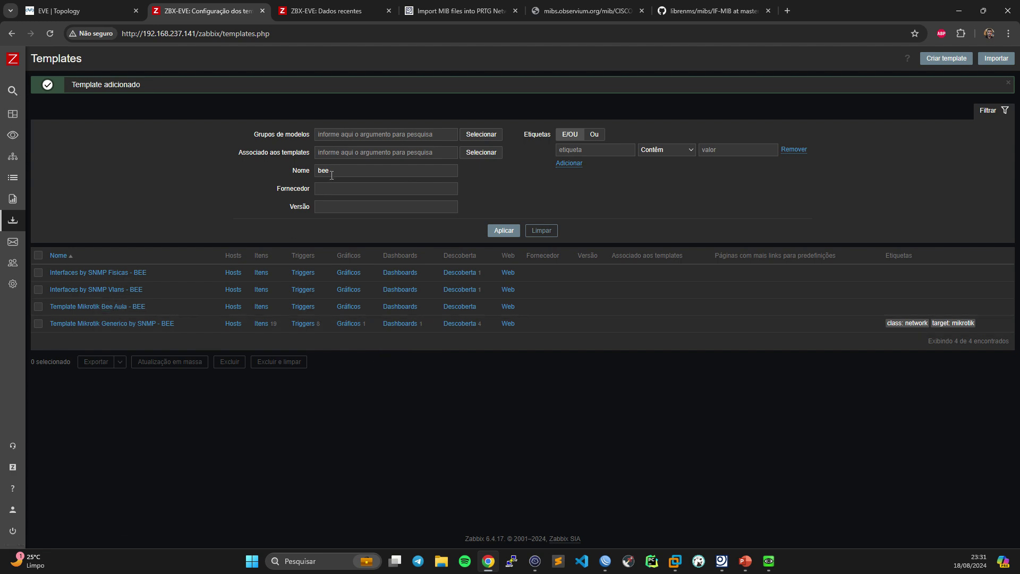
pyautogui.moveTo(333, 172); pyautogui.dragTo(265, 176)
pyautogui.write('aula')
pyautogui.press('Return')
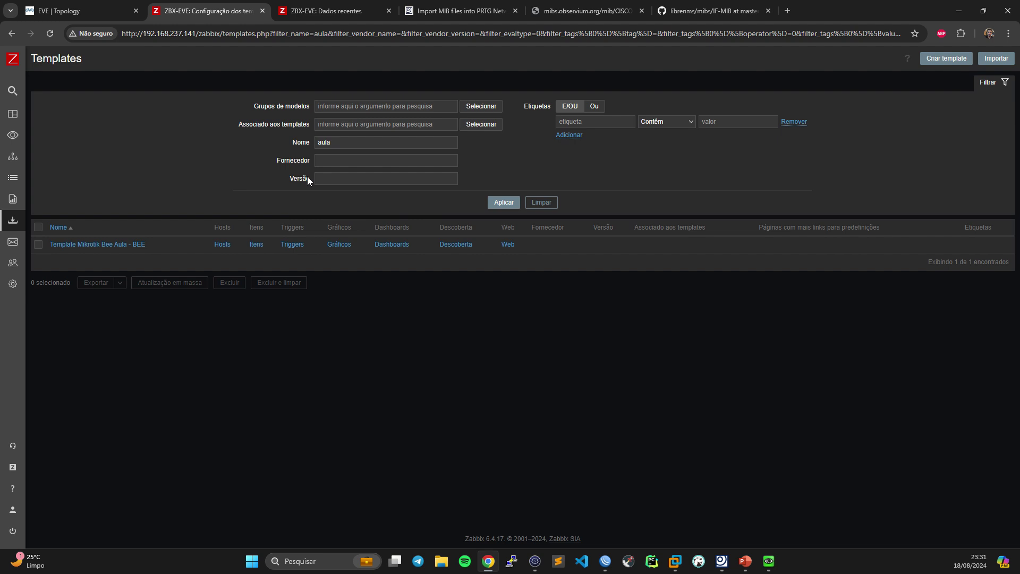
pyautogui.click(256, 245)
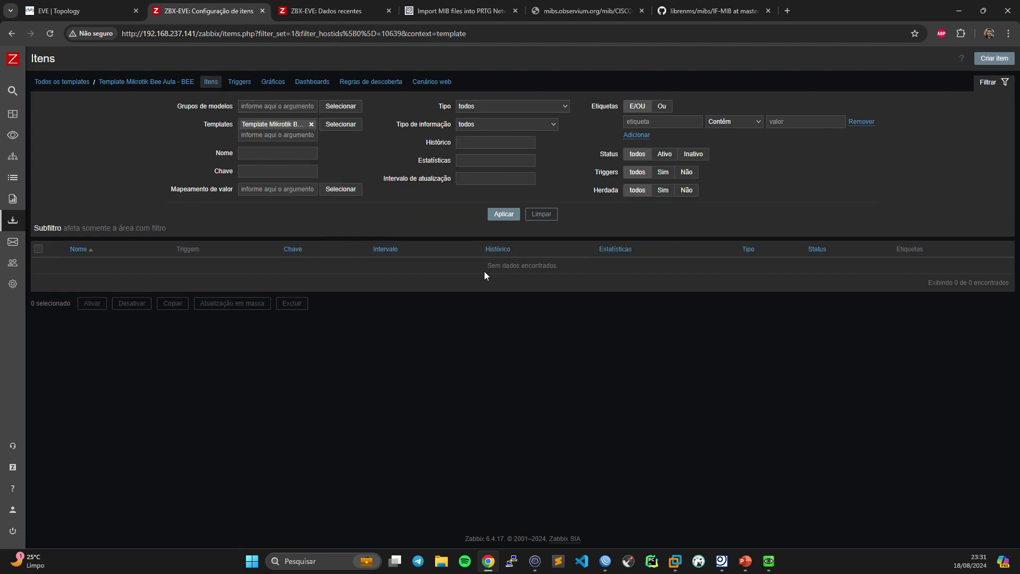
# - Define an SNMP agent item Uptime with key/OID 1.3.6.1.2.1.1.3.0, units uptime and 7d history
pyautogui.click(977, 59)
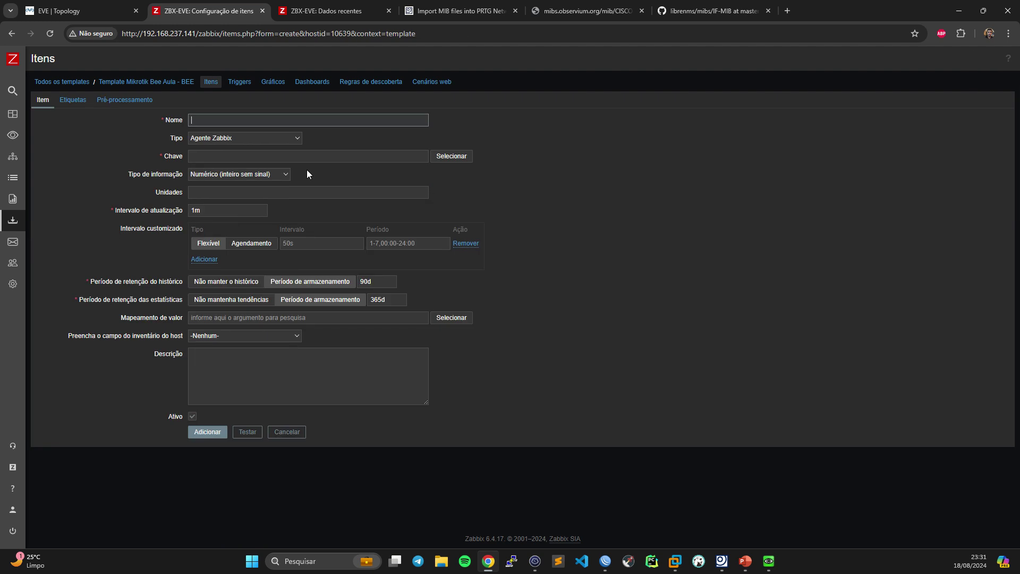
pyautogui.write('Uptime')
pyautogui.click(231, 136)
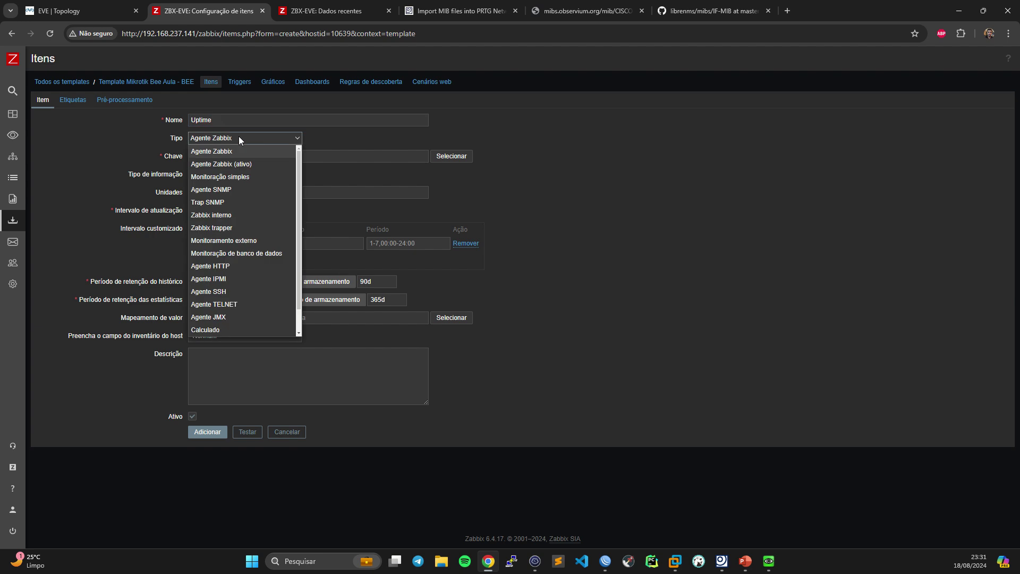
pyautogui.click(229, 191)
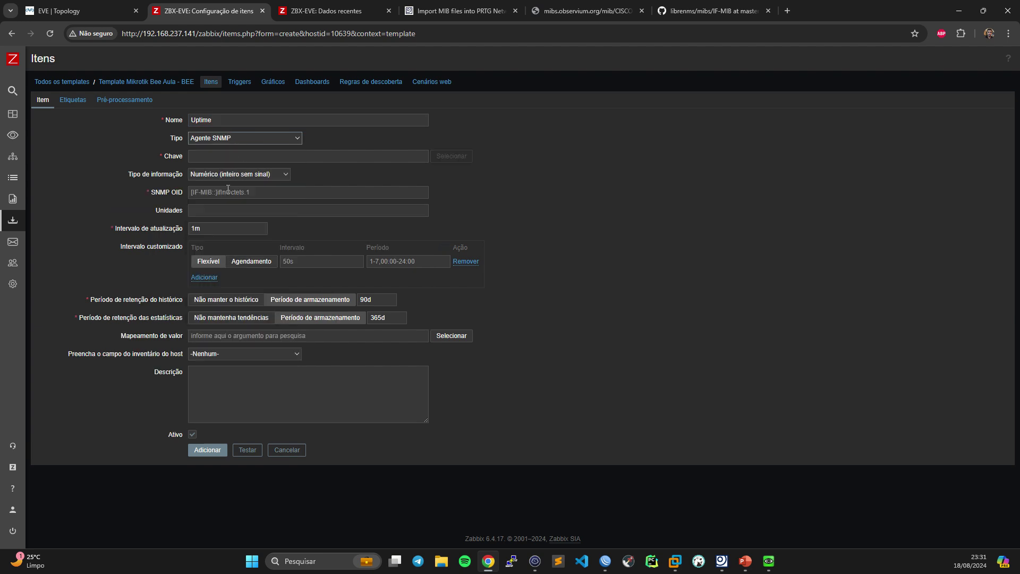
pyautogui.click(240, 156)
pyautogui.write('1.3.6.1.2.1.1.3.0')
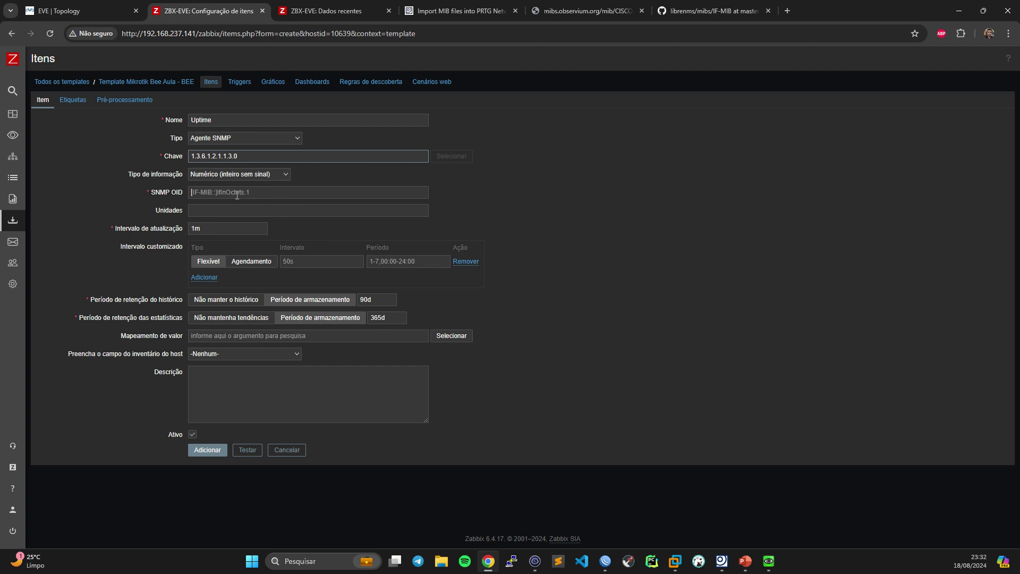
pyautogui.click(256, 192)
pyautogui.write('1.3.6.1.2.1.1.3.0')
pyautogui.click(211, 210)
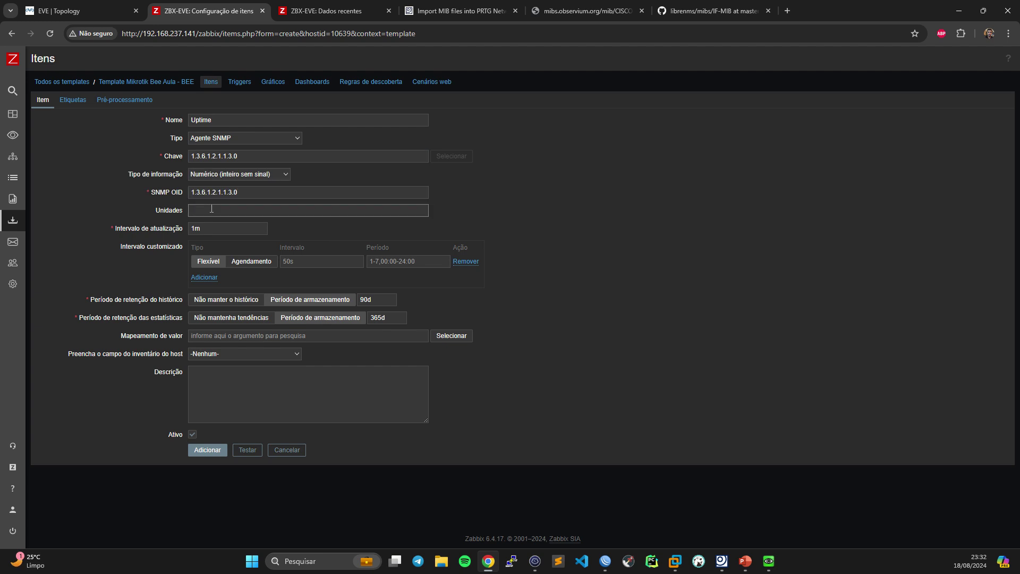
pyautogui.write('uptime')
pyautogui.doubleClick(368, 301)
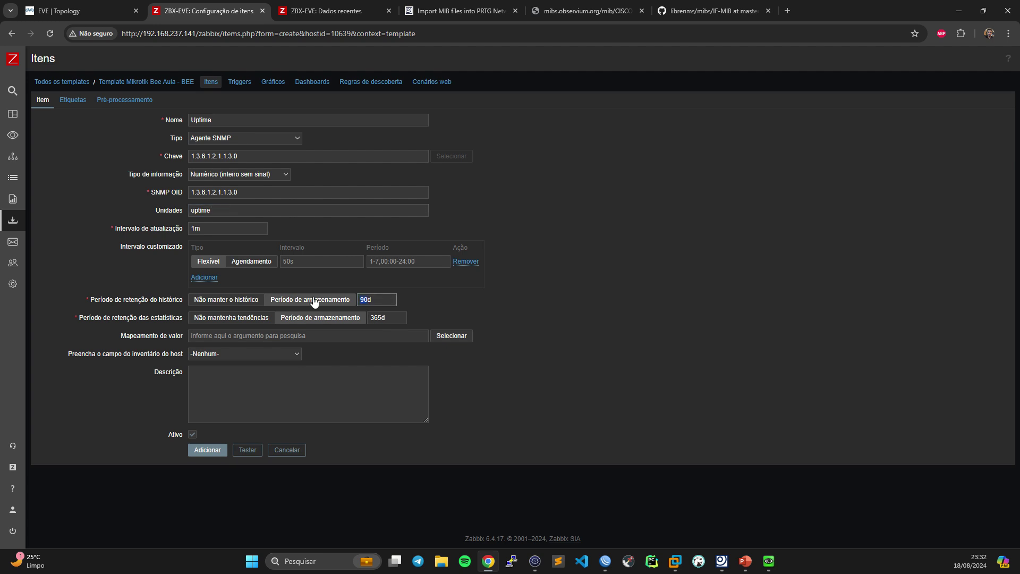
pyautogui.write('7d')
# - Add an Uptime tag and a 0.01 Multiplicador preprocessing step, then save the item
pyautogui.click(72, 100)
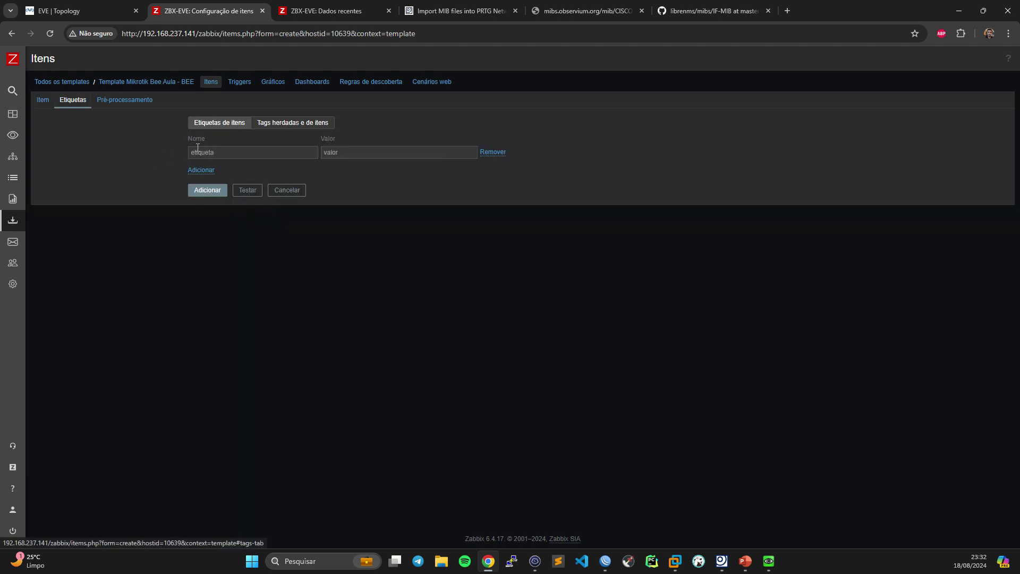
pyautogui.click(210, 159)
pyautogui.write('Uptime')
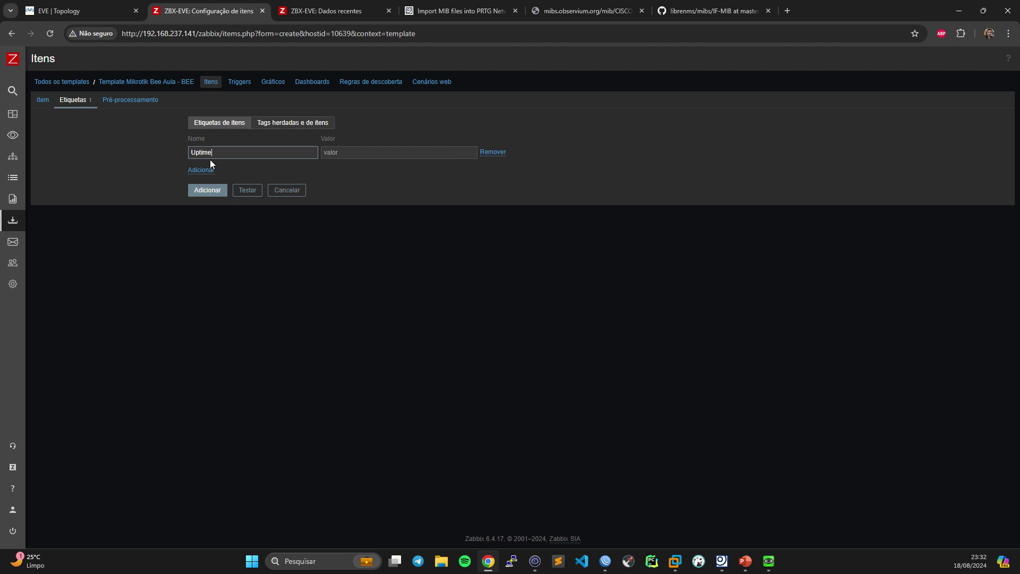
pyautogui.click(127, 100)
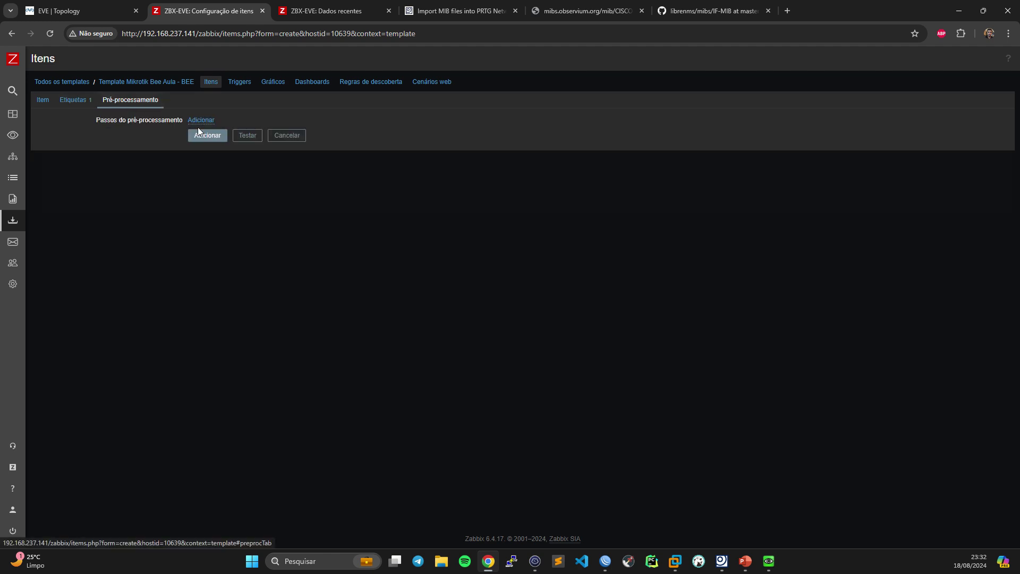
pyautogui.click(274, 141)
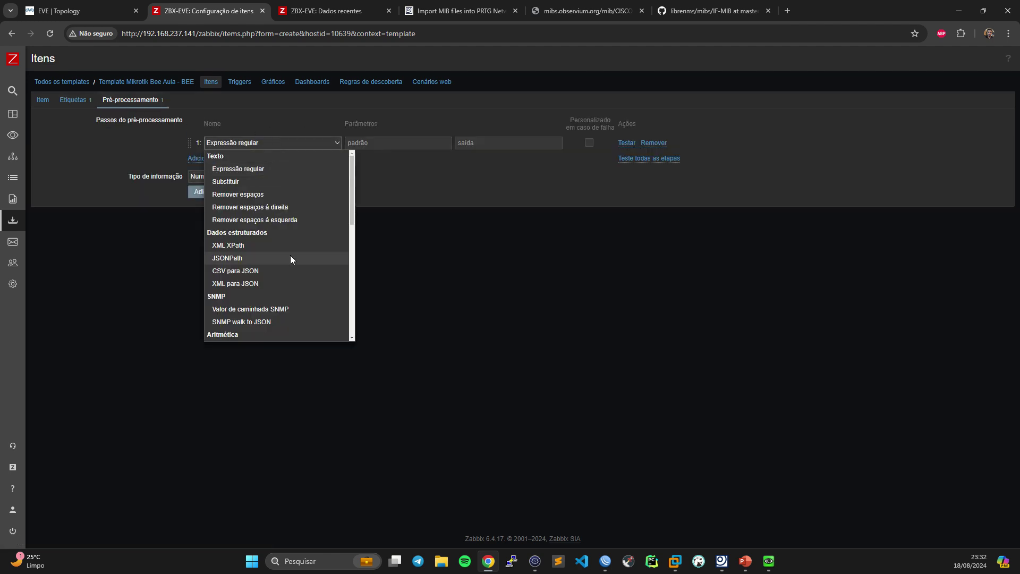
pyautogui.scroll(-2, 290, 256)
pyautogui.scroll(-2, 290, 256)
pyautogui.click(237, 245)
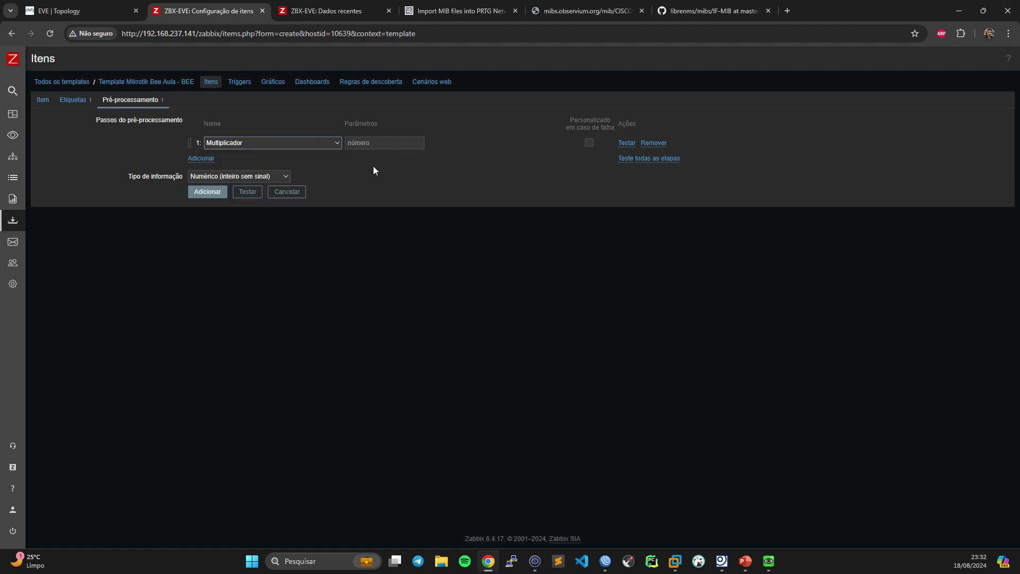
pyautogui.click(351, 145)
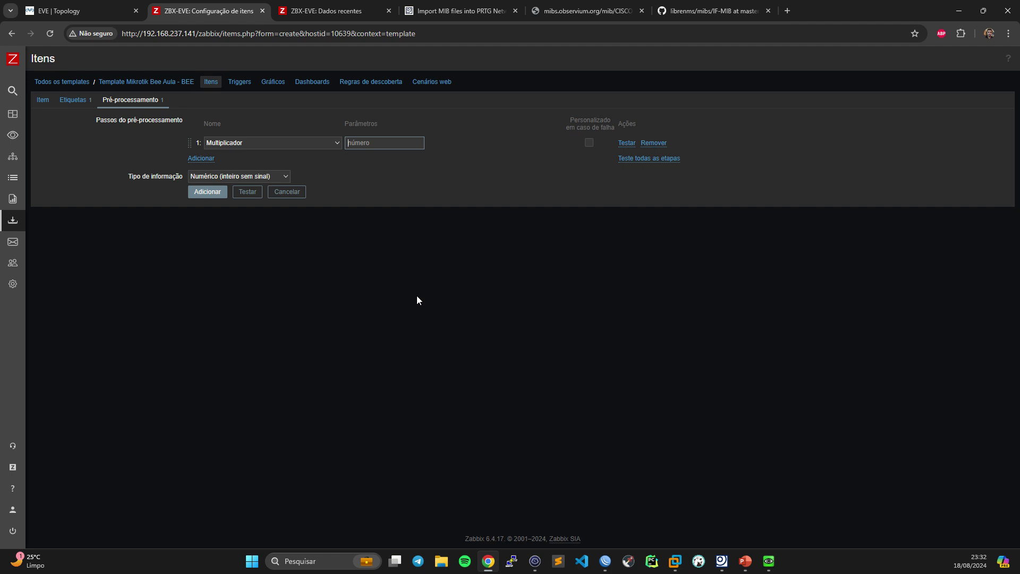
pyautogui.write('0.01')
pyautogui.click(43, 101)
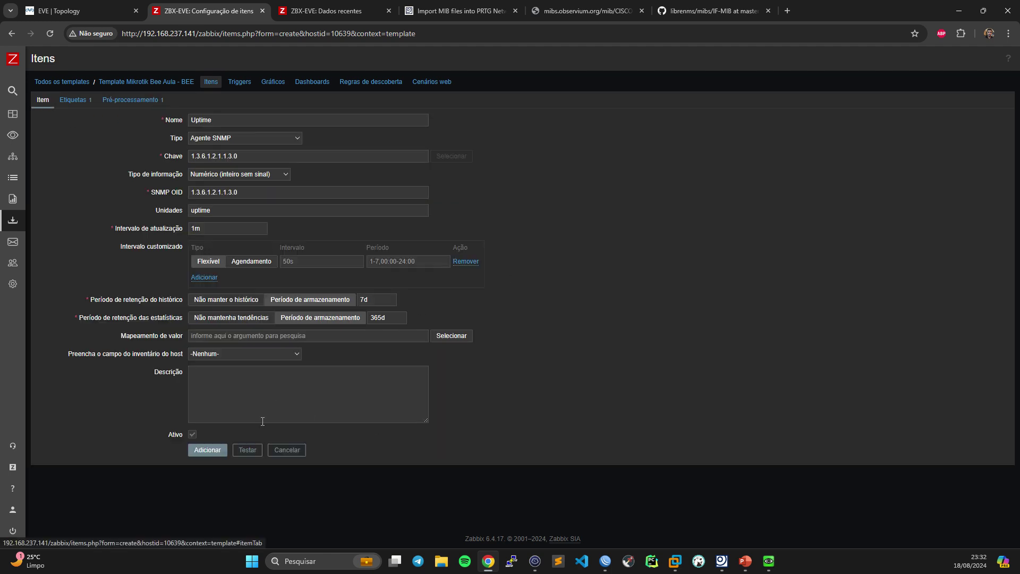
pyautogui.click(206, 449)
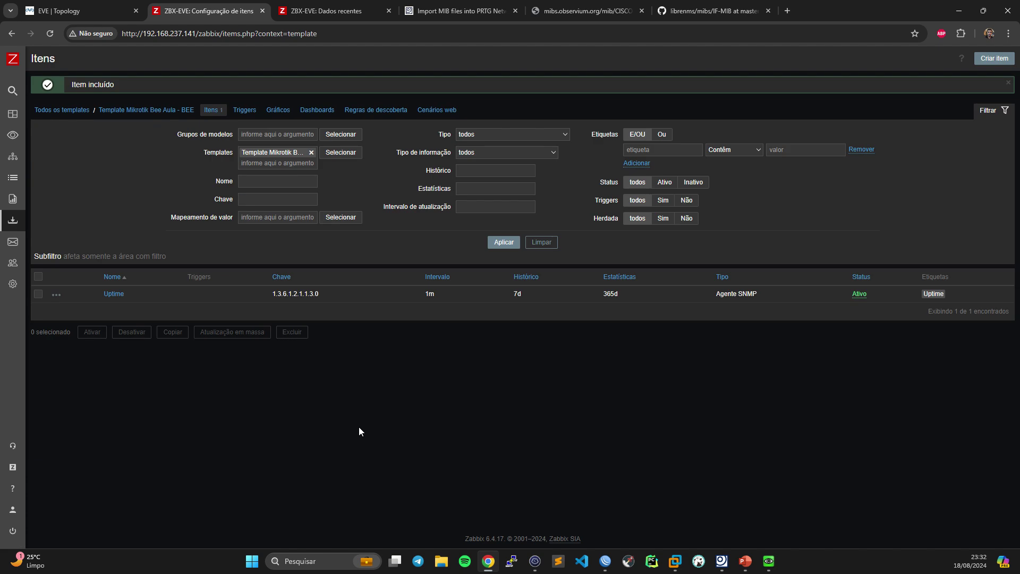
# - Clone the Uptime item and set its key and SNMP OID to .1.3.6.1.4.1.9.9.150.1.1.1.0
pyautogui.click(114, 294)
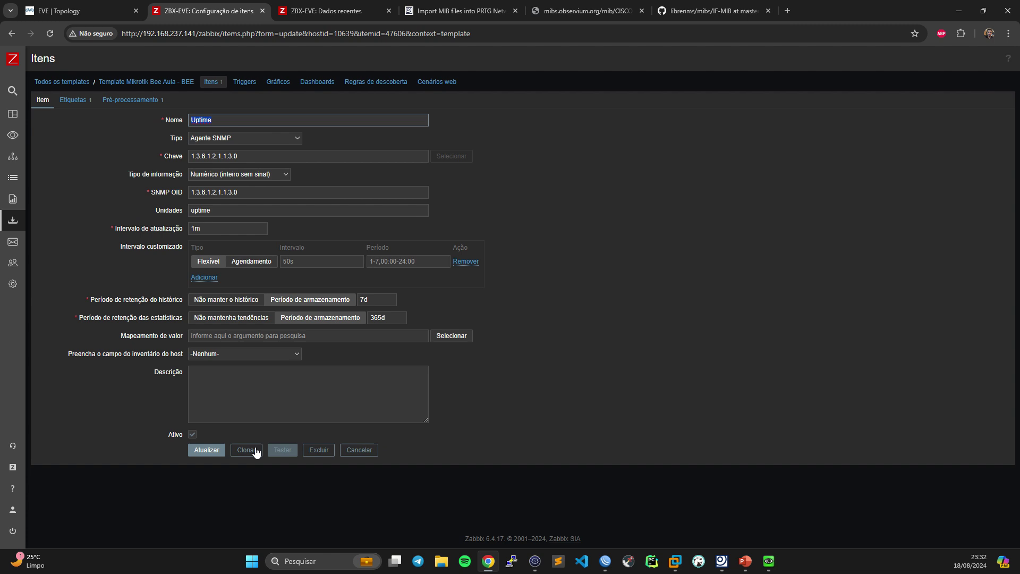
pyautogui.click(256, 452)
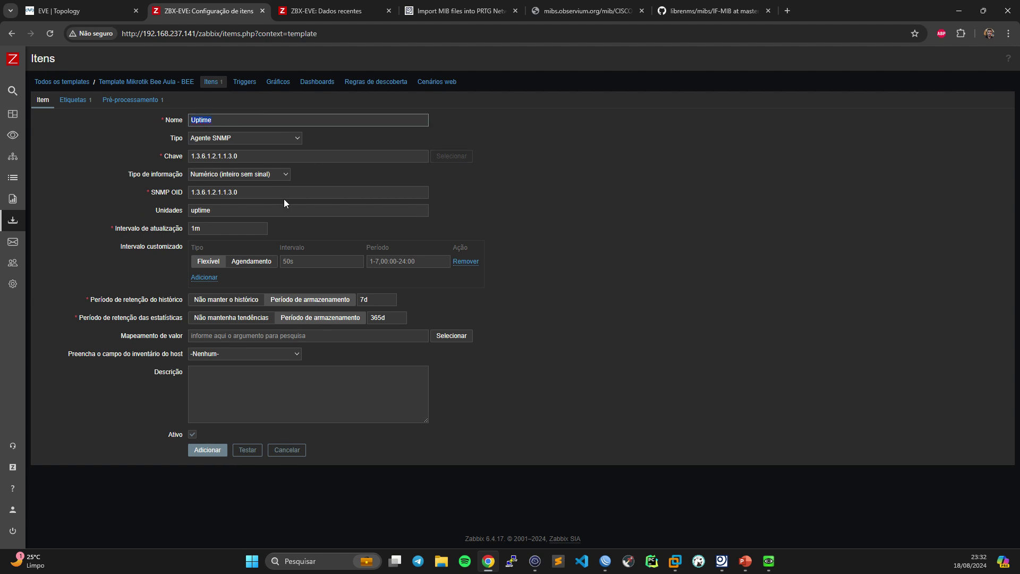
pyautogui.click(538, 566)
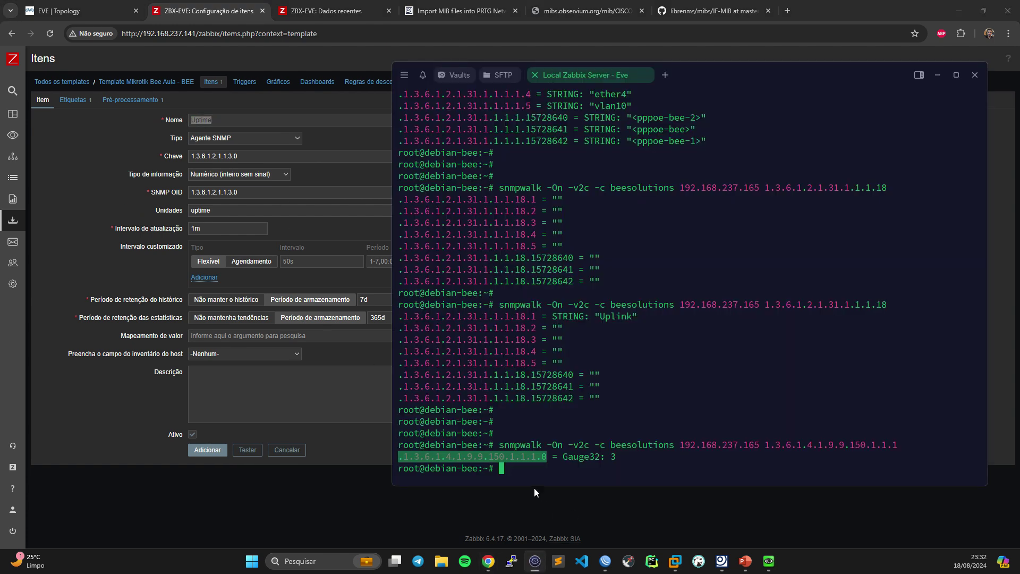
pyautogui.doubleClick(515, 459)
pyautogui.click(257, 123)
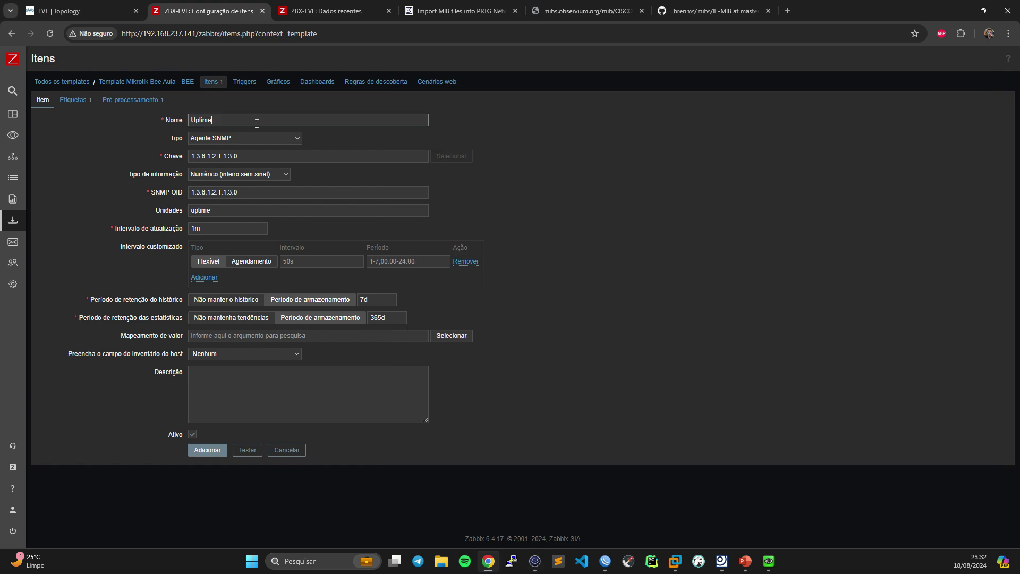
pyautogui.press('Tab')
pyautogui.press('Tab')
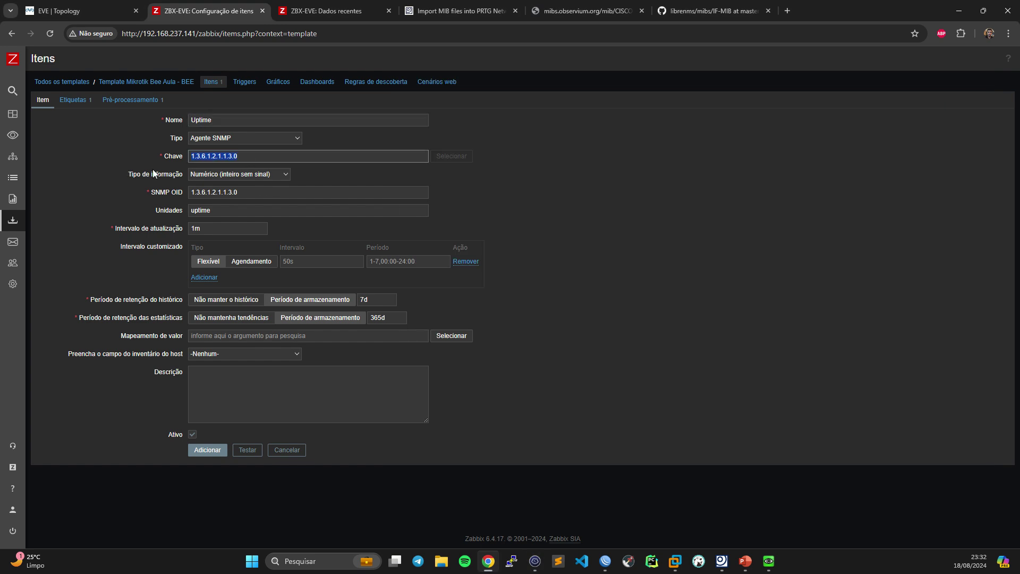
pyautogui.write('.1.3.6.1.4.1.9.9.150.1.1.1.0')
pyautogui.press('Tab')
pyautogui.press('Tab')
pyautogui.write('.1.3.6.1.4.1.9.9.150.1.1.1.0')
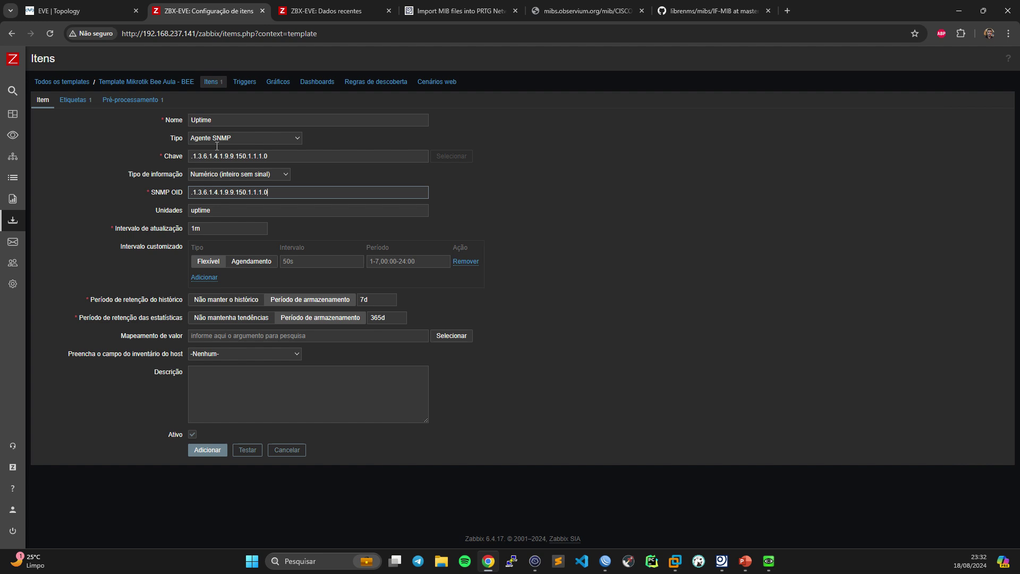
# - Name the cloned item Clientes Onlines and clear its units
pyautogui.hotkey('shift', 'Tab')
pyautogui.hotkey('shift', 'Tab')
pyautogui.hotkey('shift', 'Tab')
pyautogui.hotkey('shift', 'Tab')
pyautogui.write('Cl')
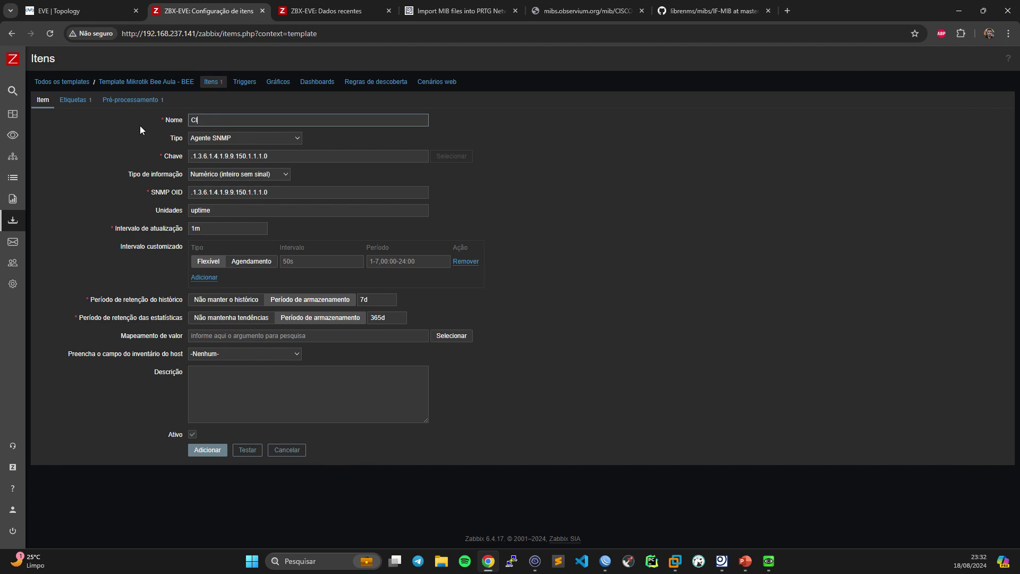
pyautogui.write('ientes Onlines')
pyautogui.press('Tab')
pyautogui.press('Tab')
pyautogui.press('Tab')
pyautogui.press('Tab')
pyautogui.press('Tab')
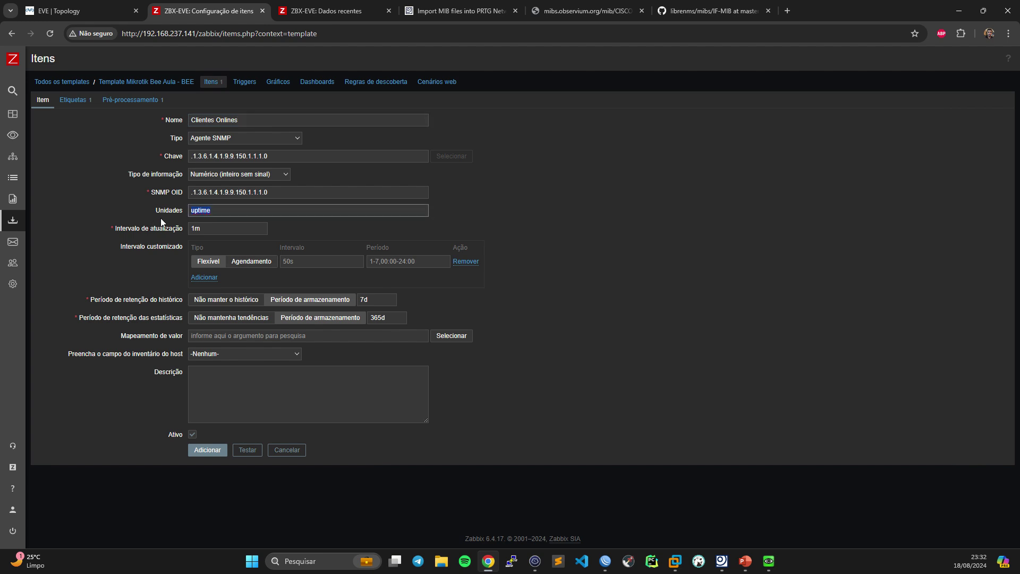
pyautogui.press('BackSpace')
# - Retag it Clientes Online, remove the 0.01 multiplier step, and add the item
pyautogui.click(73, 100)
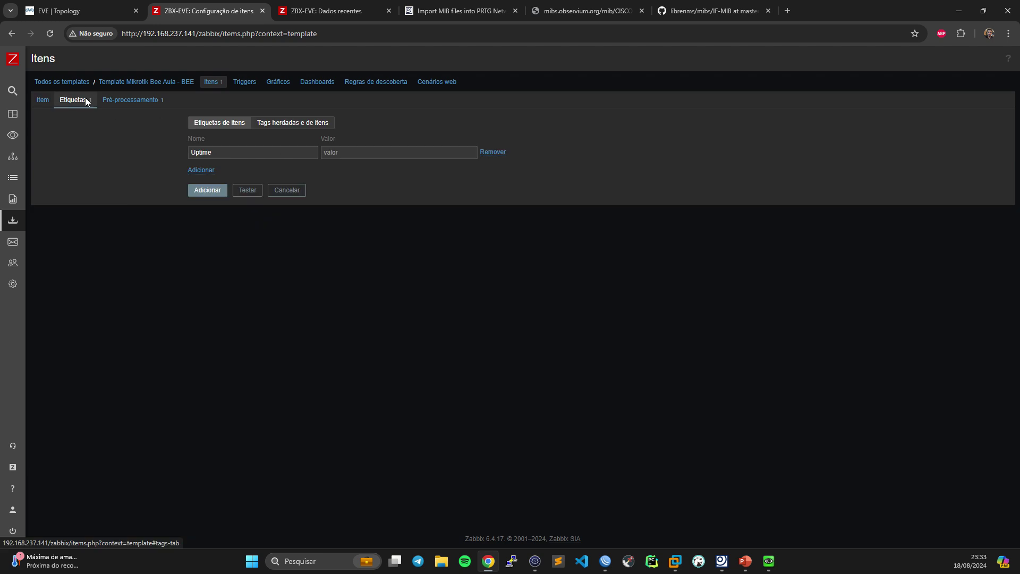
pyautogui.moveTo(212, 154); pyautogui.dragTo(154, 158)
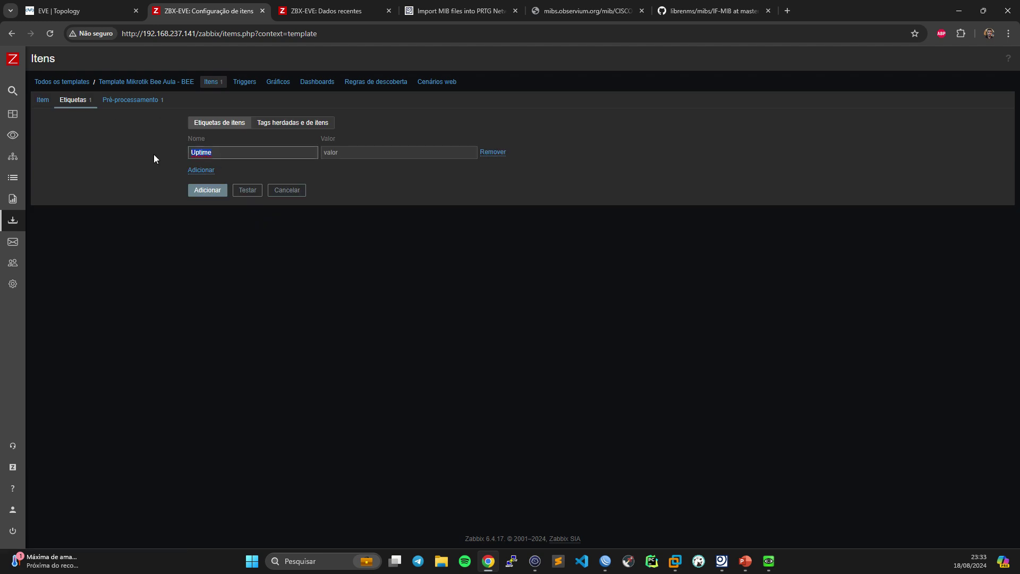
pyautogui.write('Clientes Onlines')
pyautogui.click(136, 104)
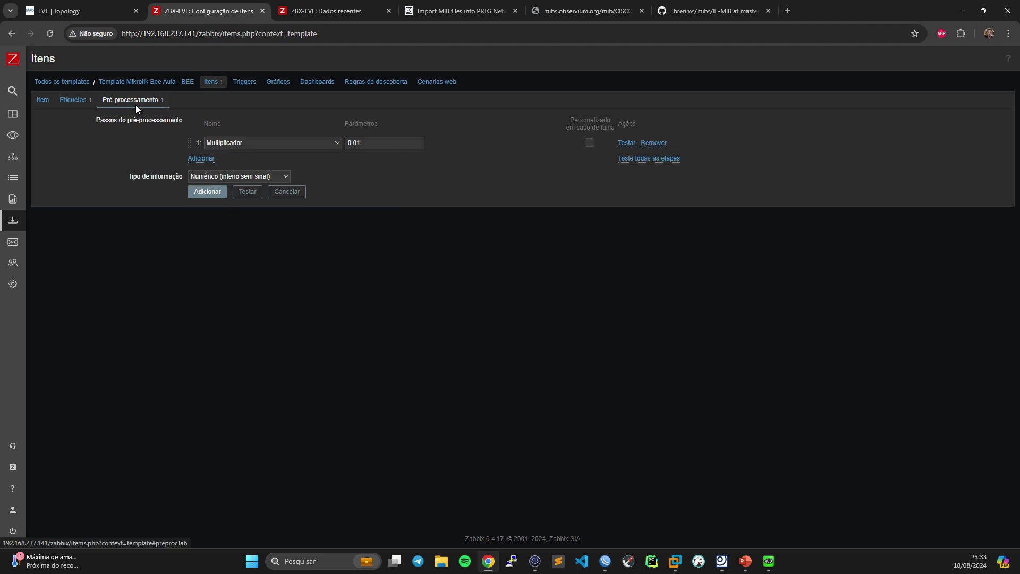
pyautogui.click(657, 144)
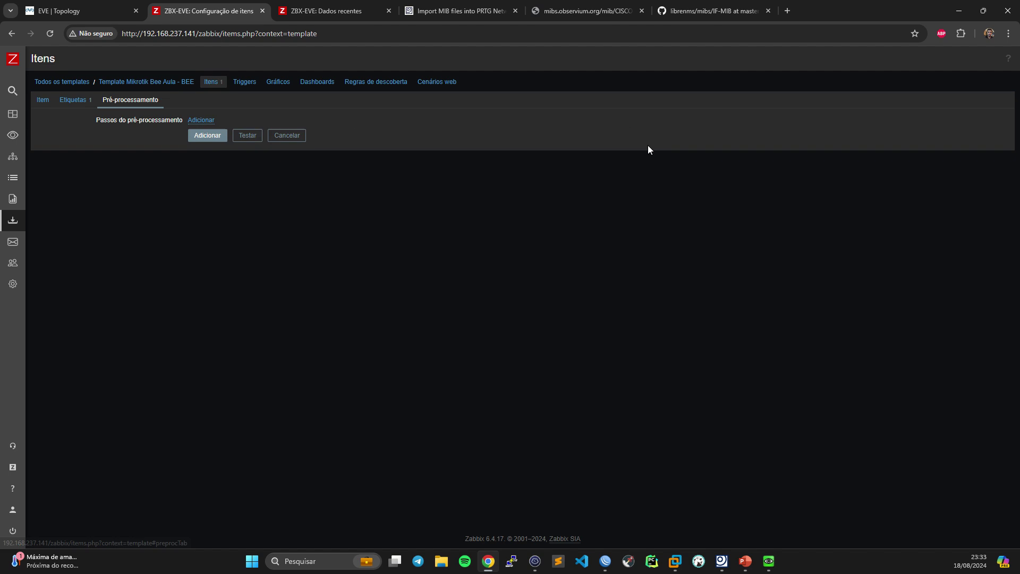
pyautogui.click(72, 101)
pyautogui.click(42, 101)
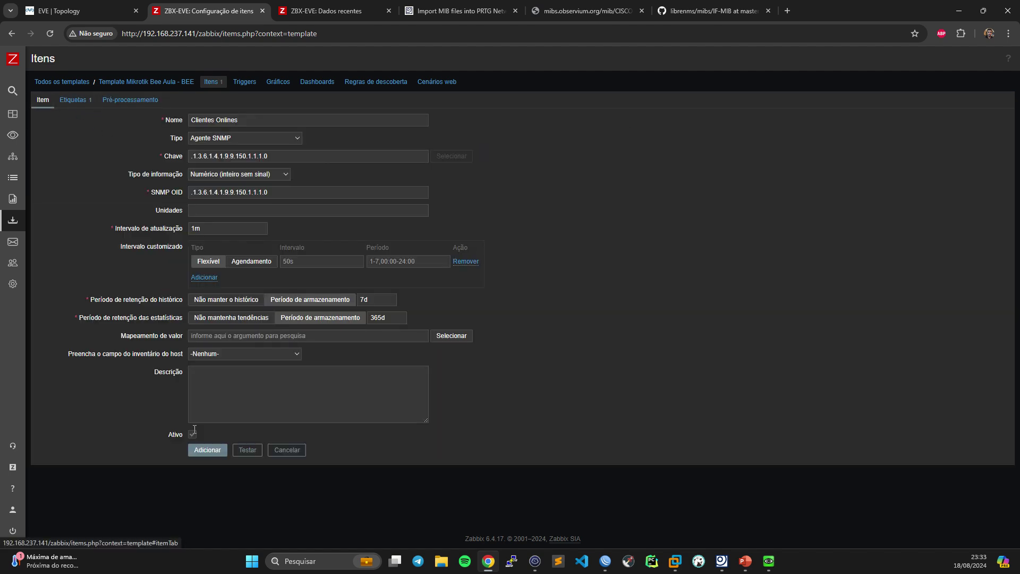
pyautogui.click(207, 450)
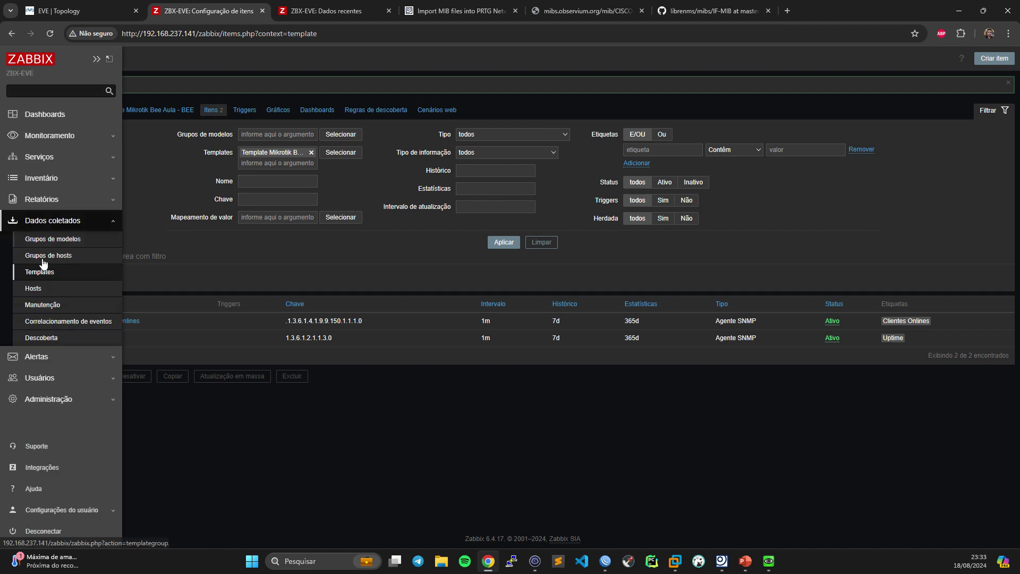
# - Link Template Mikrotik Bee Aula - BEE to host MK-BNG-EVE and save the host
pyautogui.click(46, 290)
pyautogui.click(85, 258)
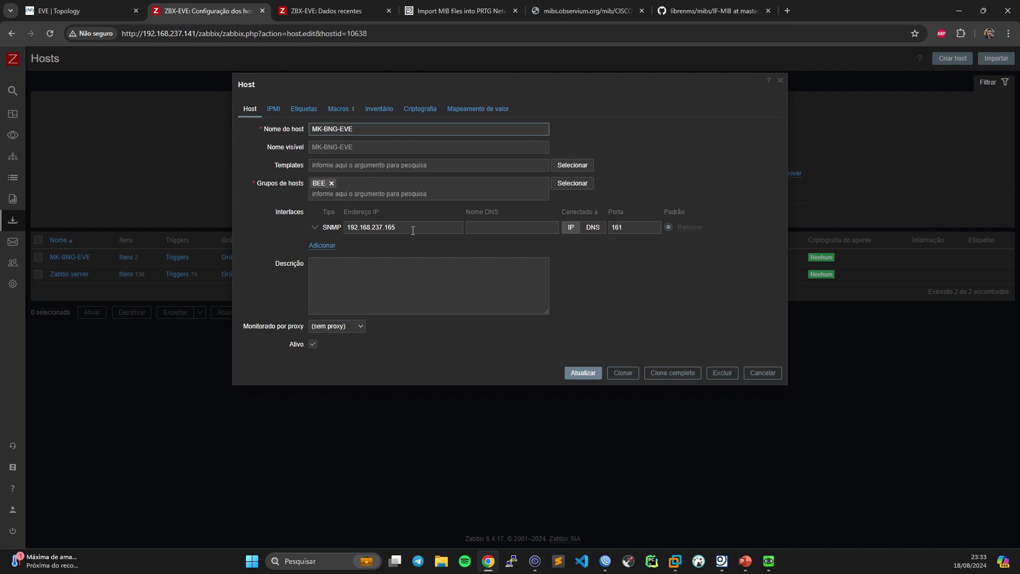
pyautogui.click(342, 164)
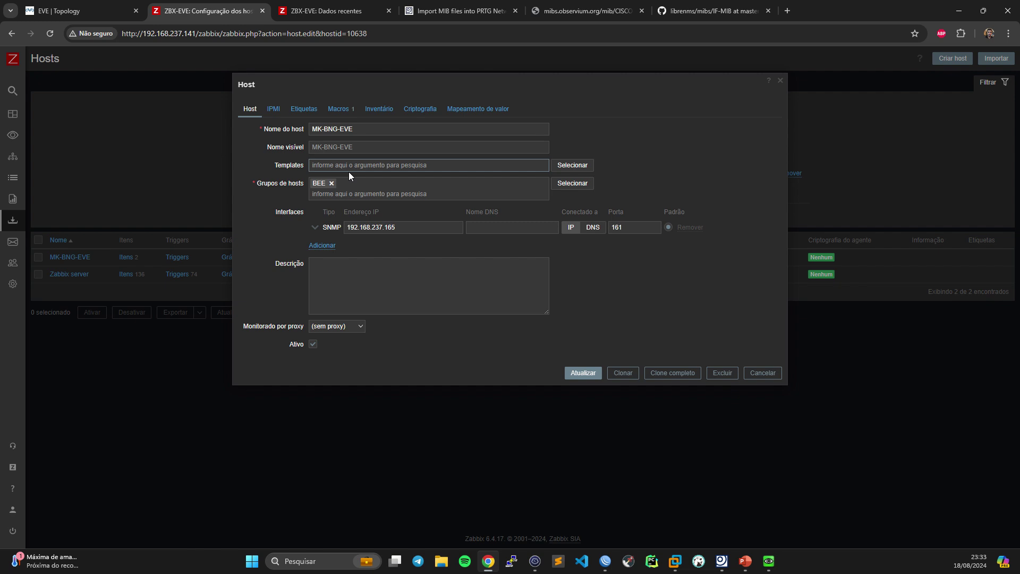
pyautogui.write('b')
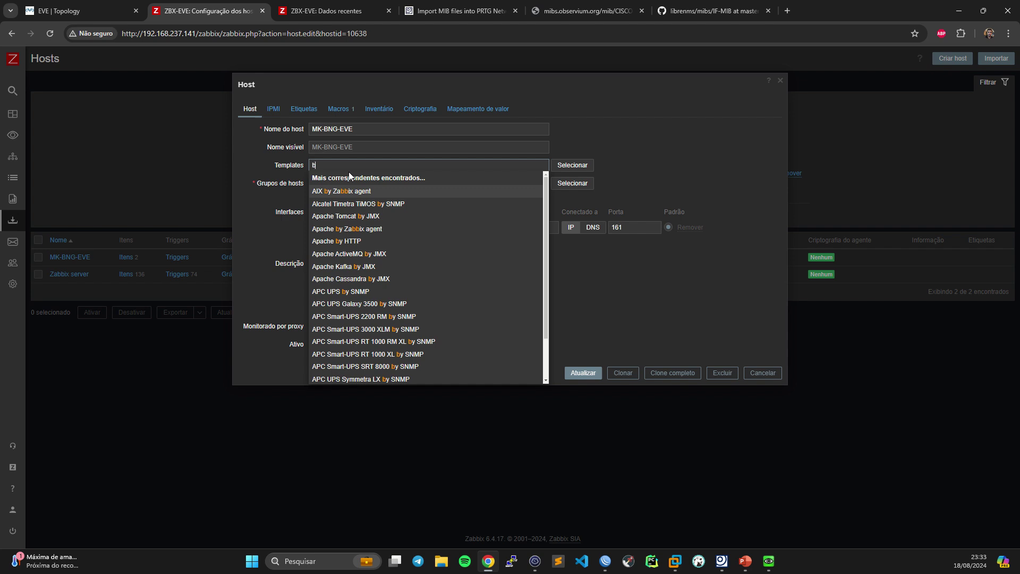
pyautogui.press('BackSpace')
pyautogui.write('a')
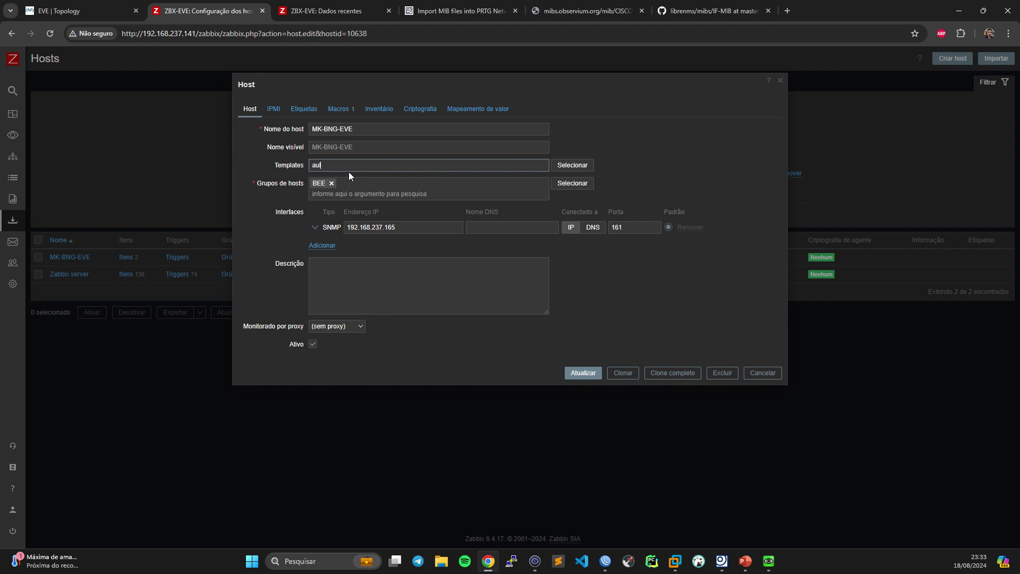
pyautogui.write('ul')
pyautogui.click(394, 175)
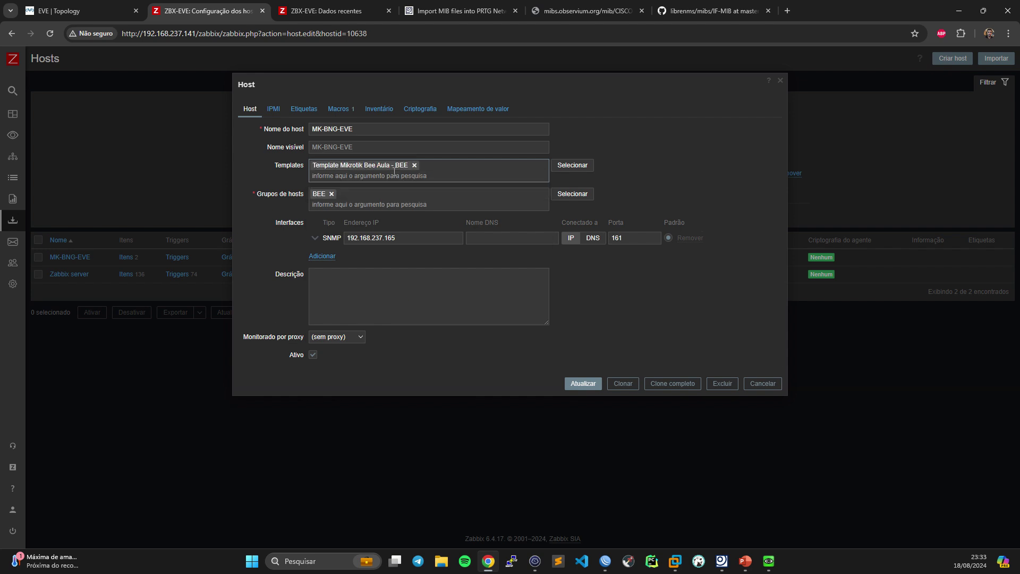
pyautogui.click(583, 384)
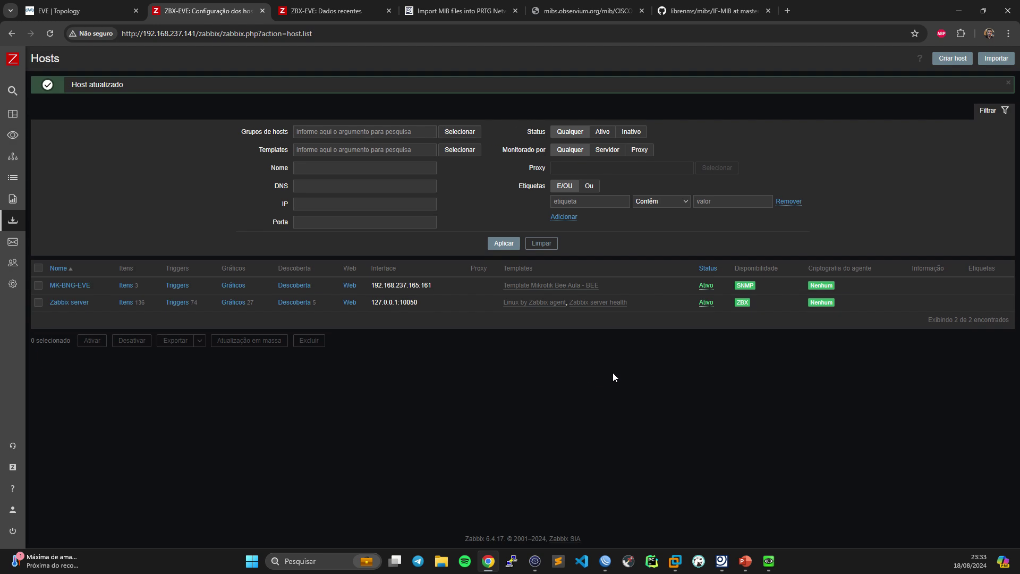
# - Confirm the template link on MK-BNG-EVE and view its items list
pyautogui.click(76, 285)
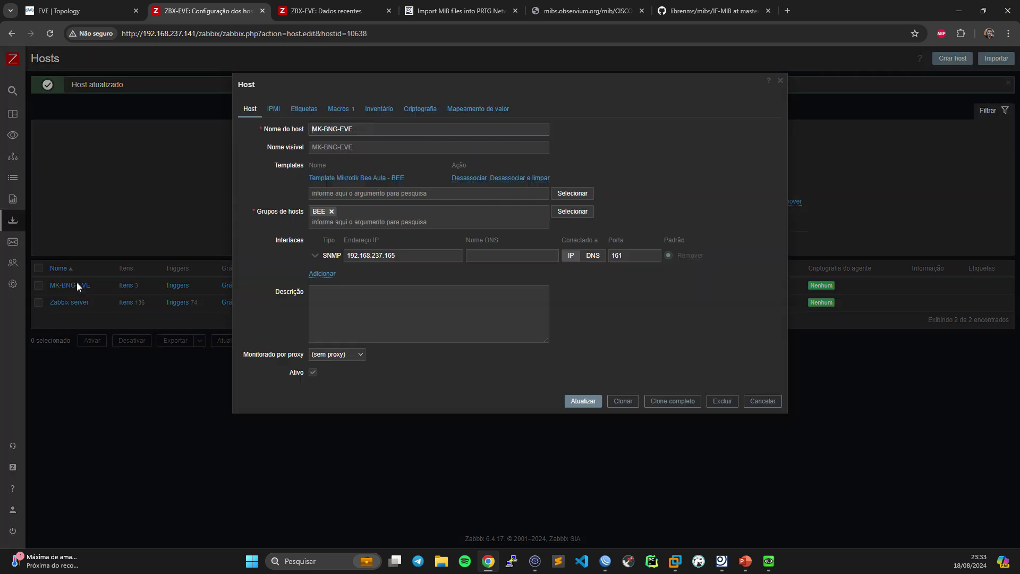
pyautogui.click(763, 401)
pyautogui.click(125, 286)
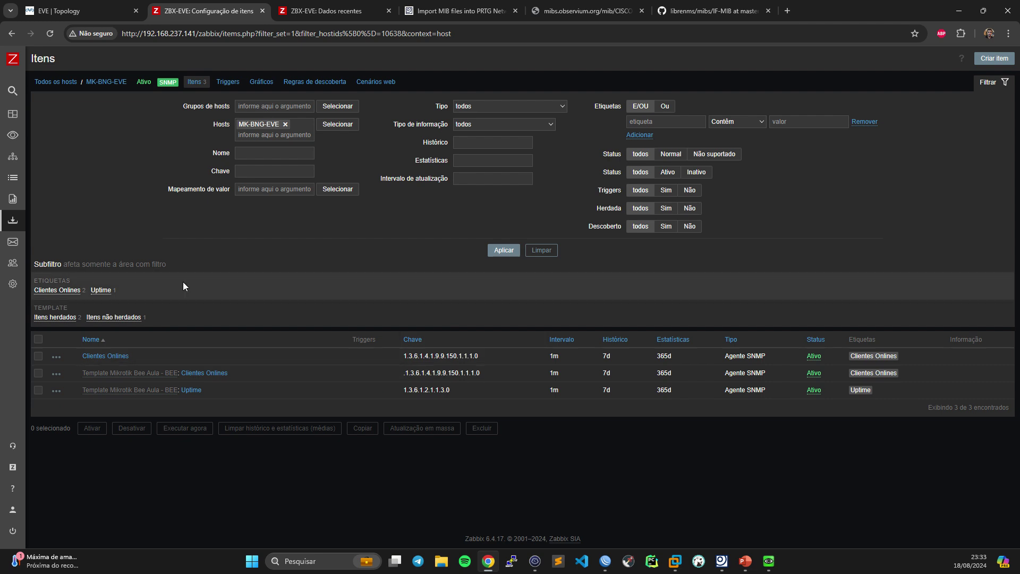
# - Re-save MK-BNG-EVE's host configuration and return to its items list
pyautogui.click(109, 80)
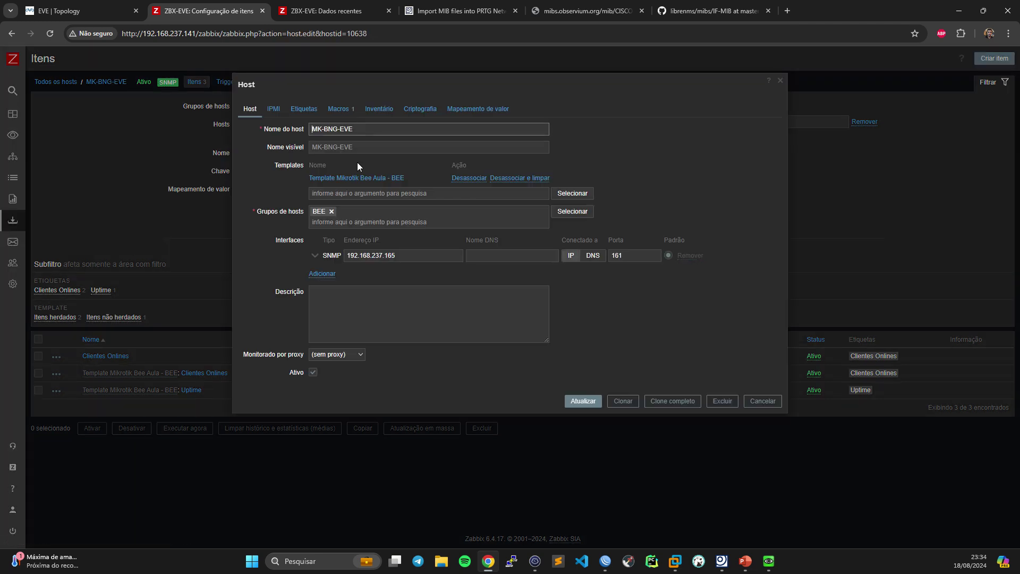
pyautogui.click(583, 372)
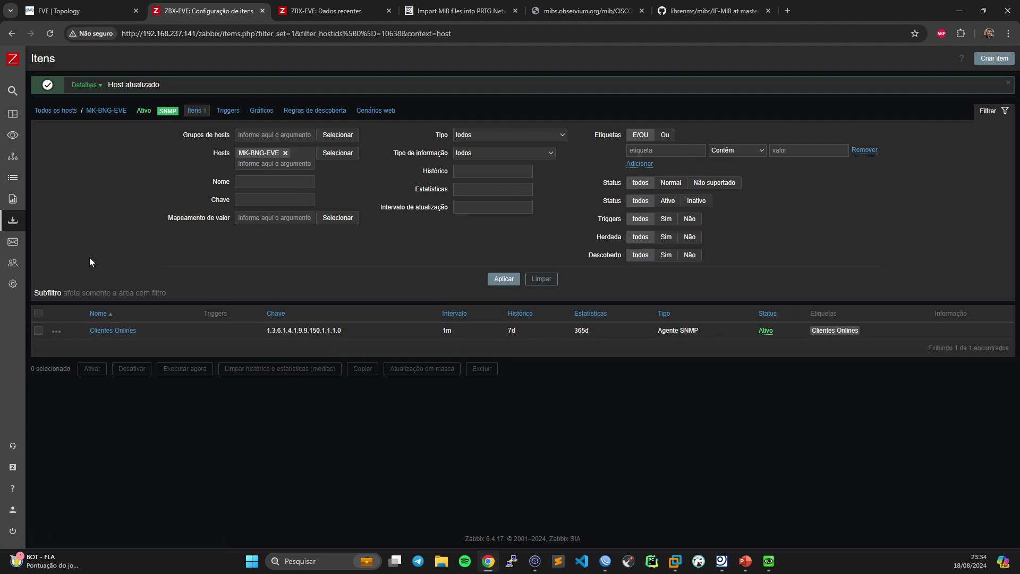
pyautogui.click(75, 111)
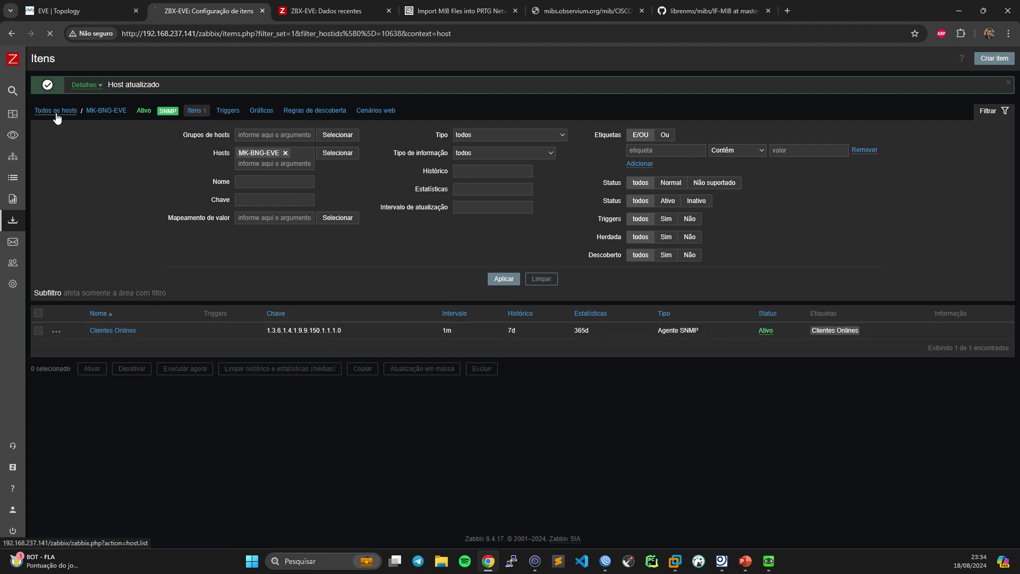
pyautogui.click(122, 258)
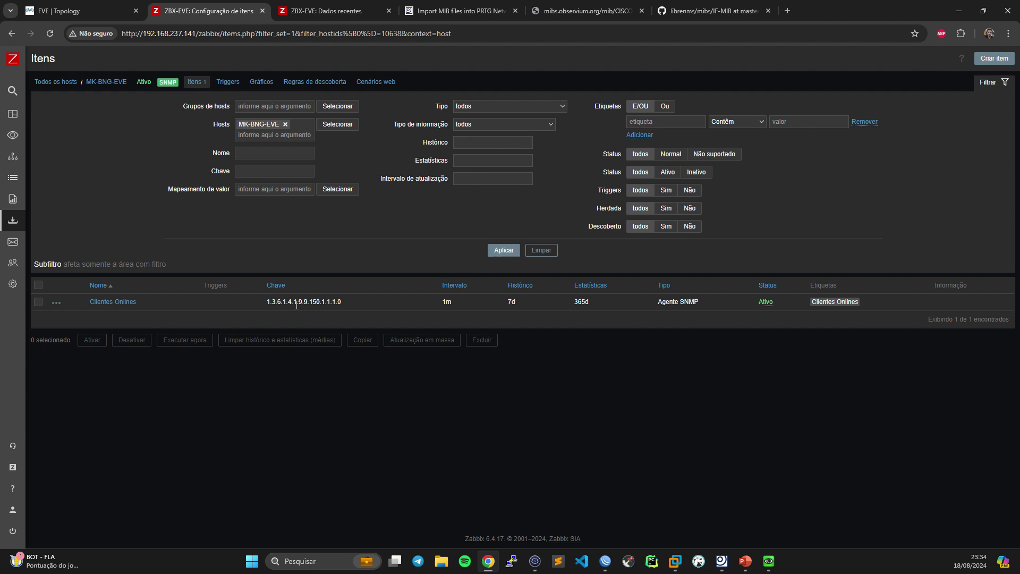
# - Remove the leading dot from the template's Clientes Onlines SNMP OID and key, leaving 1.3.6.1.4.1.9.9.150.1.1.1.0
pyautogui.moveTo(21, 234)
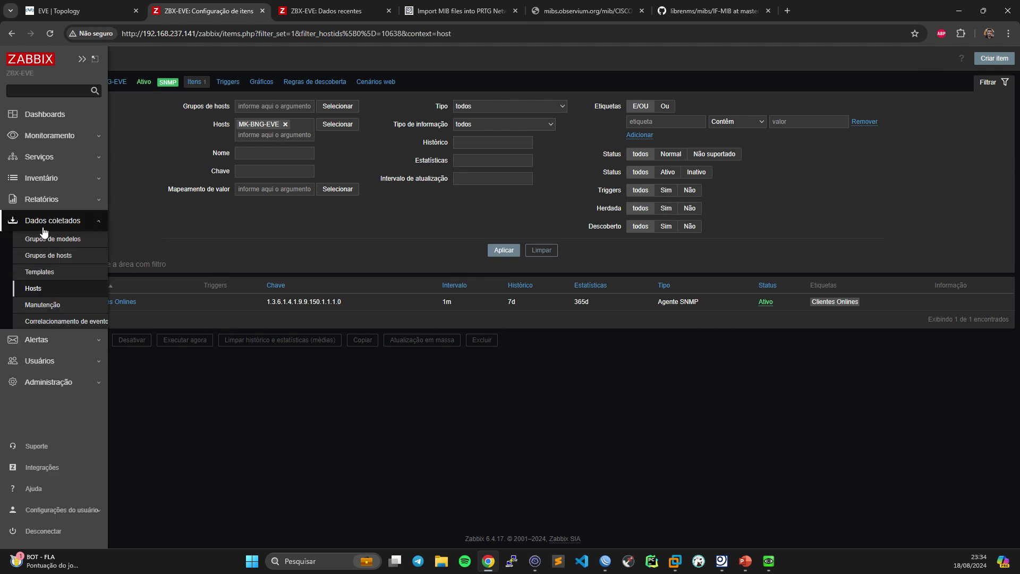
pyautogui.click(37, 272)
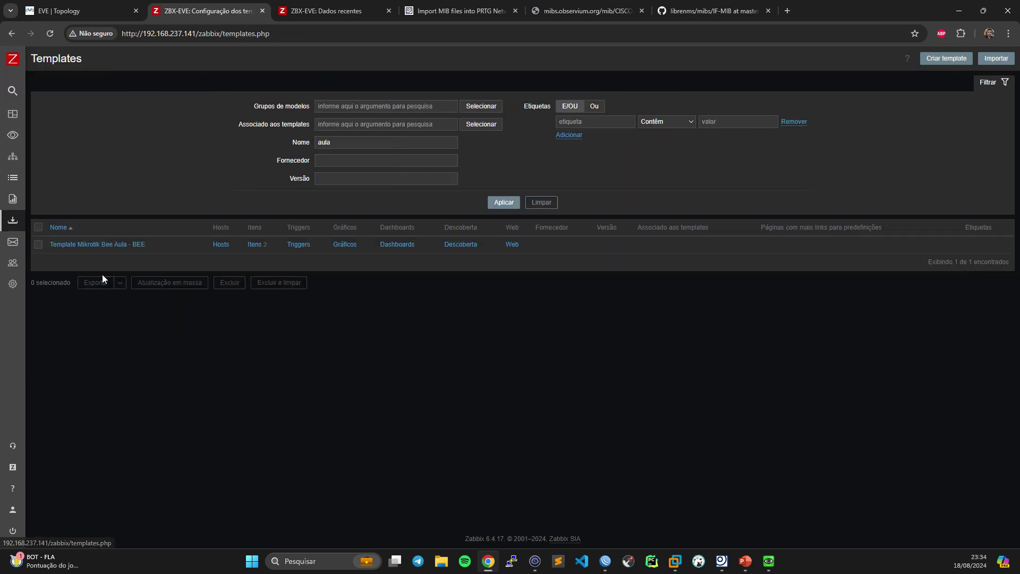
pyautogui.click(253, 245)
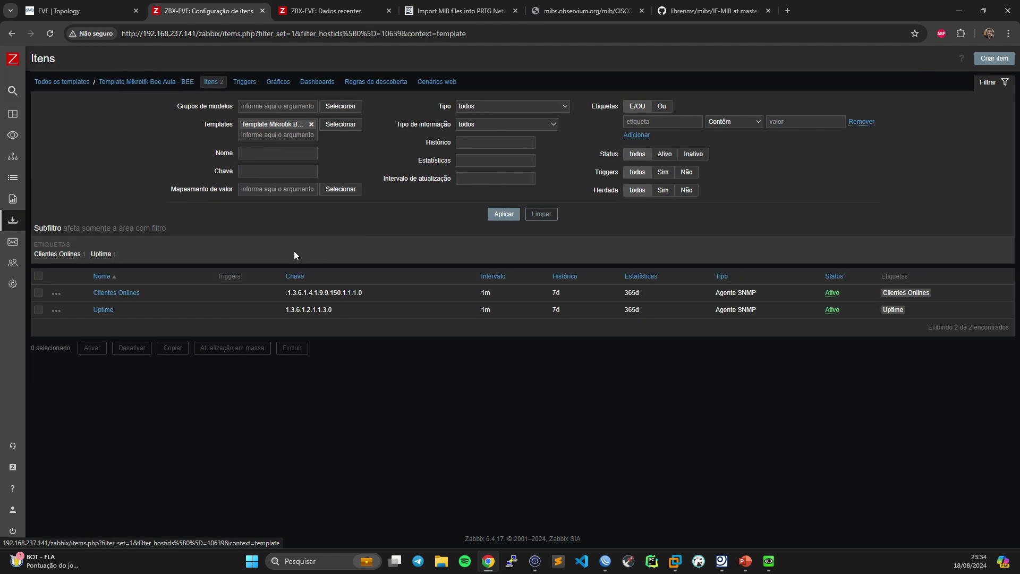
pyautogui.click(127, 294)
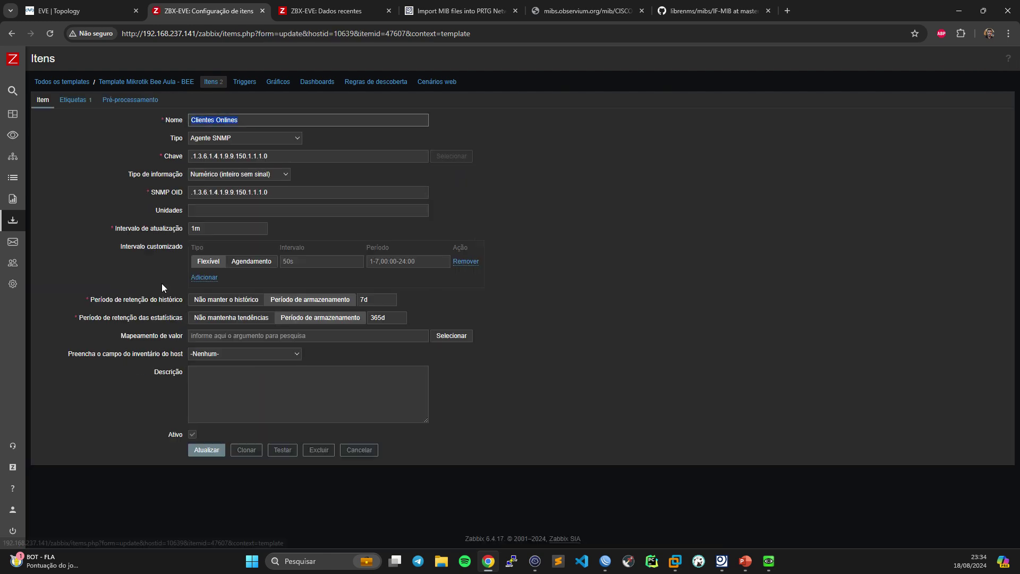
pyautogui.click(154, 196)
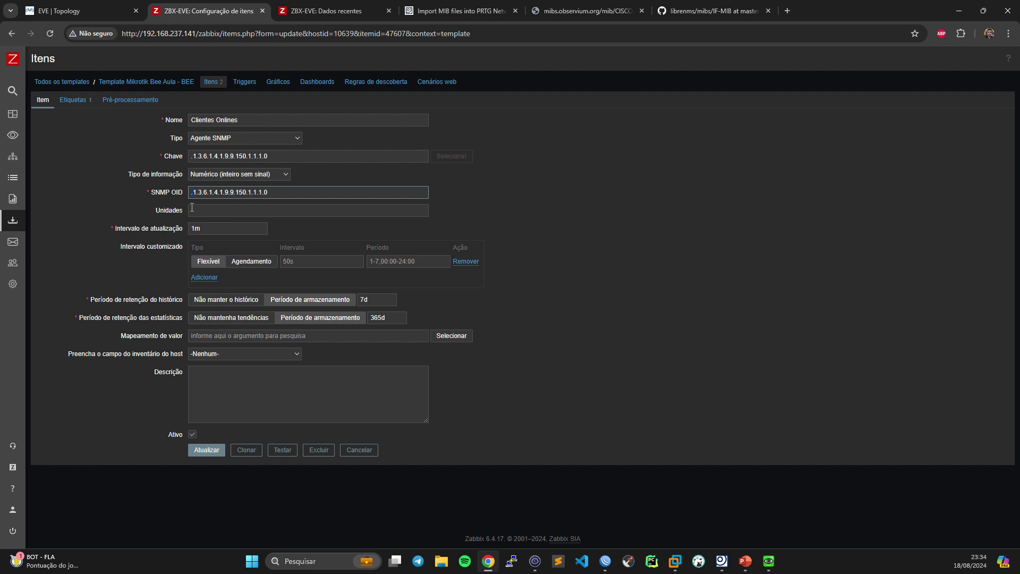
pyautogui.press('Delete')
pyautogui.click(194, 157)
pyautogui.press('Delete')
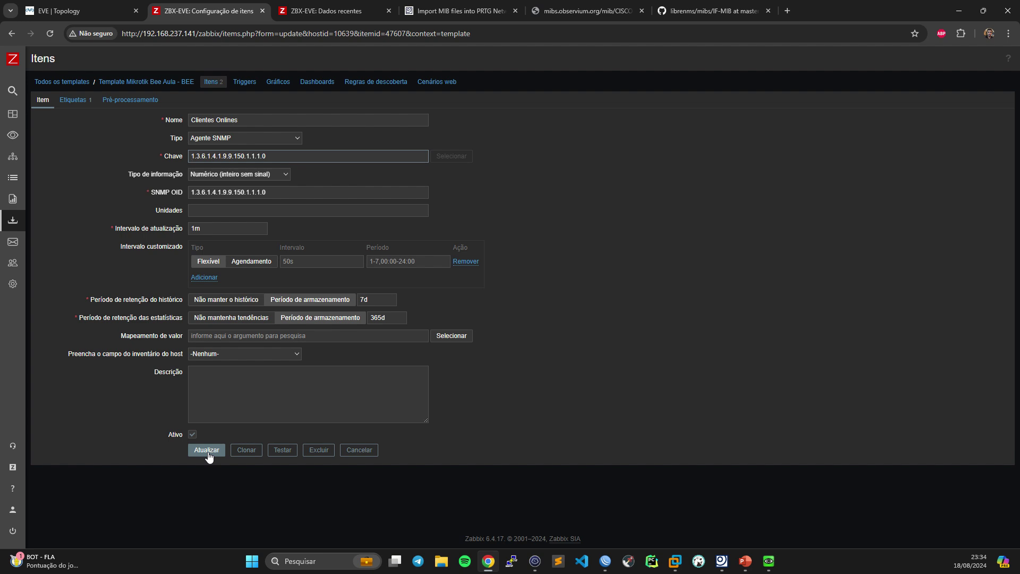
# - Save the edited Clientes Onlines item and go to the hosts list
pyautogui.click(203, 449)
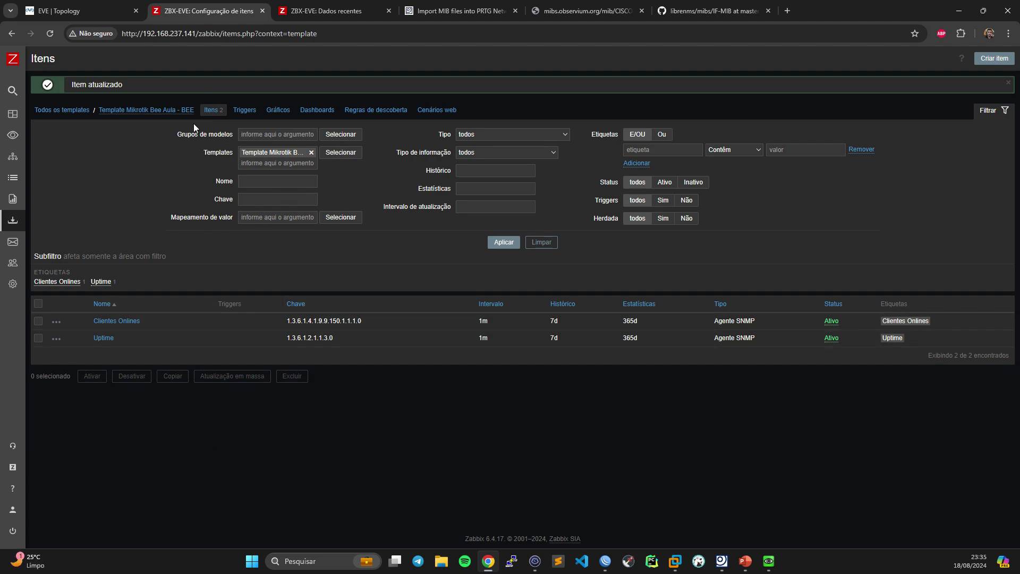
pyautogui.moveTo(20, 223)
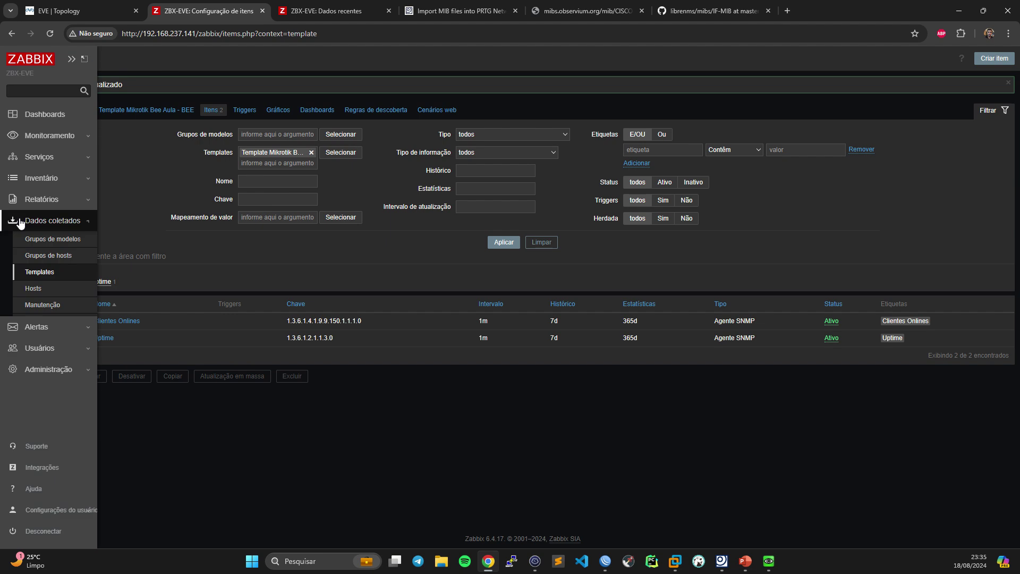
pyautogui.click(47, 289)
# - Link Template Mikrotik Bee Aula - BEE to host MK-BNG-EVE and save the host
pyautogui.click(126, 257)
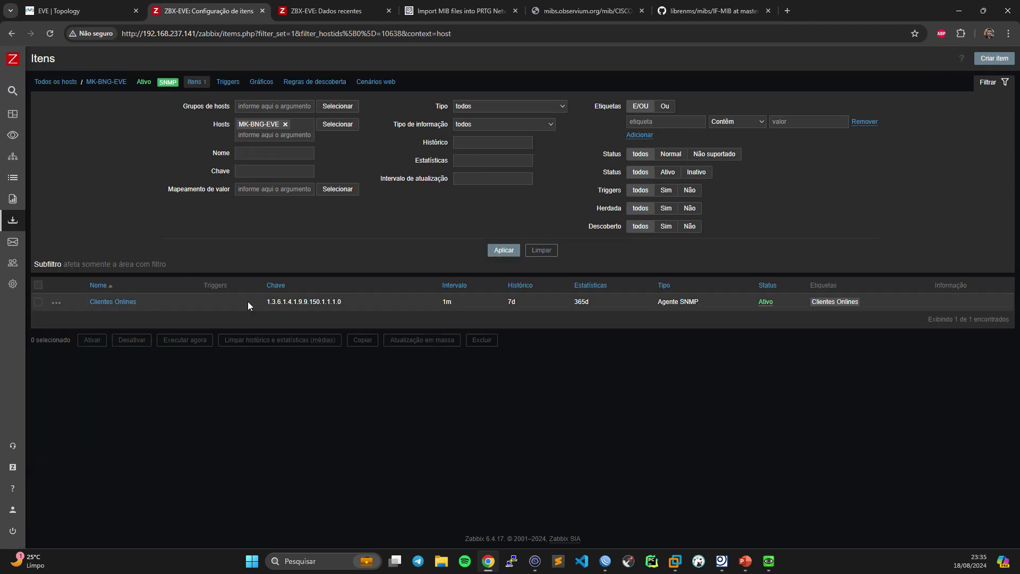
pyautogui.click(108, 83)
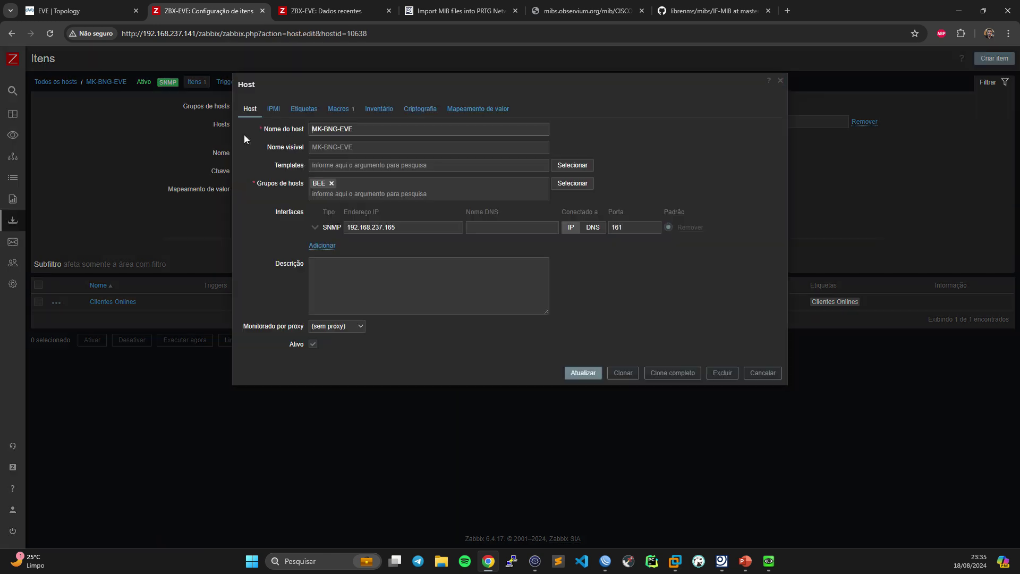
pyautogui.click(332, 166)
pyautogui.write('bee')
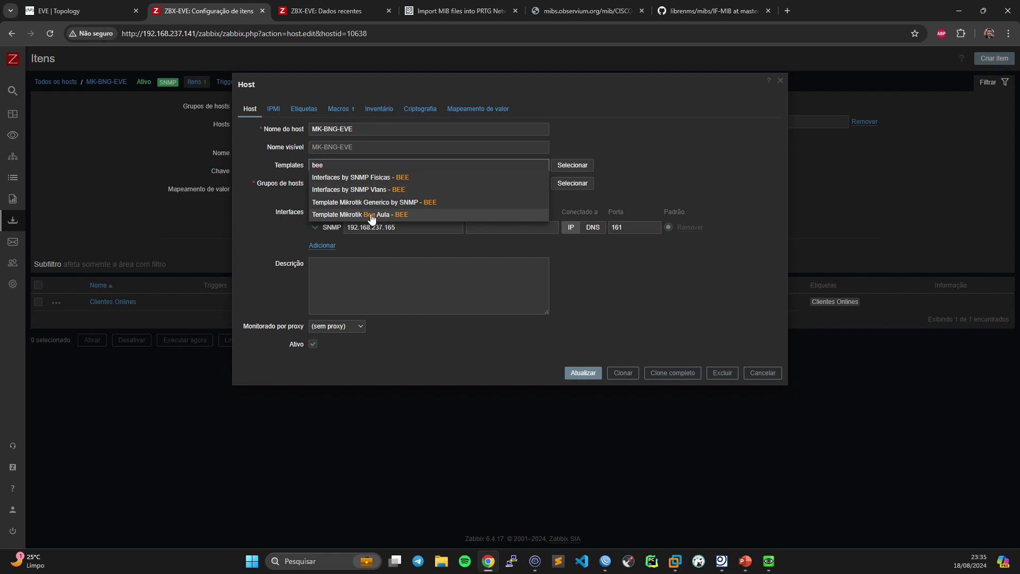
pyautogui.click(371, 218)
pyautogui.click(586, 383)
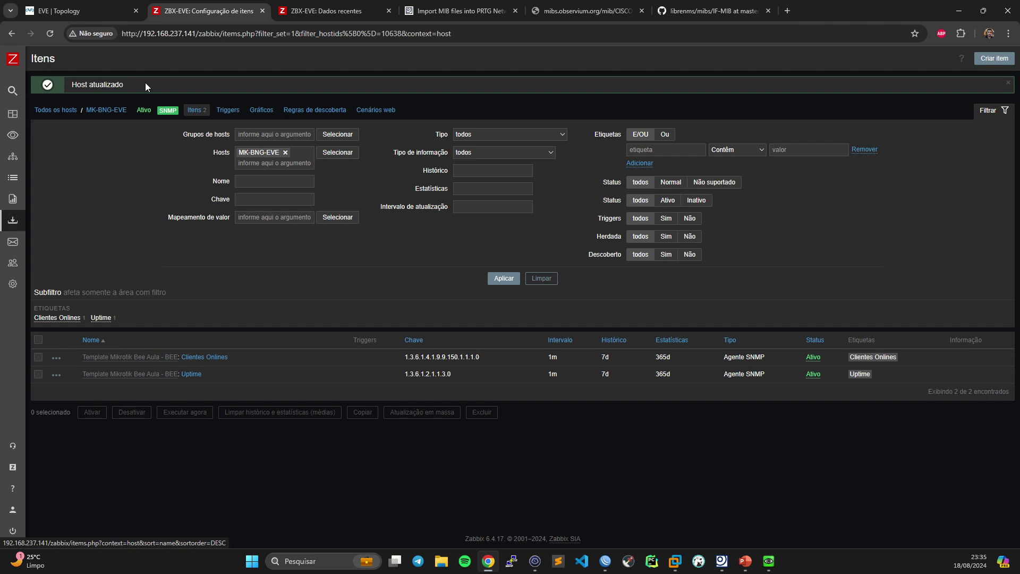
# - Recheck MK-BNG-EVE's host settings, close them unchanged, and go to Latest data
pyautogui.click(109, 110)
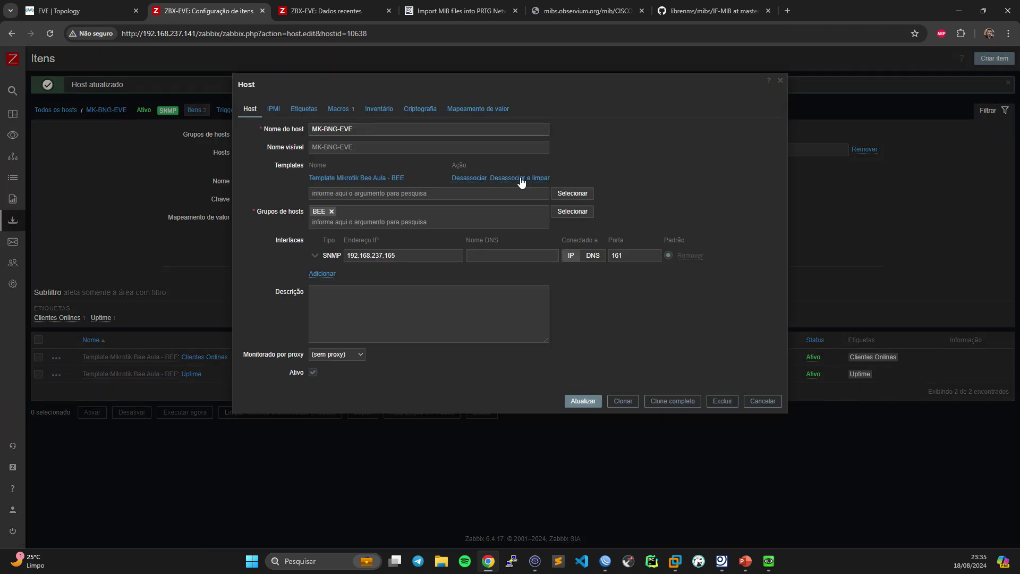
pyautogui.click(761, 400)
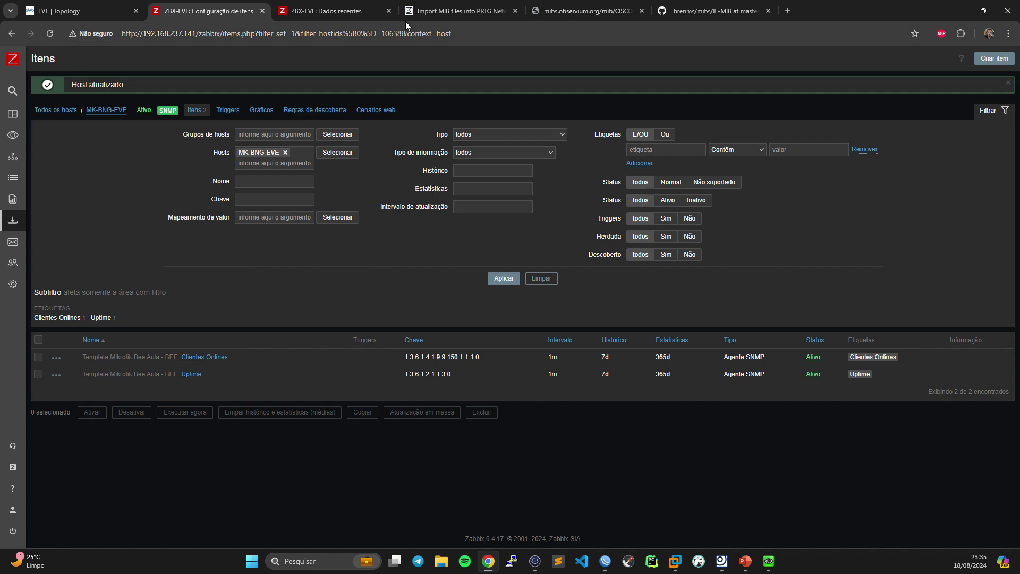
pyautogui.click(359, 14)
# - Clear the Uptime name filter so MK-BNG-EVE's latest data shows Clientes Onlines at 3, then return to its items
pyautogui.click(534, 213)
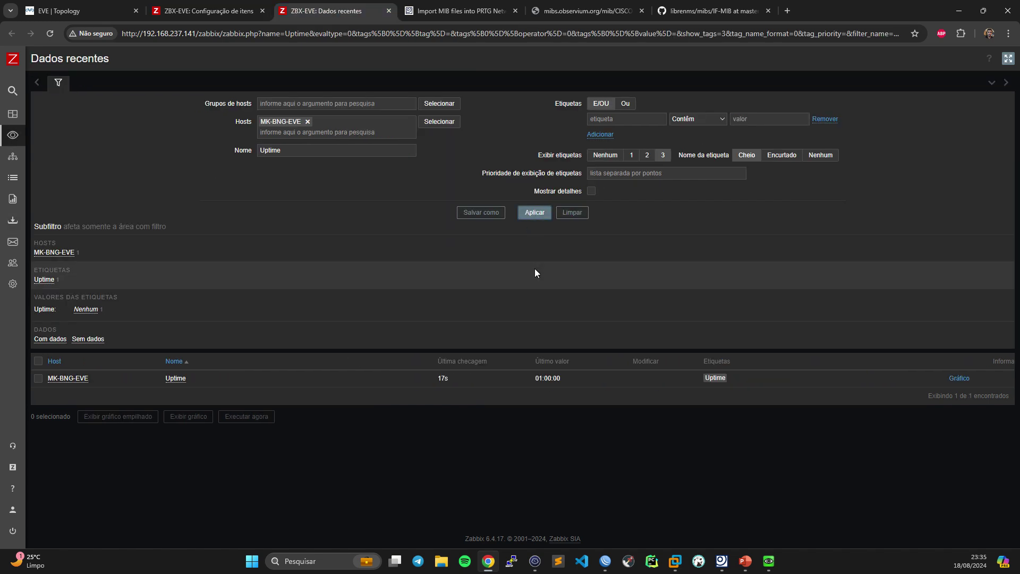
pyautogui.moveTo(319, 151); pyautogui.dragTo(177, 149)
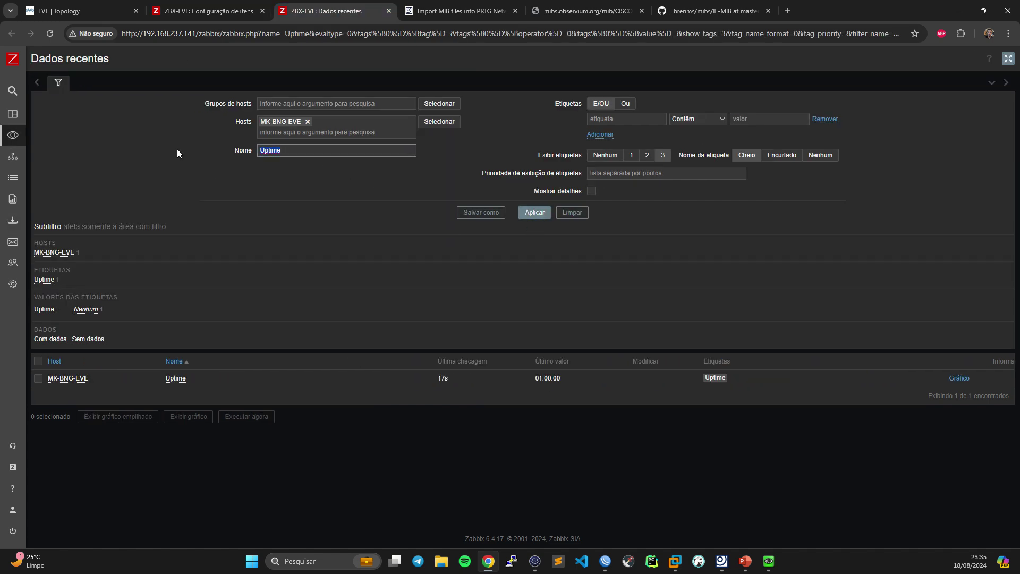
pyautogui.press('BackSpace')
pyautogui.press('Return')
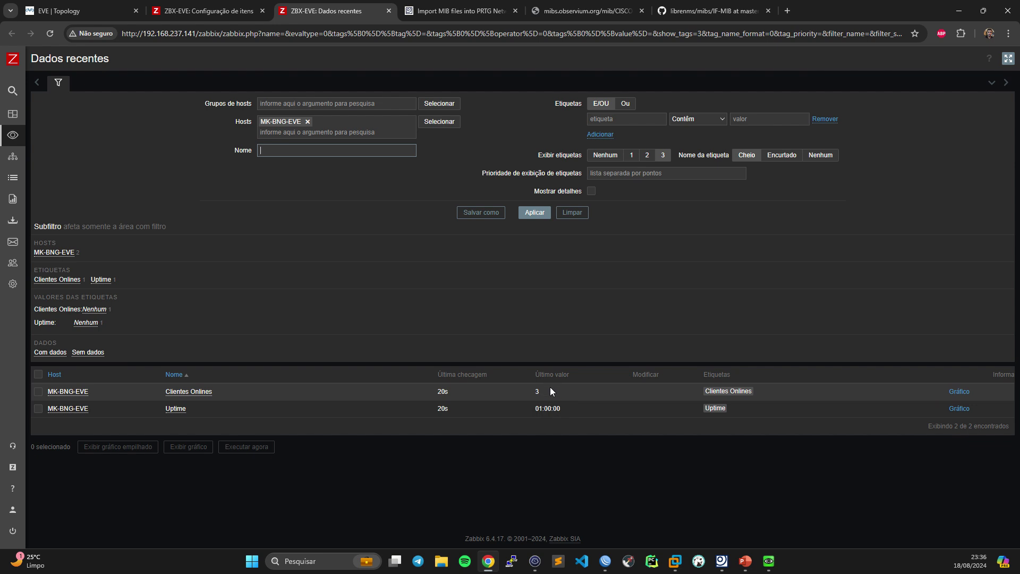
pyautogui.click(227, 4)
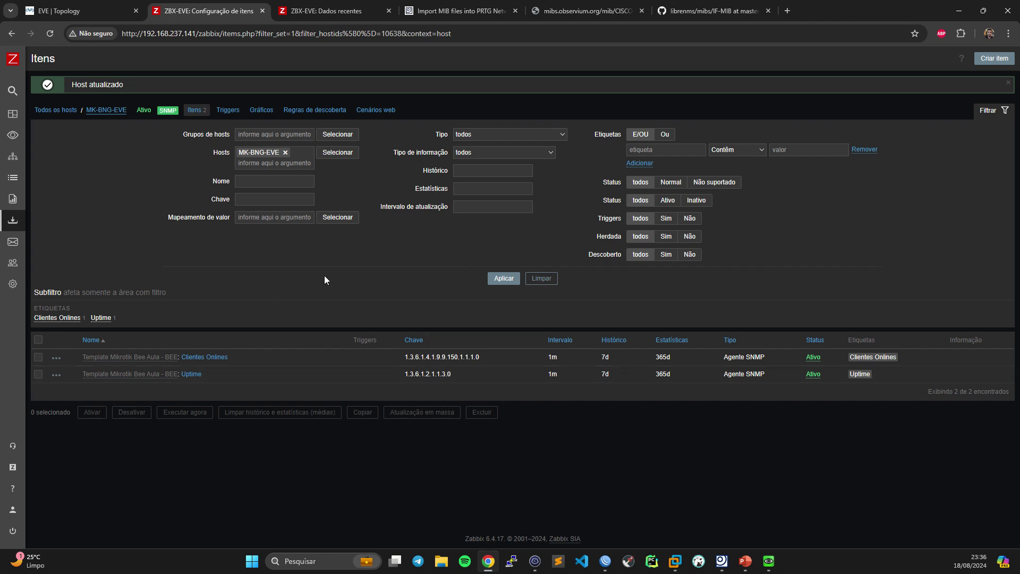
# - Check MK-BNG-EVE's discovery rules, then open the Bee Aula template's empty discovery rules list
pyautogui.moveTo(19, 258)
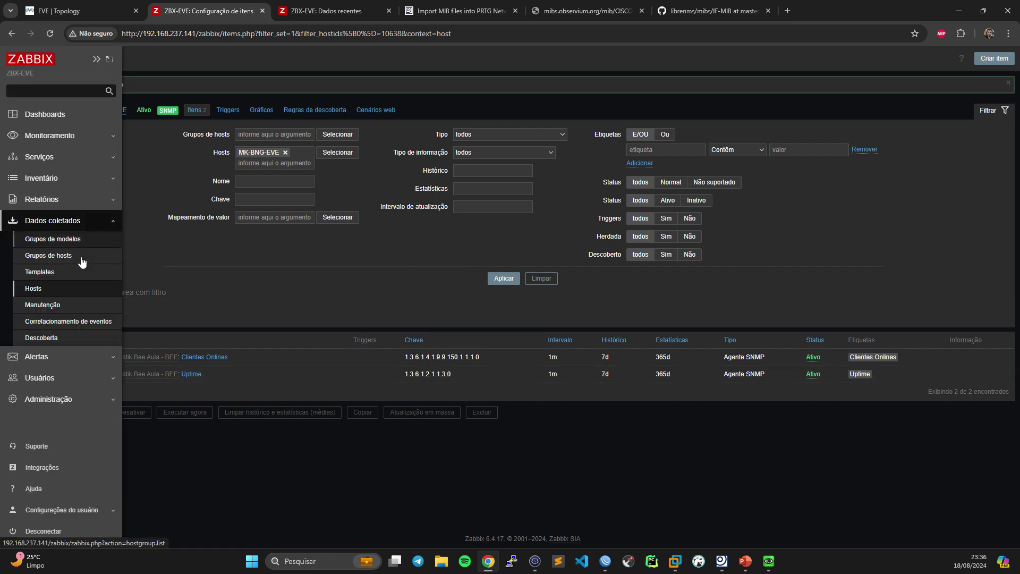
pyautogui.click(40, 272)
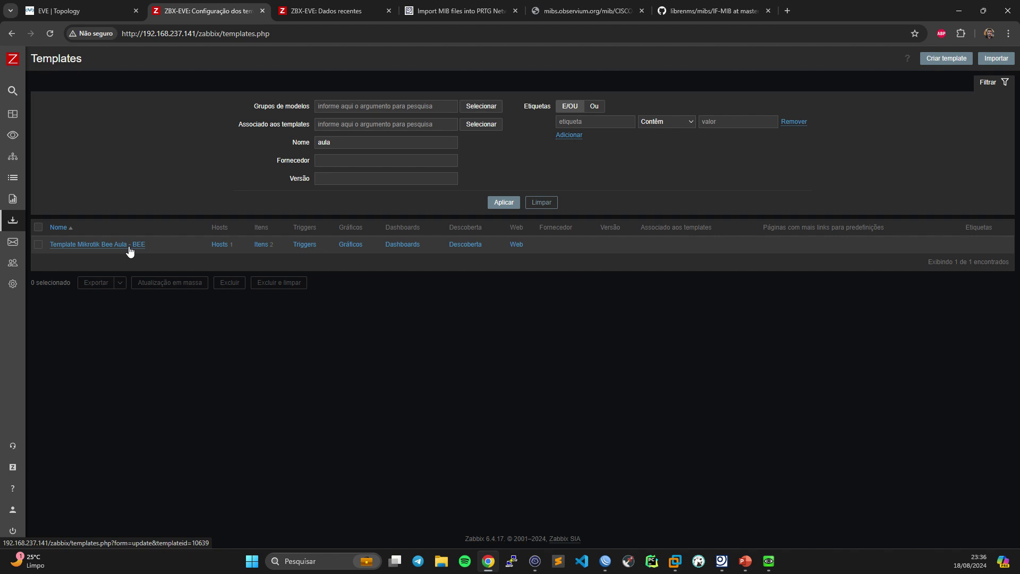
pyautogui.moveTo(16, 219)
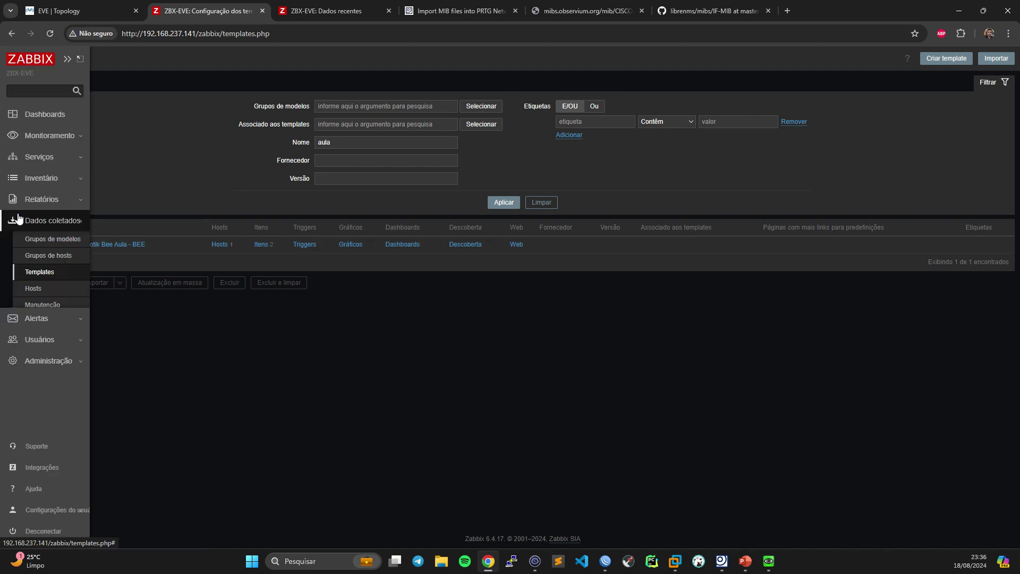
pyautogui.click(48, 287)
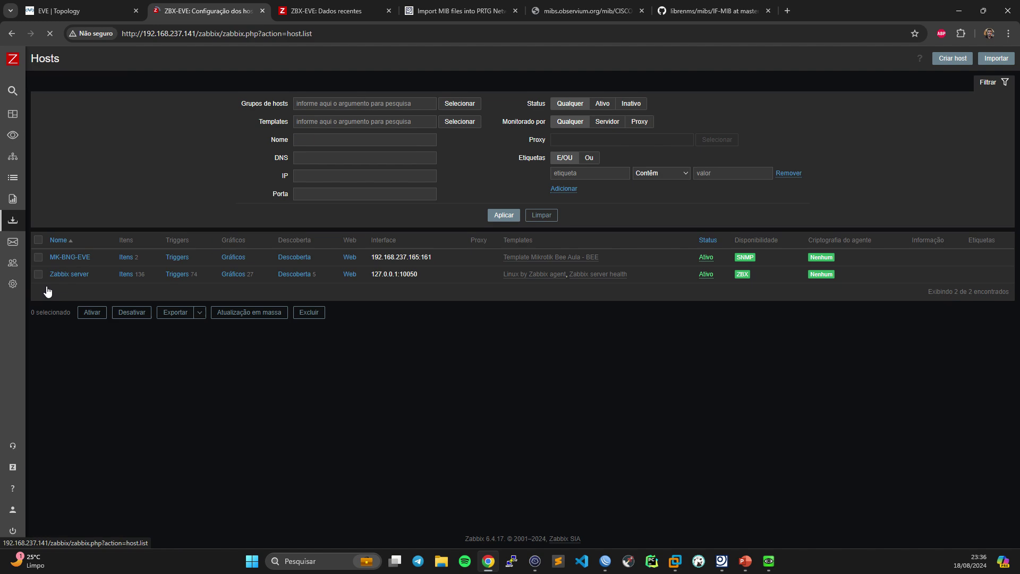
pyautogui.click(292, 258)
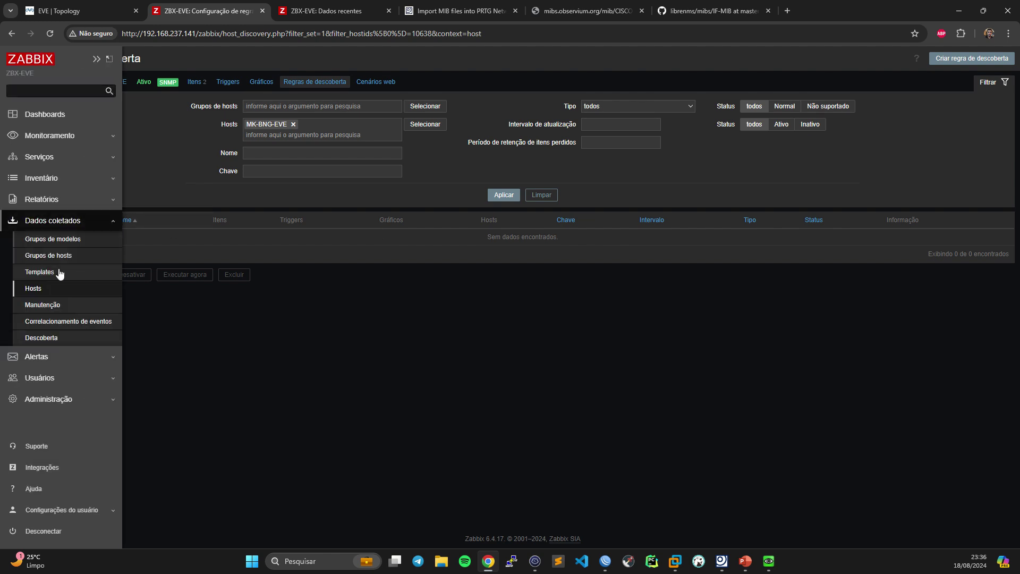
pyautogui.click(46, 273)
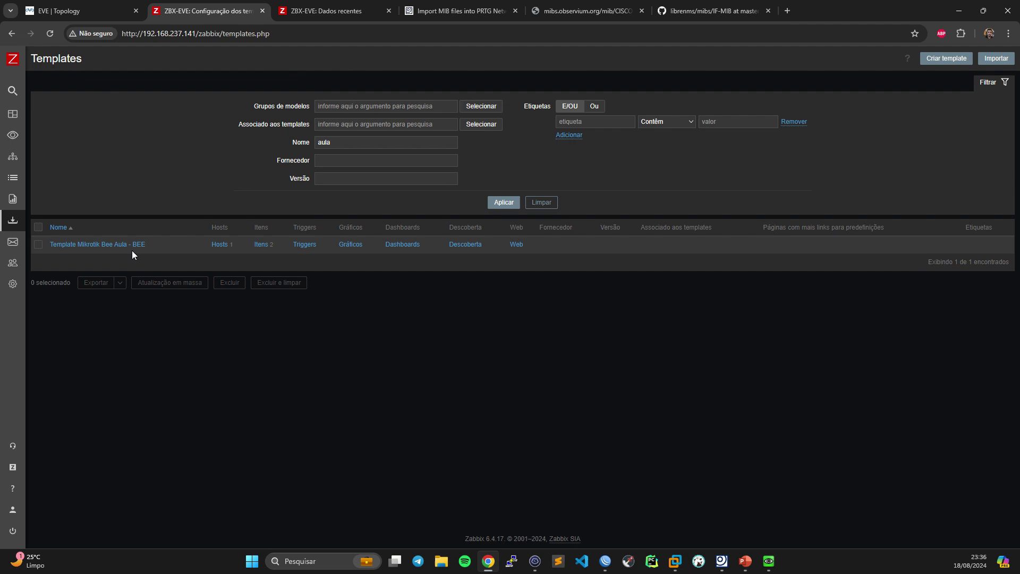
pyautogui.click(464, 243)
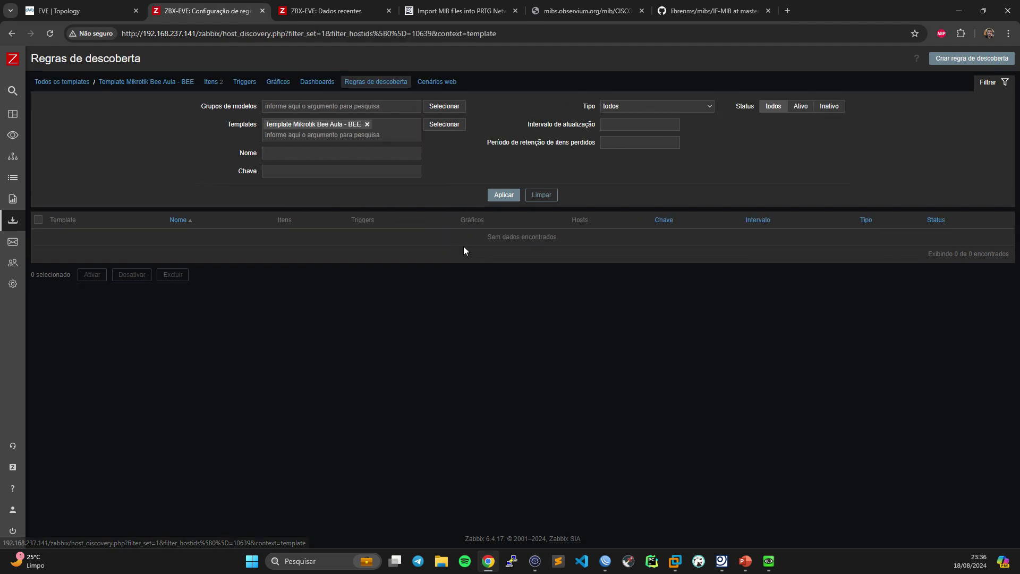
# - Start a discovery rule named 'Descoberta de Interfaces', type SNMP agent, key 'descoberta.interfaces.bee'
pyautogui.click(985, 59)
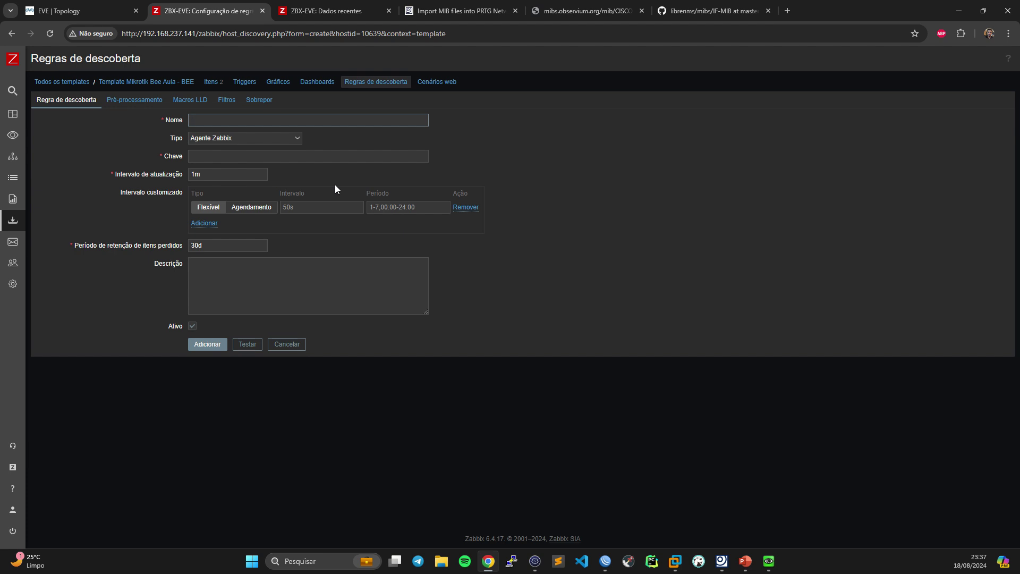
pyautogui.write('Desciv')
pyautogui.write('oberta de ')
pyautogui.write('Interfaces')
pyautogui.click(270, 137)
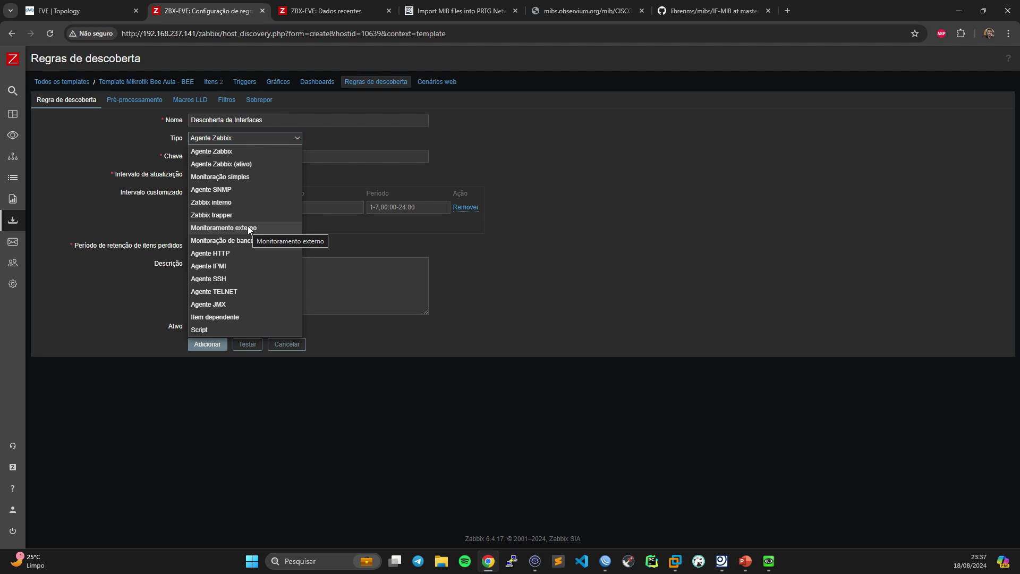
pyautogui.click(226, 189)
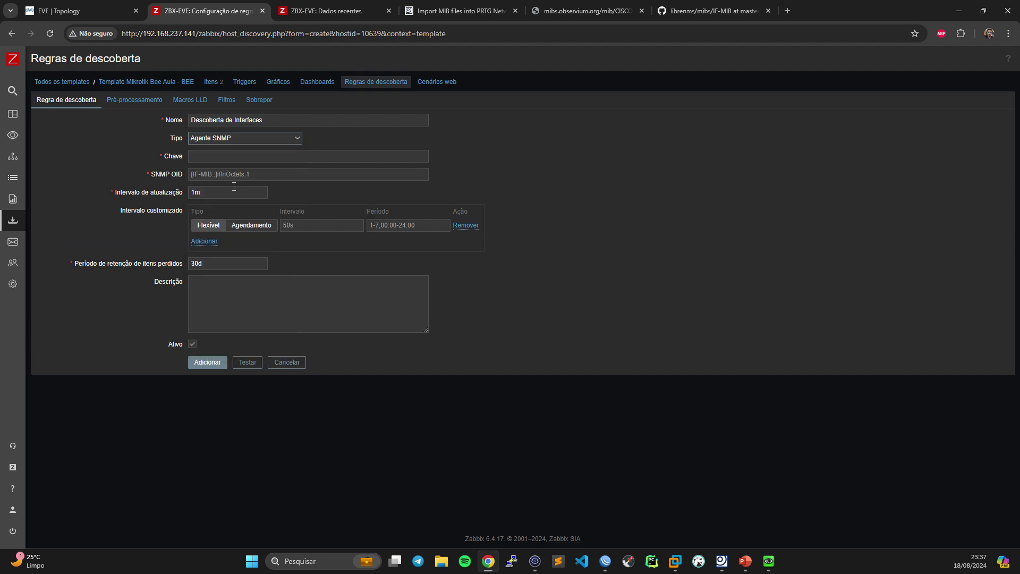
pyautogui.click(222, 156)
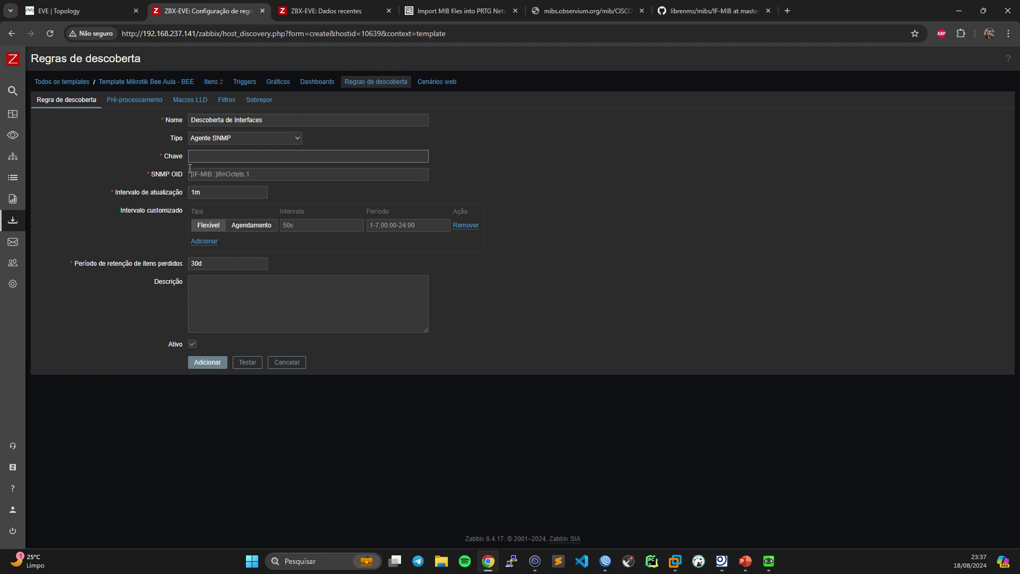
pyautogui.click(198, 173)
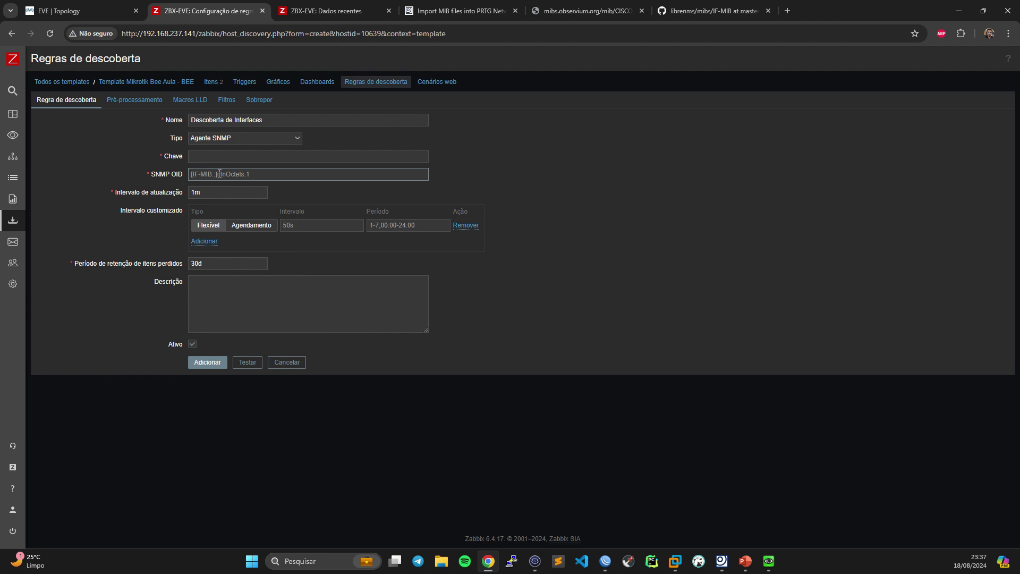
pyautogui.click(206, 158)
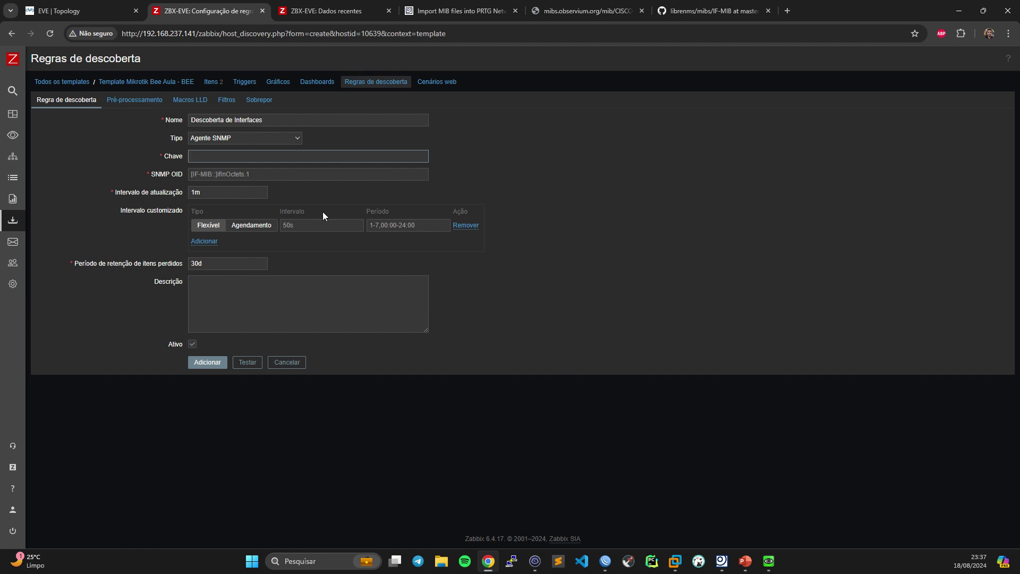
pyautogui.write('descoberta.interffaces.bee')
# - Enter 'discovery[{#IFNAME},' as the beginning of the rule's SNMP OID
pyautogui.click(209, 175)
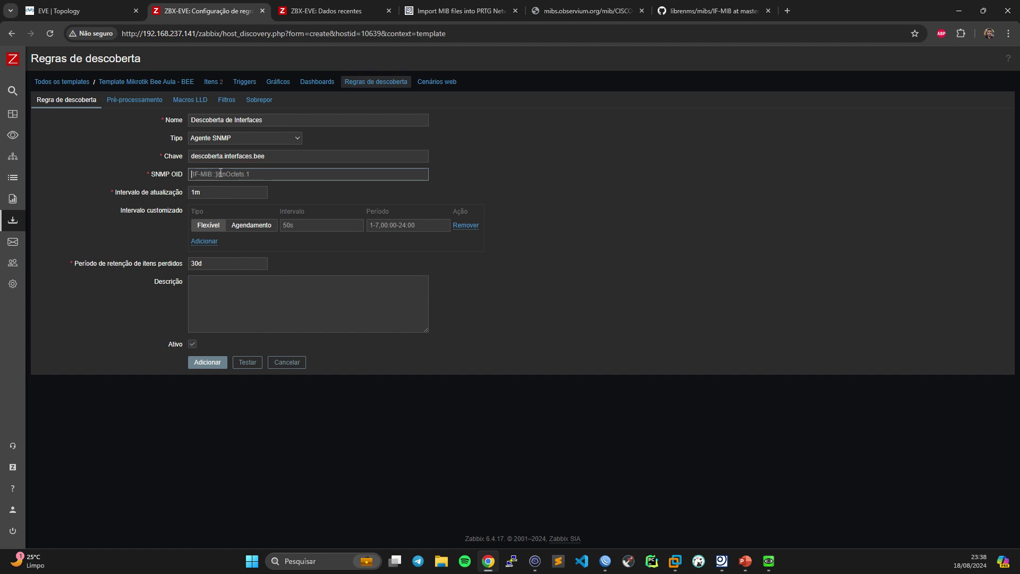
pyautogui.write('discovery')
pyautogui.write('[{')
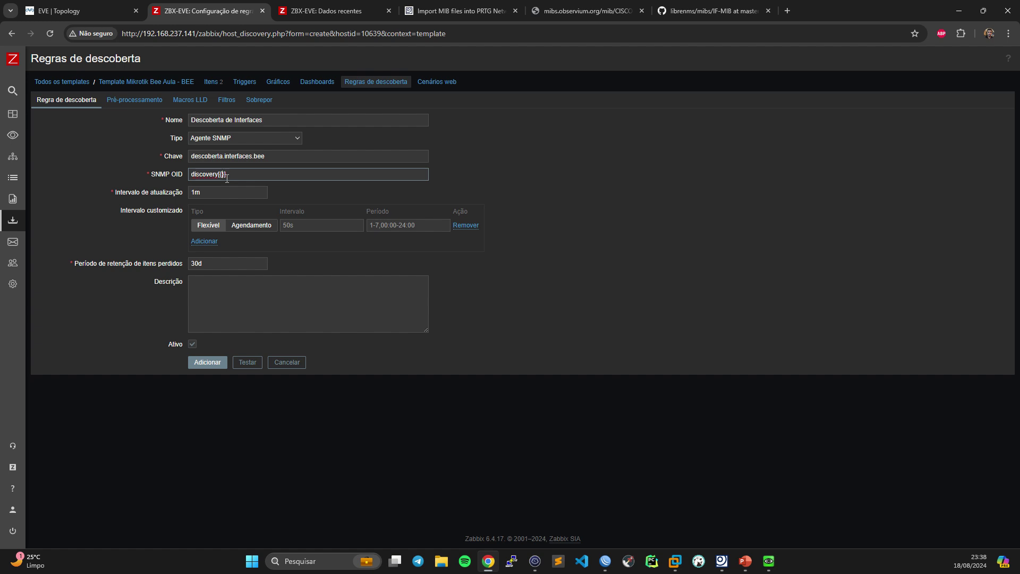
pyautogui.write('#IFNAME')
# - Look up IF-MIB ifName in the MIB Importer and copy its OID 1.3.6.1.2.1.31.1.1.1.1
pyautogui.click(534, 560)
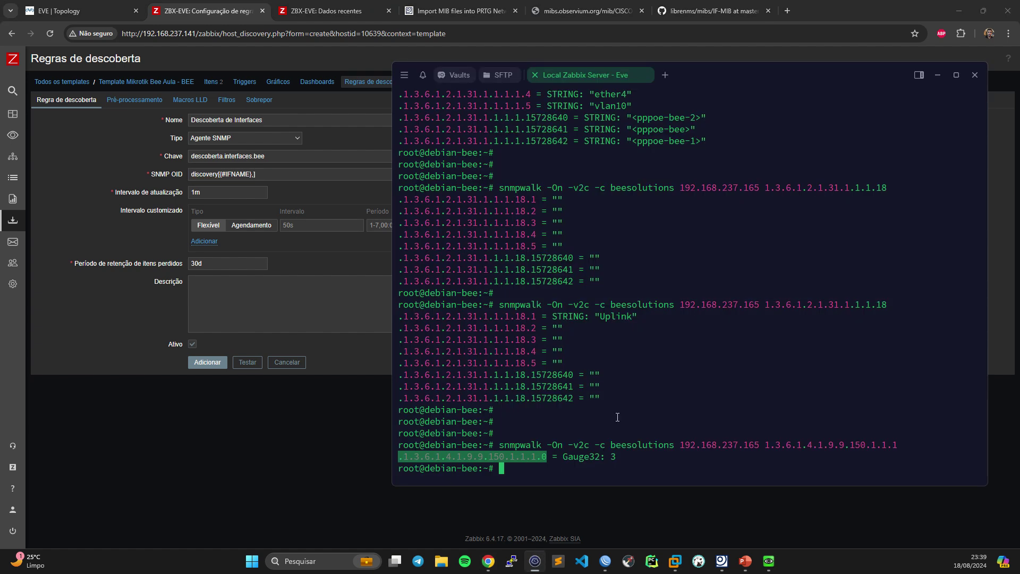
pyautogui.click(721, 561)
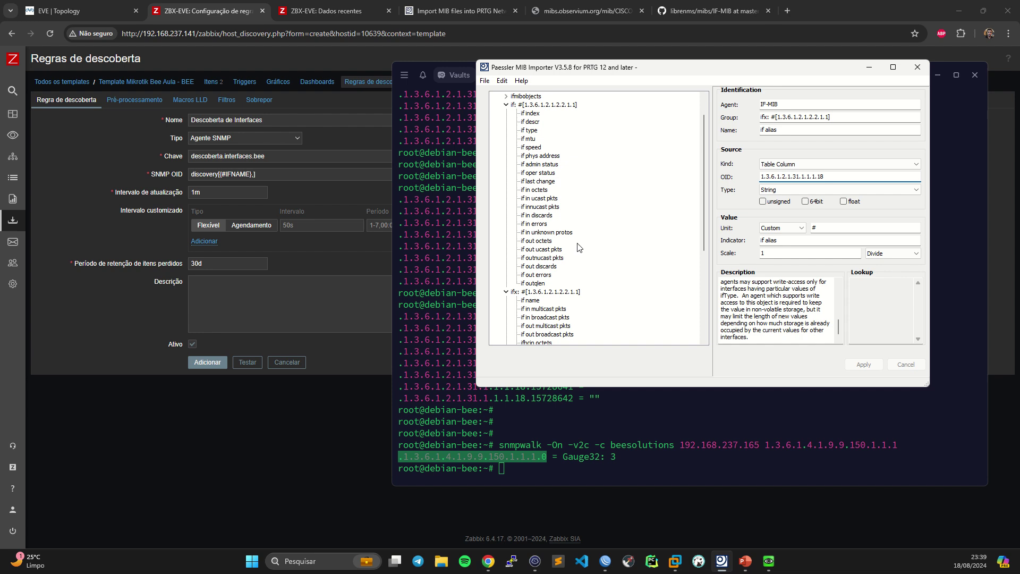
pyautogui.scroll(-6, 578, 250)
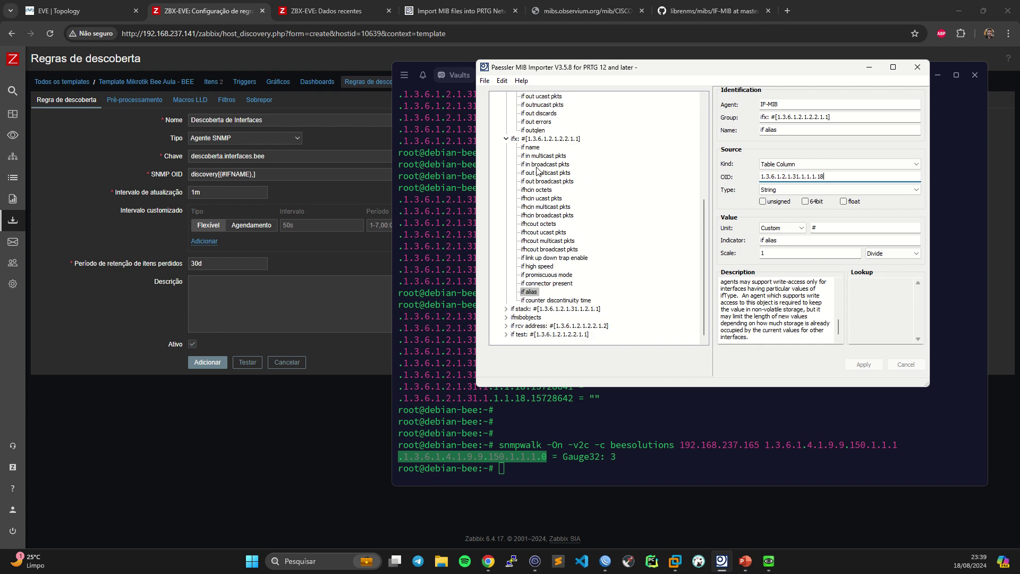
pyautogui.click(530, 147)
pyautogui.moveTo(847, 177); pyautogui.dragTo(716, 173)
pyautogui.hotkey('ctrl', 'c')
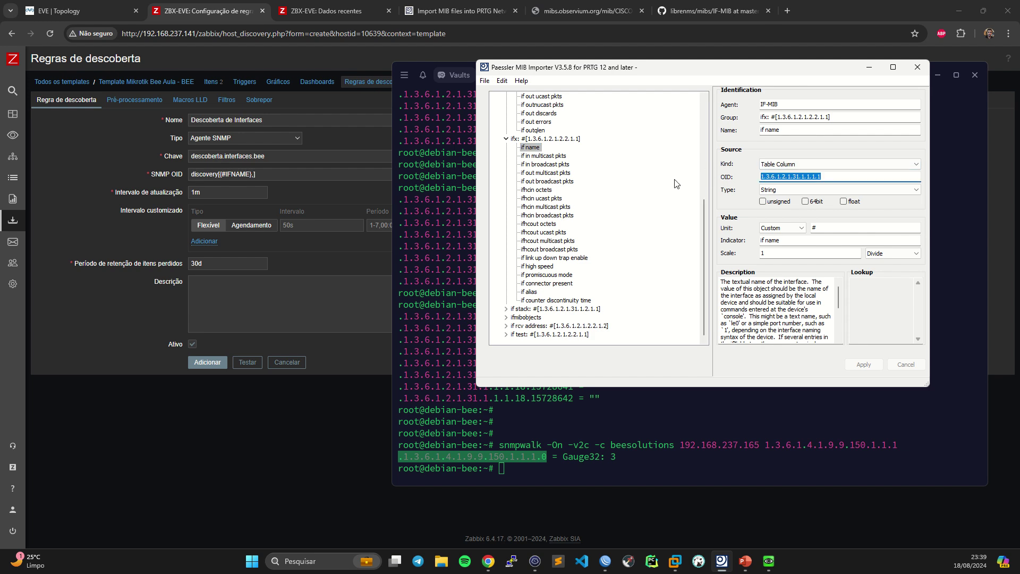
pyautogui.click(255, 172)
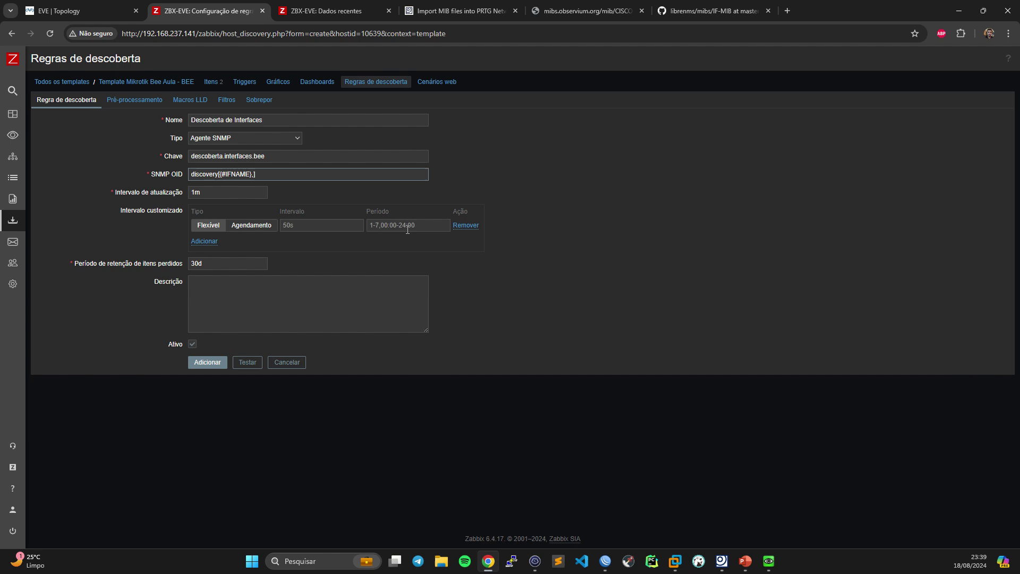
# - Paste the OID so the SNMP OID reads discovery[{#IFNAME},1.3.6.1.2.1.31.1.1.1.1]
pyautogui.hotkey('ctrl', 'v')
pyautogui.moveTo(192, 174); pyautogui.dragTo(245, 174)
pyautogui.click(221, 176)
pyautogui.click(292, 174)
# - Set the update interval to 1h and add the discovery rule
pyautogui.click(209, 192)
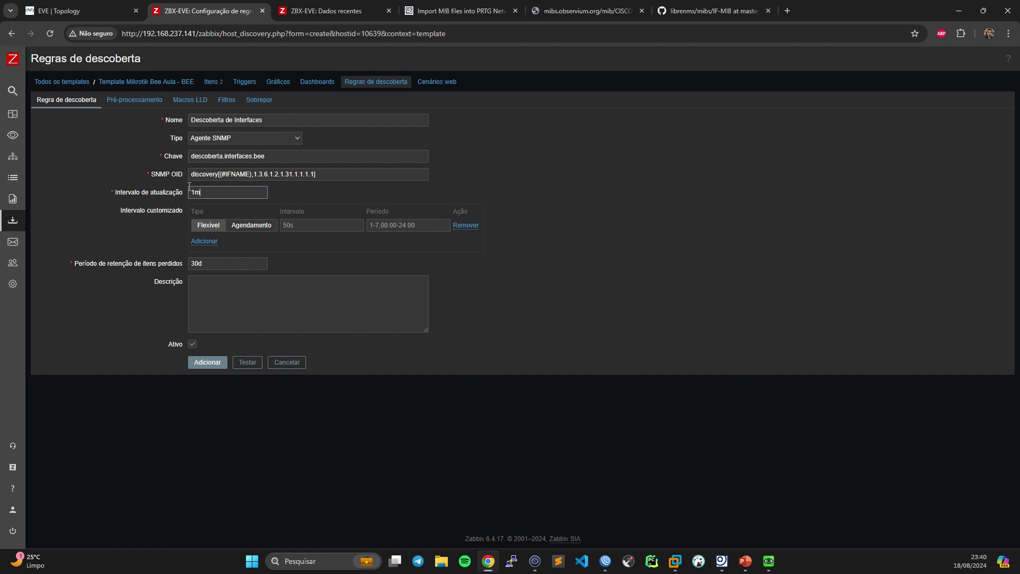
pyautogui.press('BackSpace')
pyautogui.write('h')
pyautogui.press('BackSpace')
pyautogui.write('d')
pyautogui.click(217, 362)
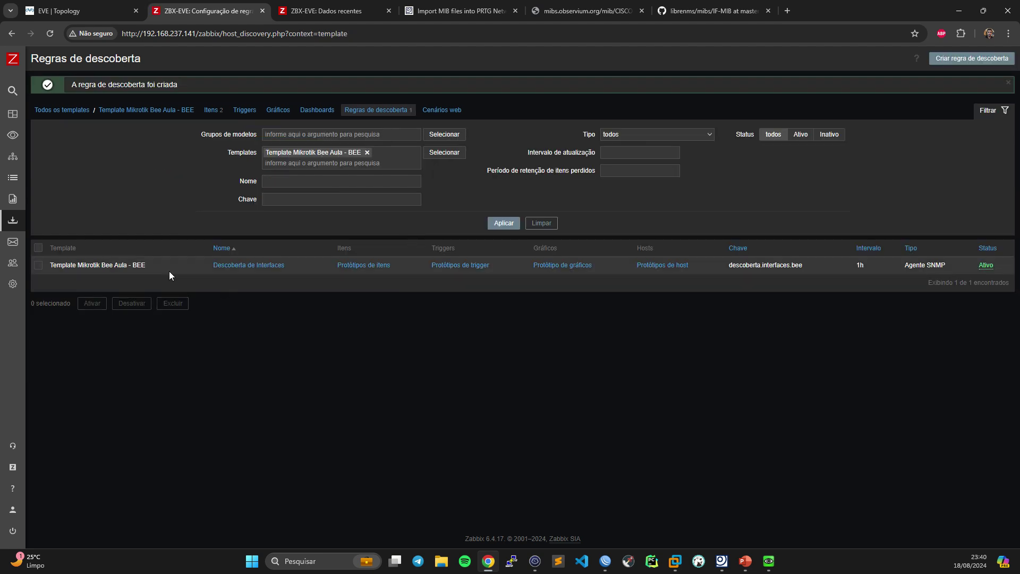
# - Open the Descoberta de Interfaces rule inherited by MK-BNG-EVE, using interface 192.168.237.165:161
pyautogui.click(251, 267)
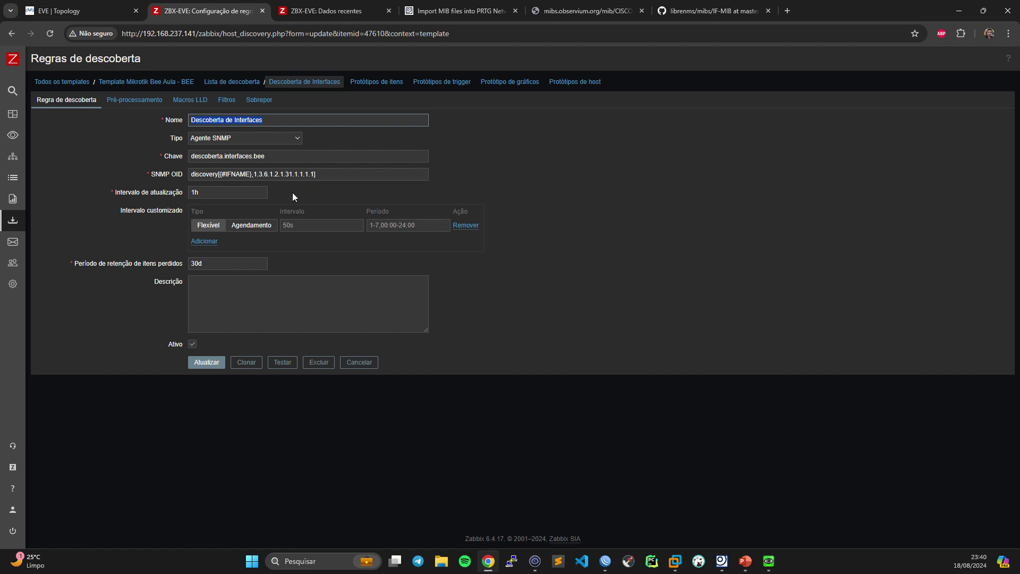
pyautogui.doubleClick(233, 174)
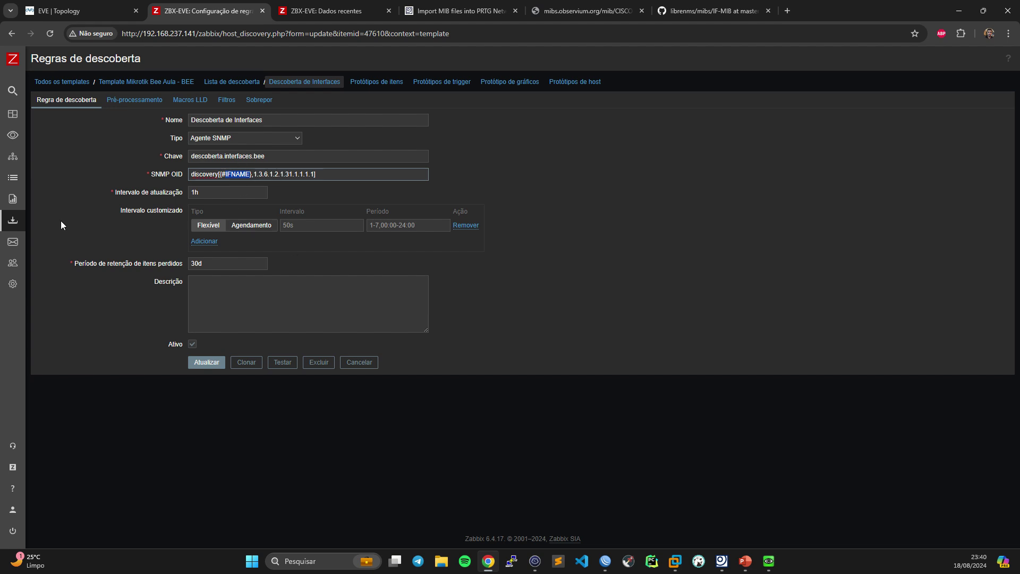
pyautogui.moveTo(16, 220)
pyautogui.click(53, 290)
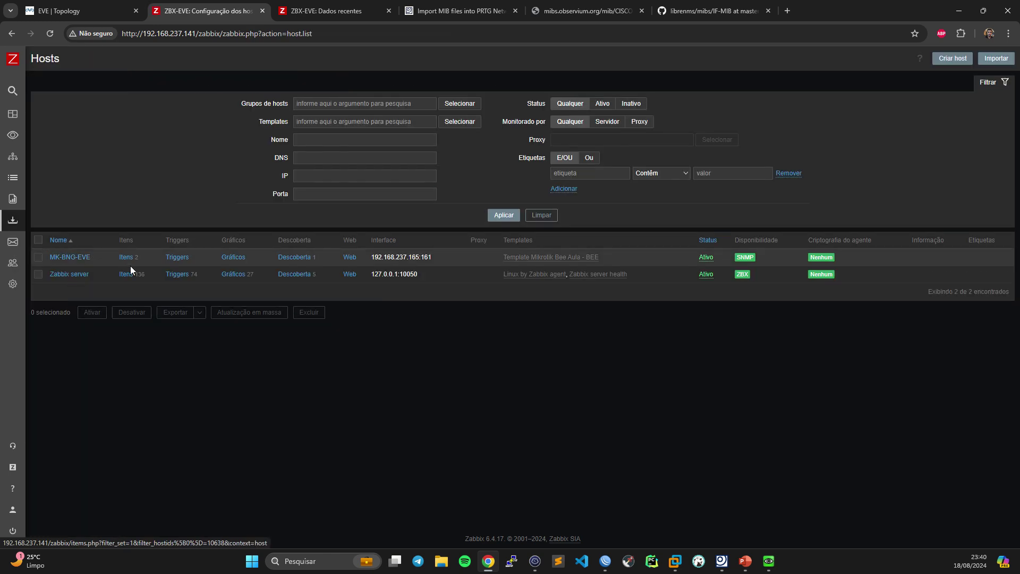
pyautogui.click(304, 259)
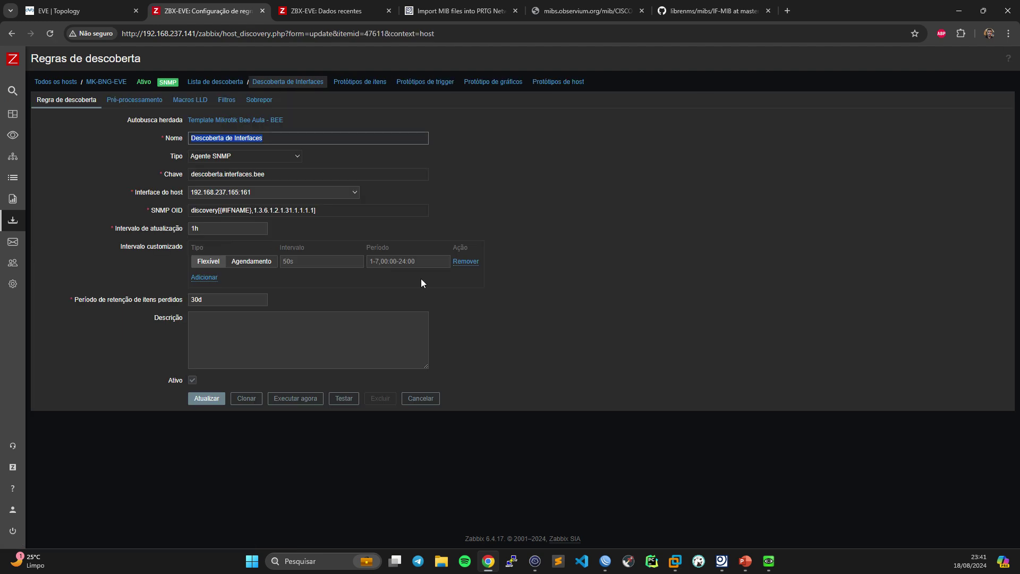
# - Test the rule on MK-BNG-EVE and select the returned JSON listing ether1–ether4, vlan10 and pppoe-bee
pyautogui.click(344, 398)
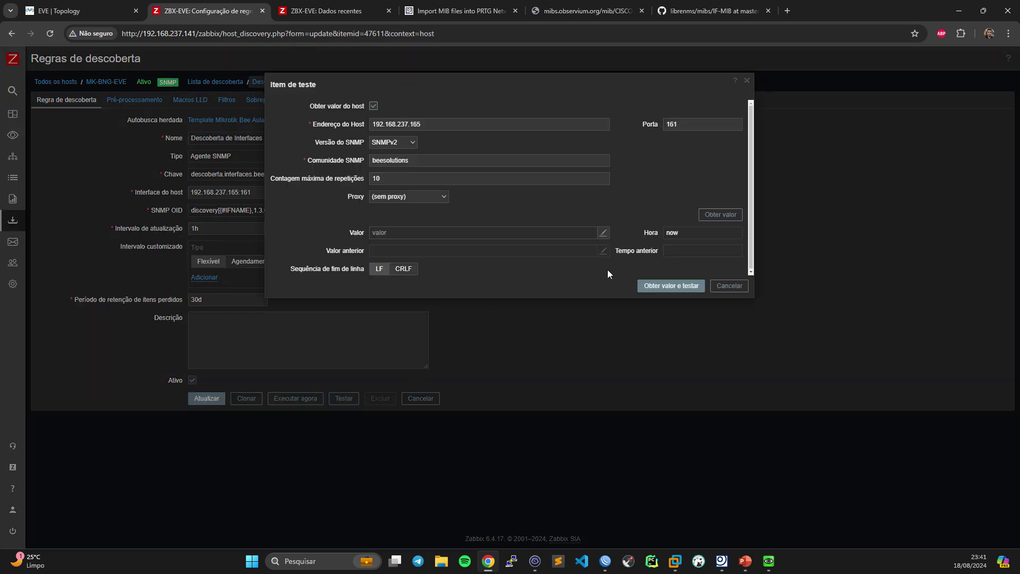
pyautogui.click(670, 285)
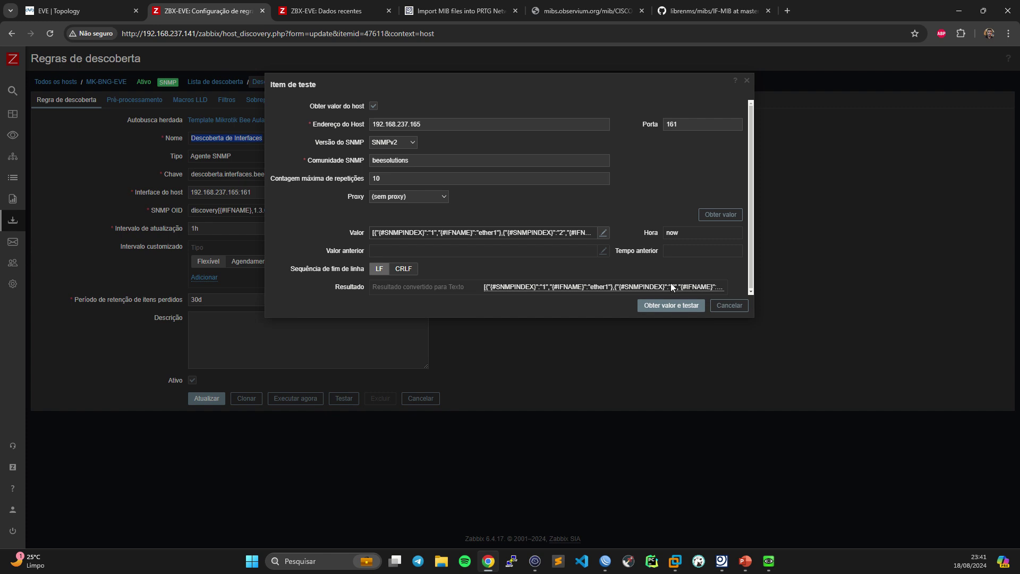
pyautogui.click(600, 289)
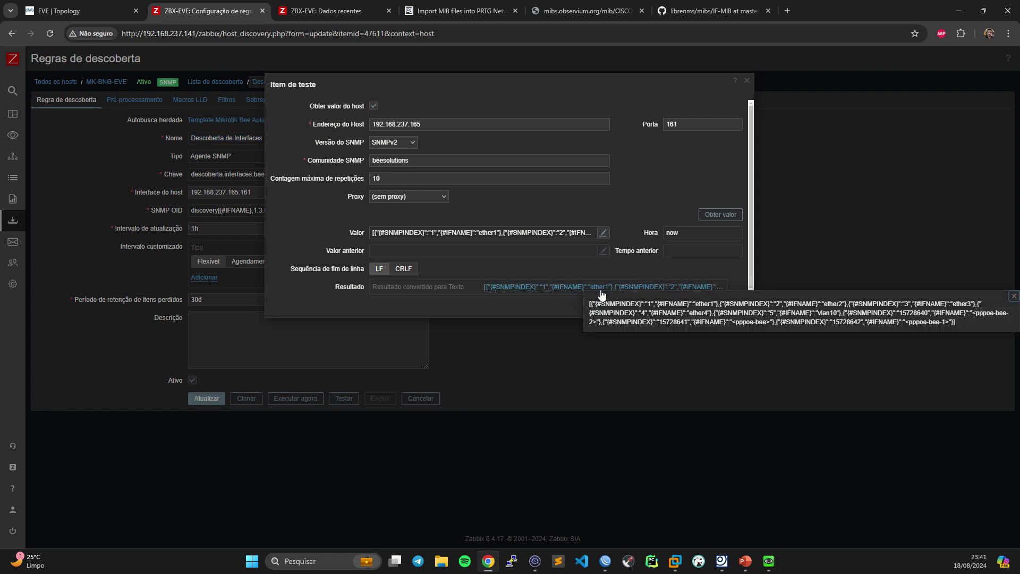
pyautogui.click(545, 232)
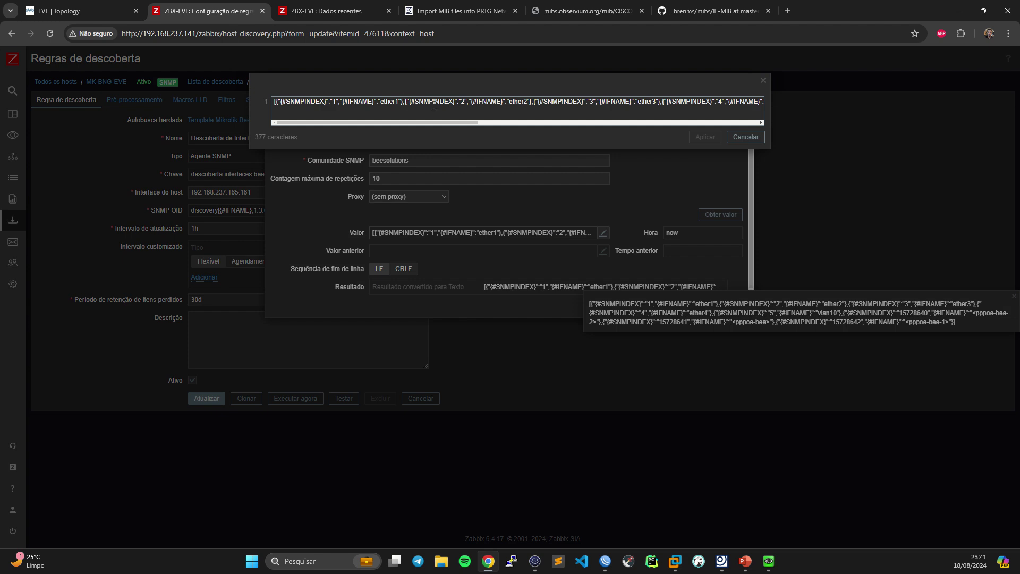
pyautogui.click(753, 139)
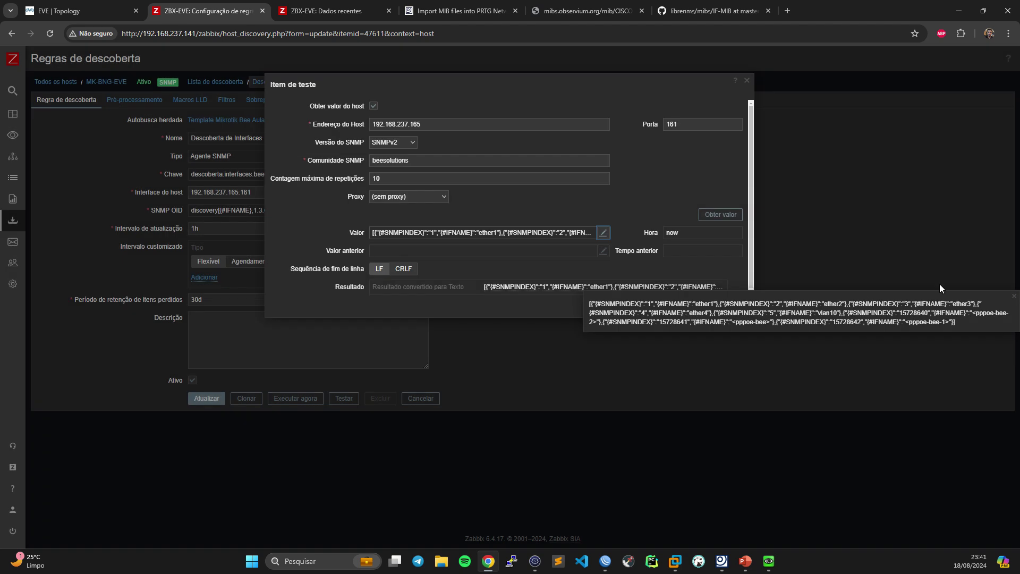
pyautogui.click(1013, 297)
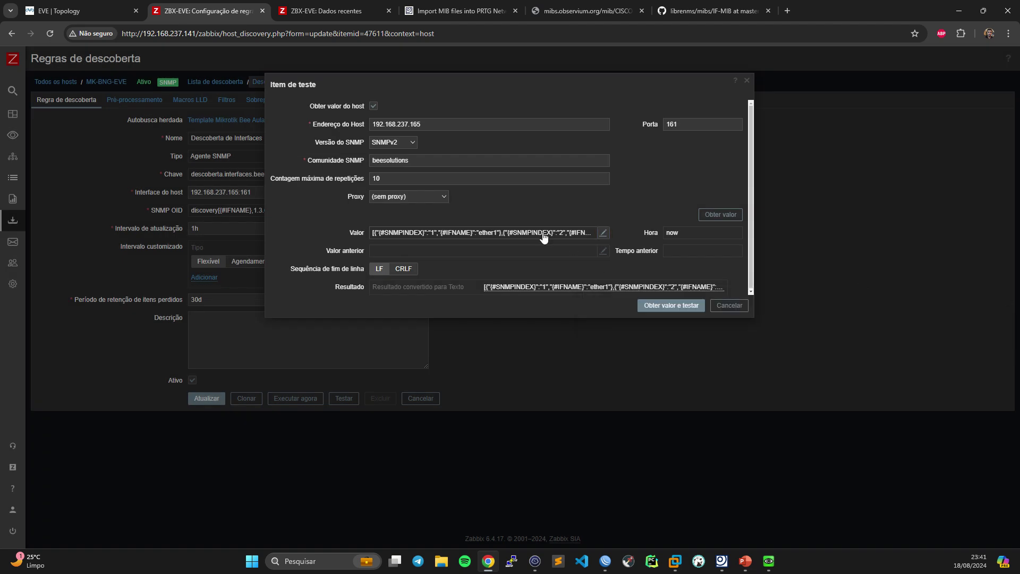
pyautogui.click(520, 232)
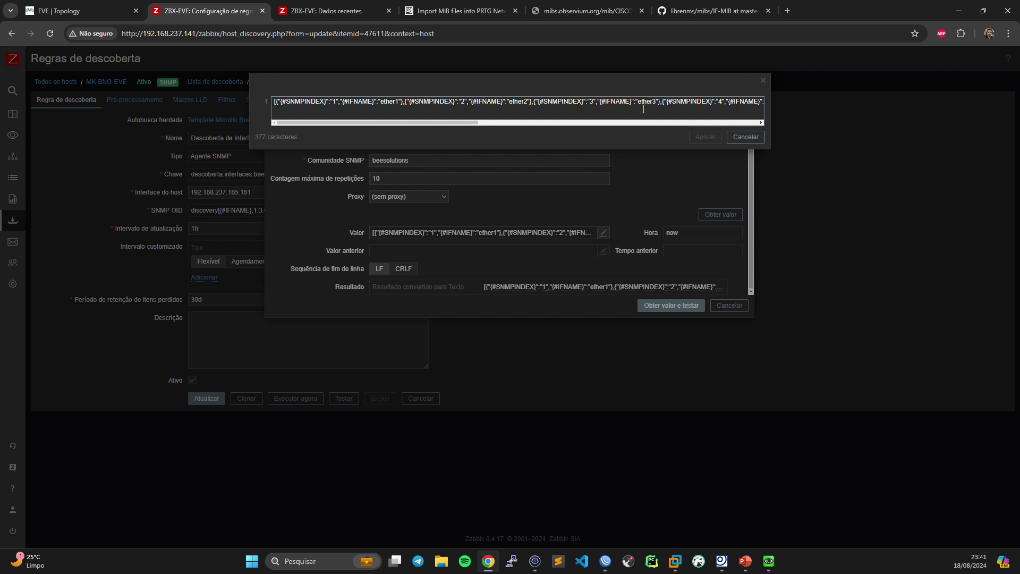
pyautogui.hotkey('ctrl', 'a')
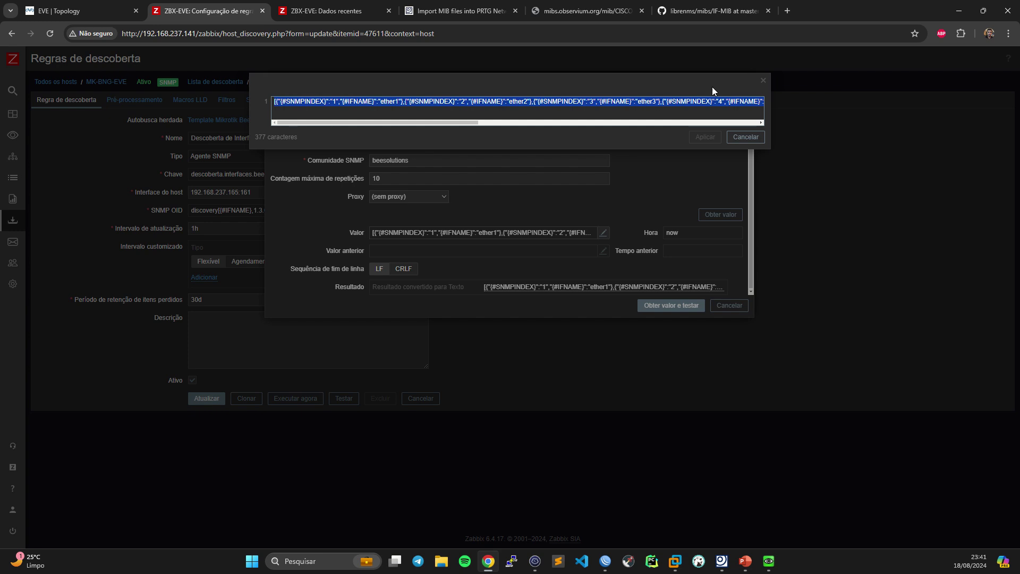
# - Install jq on debian-bee with 'apt install jq', confirm the prompt, and begin the 'nano json.json' command
pyautogui.click(763, 81)
pyautogui.click(535, 561)
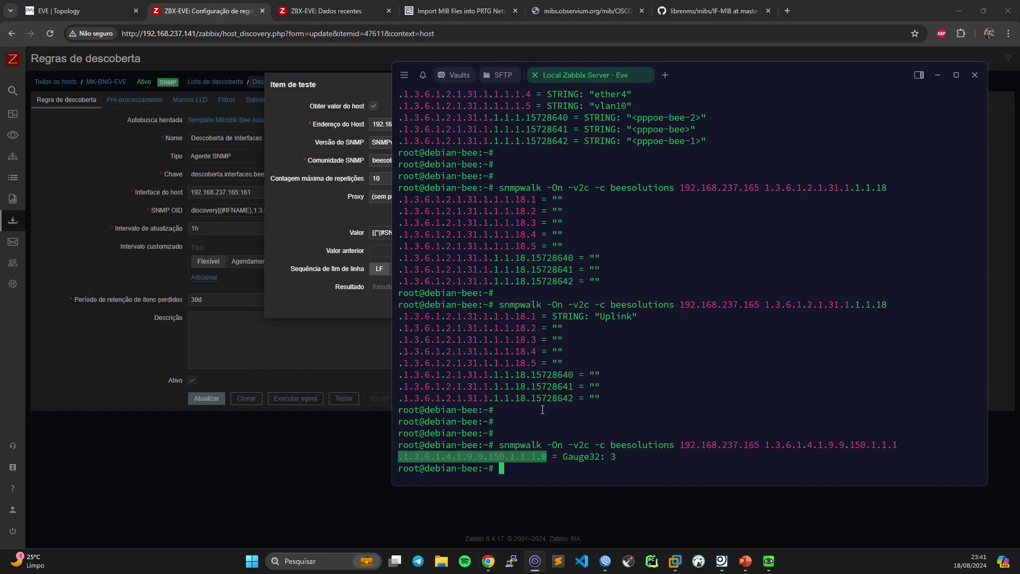
pyautogui.press('Return')
pyautogui.press('Return')
pyautogui.write('apt ')
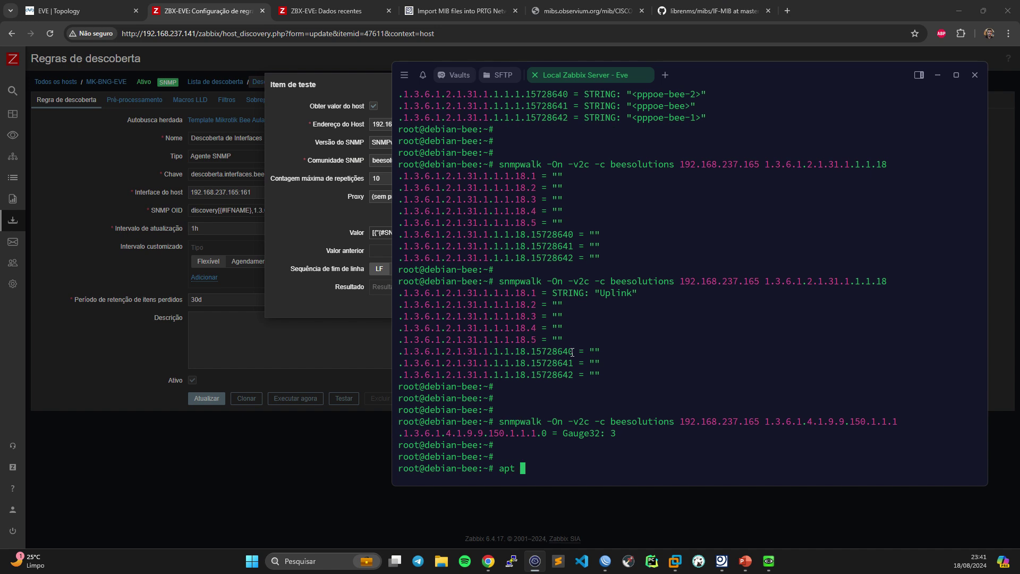
pyautogui.write('install jq')
pyautogui.press('Return')
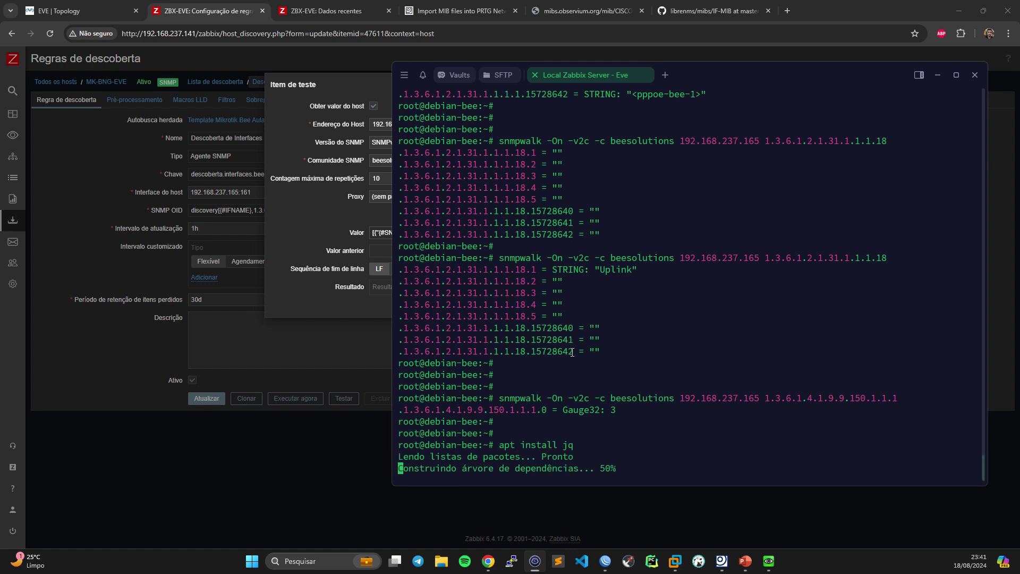
pyautogui.press('Return')
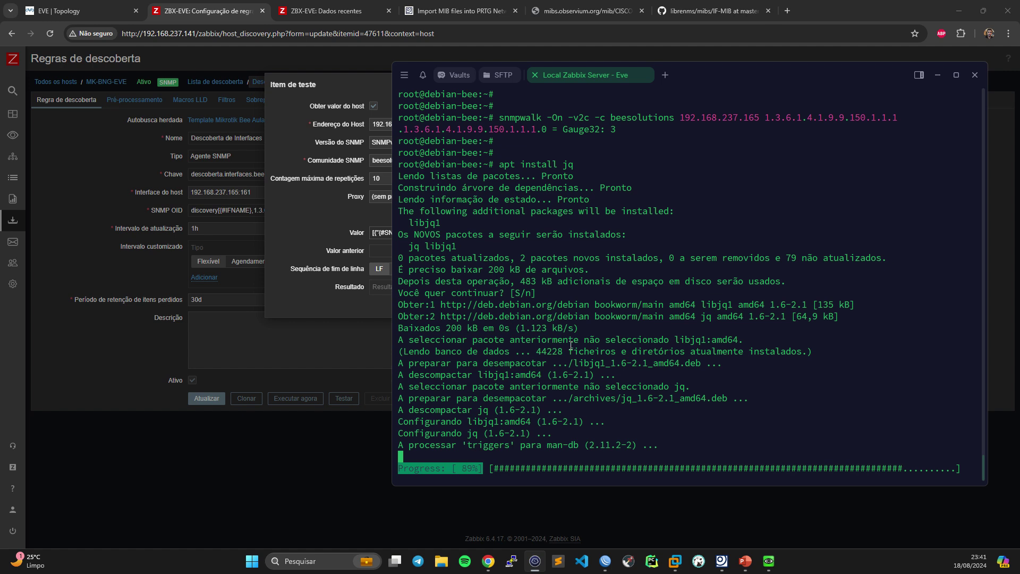
pyautogui.press('Return')
pyautogui.press('Return')
pyautogui.press('Return')
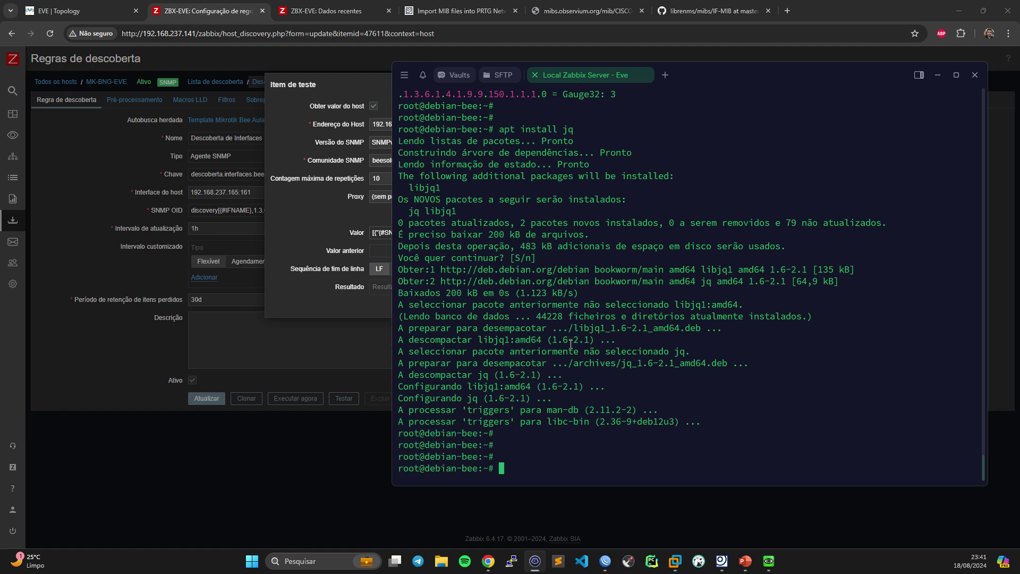
pyautogui.write('nano')
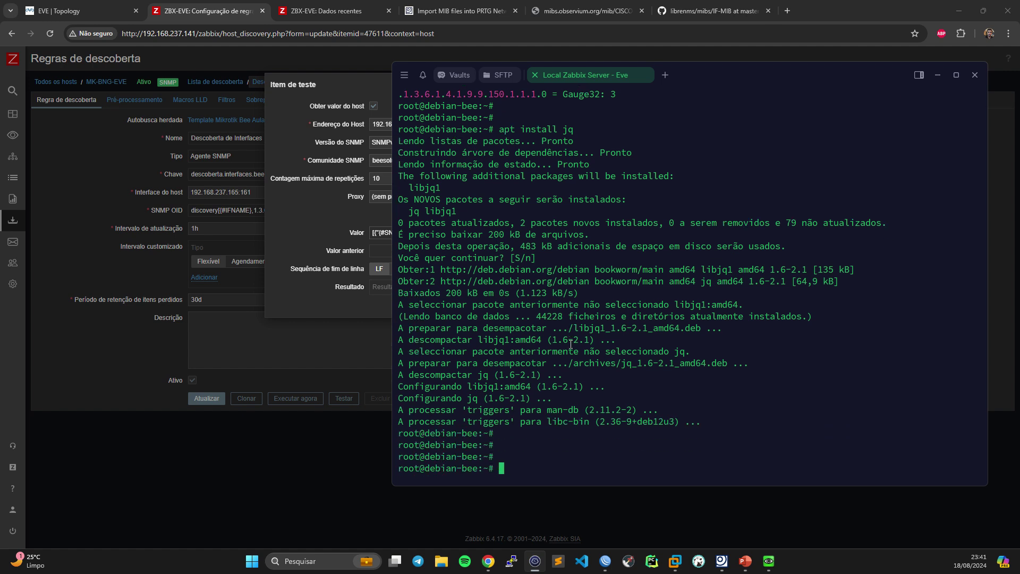
pyautogui.write(' json.jo')
pyautogui.write('on')
# - Paste the discovery JSON into a new json.json file in nano and save it
pyautogui.press('Return')
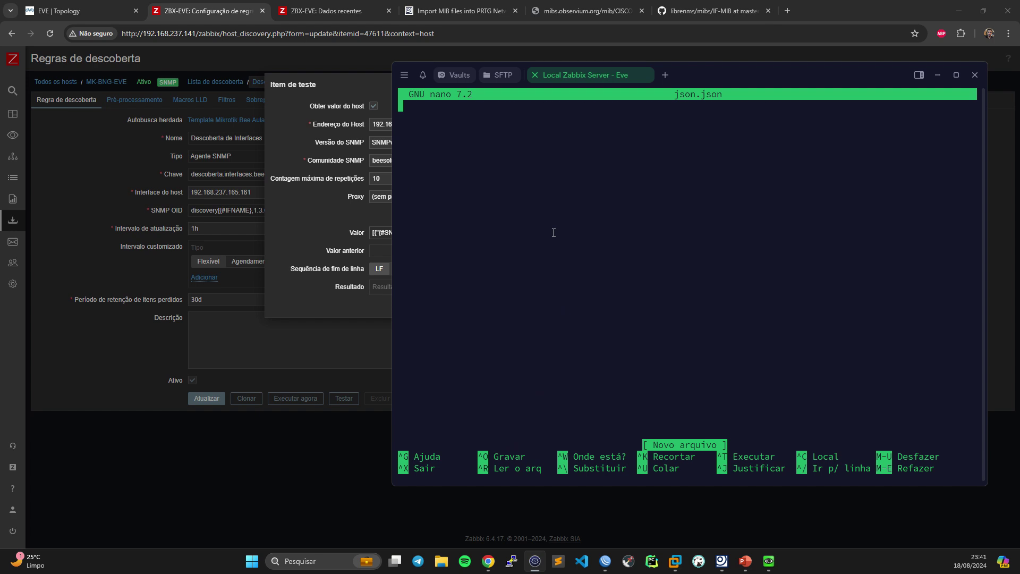
pyautogui.write('[{"{#SNMPINDEX}":"15728641","{#IFNAME}":"<pppoe-bee>"},{"{#SNMPINDEX}":"15728642","{#IFNAME}":"<pppoe-bee-1>"}]')
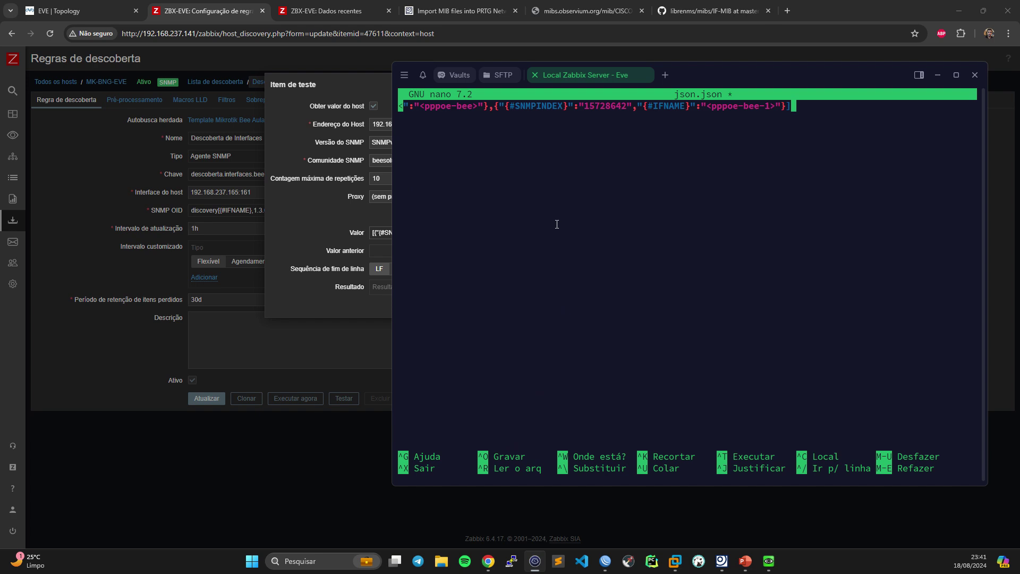
pyautogui.press('Home')
pyautogui.hotkey('ctrl', 'x')
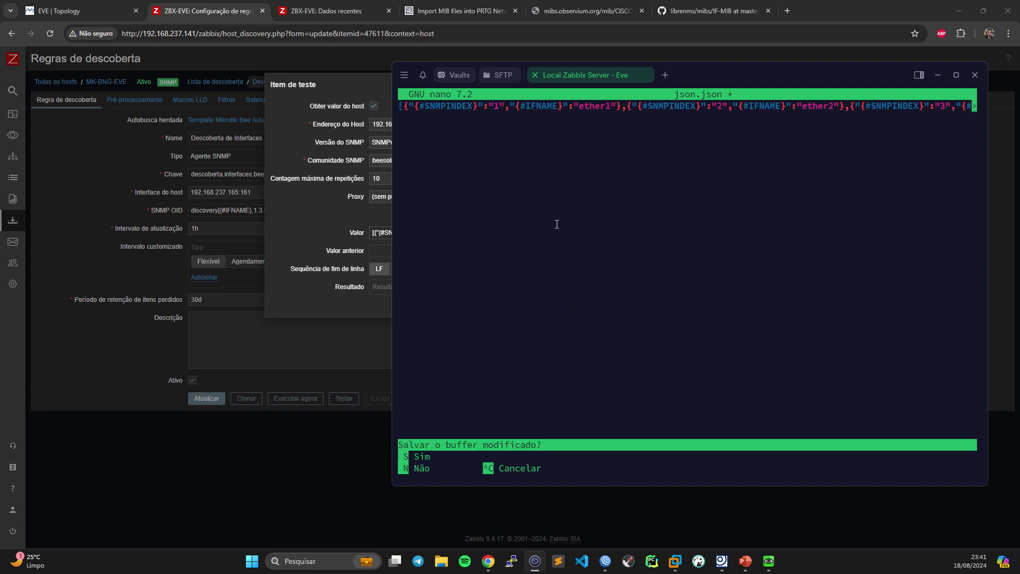
pyautogui.press('s')
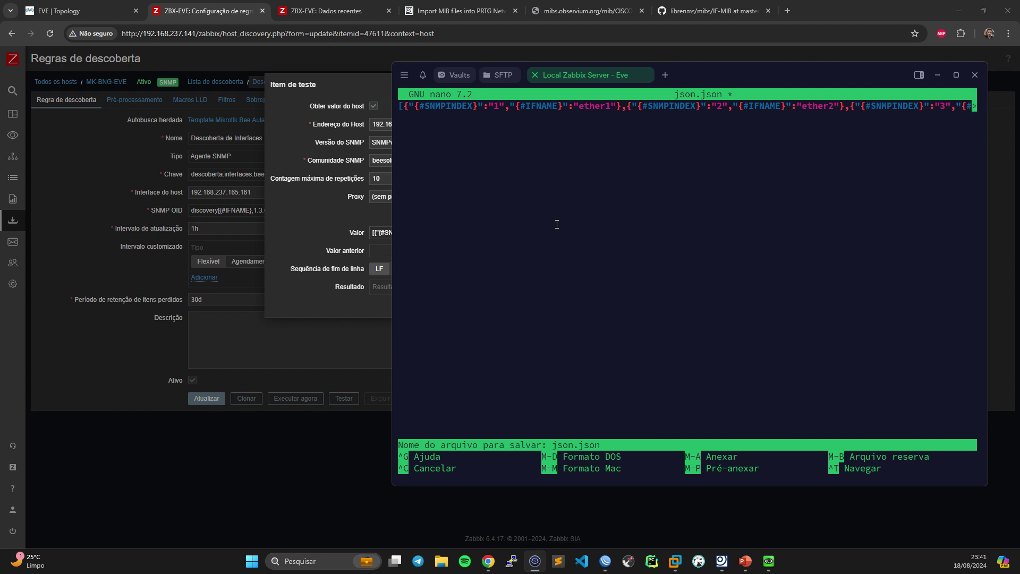
pyautogui.press('Return')
pyautogui.press('Return')
pyautogui.press('Return')
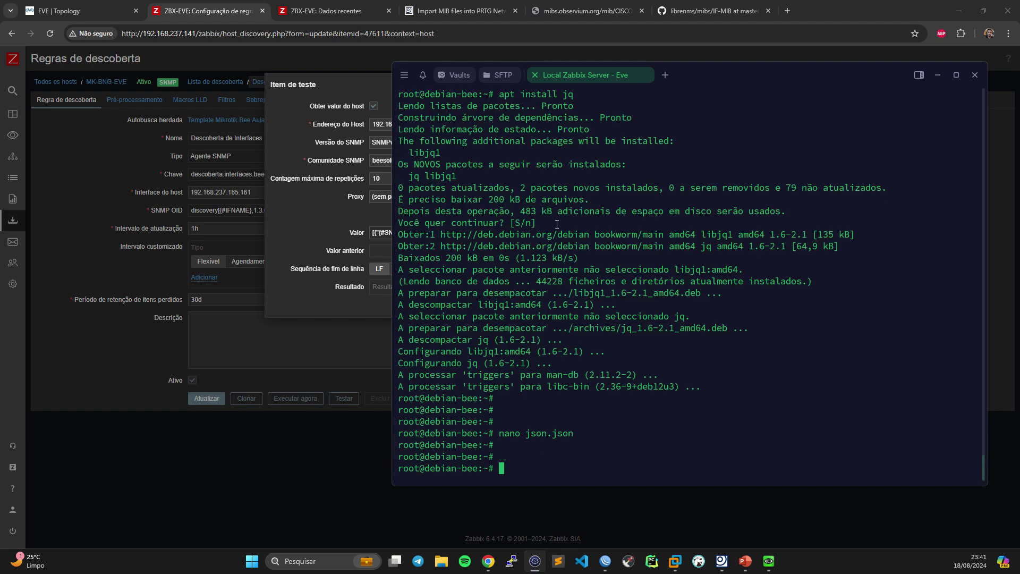
# - Print json.json with cat, then rerun the command piped through '| jq'
pyautogui.write('cat hi')
pyautogui.press('BackSpace')
pyautogui.press('BackSpace')
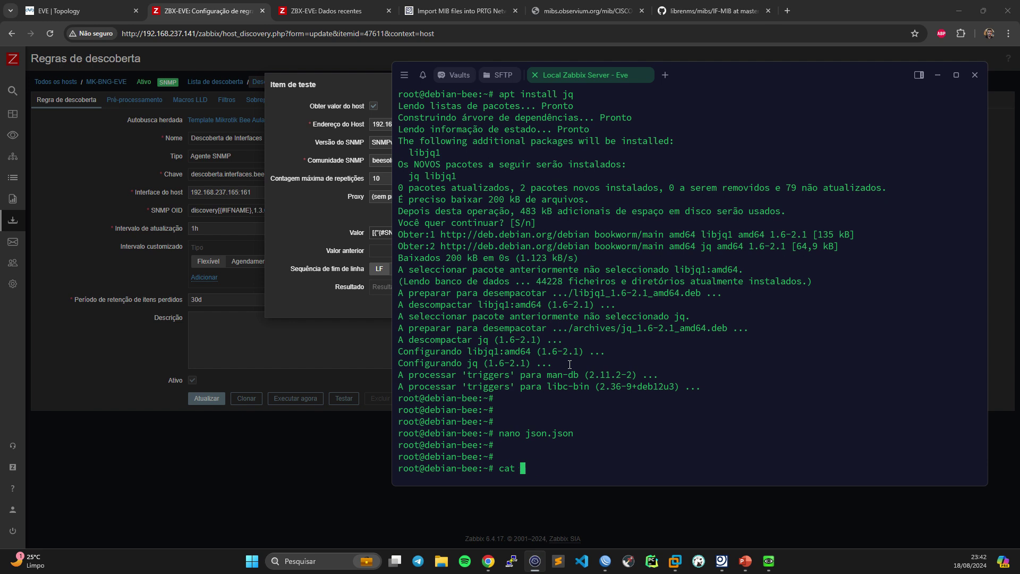
pyautogui.write('json.json')
pyautogui.press('Return')
pyautogui.press('Return')
pyautogui.press('Return')
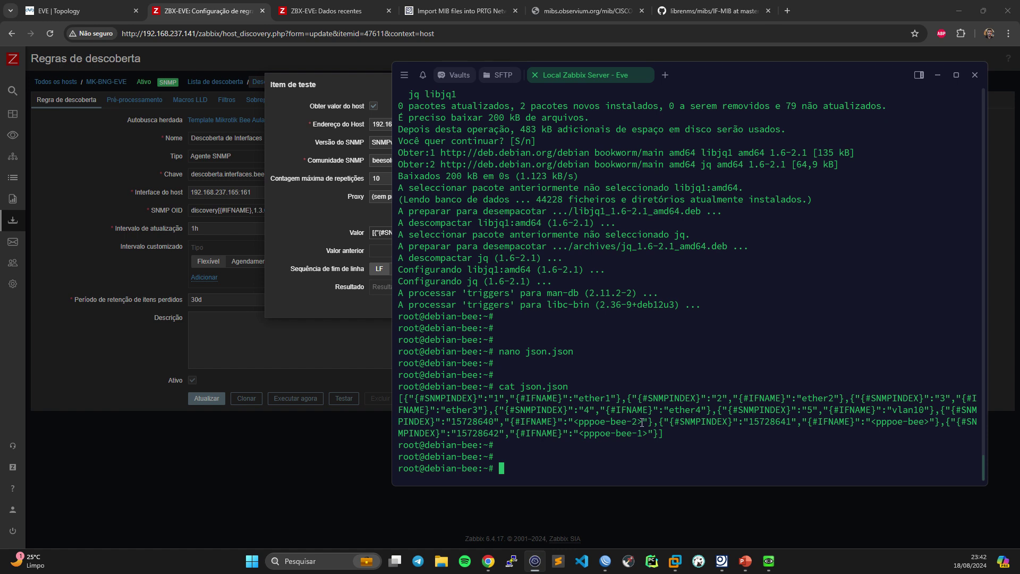
pyautogui.press('Up')
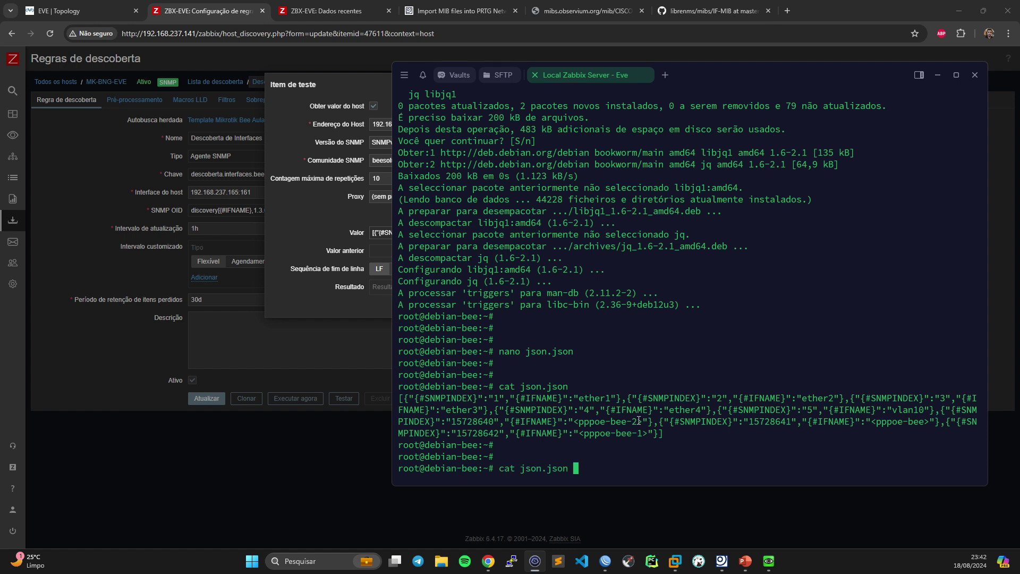
pyautogui.write('| jq')
pyautogui.press('Return')
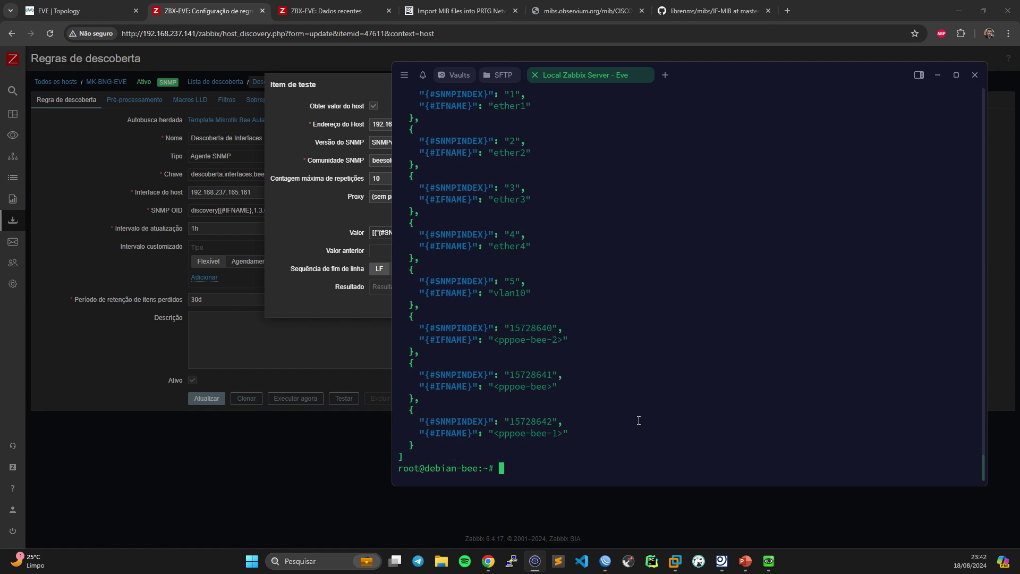
pyautogui.scroll(5, 639, 421)
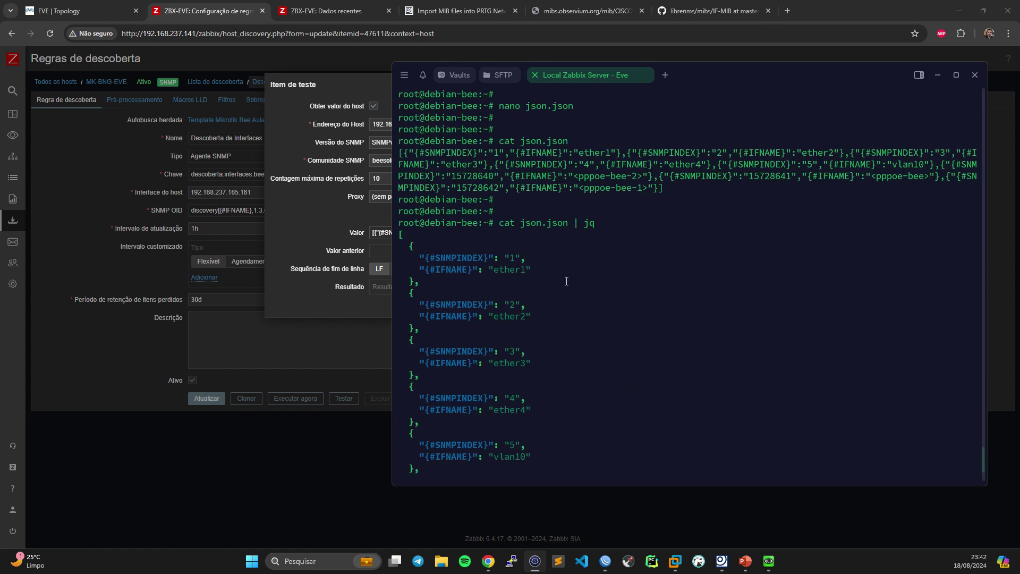
pyautogui.moveTo(399, 233); pyautogui.dragTo(576, 457)
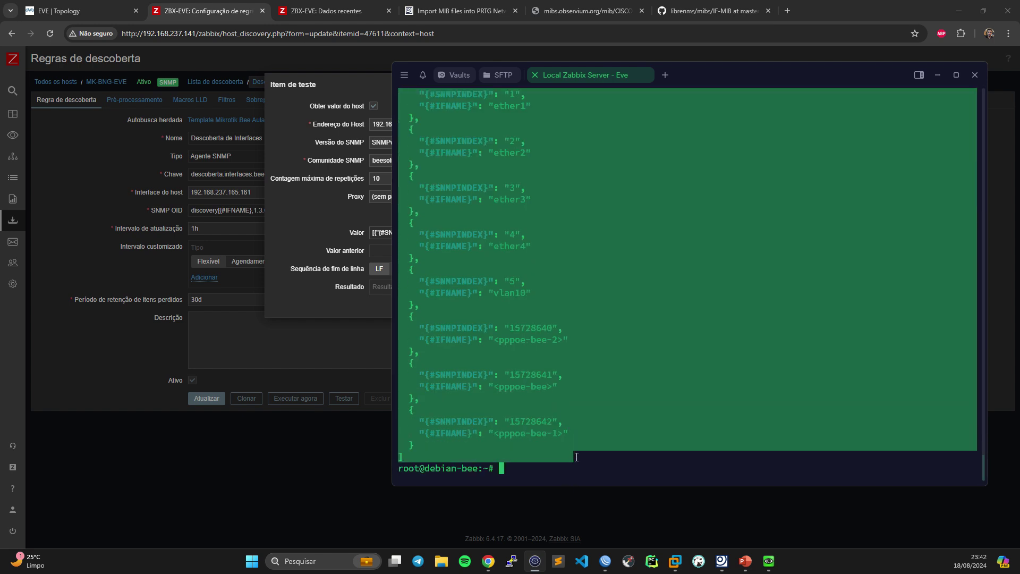
pyautogui.click(523, 316)
pyautogui.scroll(5, 537, 298)
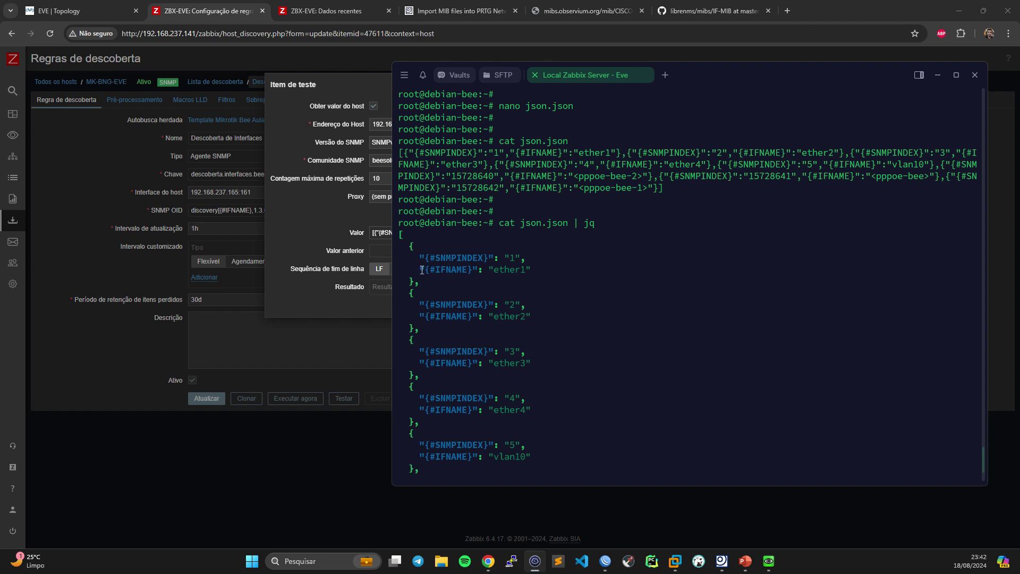
pyautogui.moveTo(422, 270); pyautogui.dragTo(531, 259)
pyautogui.scroll(15, 551, 273)
pyautogui.scroll(10, 552, 273)
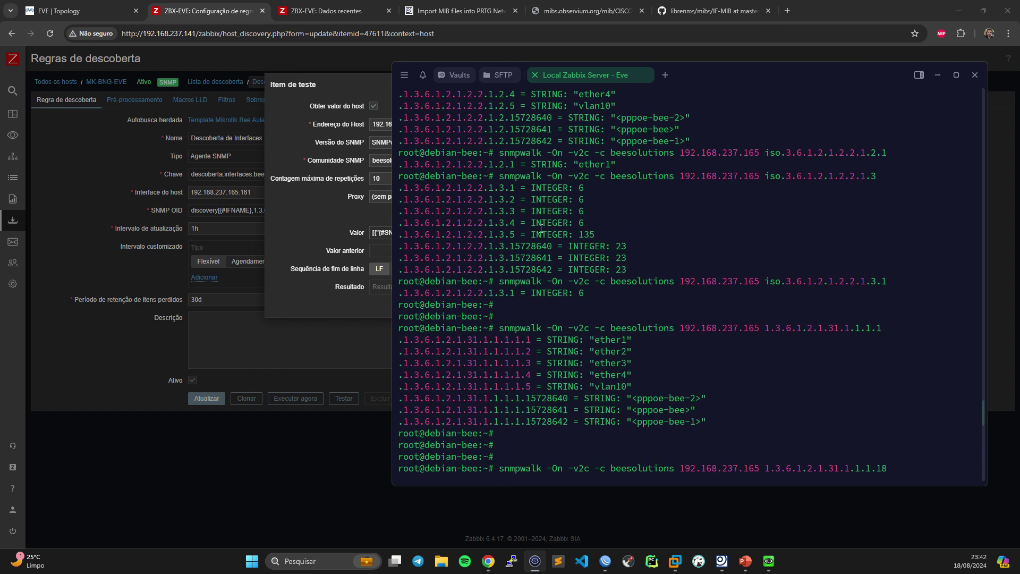
pyautogui.scroll(3, 541, 227)
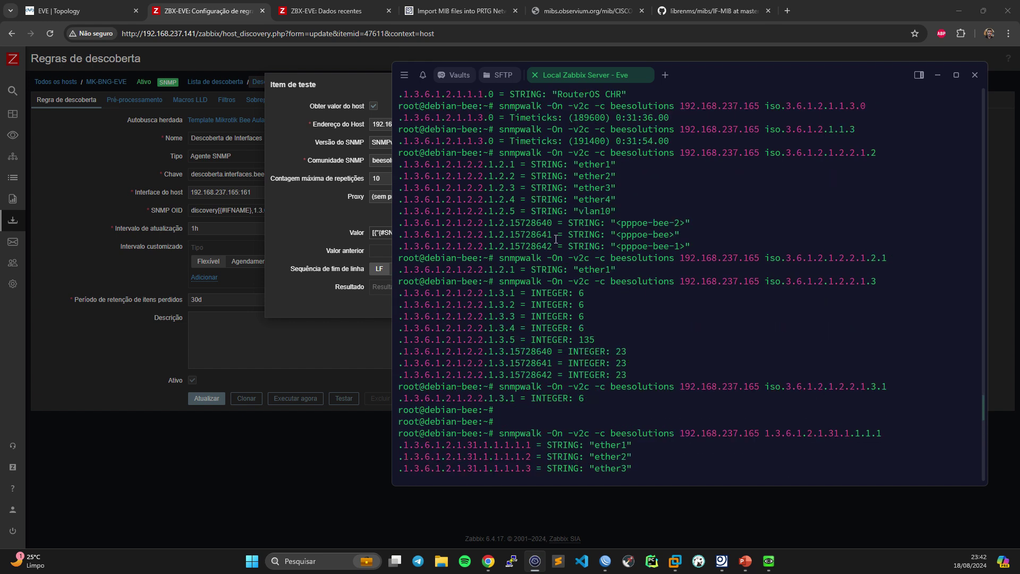
pyautogui.moveTo(505, 165); pyautogui.dragTo(399, 165)
pyautogui.click(509, 164)
pyautogui.moveTo(510, 164); pyautogui.dragTo(515, 176)
pyautogui.scroll(-15, 533, 250)
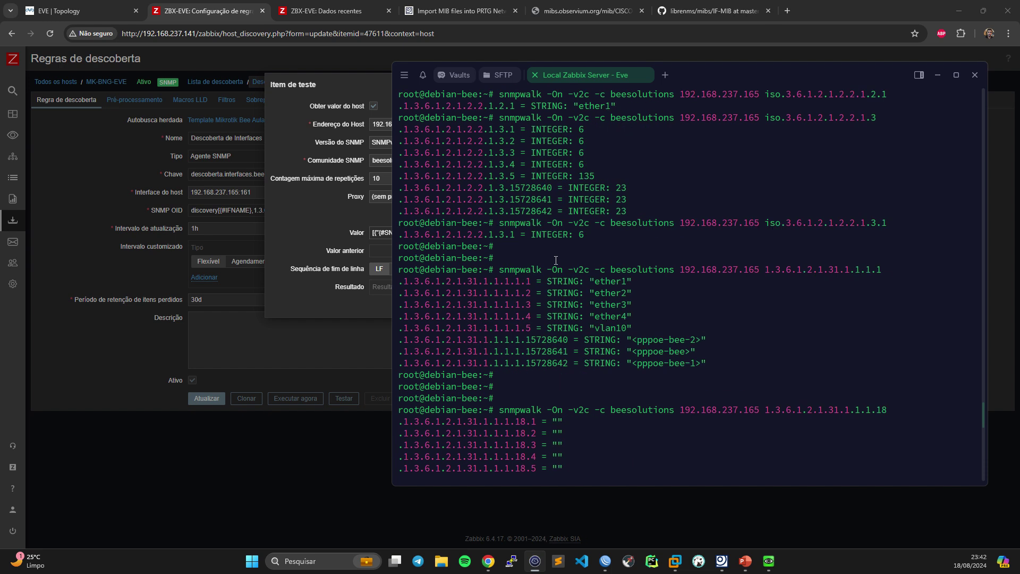
pyautogui.scroll(-5, 561, 252)
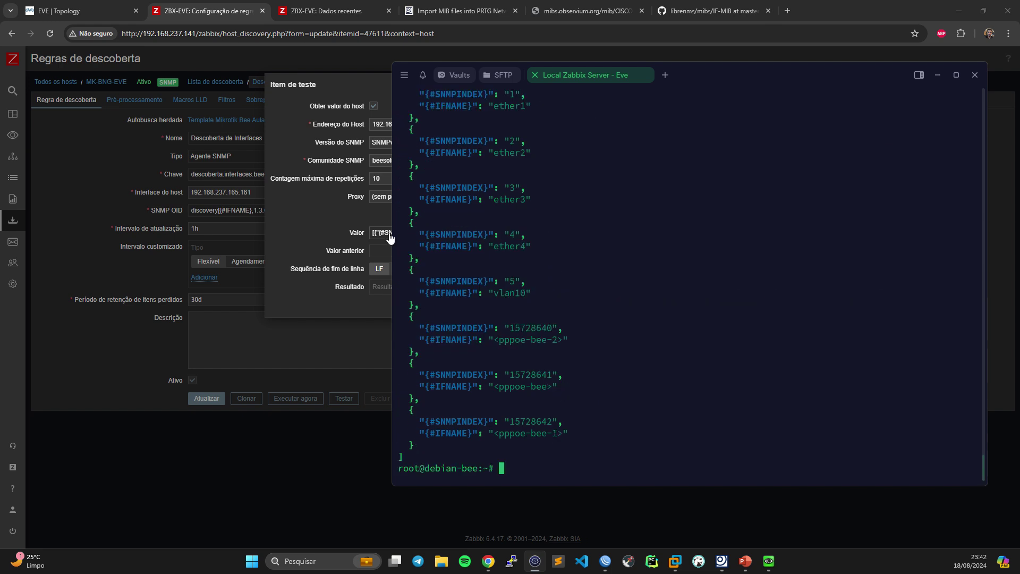
# - Cancel the Item de teste dialog and select 'discovery' in the rule's SNMP OID field
pyautogui.click(213, 211)
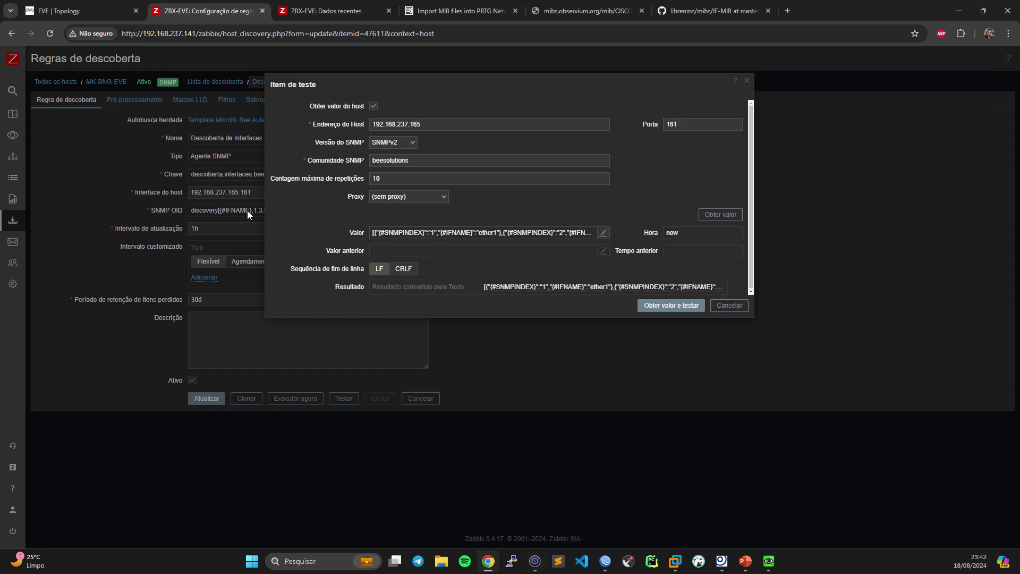
pyautogui.click(727, 307)
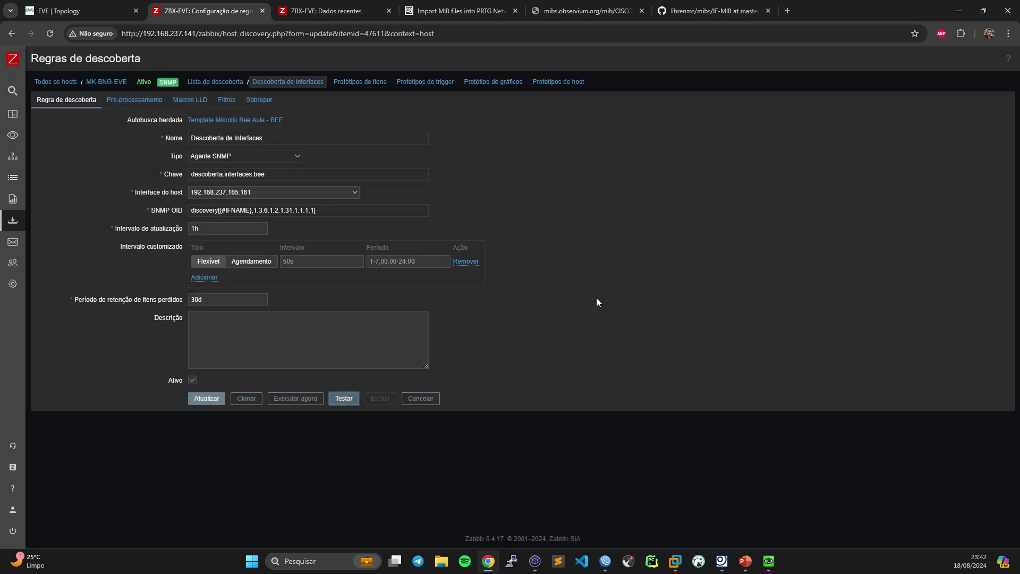
pyautogui.doubleClick(207, 210)
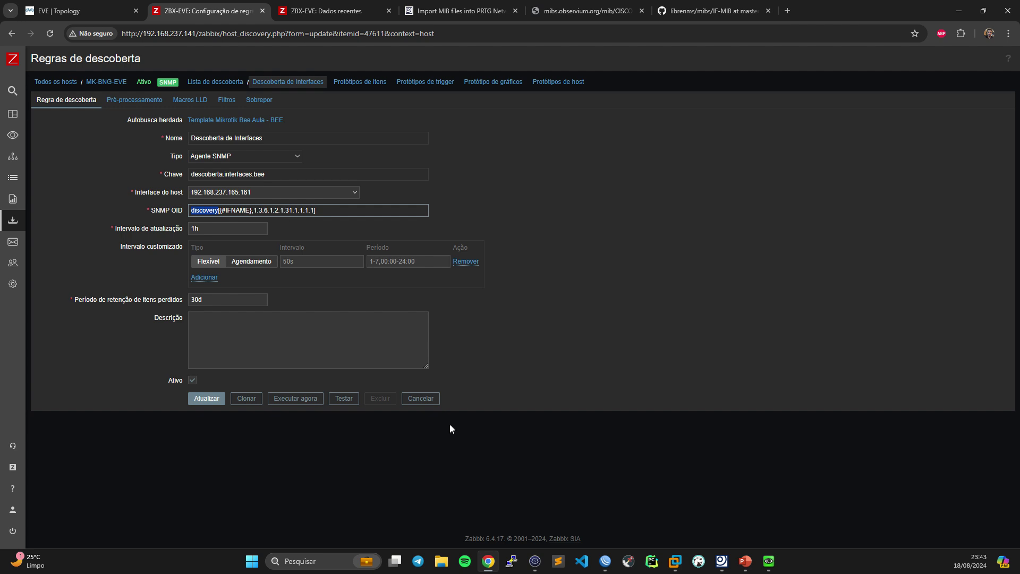
# - Highlight the first {#SNMPINDEX}/{#IFNAME} entries for ether1 and ether2 in the jq output
pyautogui.click(533, 566)
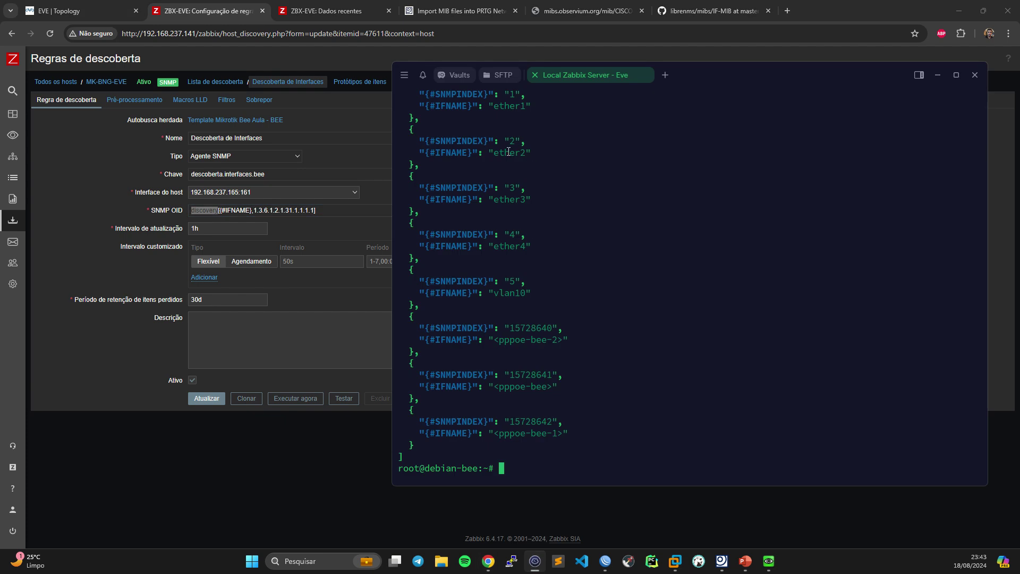
pyautogui.scroll(3, 520, 197)
pyautogui.moveTo(420, 199); pyautogui.dragTo(536, 201)
pyautogui.moveTo(430, 211); pyautogui.dragTo(537, 244)
pyautogui.moveTo(444, 259); pyautogui.dragTo(574, 253)
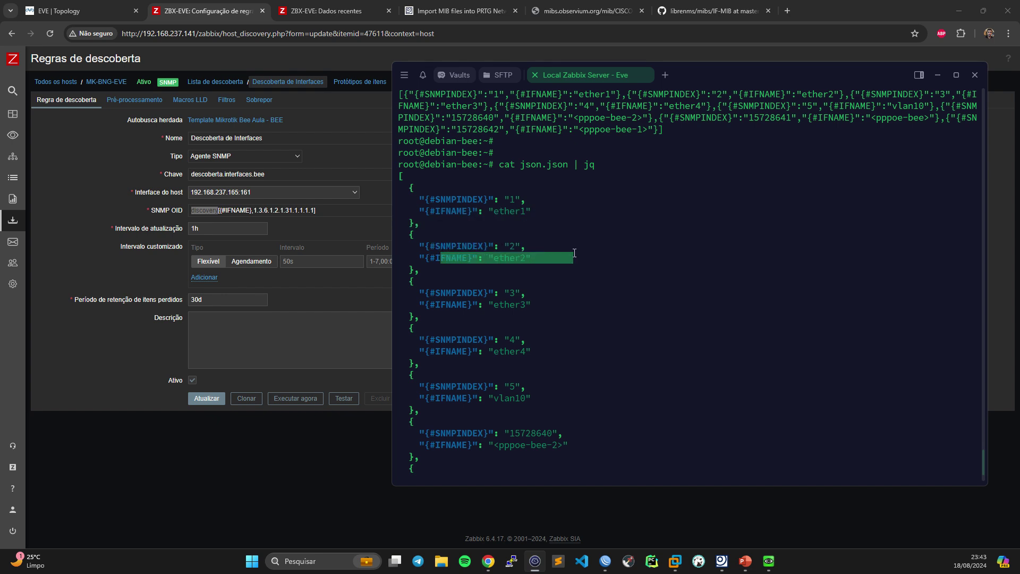
pyautogui.moveTo(399, 175); pyautogui.dragTo(483, 224)
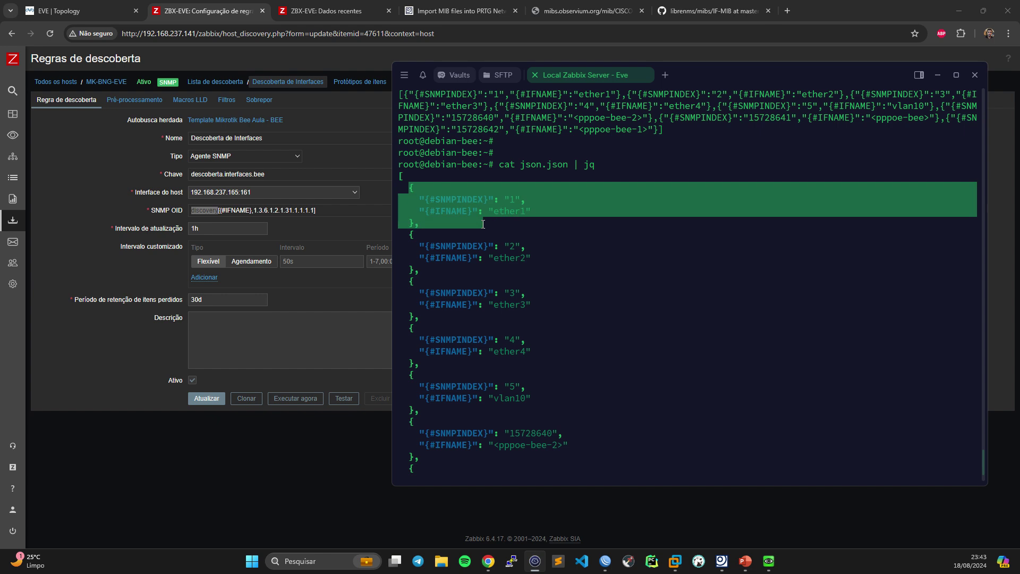
# - Scroll through the output highlighting the ether2 to ether4 entries, then return to the latest jq output
pyautogui.scroll(-2, 435, 199)
pyautogui.moveTo(410, 188); pyautogui.dragTo(449, 268)
pyautogui.click(410, 235)
pyautogui.scroll(-3, 476, 272)
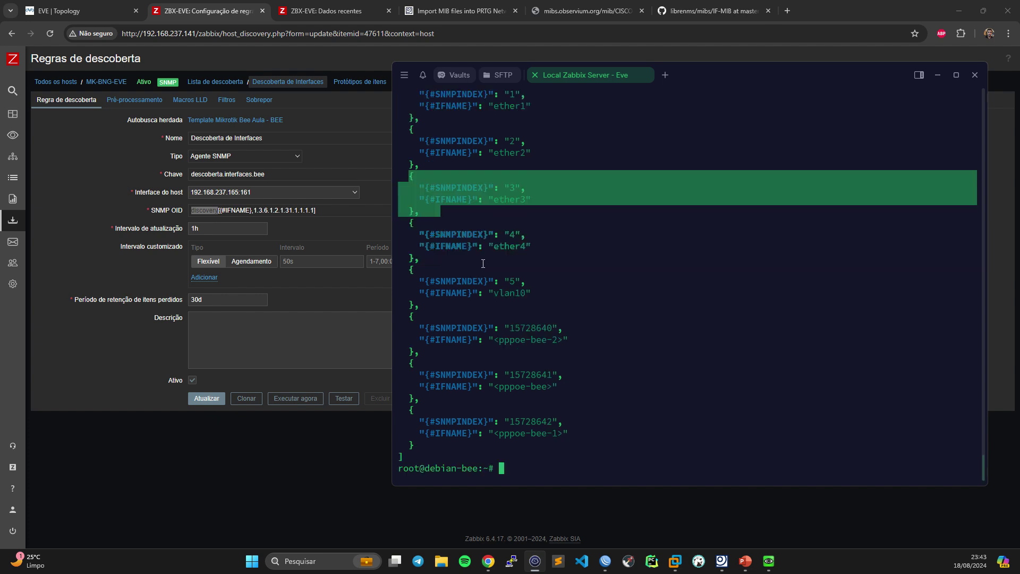
pyautogui.scroll(3, 483, 264)
pyautogui.scroll(-3, 489, 249)
pyautogui.scroll(3, 501, 218)
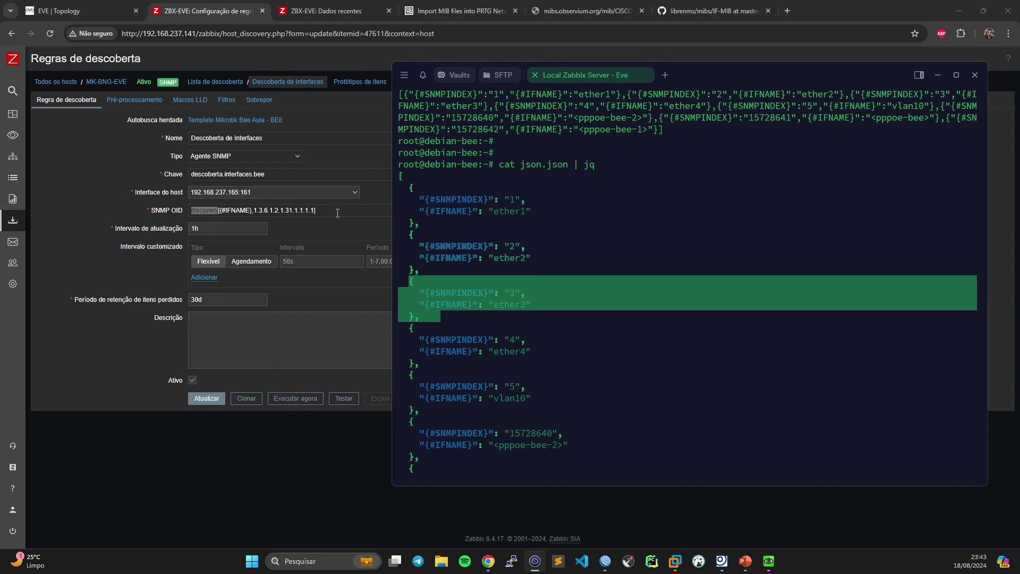
pyautogui.scroll(20, 667, 233)
pyautogui.scroll(-7, 667, 234)
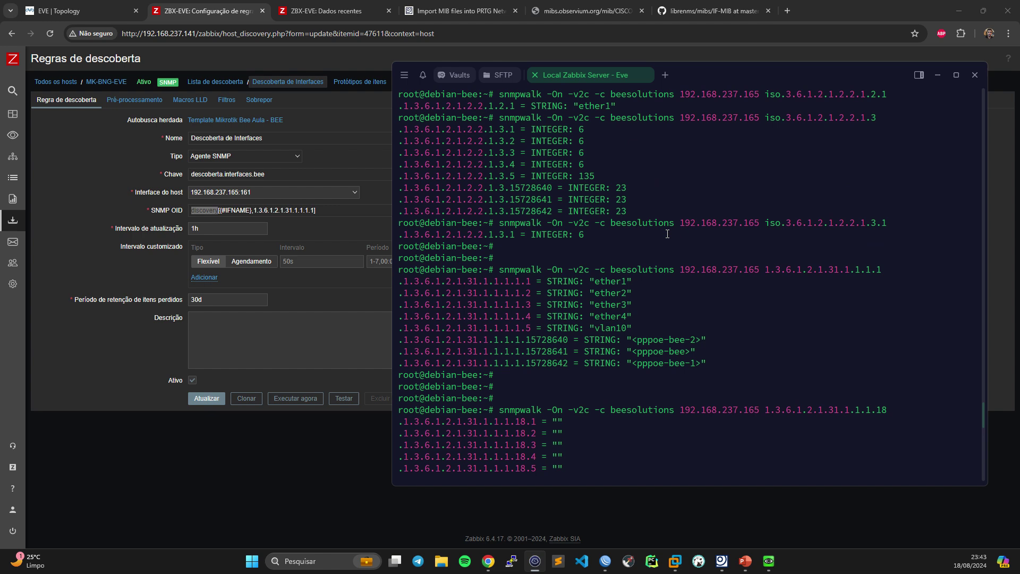
pyautogui.scroll(4, 665, 233)
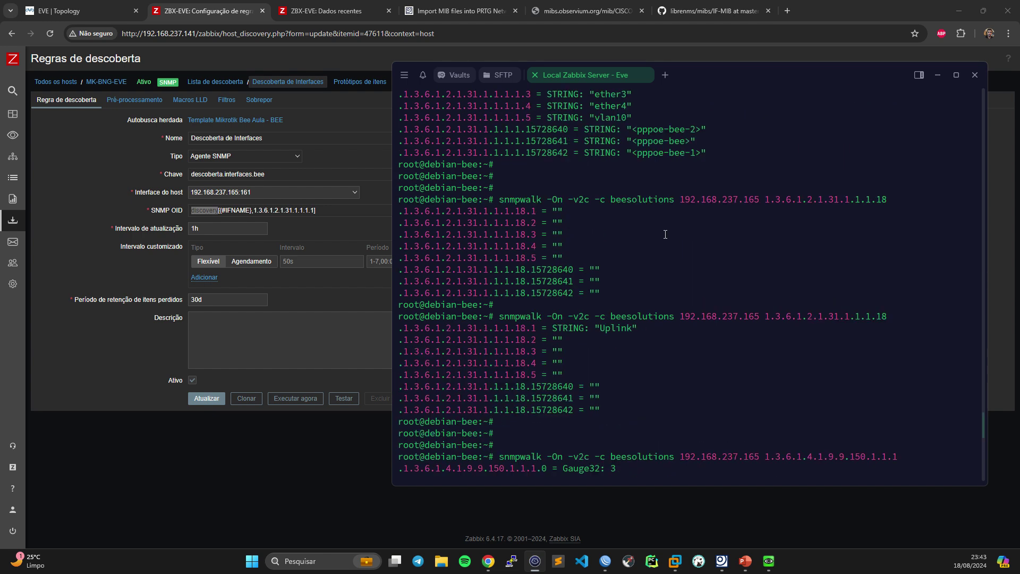
pyautogui.scroll(3, 665, 233)
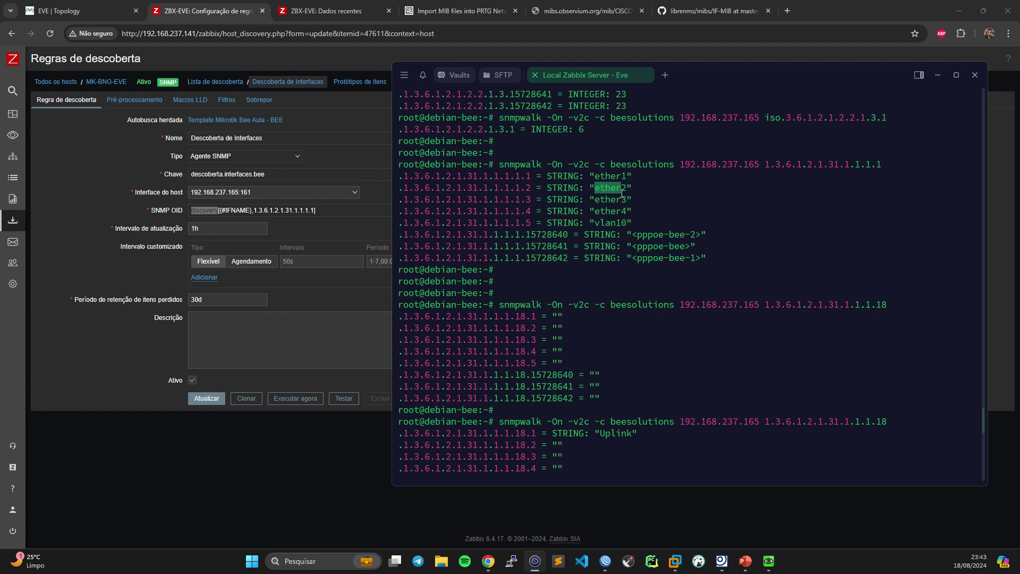
pyautogui.moveTo(594, 200); pyautogui.dragTo(617, 203)
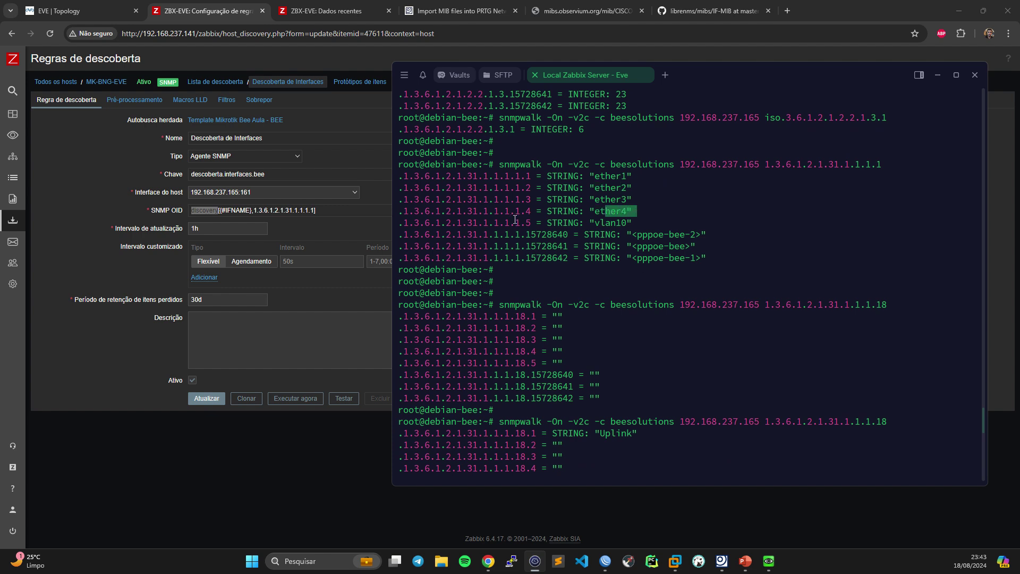
pyautogui.moveTo(521, 222); pyautogui.dragTo(582, 224)
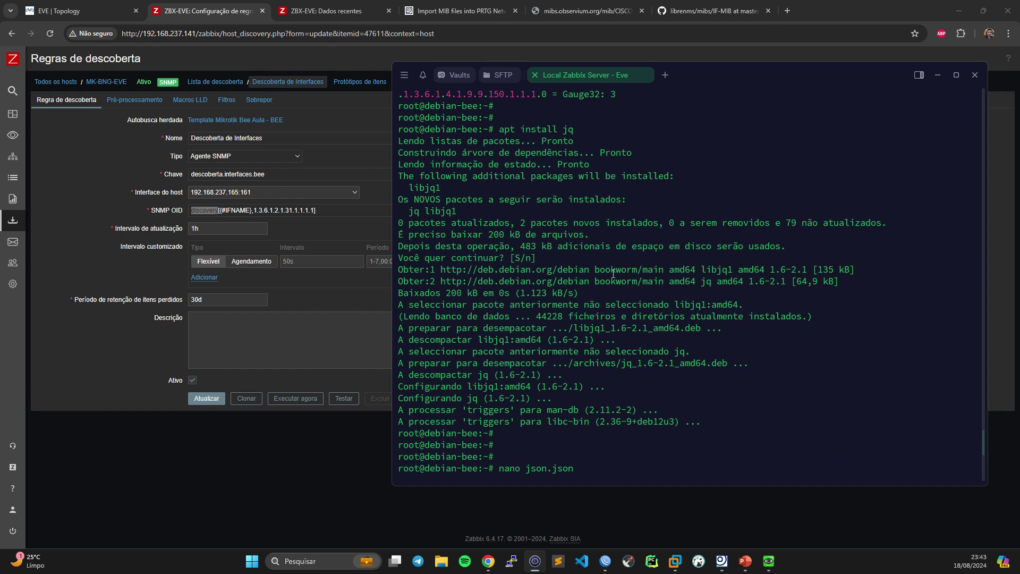
pyautogui.press('Return')
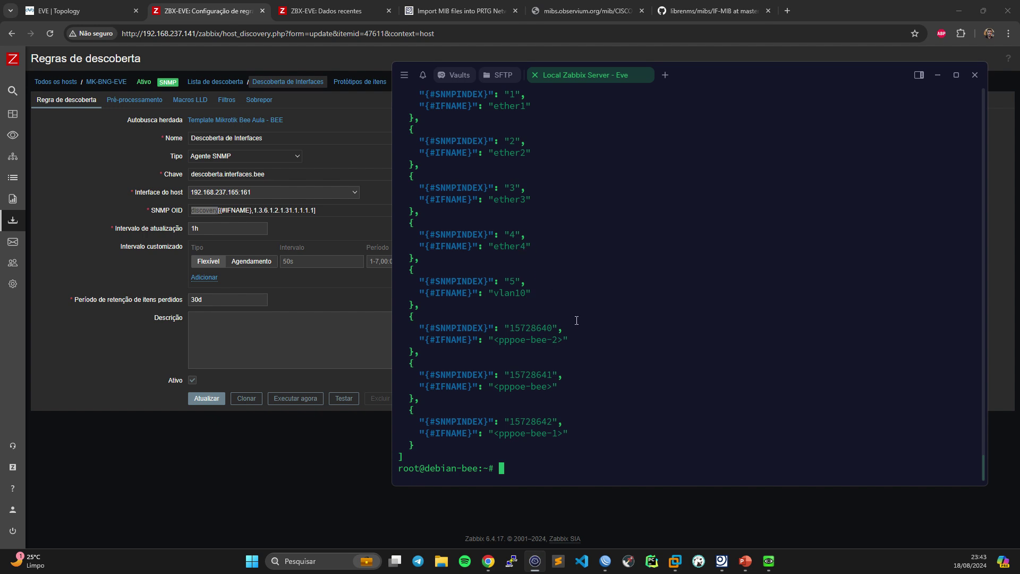
pyautogui.scroll(2, 576, 320)
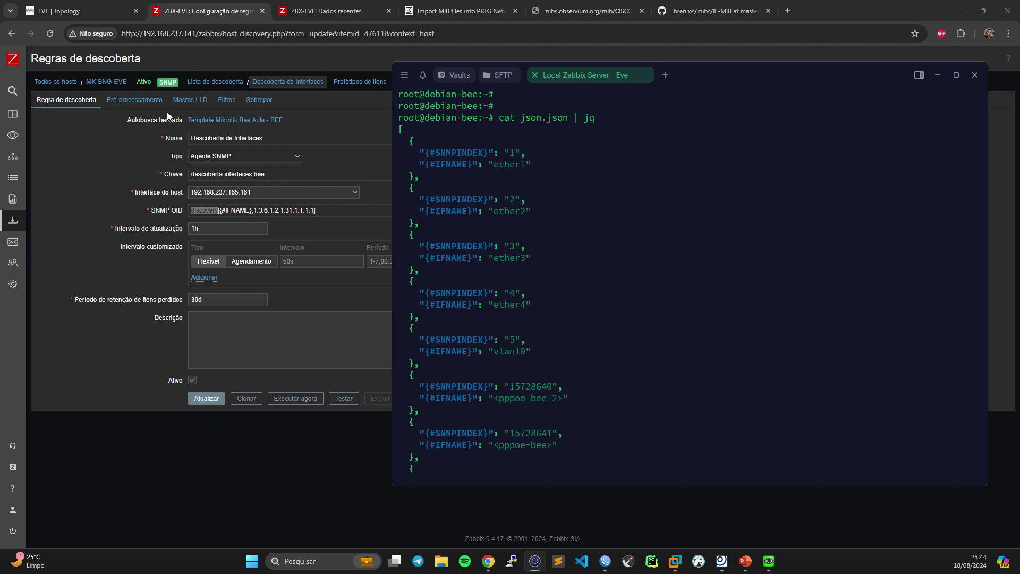
pyautogui.click(259, 100)
pyautogui.click(303, 82)
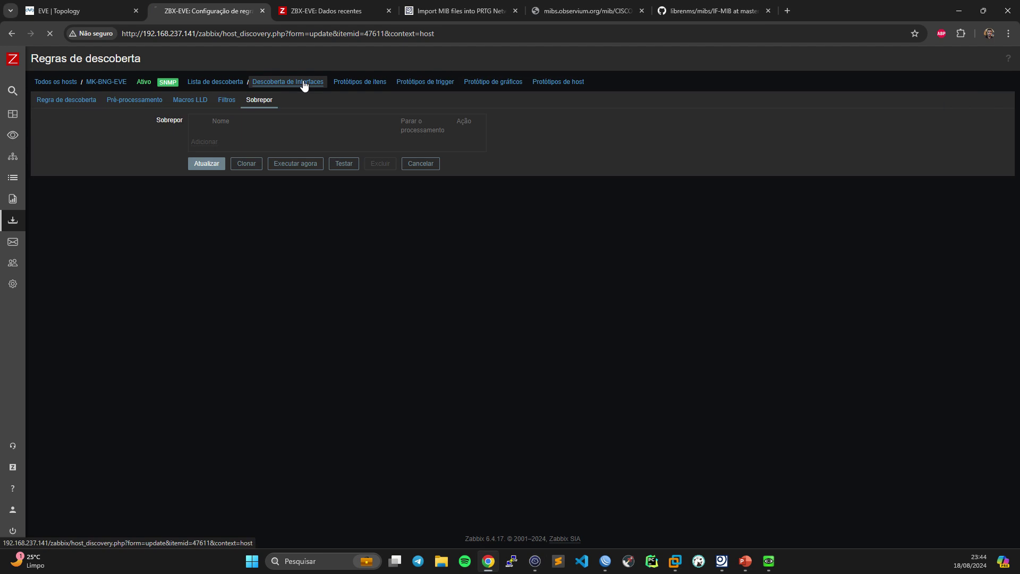
pyautogui.click(227, 100)
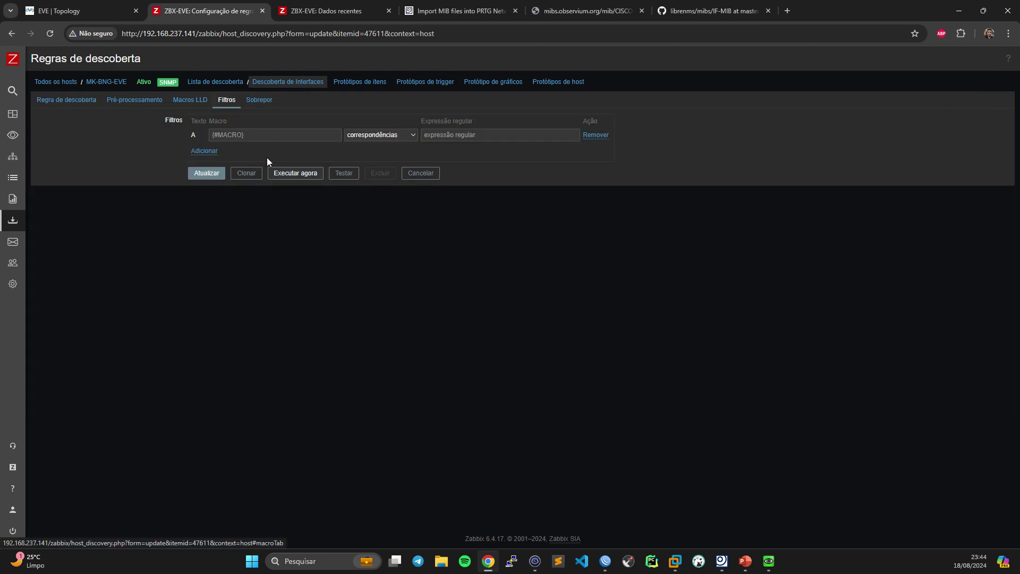
pyautogui.click(88, 102)
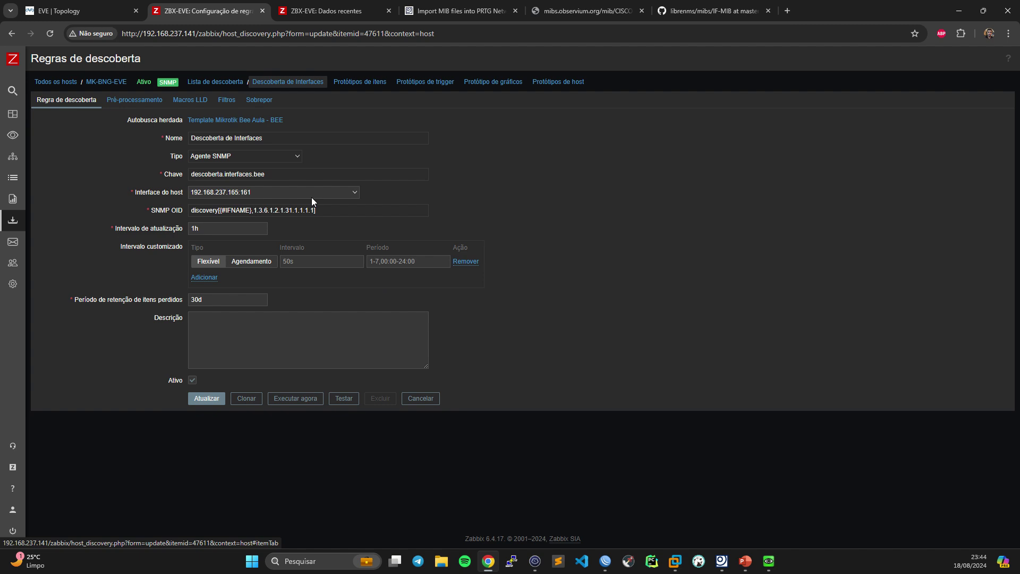
pyautogui.click(535, 561)
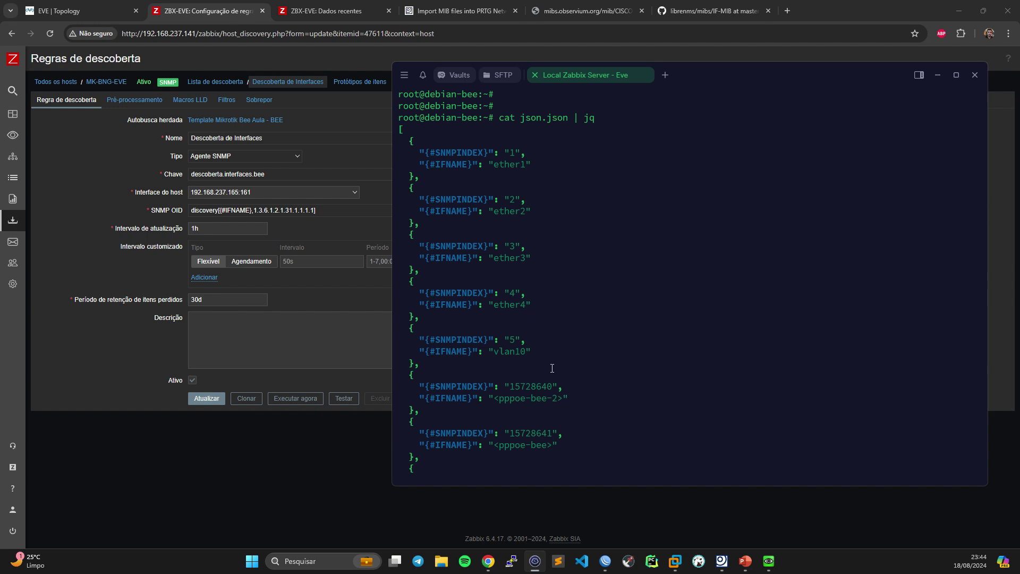
# - In MIB Importer, select the IF-MIB if type column and its OID 1.3.6.1.2.1.2.2.1.3
pyautogui.scroll(3, 552, 368)
pyautogui.scroll(-3, 552, 368)
pyautogui.click(725, 563)
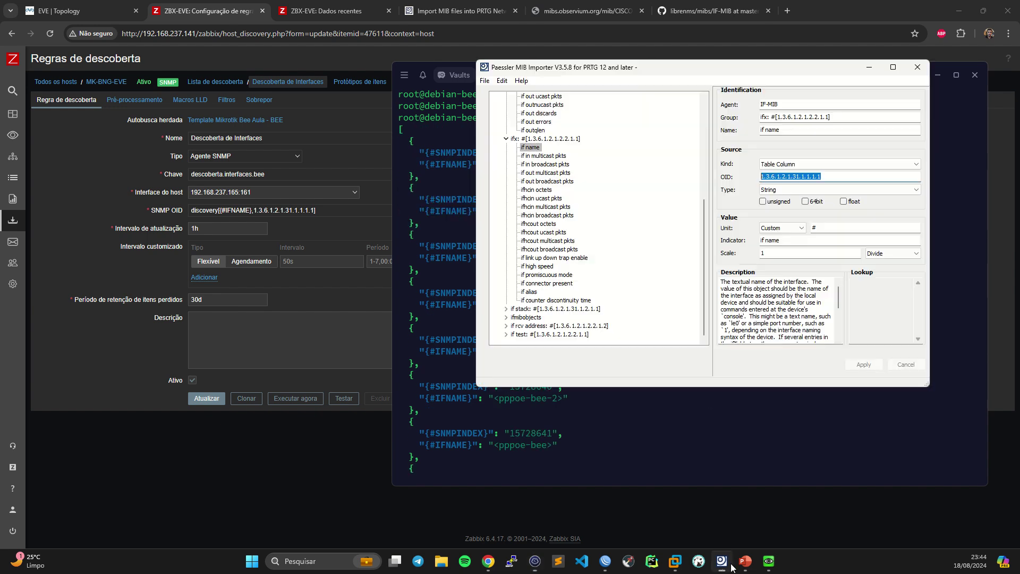
pyautogui.scroll(7, 557, 244)
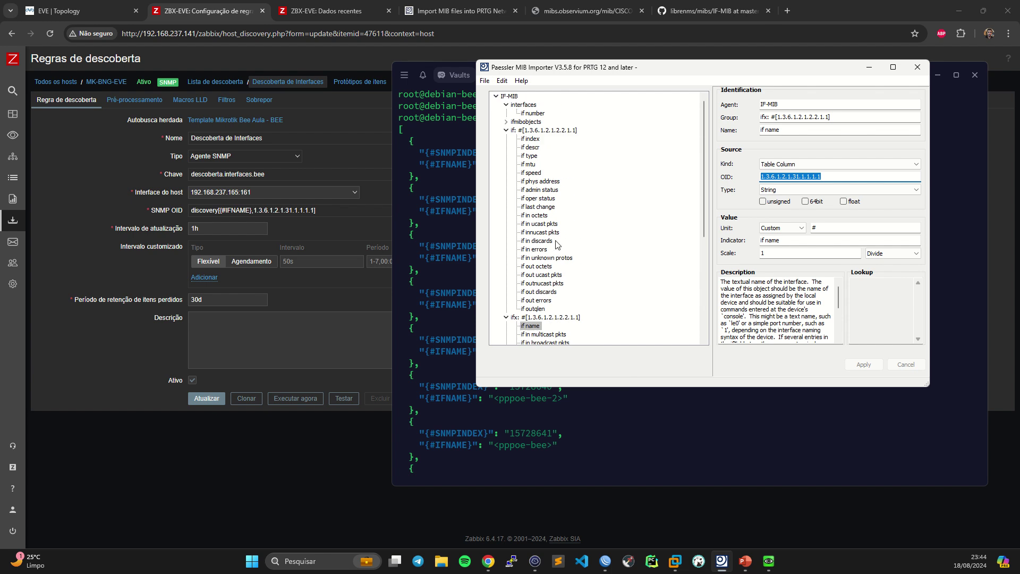
pyautogui.click(530, 156)
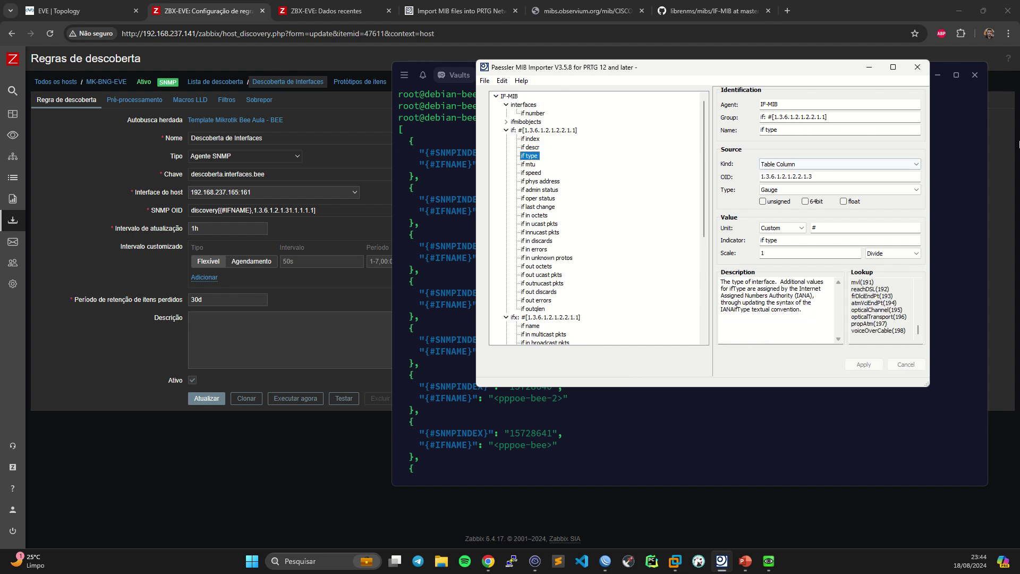
pyautogui.click(818, 177)
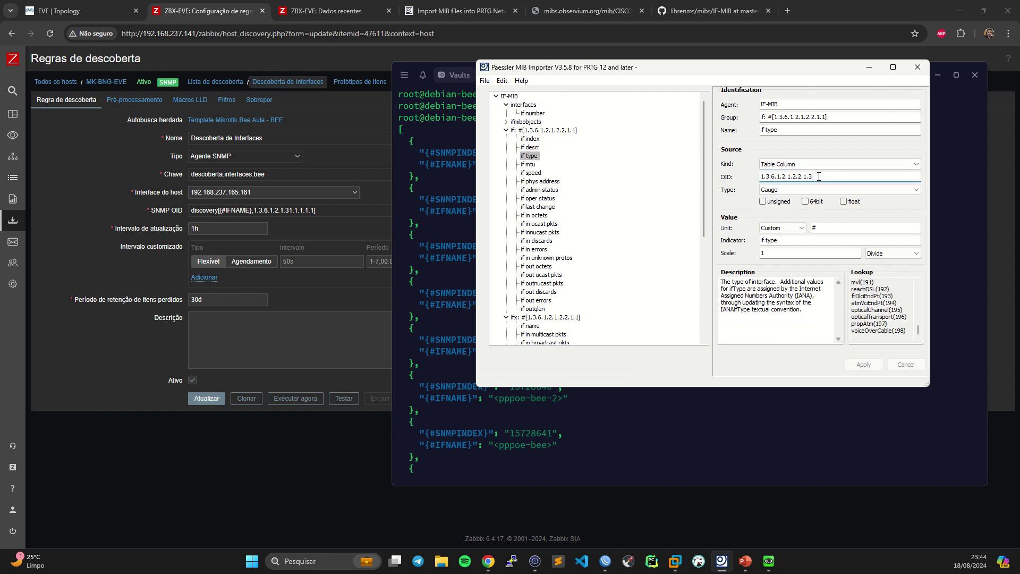
pyautogui.doubleClick(819, 176)
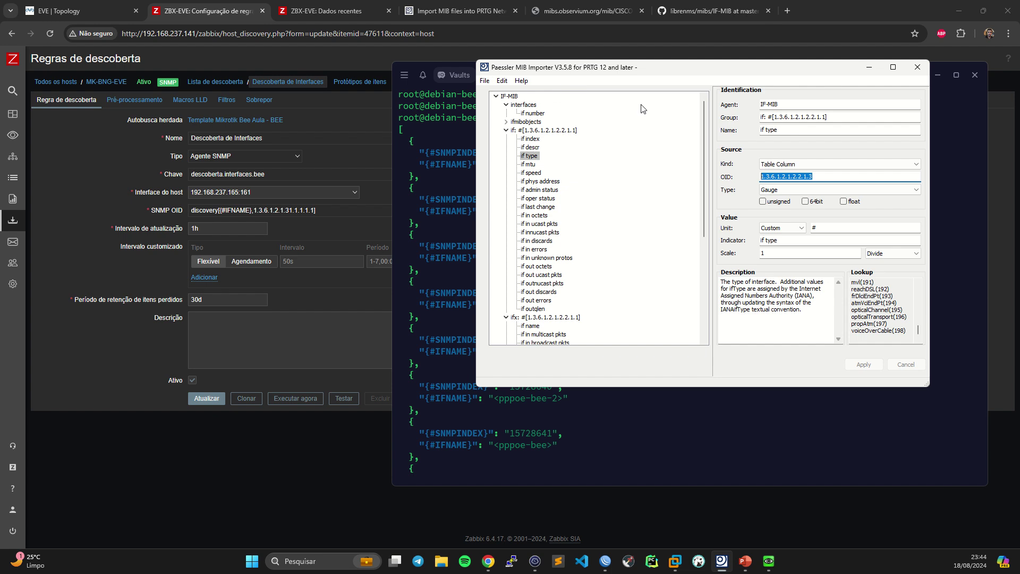
# - Scroll the if type lookup codes, reselect the OID, and reopen the template's Descoberta de Interfaces rule
pyautogui.scroll(7, 861, 314)
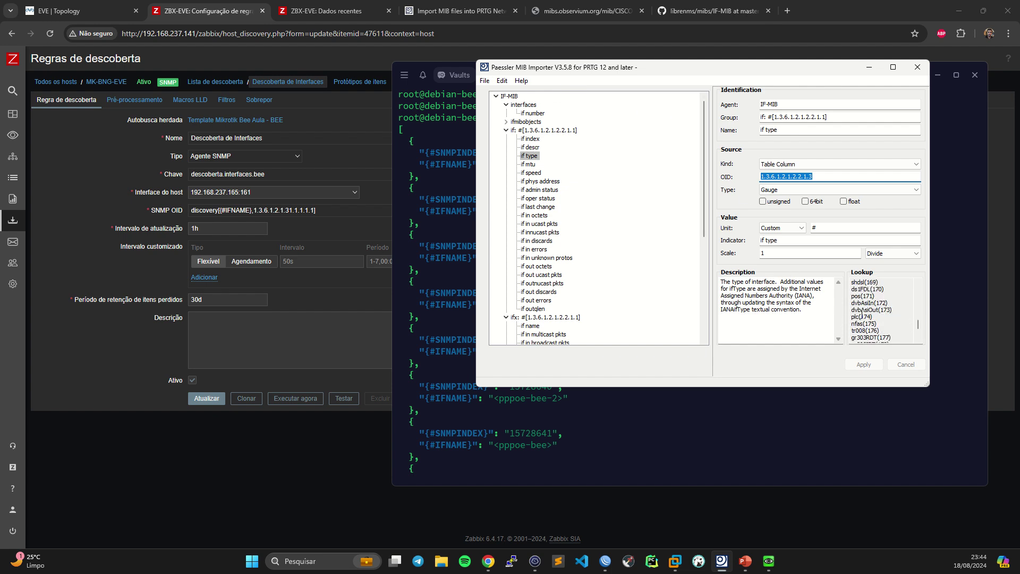
pyautogui.scroll(20, 861, 313)
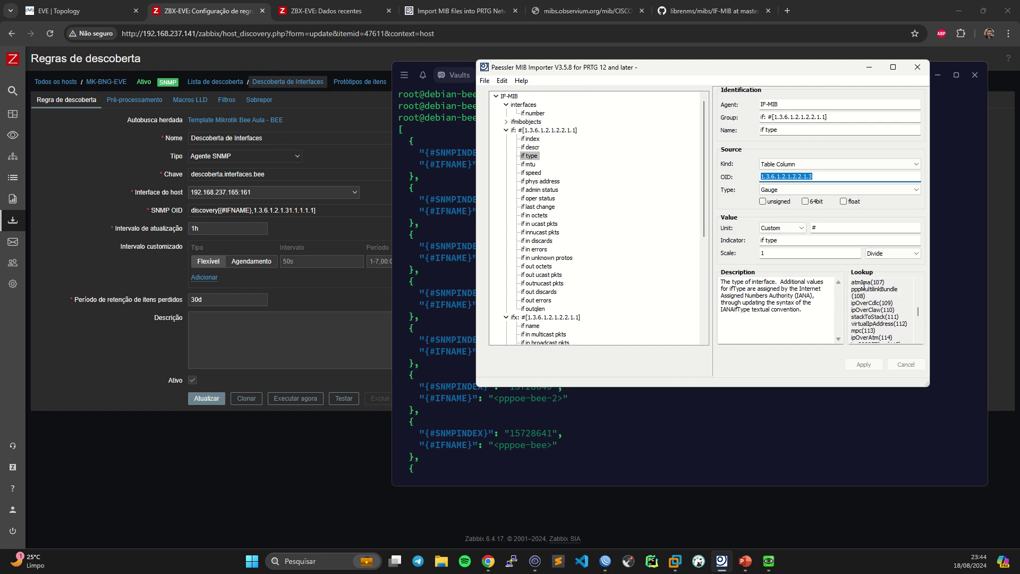
pyautogui.scroll(20, 863, 287)
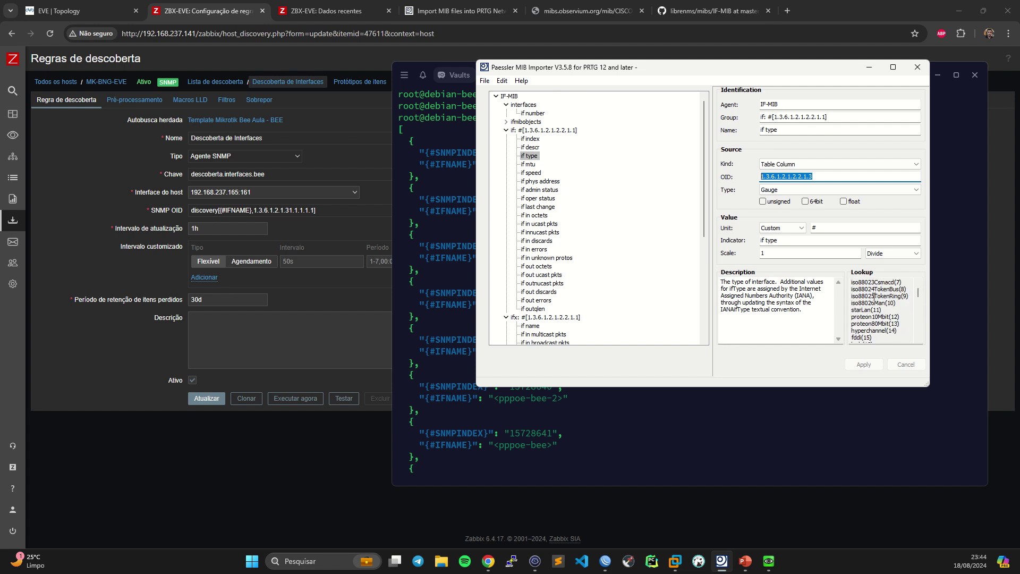
pyautogui.scroll(2, 874, 296)
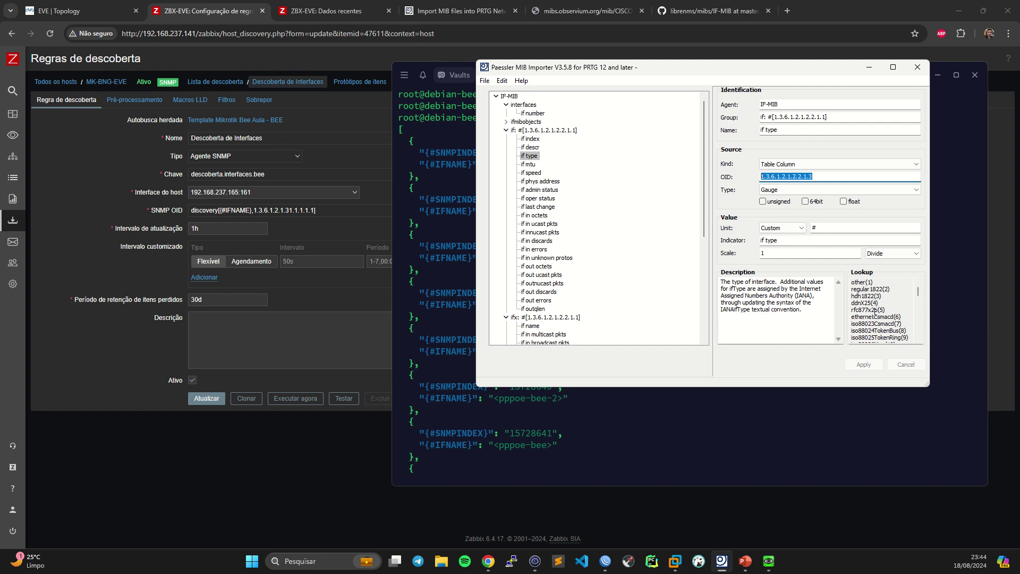
pyautogui.scroll(-20, 880, 310)
pyautogui.scroll(-20, 882, 306)
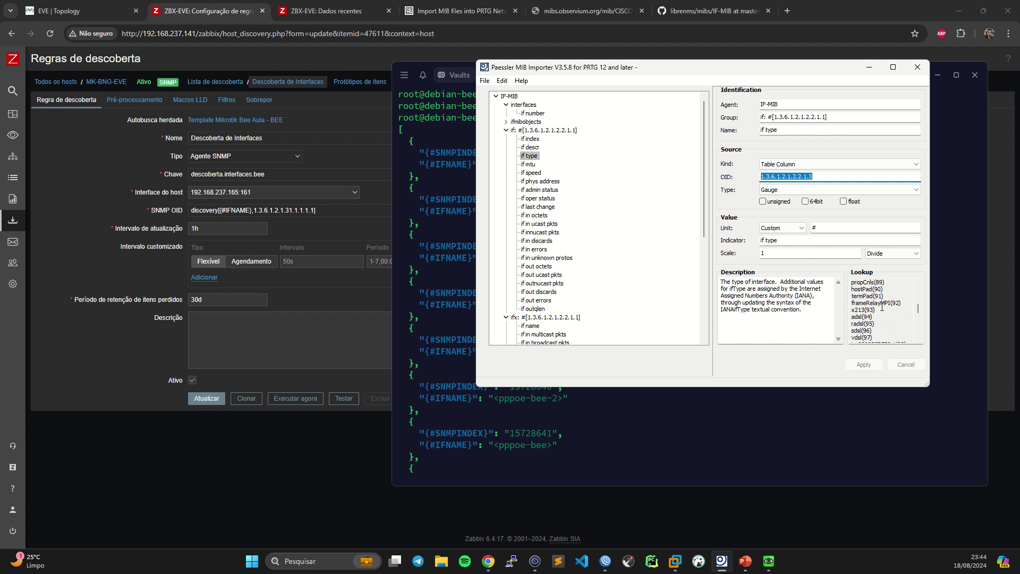
pyautogui.scroll(-7, 882, 303)
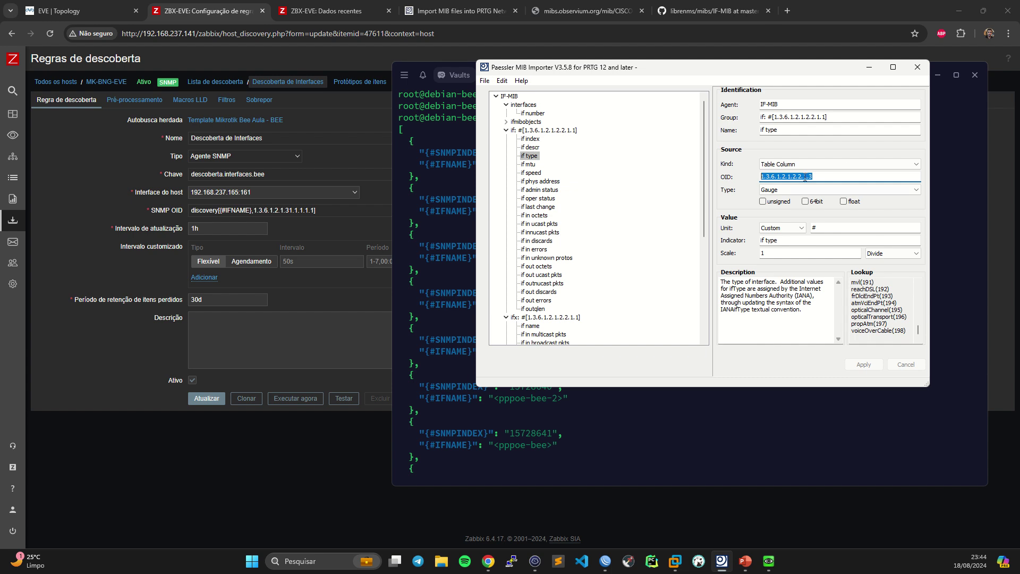
pyautogui.click(869, 67)
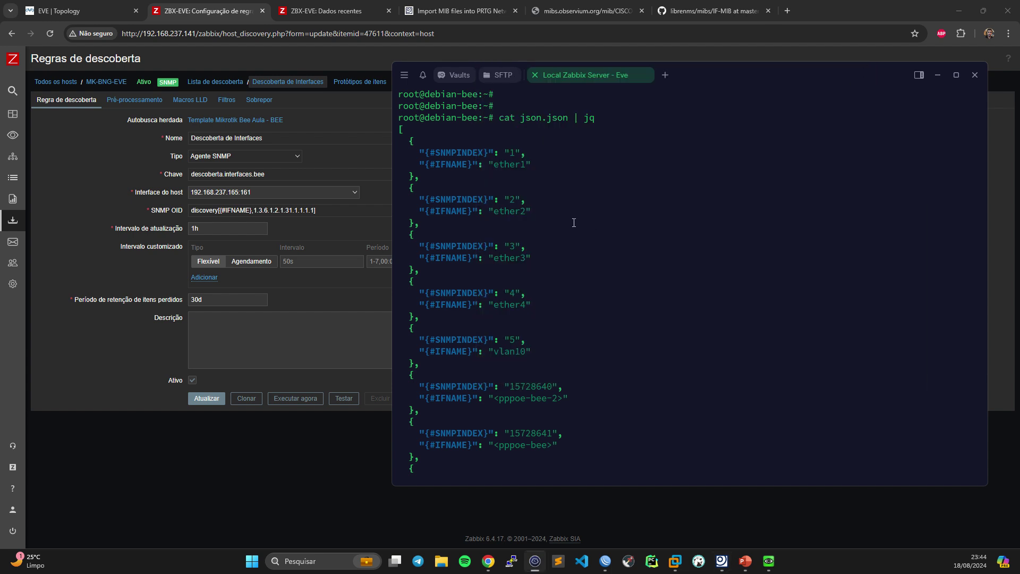
pyautogui.click(721, 561)
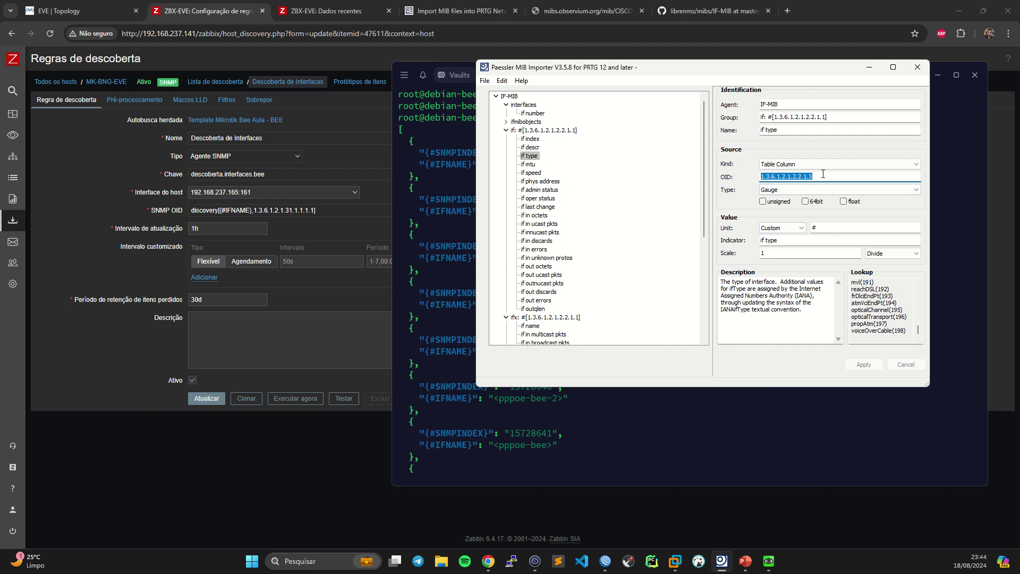
pyautogui.click(834, 176)
pyautogui.doubleClick(834, 176)
pyautogui.click(316, 192)
pyautogui.click(250, 120)
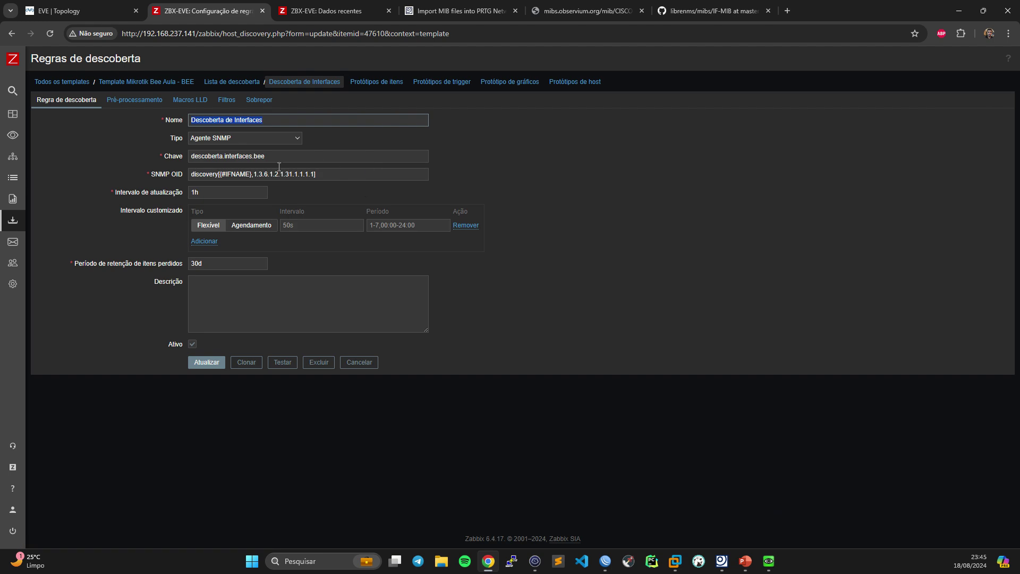
# - Append the {#IFTYPEBEE} macro to the SNMP OID and make the name macro {#IFNAMEBEE}
pyautogui.click(315, 177)
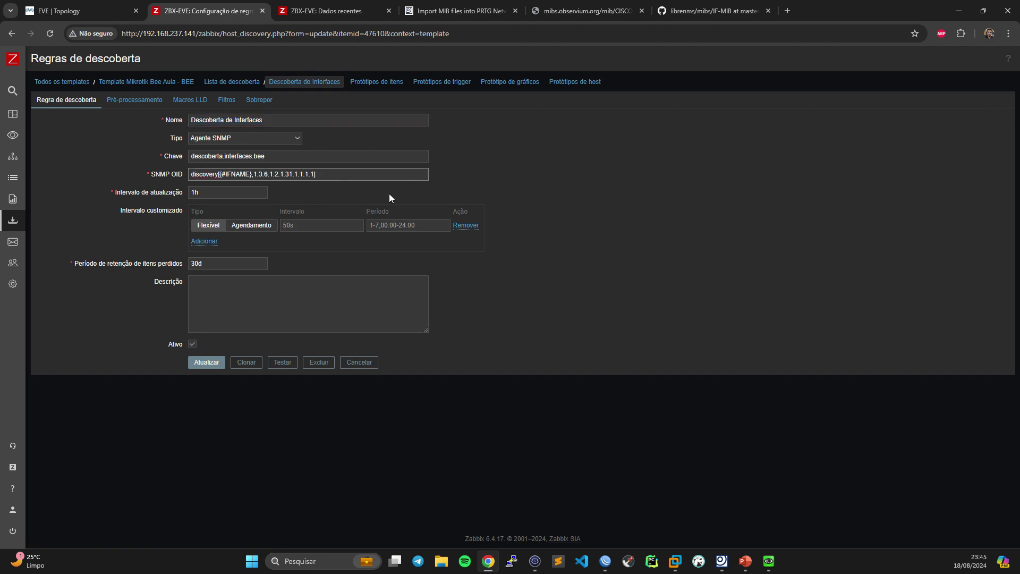
pyautogui.write(',')
pyautogui.write('{}')
pyautogui.write('#')
pyautogui.write('IFTYE')
pyautogui.press('BackSpace')
pyautogui.write('PE')
pyautogui.write('BE')
pyautogui.write('BEE')
# - Copy the {#IFNAME} key from the terminal JSON, then undo the mistaken paste into the OID
pyautogui.click(535, 561)
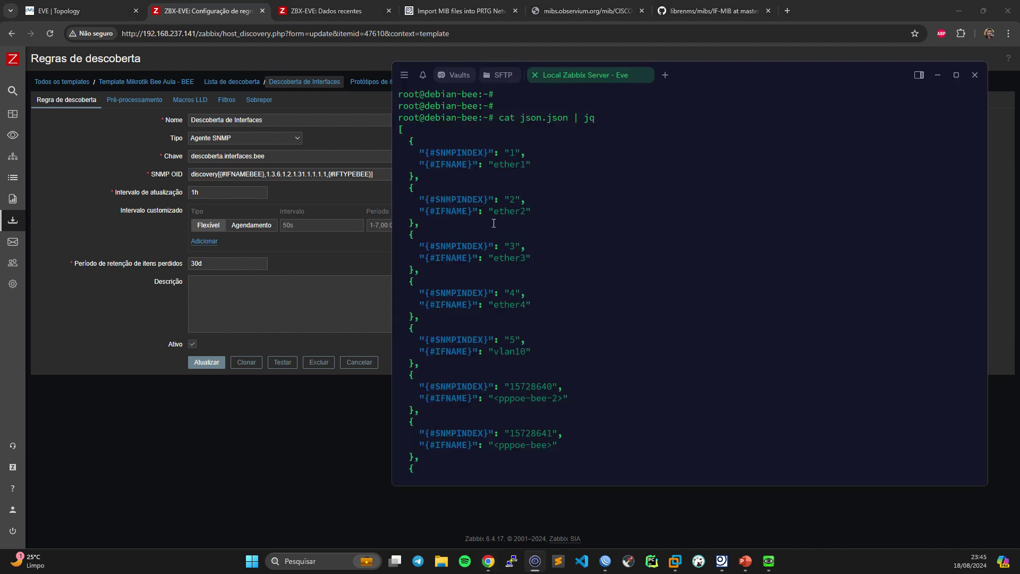
pyautogui.moveTo(438, 211); pyautogui.dragTo(493, 211)
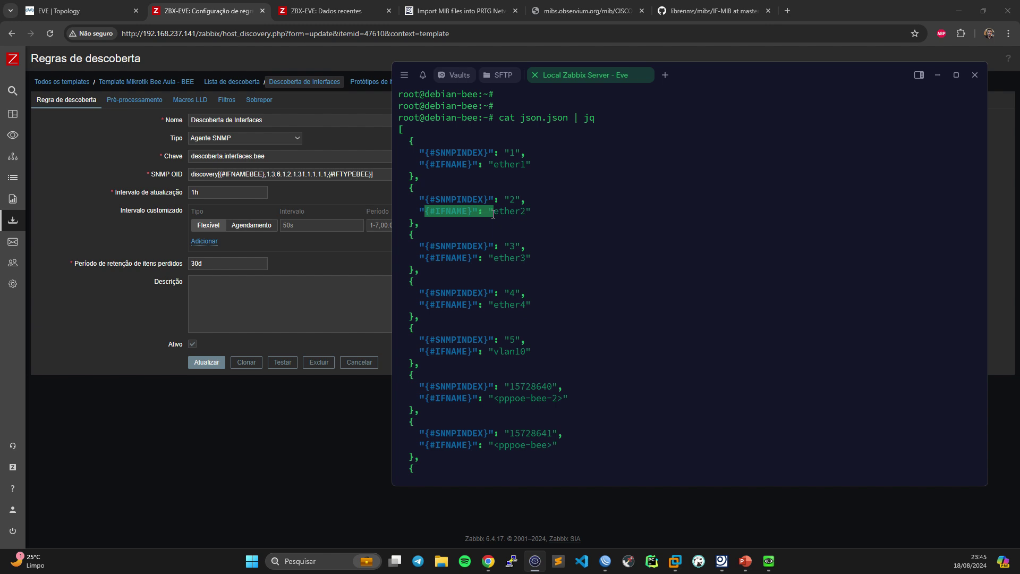
pyautogui.click(374, 174)
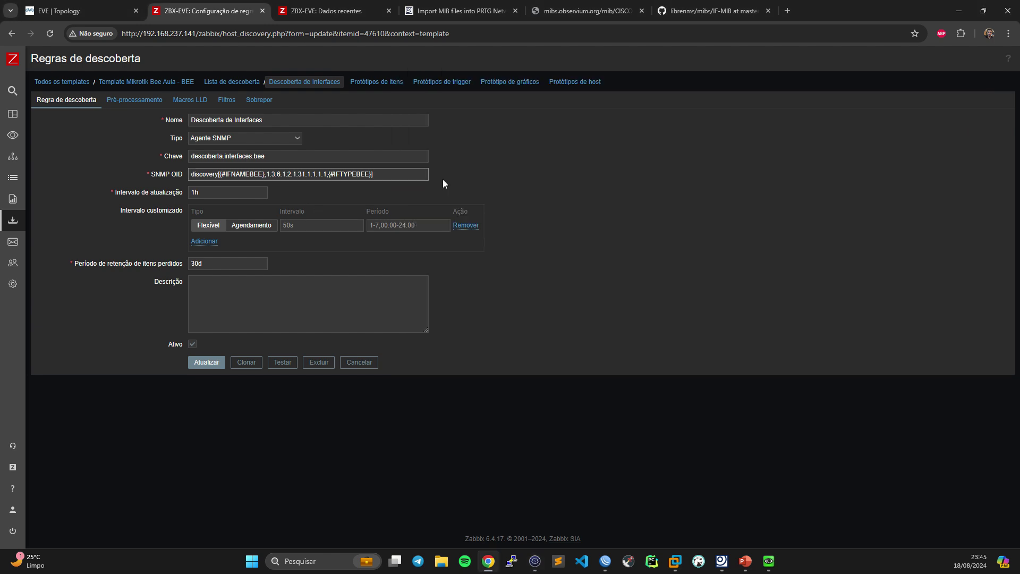
pyautogui.write(',')
pyautogui.write('{#IFNAME}": "')
pyautogui.hotkey('ctrl', 'z')
# - Paste the if type OID 1.3.6.1.2.1.2.2.1.3 from MIB Importer after {#IFTYPEBEE} in the SNMP OID
pyautogui.hotkey('alt', 'Tab')
pyautogui.click(722, 560)
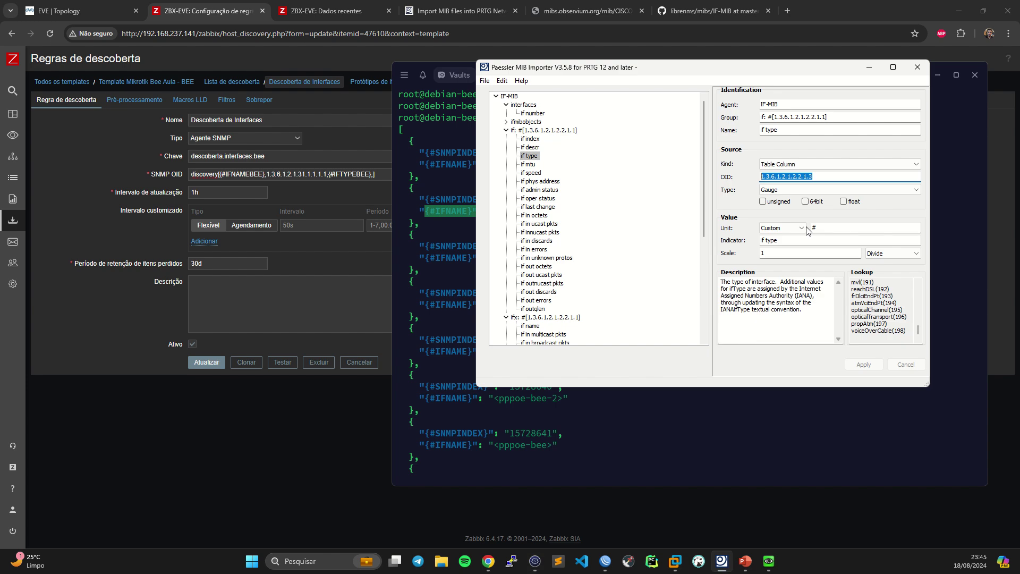
pyautogui.doubleClick(780, 176)
pyautogui.hotkey('ctrl', 'c')
pyautogui.click(374, 173)
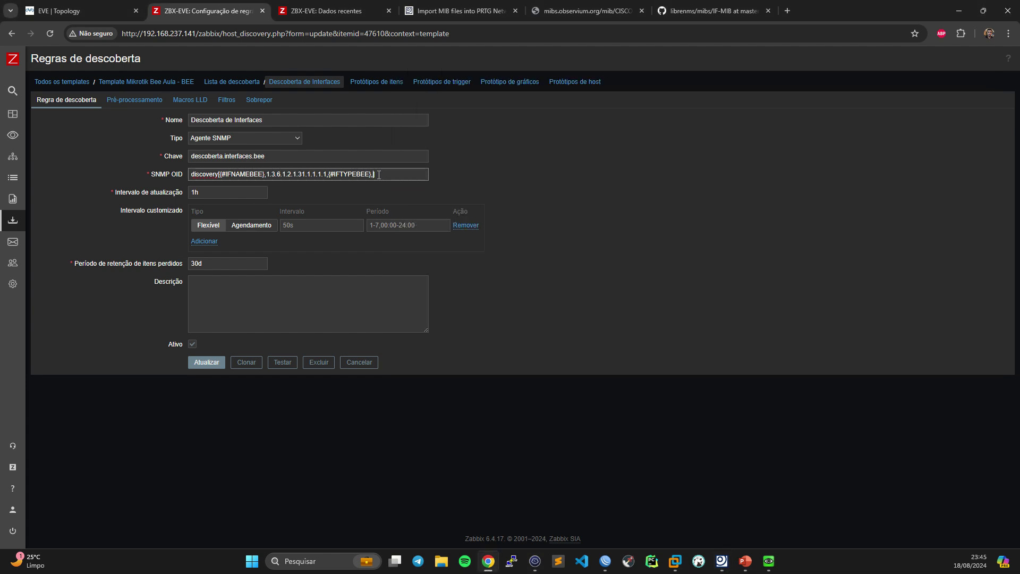
pyautogui.hotkey('ctrl', 'v')
# - Save the template rule and open host MK-BNG-EVE's inherited Descoberta de Interfaces rule
pyautogui.click(207, 362)
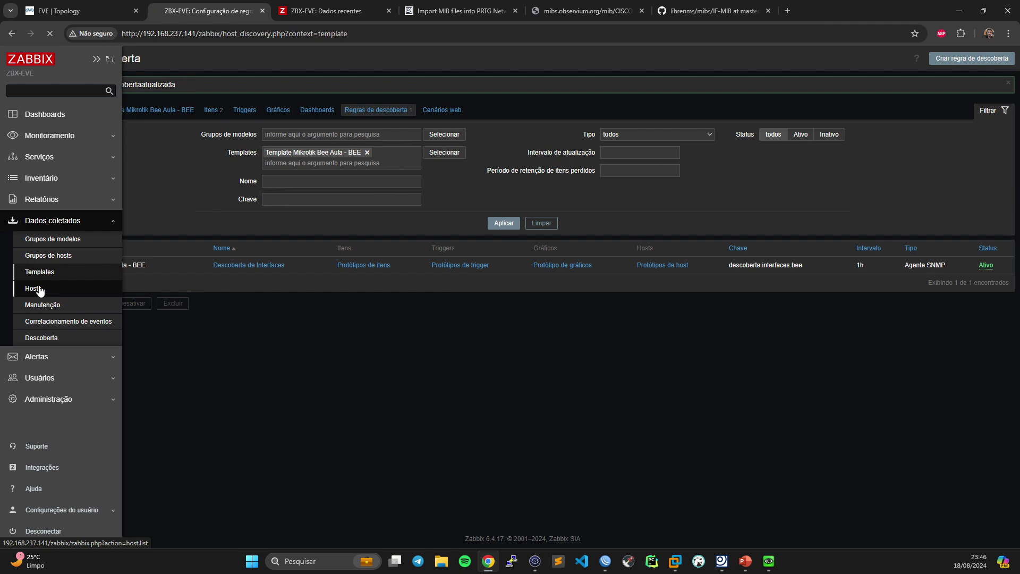
pyautogui.click(39, 287)
pyautogui.click(286, 256)
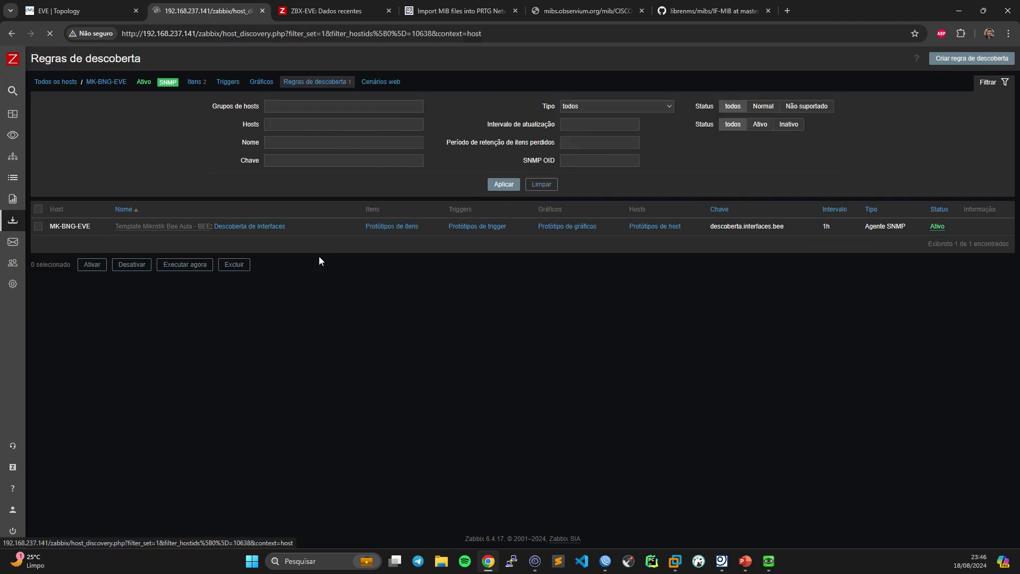
pyautogui.click(275, 236)
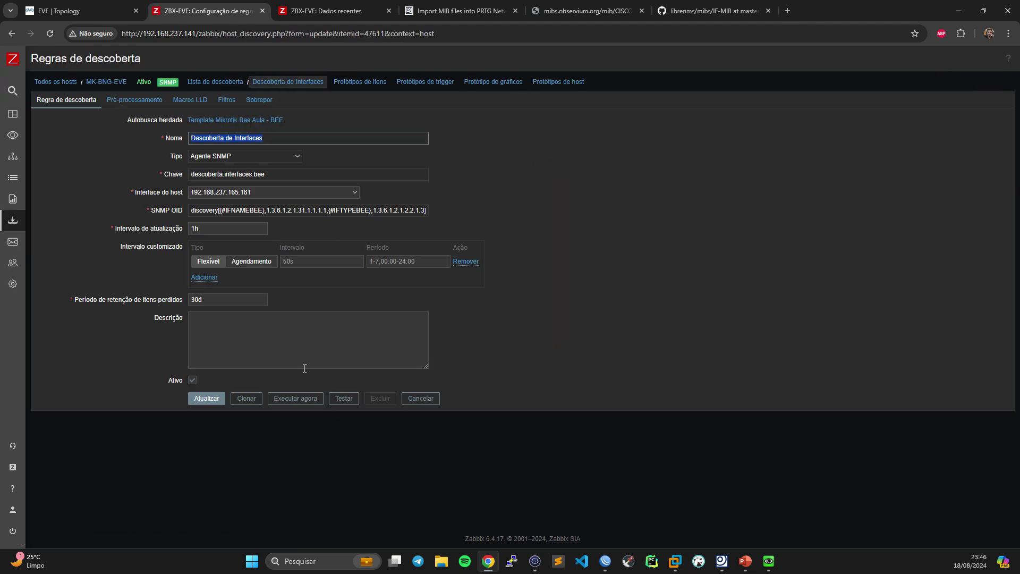
# - Test the rule on MK-BNG-EVE, getting JSON with {#IFTYPEBEE} 6 for ether1, and select the full result
pyautogui.click(344, 399)
pyautogui.click(672, 287)
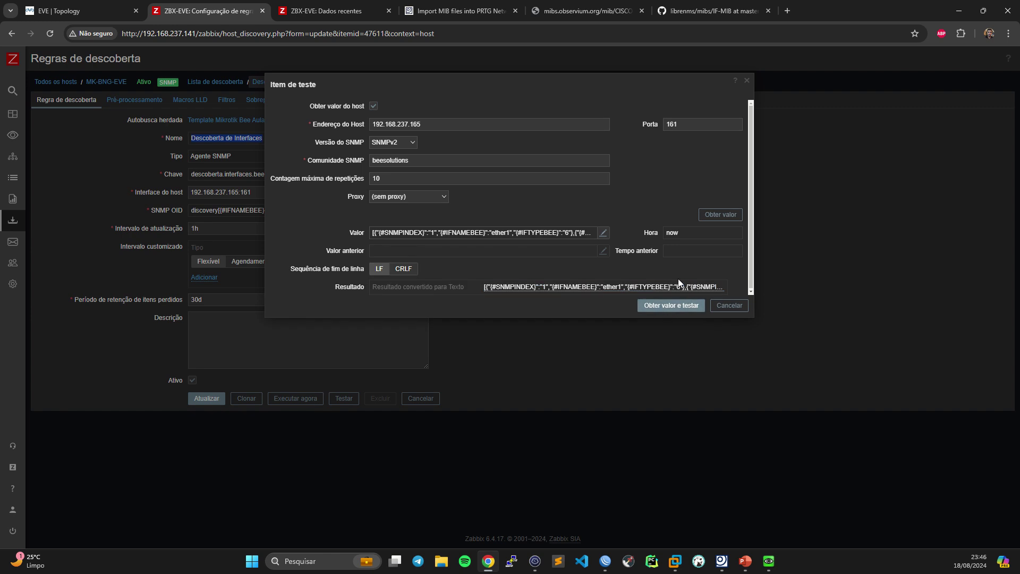
pyautogui.click(603, 287)
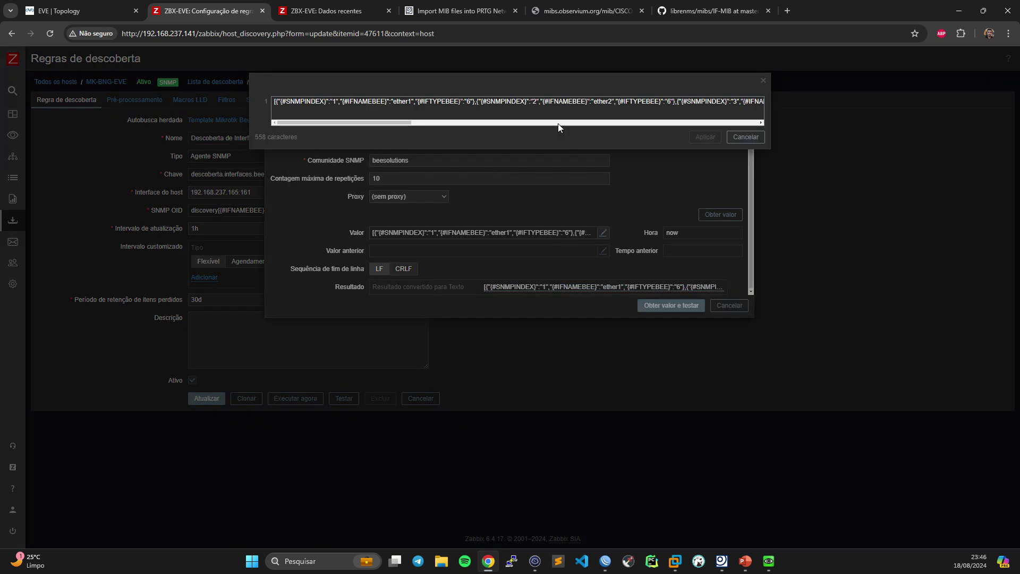
pyautogui.hotkey('ctrl', 'a')
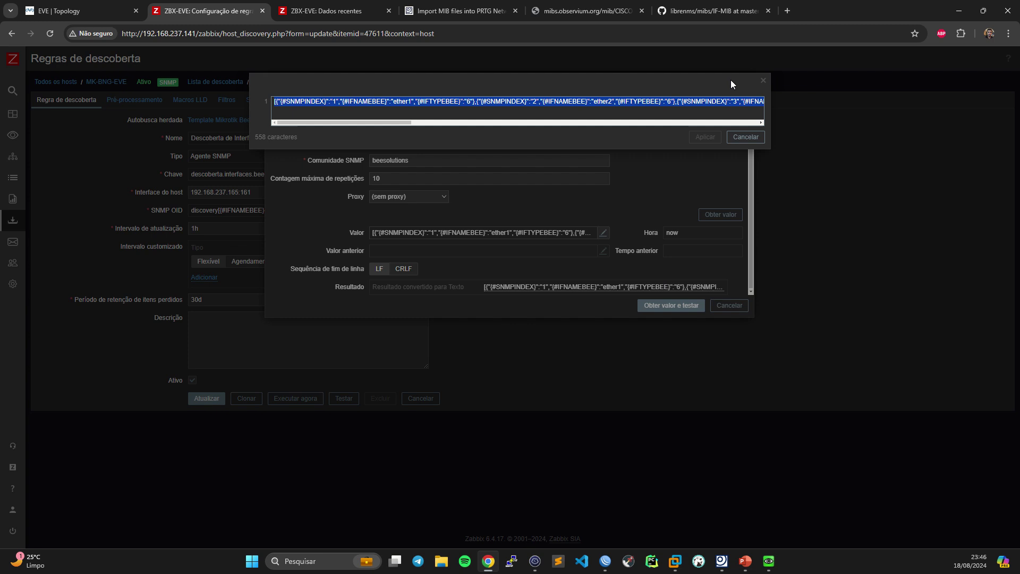
pyautogui.click(763, 83)
# - Replace json.json's contents in nano with the new discovery JSON and save it
pyautogui.moveTo(535, 561)
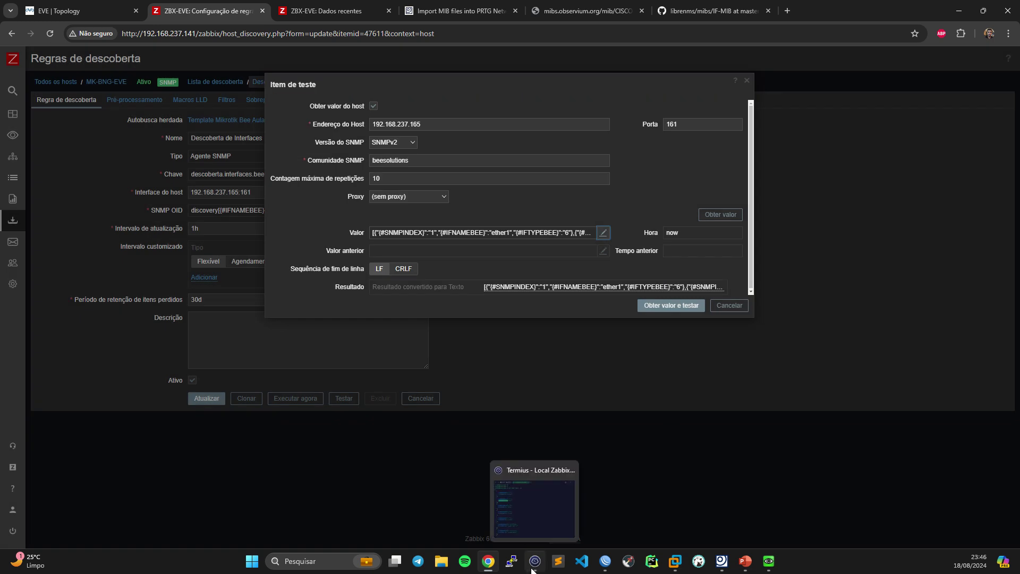
pyautogui.click(533, 499)
pyautogui.click(537, 447)
pyautogui.press('Return')
pyautogui.press('Up')
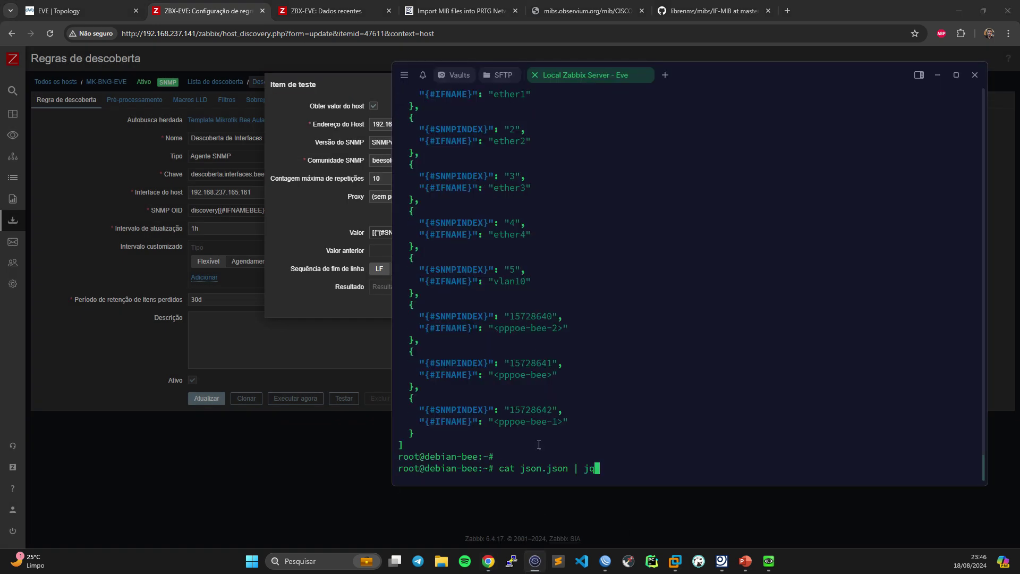
pyautogui.press('BackSpace')
pyautogui.press('BackSpace')
pyautogui.press('BackSpace')
pyautogui.press('BackSpace')
pyautogui.press('Up')
pyautogui.press('Return')
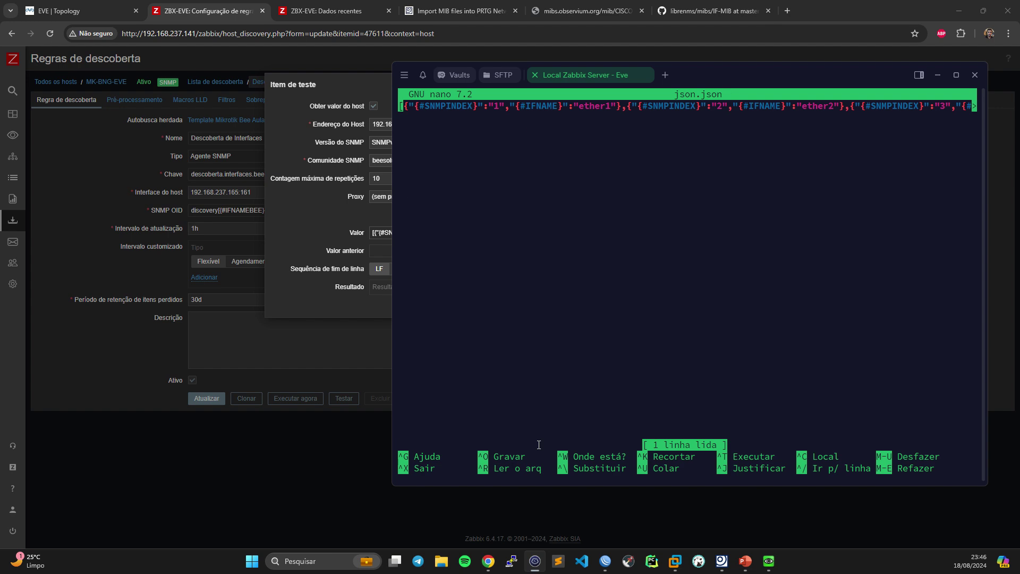
pyautogui.hotkey('ctrl', 'k')
pyautogui.hotkey('ctrl', 'shift', 'v')
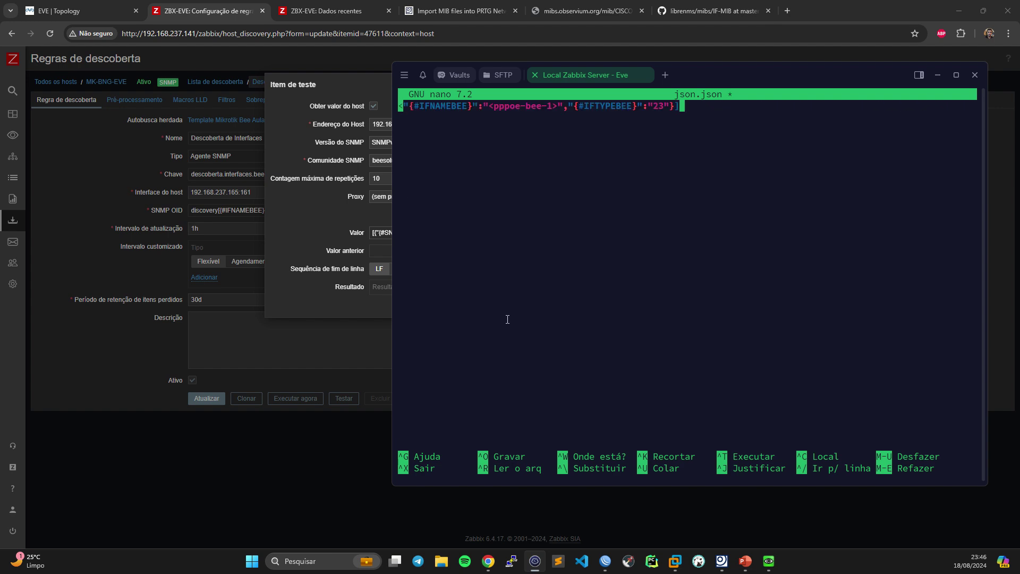
pyautogui.hotkey('ctrl', 'x')
pyautogui.press('y')
pyautogui.press('Return')
pyautogui.press('Return')
pyautogui.press('Return')
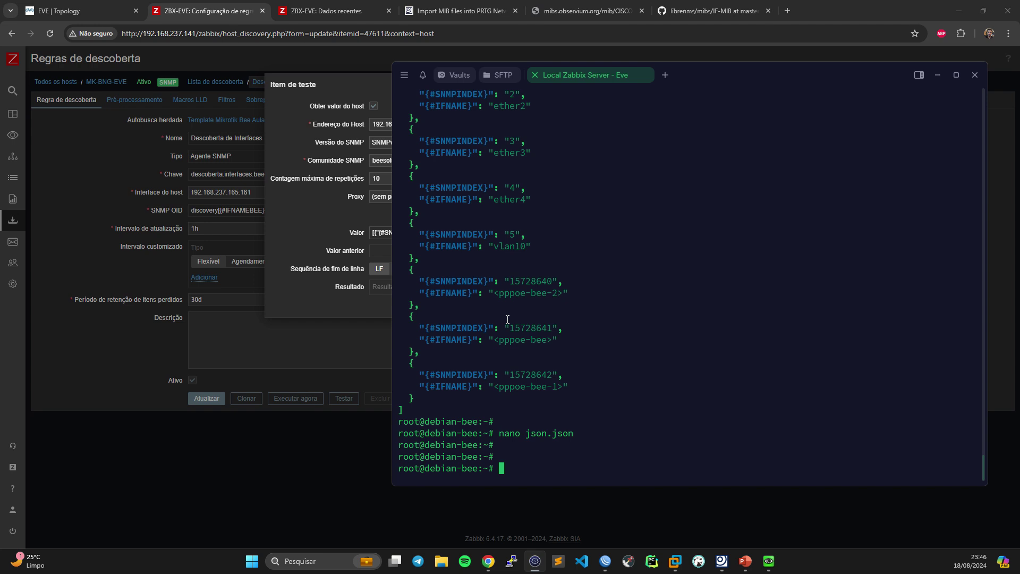
# - Pretty-print json.json with jq and highlight ether1's {#IFTYPEBEE} value 6
pyautogui.moveTo(418, 279); pyautogui.dragTo(555, 285)
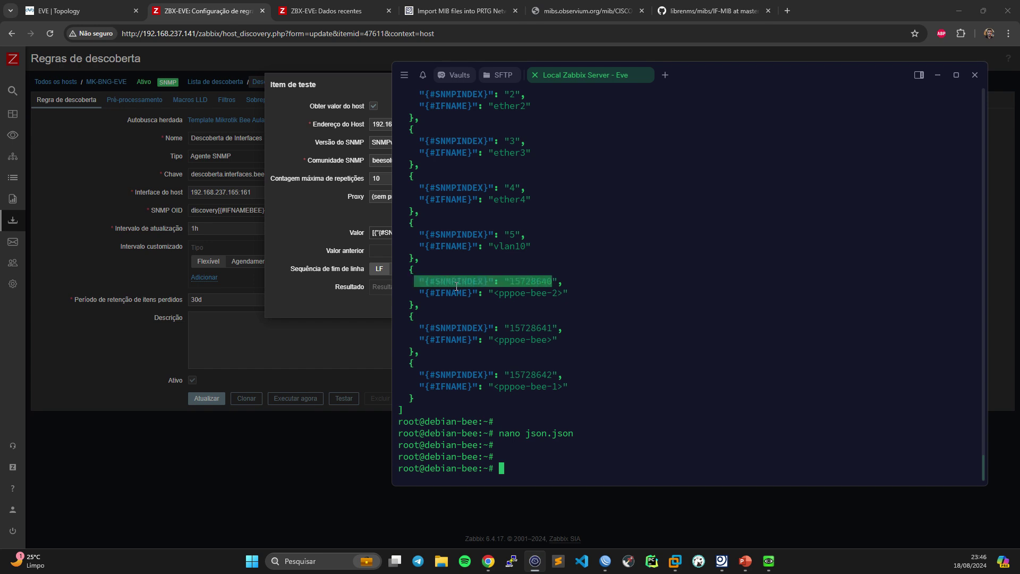
pyautogui.moveTo(515, 292); pyautogui.dragTo(429, 293)
pyautogui.click(494, 270)
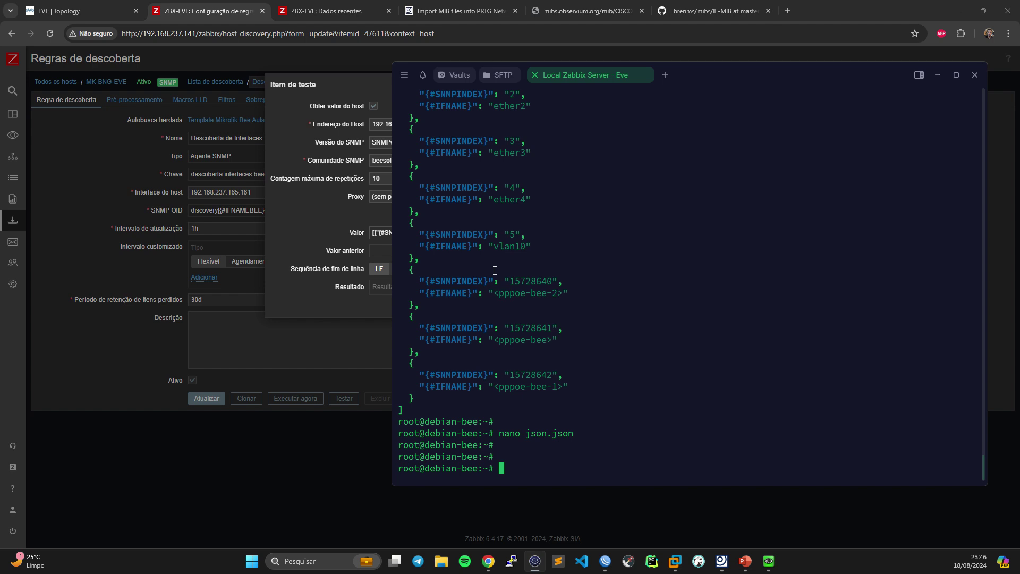
pyautogui.press('Up')
pyautogui.press('Down')
pyautogui.press('Up')
pyautogui.press('Up')
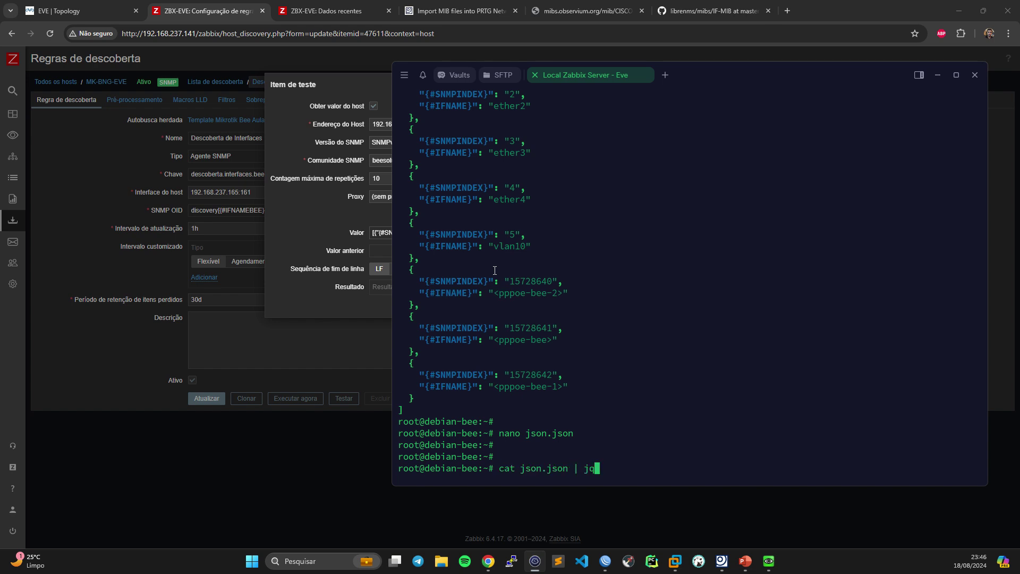
pyautogui.press('Return')
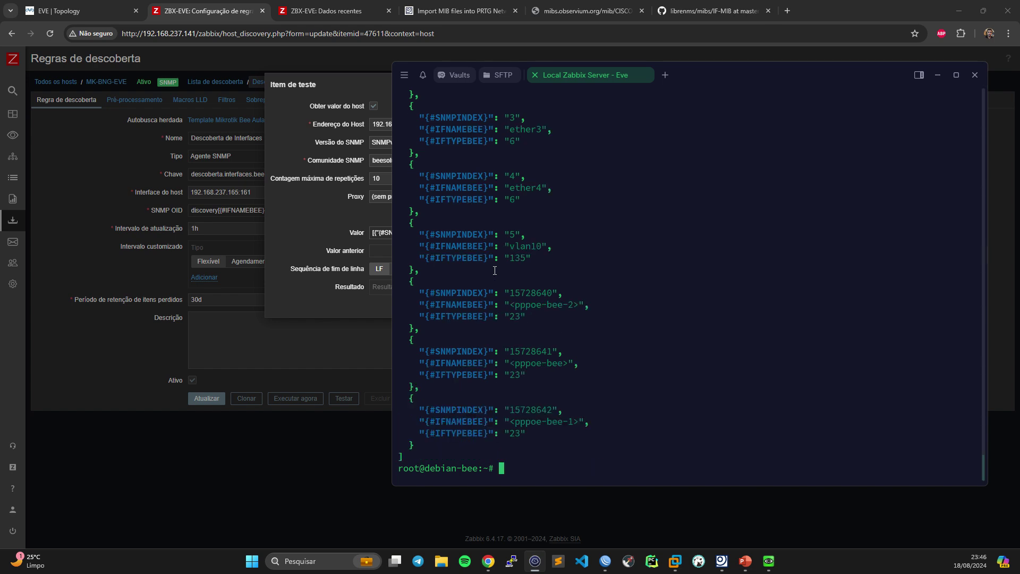
pyautogui.scroll(8, 495, 270)
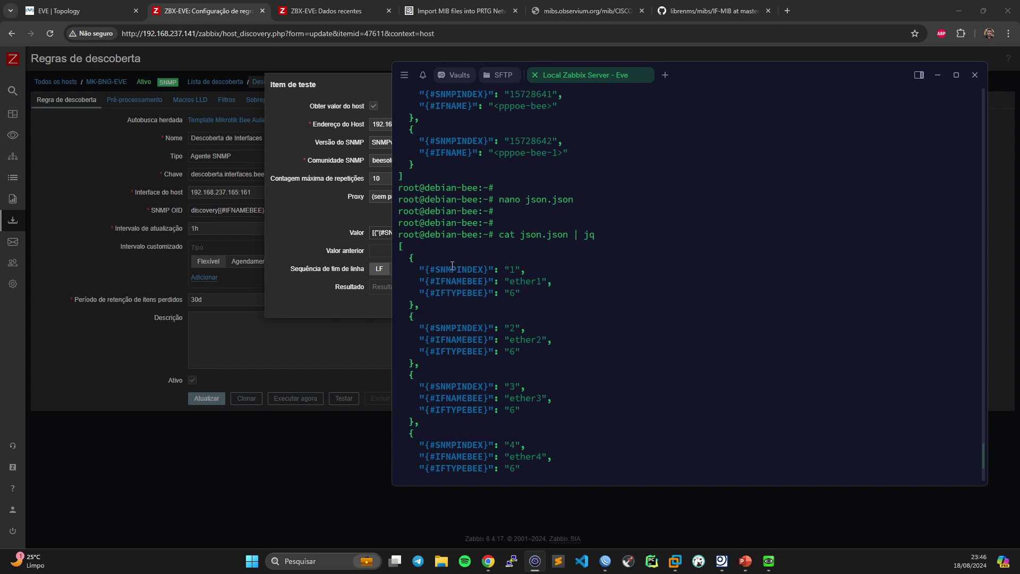
pyautogui.moveTo(419, 270); pyautogui.dragTo(563, 269)
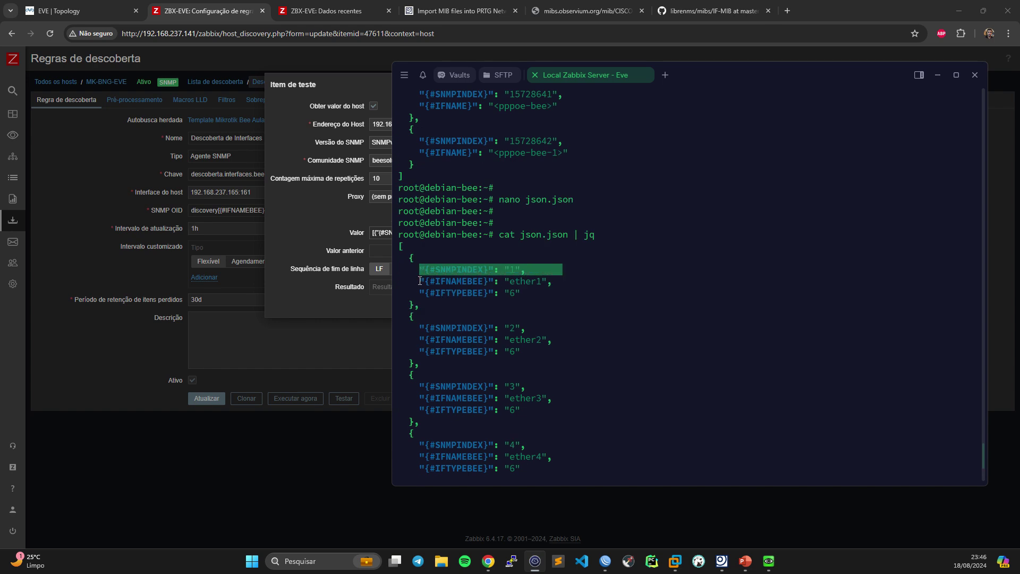
pyautogui.moveTo(420, 281); pyautogui.dragTo(558, 282)
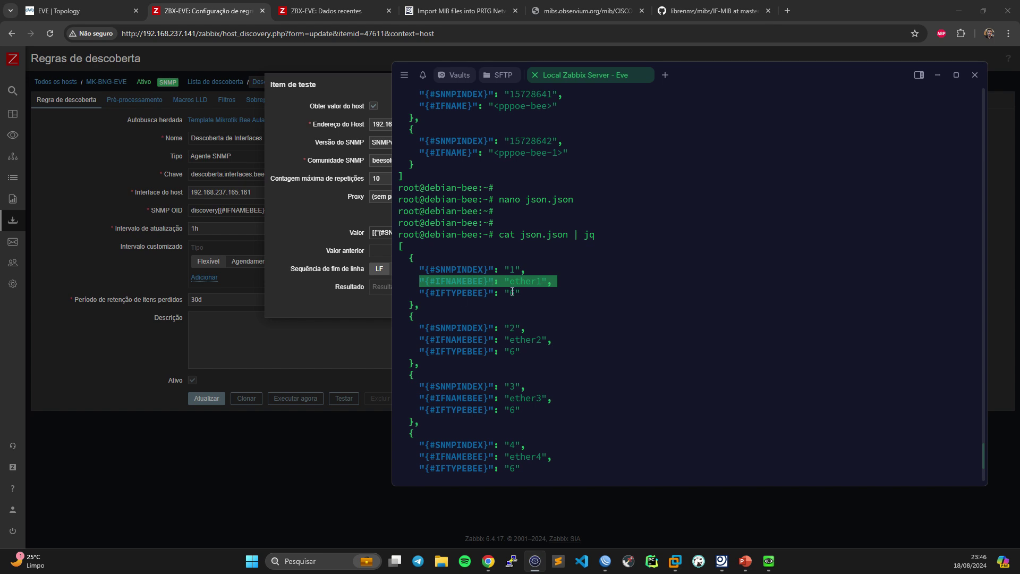
pyautogui.moveTo(499, 292); pyautogui.dragTo(559, 298)
pyautogui.moveTo(430, 291); pyautogui.dragTo(505, 299)
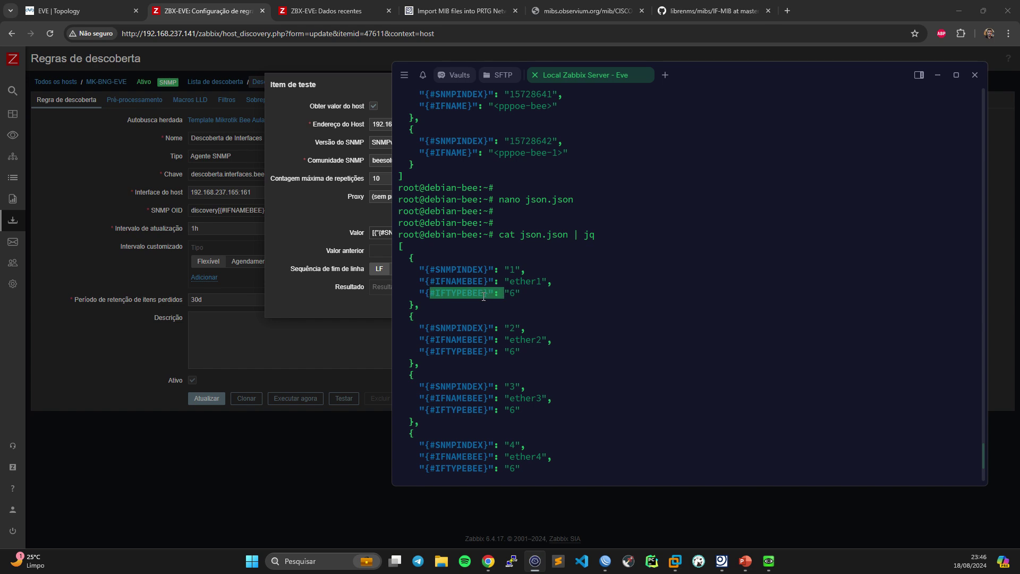
pyautogui.click(439, 289)
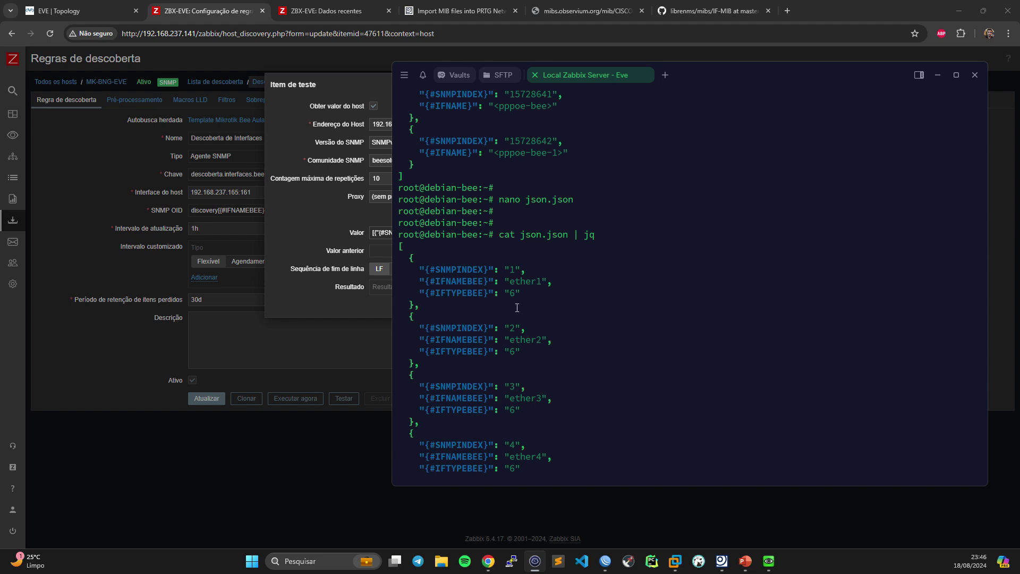
# - Highlight type 135 for vlan10 and 23 for PPPoE in the output, then cancel the Zabbix item test
pyautogui.scroll(-5, 545, 367)
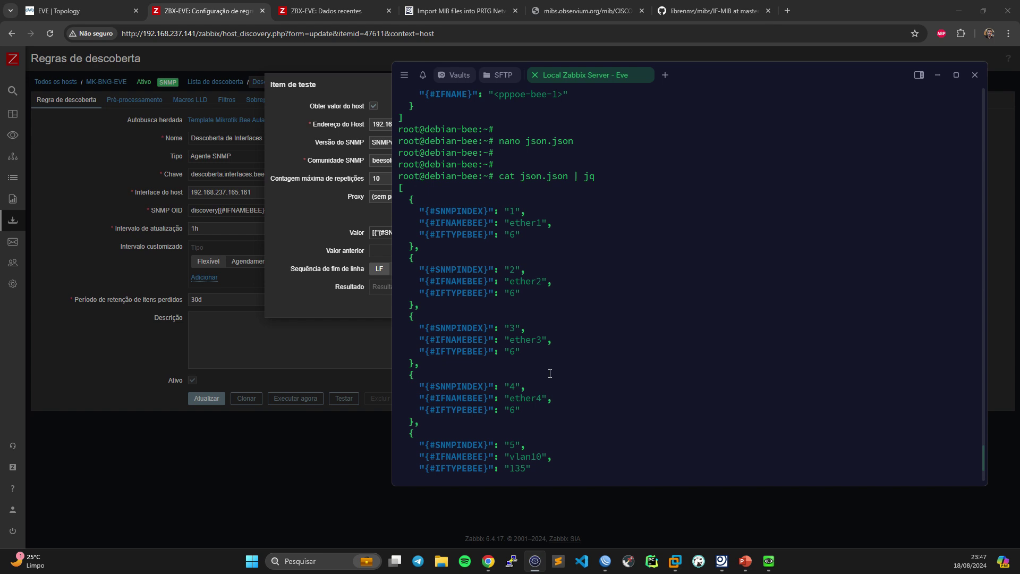
pyautogui.scroll(-2, 547, 372)
pyautogui.scroll(2, 545, 369)
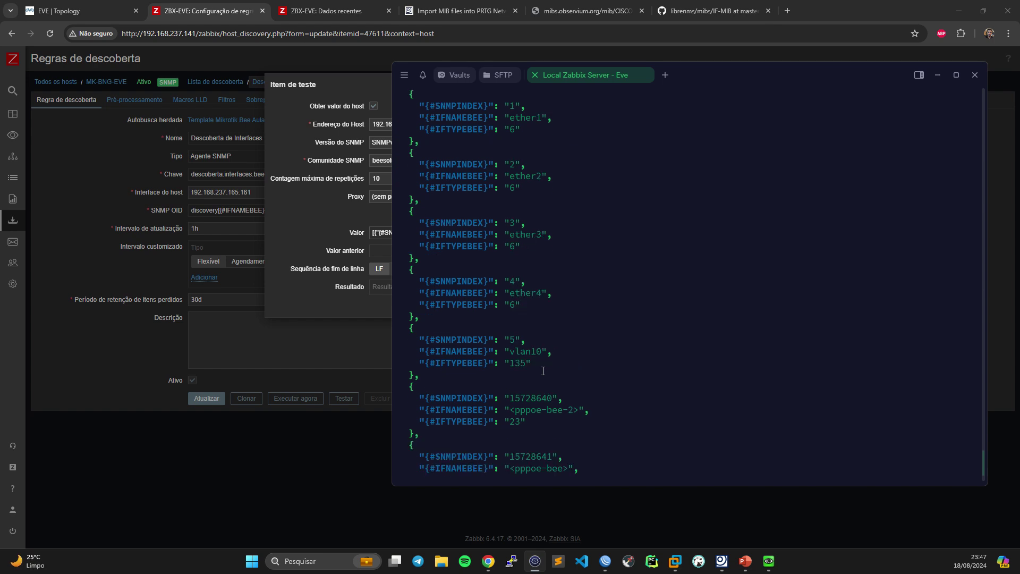
pyautogui.scroll(1, 542, 368)
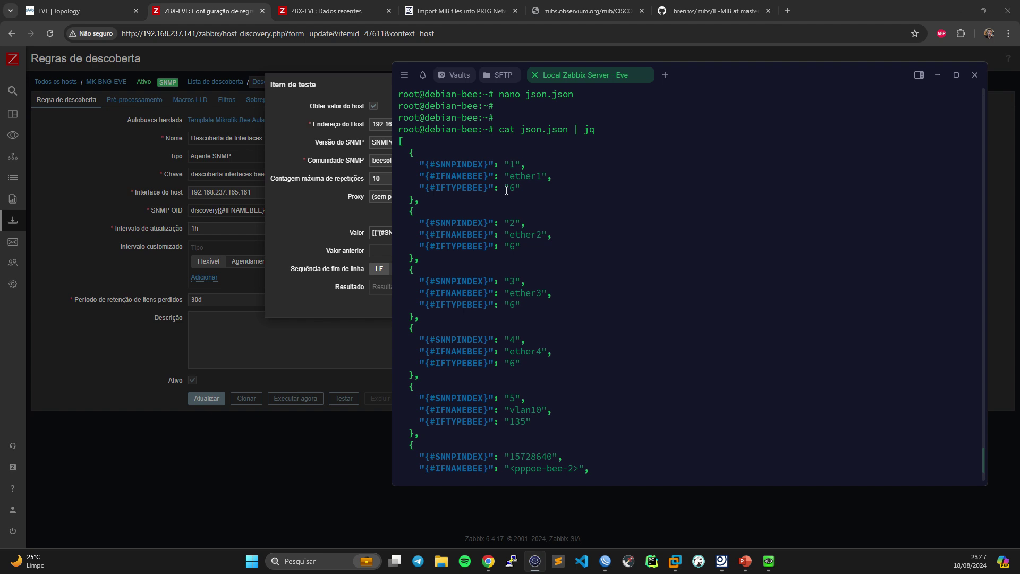
pyautogui.moveTo(445, 186); pyautogui.dragTo(558, 188)
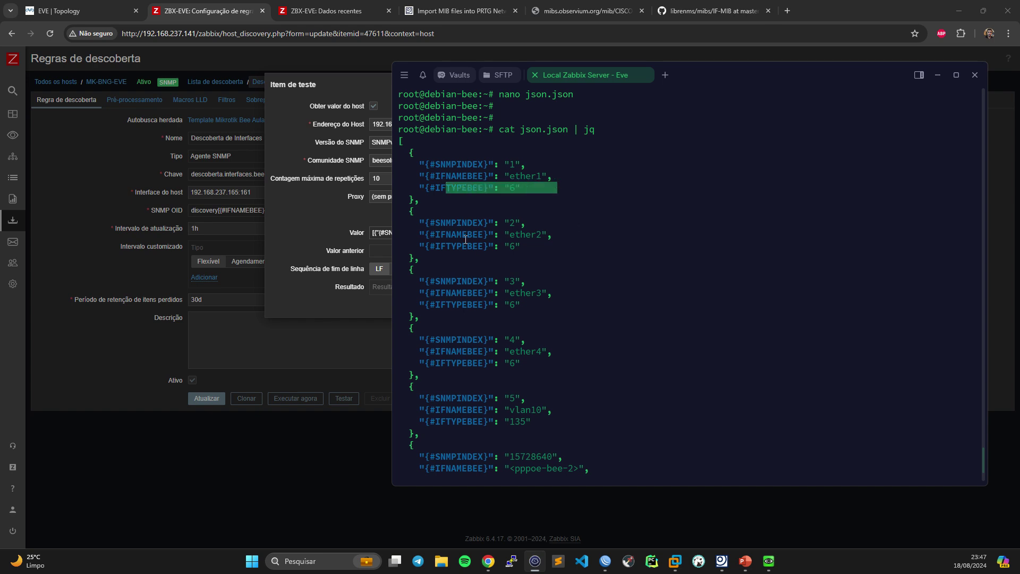
pyautogui.moveTo(456, 235); pyautogui.dragTo(562, 235)
pyautogui.scroll(-2, 582, 274)
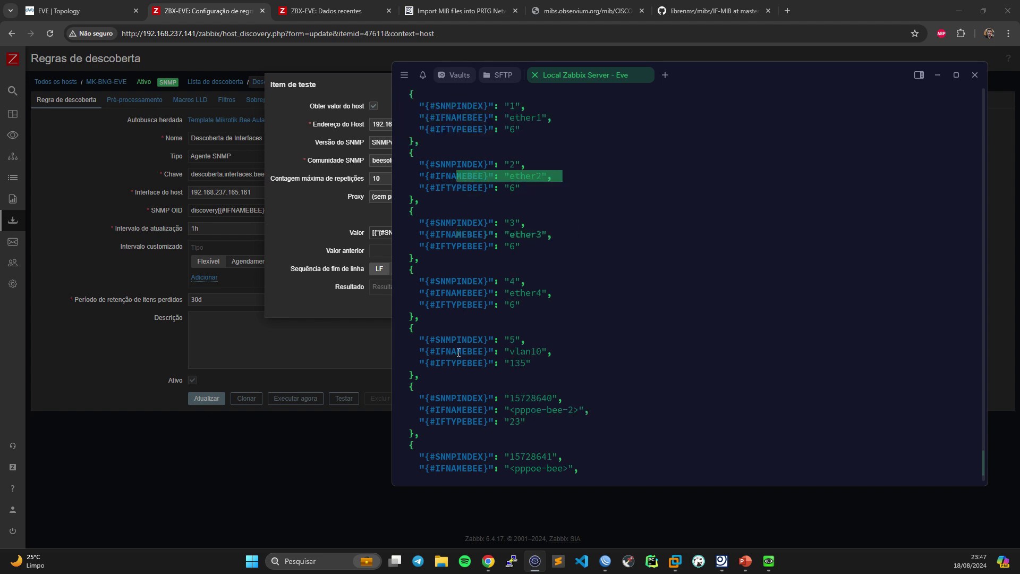
pyautogui.moveTo(456, 363); pyautogui.dragTo(556, 363)
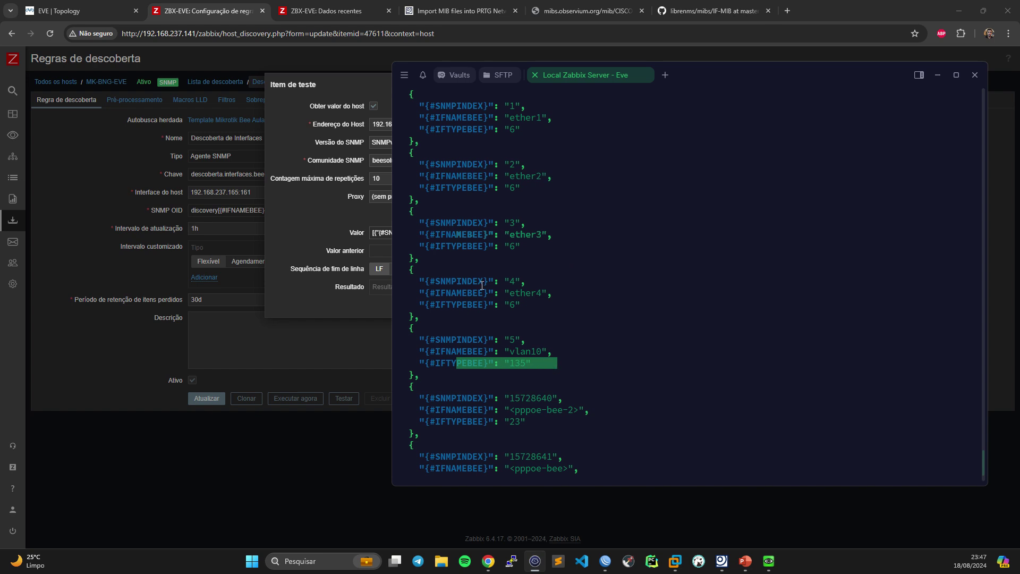
pyautogui.moveTo(455, 304); pyautogui.dragTo(557, 305)
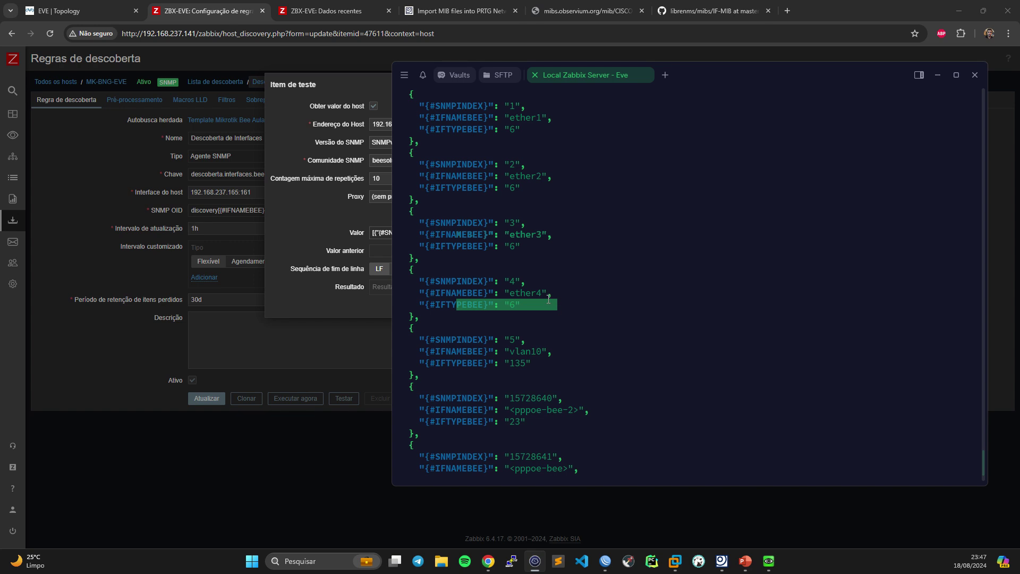
pyautogui.scroll(-2, 551, 296)
pyautogui.moveTo(483, 375); pyautogui.dragTo(538, 380)
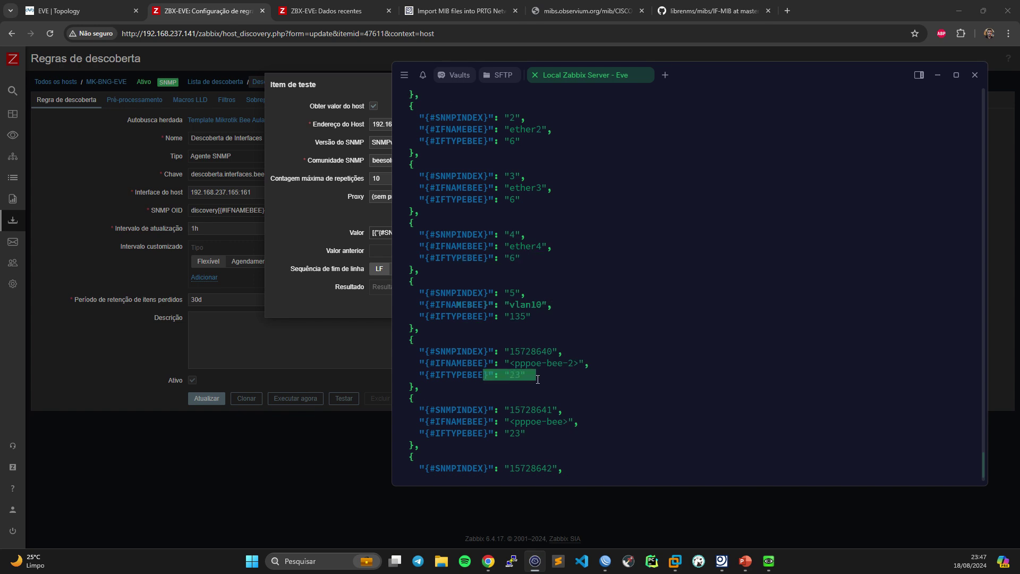
pyautogui.scroll(-2, 544, 375)
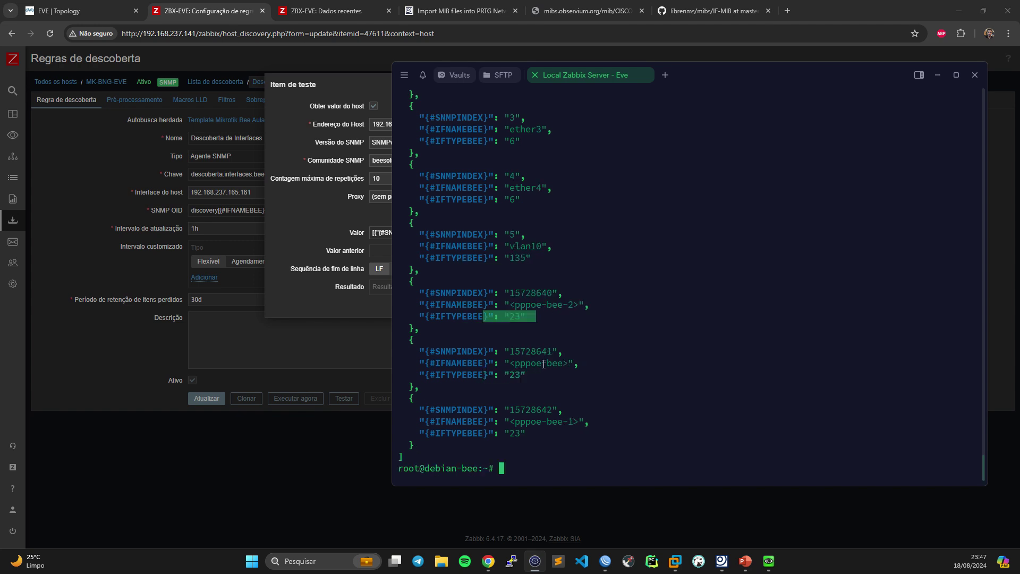
pyautogui.click(312, 289)
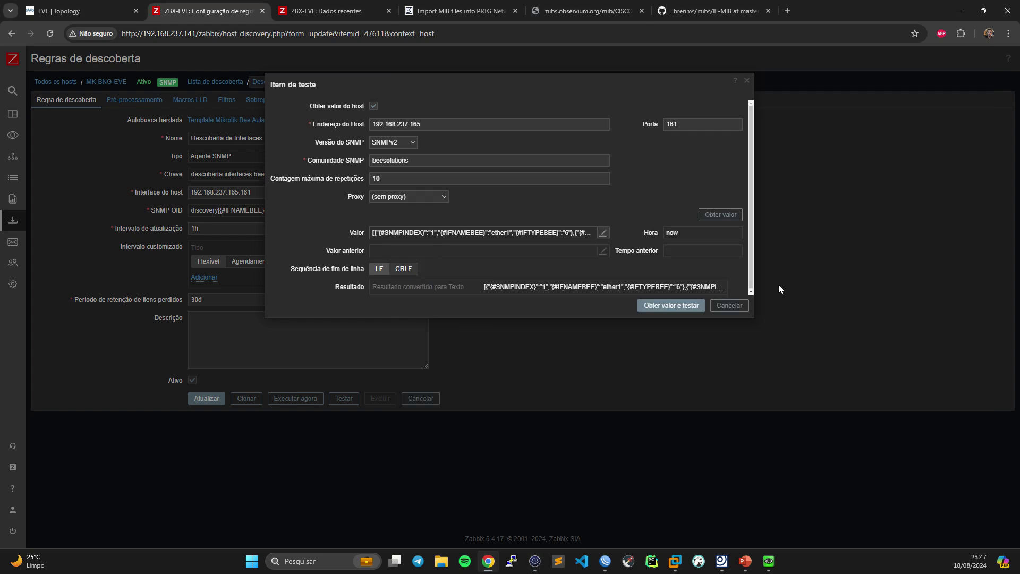
pyautogui.click(729, 306)
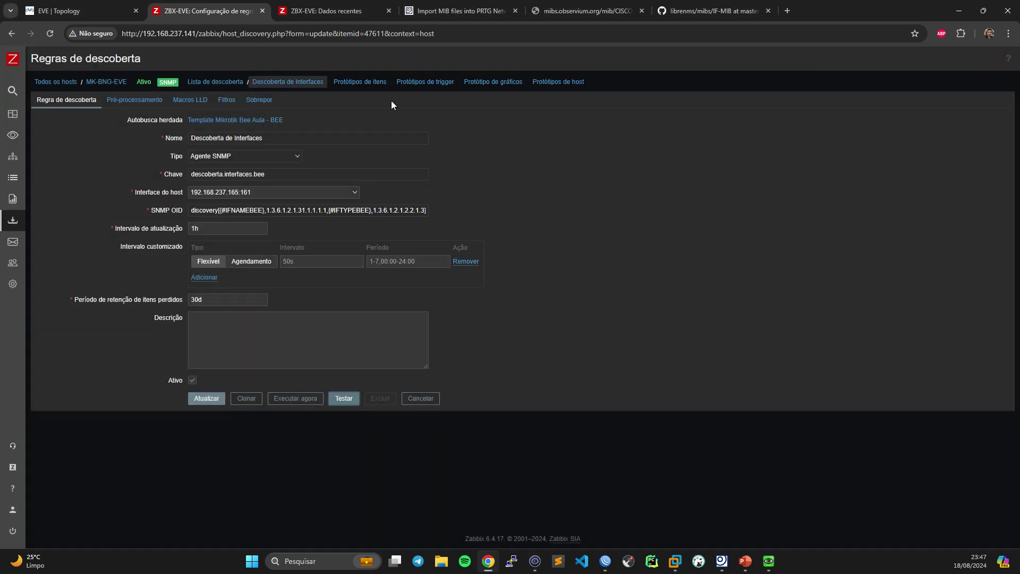
# - Create a new item prototype under Descoberta de Interfaces named 'Interface Status'
pyautogui.click(360, 82)
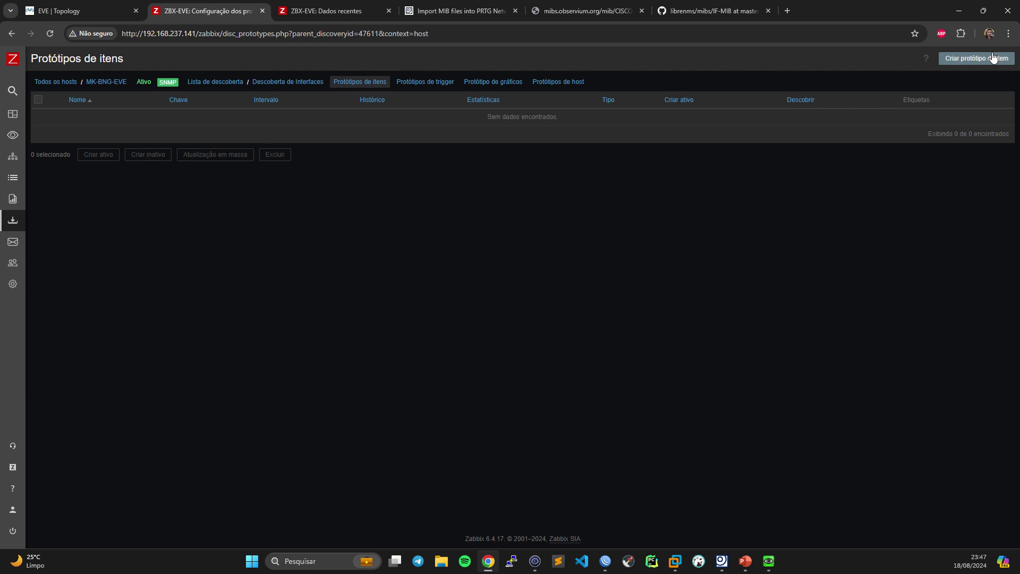
pyautogui.click(992, 58)
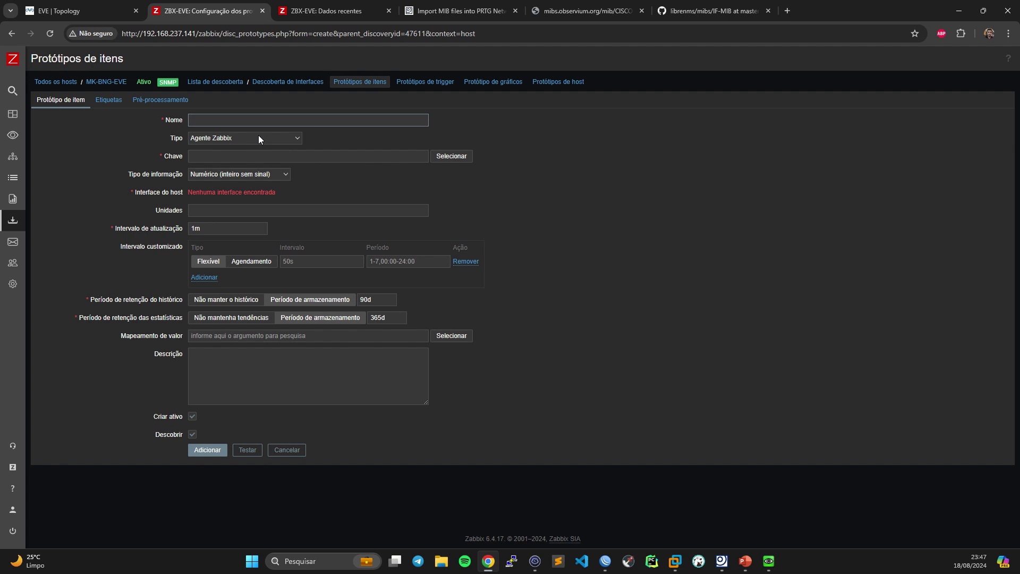
pyautogui.write('nterface Status')
# - Copy {#IFNAMEBEE} from the jq output and append it, making the name 'Interface Status {#IFNAMEBEE}'
pyautogui.click(535, 561)
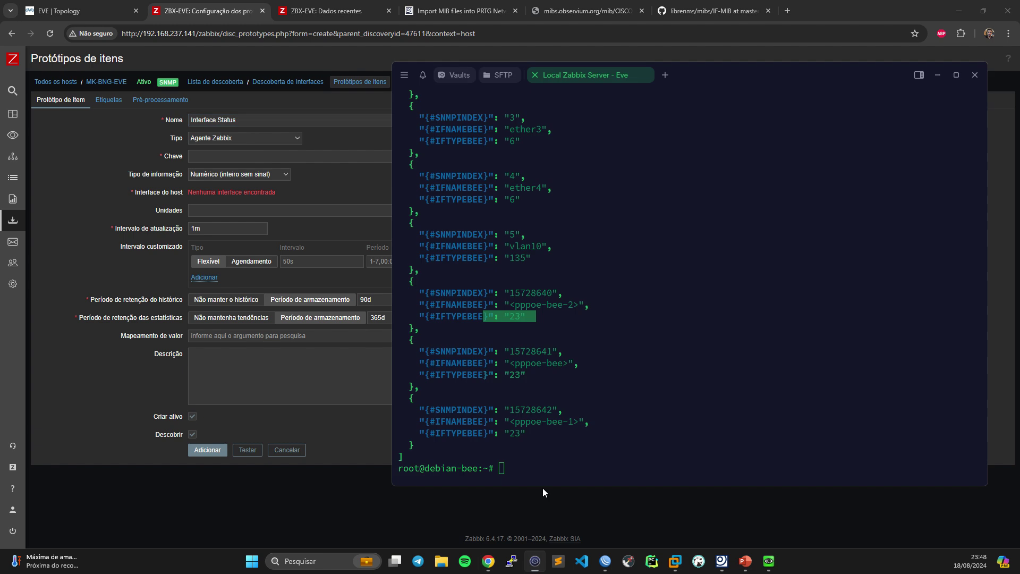
pyautogui.scroll(8, 470, 197)
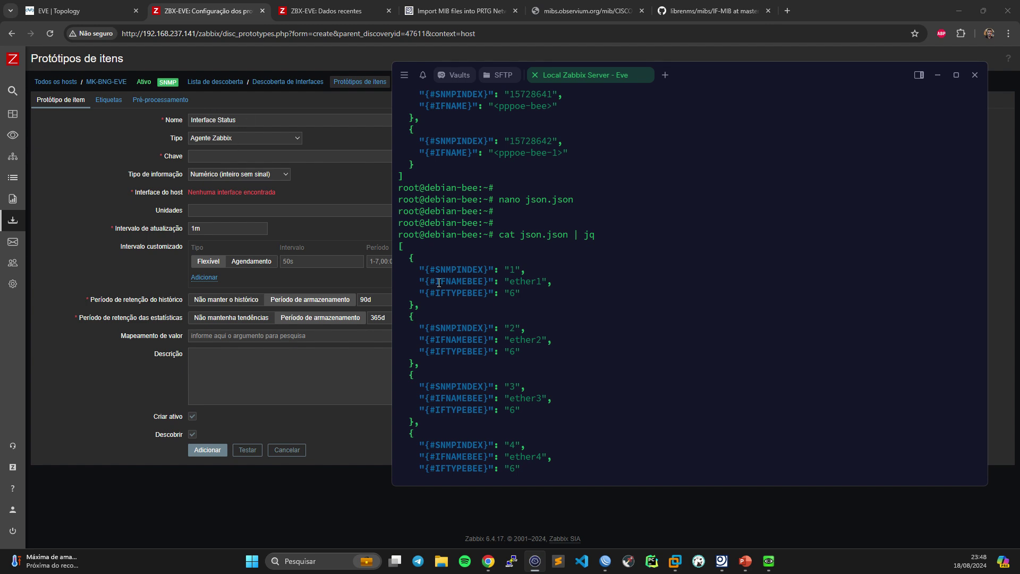
pyautogui.moveTo(425, 282); pyautogui.dragTo(488, 283)
pyautogui.click(266, 118)
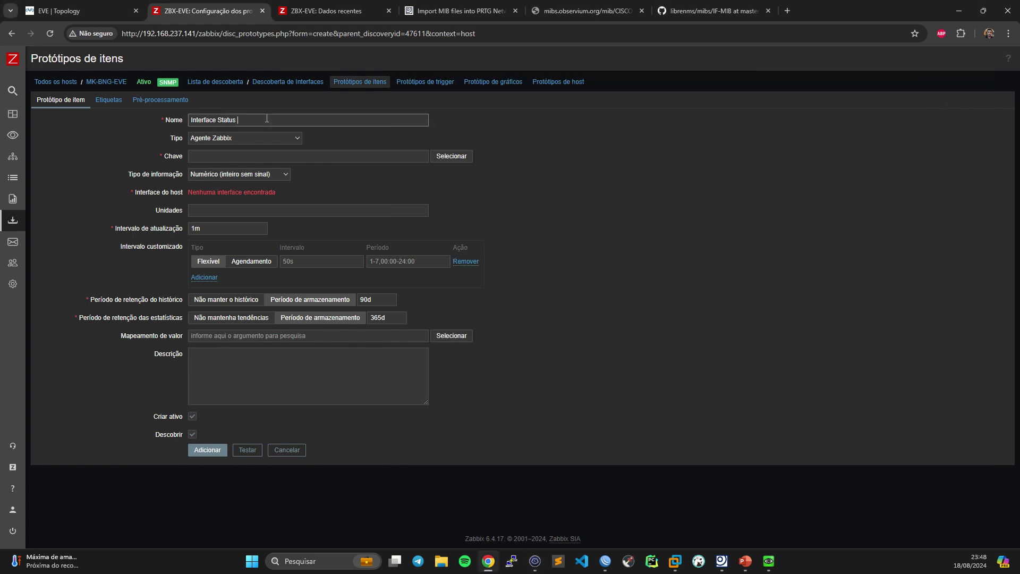
pyautogui.write('{#IFNAMEBEE}')
# - Make the Interface Status prototype an SNMP agent item
pyautogui.click(240, 139)
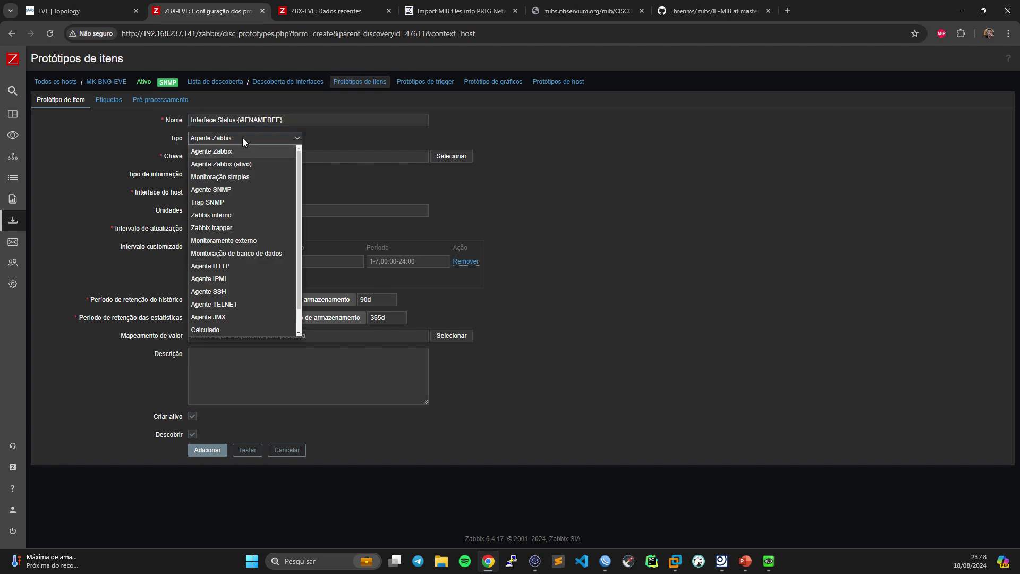
pyautogui.click(224, 190)
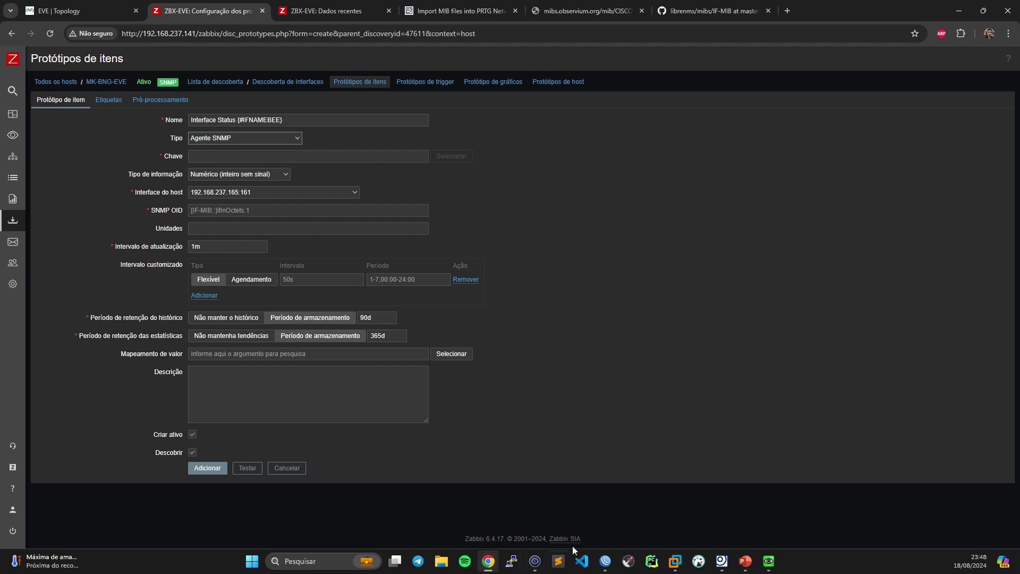
pyautogui.moveTo(537, 566)
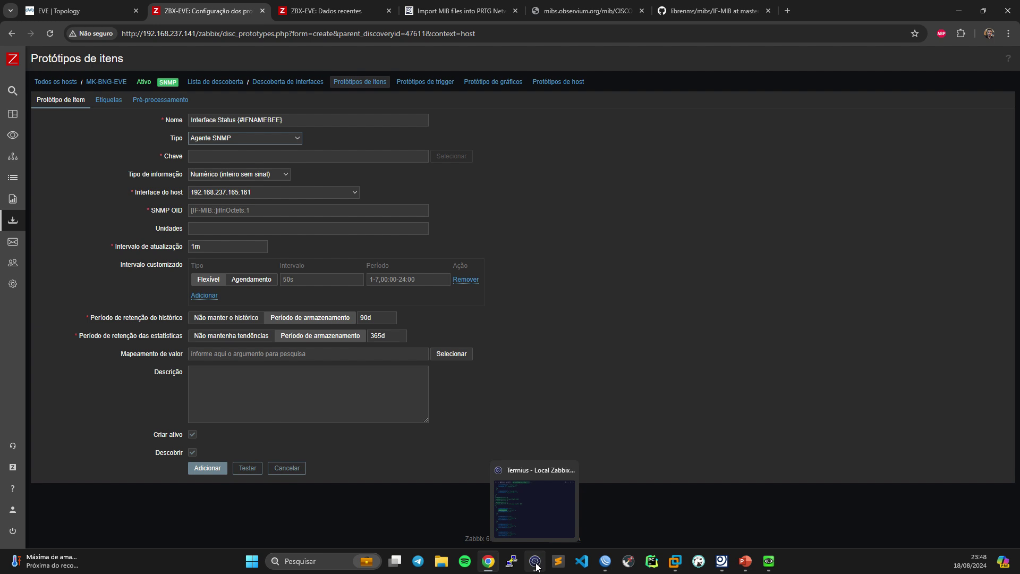
pyautogui.click(558, 483)
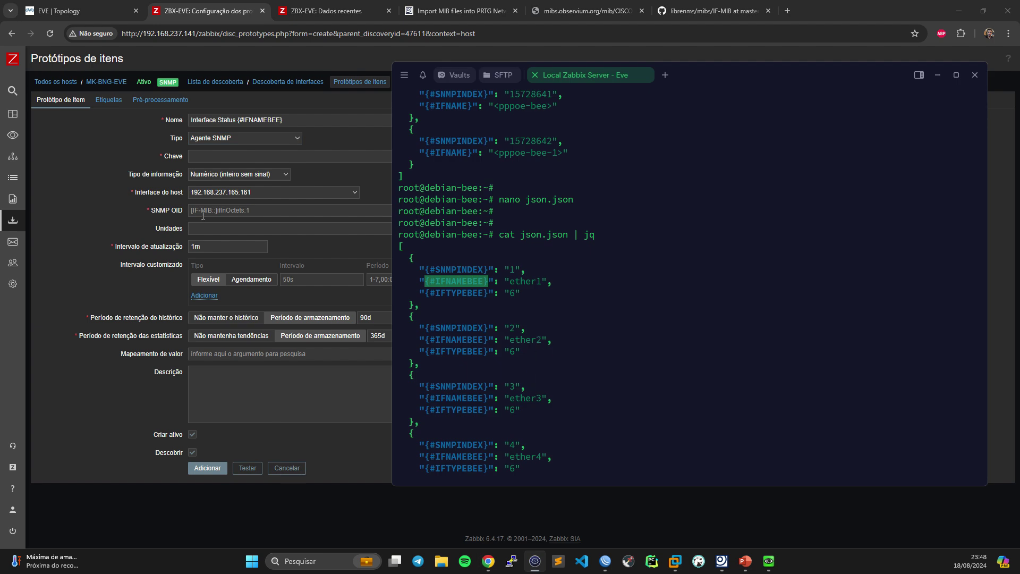
# - Copy the ifOperStatus OID 1.3.6.1.2.1.2.2.1.8 from the MIB importer into the key and SNMP OID
pyautogui.click(738, 502)
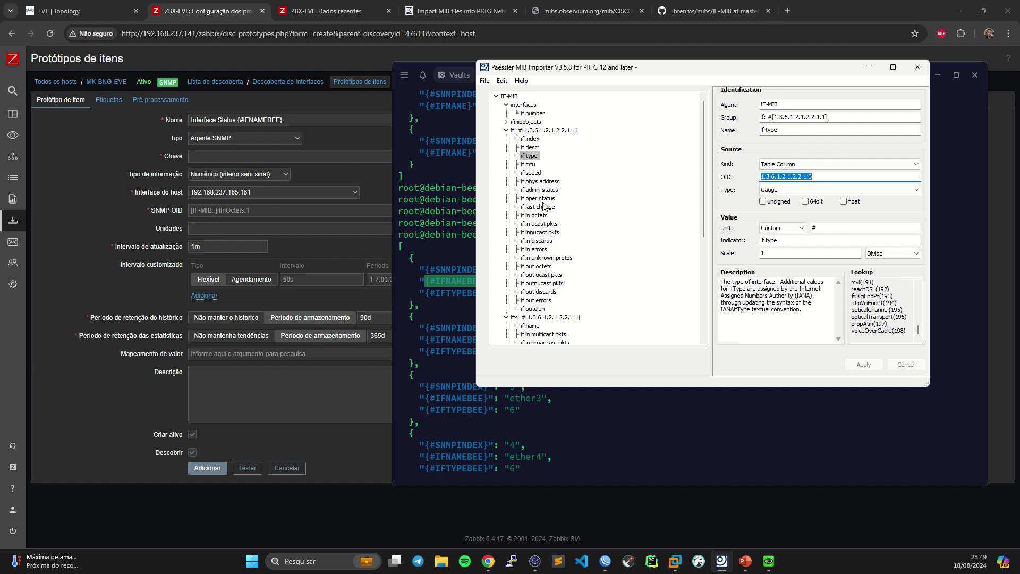
pyautogui.click(538, 199)
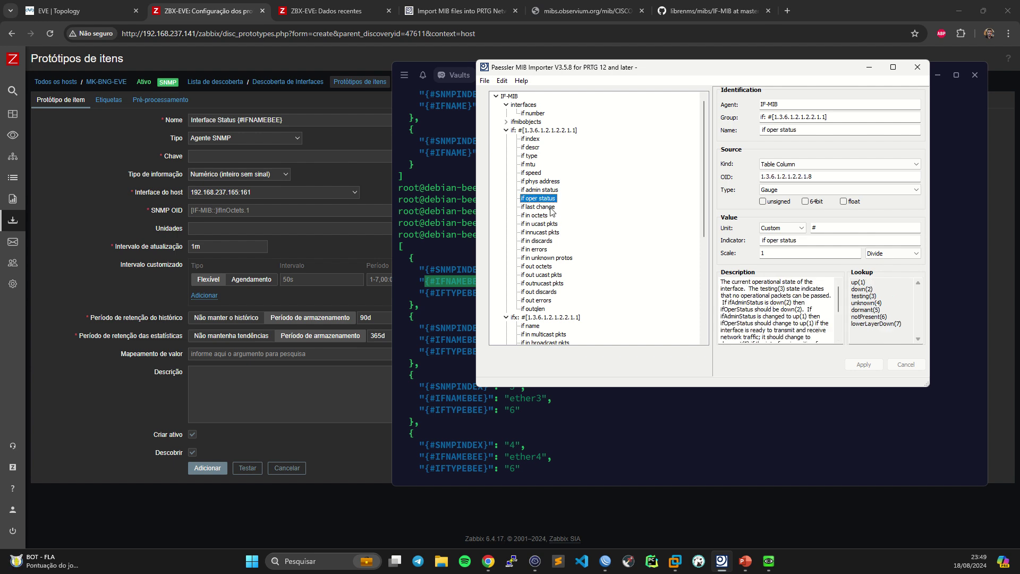
pyautogui.doubleClick(838, 177)
pyautogui.hotkey('ctrl', 'c')
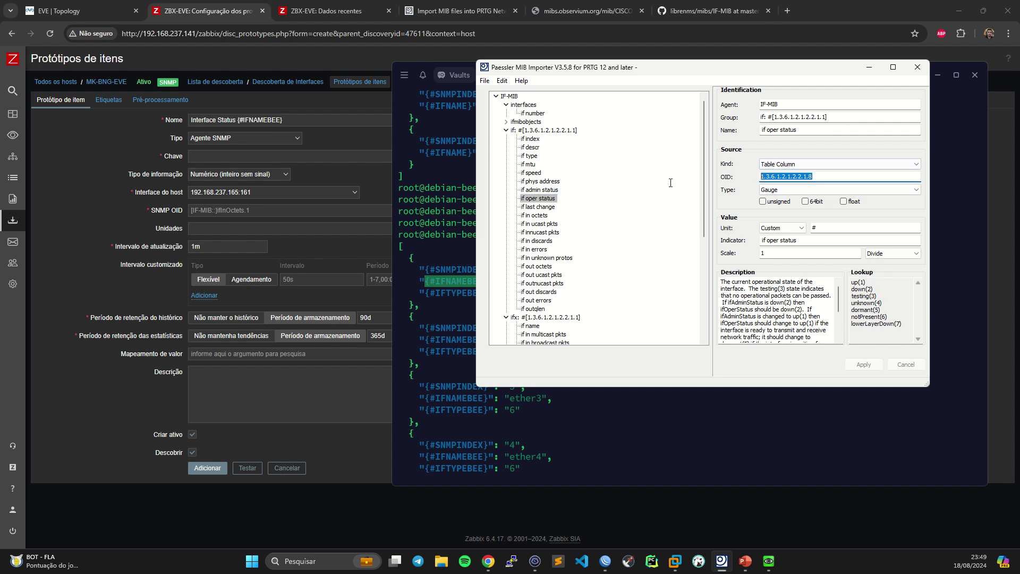
pyautogui.click(240, 156)
pyautogui.hotkey('ctrl', 'v')
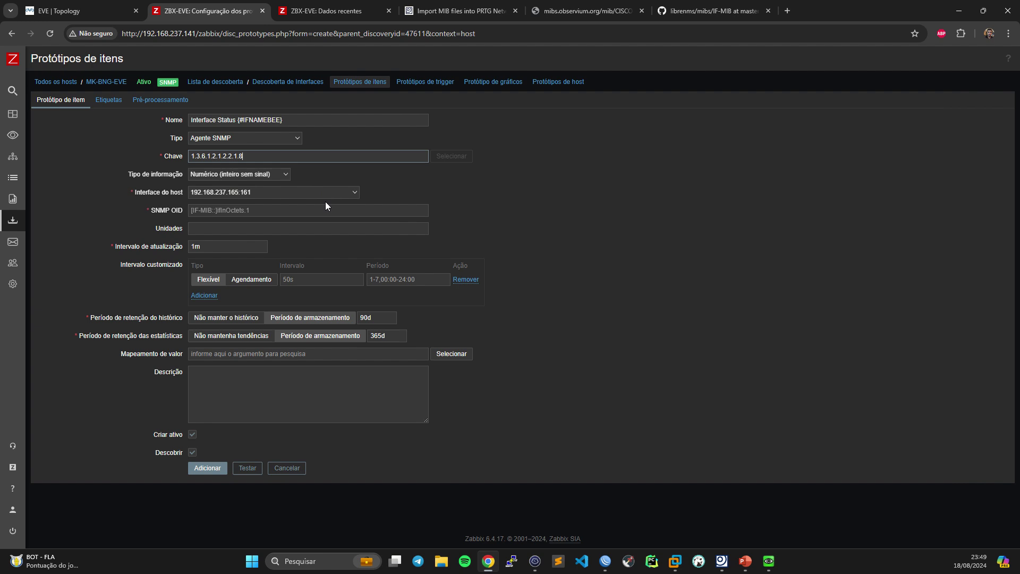
pyautogui.click(291, 210)
pyautogui.hotkey('ctrl', 'v')
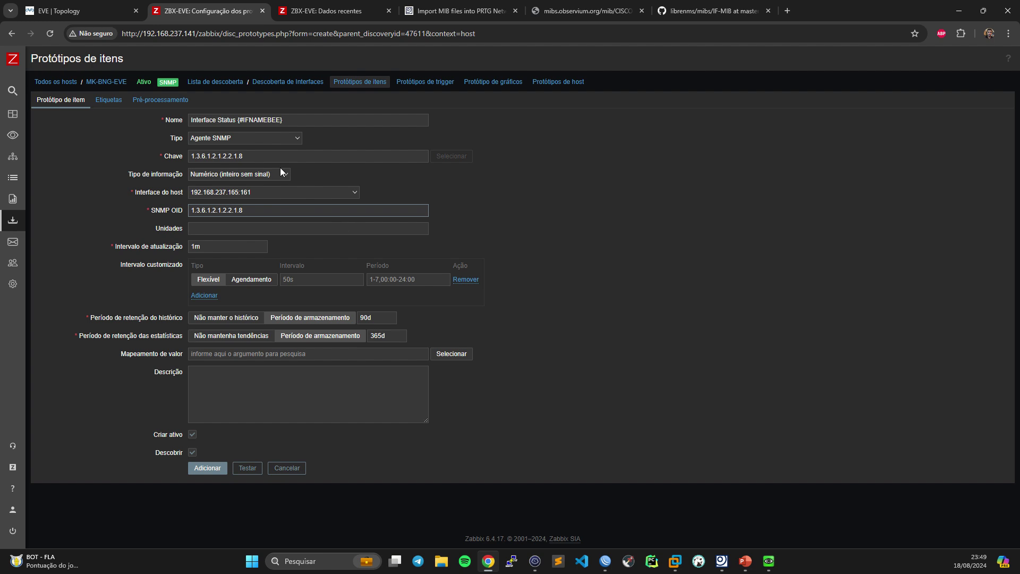
pyautogui.click(243, 156)
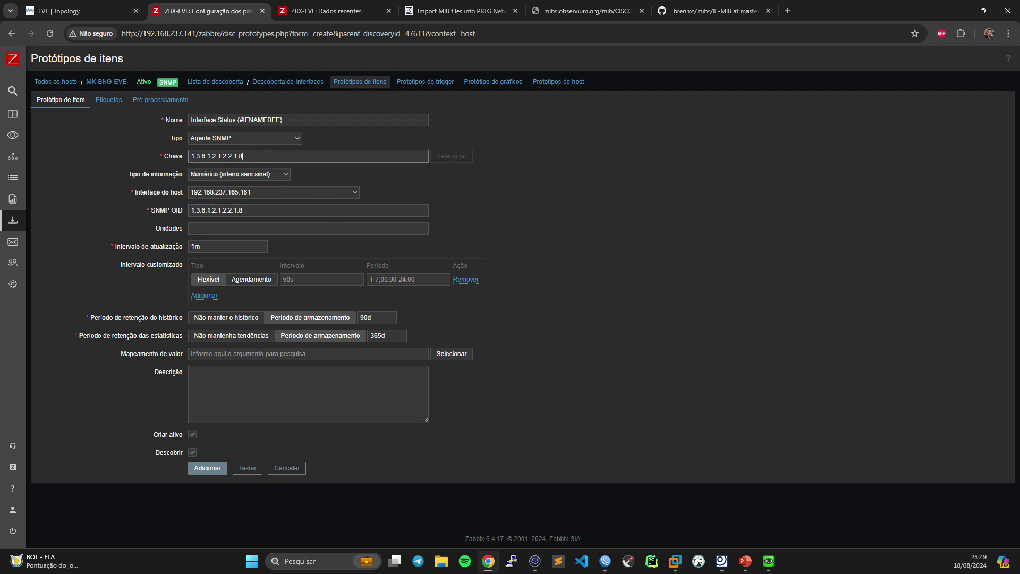
pyautogui.write('1')
# - Submit the prototype and highlight the error saying the key needs a discovery macro
pyautogui.click(207, 468)
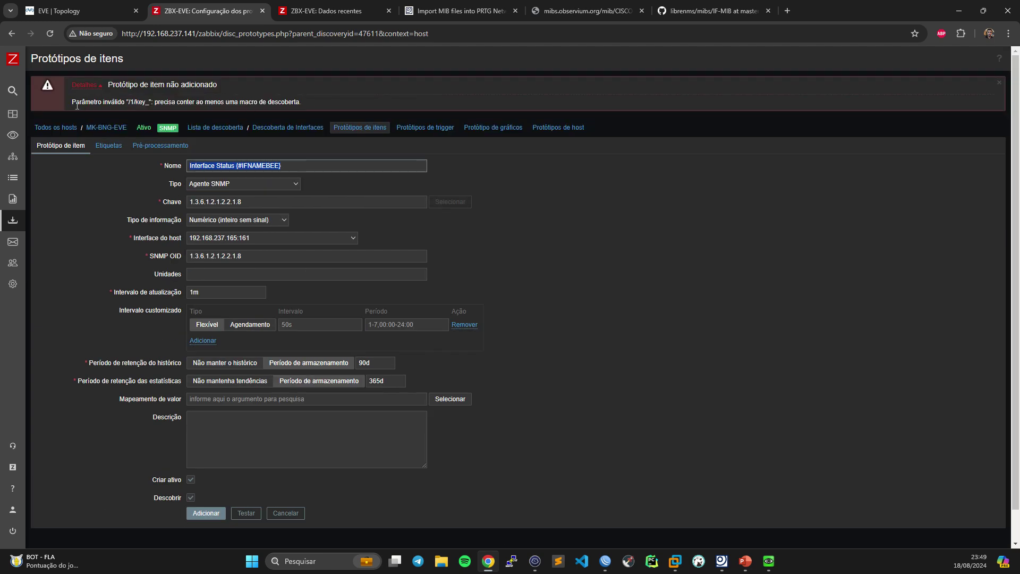
pyautogui.moveTo(84, 103); pyautogui.dragTo(311, 100)
pyautogui.click(197, 101)
pyautogui.click(311, 100)
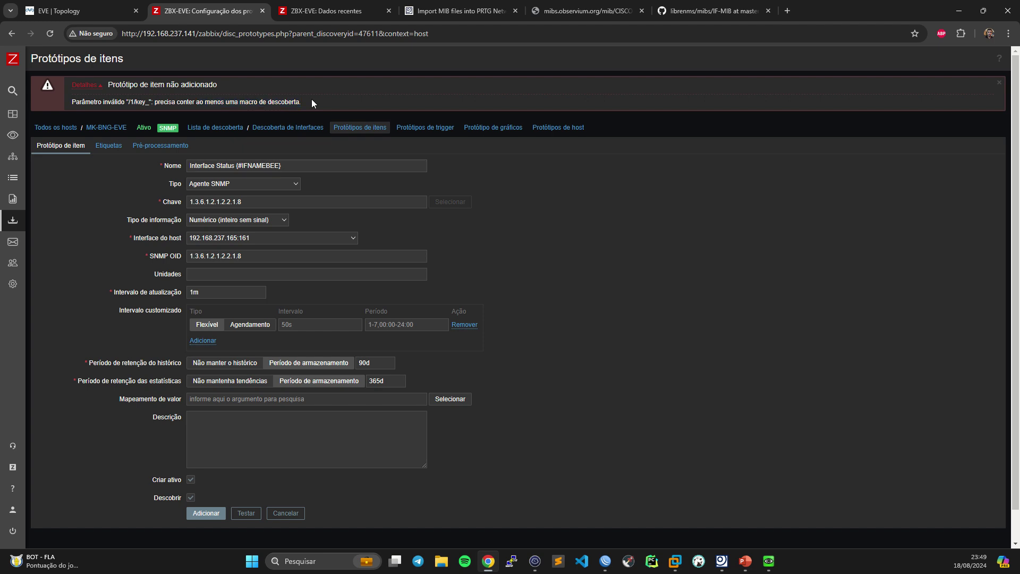
# - Copy the {#SNMPINDEX} macro name from the discovery JSON for the SNMP OID
pyautogui.click(255, 259)
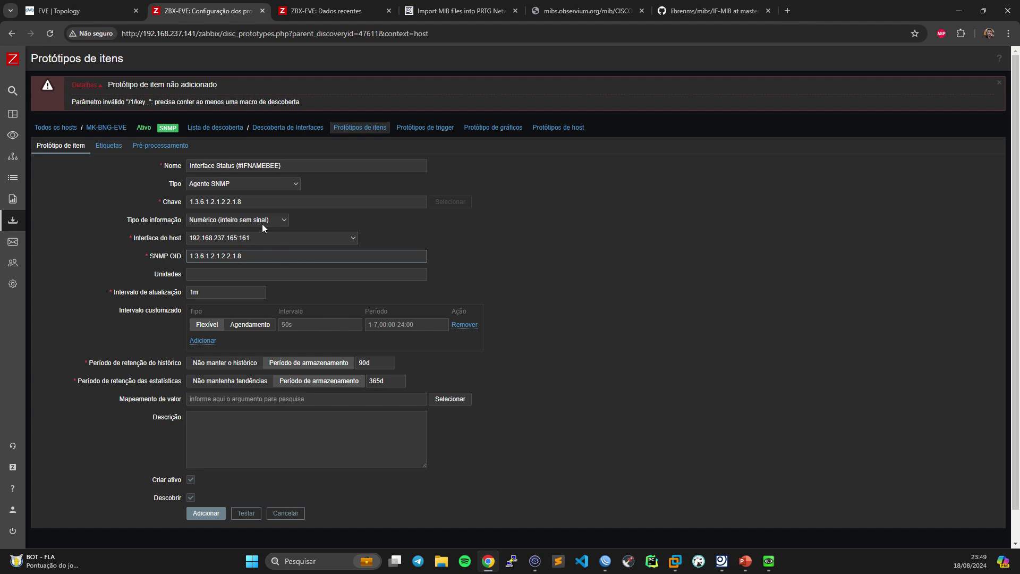
pyautogui.click(535, 560)
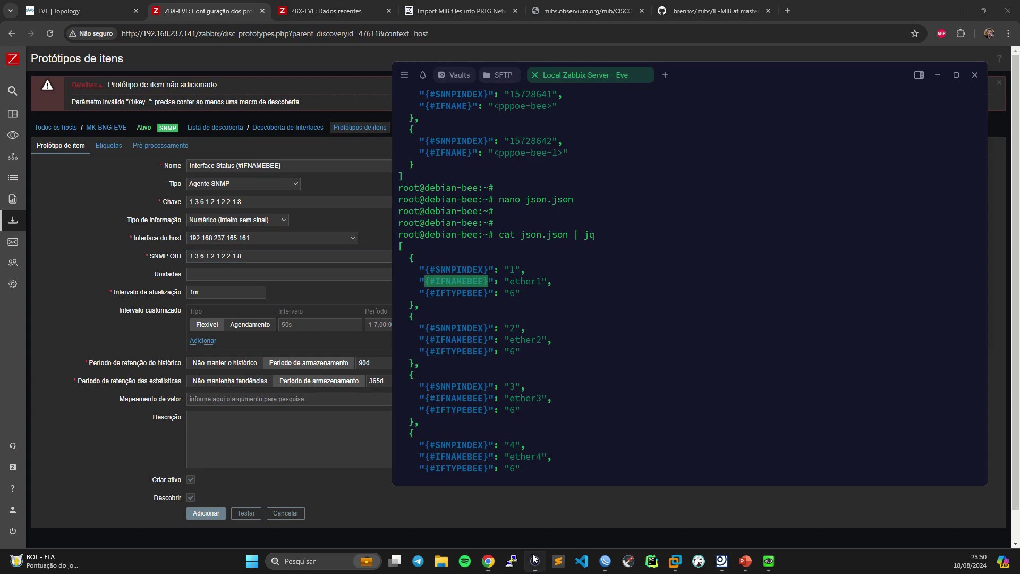
pyautogui.scroll(-2, 496, 242)
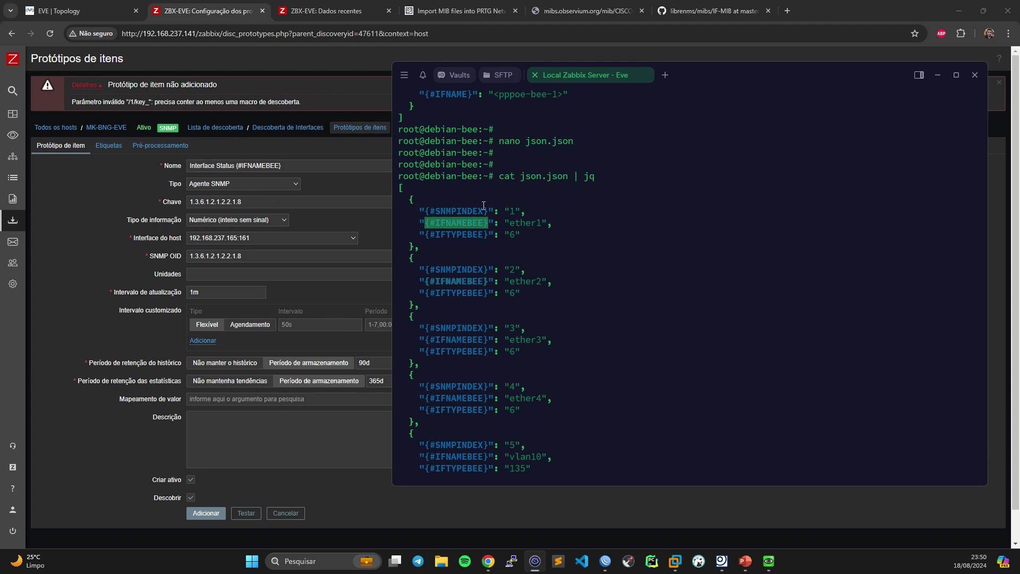
pyautogui.moveTo(488, 210); pyautogui.dragTo(427, 211)
pyautogui.hotkey('ctrl', 'c')
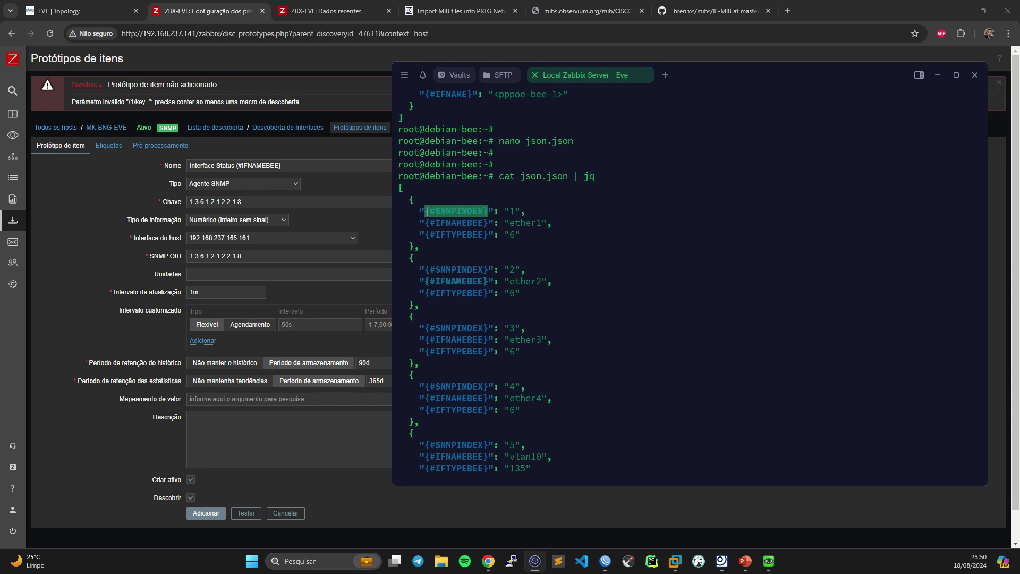
pyautogui.click(299, 256)
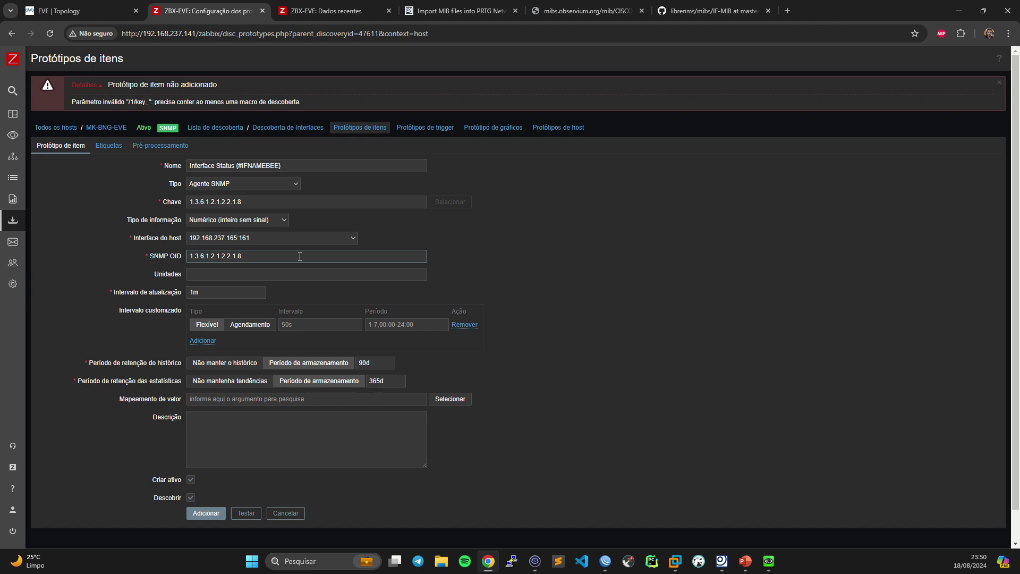
# - Append {#SNMPINDEX} to both the SNMP OID and the item key, resubmitting the prototype
pyautogui.hotkey('ctrl', 'v')
pyautogui.click(255, 203)
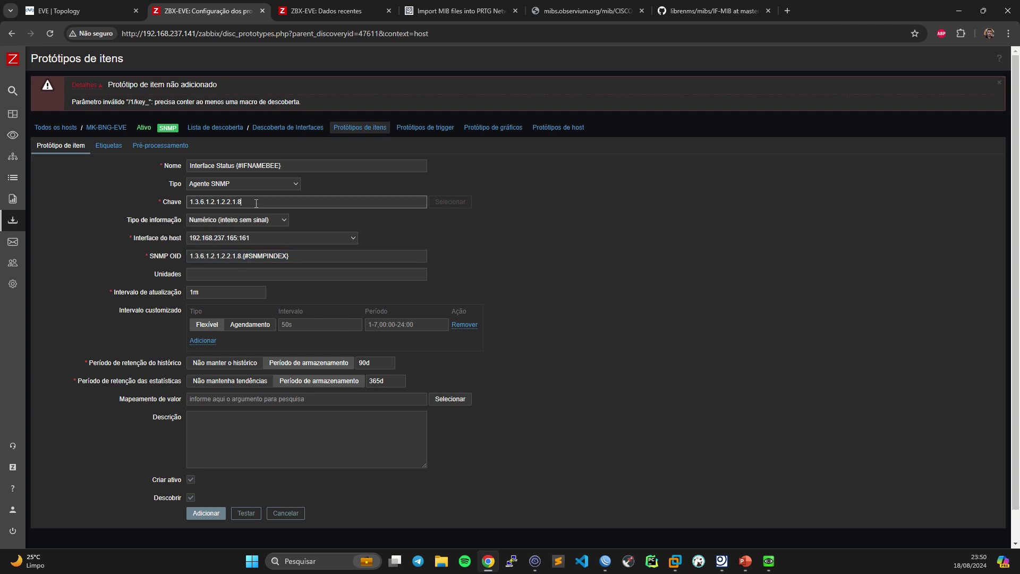
pyautogui.click(206, 513)
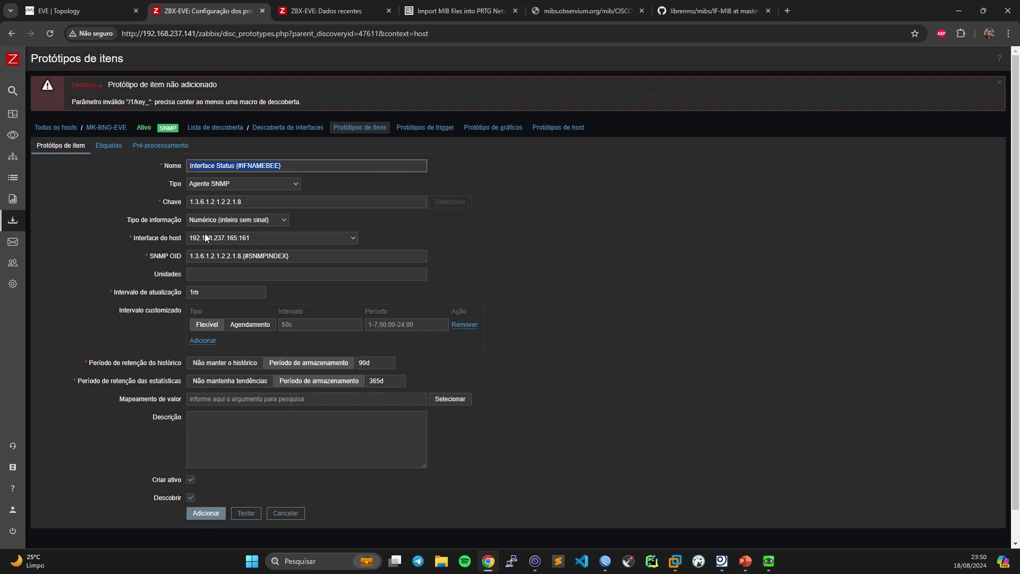
pyautogui.click(261, 204)
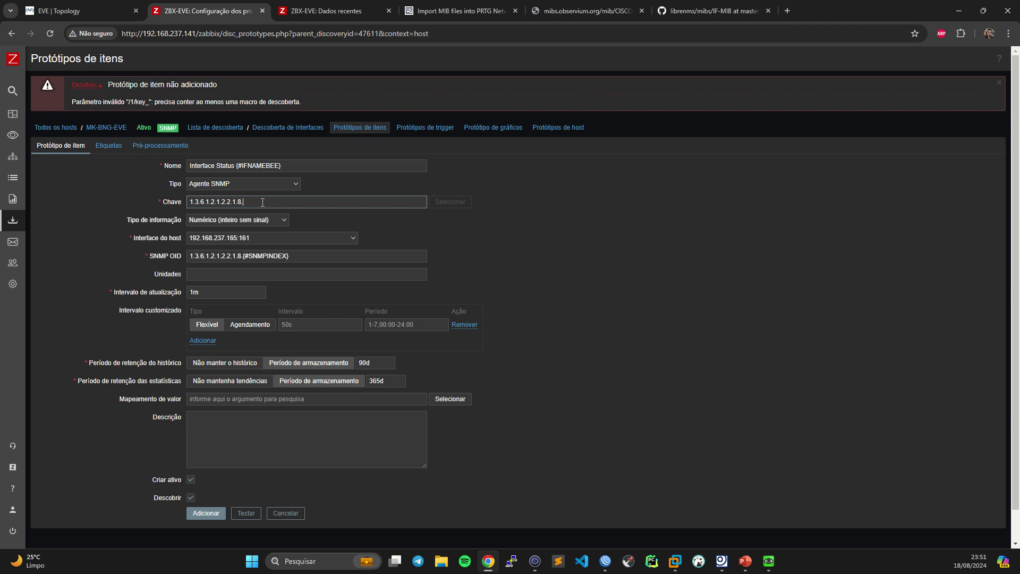
pyautogui.hotkey('ctrl', 'v')
pyautogui.click(198, 513)
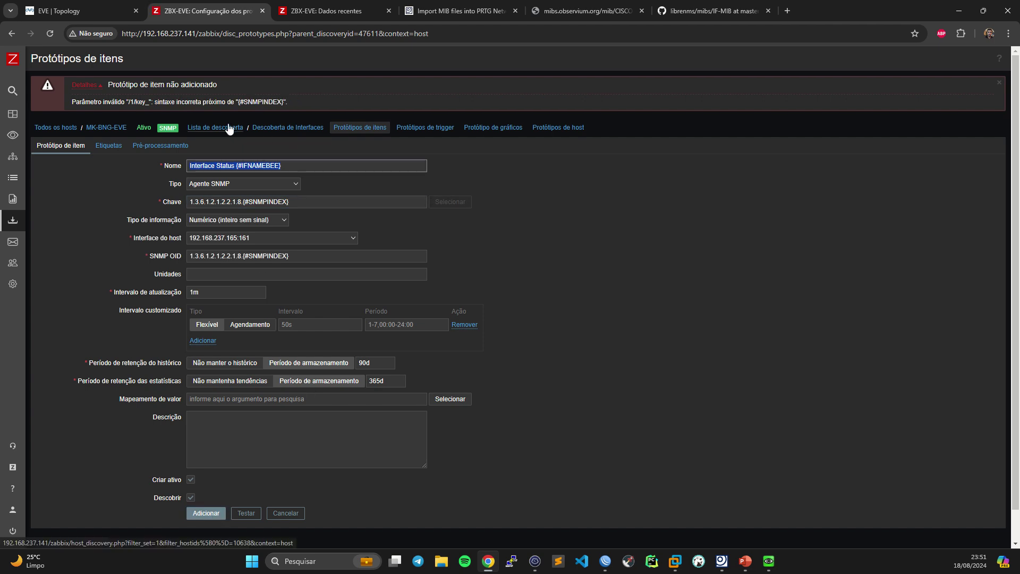
# - Wrap {#SNMPINDEX} in square brackets in the key, making it 1.3.6.1.2.1.2.2.1.8.[{#SNMPINDEX}]
pyautogui.click(302, 202)
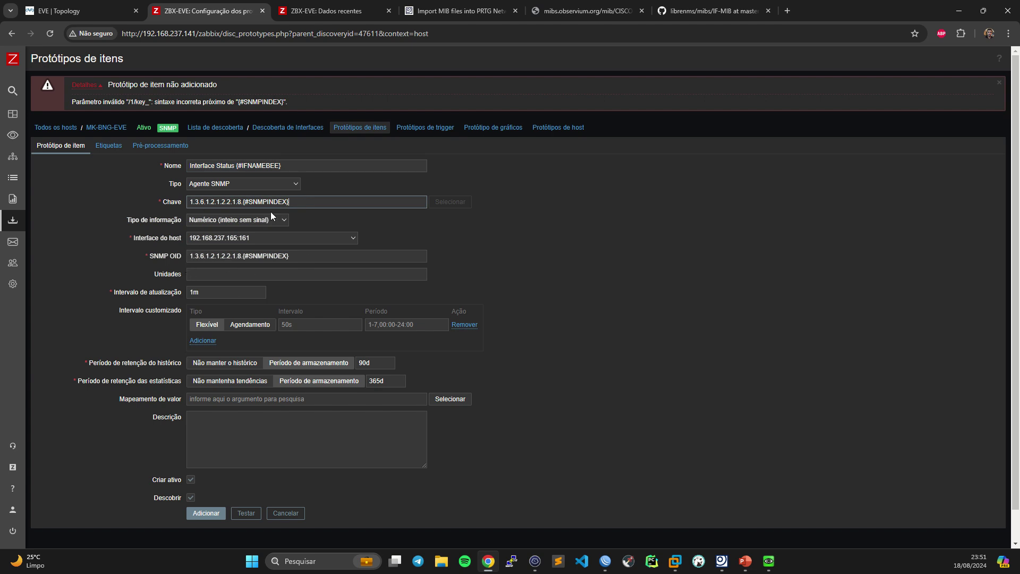
pyautogui.click(242, 202)
pyautogui.write('[')
pyautogui.press('End')
pyautogui.write(']')
# - Tag the prototype with the name 'Networjk Interfaces BuitsStatus'
pyautogui.click(106, 148)
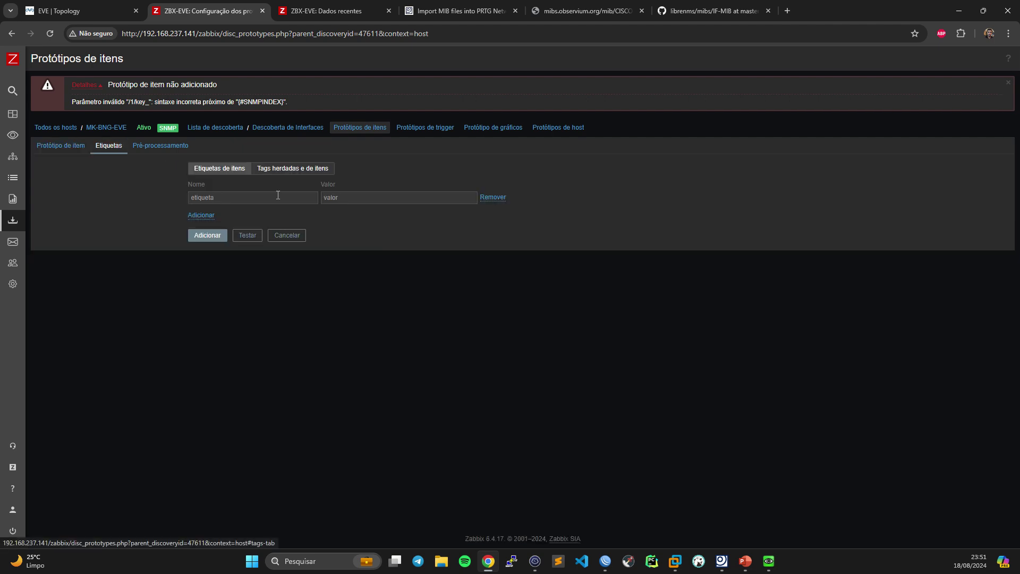
pyautogui.click(265, 197)
pyautogui.write('Net')
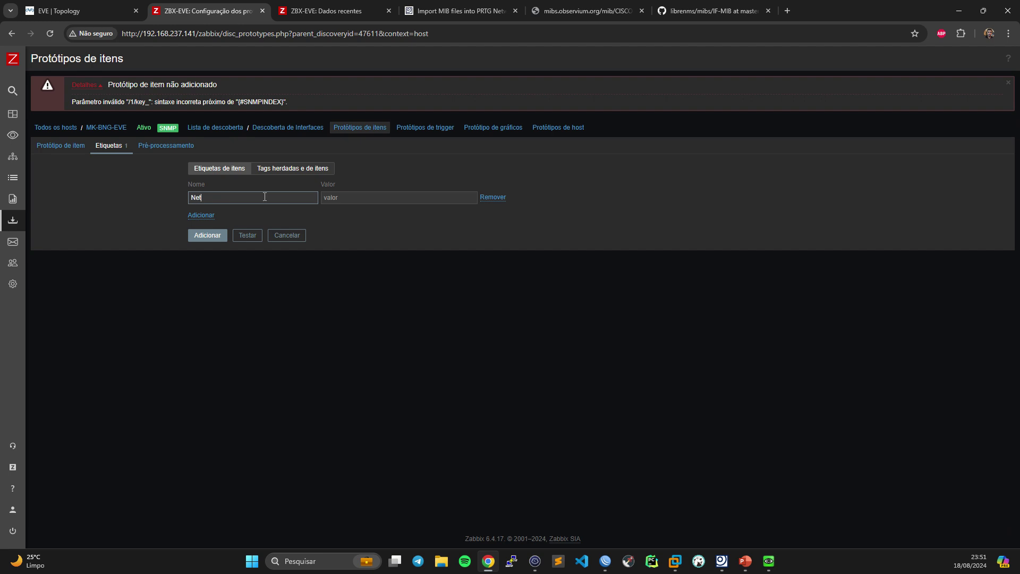
pyautogui.write('w')
pyautogui.write('or')
pyautogui.write('j')
pyautogui.write('k Interfaces')
pyautogui.write(' Bu')
pyautogui.write('its')
pyautogui.write('Status')
# - Set the prototype's history retention to 7d and save it
pyautogui.click(76, 145)
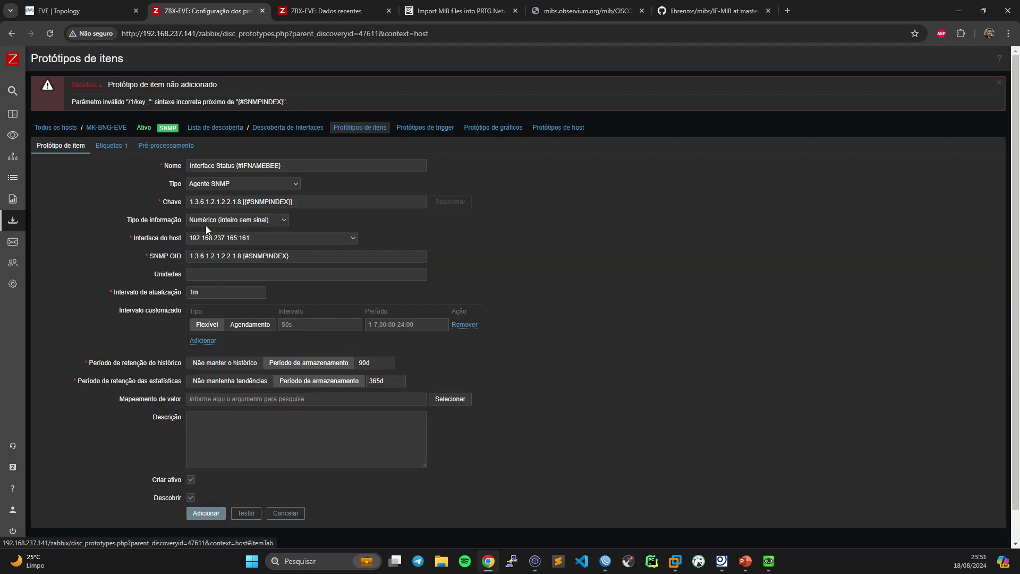
pyautogui.click(335, 366)
pyautogui.write('7d')
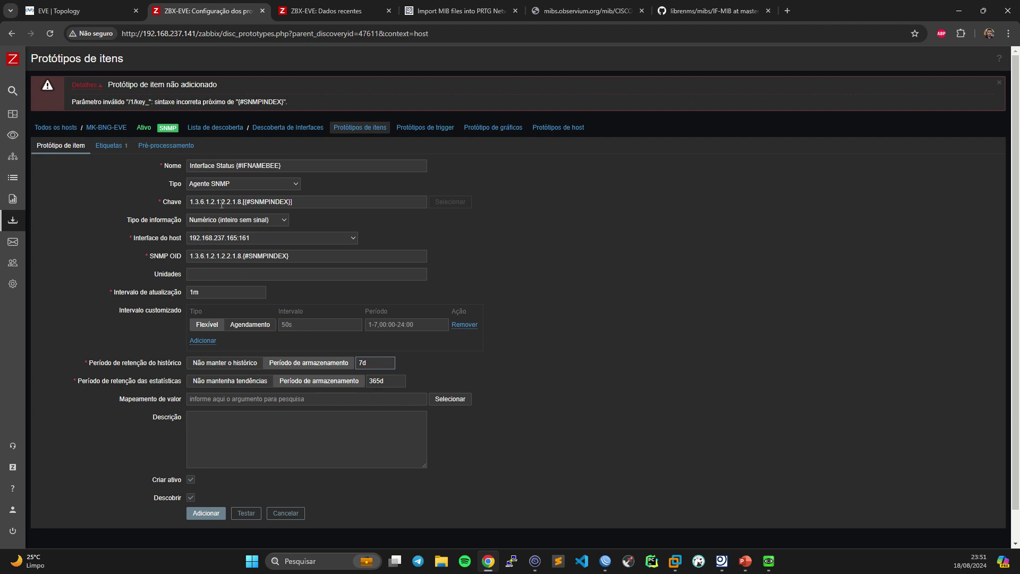
pyautogui.click(204, 513)
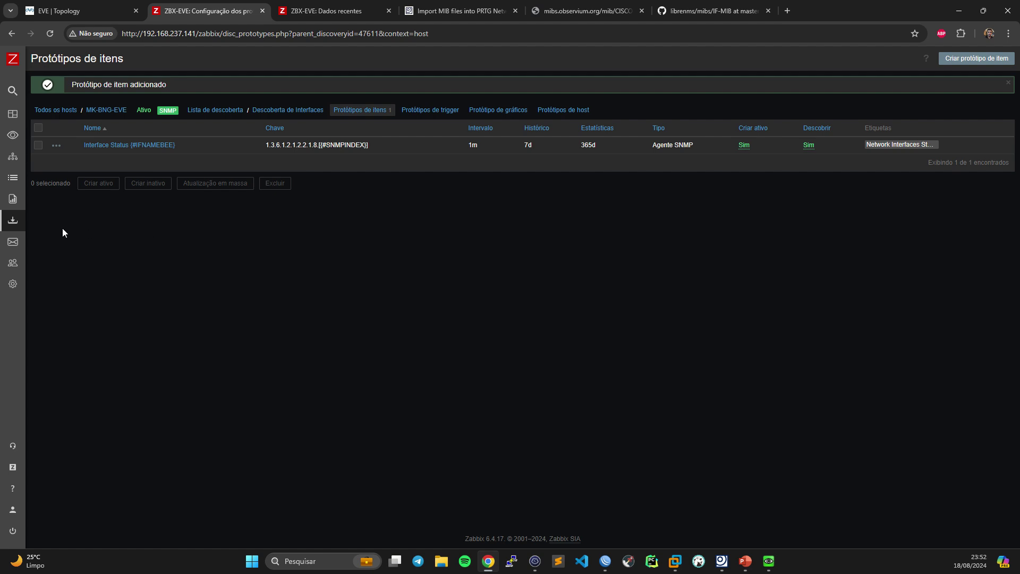
# - Go to the MK-BNG-EVE host's discovery rules from the Hosts list
pyautogui.click(42, 275)
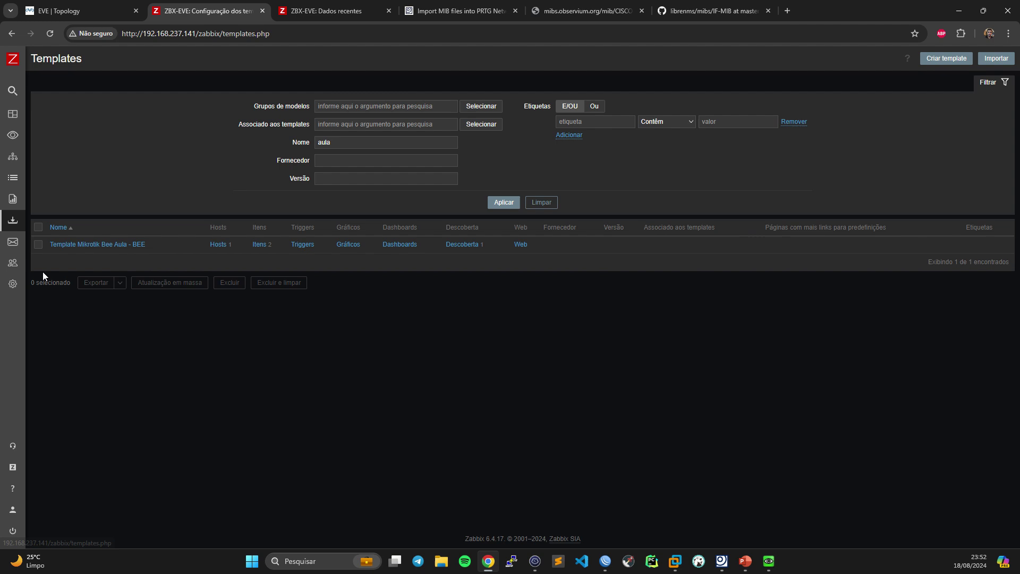
pyautogui.moveTo(12, 243)
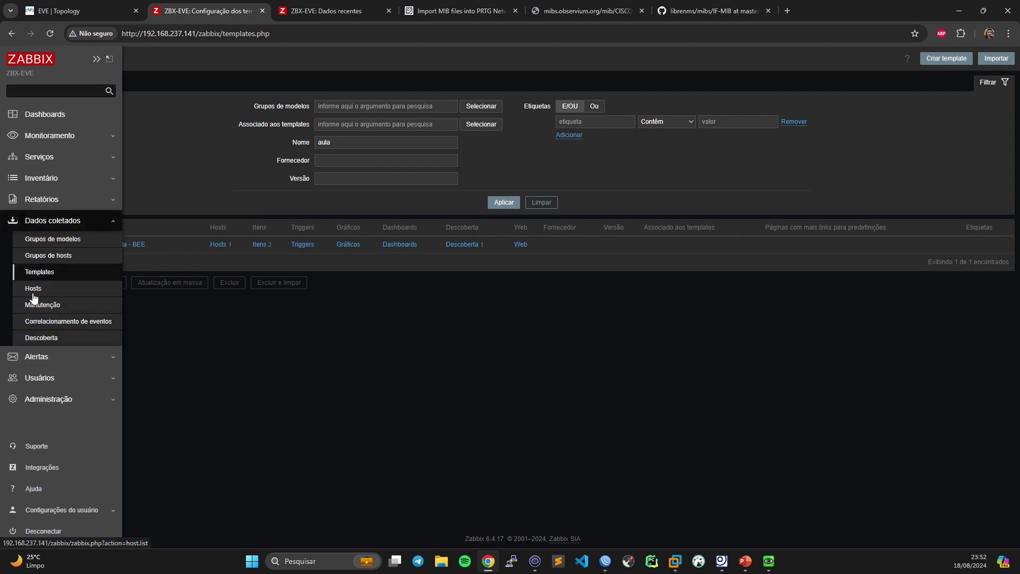
pyautogui.click(33, 292)
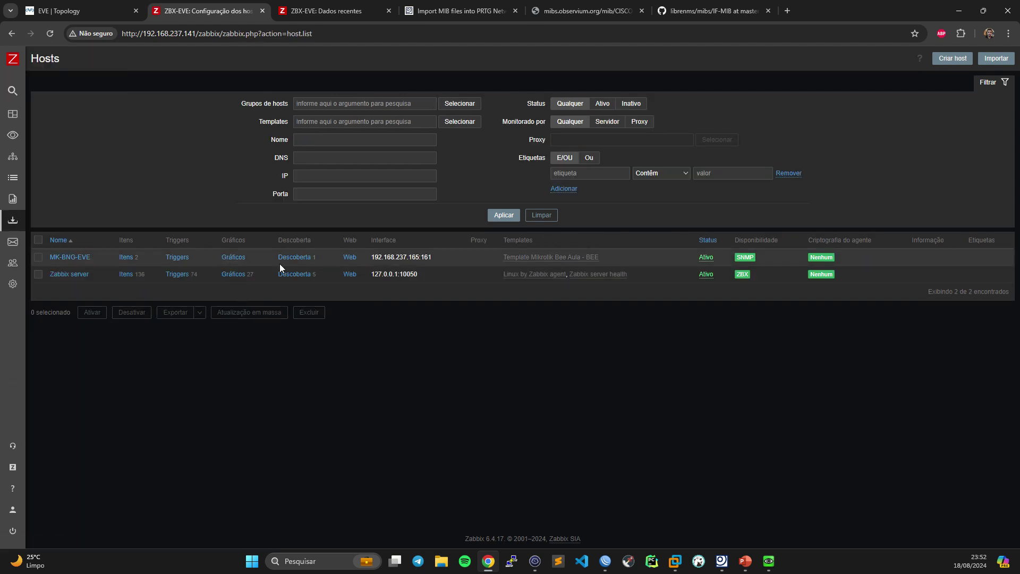
pyautogui.click(291, 258)
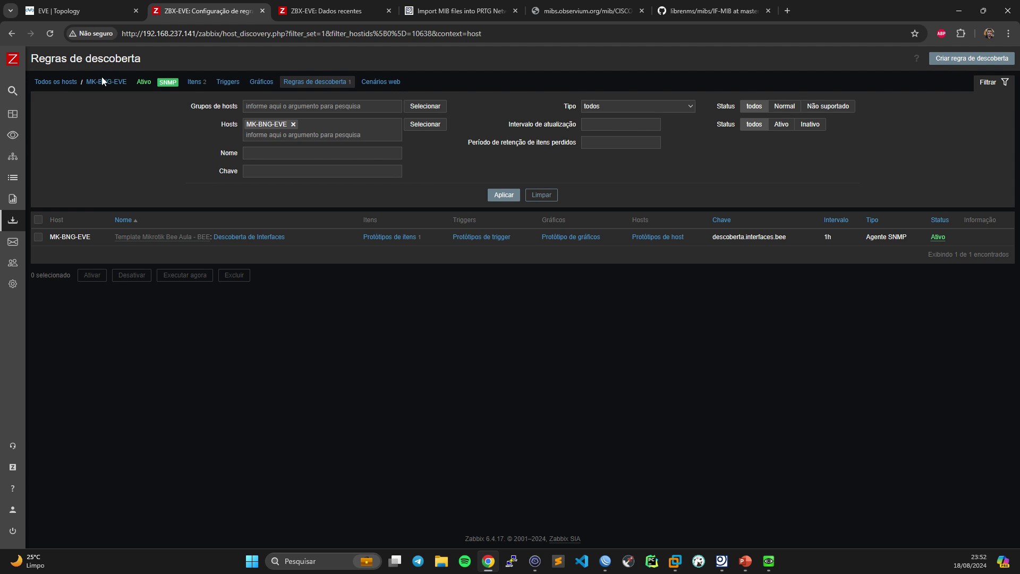
pyautogui.click(194, 82)
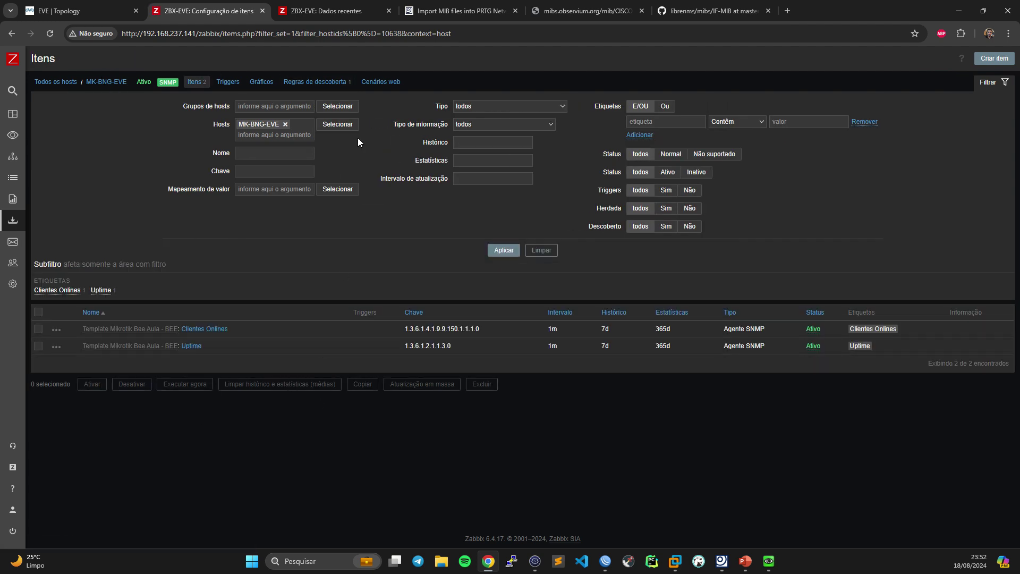
pyautogui.click(311, 82)
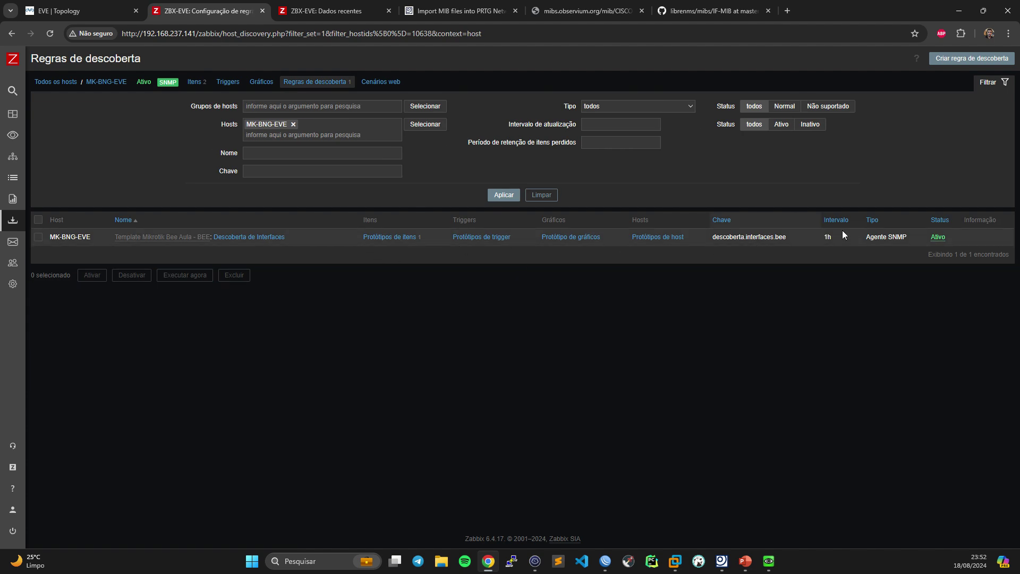
# - Run the Descoberta de Interfaces rule immediately, twice
pyautogui.click(39, 237)
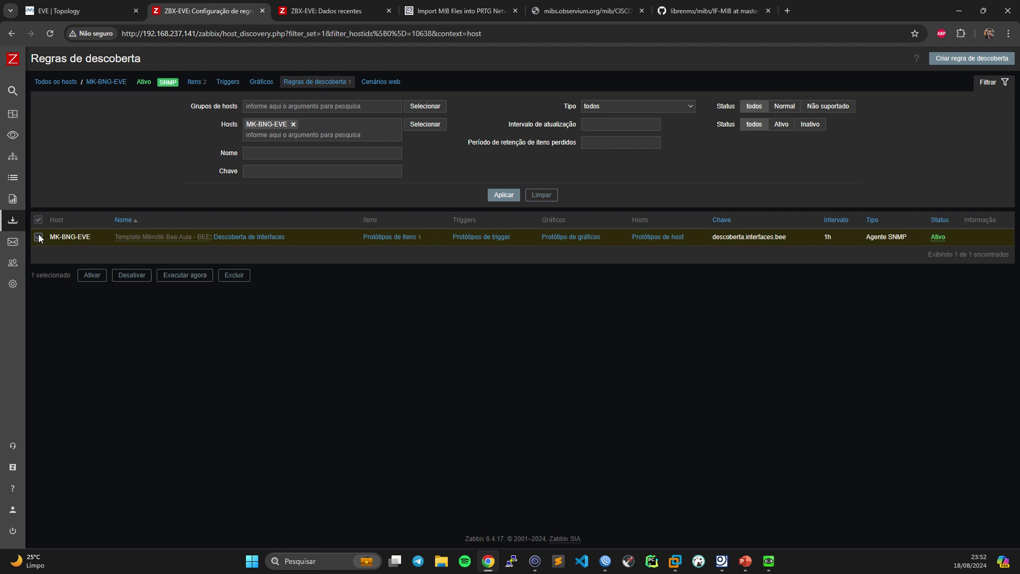
pyautogui.click(181, 275)
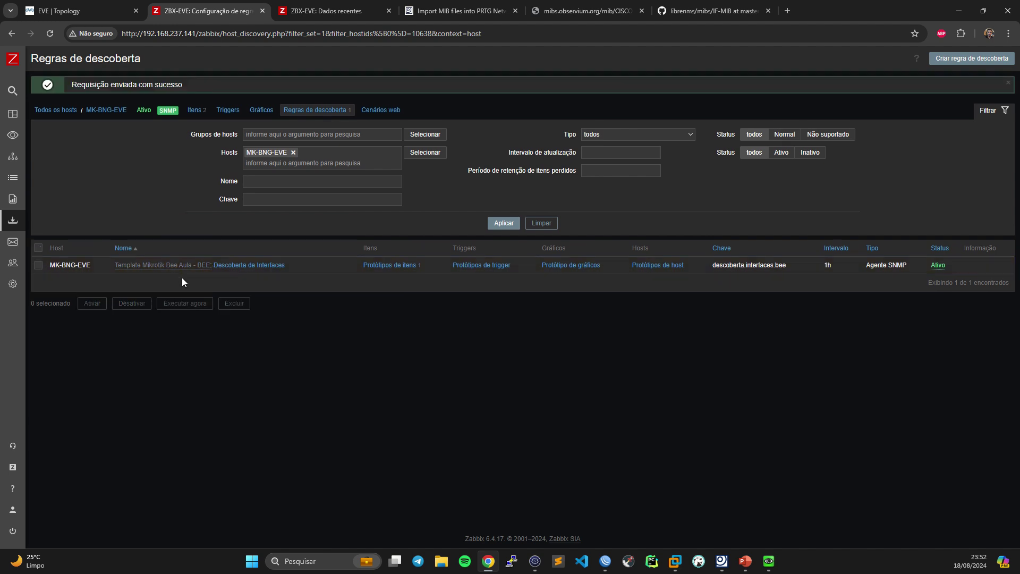
pyautogui.click(37, 267)
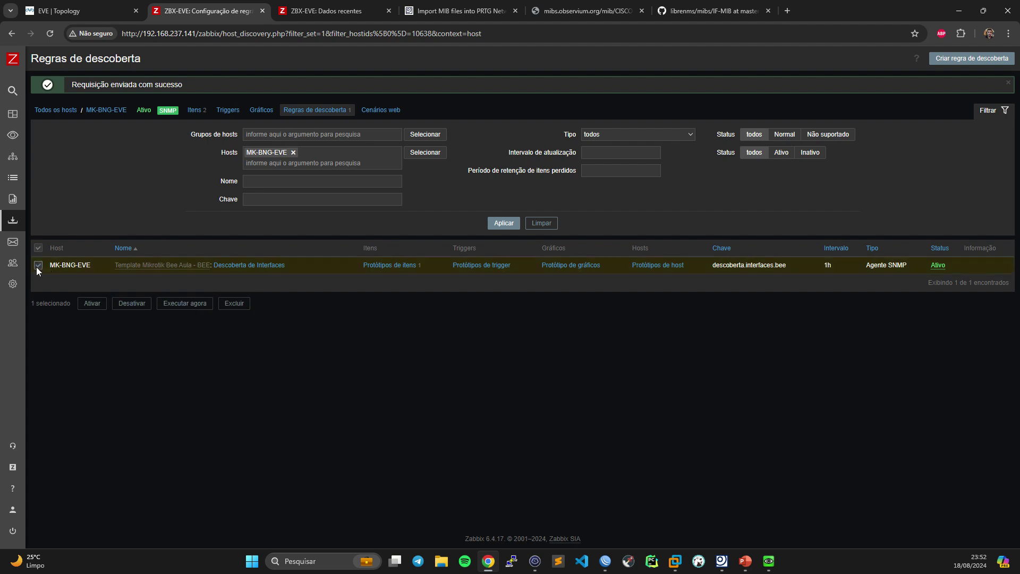
pyautogui.click(182, 304)
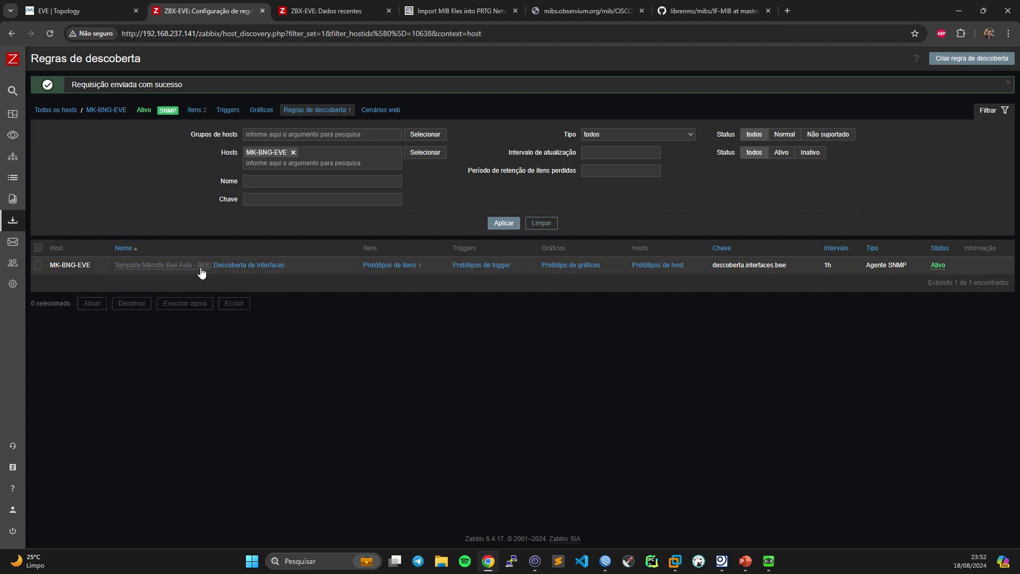
pyautogui.click(56, 111)
pyautogui.click(125, 259)
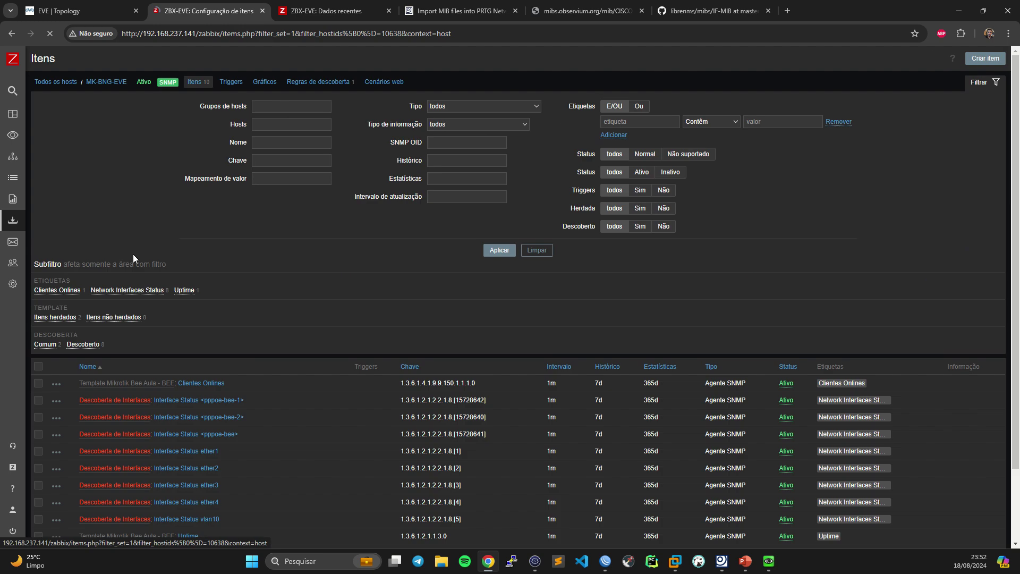
pyautogui.scroll(-3, 261, 340)
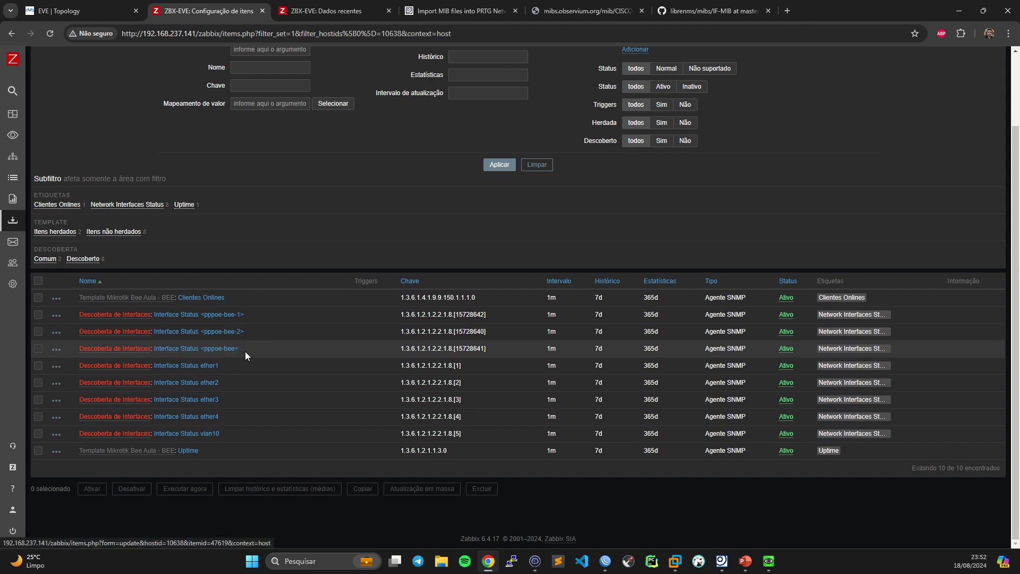
pyautogui.moveTo(518, 355); pyautogui.dragTo(217, 349)
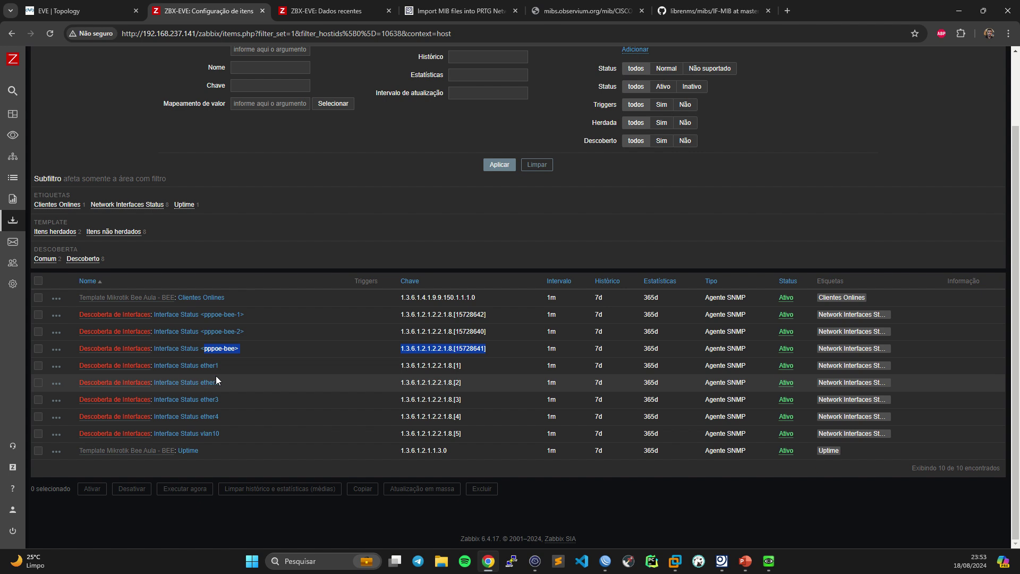
pyautogui.click(531, 557)
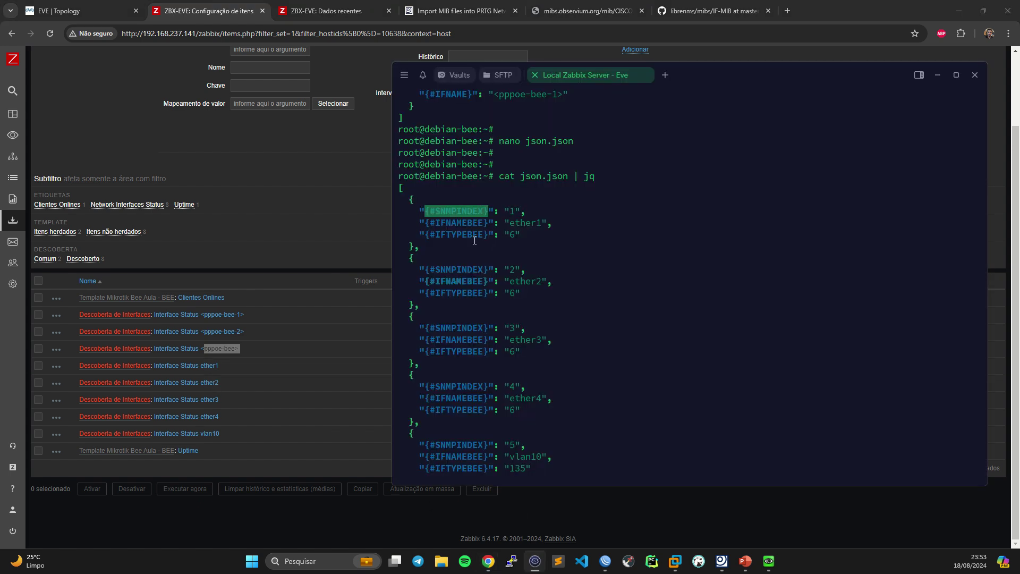
pyautogui.click(311, 204)
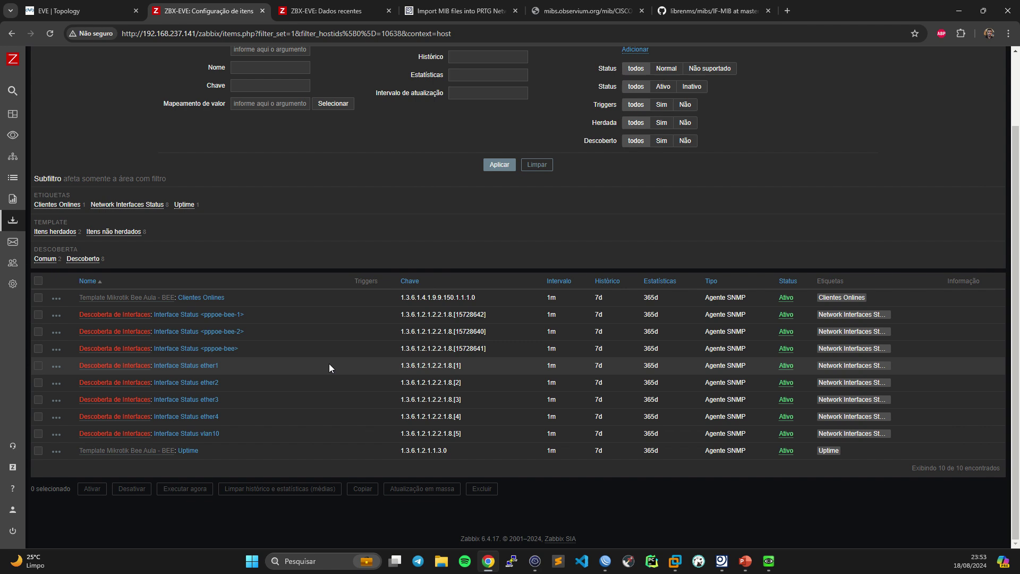
pyautogui.doubleClick(456, 366)
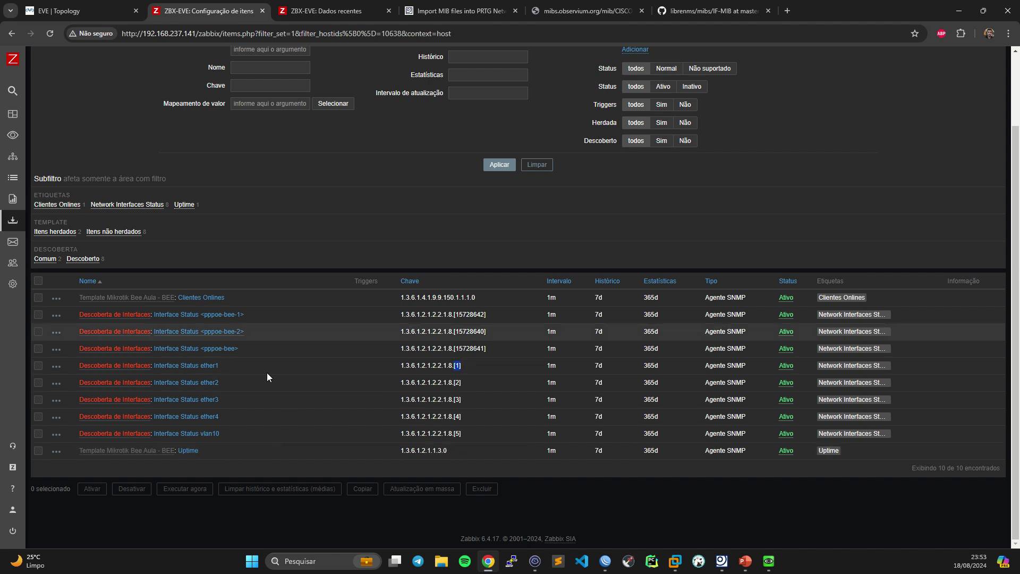
pyautogui.scroll(2, 244, 211)
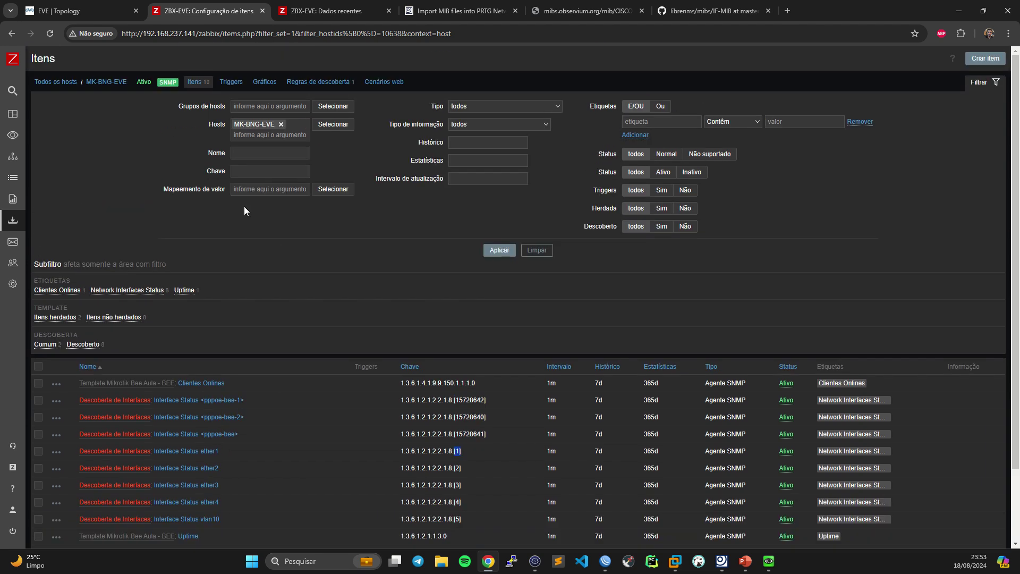
pyautogui.moveTo(13, 220)
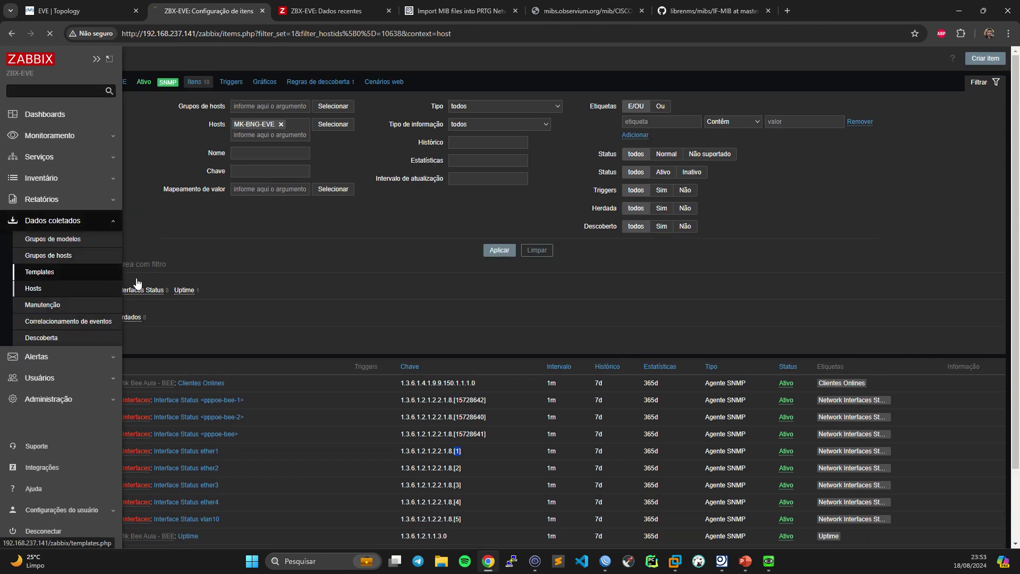
pyautogui.click(21, 255)
# - Open the template's Descoberta de Interfaces rule and set the filter macro to {#IFTYPEBEE}
pyautogui.click(469, 246)
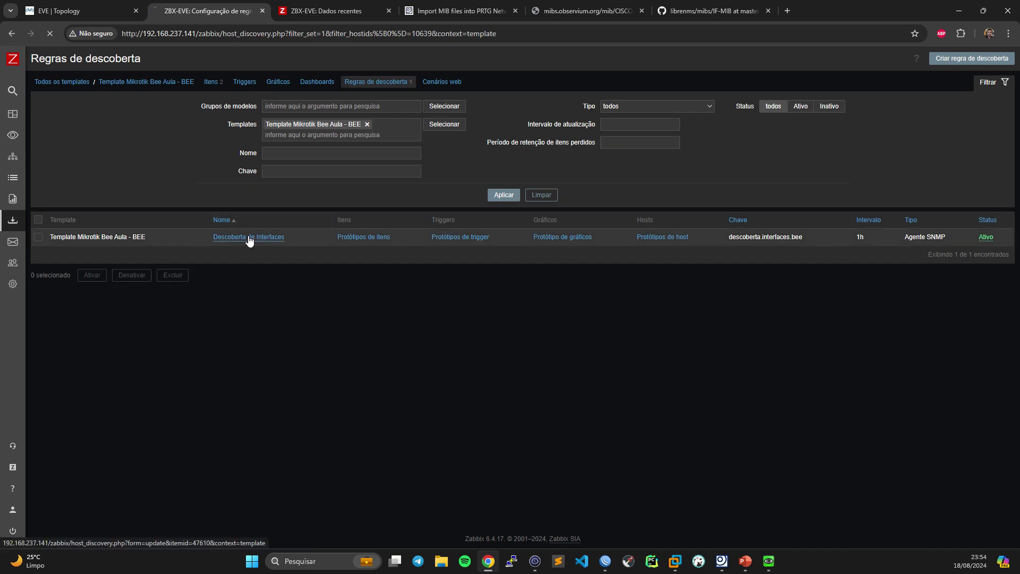
pyautogui.click(250, 236)
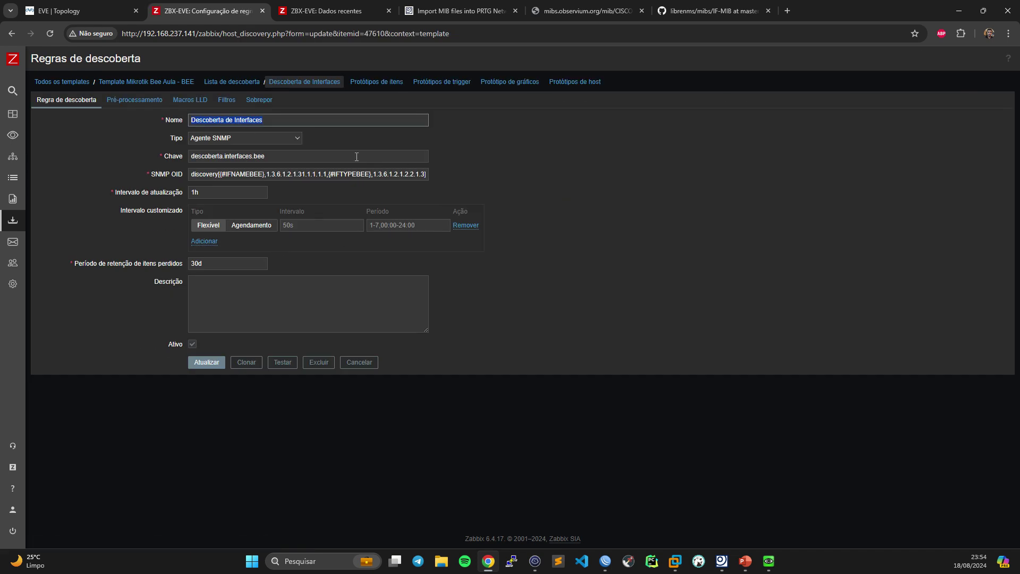
pyautogui.moveTo(371, 174); pyautogui.dragTo(332, 177)
pyautogui.hotkey('ctrl', 'c')
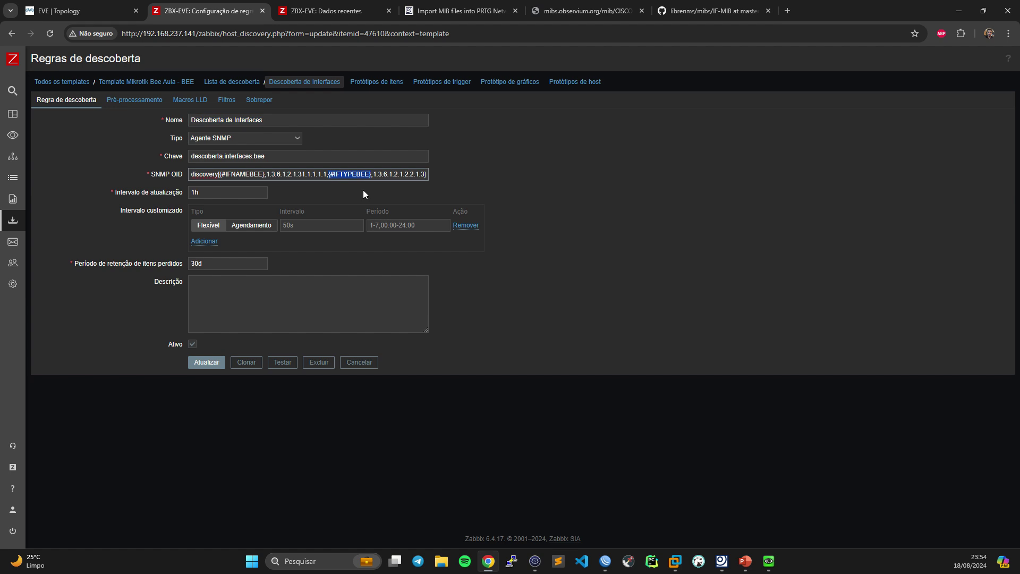
pyautogui.click(226, 100)
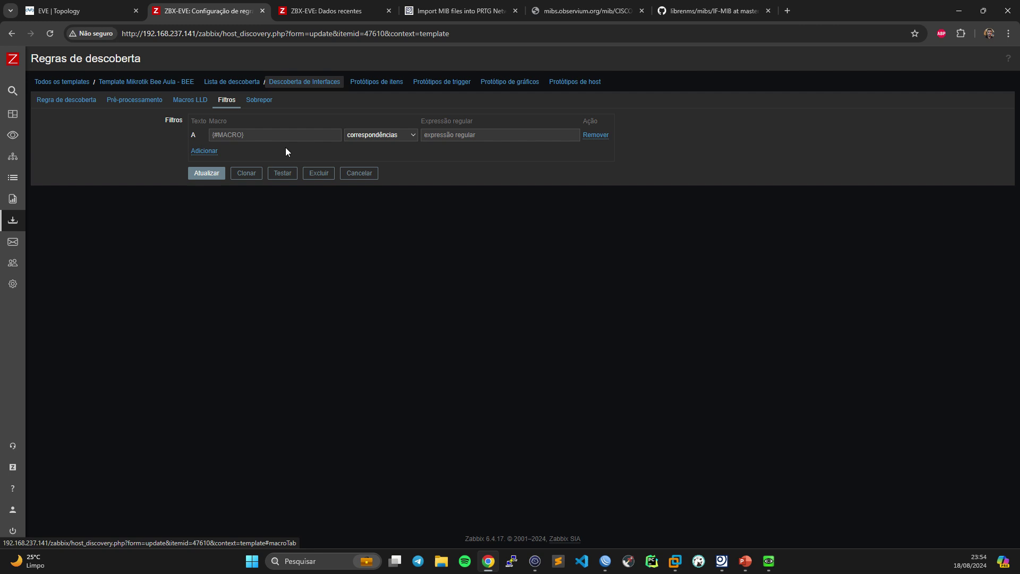
pyautogui.click(250, 130)
pyautogui.hotkey('ctrl', 'v')
# - Enter ^6 as the filter regex and review the interface types in the discovery JSON
pyautogui.click(448, 139)
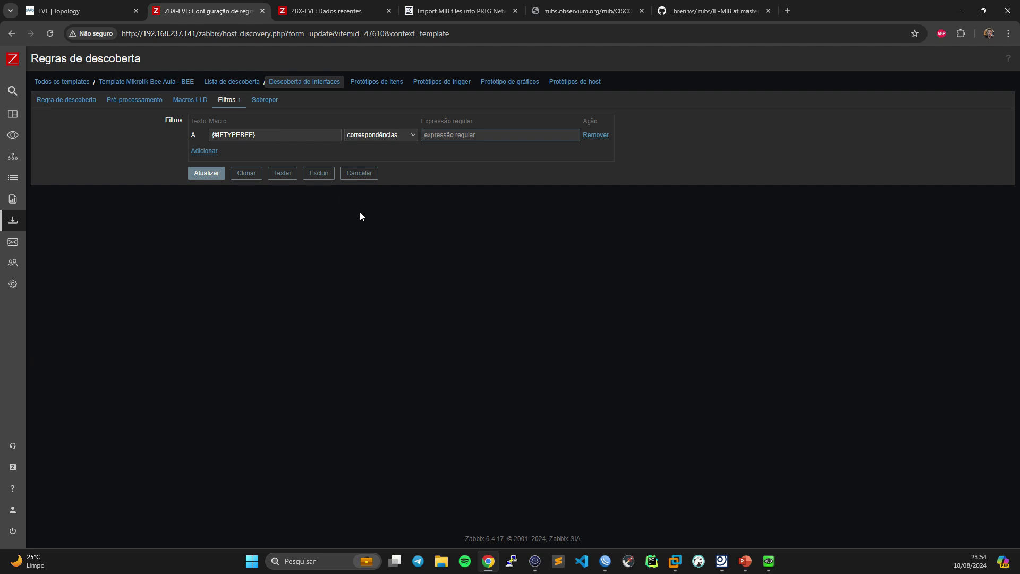
pyautogui.write('^6')
pyautogui.click(535, 561)
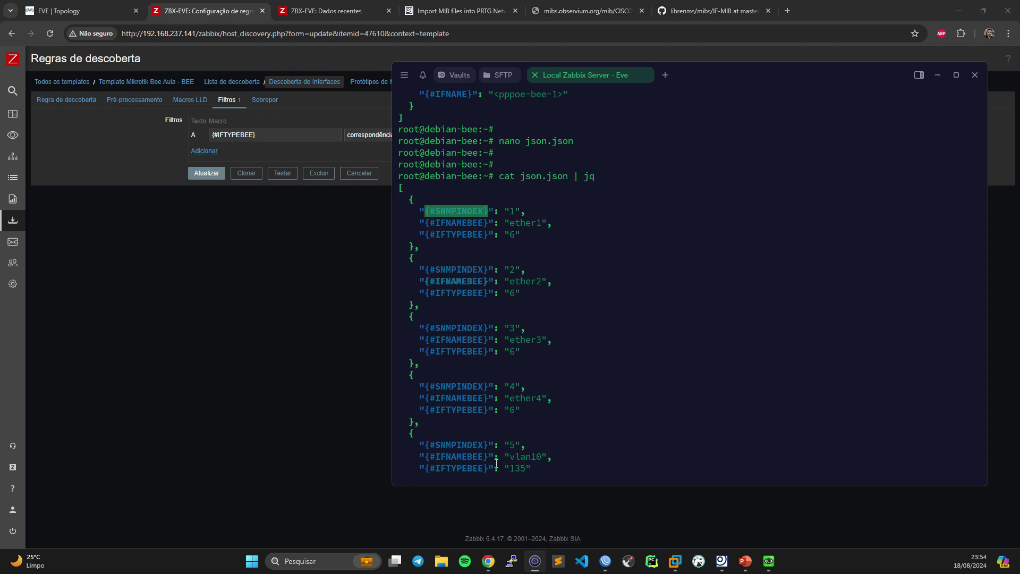
pyautogui.scroll(2, 535, 302)
pyautogui.scroll(-2, 537, 276)
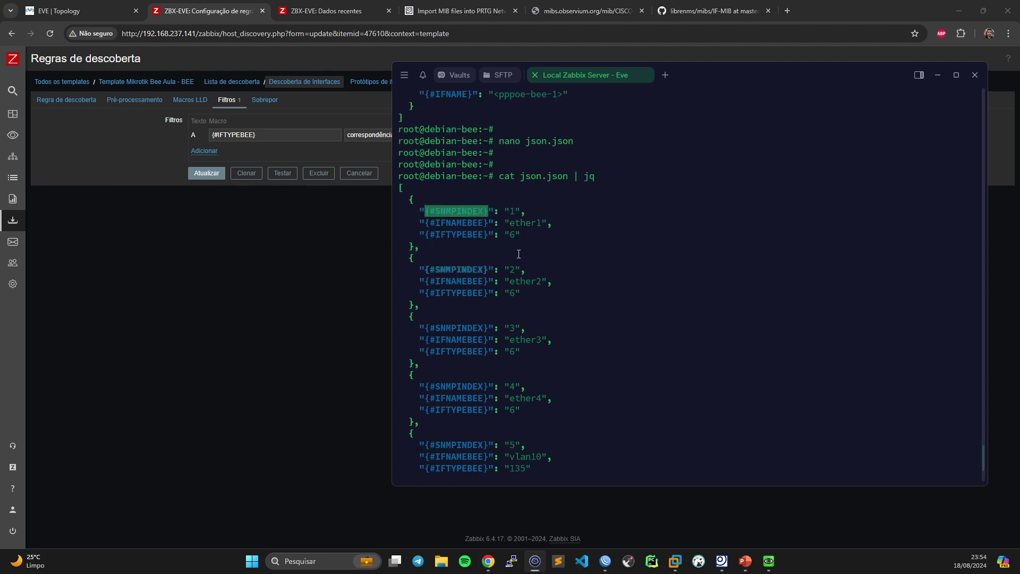
pyautogui.scroll(15, 536, 261)
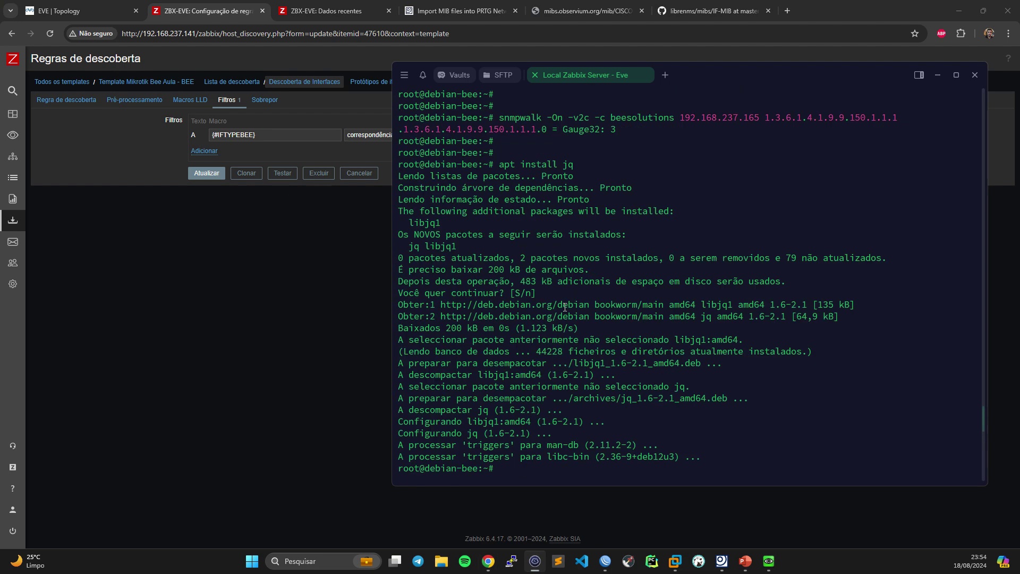
pyautogui.scroll(-3, 566, 323)
pyautogui.scroll(8, 563, 322)
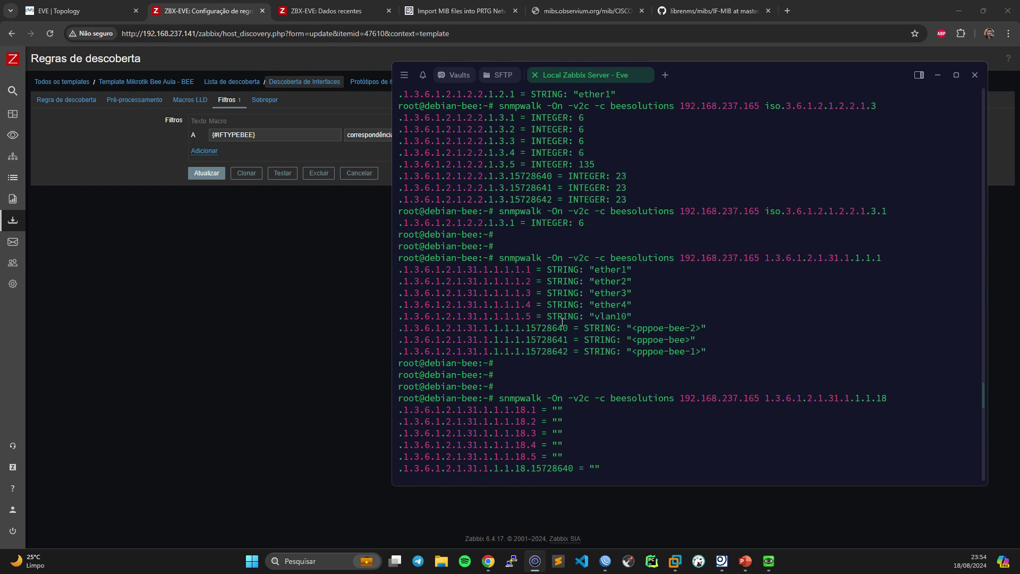
# - Confirm Ethernet interfaces report type 6 and finalize the regex as ^6
pyautogui.moveTo(565, 281); pyautogui.dragTo(589, 282)
pyautogui.click(554, 283)
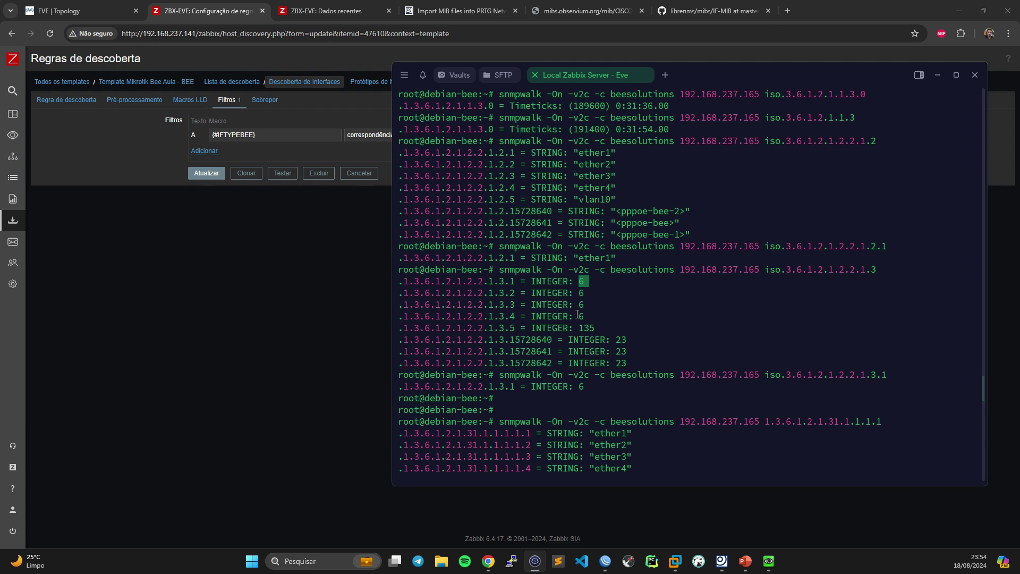
pyautogui.click(314, 259)
pyautogui.click(441, 136)
pyautogui.write('6')
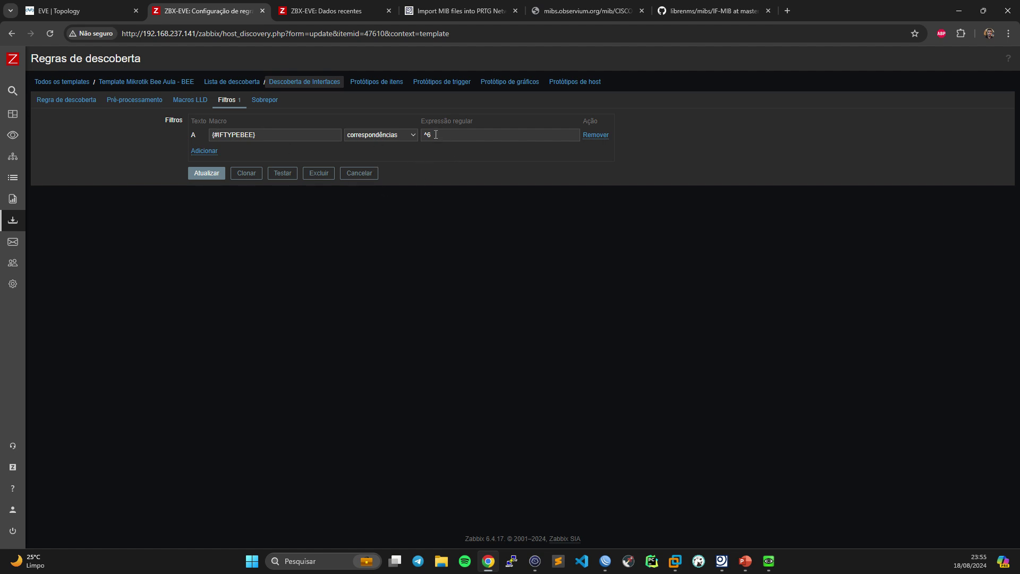
pyautogui.click(78, 107)
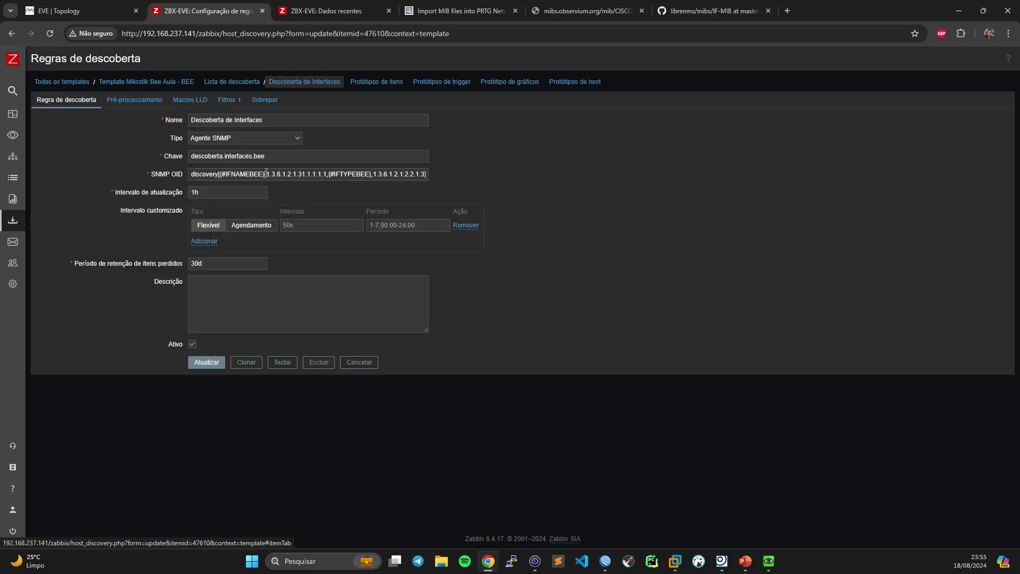
# - Try a second filter row with {#IFNAMEBEE} matching eth, then remove it
pyautogui.moveTo(264, 175); pyautogui.dragTo(219, 174)
pyautogui.hotkey('ctrl', 'c')
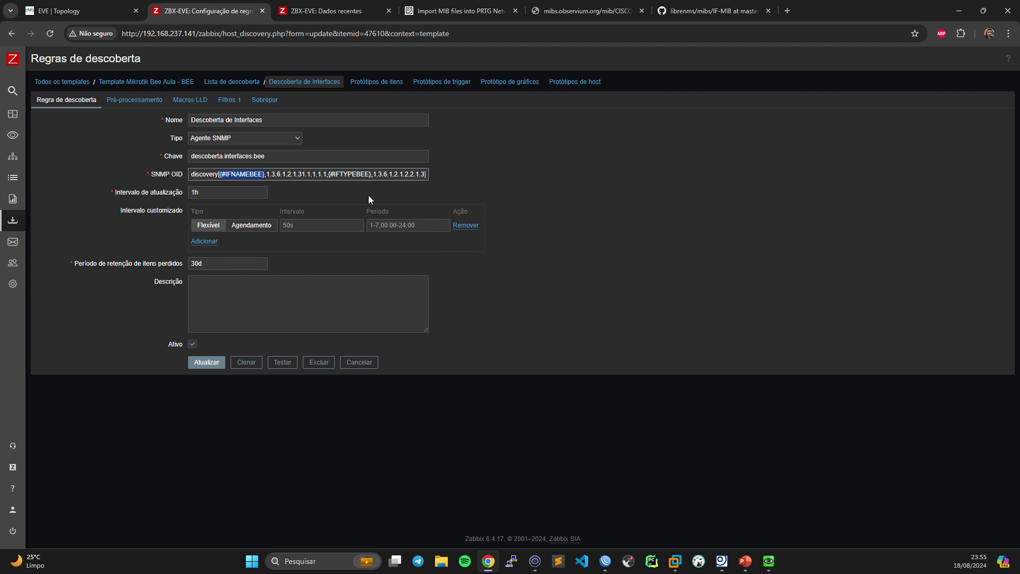
pyautogui.click(225, 100)
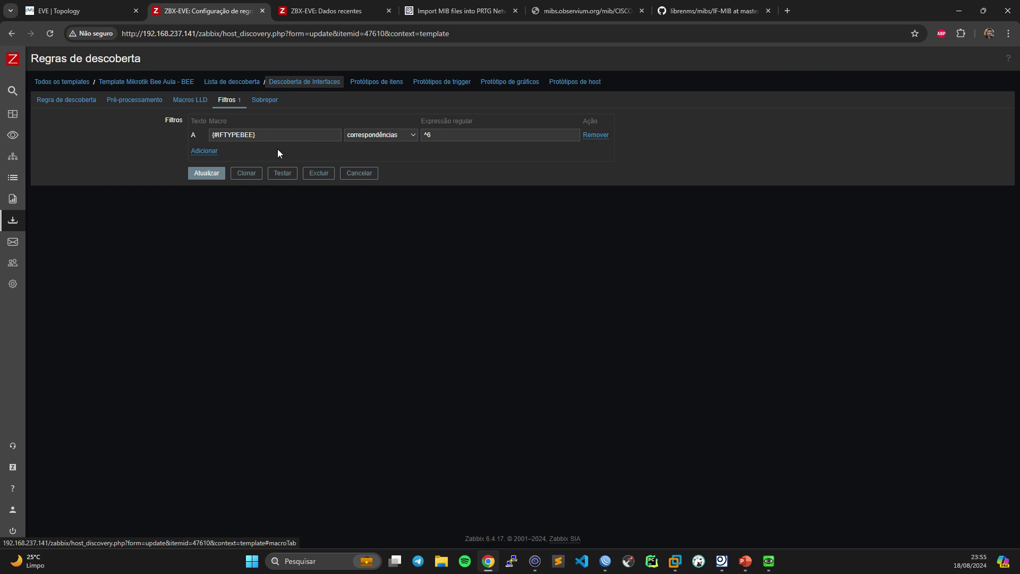
pyautogui.click(219, 151)
pyautogui.click(261, 170)
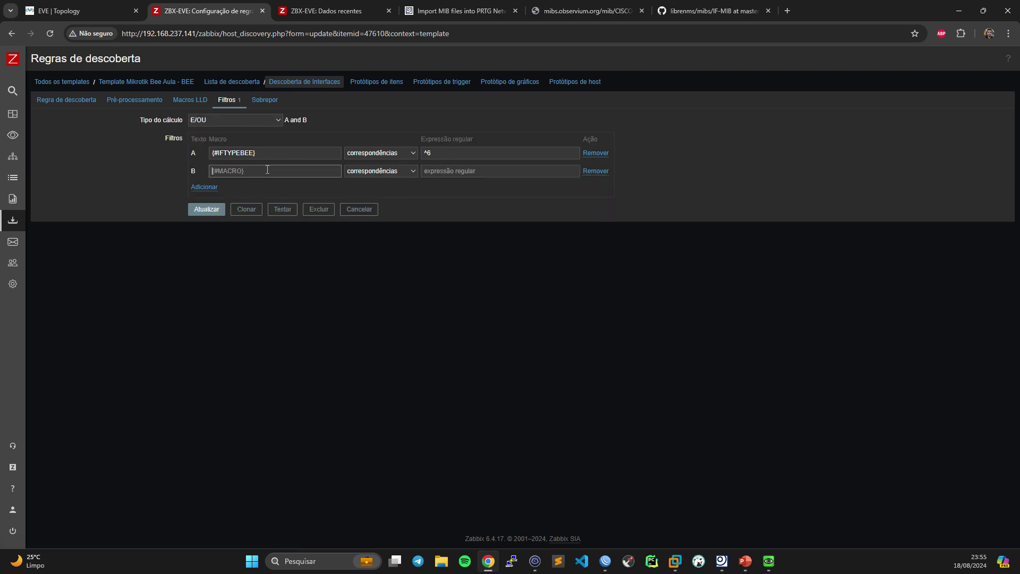
pyautogui.hotkey('ctrl', 'v')
pyautogui.click(466, 170)
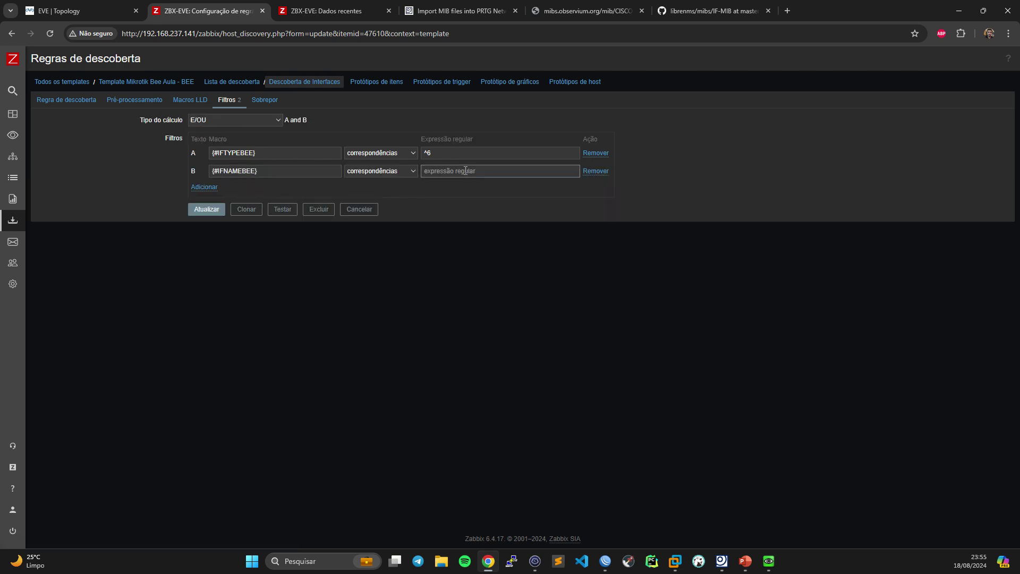
pyautogui.write('ether')
pyautogui.click(596, 172)
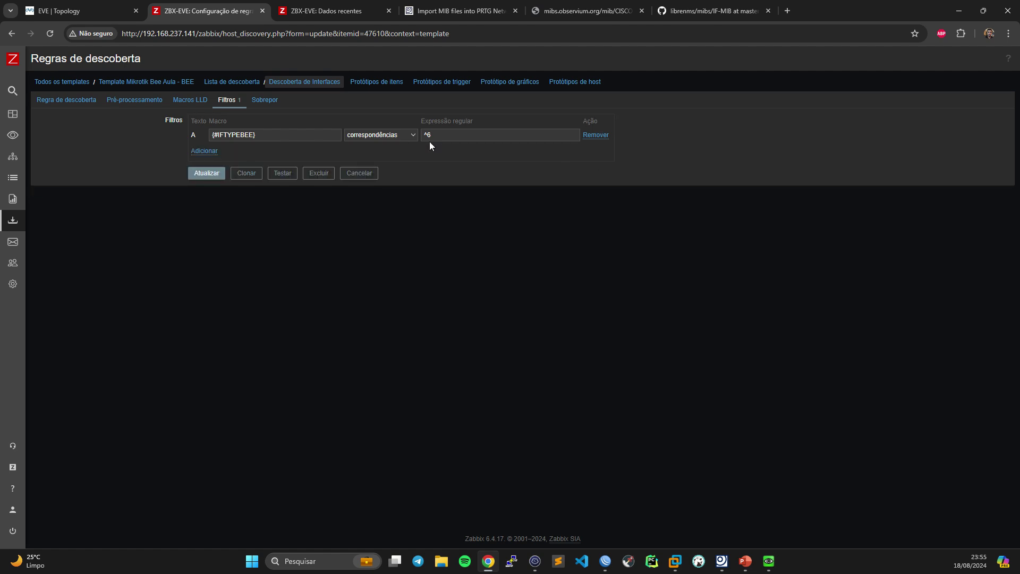
# - Save the rule with only the {#IFTYPEBEE} ^6 filter and verify its conditions
pyautogui.click(196, 174)
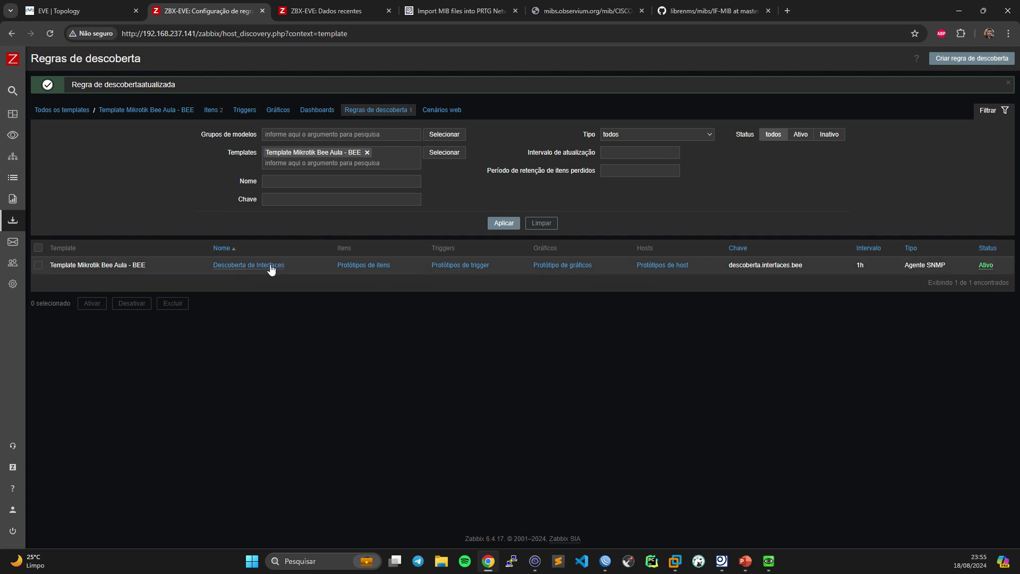
pyautogui.click(271, 265)
pyautogui.click(234, 100)
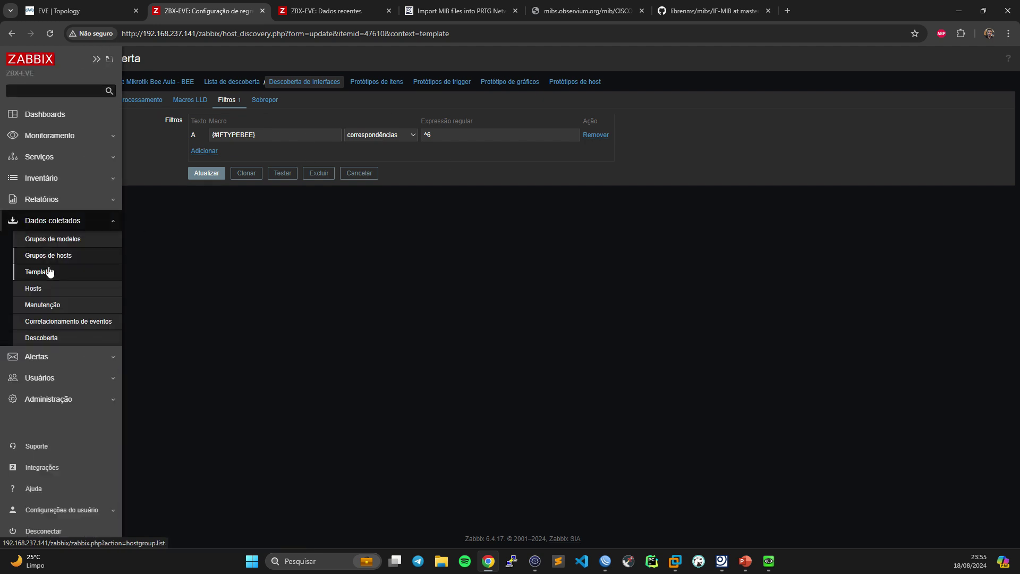
pyautogui.click(45, 286)
# - Test MK-BNG-EVE's interface discovery rule with Obter valor e testar and select the returned JSON
pyautogui.click(296, 258)
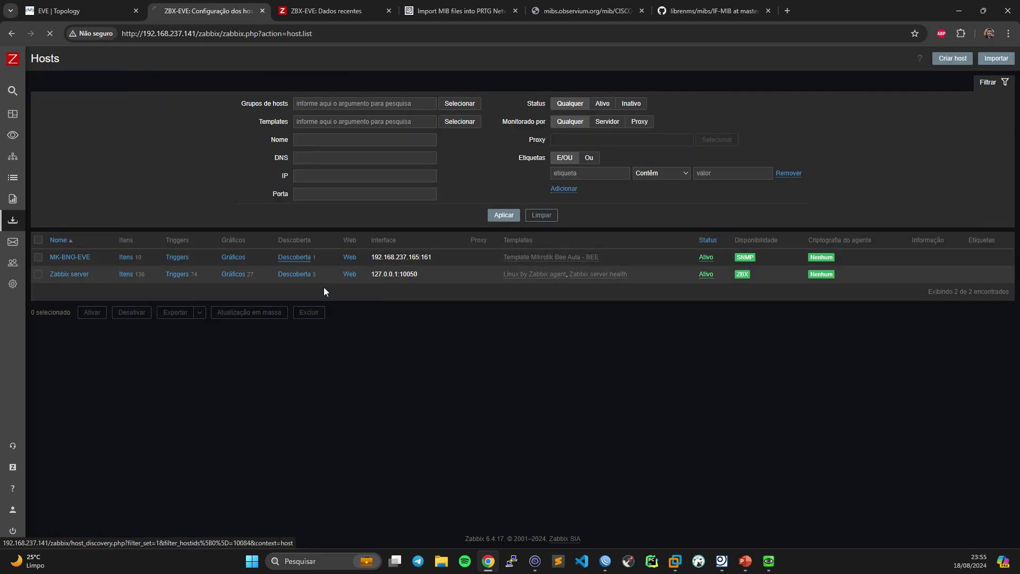
pyautogui.click(266, 238)
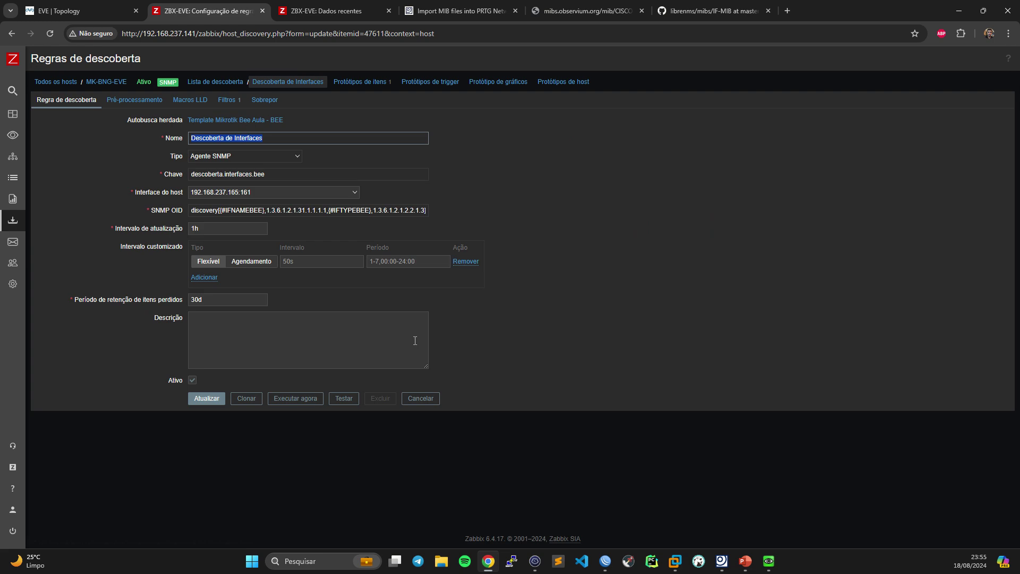
pyautogui.click(344, 398)
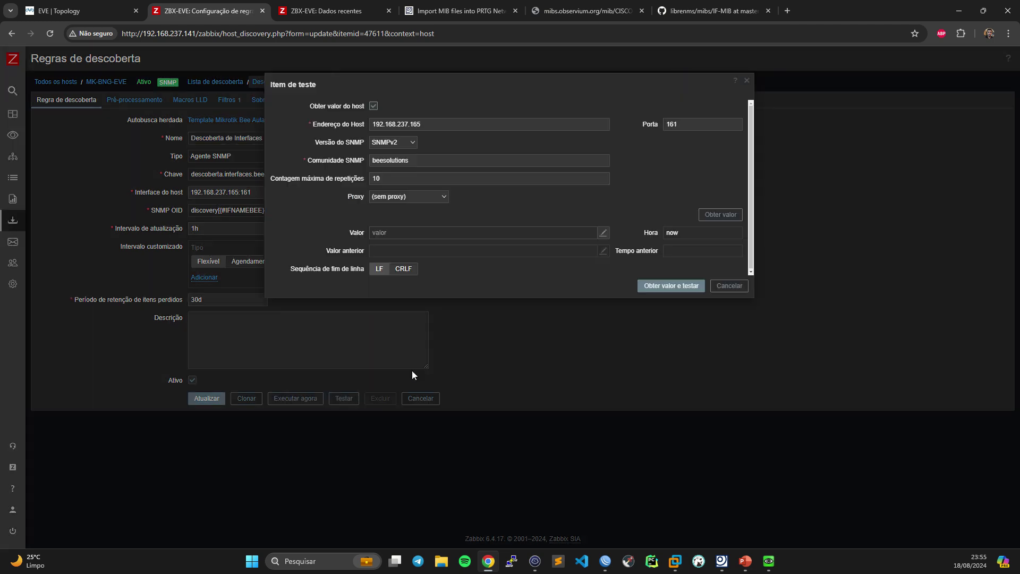
pyautogui.click(661, 288)
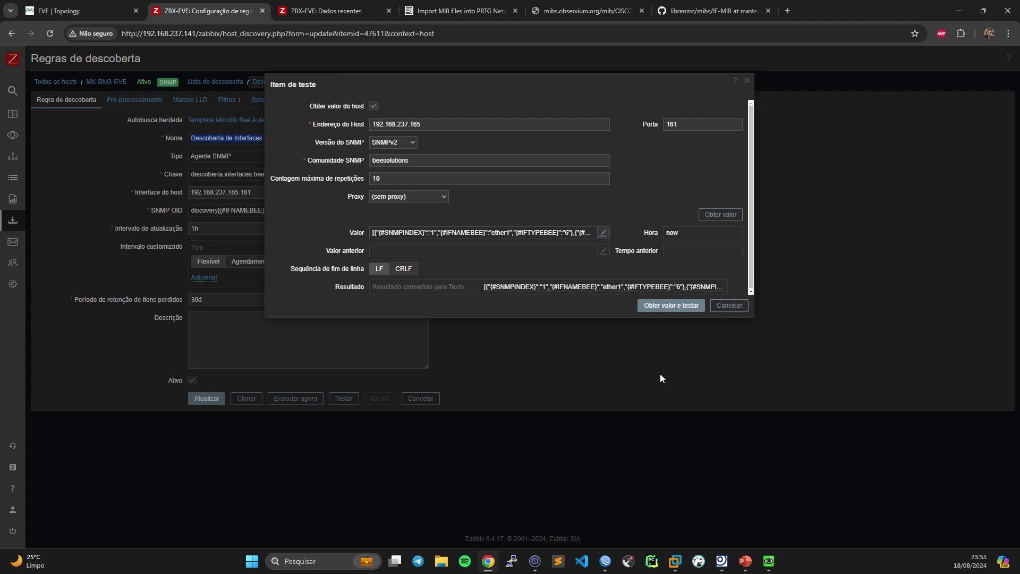
pyautogui.click(508, 231)
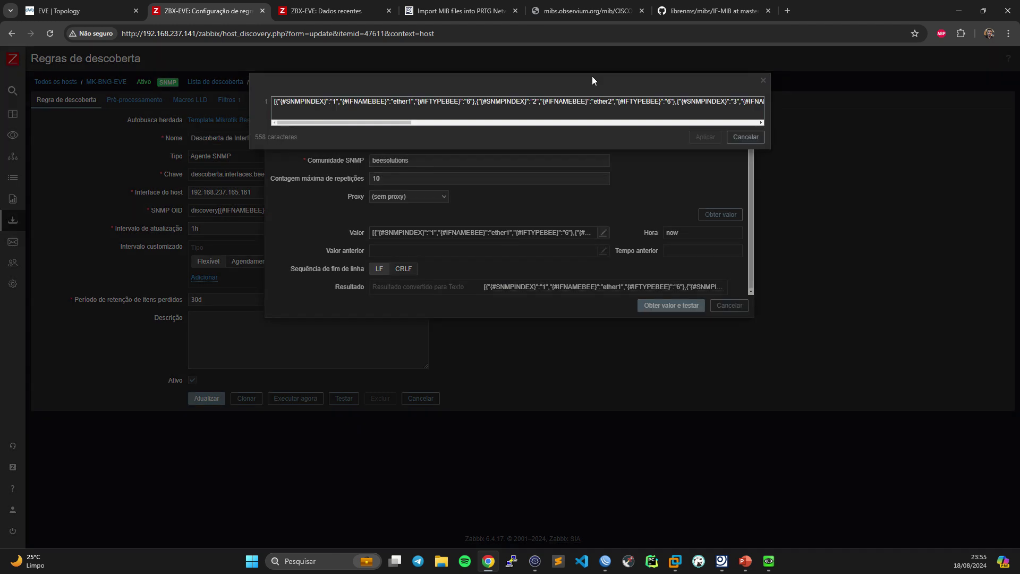
pyautogui.hotkey('ctrl', 'a')
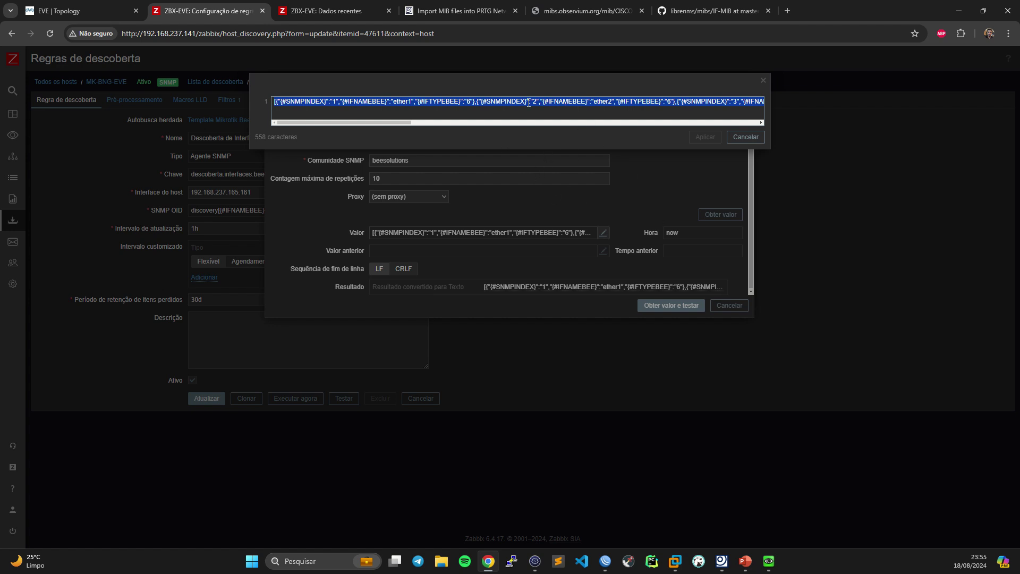
# - Save the JSON into json.json with nano and pretty-print it using cat json.json | jq
pyautogui.click(534, 561)
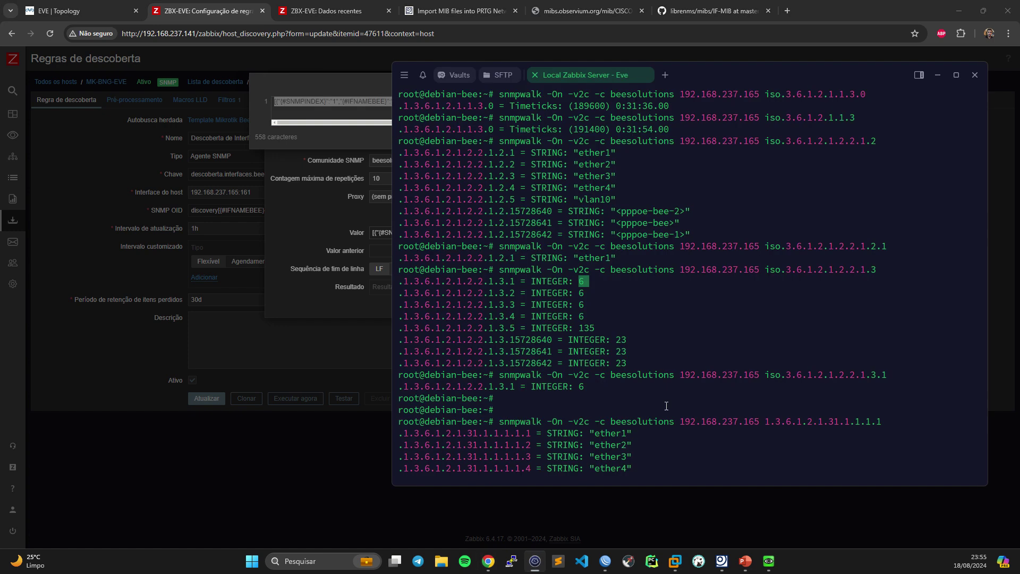
pyautogui.press('Return')
pyautogui.write('nano json.json')
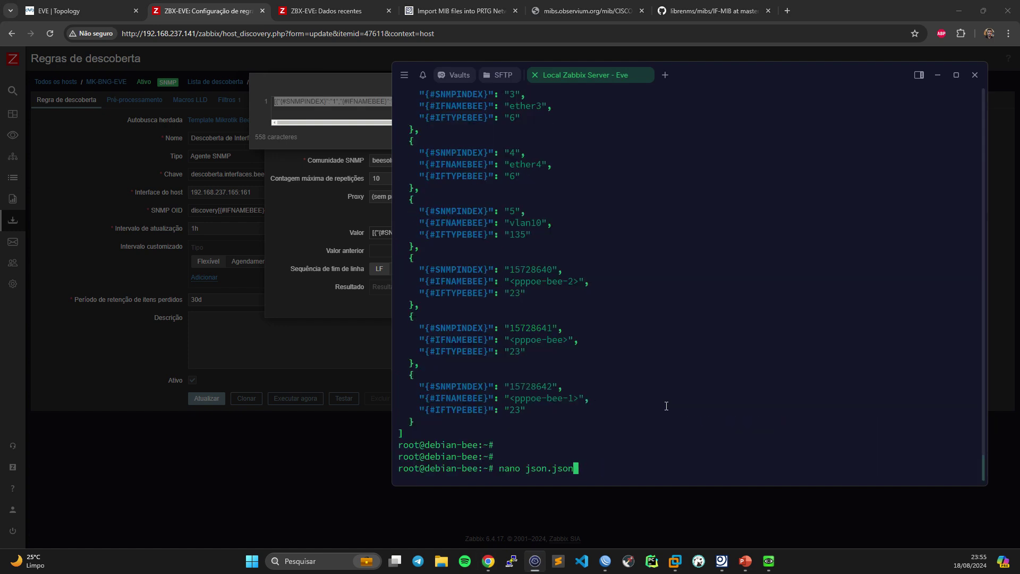
pyautogui.press('Return')
pyautogui.hotkey('ctrl', 'k')
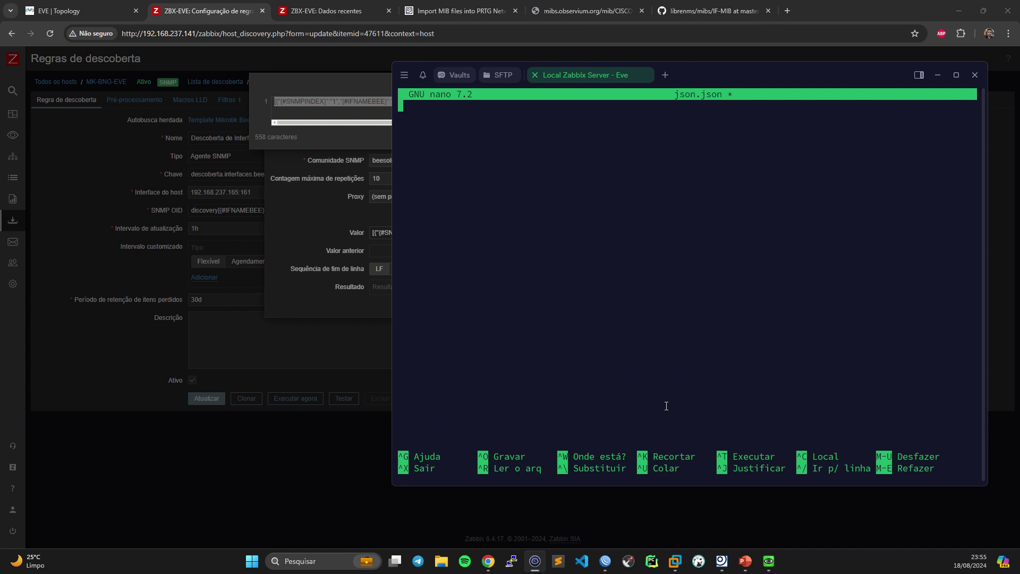
pyautogui.hotkey('ctrl', 'shift', 'v')
pyautogui.hotkey('ctrl', 'x')
pyautogui.press('y')
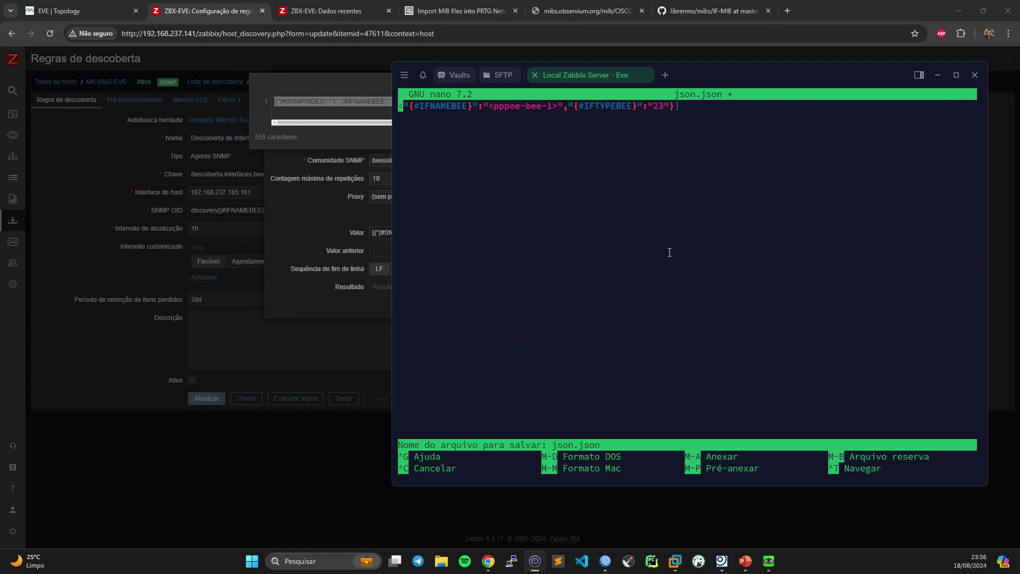
pyautogui.press('Return')
pyautogui.write('cat json.json | jq')
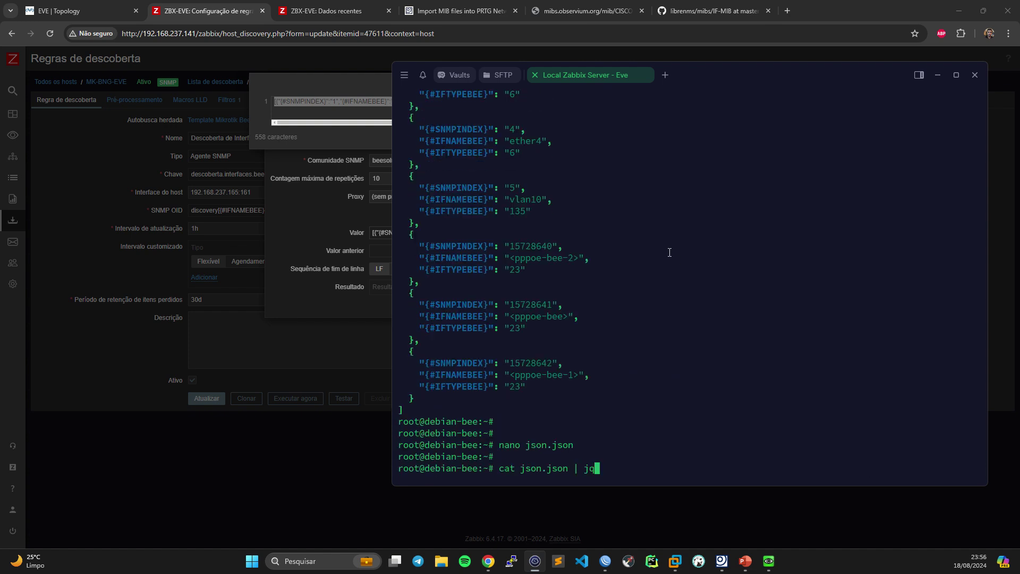
pyautogui.press('Return')
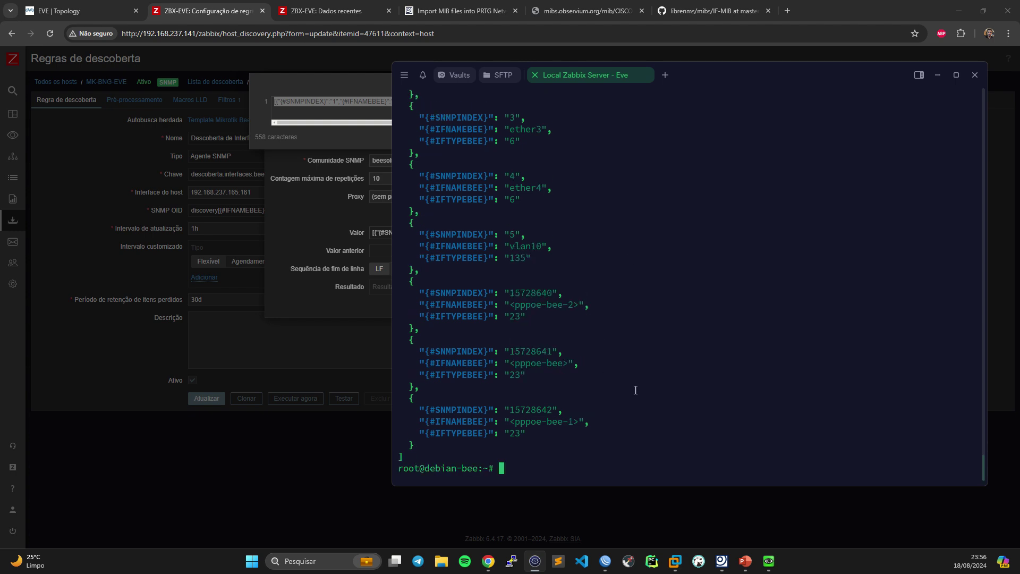
# - Close the JSON value editor and the test dialog
pyautogui.click(299, 215)
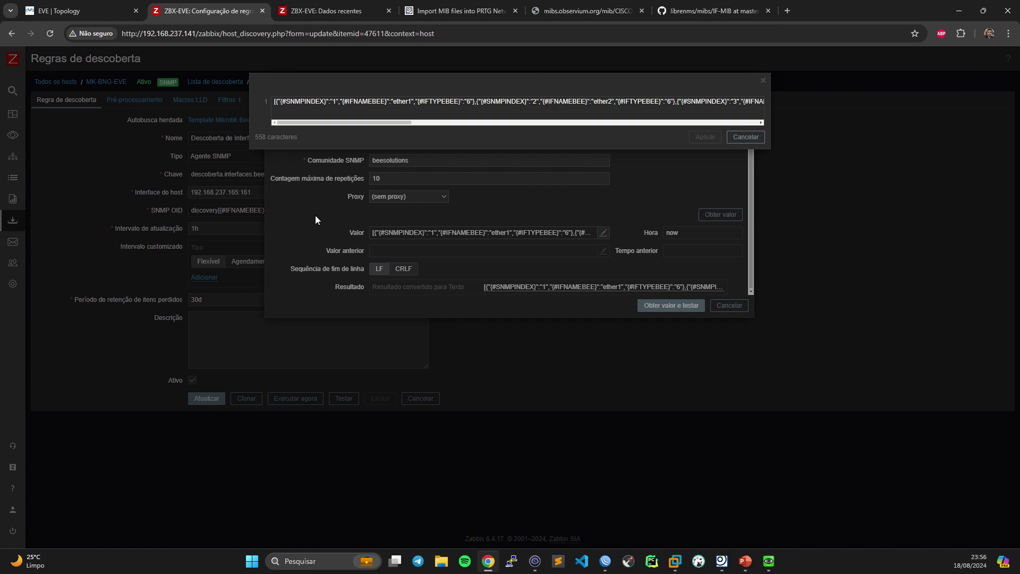
pyautogui.click(764, 83)
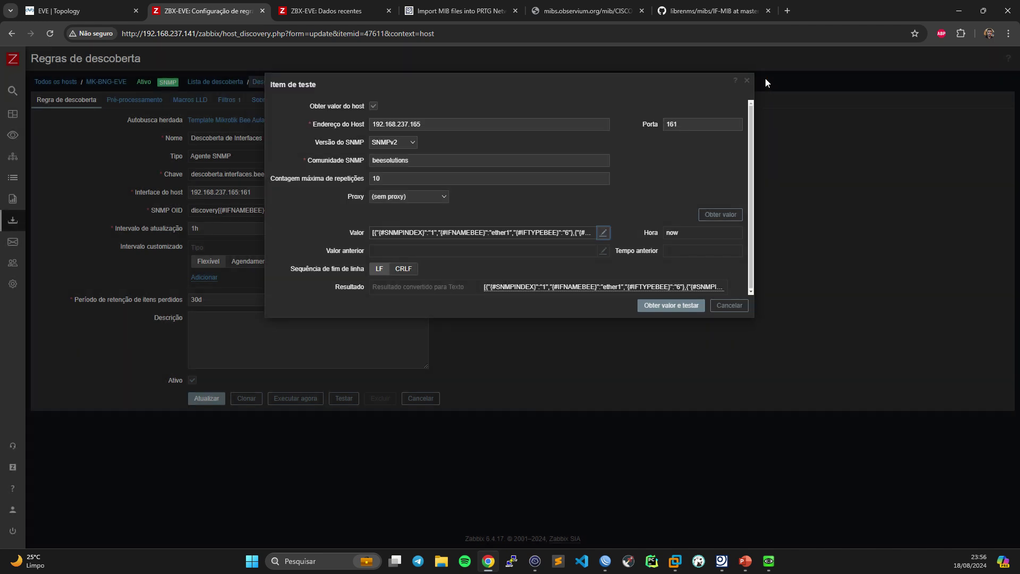
pyautogui.click(747, 80)
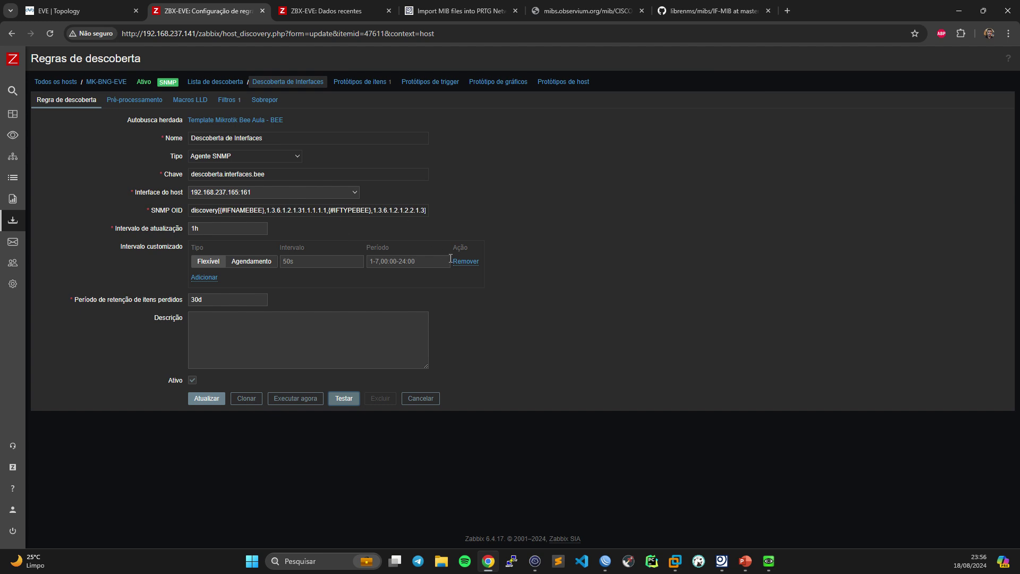
# - Execute the discovery rule now, check its filter, and cancel out of the form
pyautogui.click(299, 400)
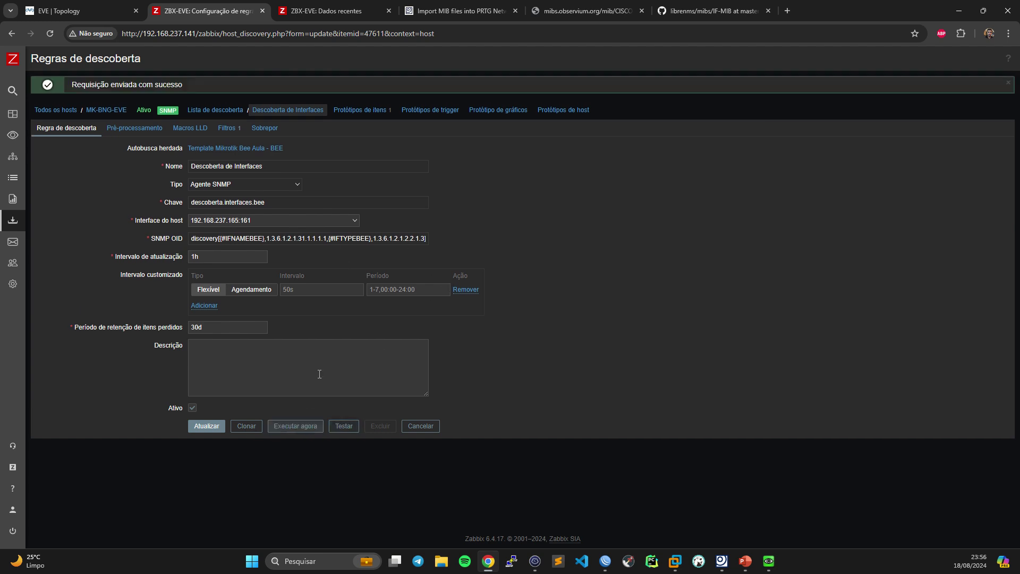
pyautogui.click(301, 432)
pyautogui.click(294, 426)
pyautogui.click(223, 130)
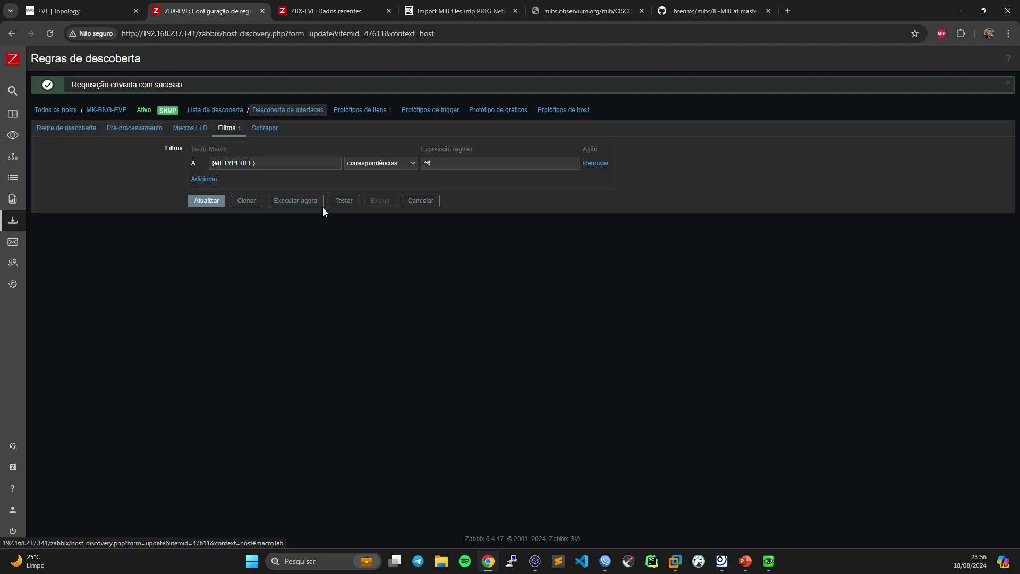
pyautogui.click(420, 201)
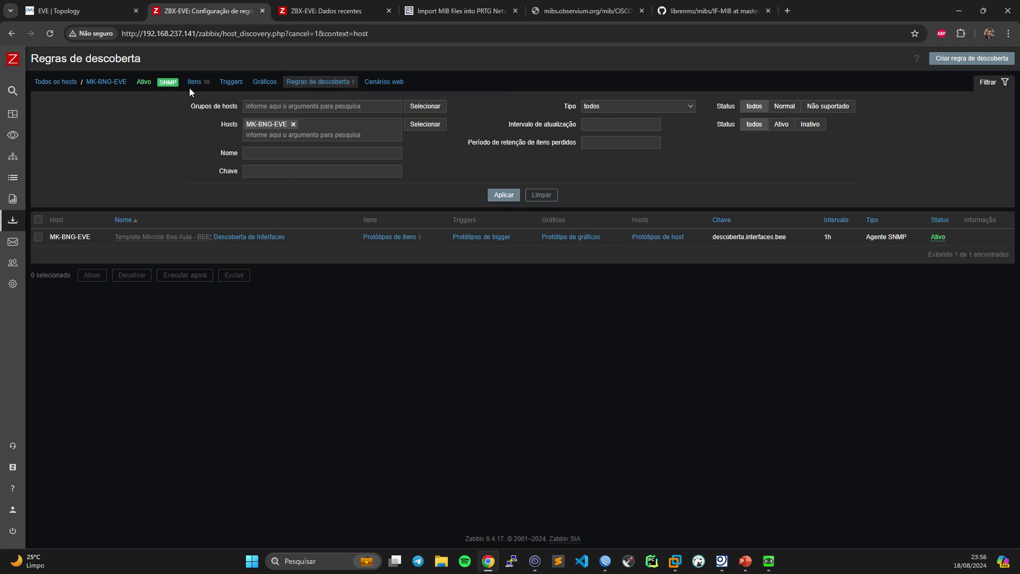
# - Check the host's items for no-longer-discovered warnings on vlan10 and pppoe-bee
pyautogui.click(193, 88)
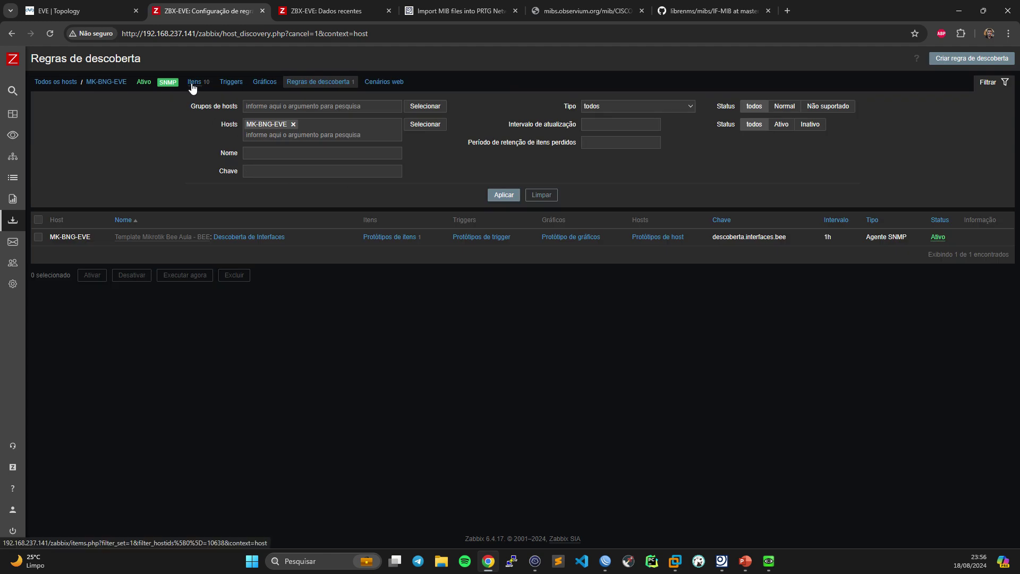
pyautogui.scroll(-2, 827, 317)
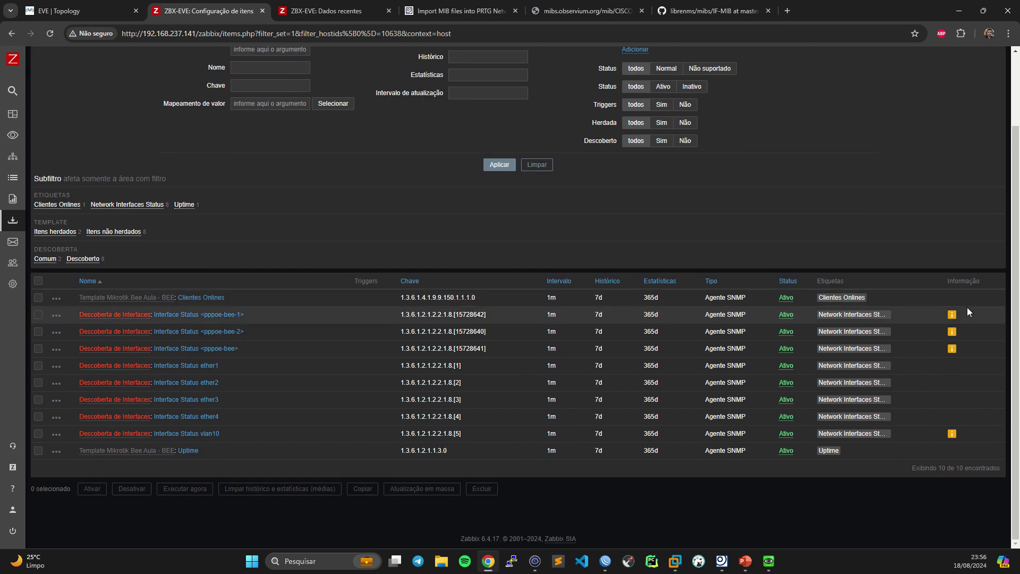
pyautogui.moveTo(954, 321)
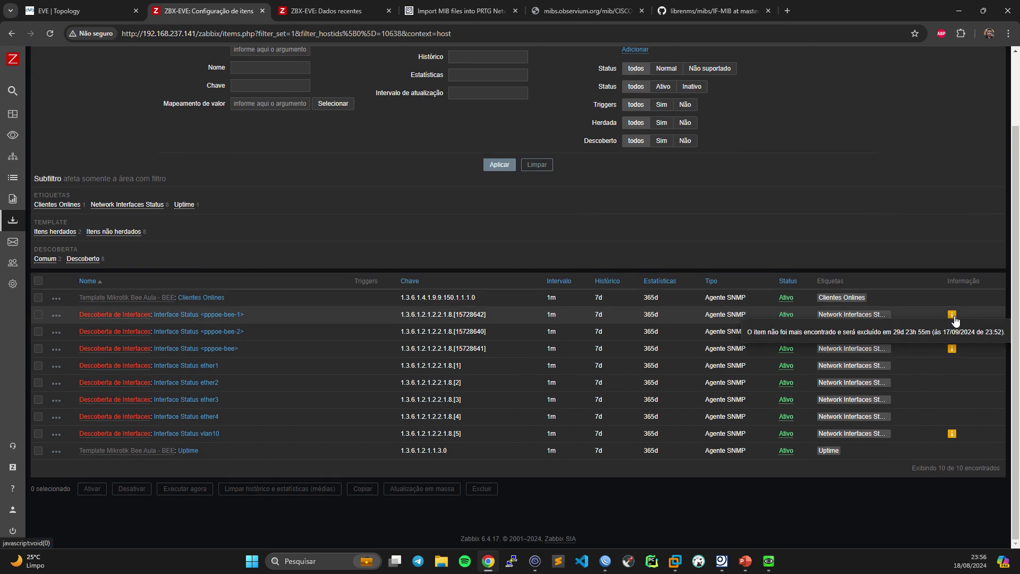
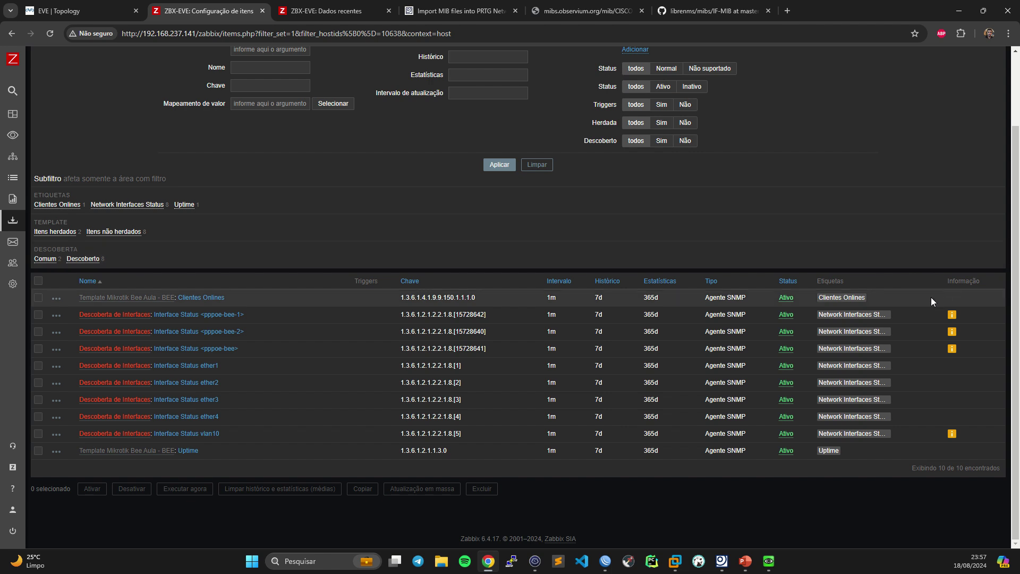
# - Delete the pppoe-bee-1, pppoe-bee-2, pppoe-bee and vlan10 status items, keeping ether1–ether4, and view latest data
pyautogui.click(38, 314)
pyautogui.click(40, 330)
pyautogui.click(39, 349)
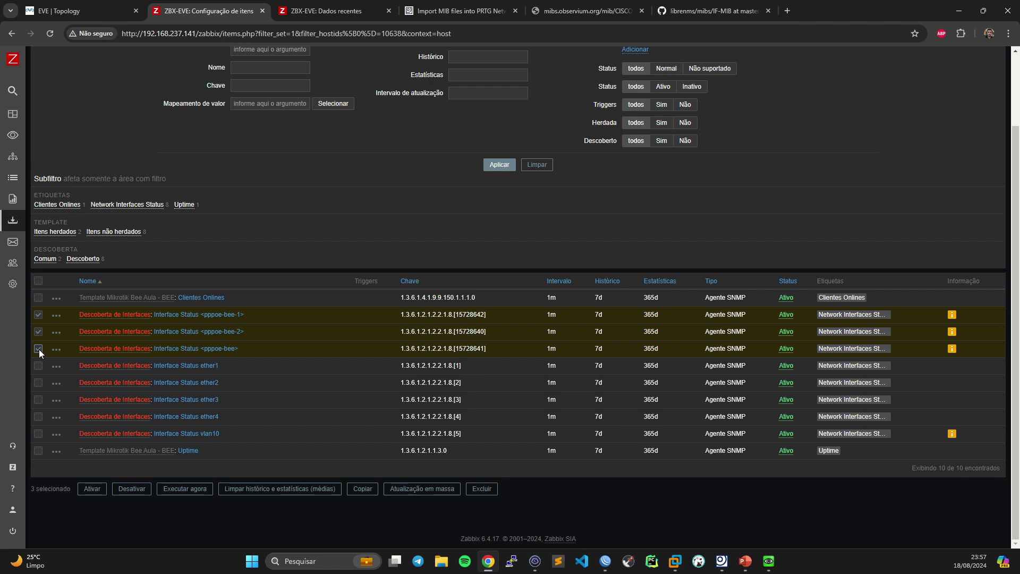
pyautogui.click(38, 433)
pyautogui.click(482, 488)
pyautogui.click(553, 102)
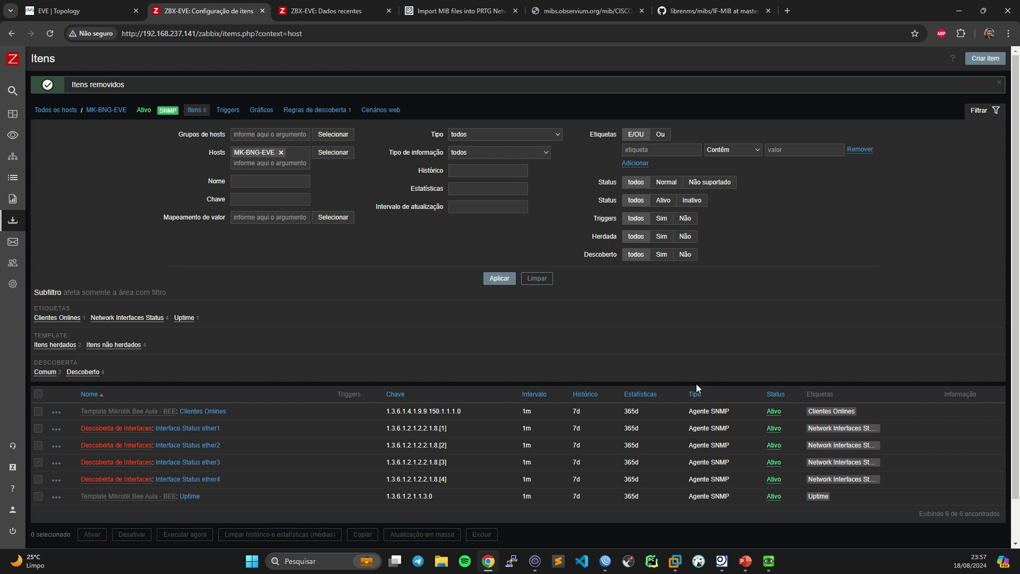
pyautogui.scroll(-1, 537, 396)
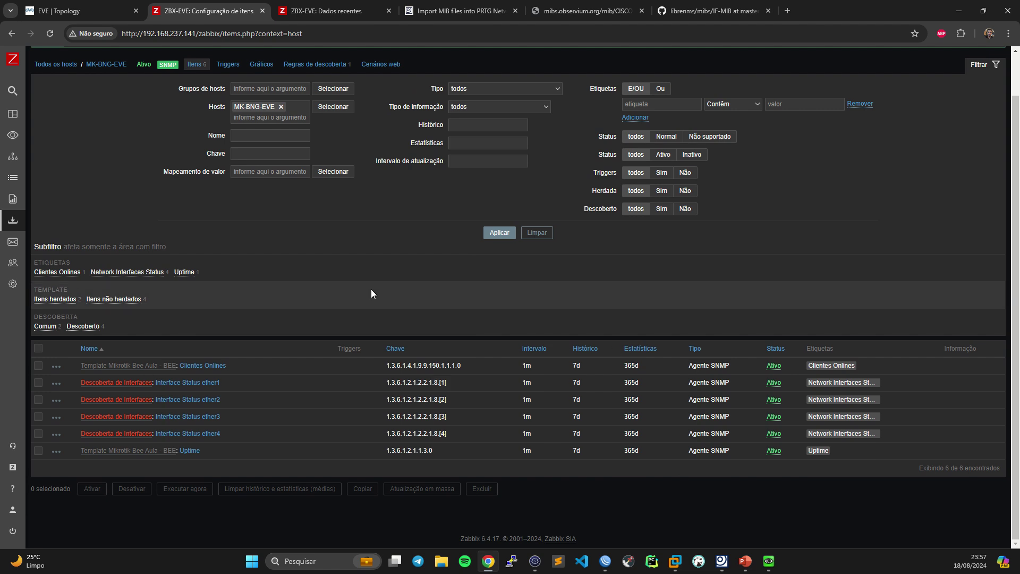
pyautogui.hotkey('ctrl', 'Tab')
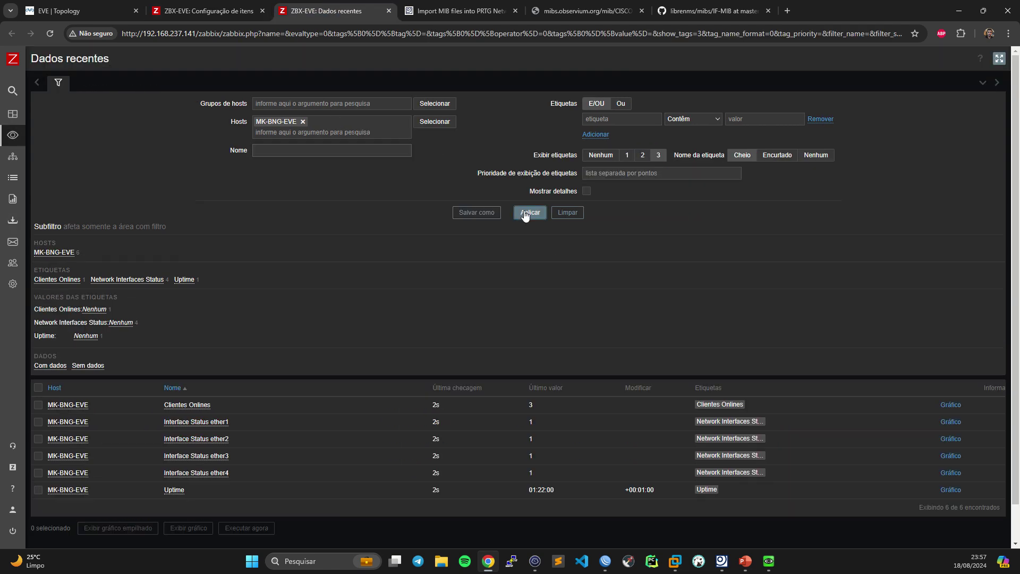
# - Reload MK-BNG-EVE's latest data, where ether1–ether4 interface status still reads 1
pyautogui.click(529, 213)
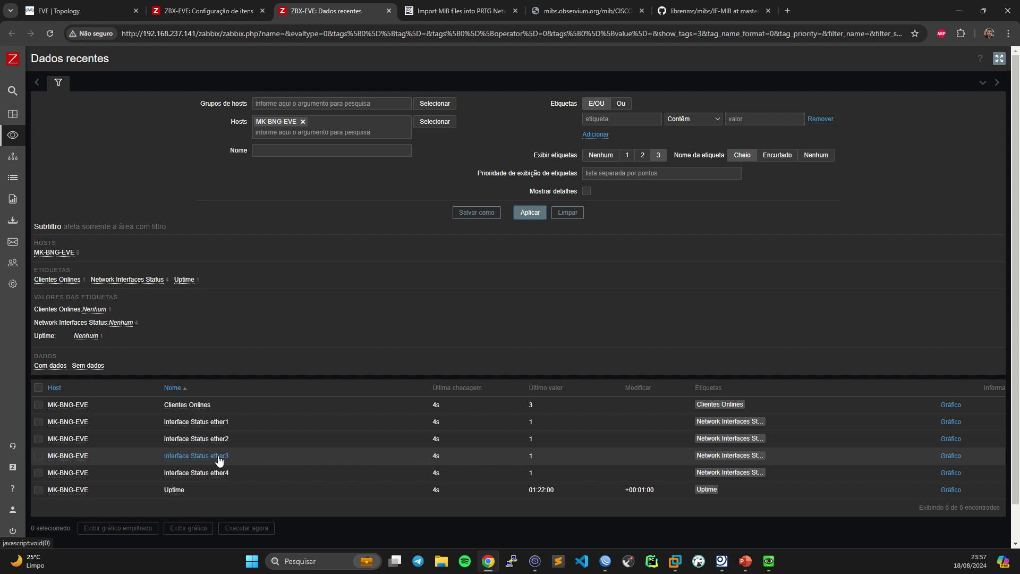
pyautogui.click(606, 562)
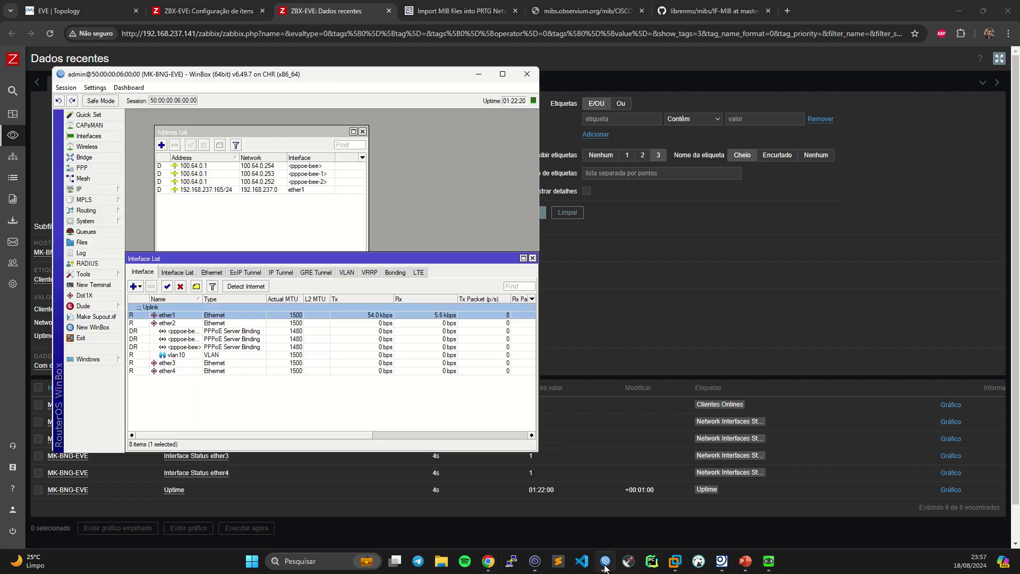
# - Disable ether3 in WinBox's Interface List, then return to Zabbix's Dados recentes page
pyautogui.click(175, 363)
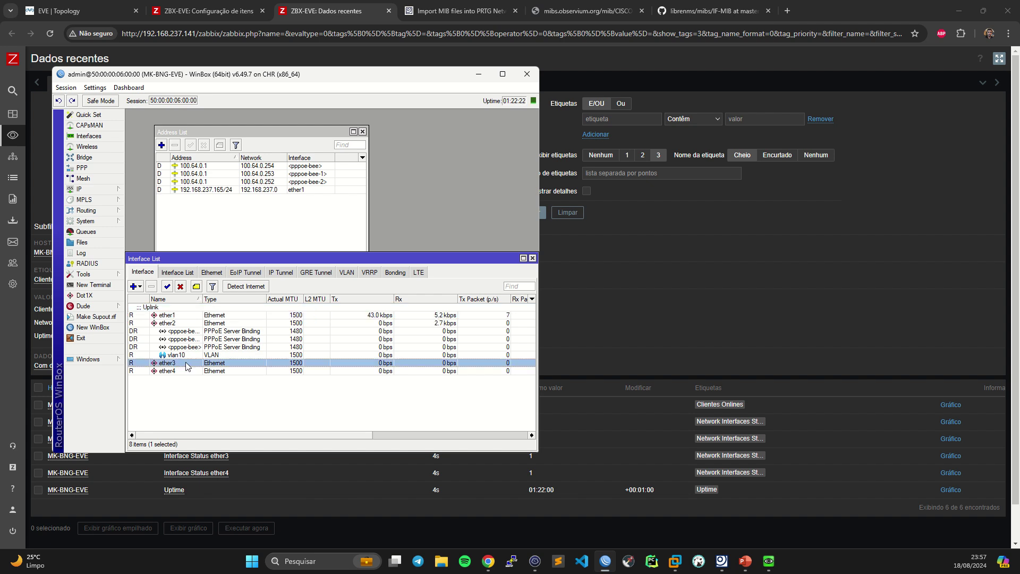
pyautogui.click(181, 287)
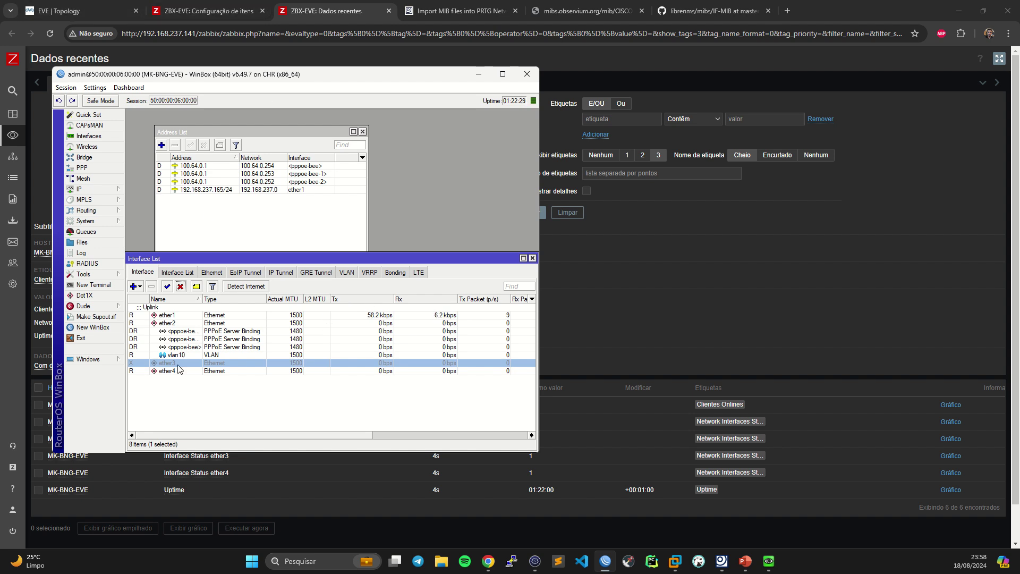
pyautogui.click(111, 5)
pyautogui.click(111, 6)
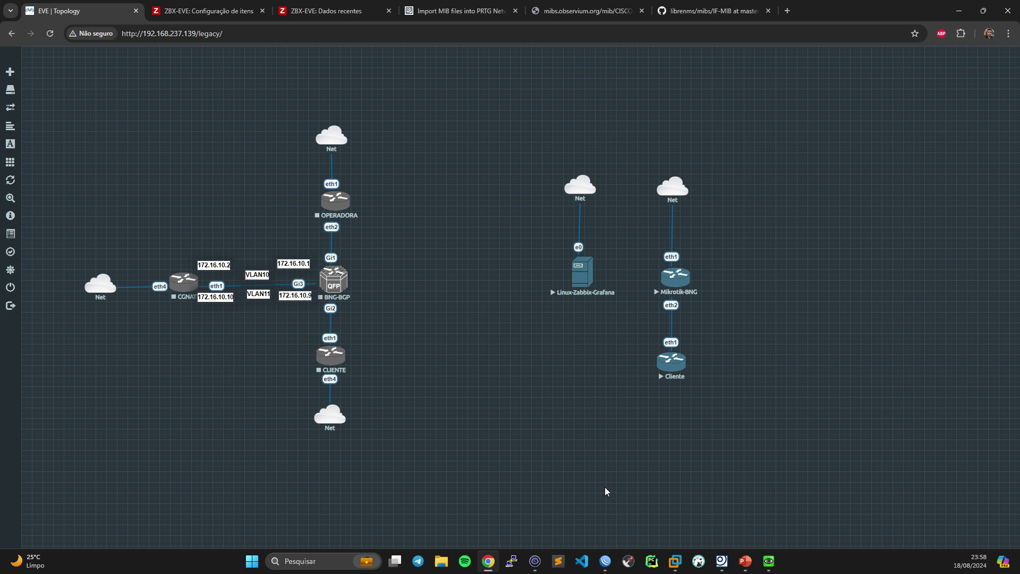
pyautogui.click(607, 569)
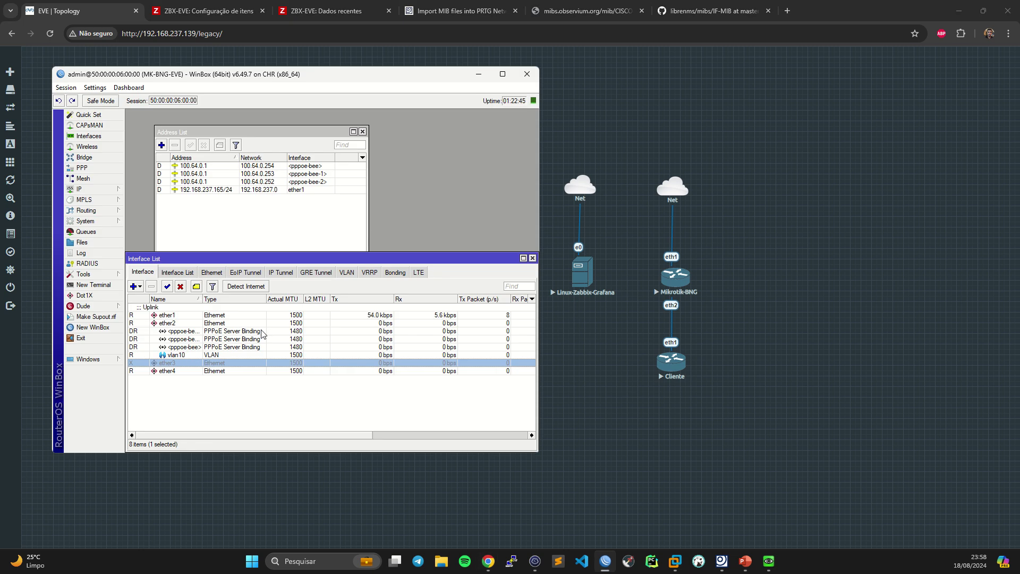
pyautogui.click(326, 10)
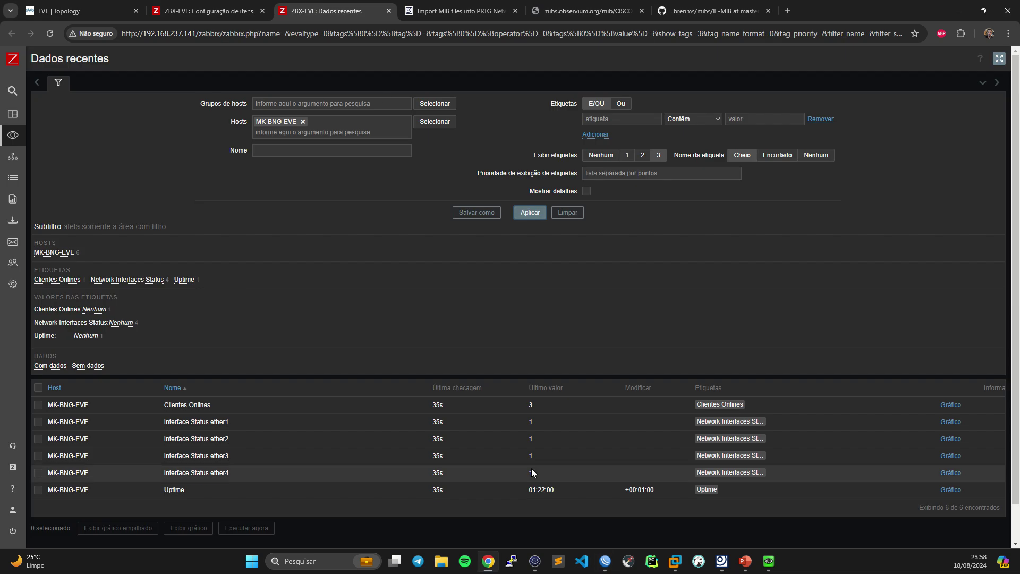
# - Reapply the latest-data filter until ether3's interface status changes from 1 to 2
pyautogui.click(529, 212)
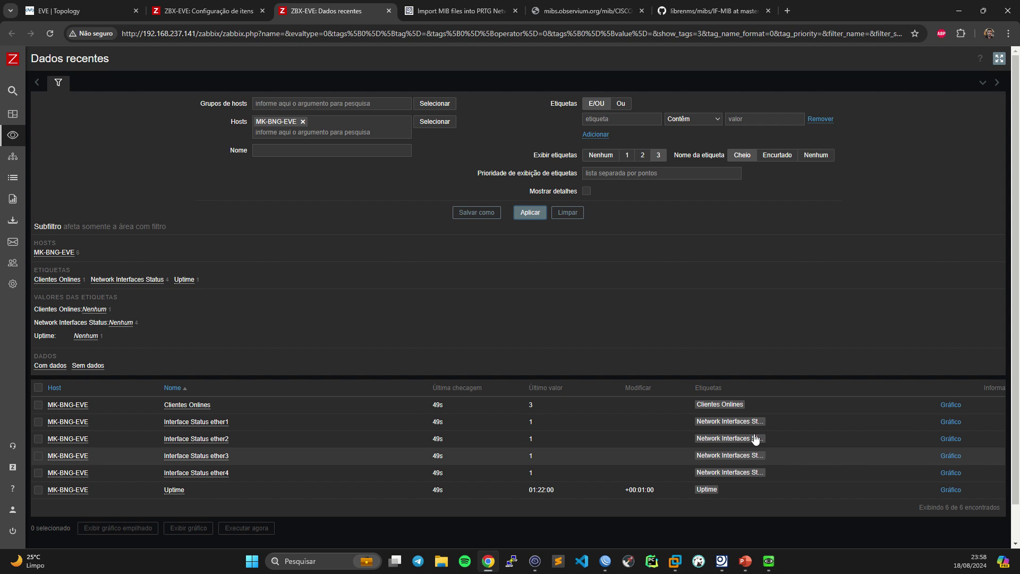
pyautogui.click(530, 214)
# - Open Template Mikrotik Bee Aula - BEE's value mappings and start a new mapping
pyautogui.moveTo(16, 135)
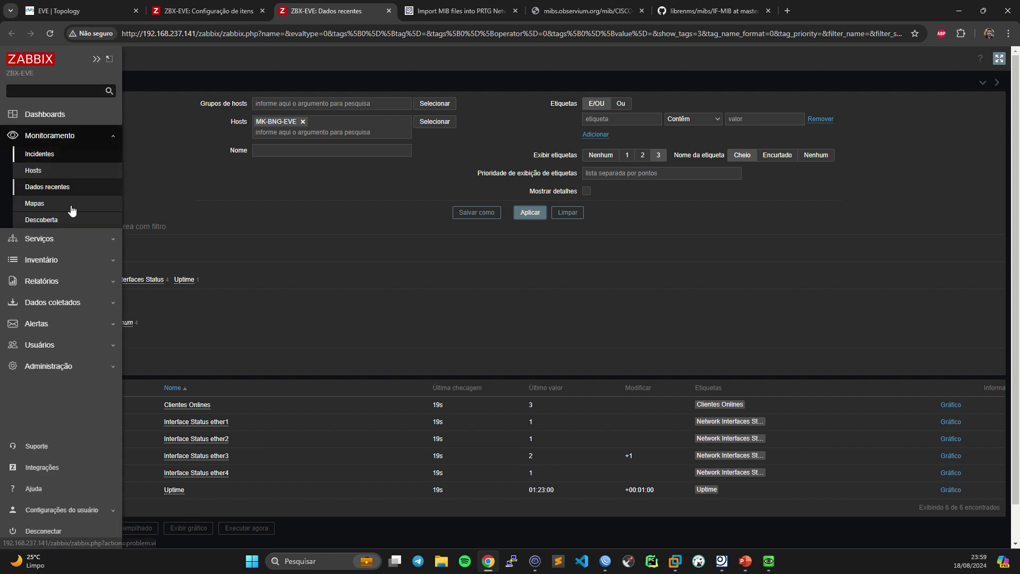
pyautogui.click(80, 297)
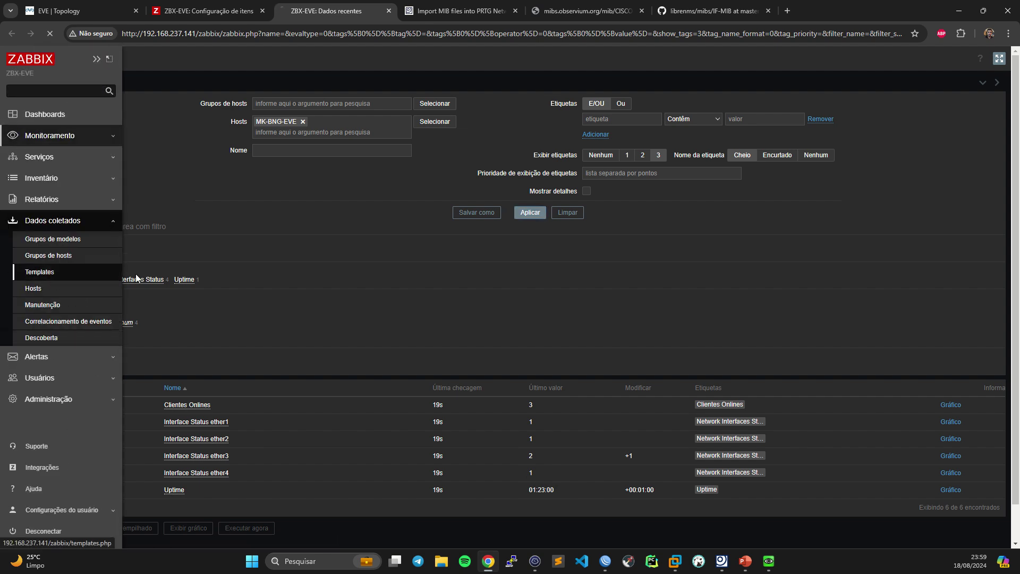
pyautogui.click(57, 277)
pyautogui.click(134, 248)
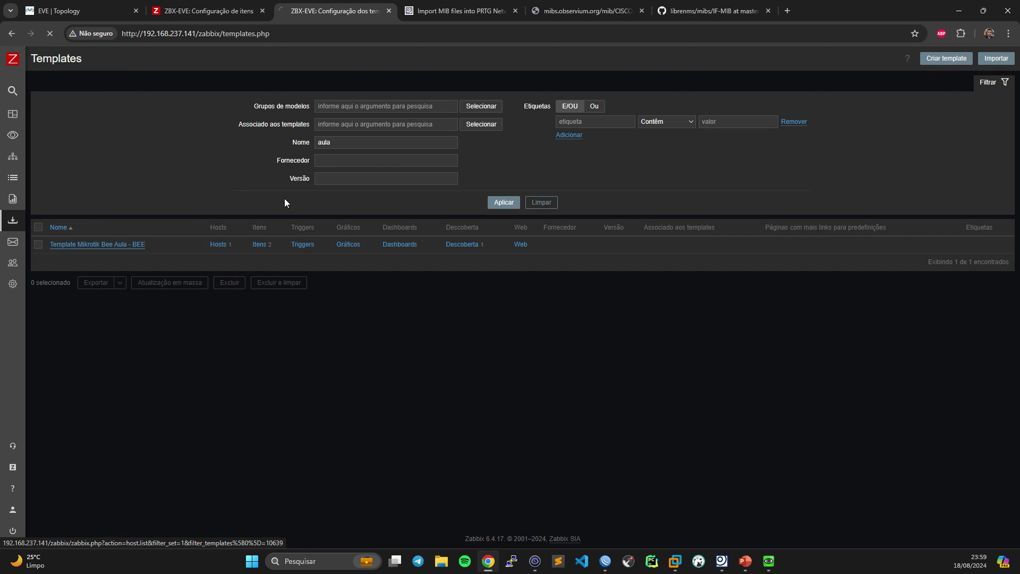
pyautogui.click(183, 100)
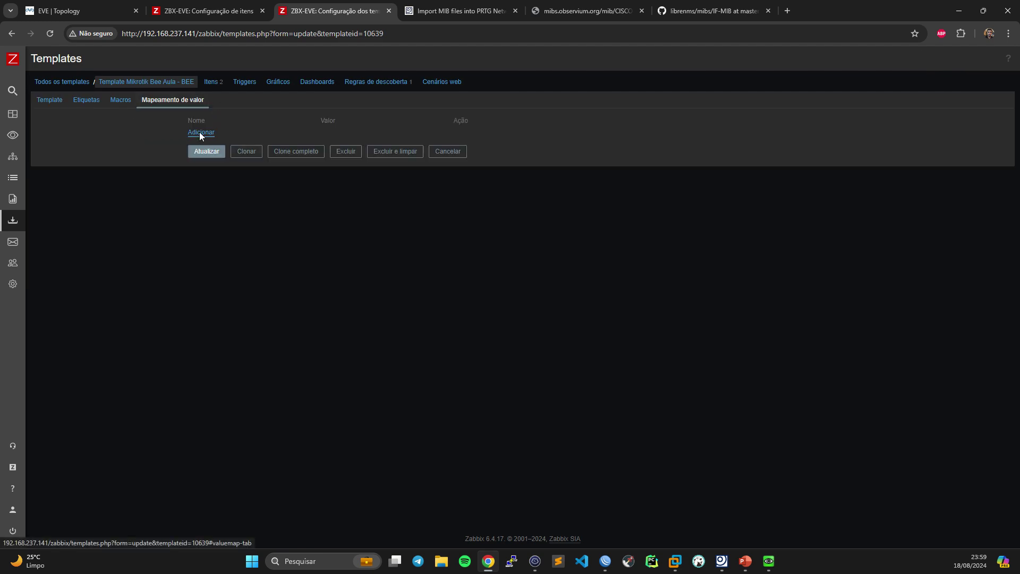
pyautogui.click(201, 134)
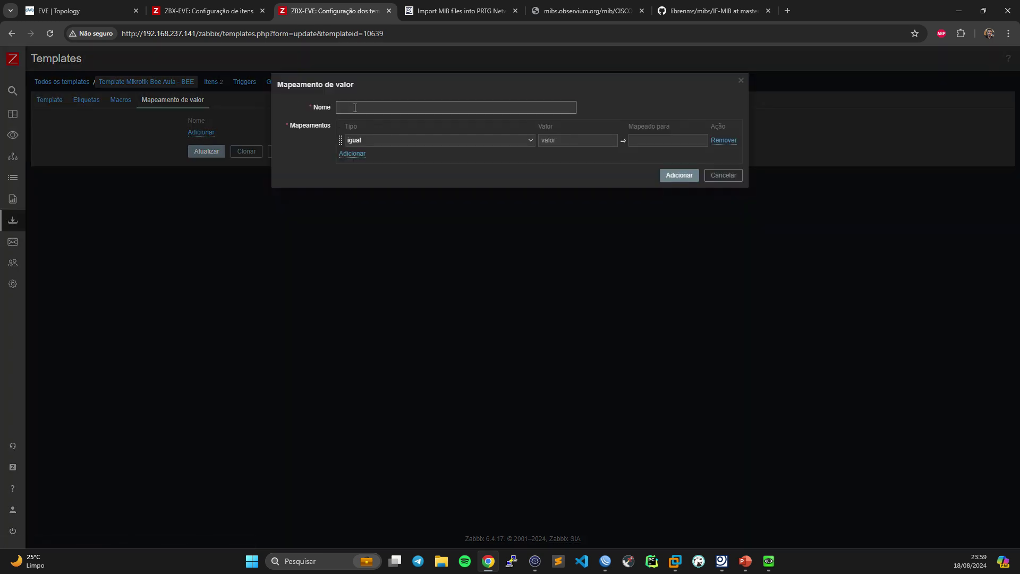
# - Create the Interface Status mapping with 1 → up and 2 → down, then update the template
pyautogui.write('Interface Status')
pyautogui.click(560, 140)
pyautogui.write('1')
pyautogui.click(644, 138)
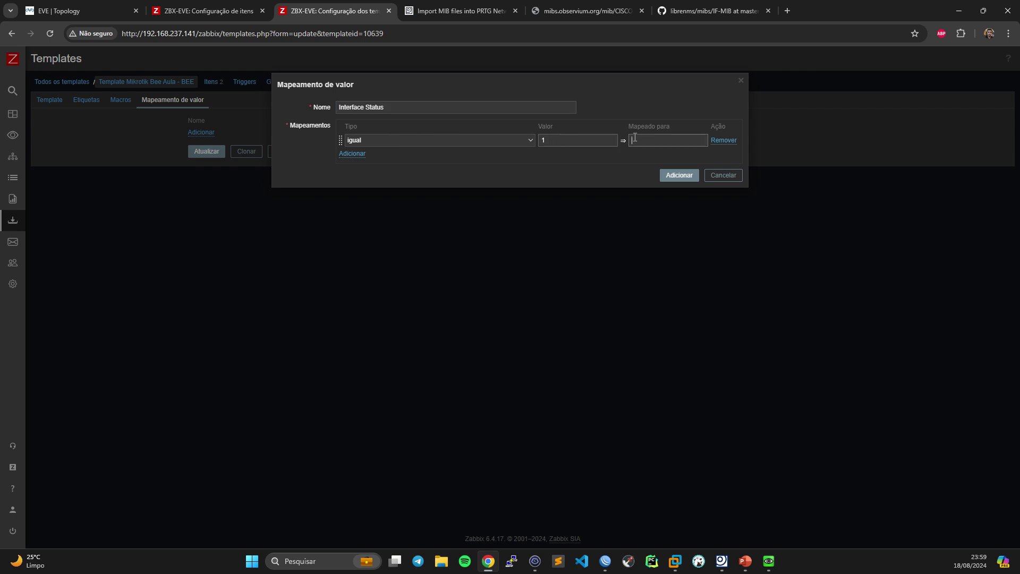
pyautogui.write('Up')
pyautogui.moveTo(644, 138); pyautogui.dragTo(625, 142)
pyautogui.write('up')
pyautogui.click(349, 155)
pyautogui.click(582, 157)
pyautogui.write('2')
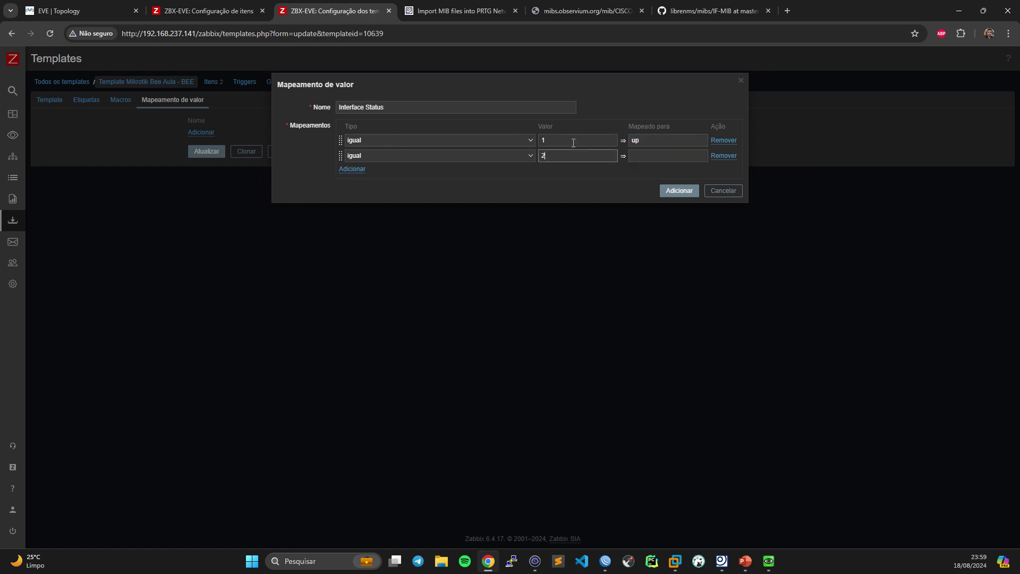
pyautogui.write('down')
pyautogui.click(670, 191)
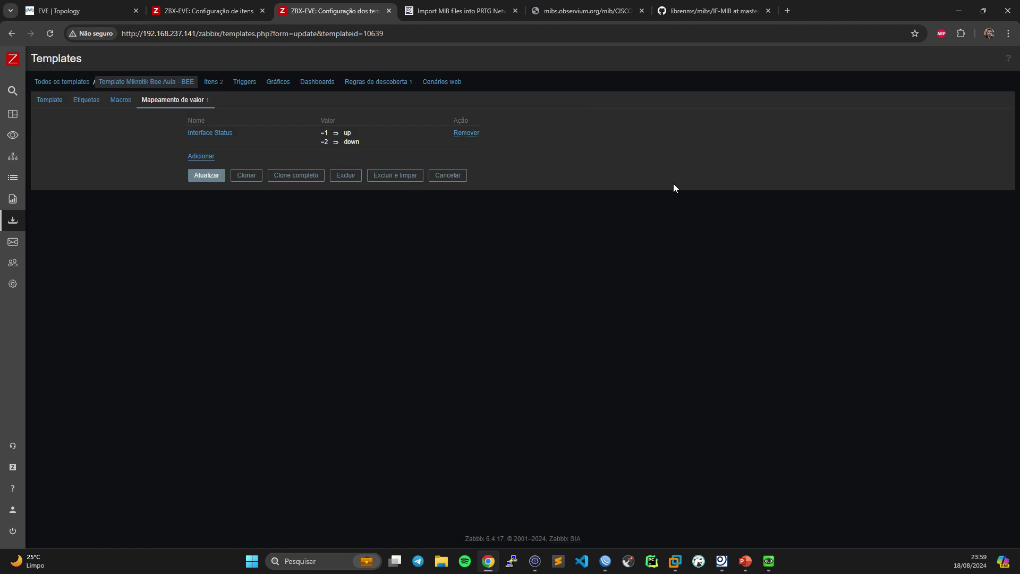
pyautogui.click(214, 177)
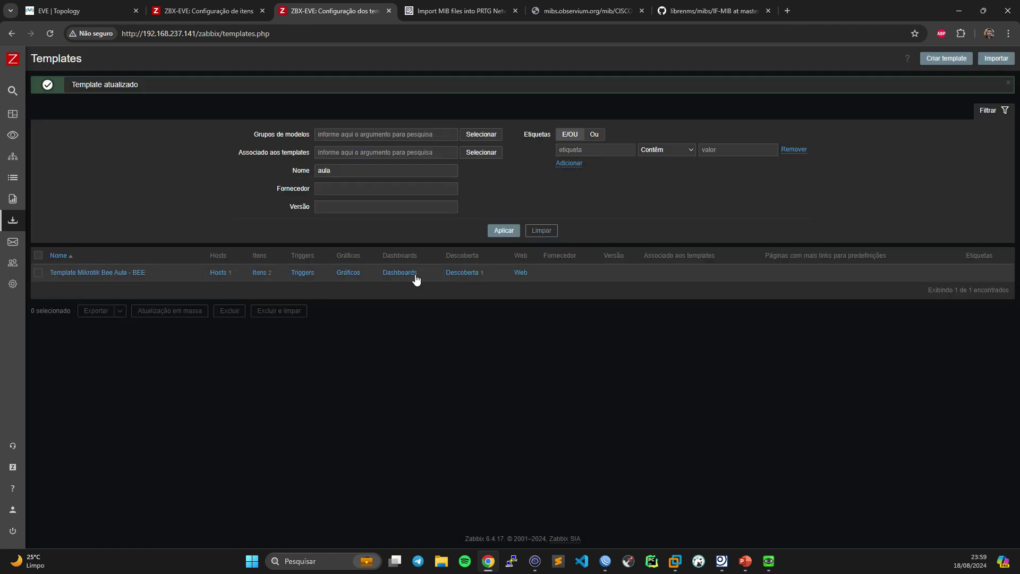
# - Go to the Descoberta de Interfaces rule's item prototypes on the template and confirm none exist yet
pyautogui.click(467, 273)
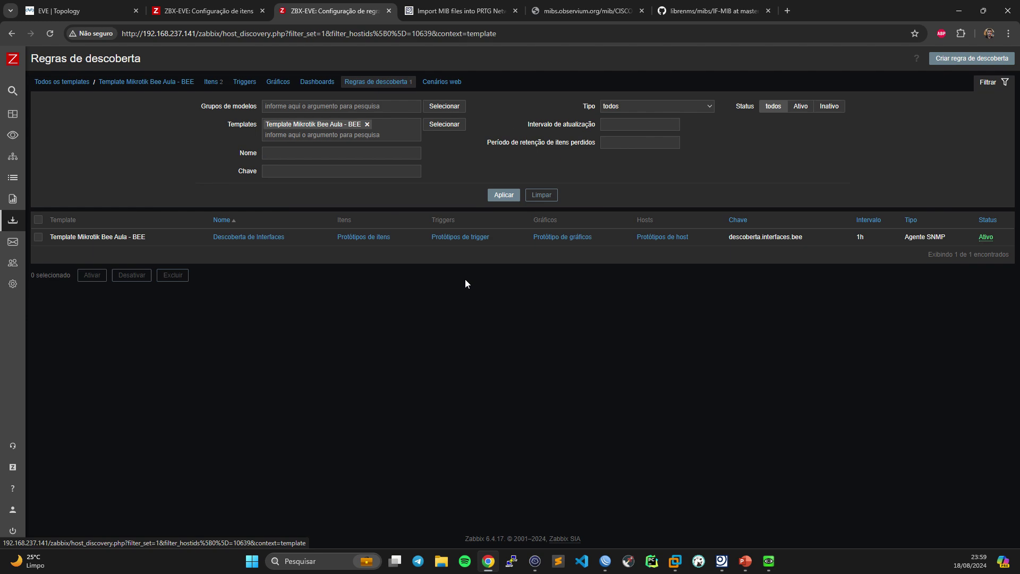
pyautogui.click(365, 237)
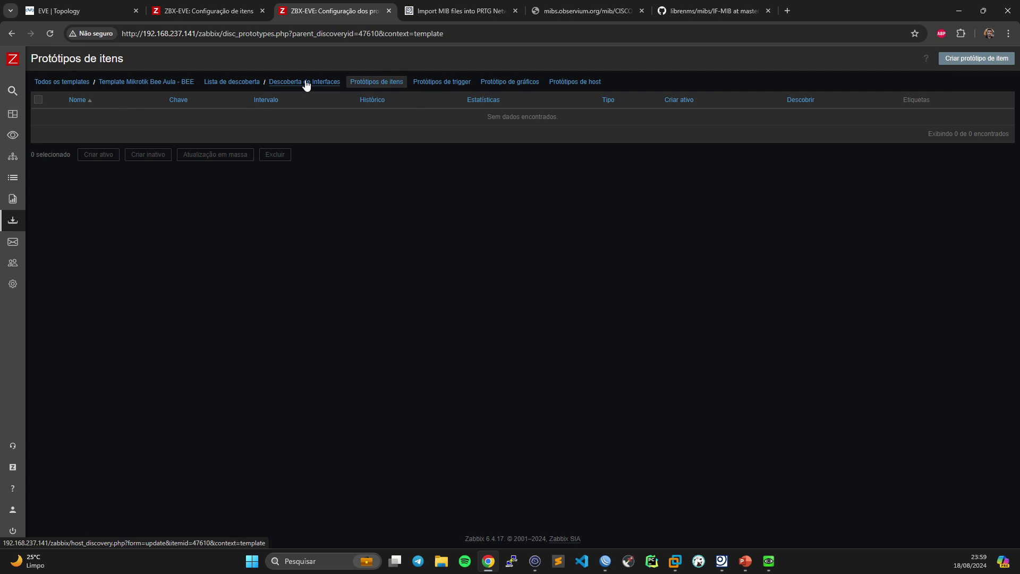
pyautogui.click(280, 83)
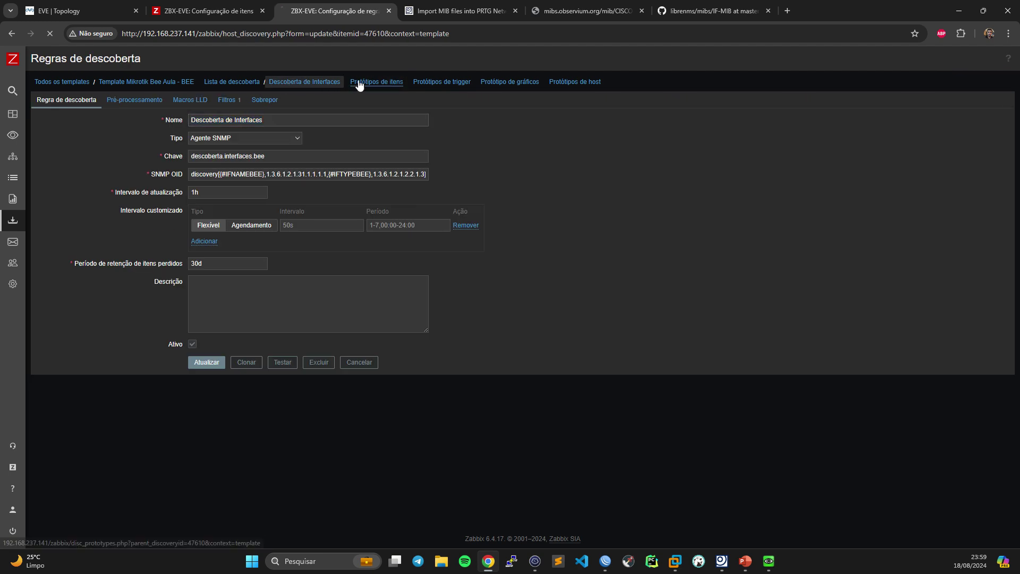
pyautogui.click(361, 83)
pyautogui.click(310, 84)
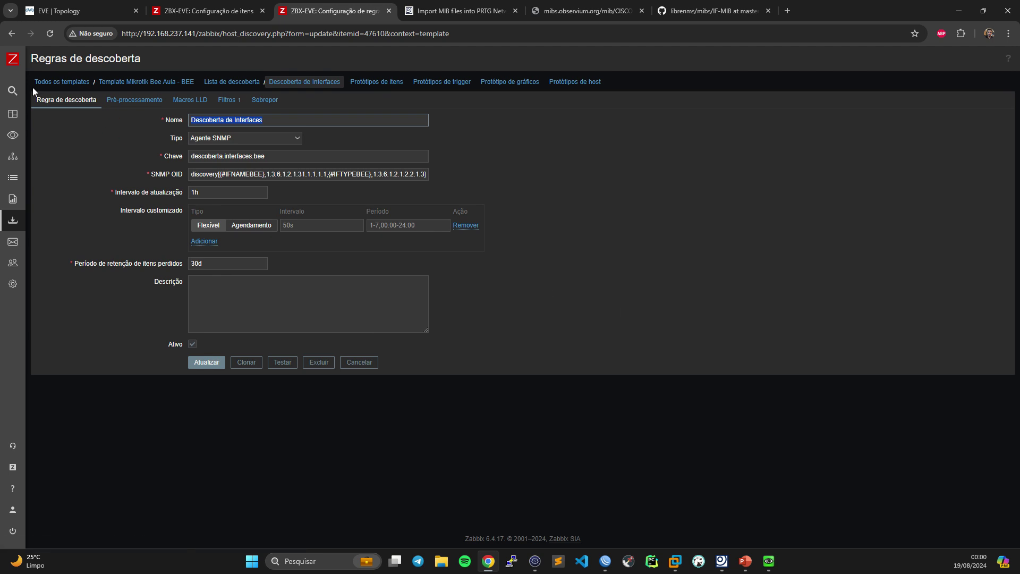
pyautogui.click(390, 84)
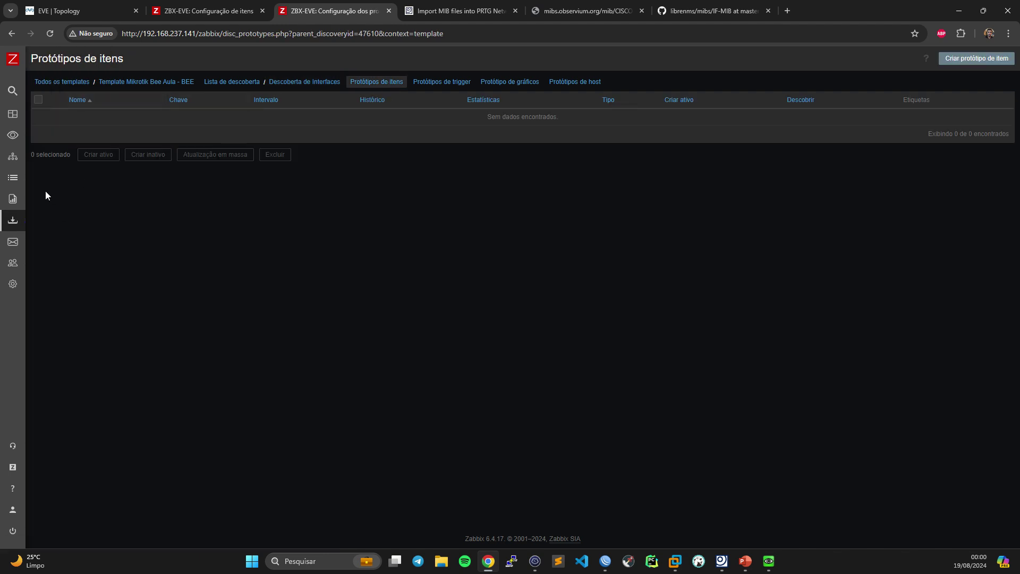
pyautogui.click(210, 10)
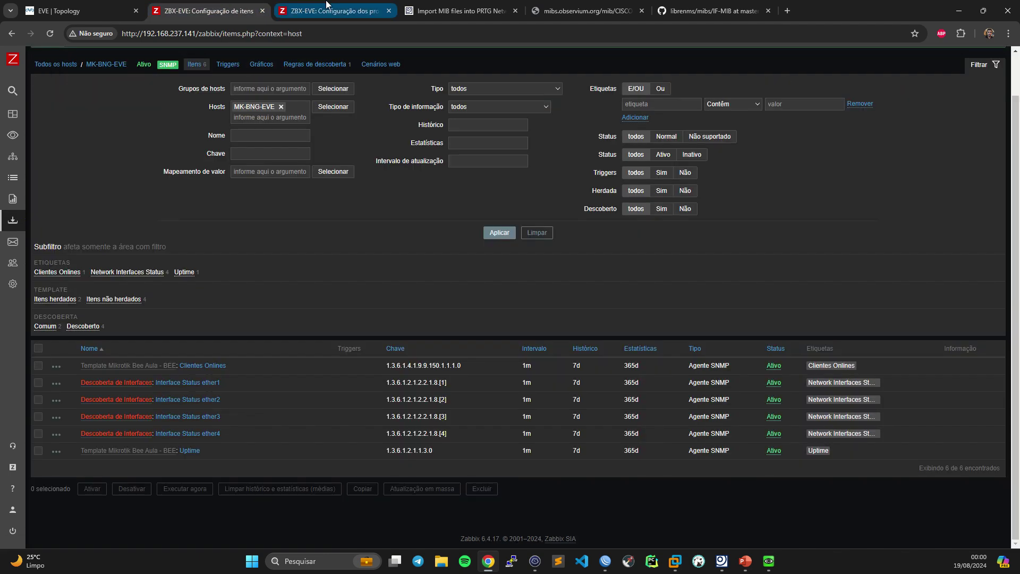
# - Open MK-BNG-EVE's interface discovery item prototypes and compare them with the template's empty list
pyautogui.click(340, 65)
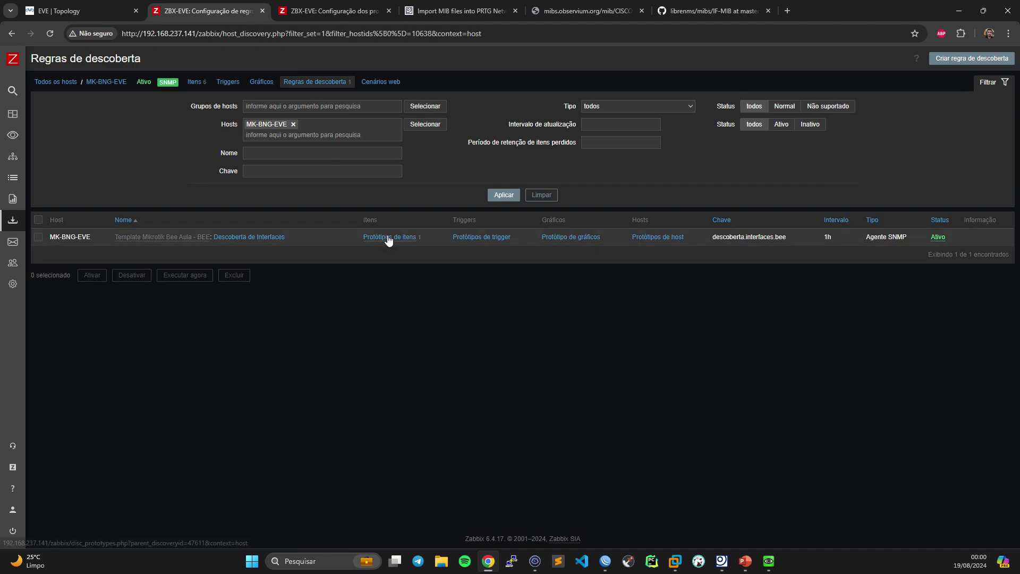
pyautogui.click(388, 237)
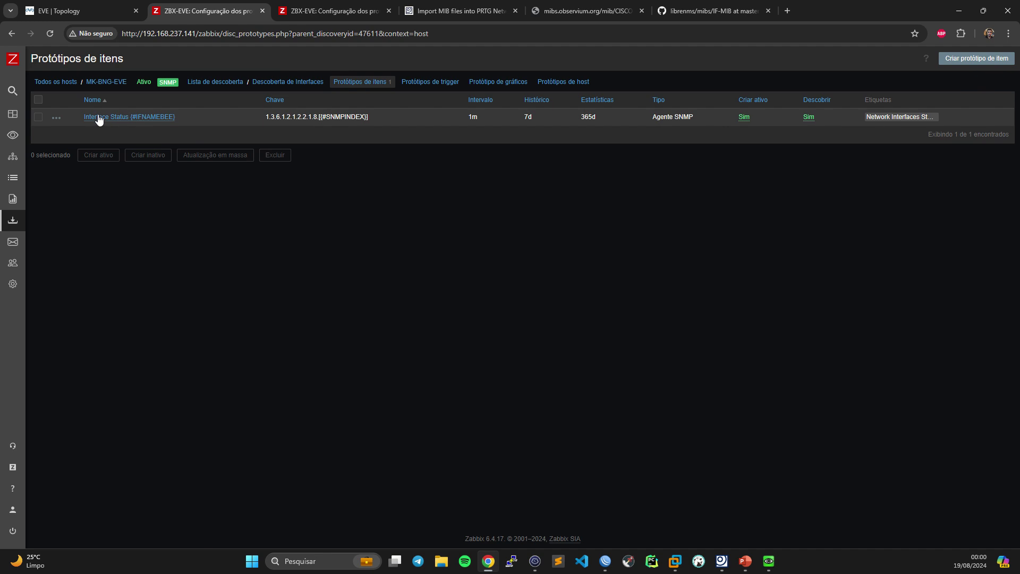
pyautogui.click(335, 10)
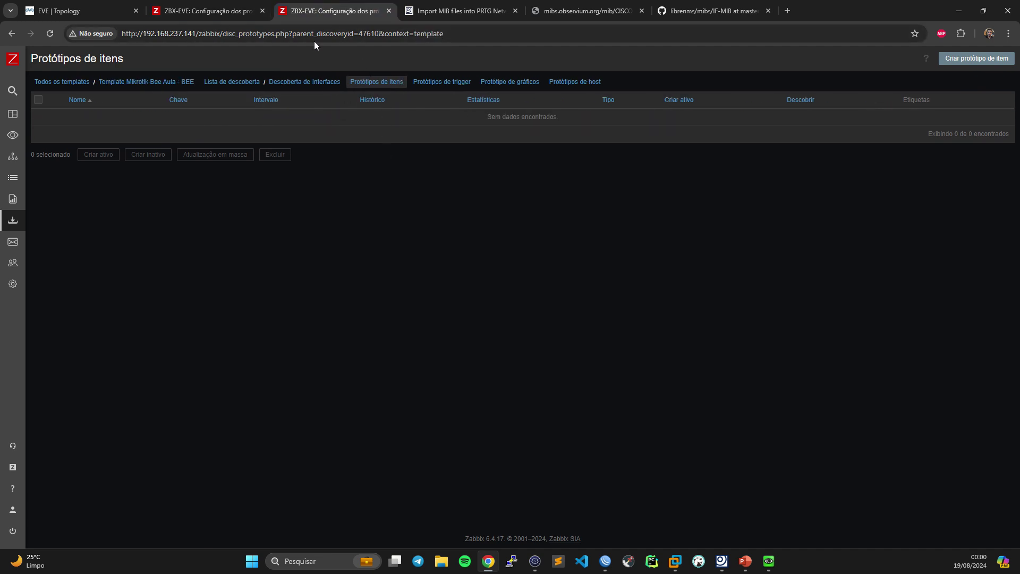
pyautogui.click(207, 10)
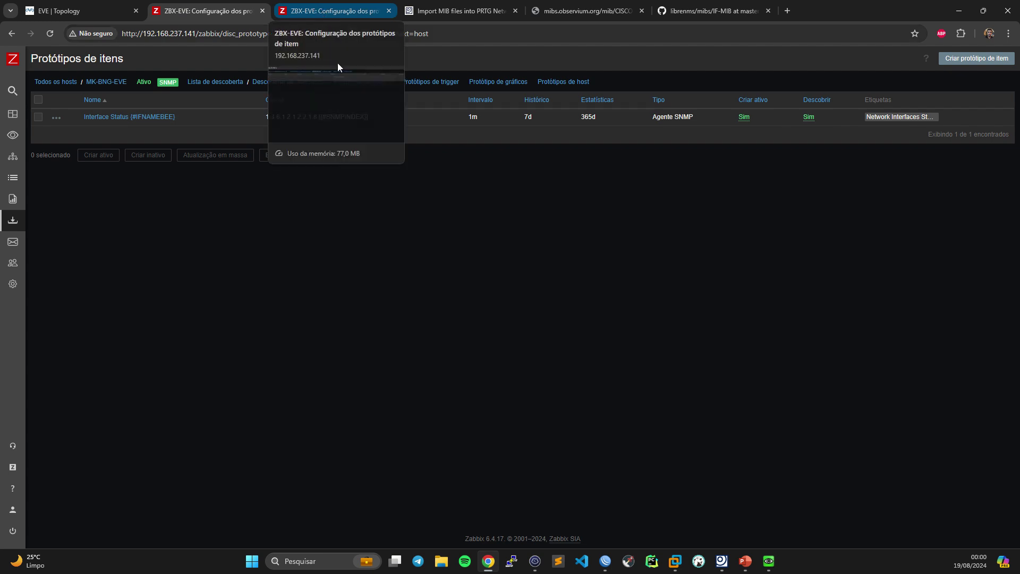
pyautogui.click(309, 5)
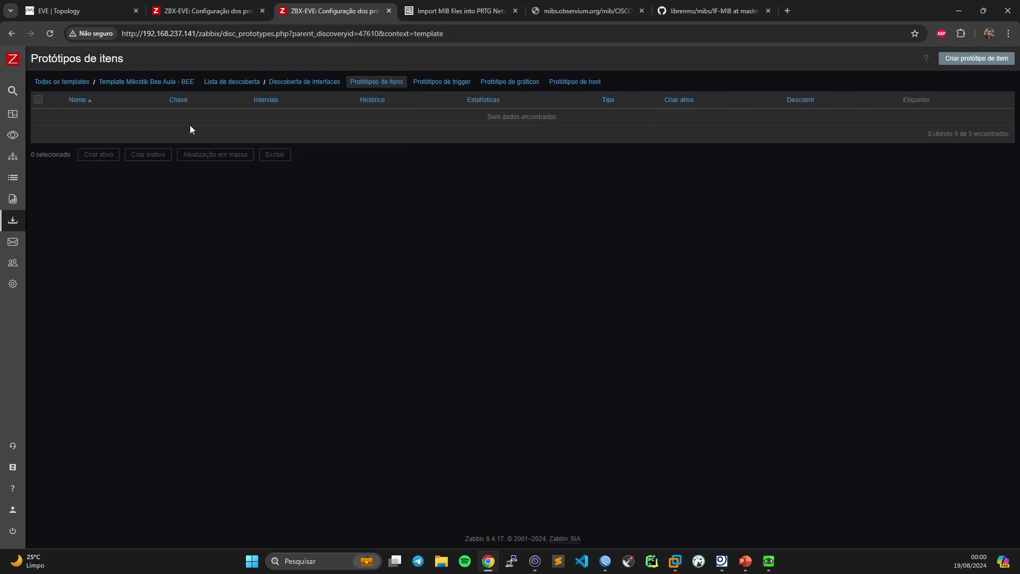
pyautogui.click(227, 5)
# - Copy the prototype name Interface Status {#IFNAMEBEE} and start a new template item prototype
pyautogui.moveTo(183, 113); pyautogui.dragTo(87, 121)
pyautogui.hotkey('ctrl', 'c')
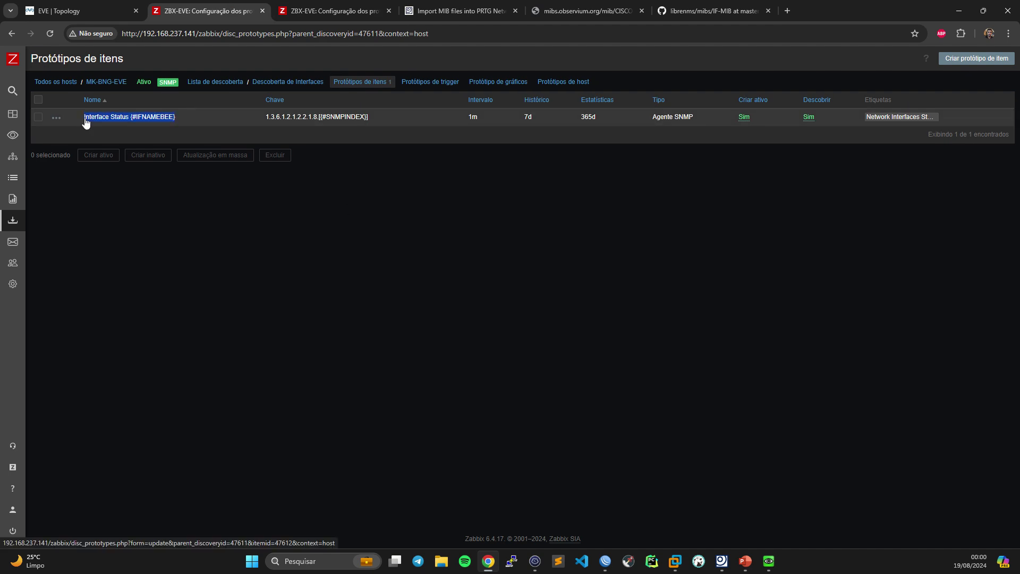
pyautogui.hotkey('ctrl', 'Tab')
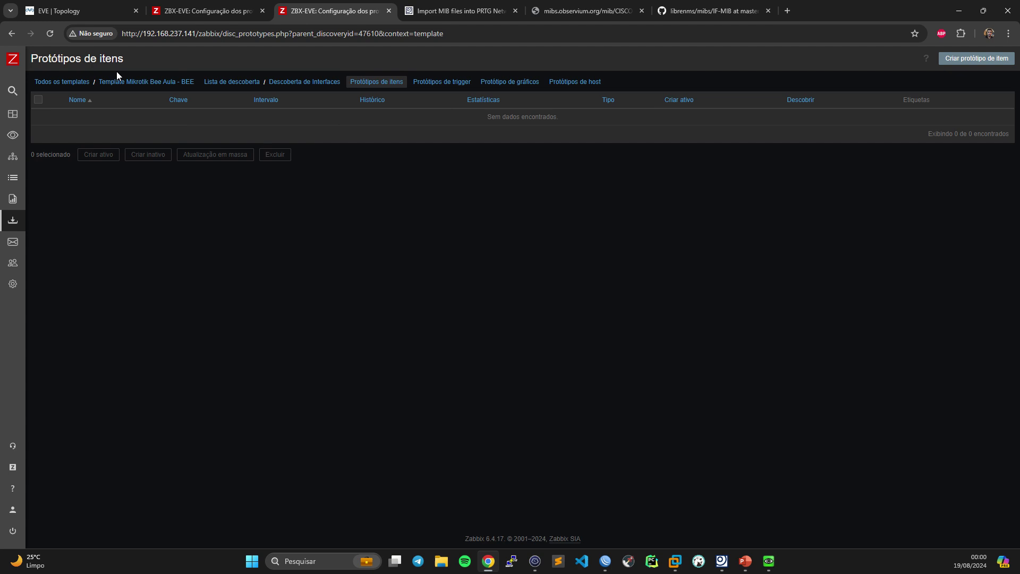
pyautogui.click(974, 58)
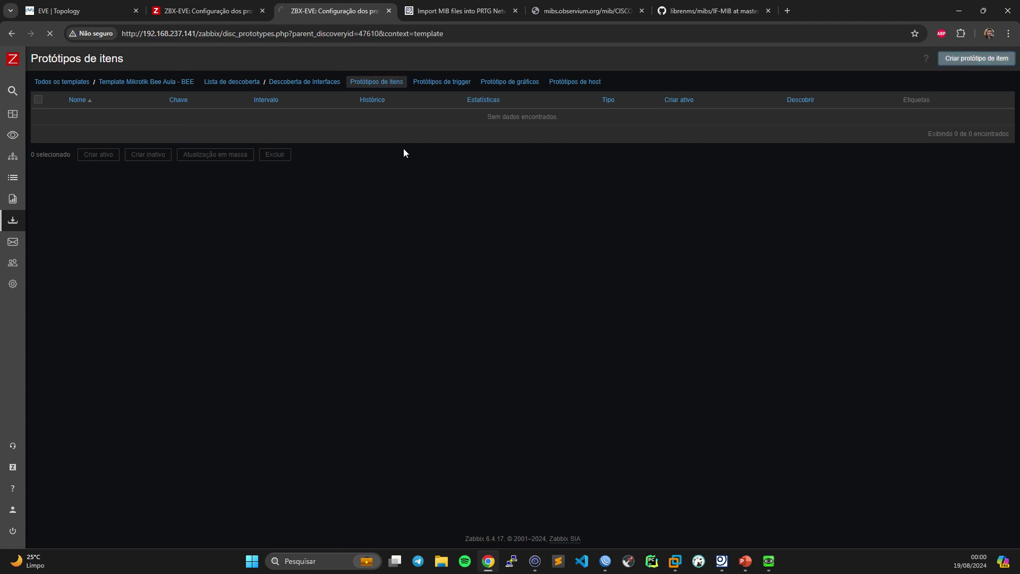
# - Name the prototype Interface Status {#IFNAMEBEE} and make it an SNMP agent item
pyautogui.hotkey('ctrl', 'v')
pyautogui.hotkey('ctrl', 'shift', 'Tab')
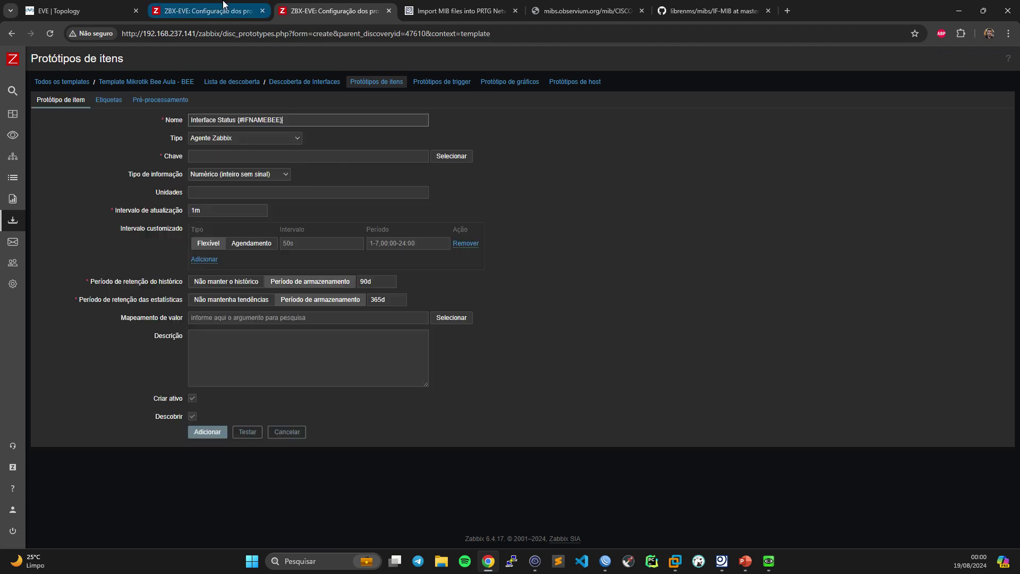
pyautogui.hotkey('ctrl', 'Tab')
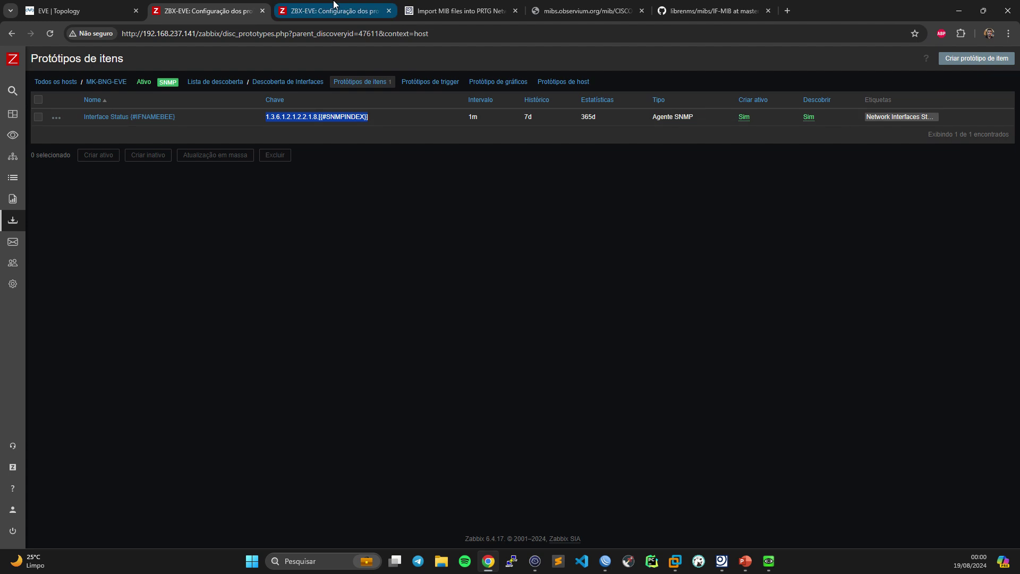
pyautogui.click(240, 139)
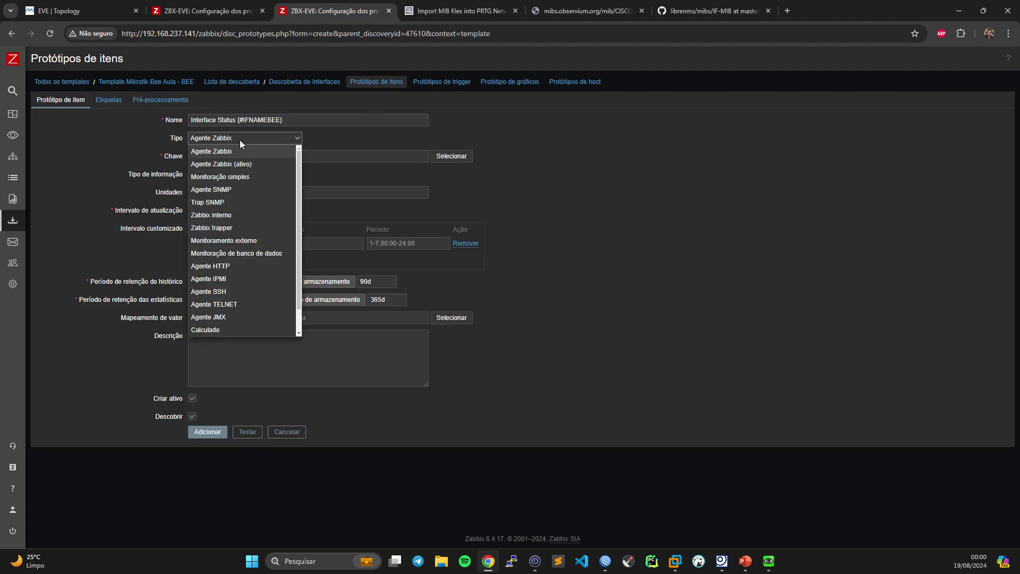
pyautogui.click(229, 189)
# - Paste the key and set the SNMP OID to 1.3.6.1.2.1.2.2.1.8.{#SNMPINDEX}
pyautogui.click(210, 156)
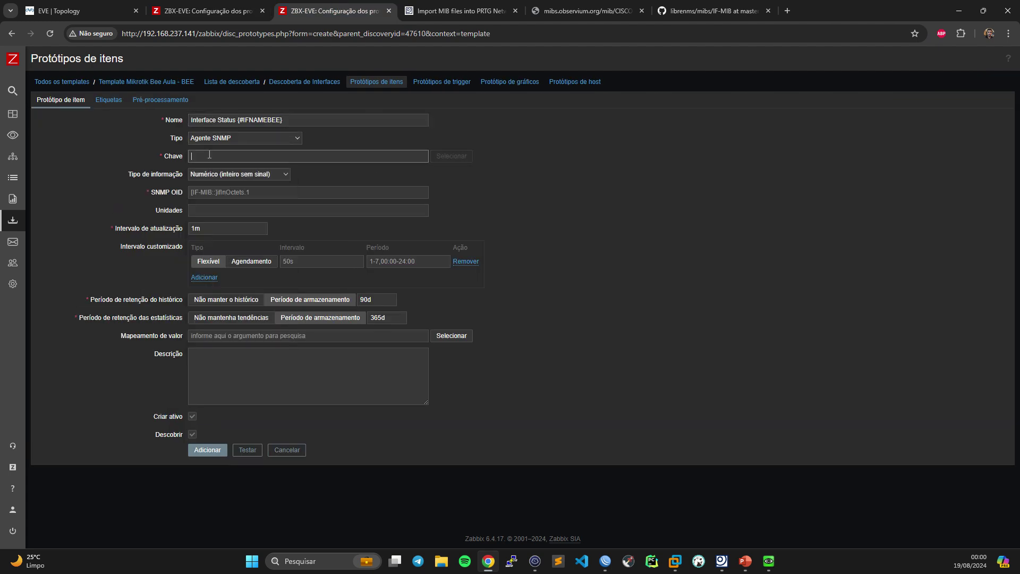
pyautogui.write('1.3.6.1.2.1.2.2.1.8.[{#SNMPINDEX}]')
pyautogui.click(212, 159)
pyautogui.press('BackSpace')
pyautogui.moveTo(244, 156); pyautogui.dragTo(150, 162)
pyautogui.click(311, 155)
pyautogui.moveTo(227, 160); pyautogui.dragTo(148, 162)
pyautogui.hotkey('ctrl', 'c')
pyautogui.click(248, 191)
pyautogui.hotkey('ctrl', 'v')
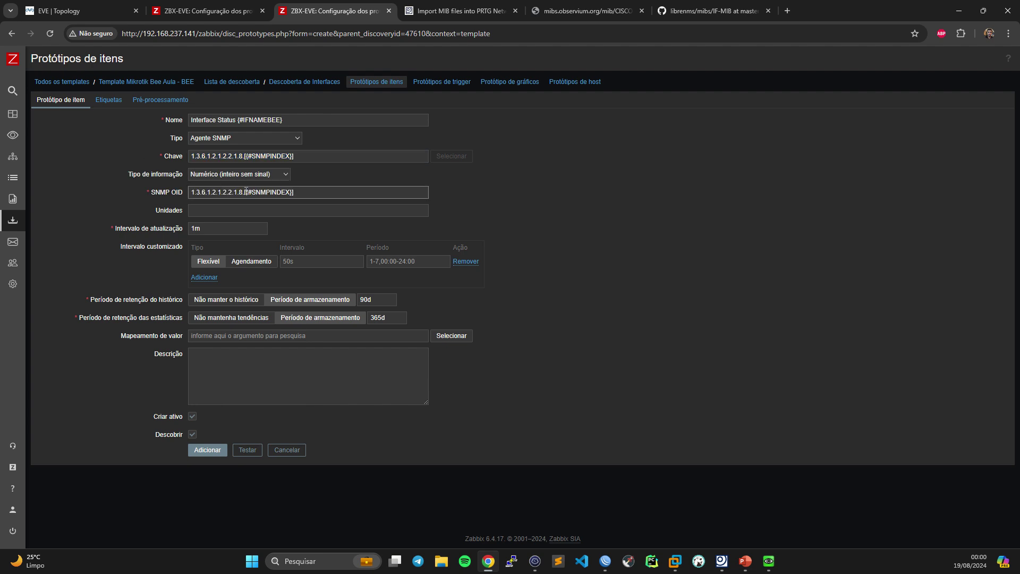
pyautogui.press('BackSpace')
pyautogui.press('BackSpace')
pyautogui.write('{')
# - Cut the prototype's history retention from 90d to 7d
pyautogui.moveTo(370, 299); pyautogui.dragTo(312, 302)
pyautogui.write('7d')
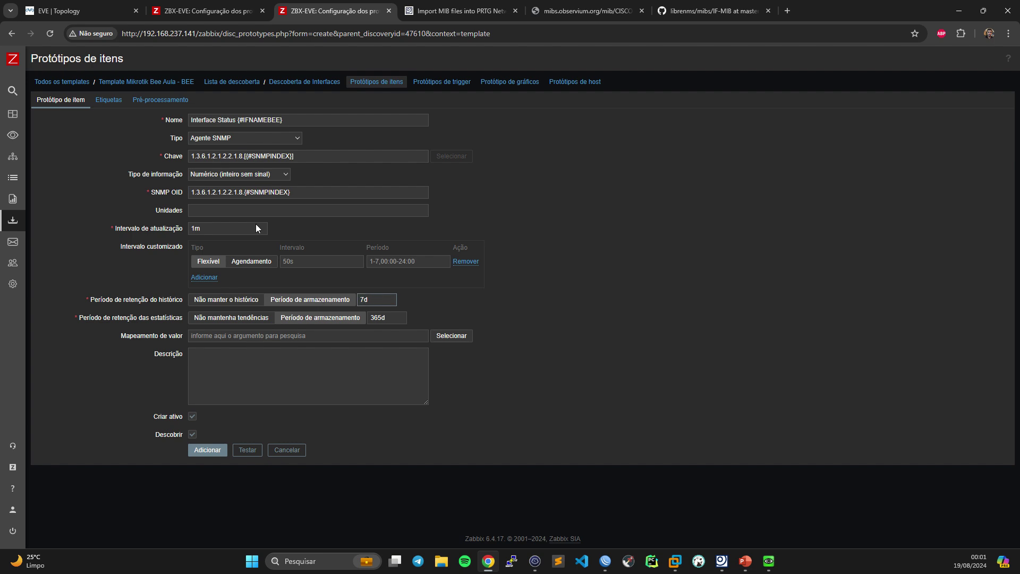
pyautogui.click(108, 101)
pyautogui.click(255, 152)
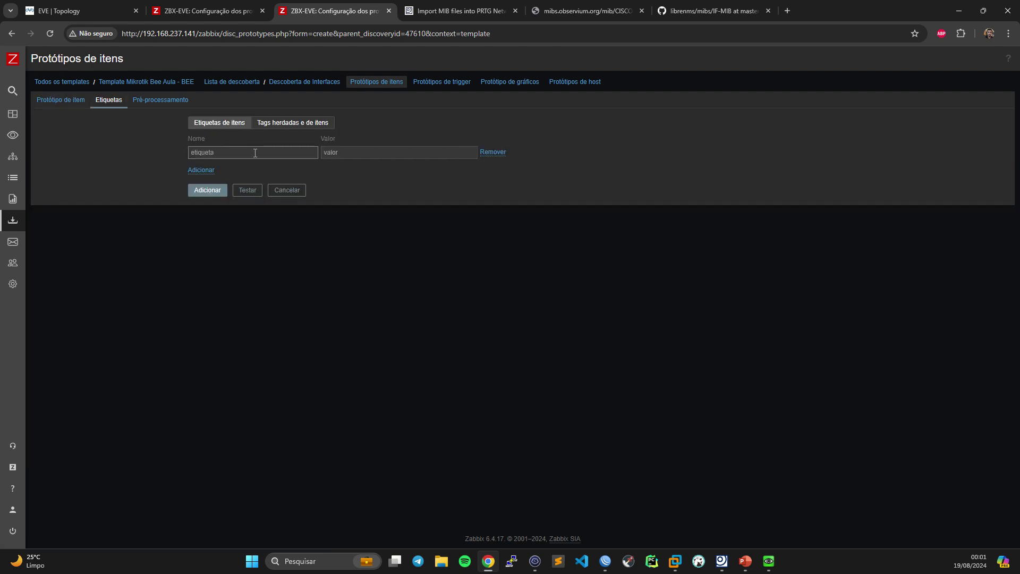
# - Give the prototype the tag Network Interfaces Status and add it to the template
pyautogui.write('Nwe')
pyautogui.press('BackSpace')
pyautogui.write('e')
pyautogui.write('twork Ibn')
pyautogui.write('nter')
pyautogui.write('faces')
pyautogui.write('Status')
pyautogui.click(51, 104)
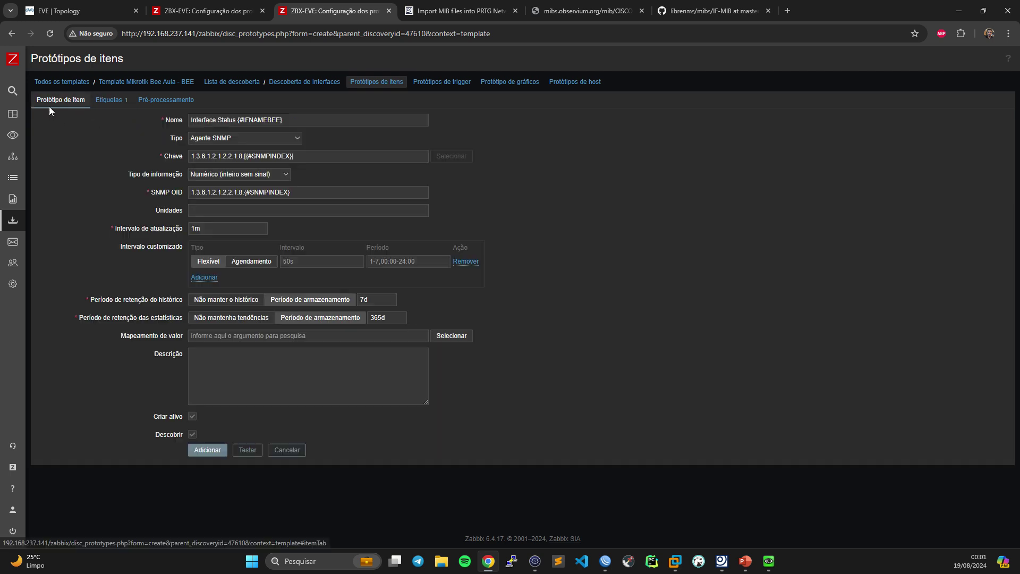
pyautogui.click(198, 450)
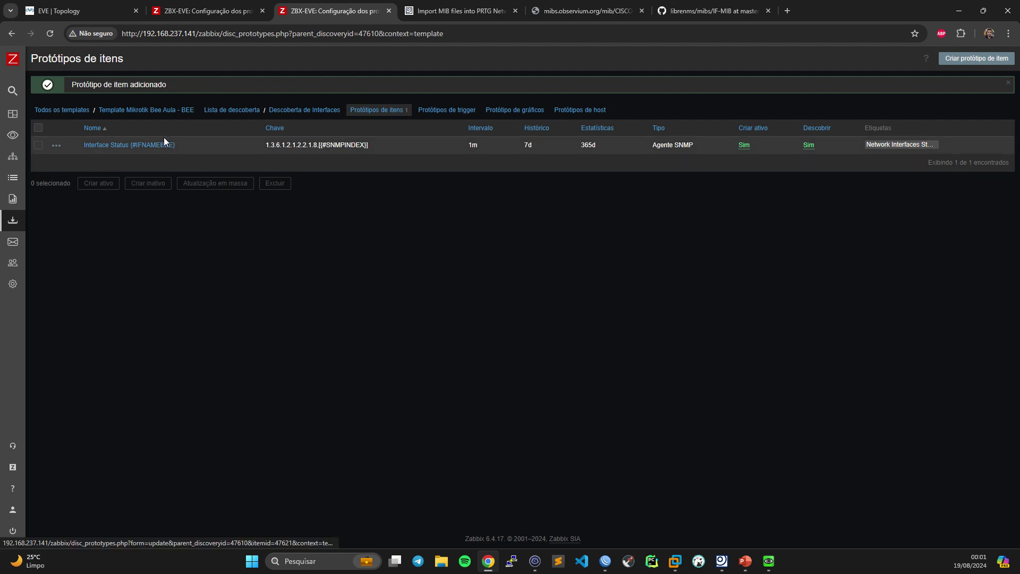
pyautogui.click(239, 10)
# - Verify MK-BNG-EVE's interface item prototype is inherited from the template, then list all templates
pyautogui.click(319, 11)
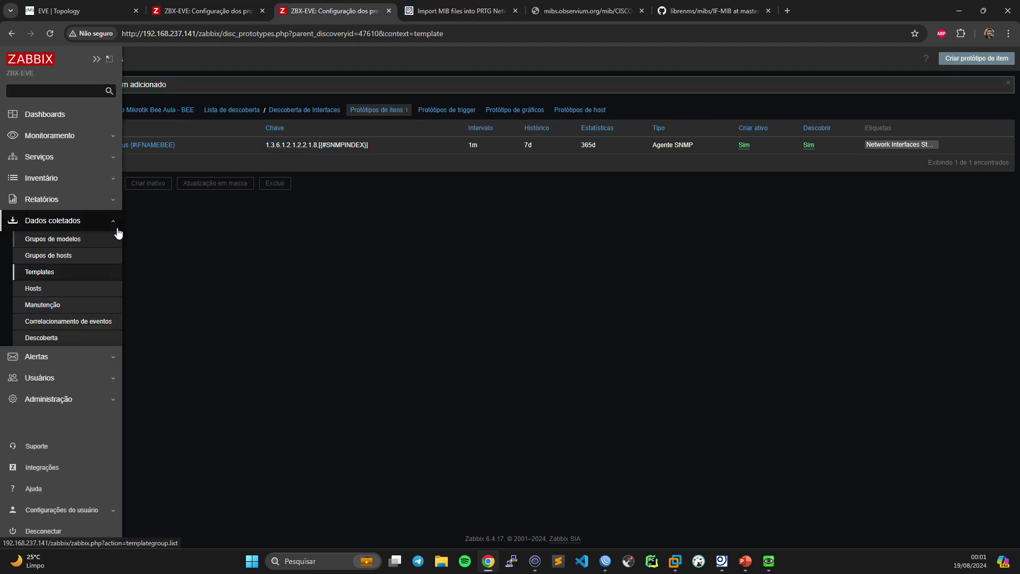
pyautogui.hotkey('ctrl', 'shift', 'Tab')
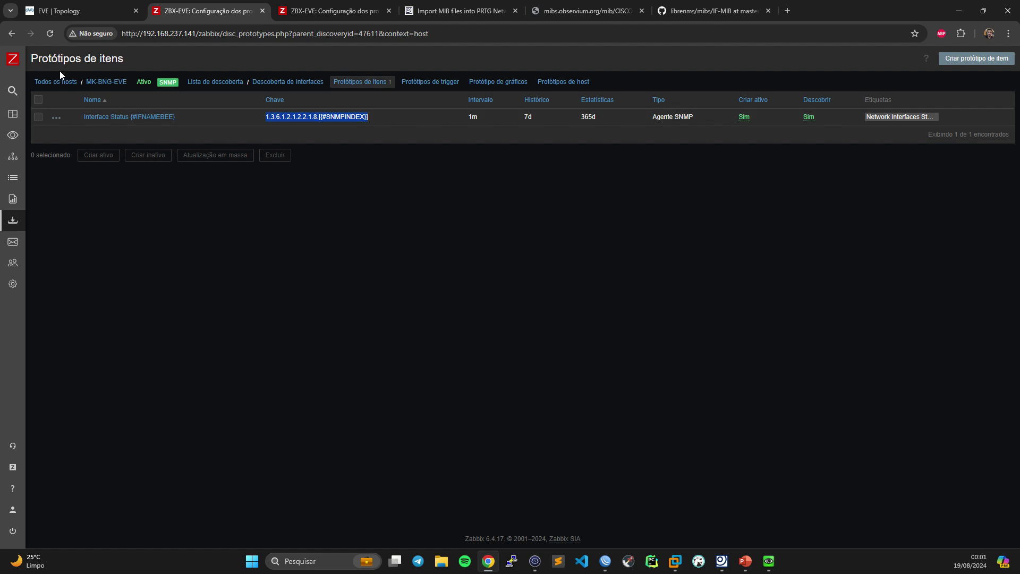
pyautogui.click(58, 82)
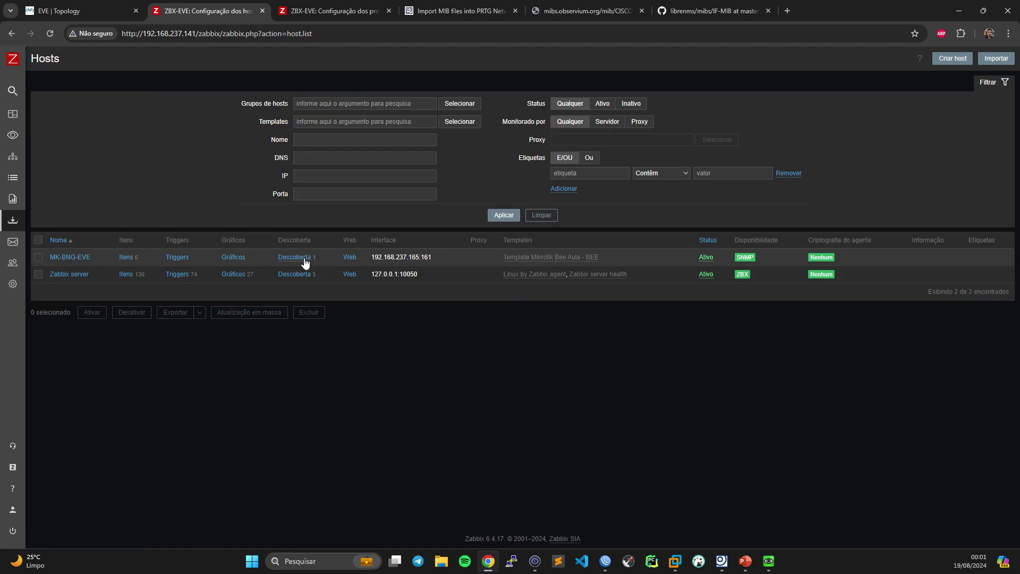
pyautogui.click(296, 256)
pyautogui.click(388, 238)
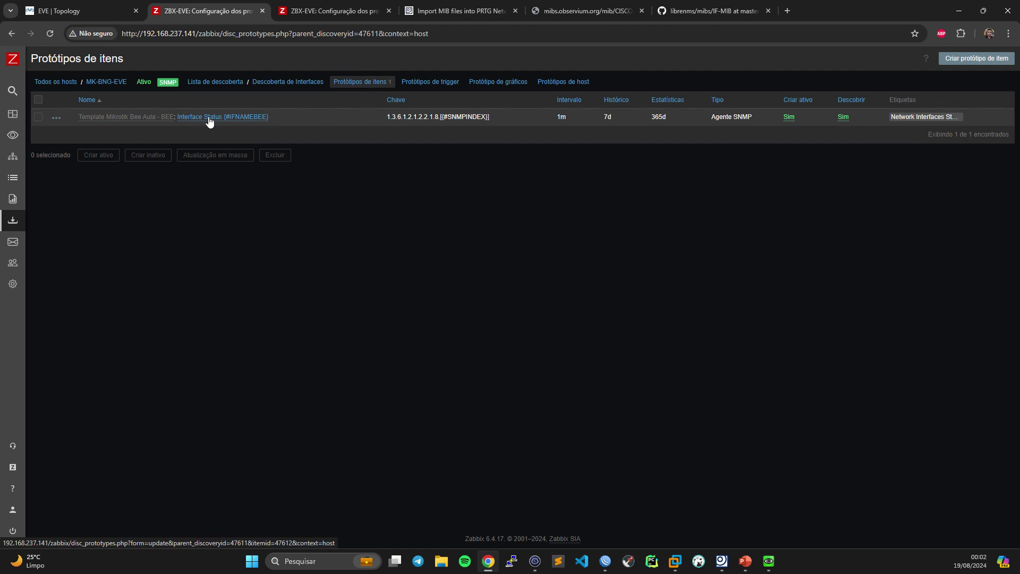
pyautogui.hotkey('ctrl', 'Tab')
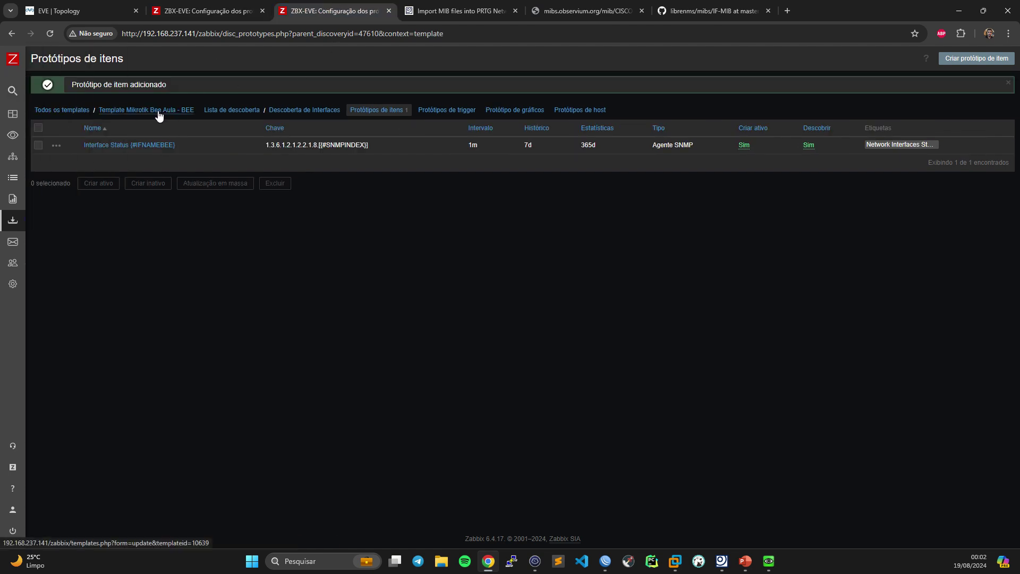
pyautogui.click(87, 107)
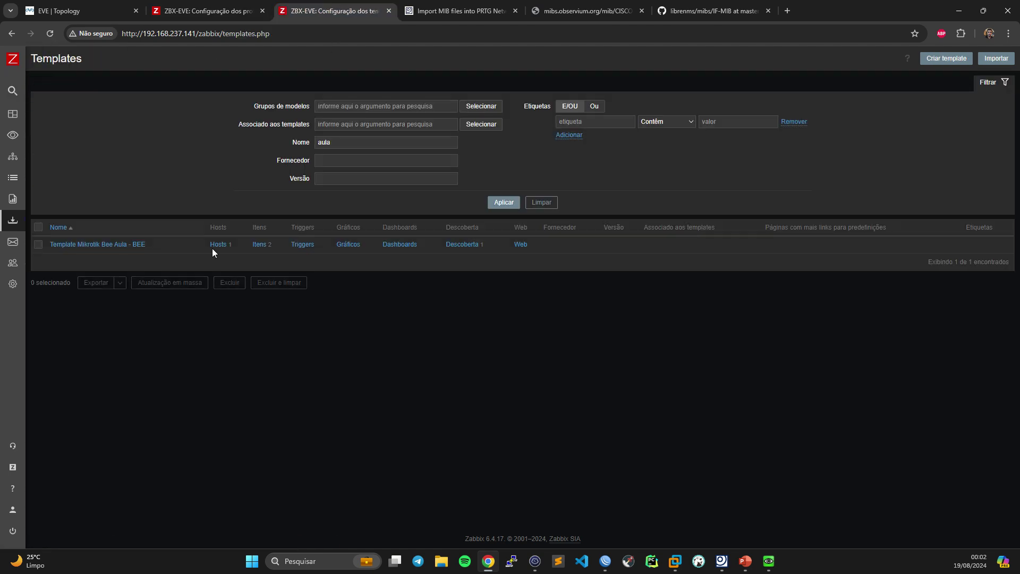
# - Assign the Interface Status value mapping to the Interface Status {#IFNAMEBEE} item prototype and save it
pyautogui.click(459, 245)
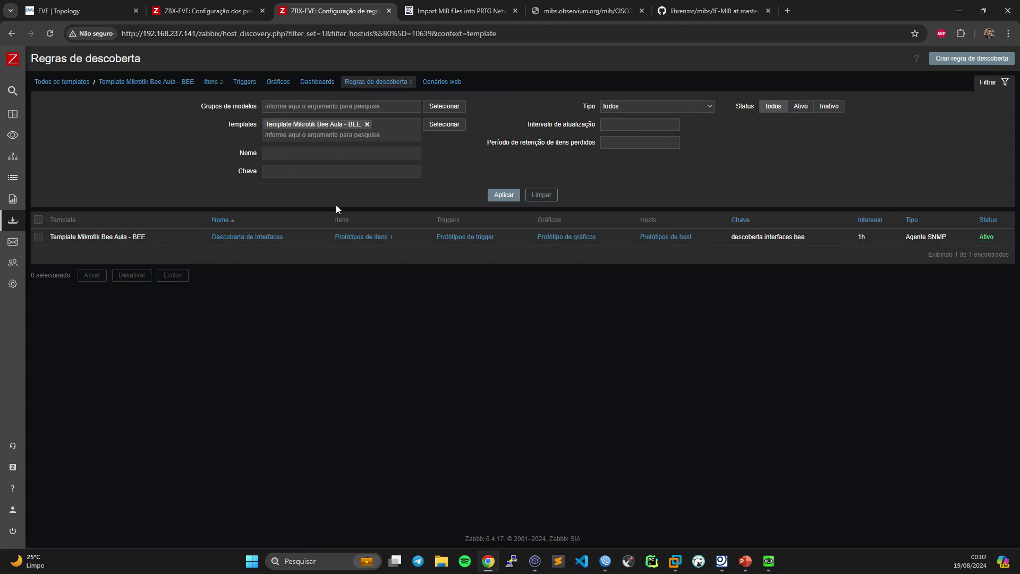
pyautogui.click(363, 238)
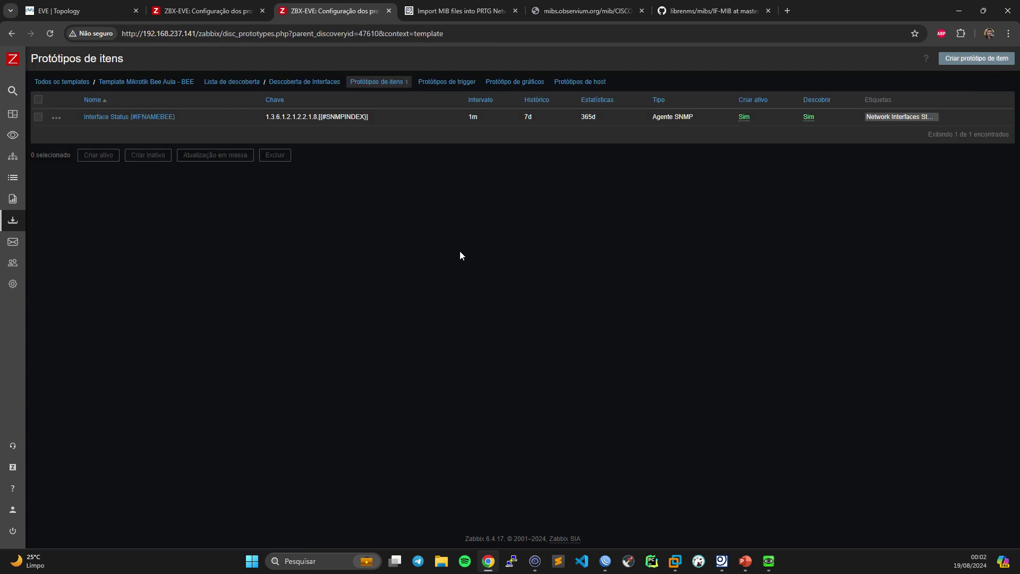
pyautogui.click(154, 124)
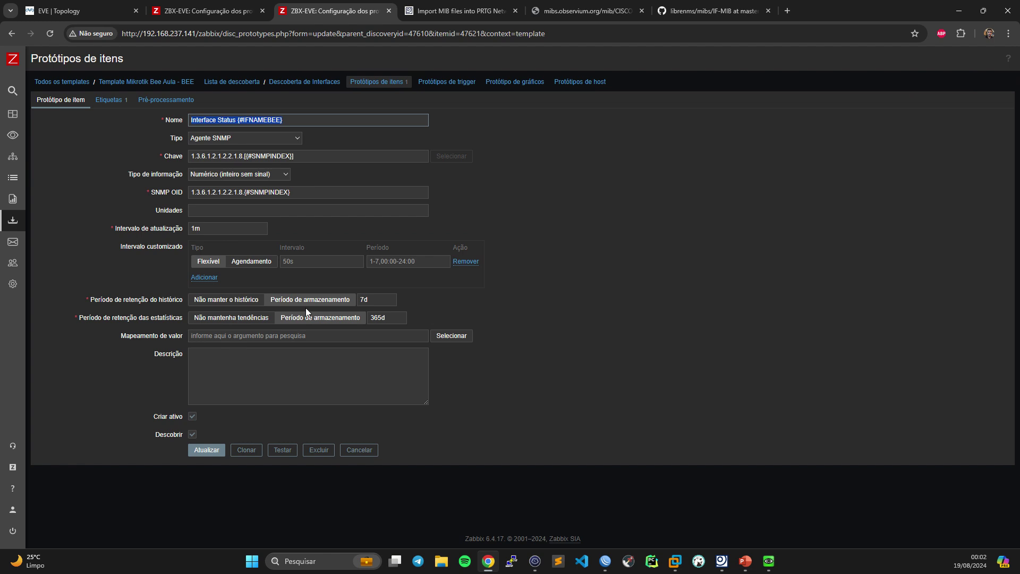
pyautogui.click(224, 336)
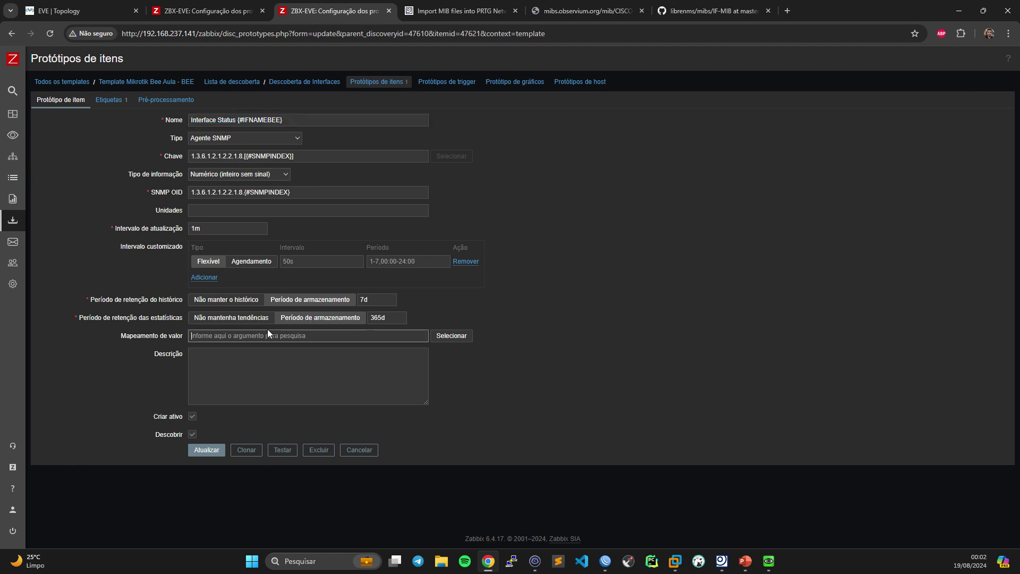
pyautogui.click(452, 336)
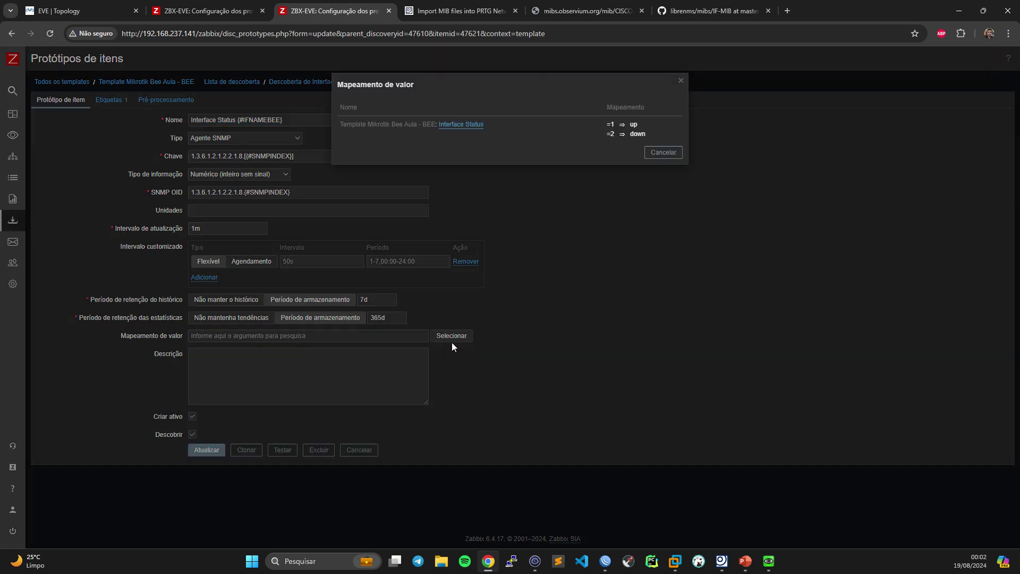
pyautogui.click(464, 128)
pyautogui.click(206, 450)
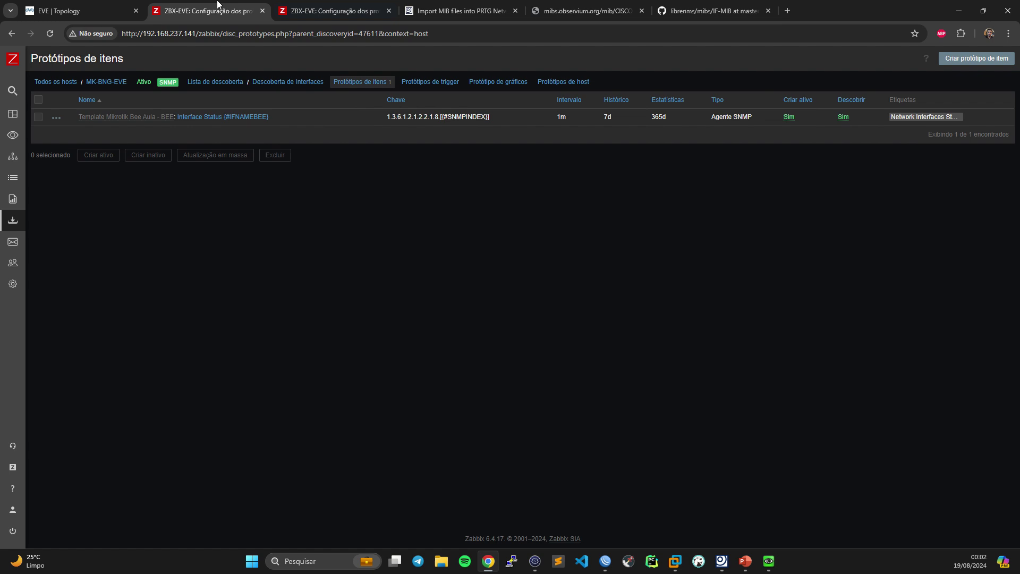
# - Check the current interface values in Monitoramento > Dados recentes
pyautogui.moveTo(18, 95)
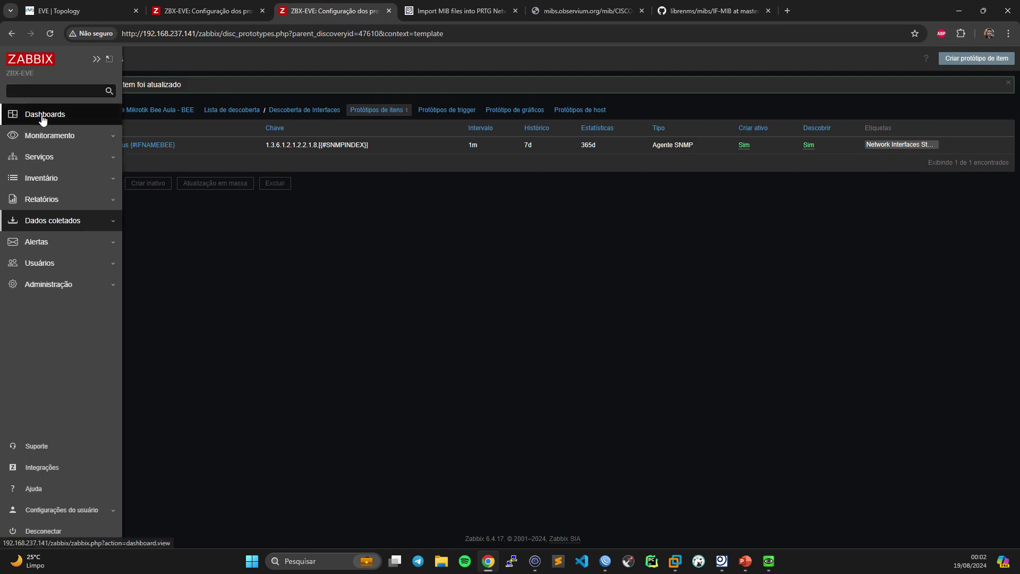
pyautogui.click(52, 137)
pyautogui.click(49, 187)
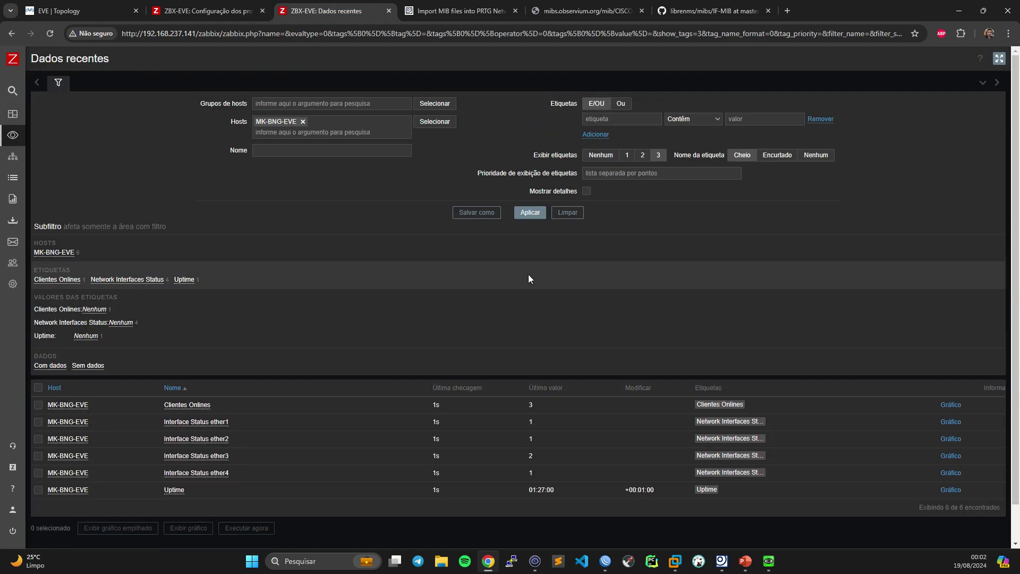
pyautogui.click(530, 213)
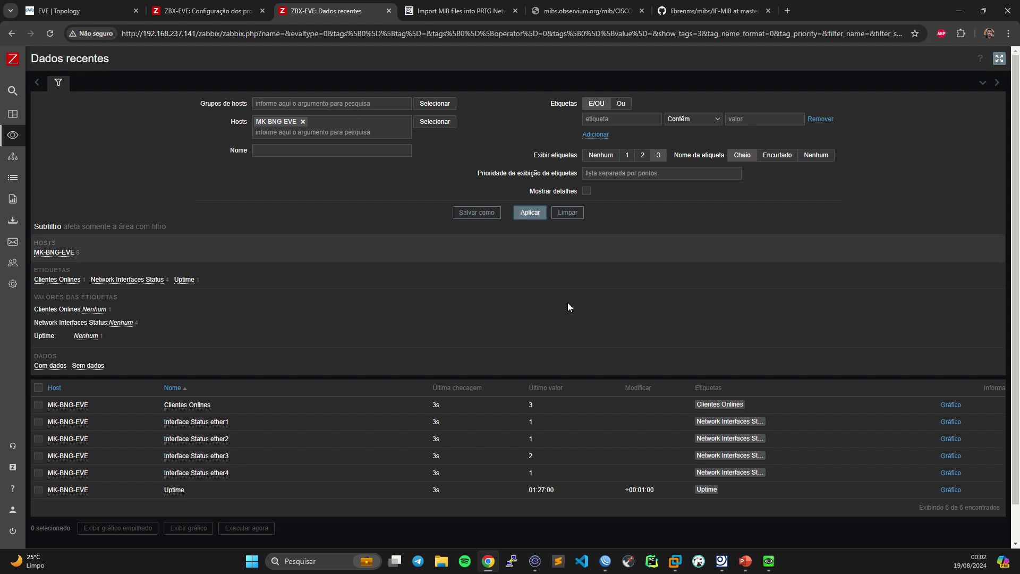
# - Run the Descoberta de Interfaces discovery rule for MK-BNG-EVE immediately, several times
pyautogui.click(220, 11)
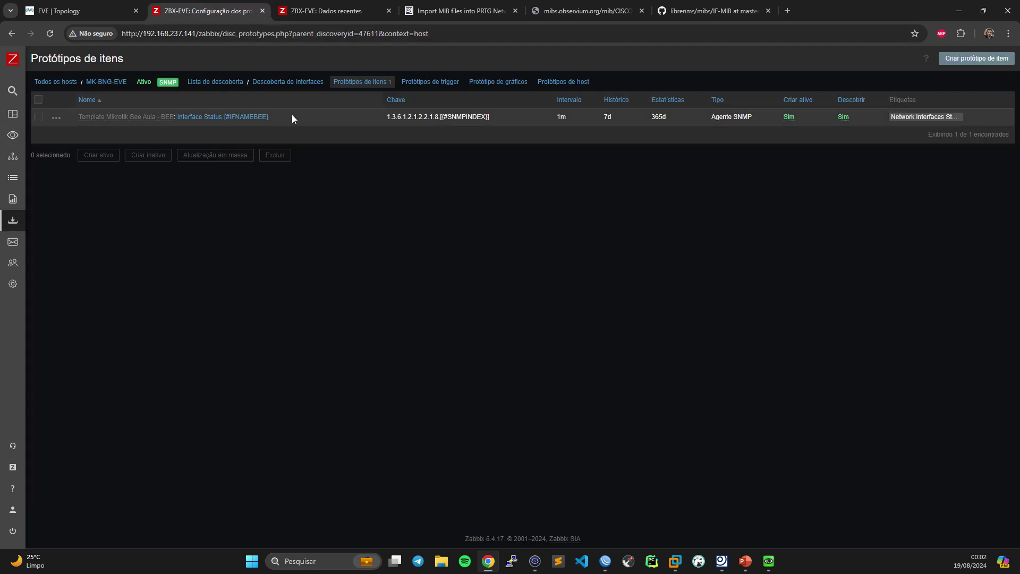
pyautogui.click(310, 83)
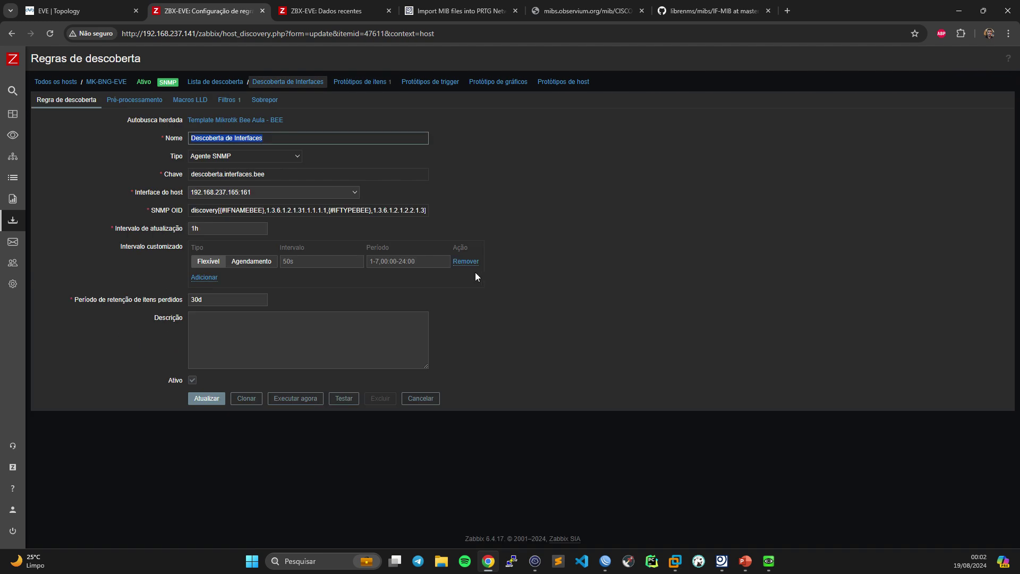
pyautogui.click(296, 398)
pyautogui.click(421, 426)
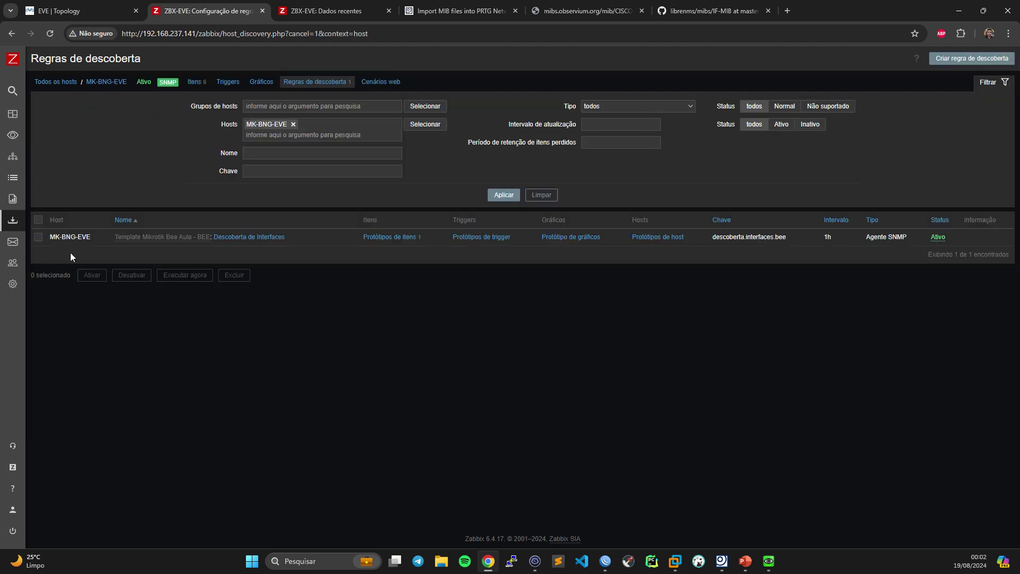
pyautogui.click(39, 236)
pyautogui.click(186, 275)
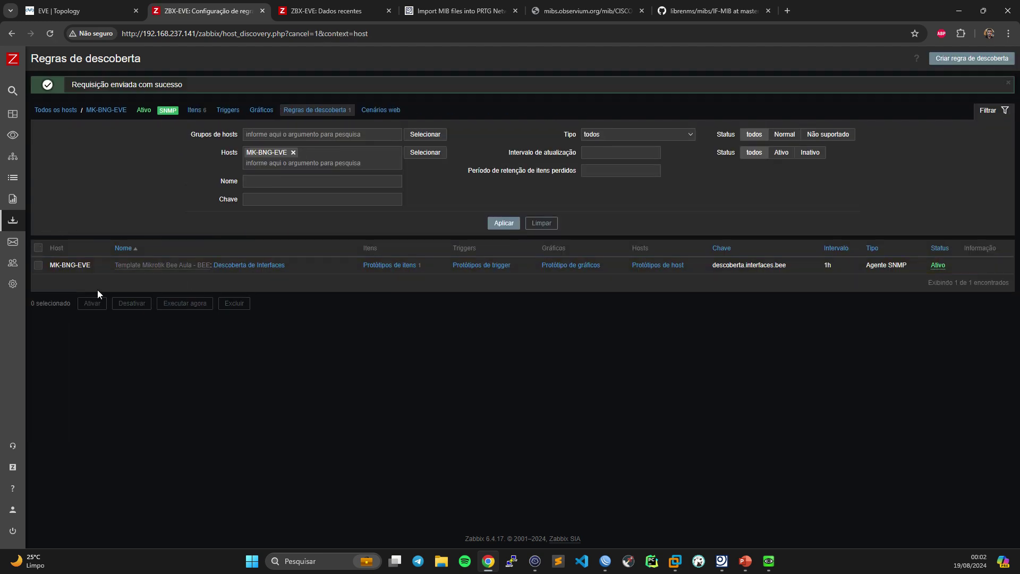
pyautogui.click(38, 265)
pyautogui.click(191, 303)
# - Check the host's items, then refresh Latest data to show interfaces as up (1) or down (2)
pyautogui.click(194, 110)
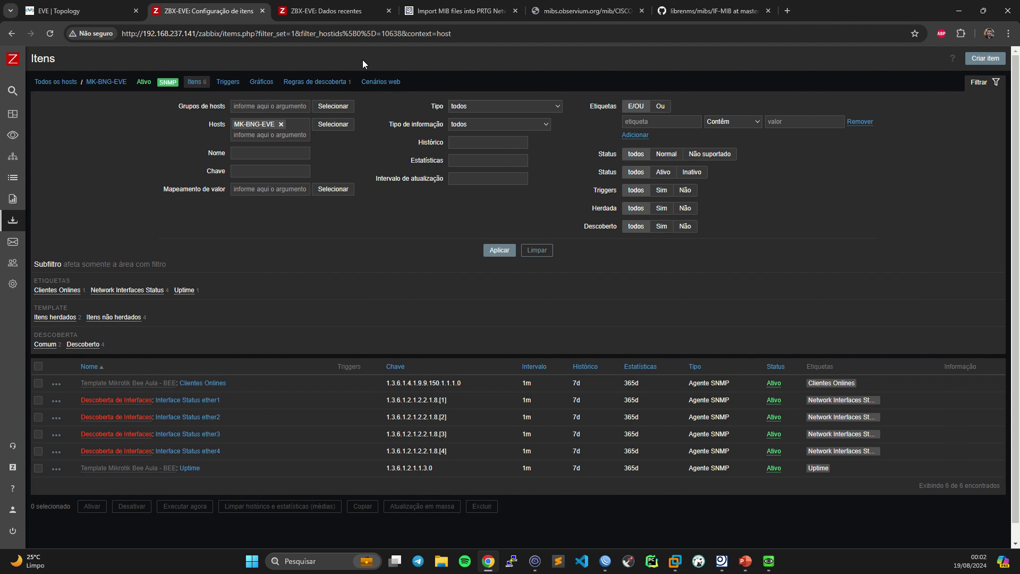
pyautogui.click(325, 7)
pyautogui.click(522, 213)
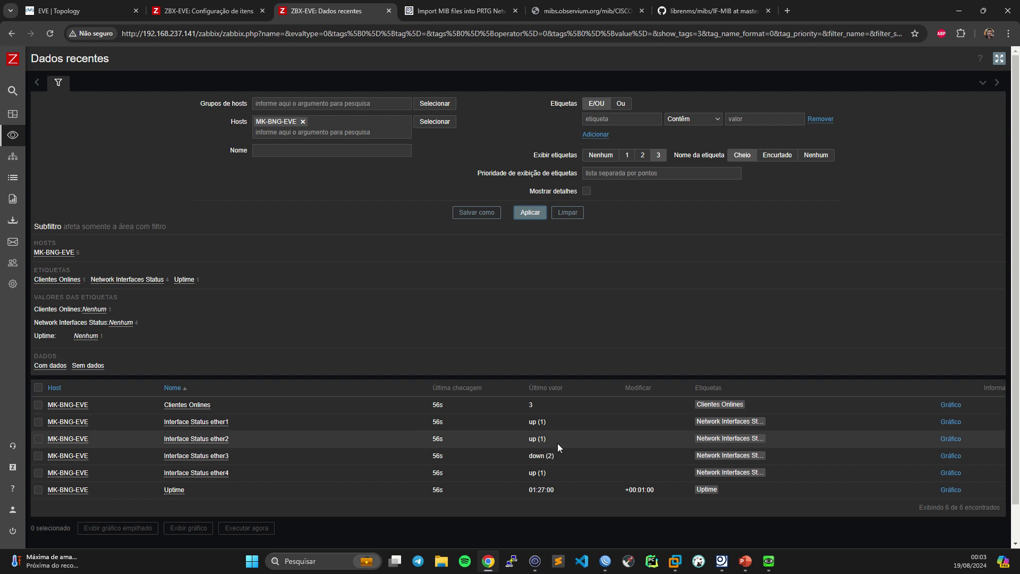
# - Filter the Templates list by the name 'bee'
pyautogui.click(32, 227)
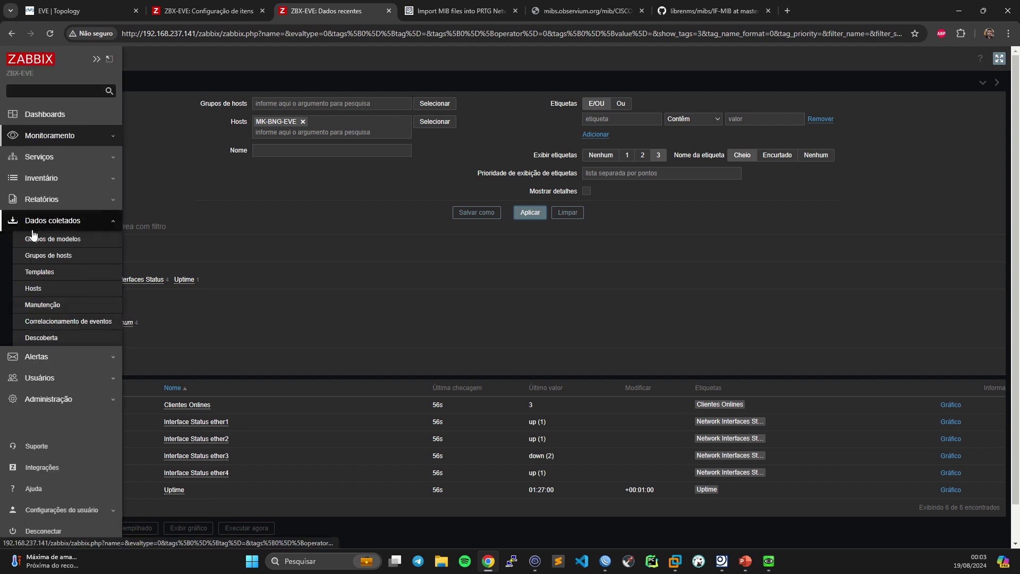
pyautogui.click(33, 271)
pyautogui.click(285, 142)
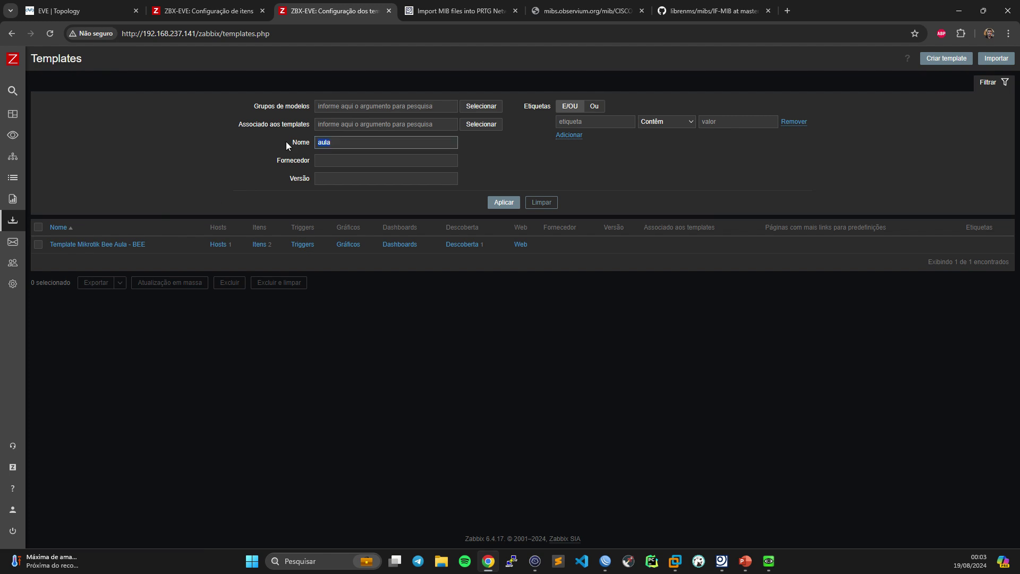
pyautogui.write('bee')
pyautogui.press('Return')
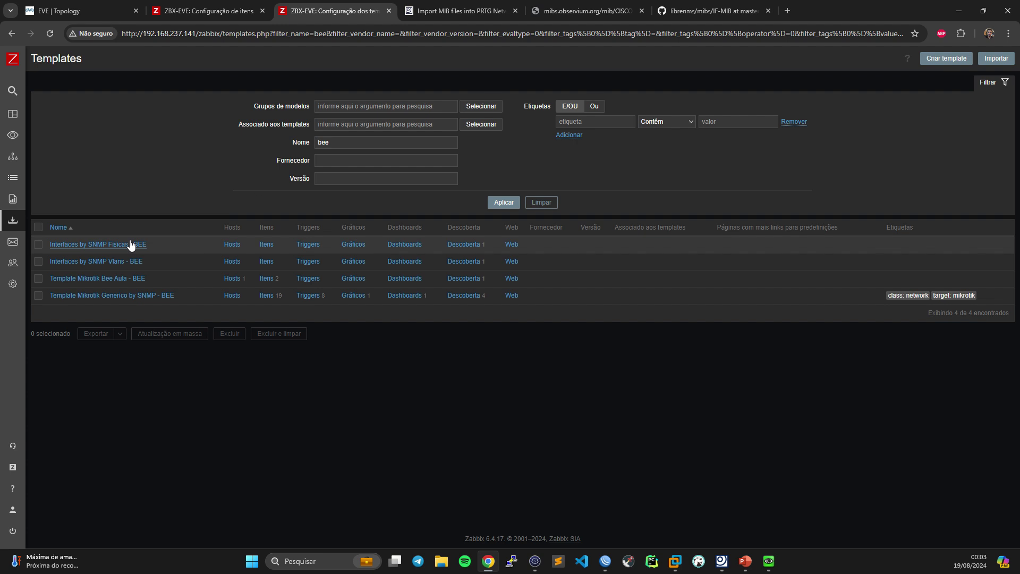
# - Open the Network interfaces discovery fisicas rule of Interfaces by SNMP Fisicas - BEE and inspect its SNMP OID
pyautogui.click(466, 245)
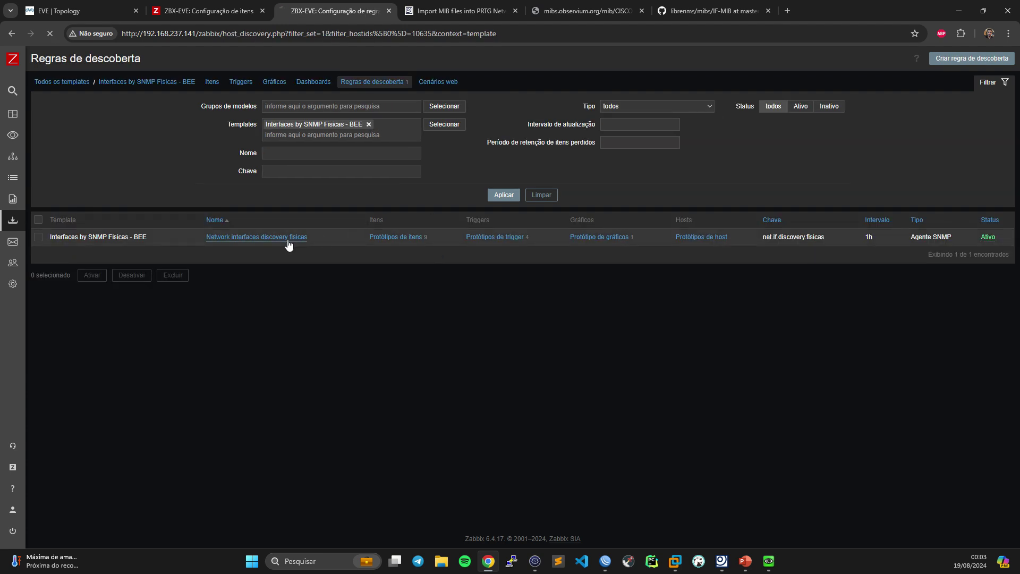
pyautogui.click(290, 238)
pyautogui.moveTo(248, 170); pyautogui.dragTo(303, 173)
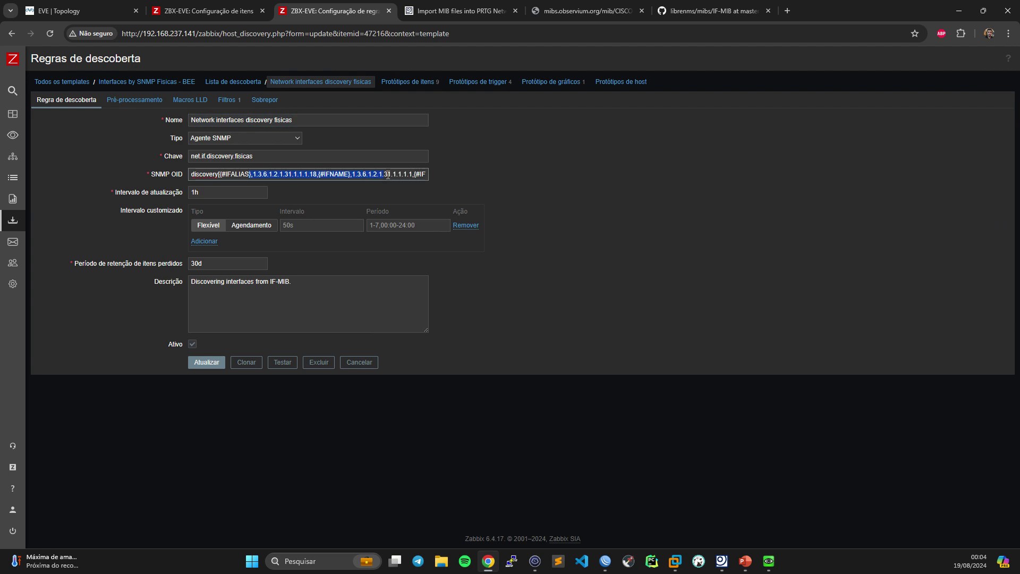
pyautogui.moveTo(387, 174); pyautogui.dragTo(427, 173)
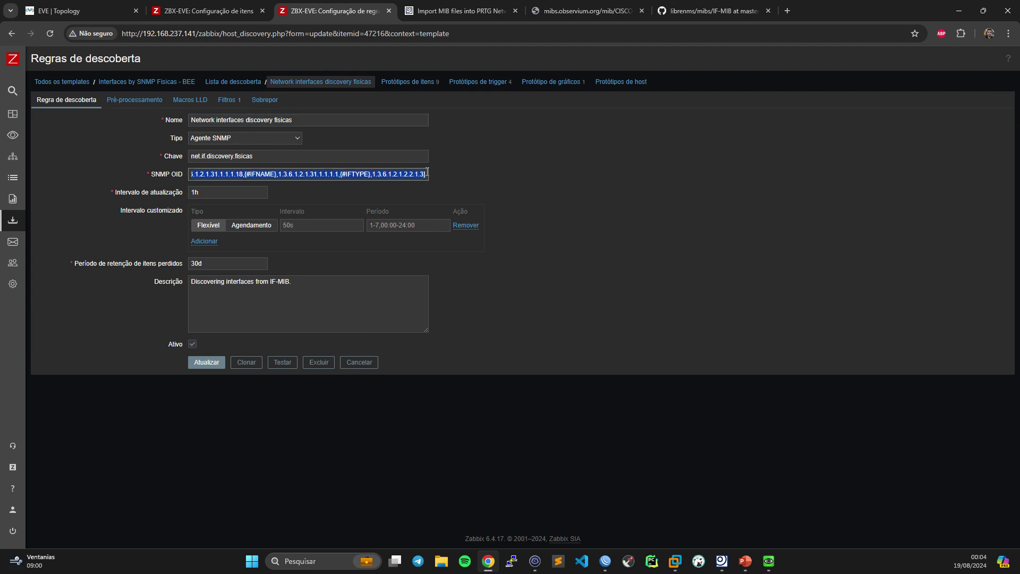
# - Browse the rule's item, trigger and graph prototypes, then return to the Global view dashboard
pyautogui.click(408, 83)
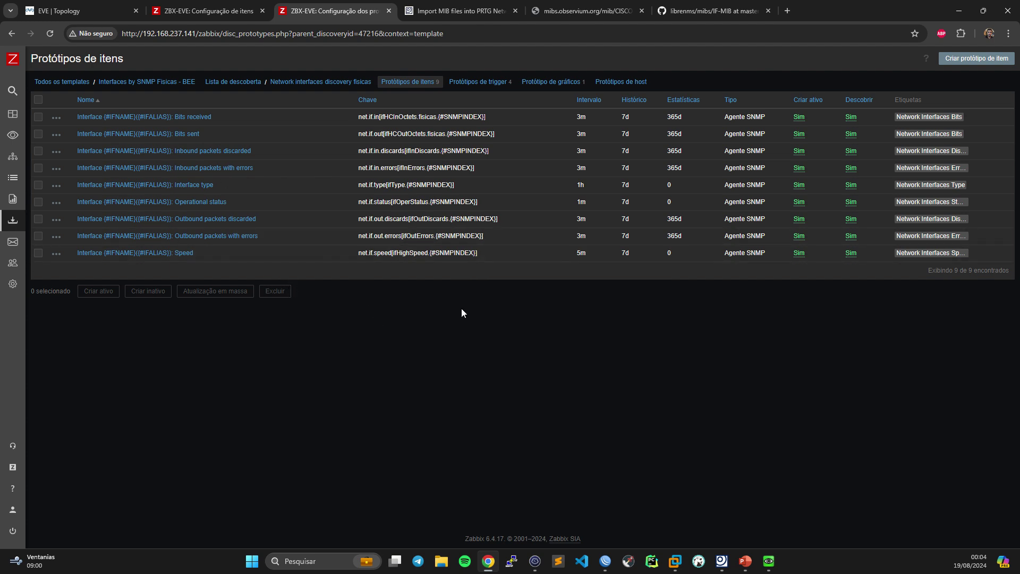
pyautogui.click(478, 83)
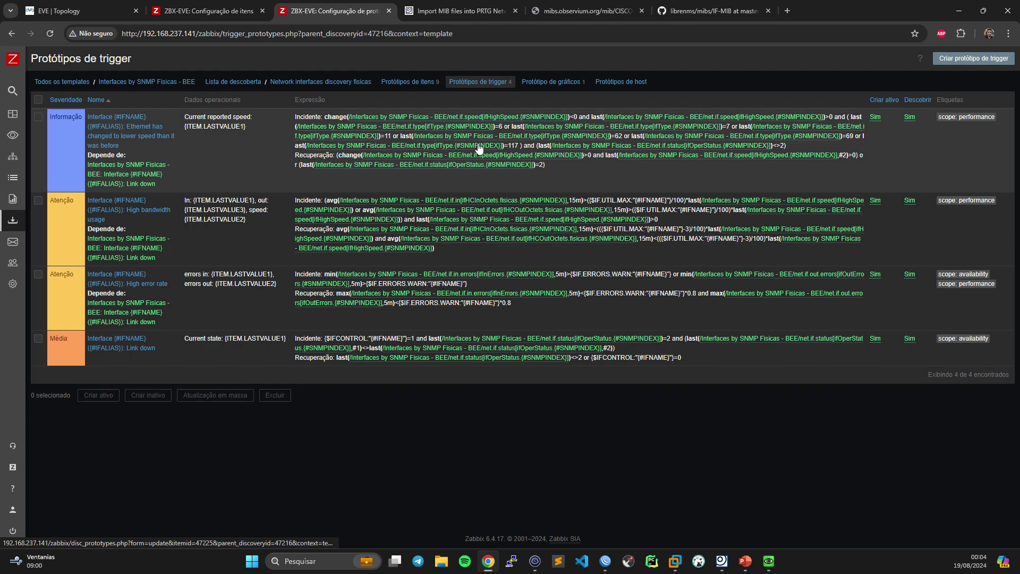
pyautogui.click(552, 84)
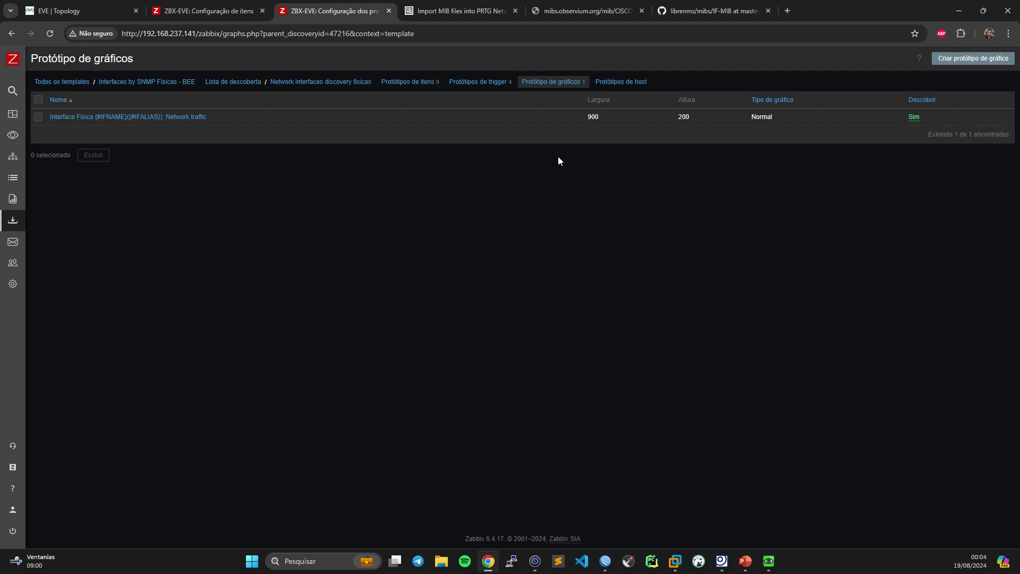
pyautogui.click(37, 112)
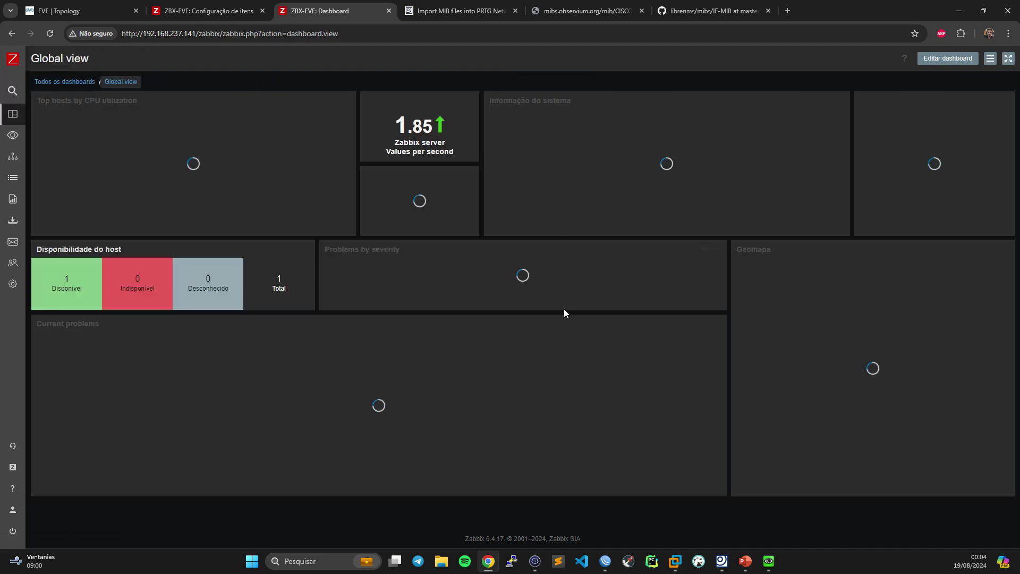